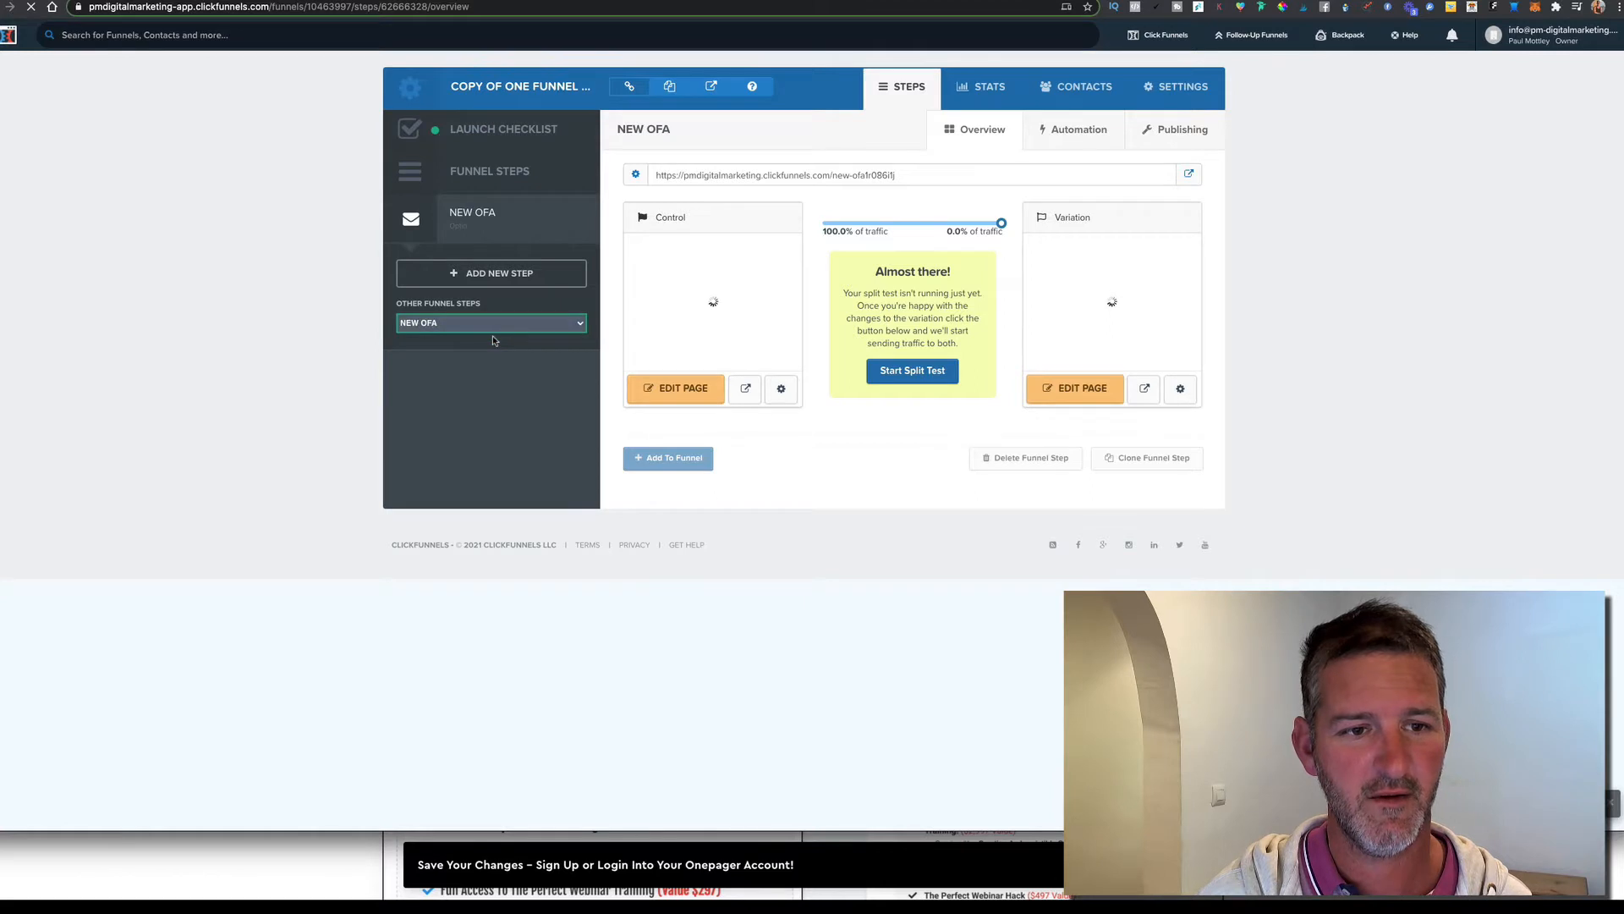
# Add the NEW OFA page to the funnel as a step and go to funnel settings
pyautogui.click(675, 458)
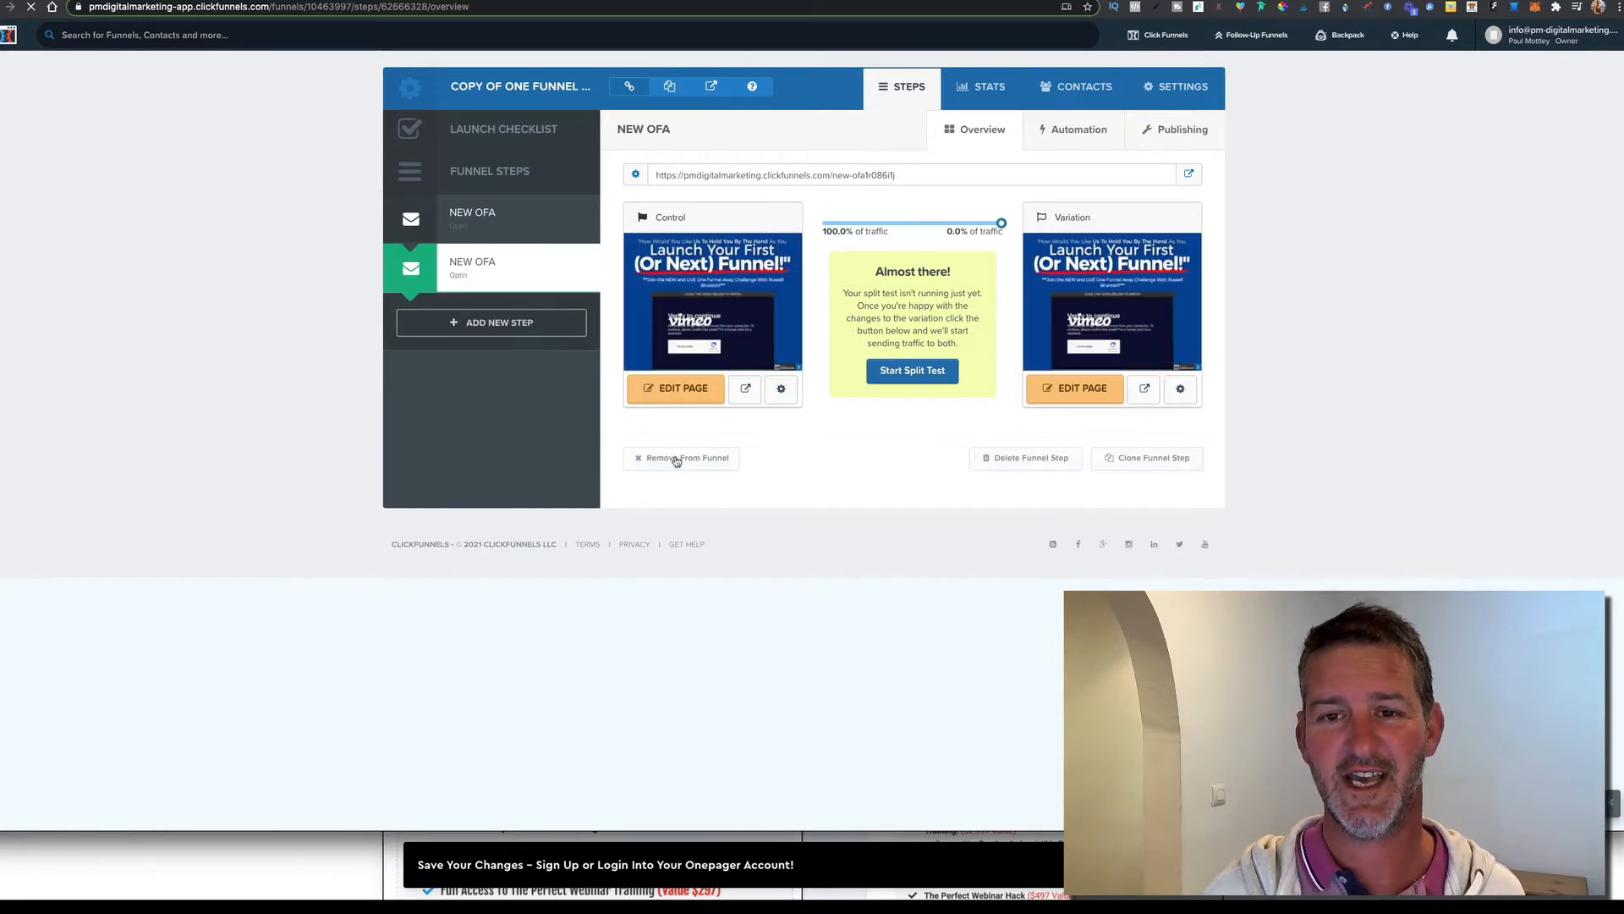
pyautogui.moveTo(727, 340)
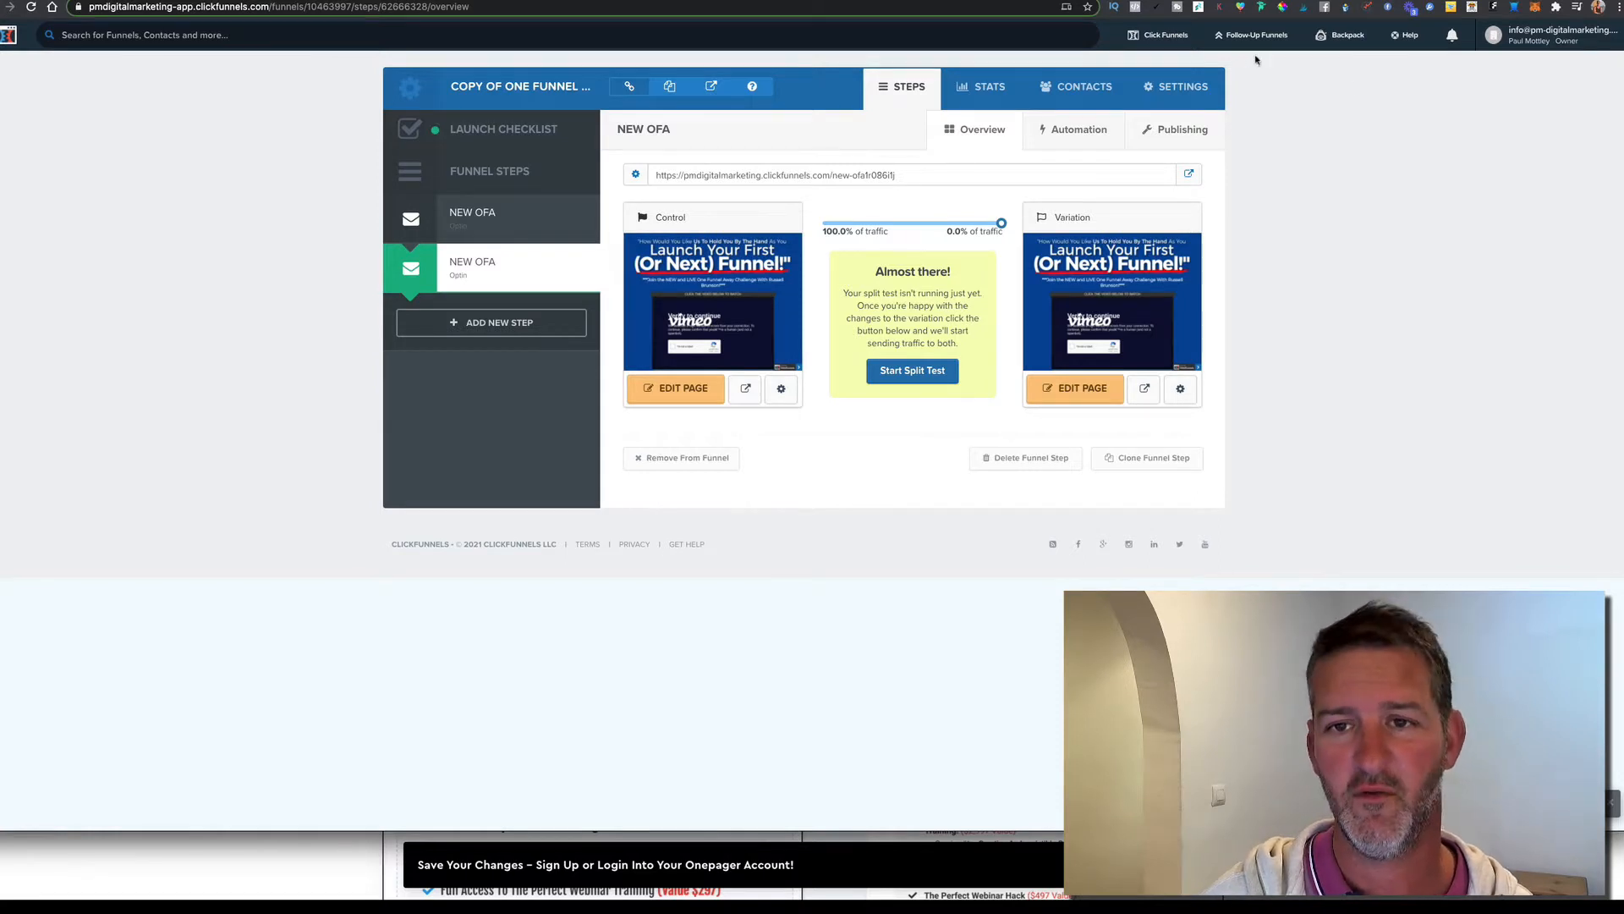
pyautogui.click(1189, 90)
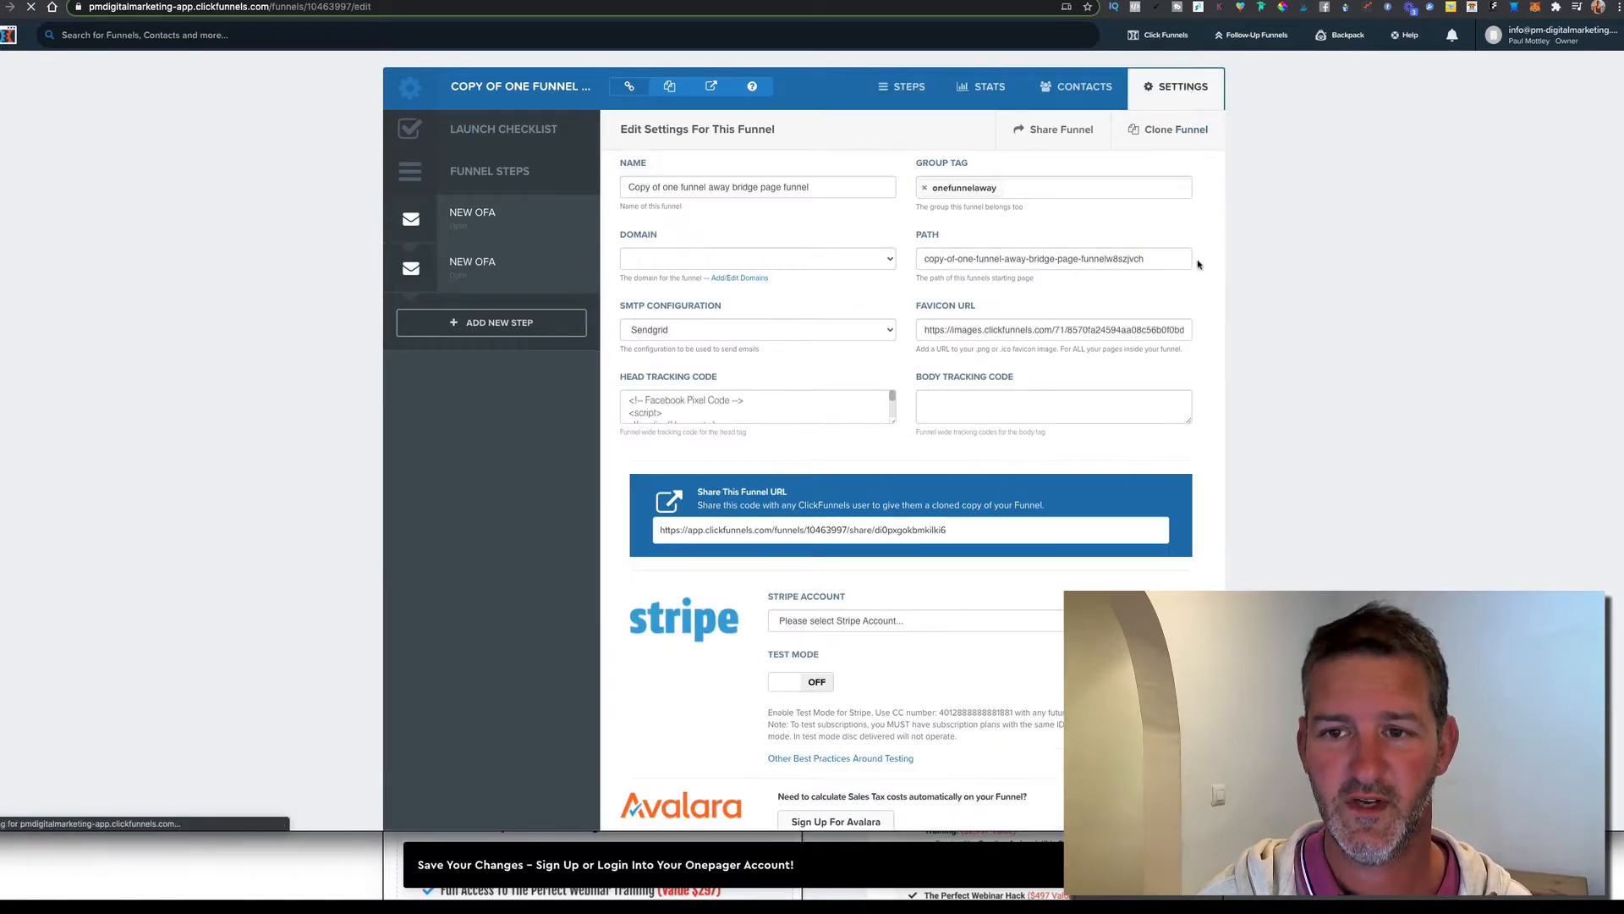
# Copy the Share Funnel URL link from the funnel settings
pyautogui.scroll(-2, 1198, 263)
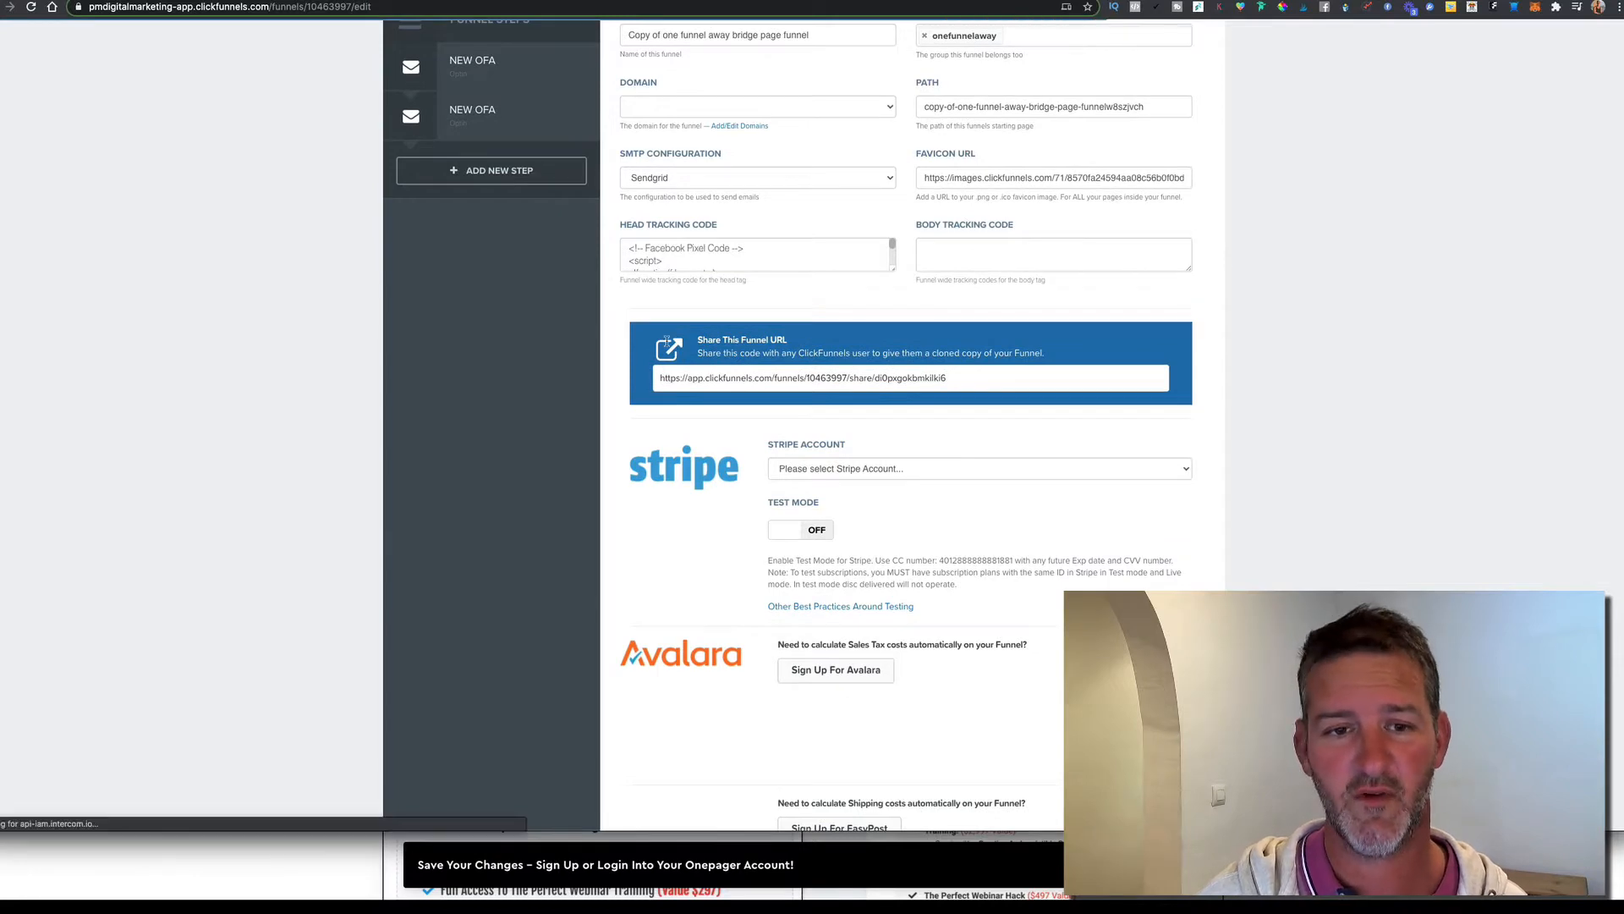
pyautogui.click(951, 381)
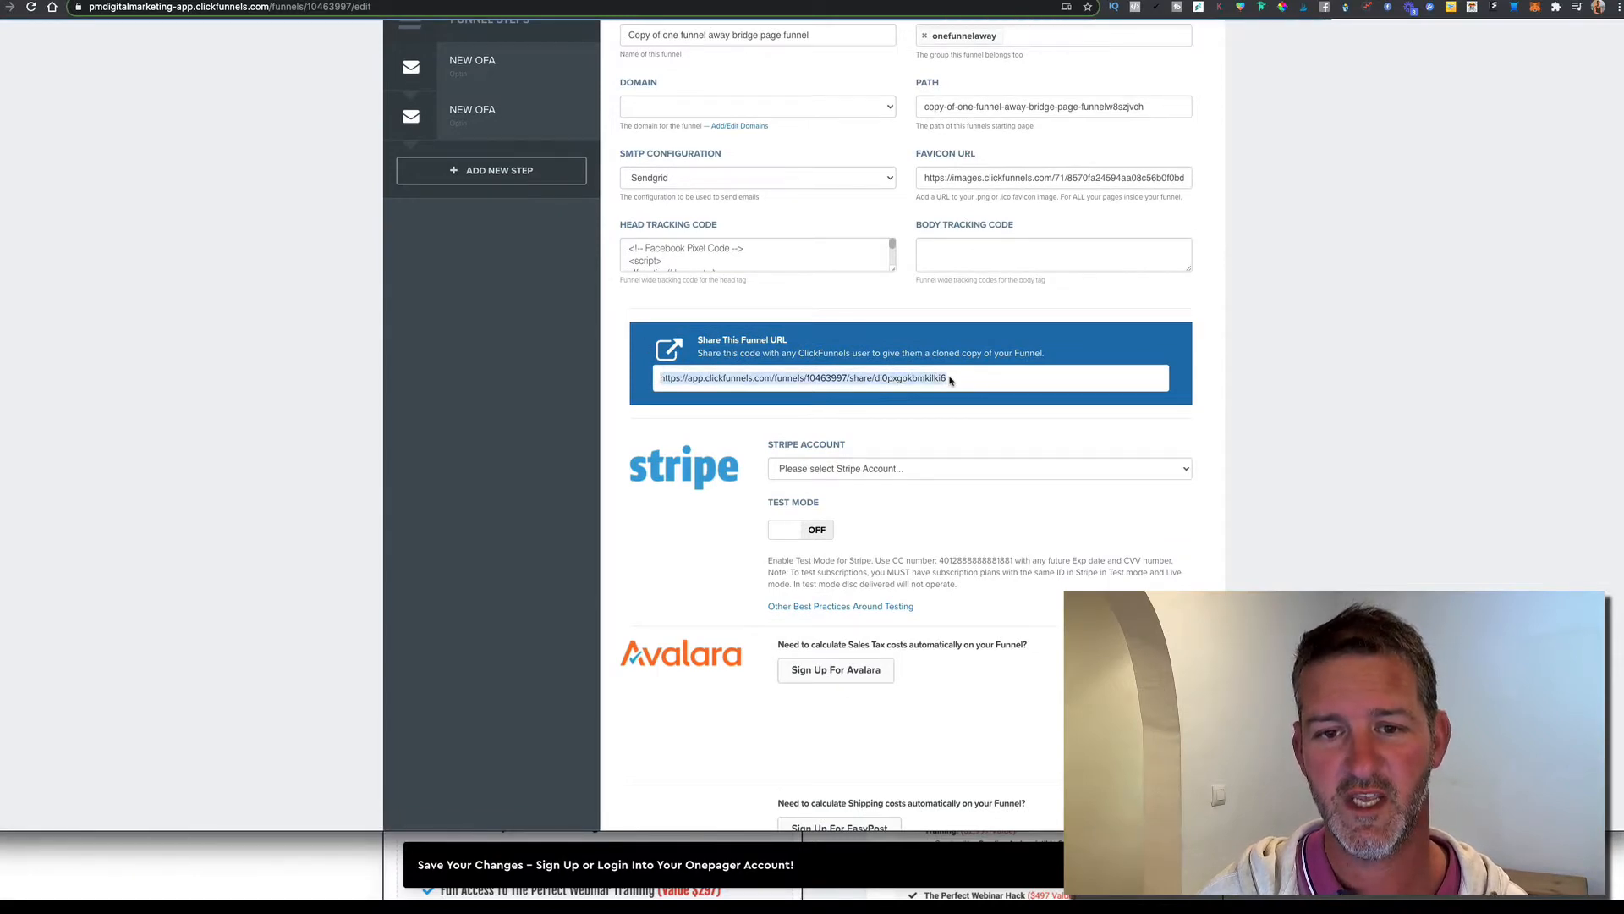
pyautogui.rightClick(905, 379)
pyautogui.click(943, 405)
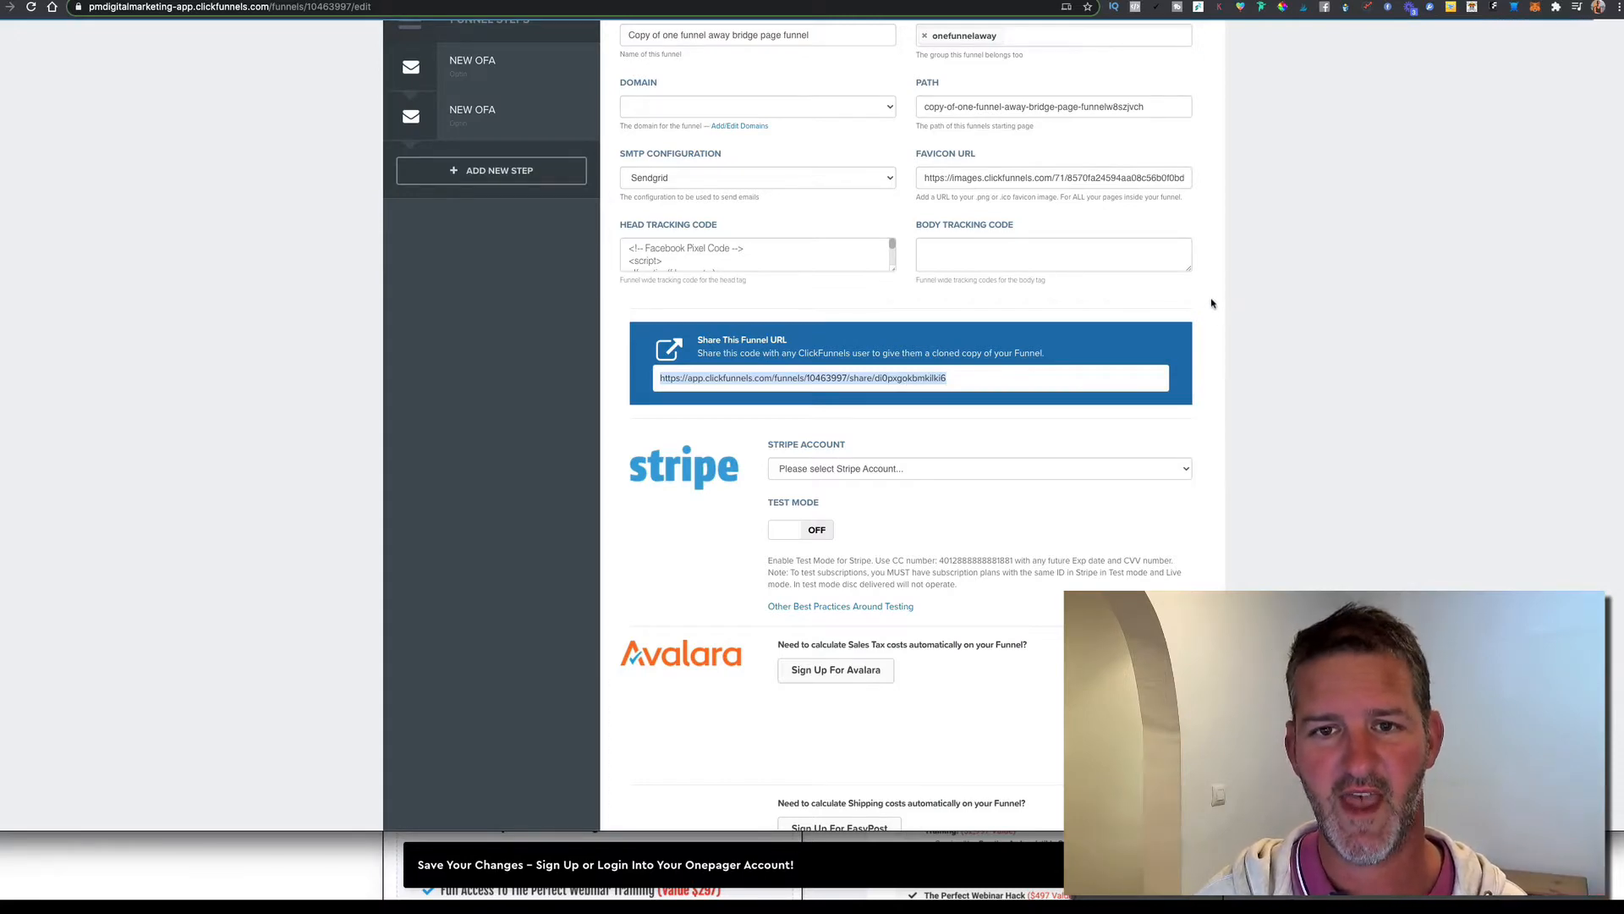
pyautogui.scroll(3, 1211, 303)
pyautogui.scroll(-15, 1212, 296)
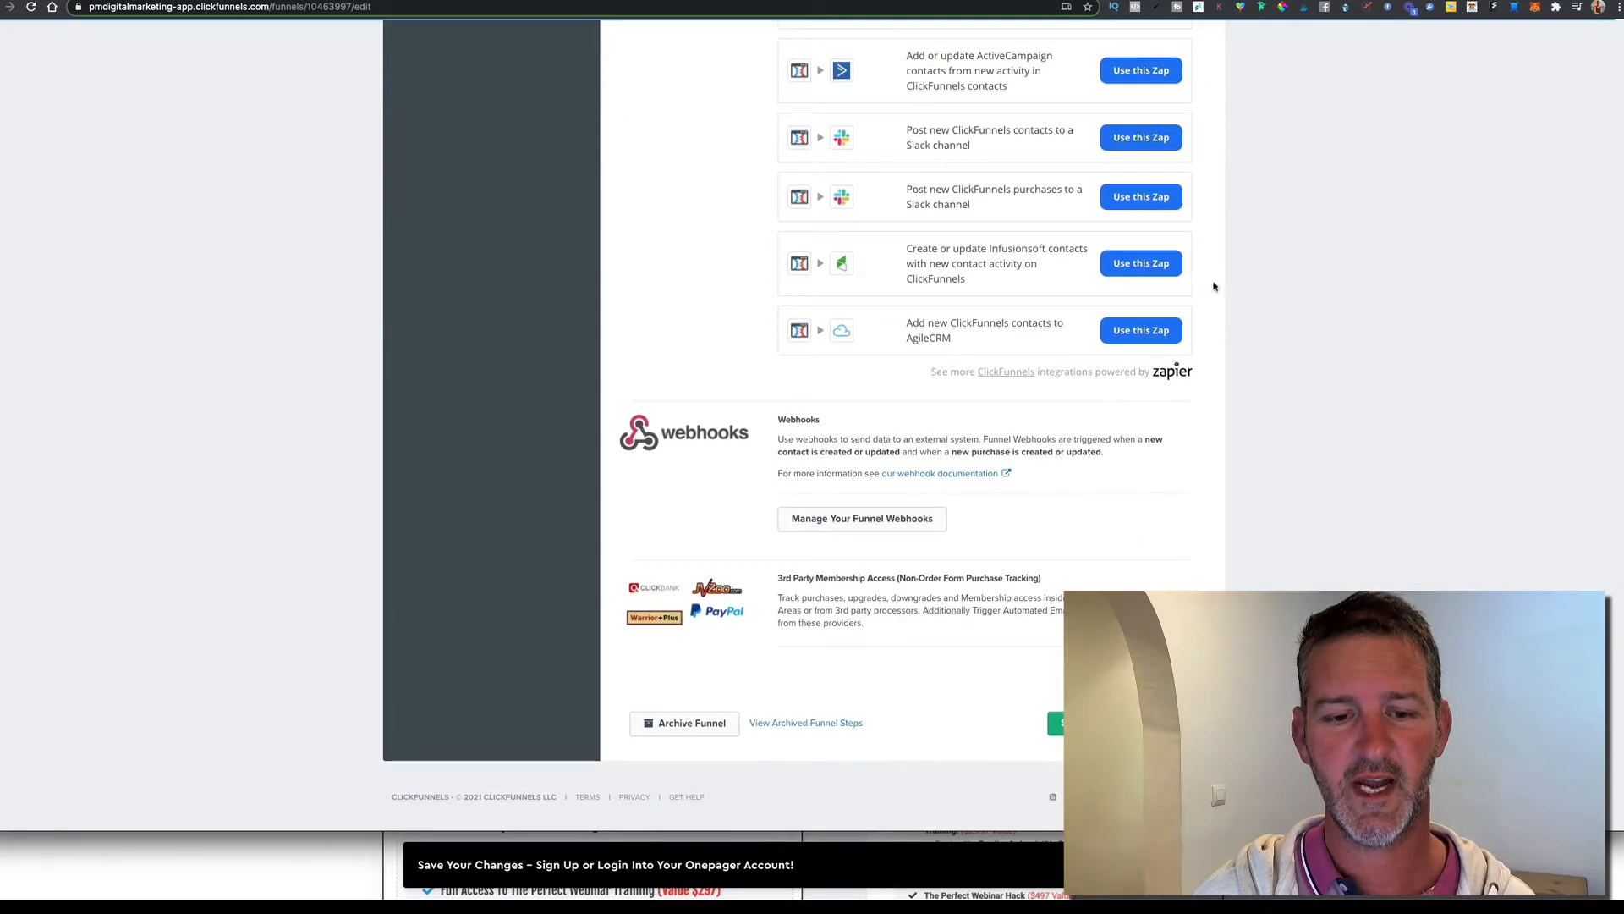
pyautogui.scroll(15, 1014, 545)
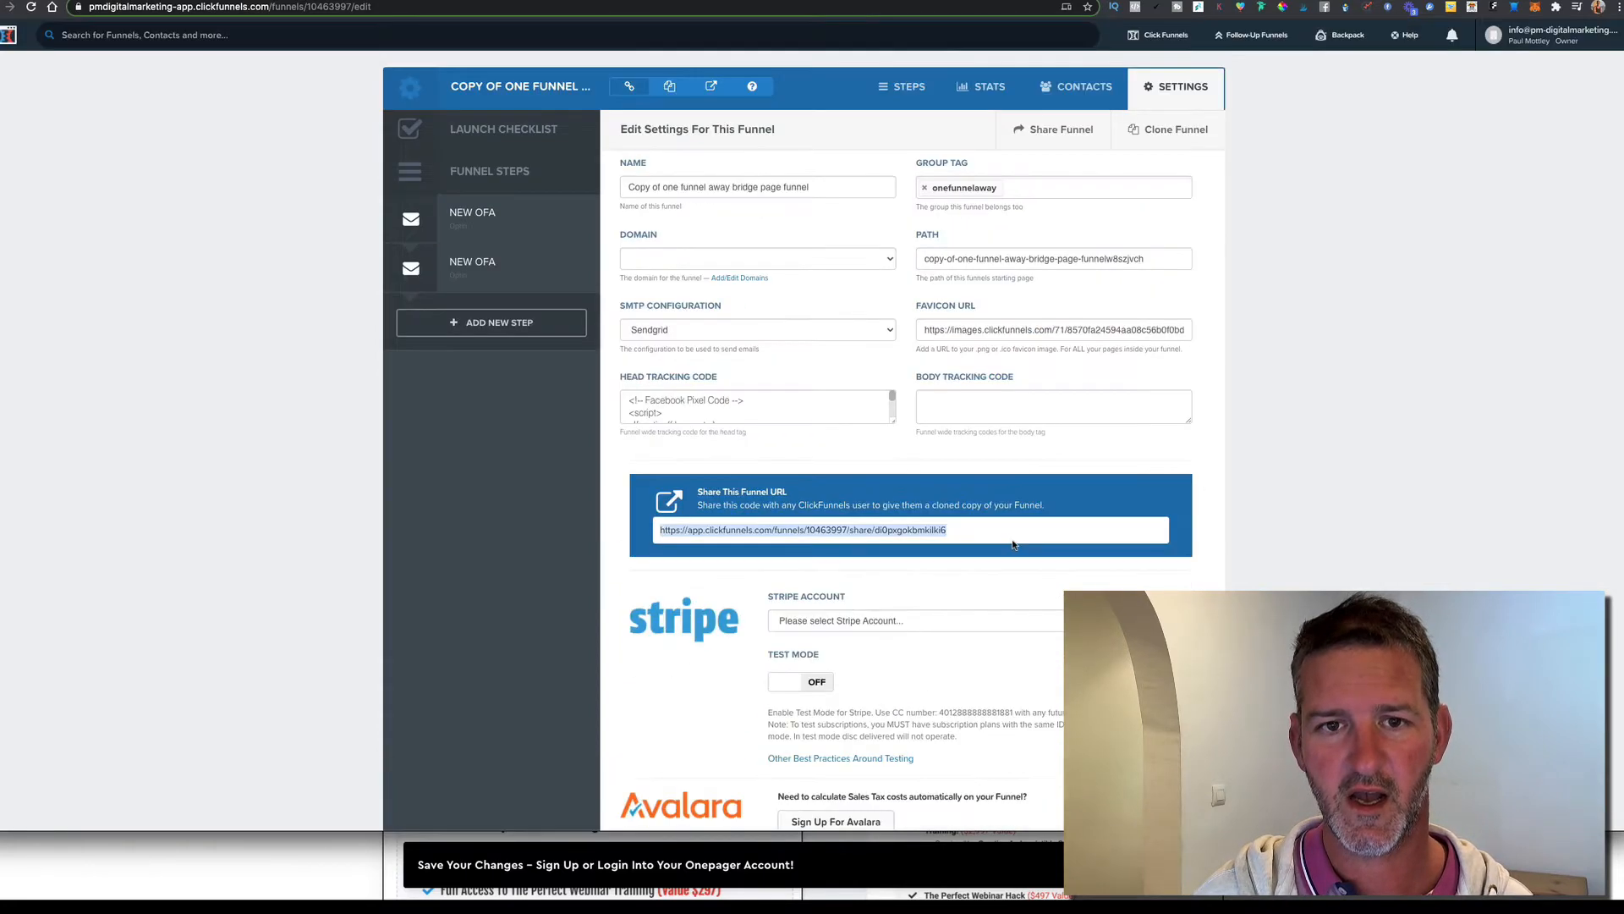
# Clone the funnel, then edit the Control page of its second NEW OFA step
pyautogui.click(1171, 133)
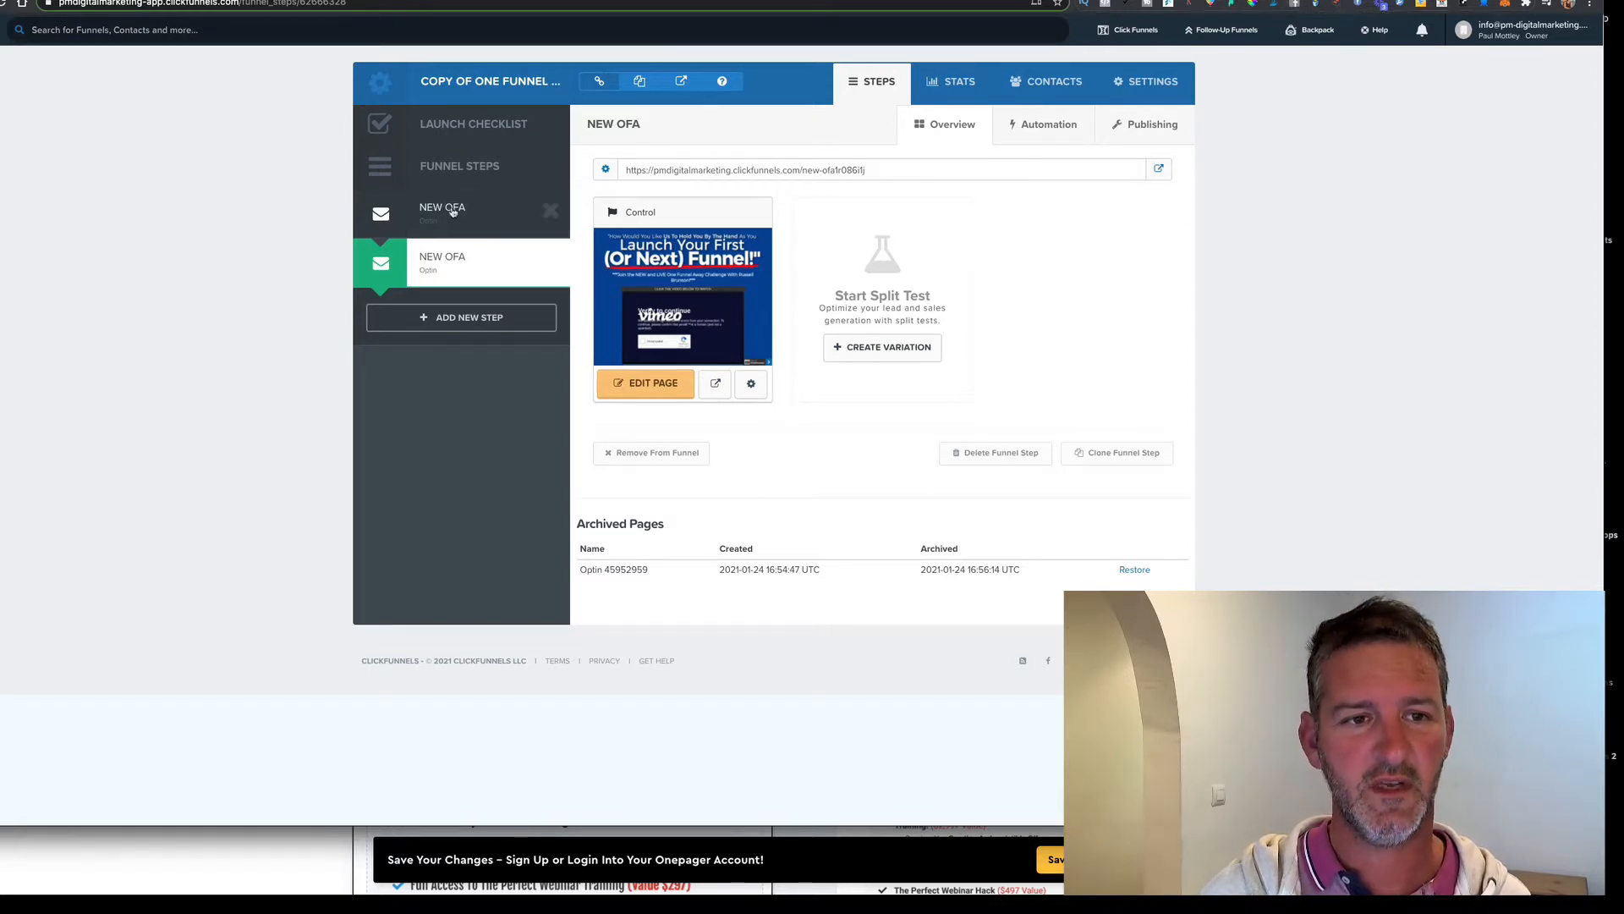
pyautogui.click(433, 204)
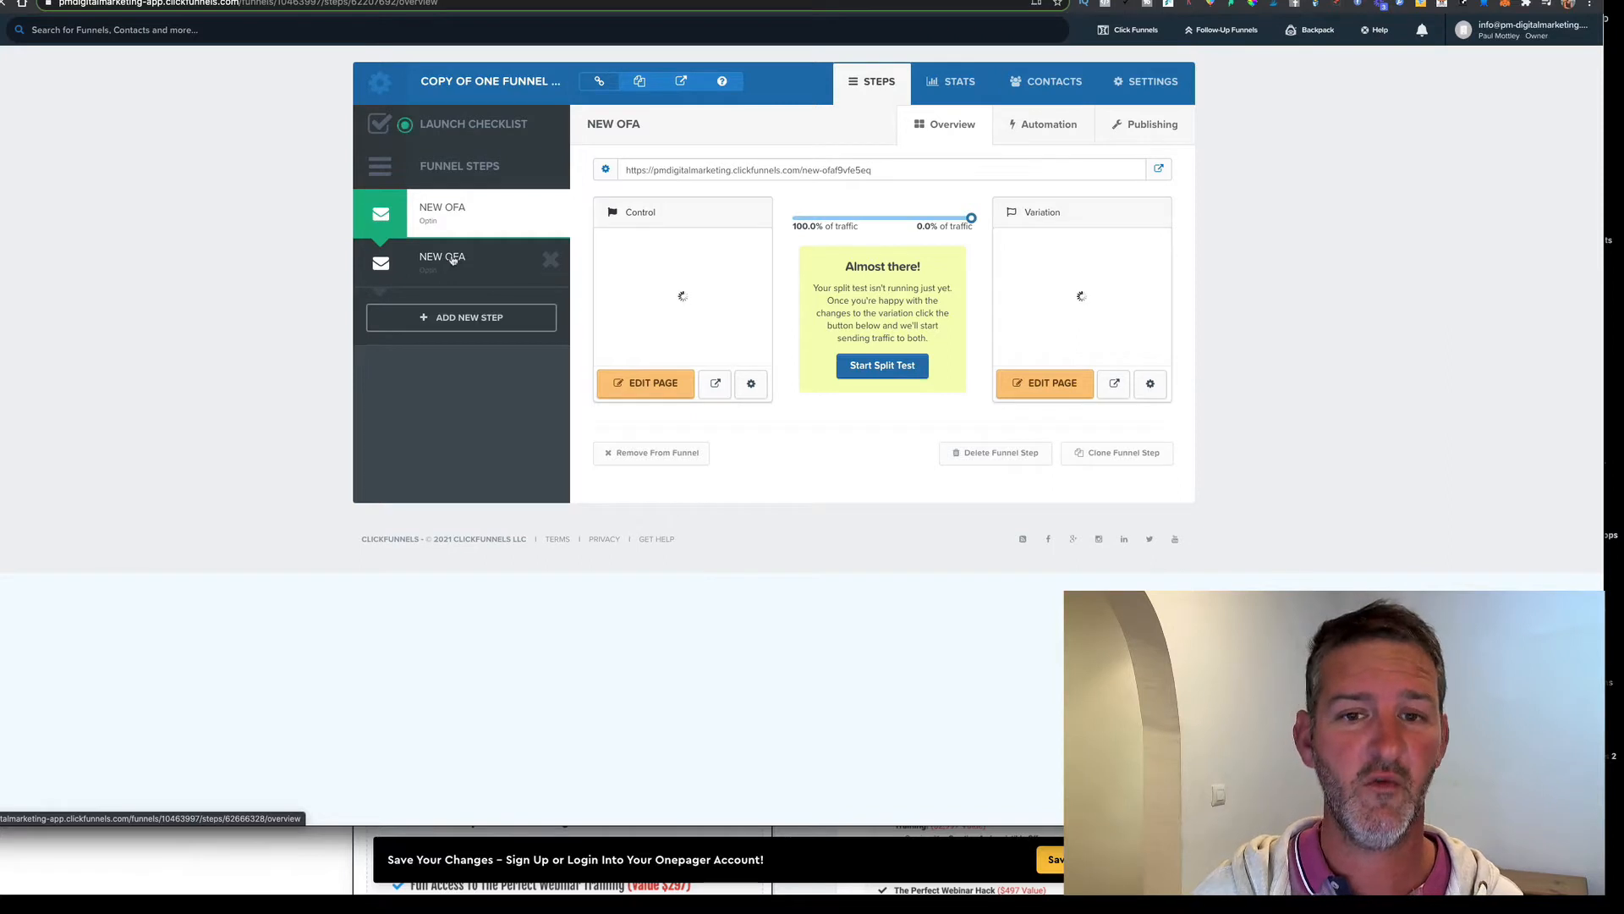
pyautogui.click(452, 259)
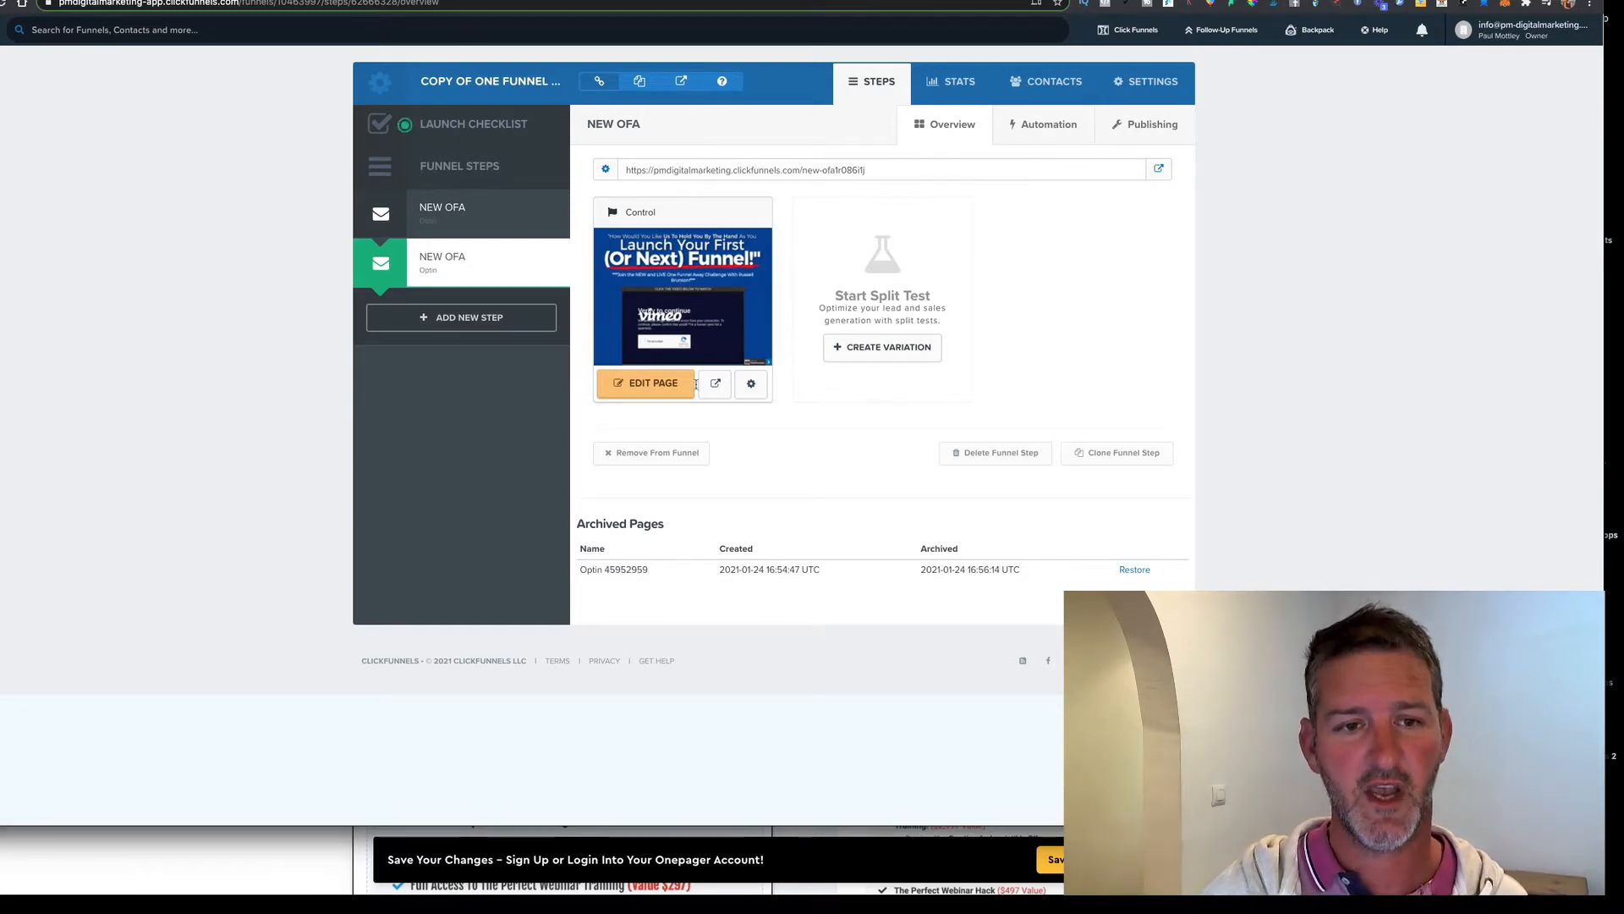
pyautogui.click(662, 386)
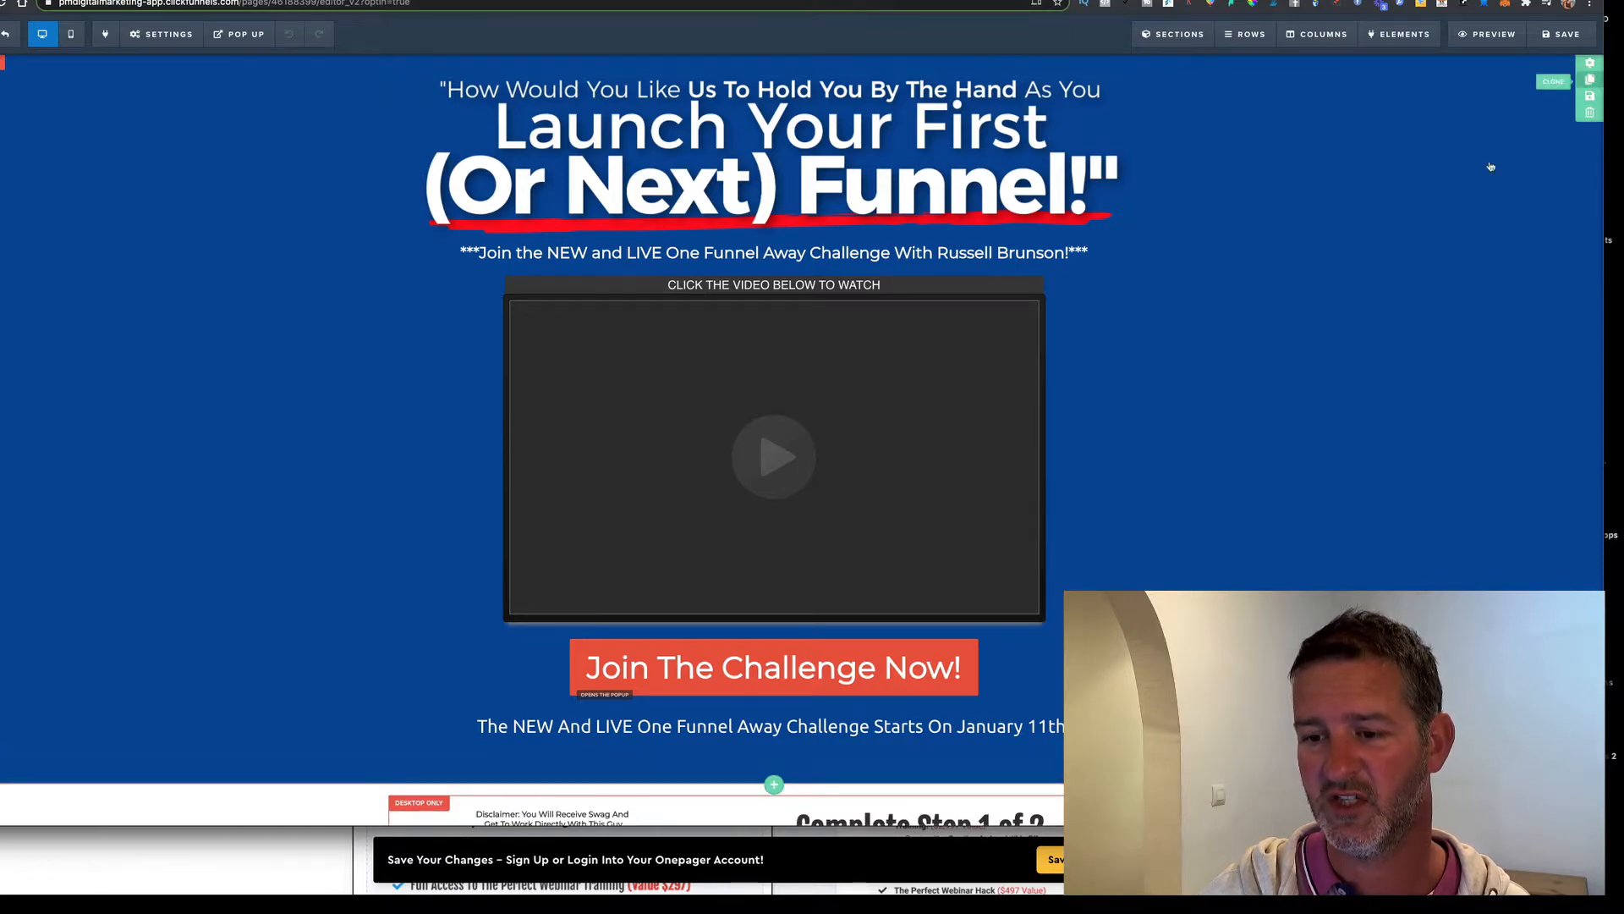
# Review the optin page content, widen the browser window, and return to the top hero section
pyautogui.scroll(-5, 1414, 362)
pyautogui.scroll(5, 1538, 203)
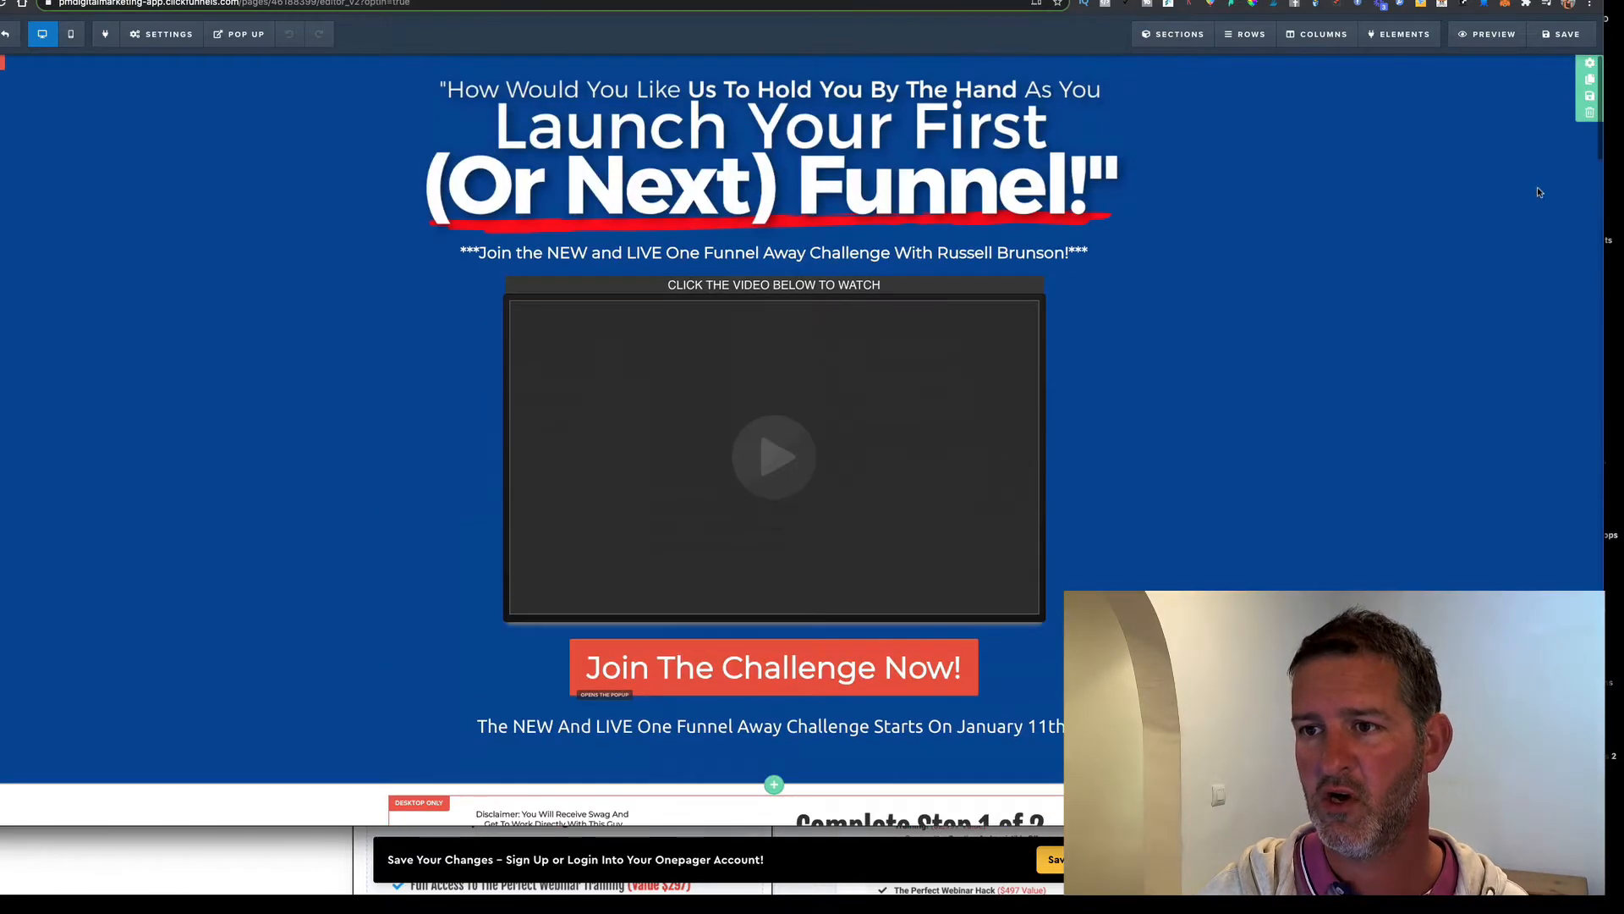
pyautogui.scroll(-6, 1468, 325)
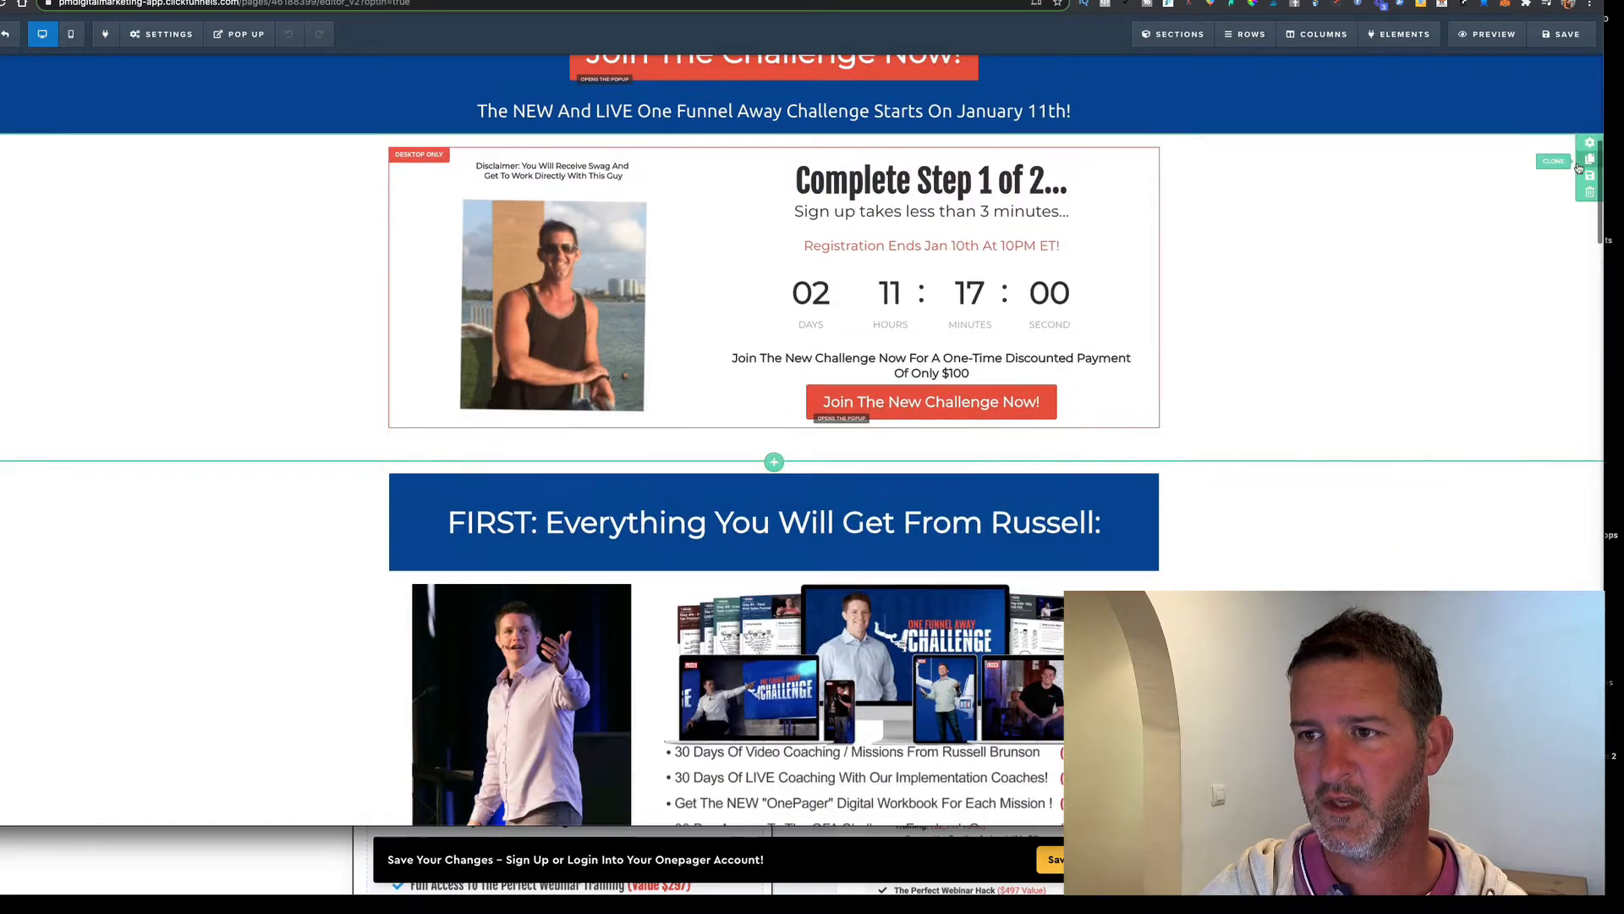
pyautogui.scroll(-2, 1477, 338)
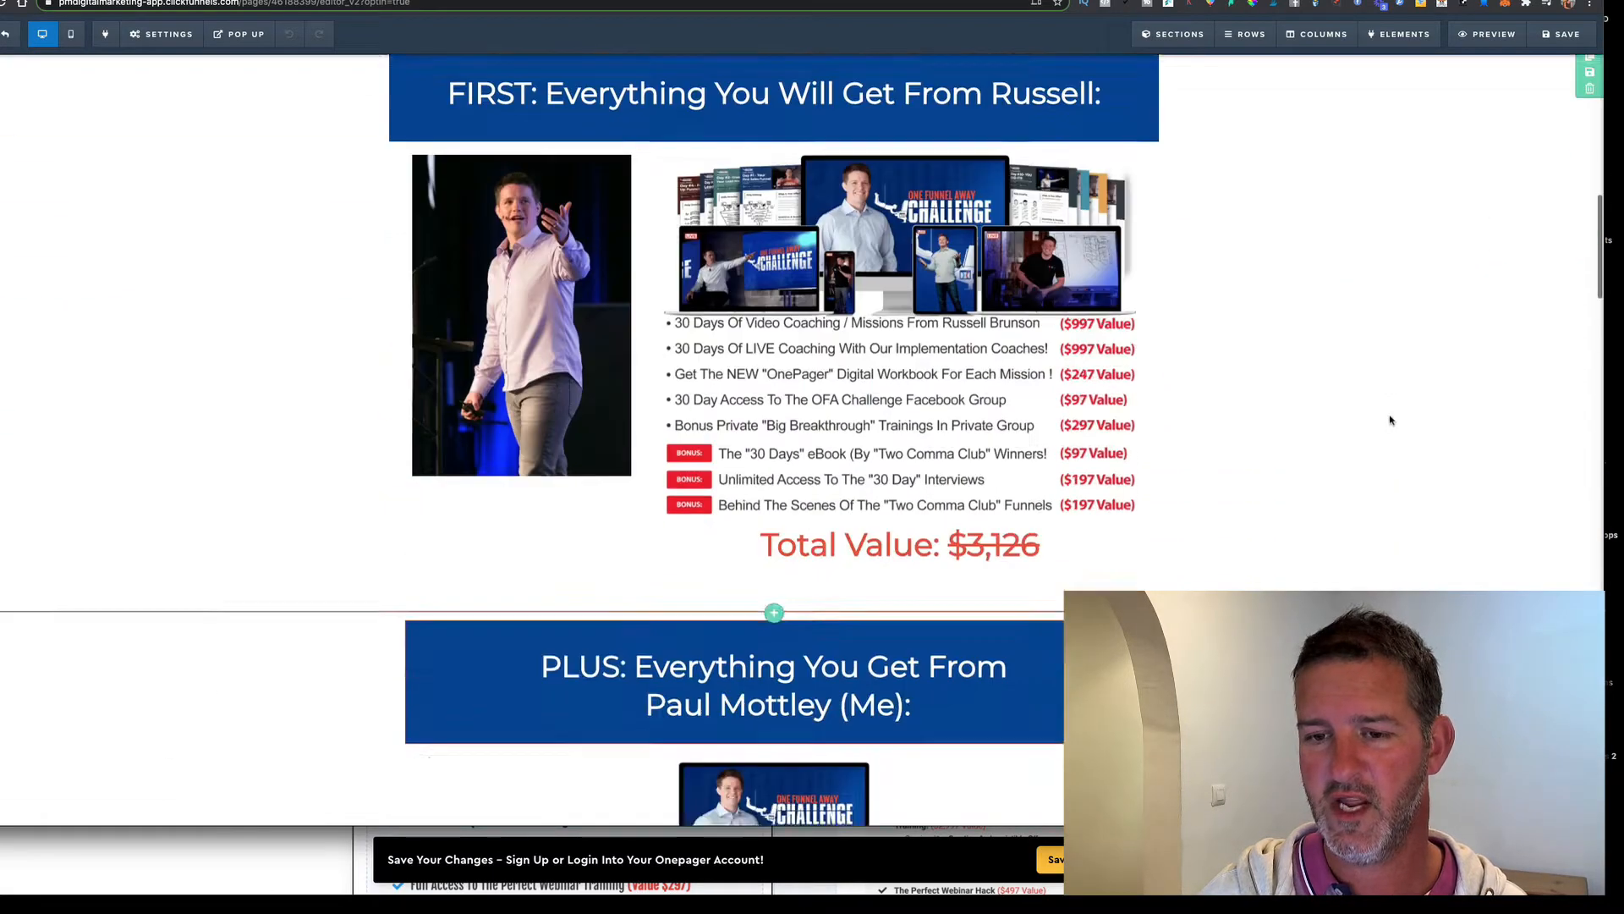
pyautogui.scroll(-4, 1388, 420)
pyautogui.scroll(-2, 1515, 341)
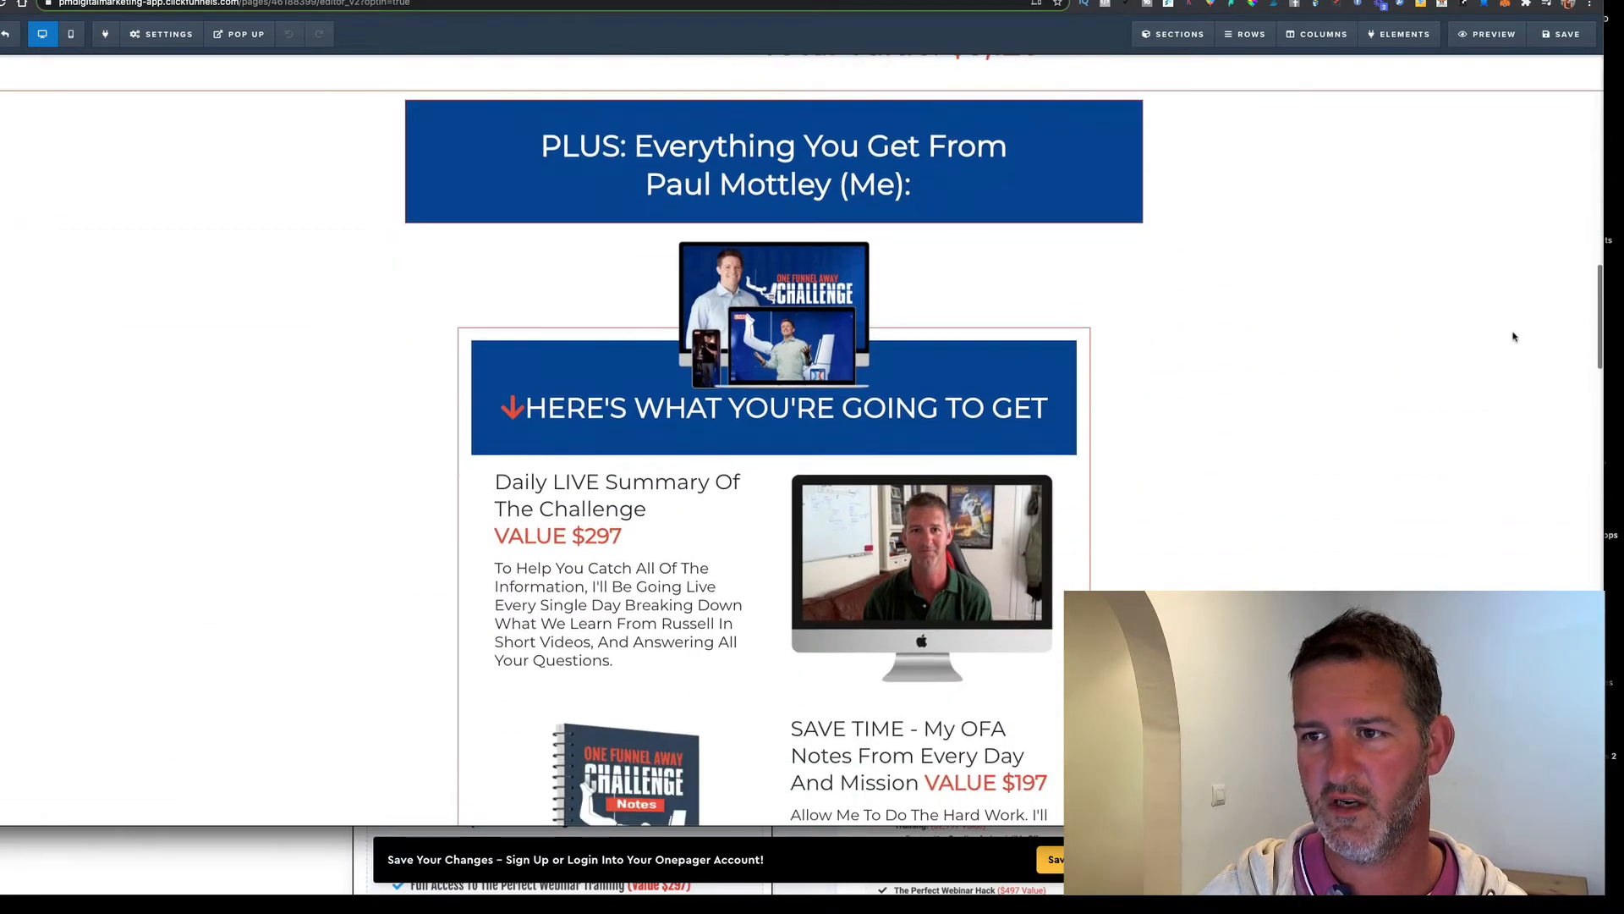
pyautogui.scroll(5, 1559, 127)
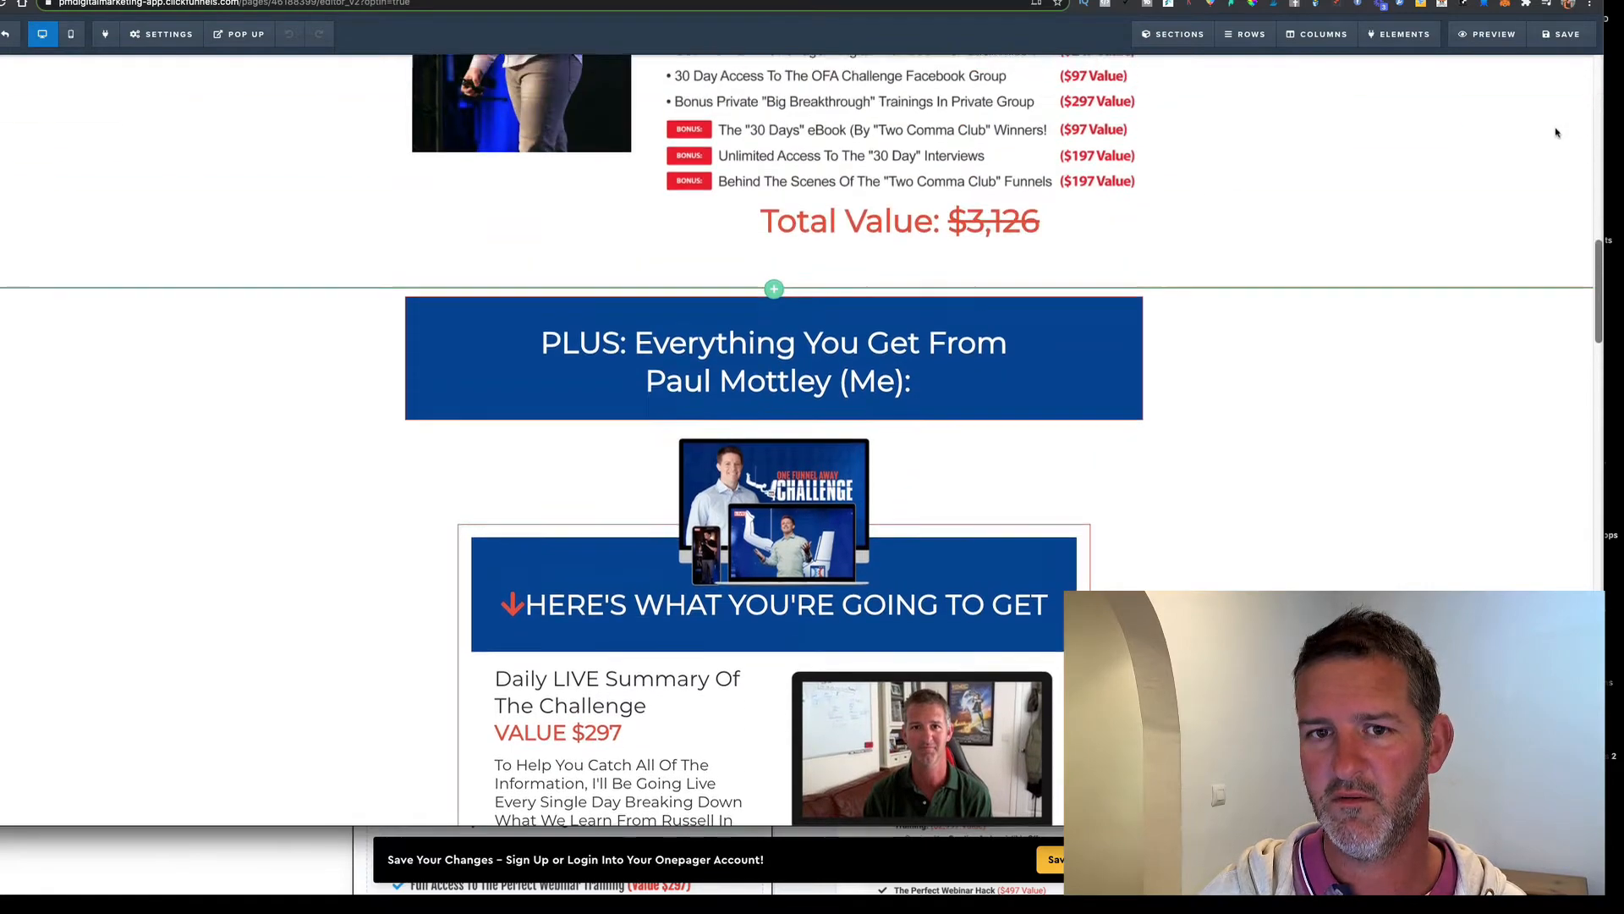
pyautogui.scroll(-4, 1508, 144)
pyautogui.scroll(-20, 1499, 149)
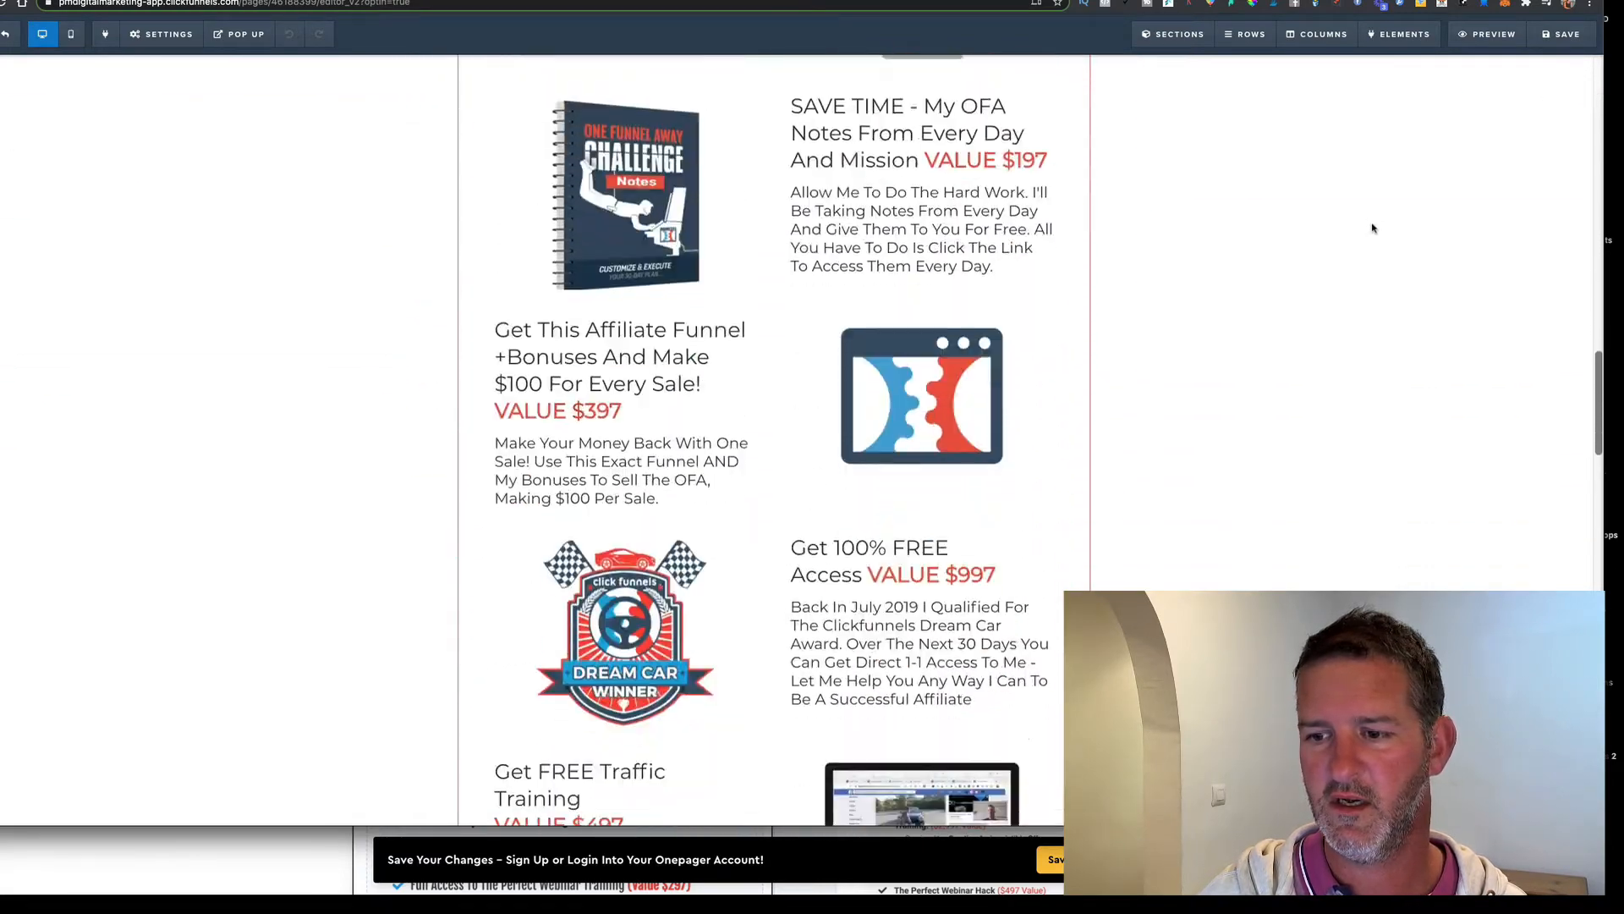
pyautogui.scroll(-11, 1384, 224)
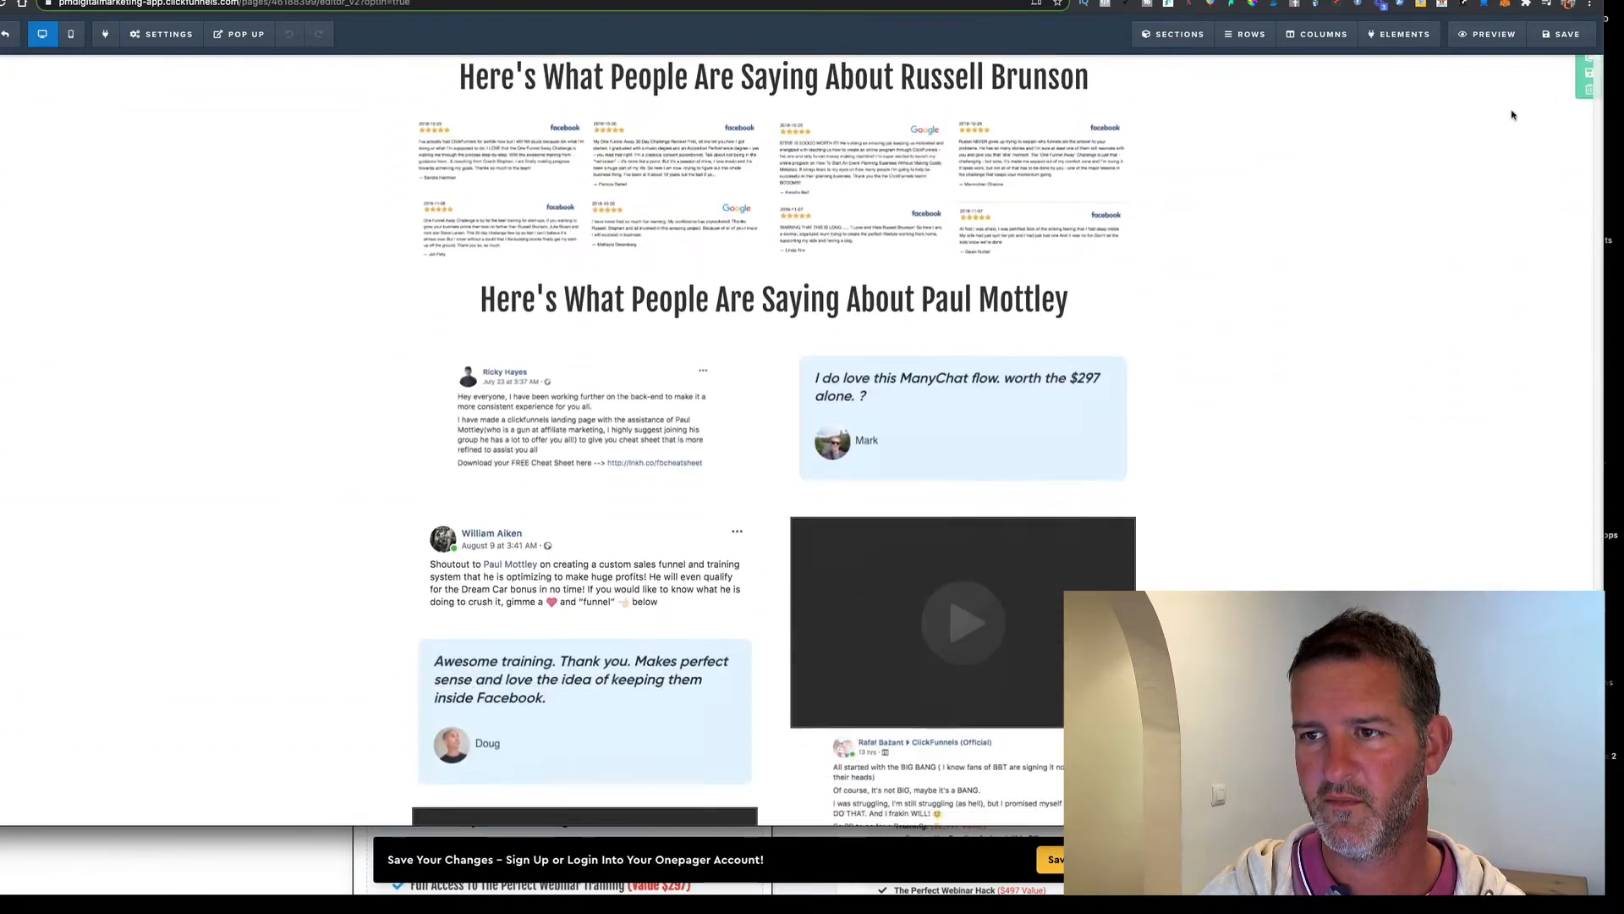
pyautogui.scroll(1, 1560, 141)
pyautogui.scroll(1, 1559, 141)
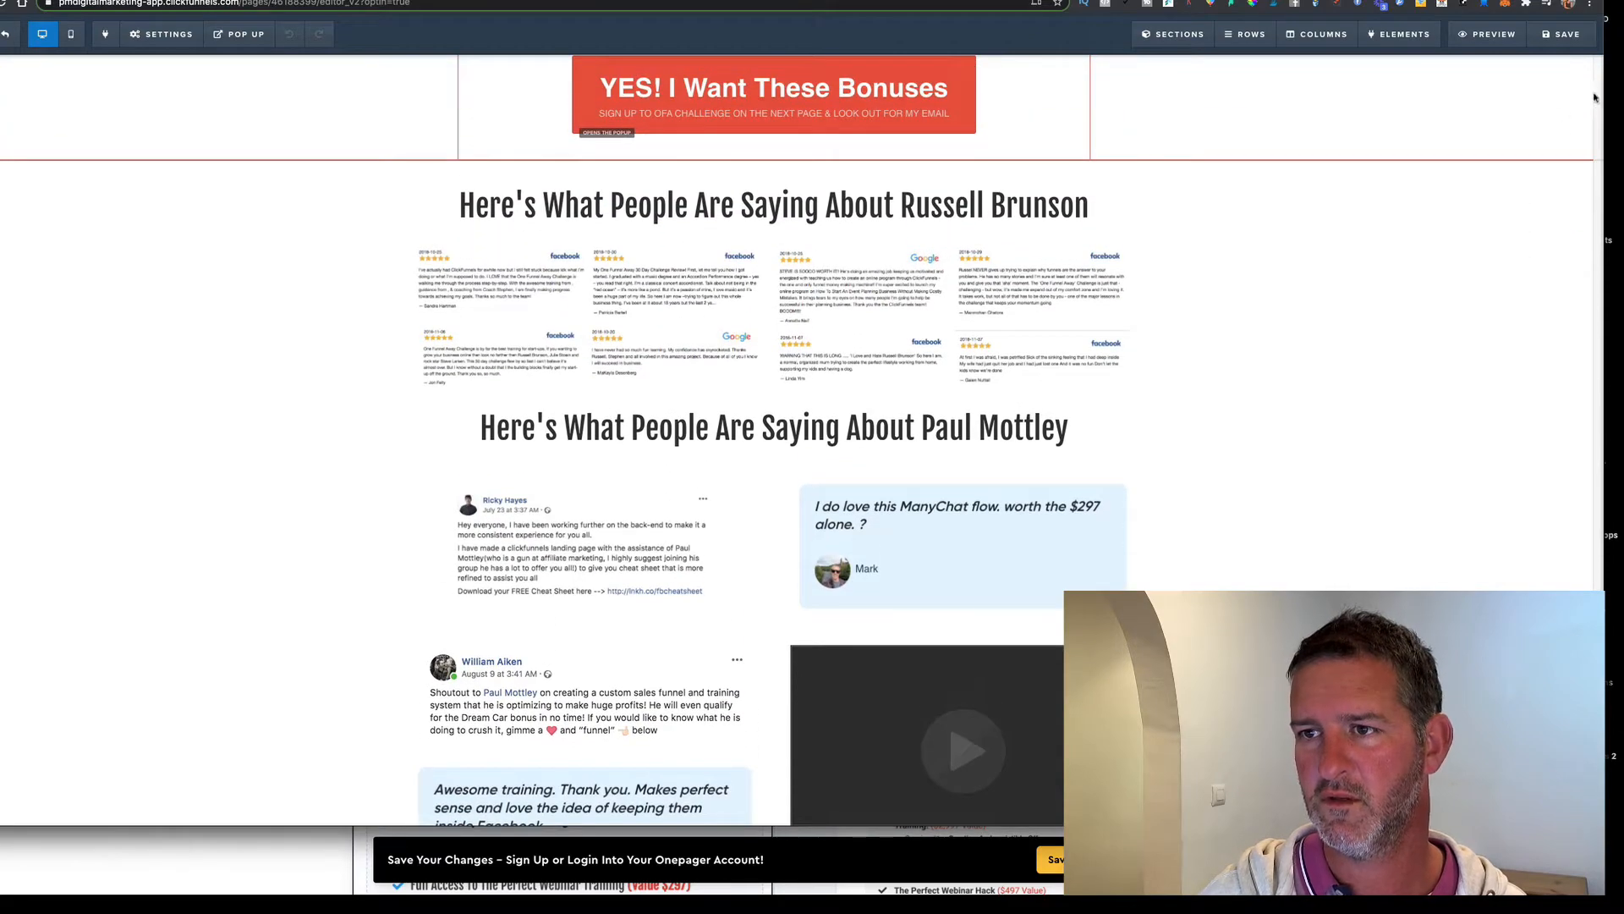
pyautogui.moveTo(1602, 93); pyautogui.dragTo(1623, 93)
pyautogui.scroll(20, 1548, 101)
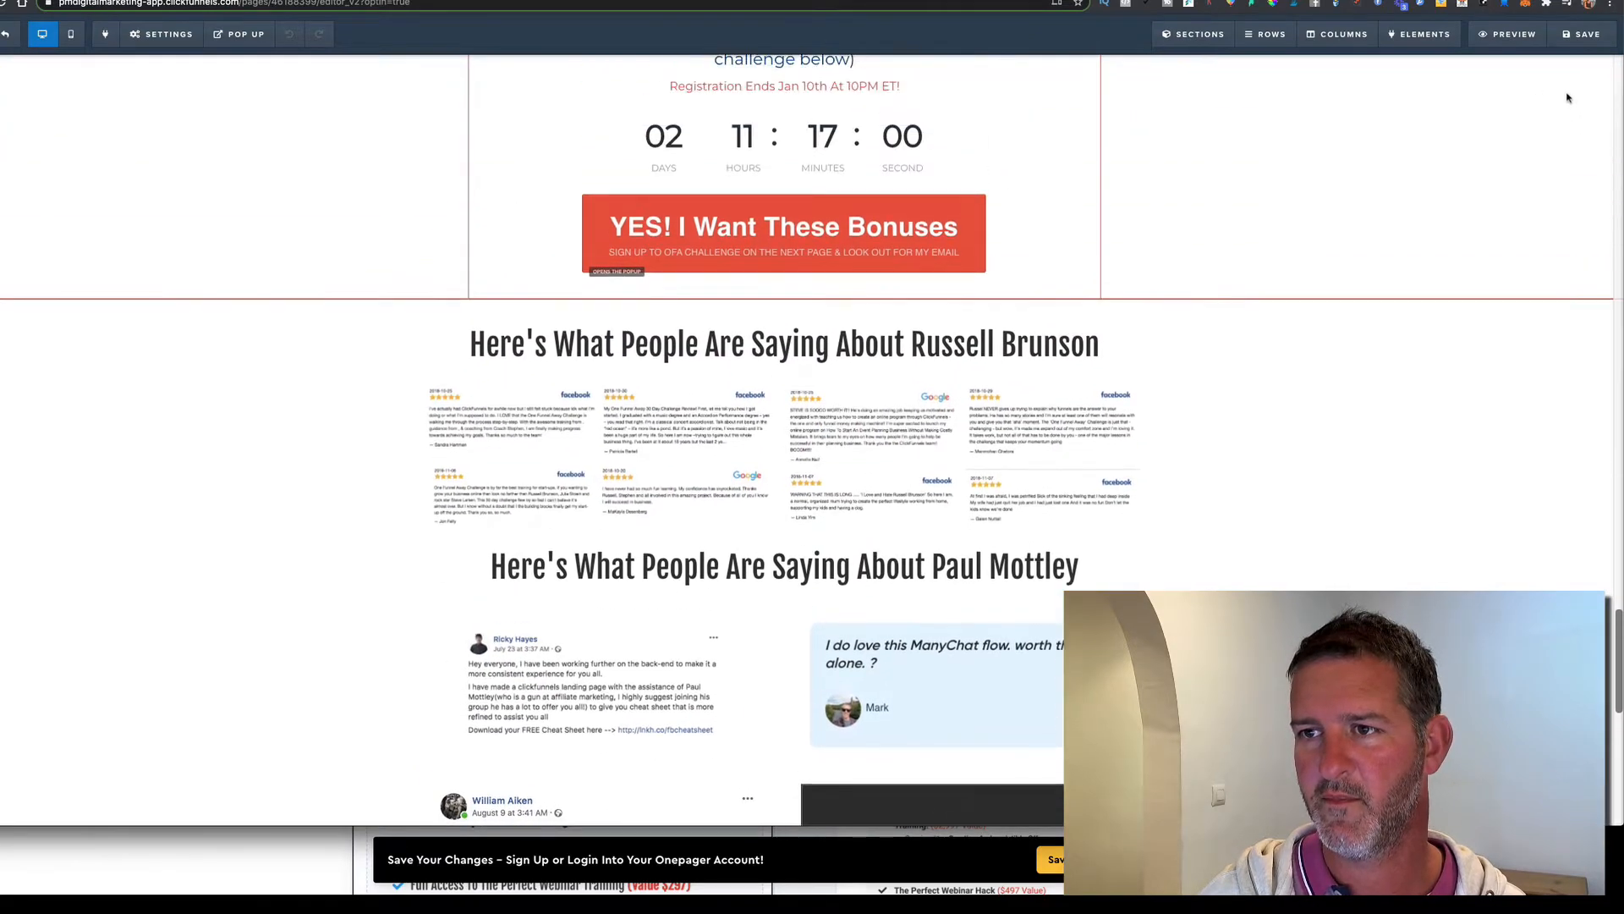
pyautogui.scroll(7, 1573, 105)
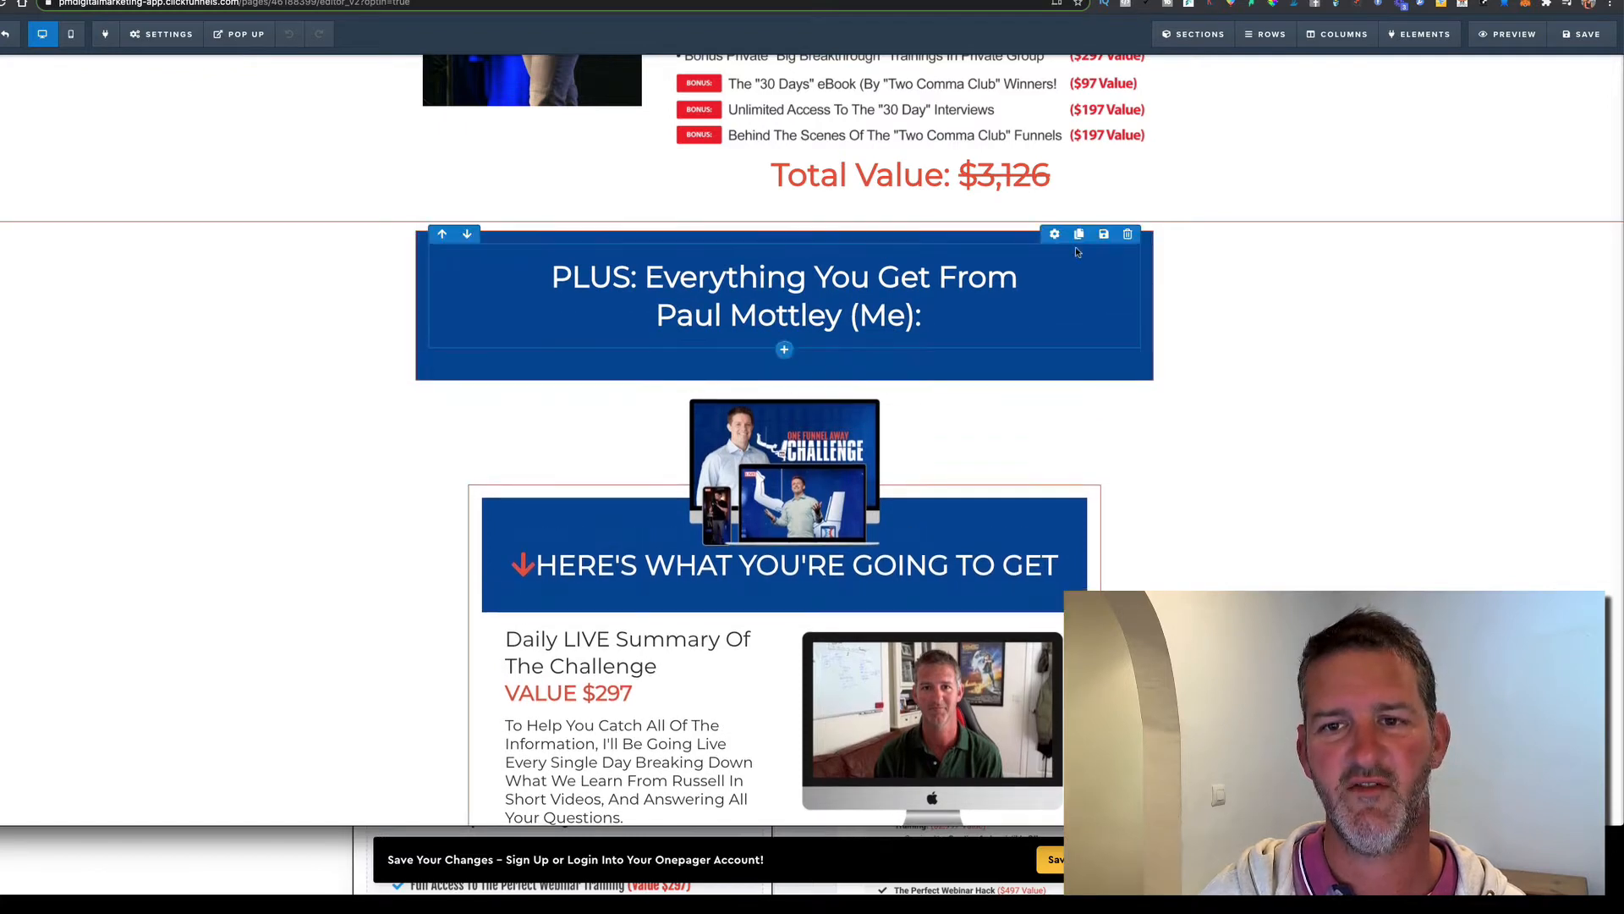
pyautogui.moveTo(1144, 247)
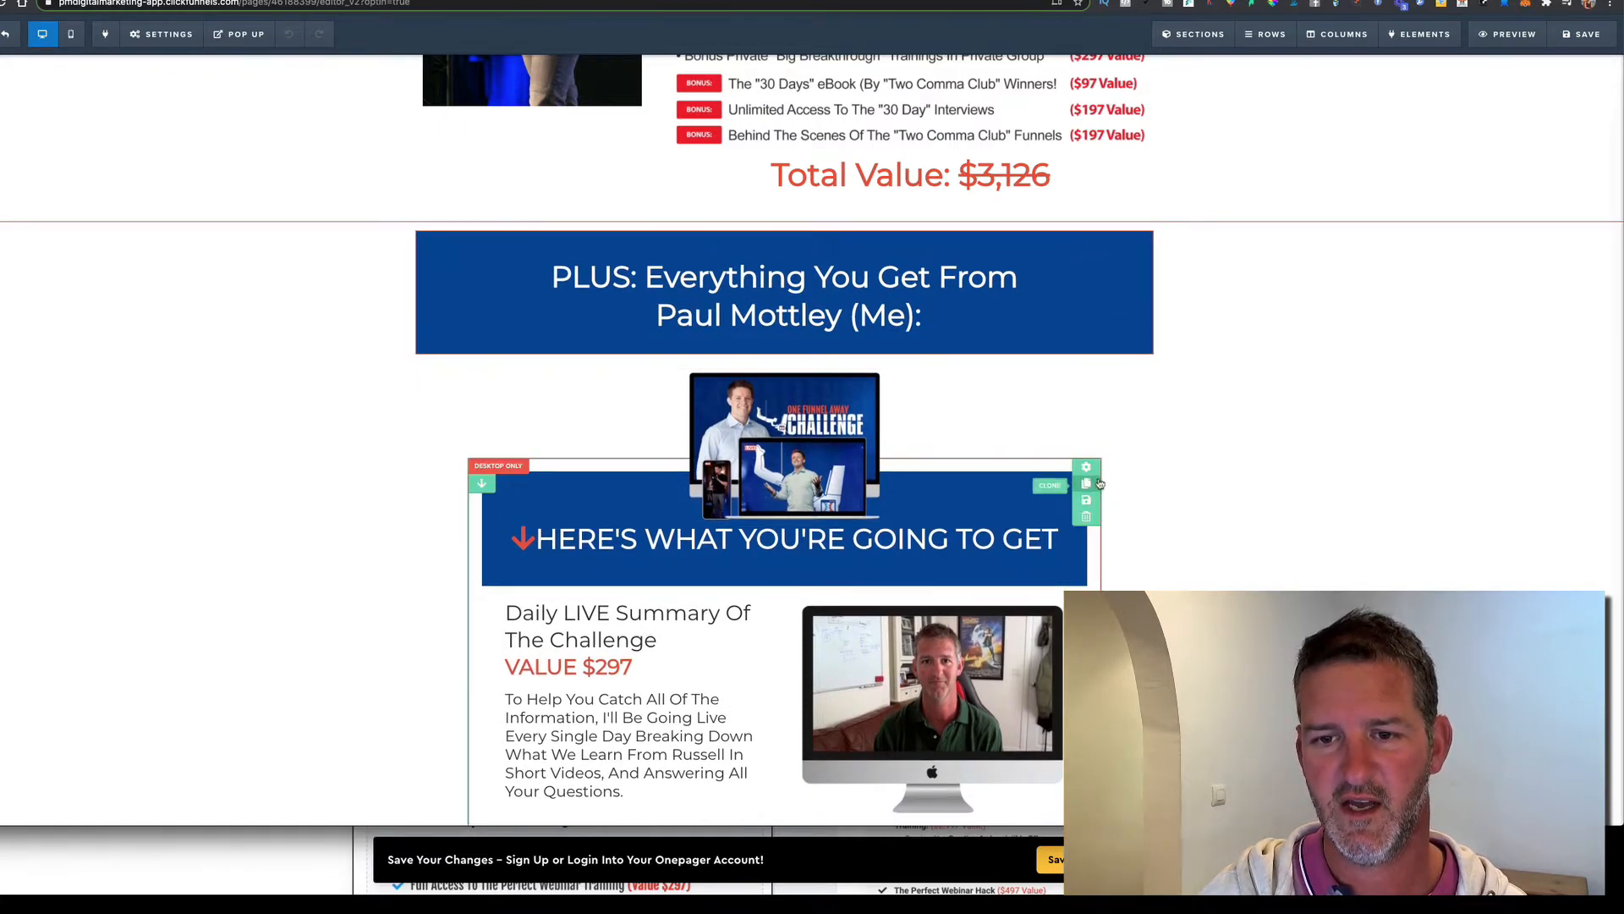
pyautogui.scroll(15, 1233, 363)
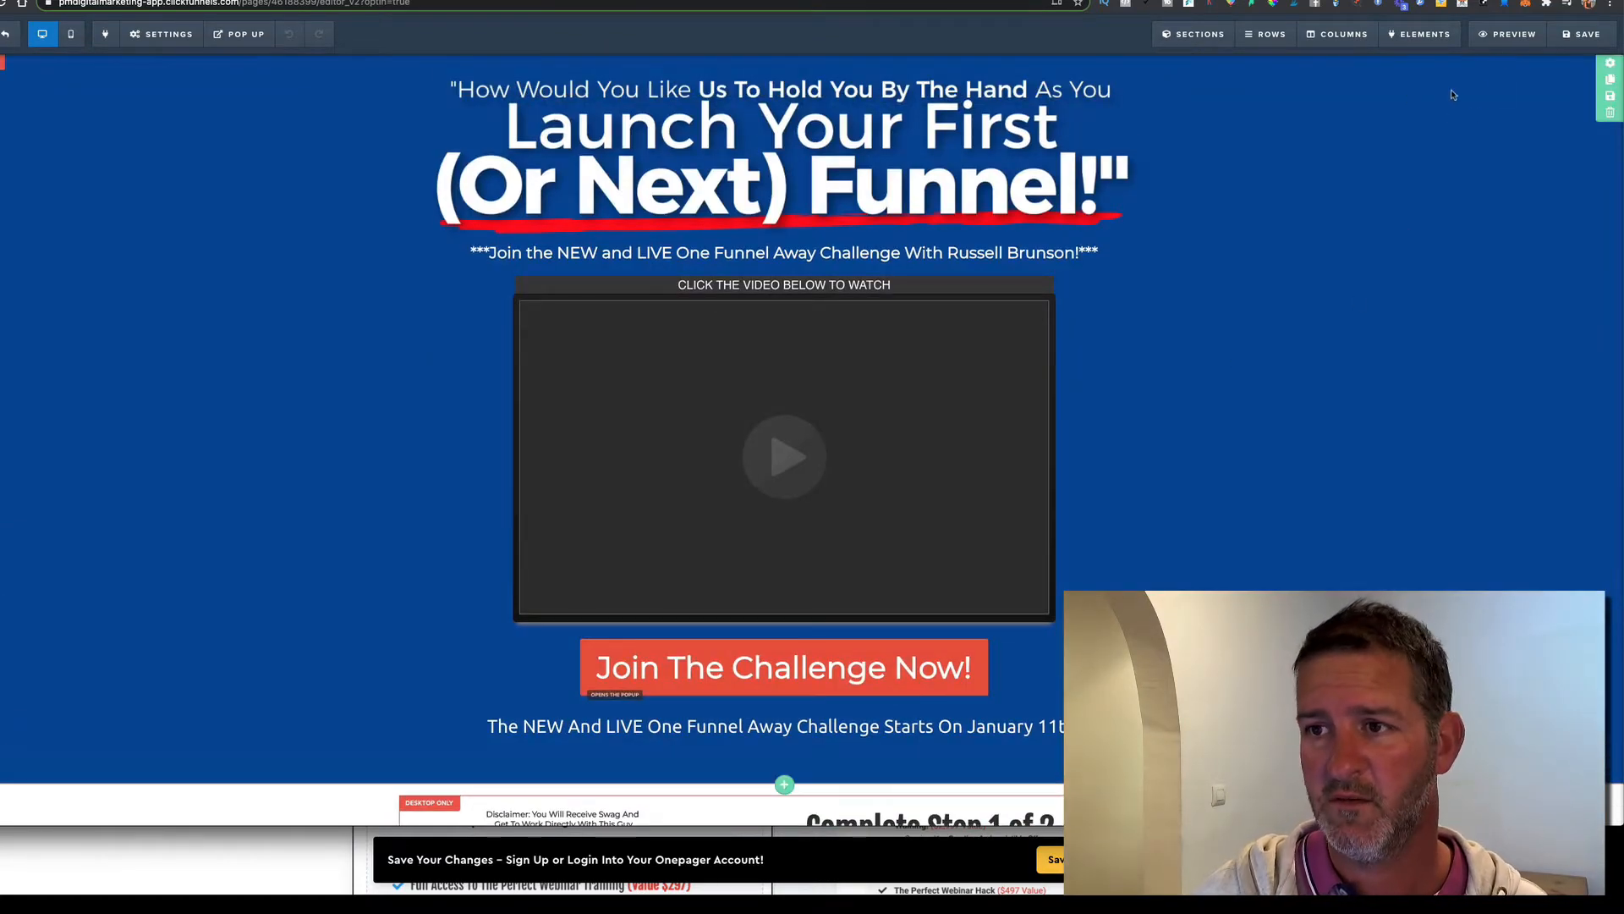
# Save the top hero section as personal template 'OFA TOP'
pyautogui.click(1610, 100)
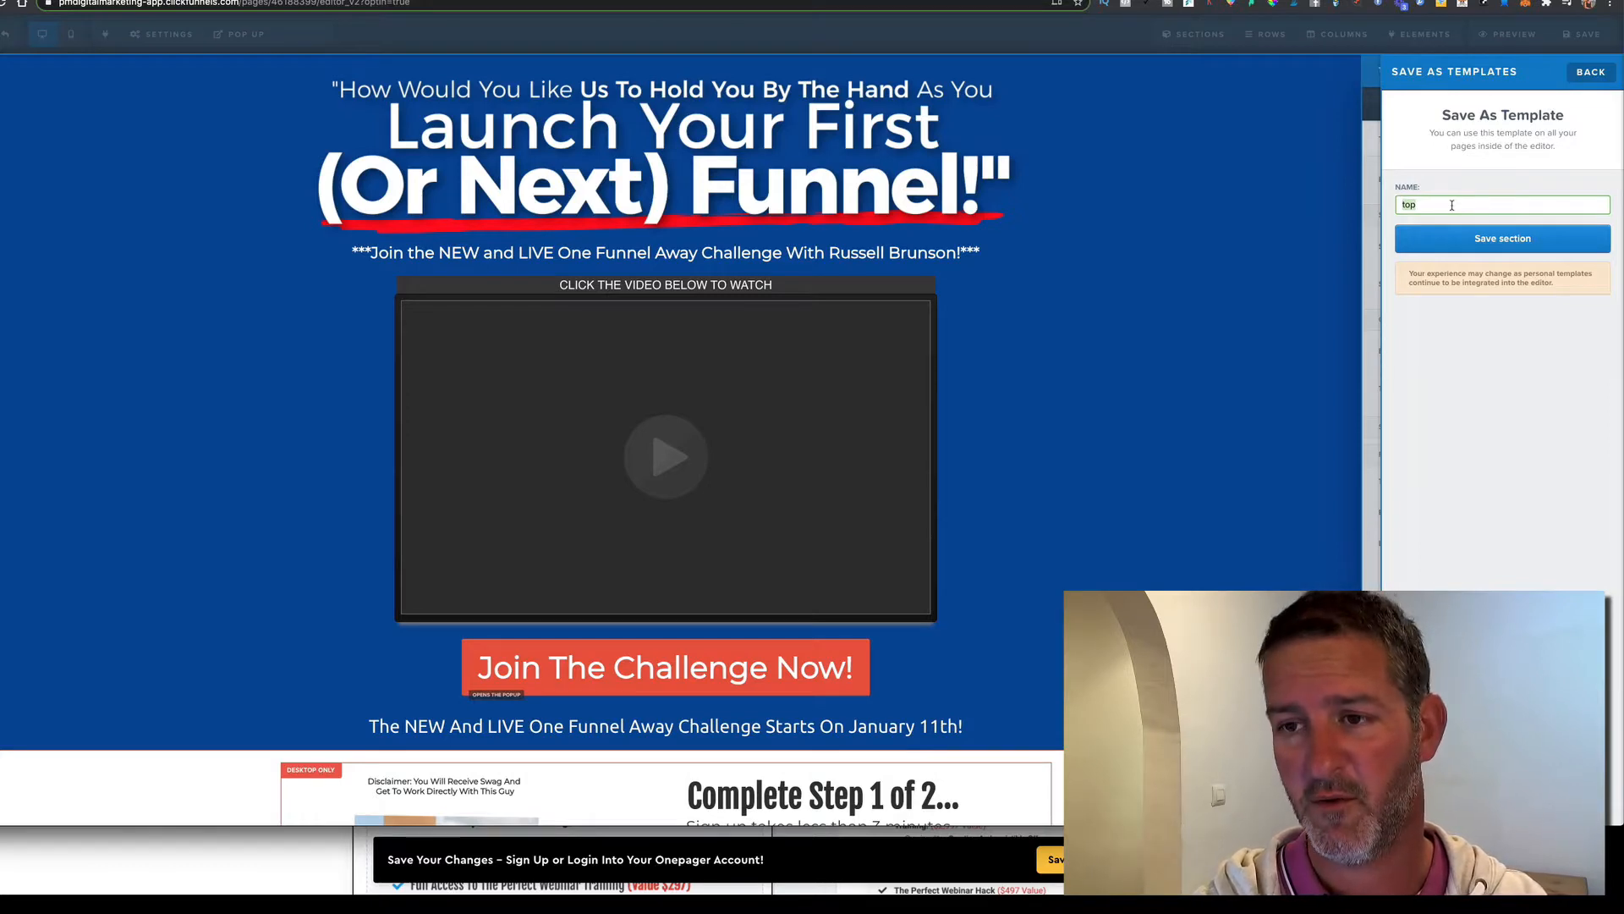
pyautogui.write('OF')
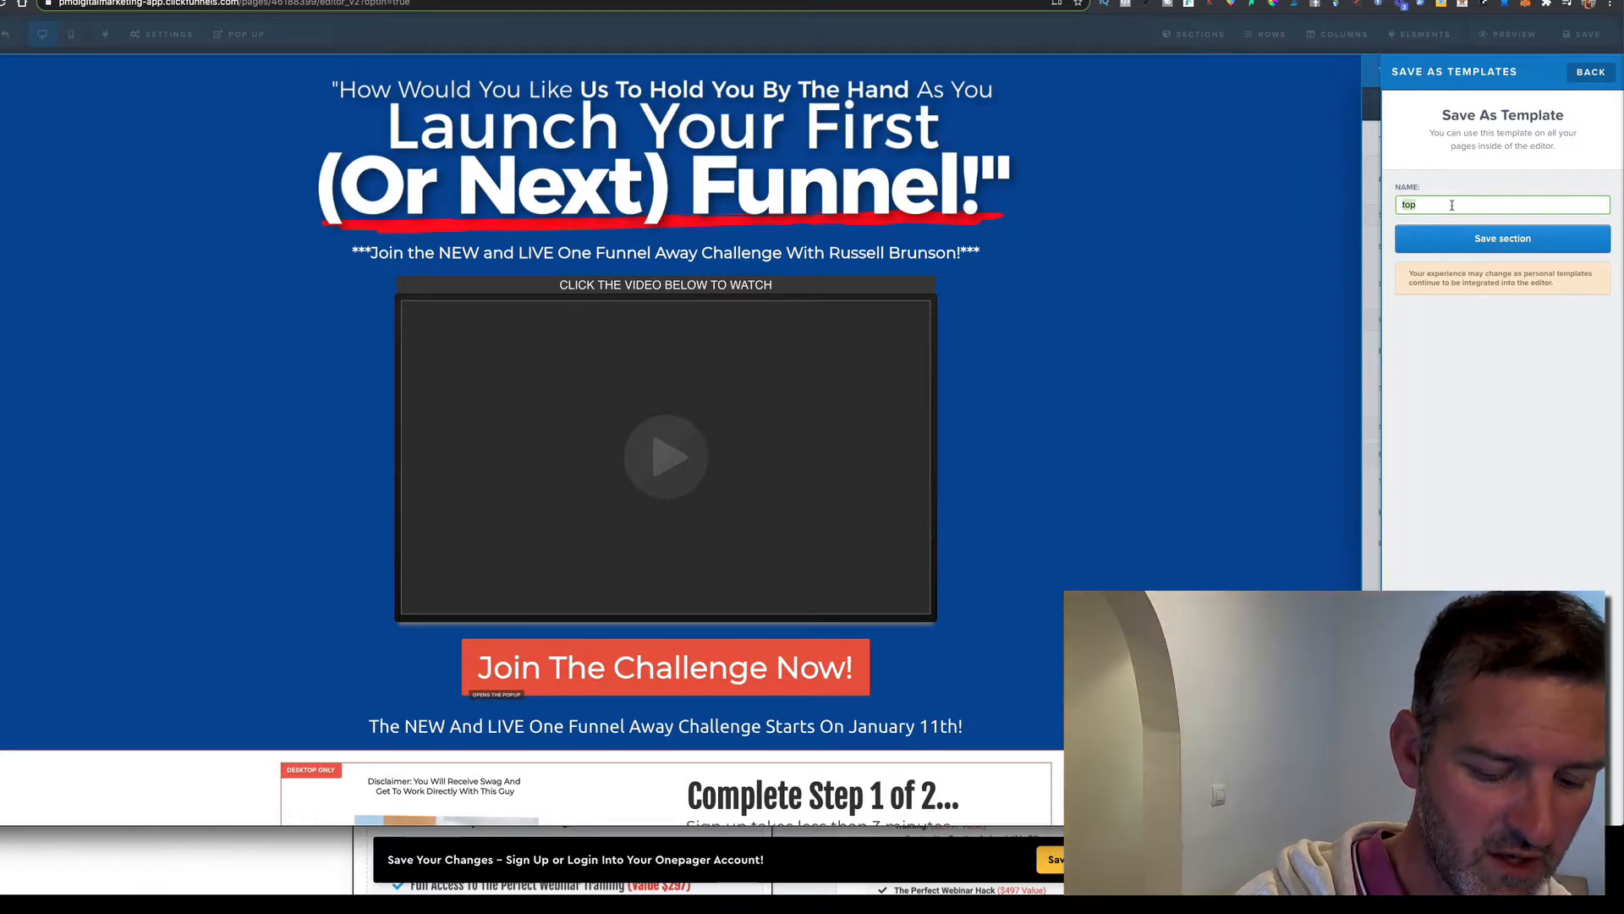
pyautogui.write('A ')
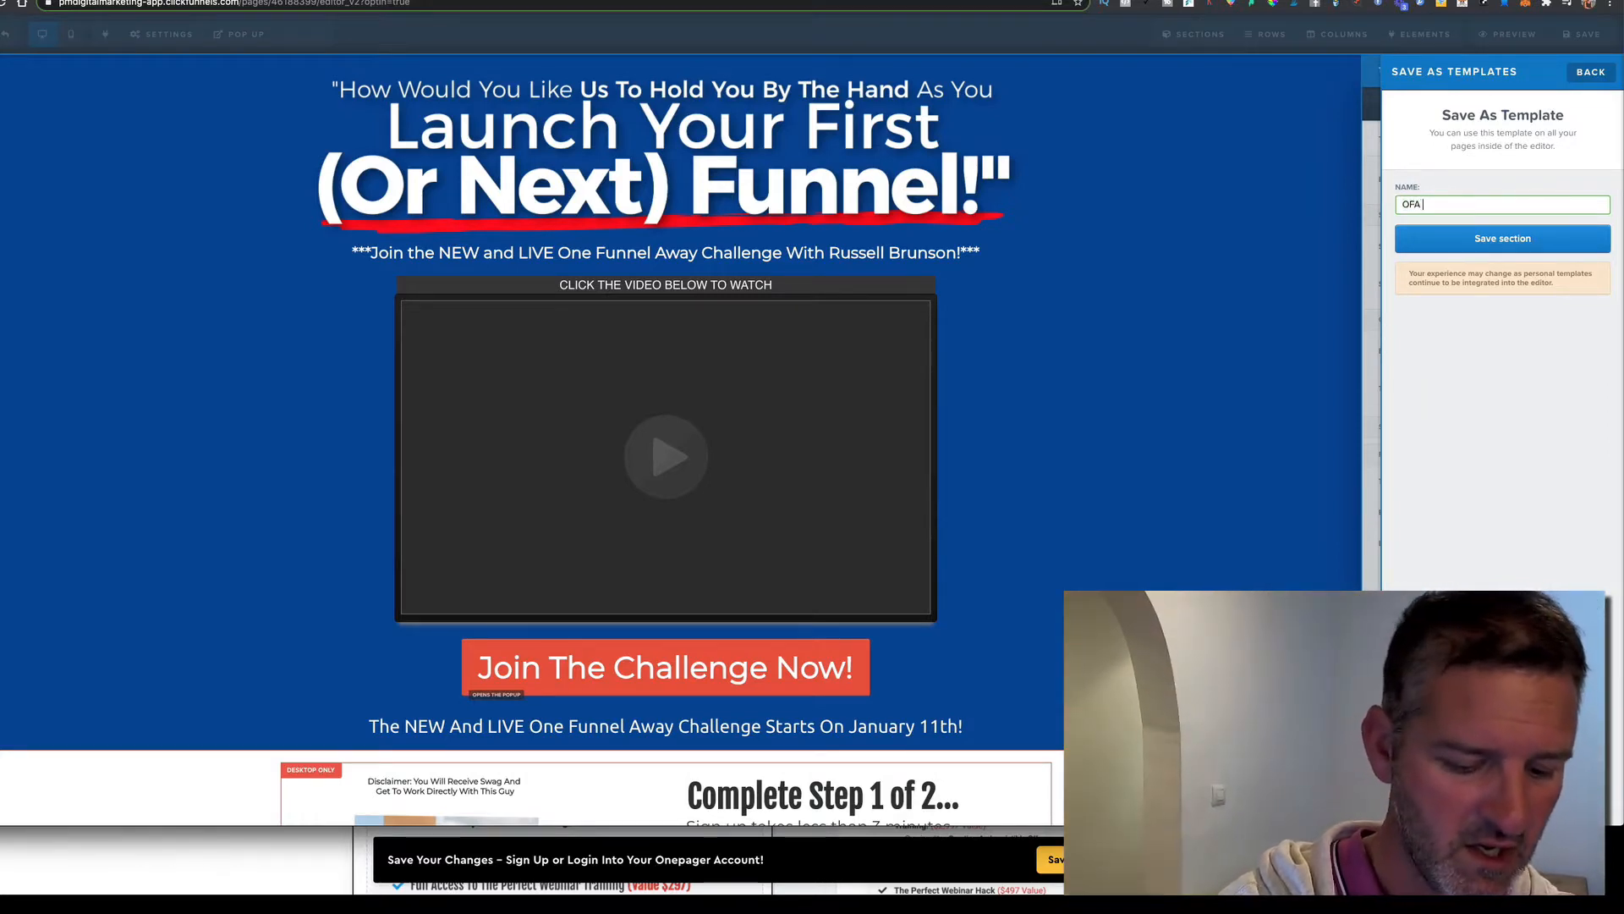
pyautogui.write('TOP')
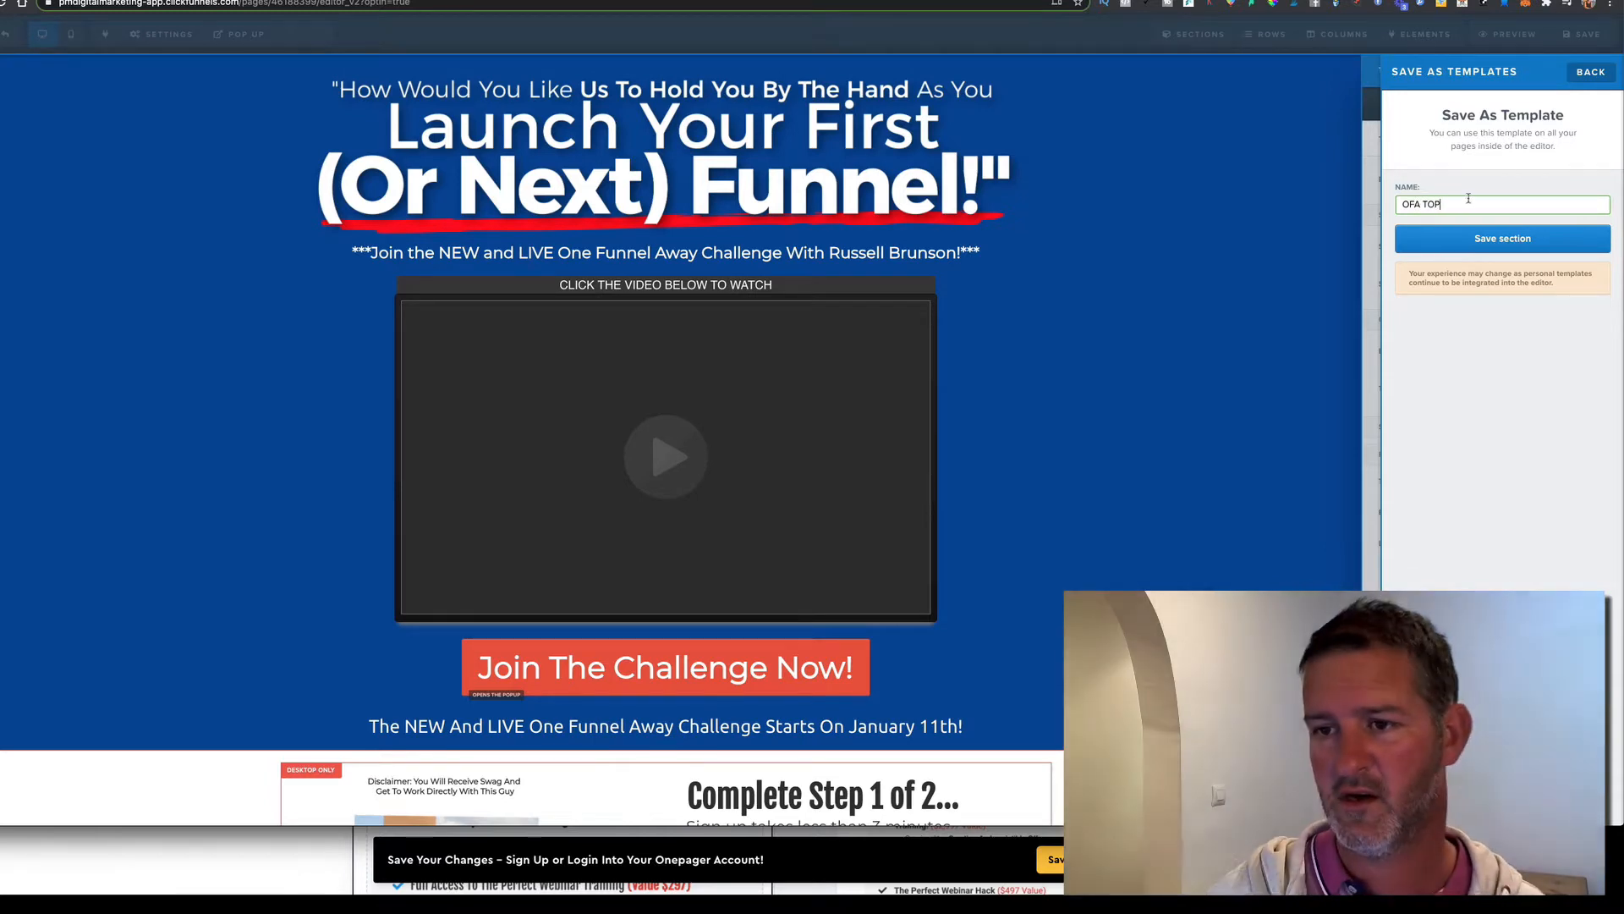
pyautogui.click(1491, 241)
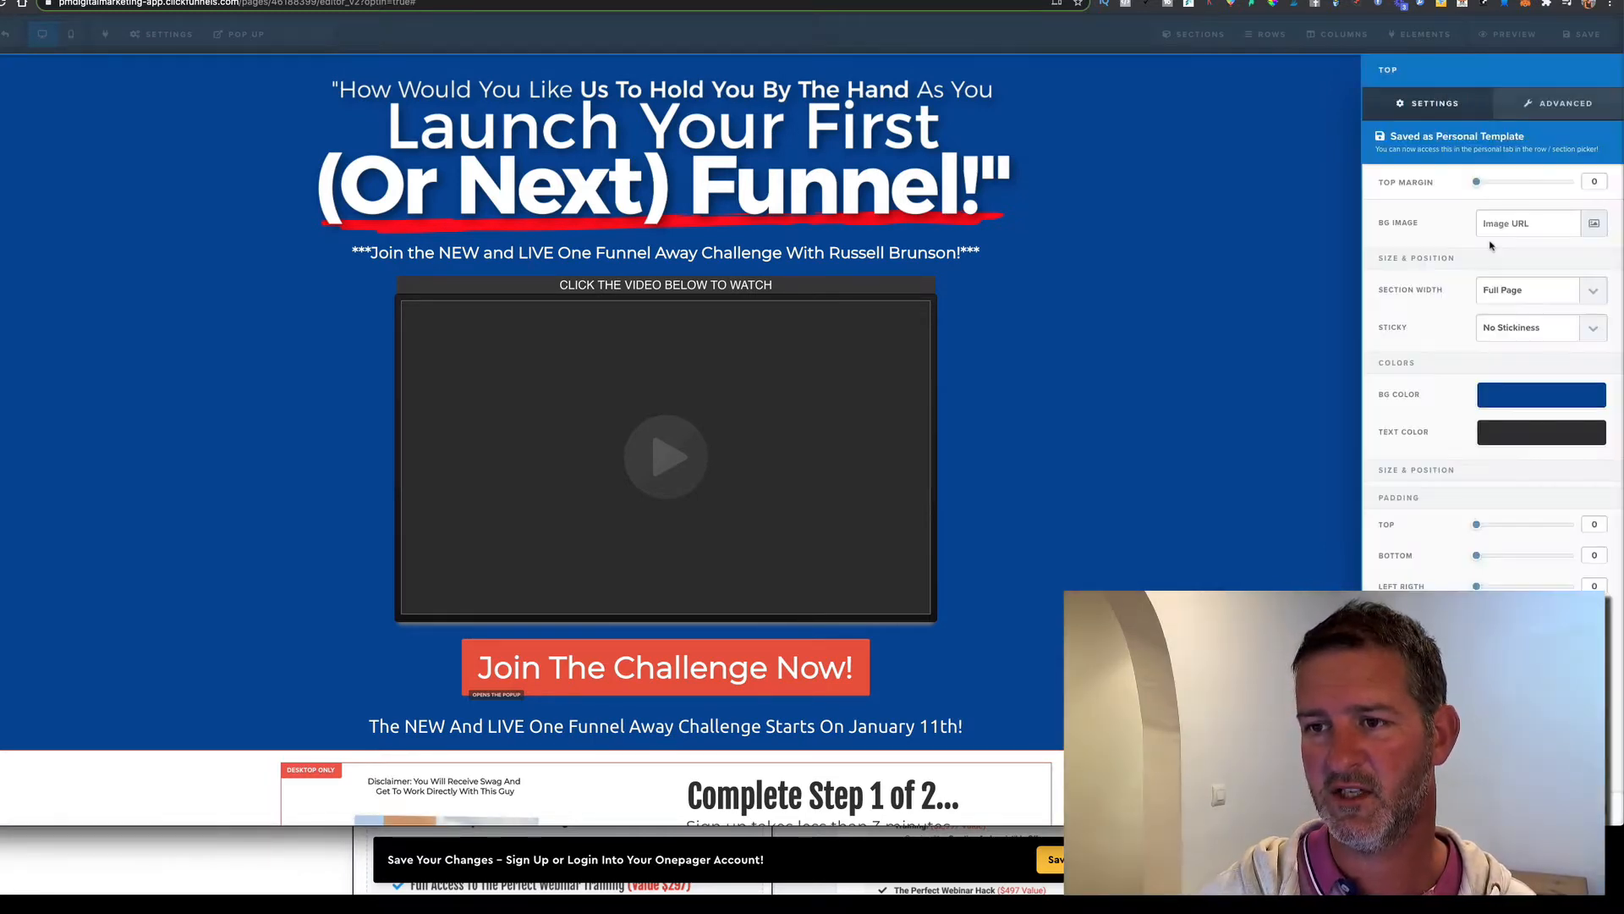
pyautogui.click(1307, 256)
pyautogui.scroll(-5, 1396, 316)
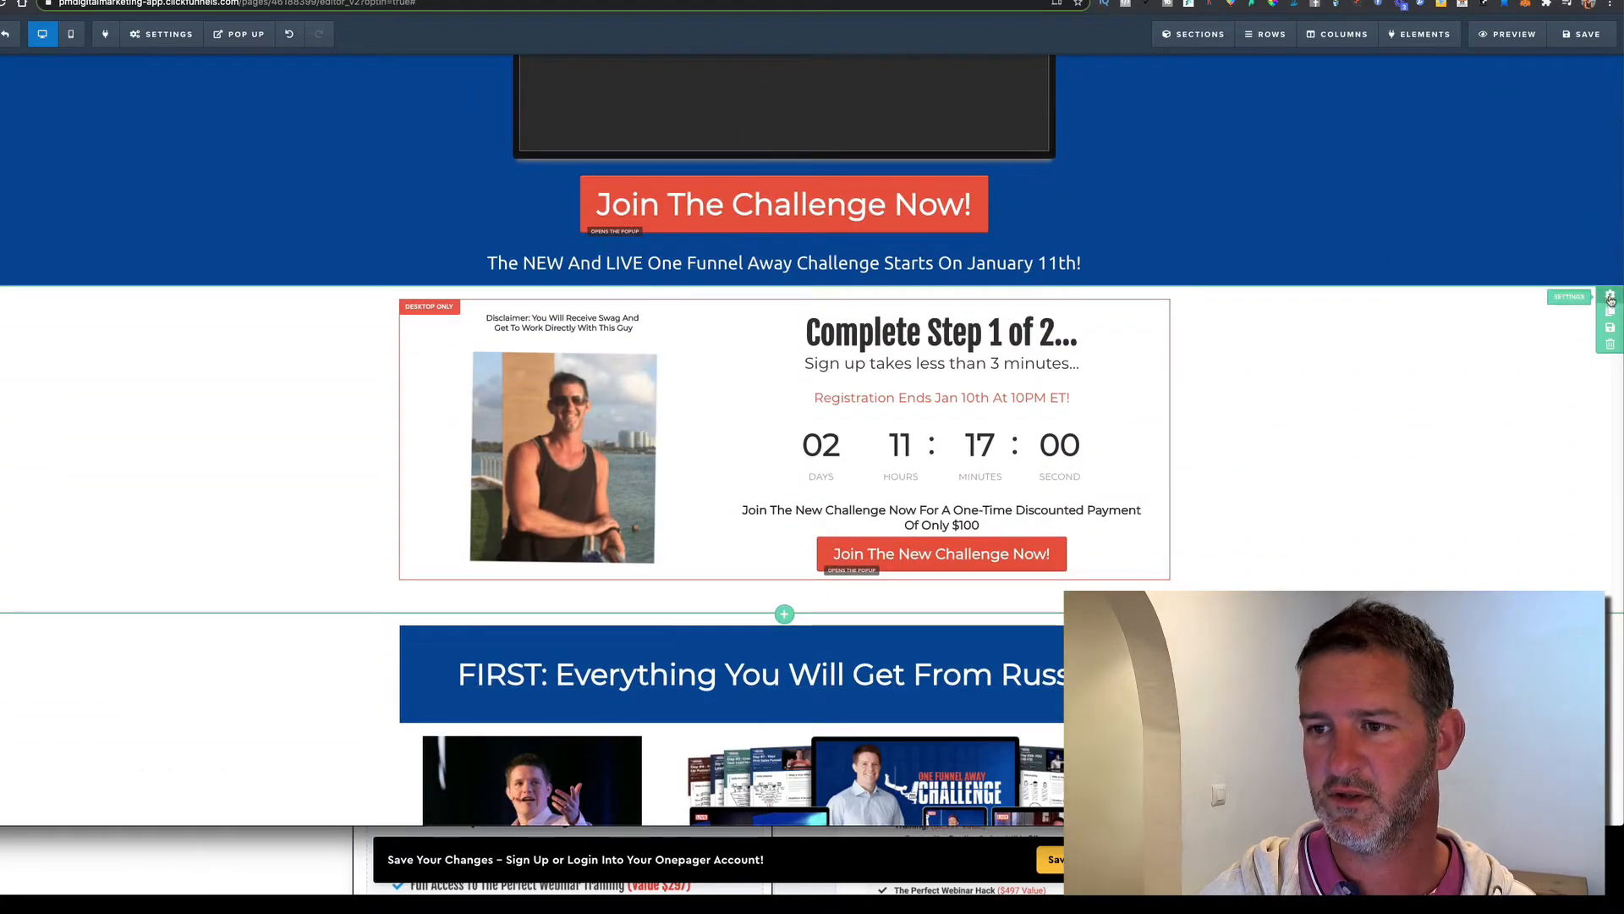
# Save the Complete Step 1 of 2 challenge section as template 'OFA MIDDLE'
pyautogui.click(1613, 331)
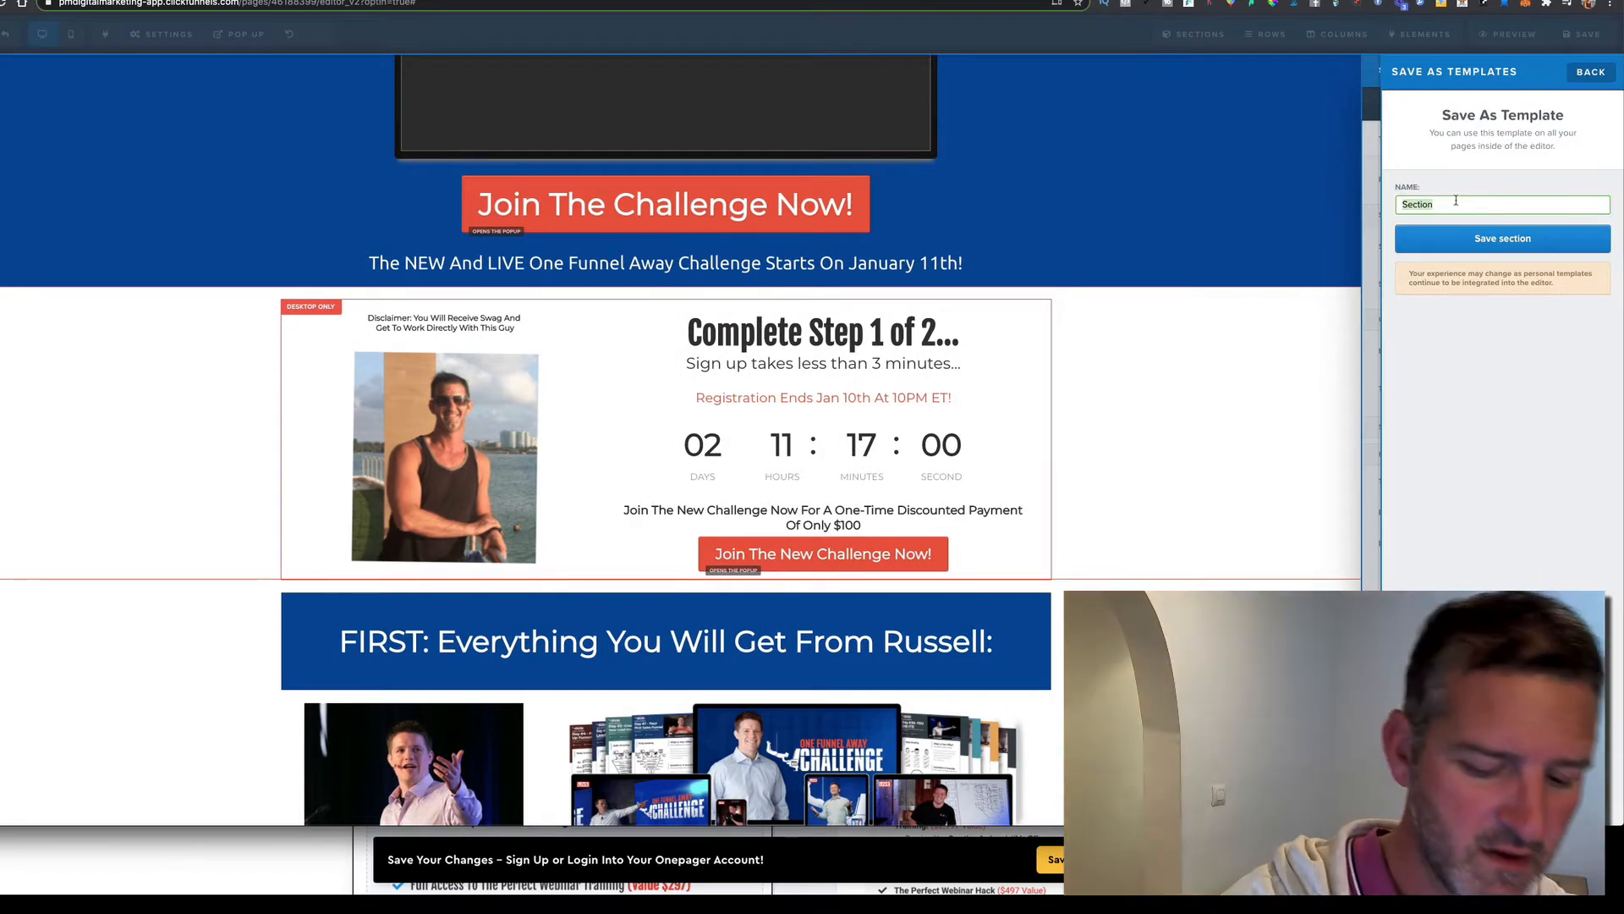
pyautogui.write('OFA MI')
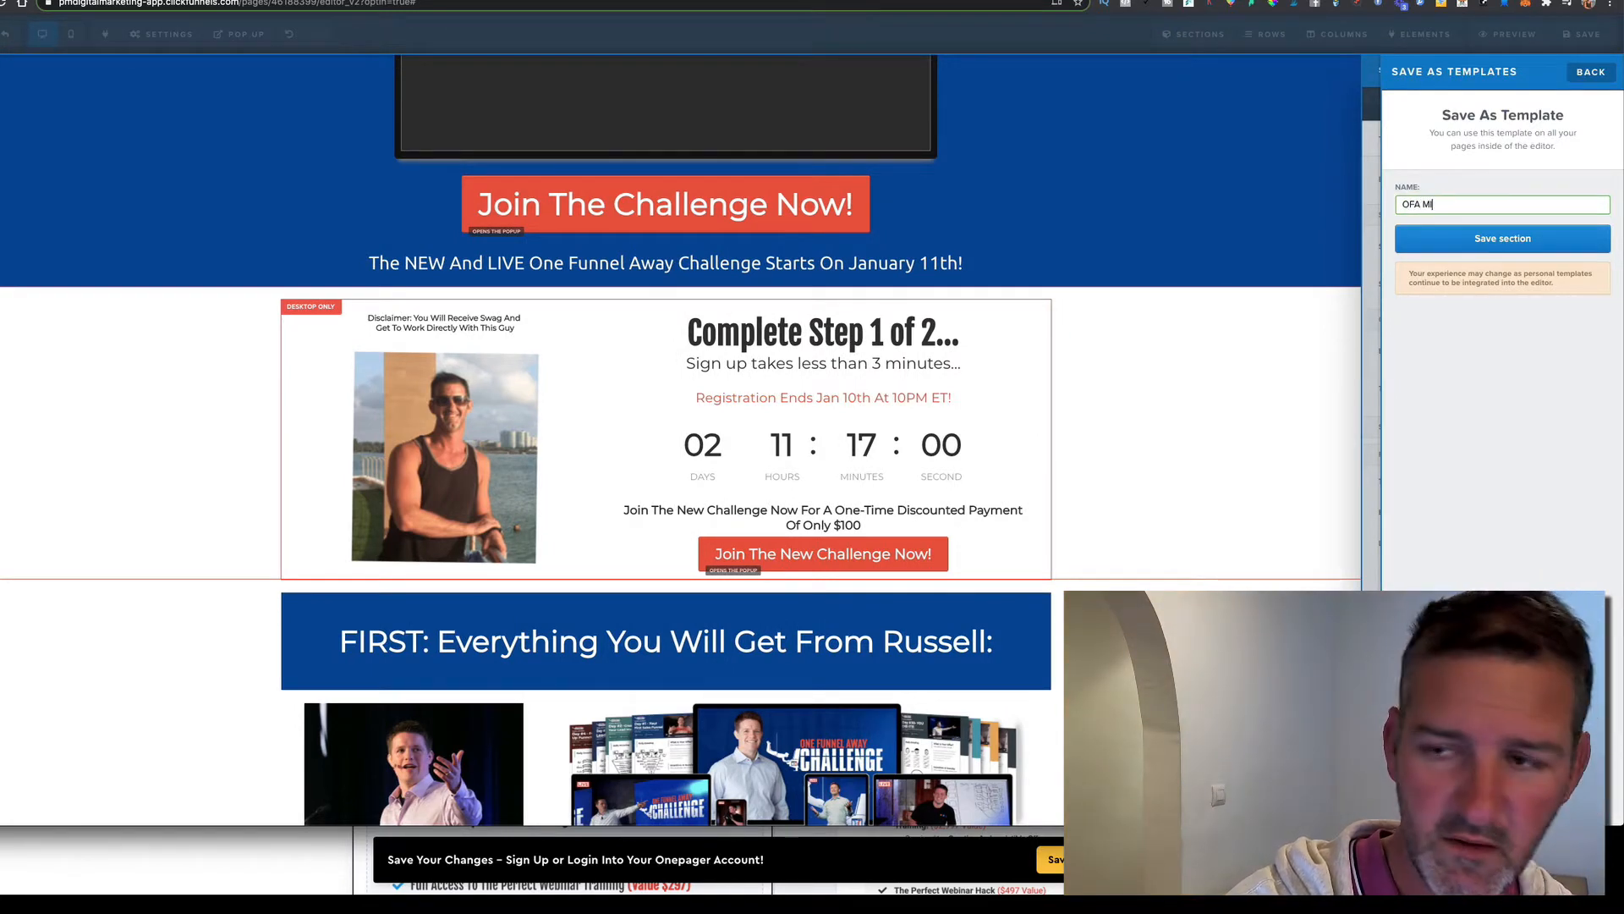
pyautogui.write('DDLE')
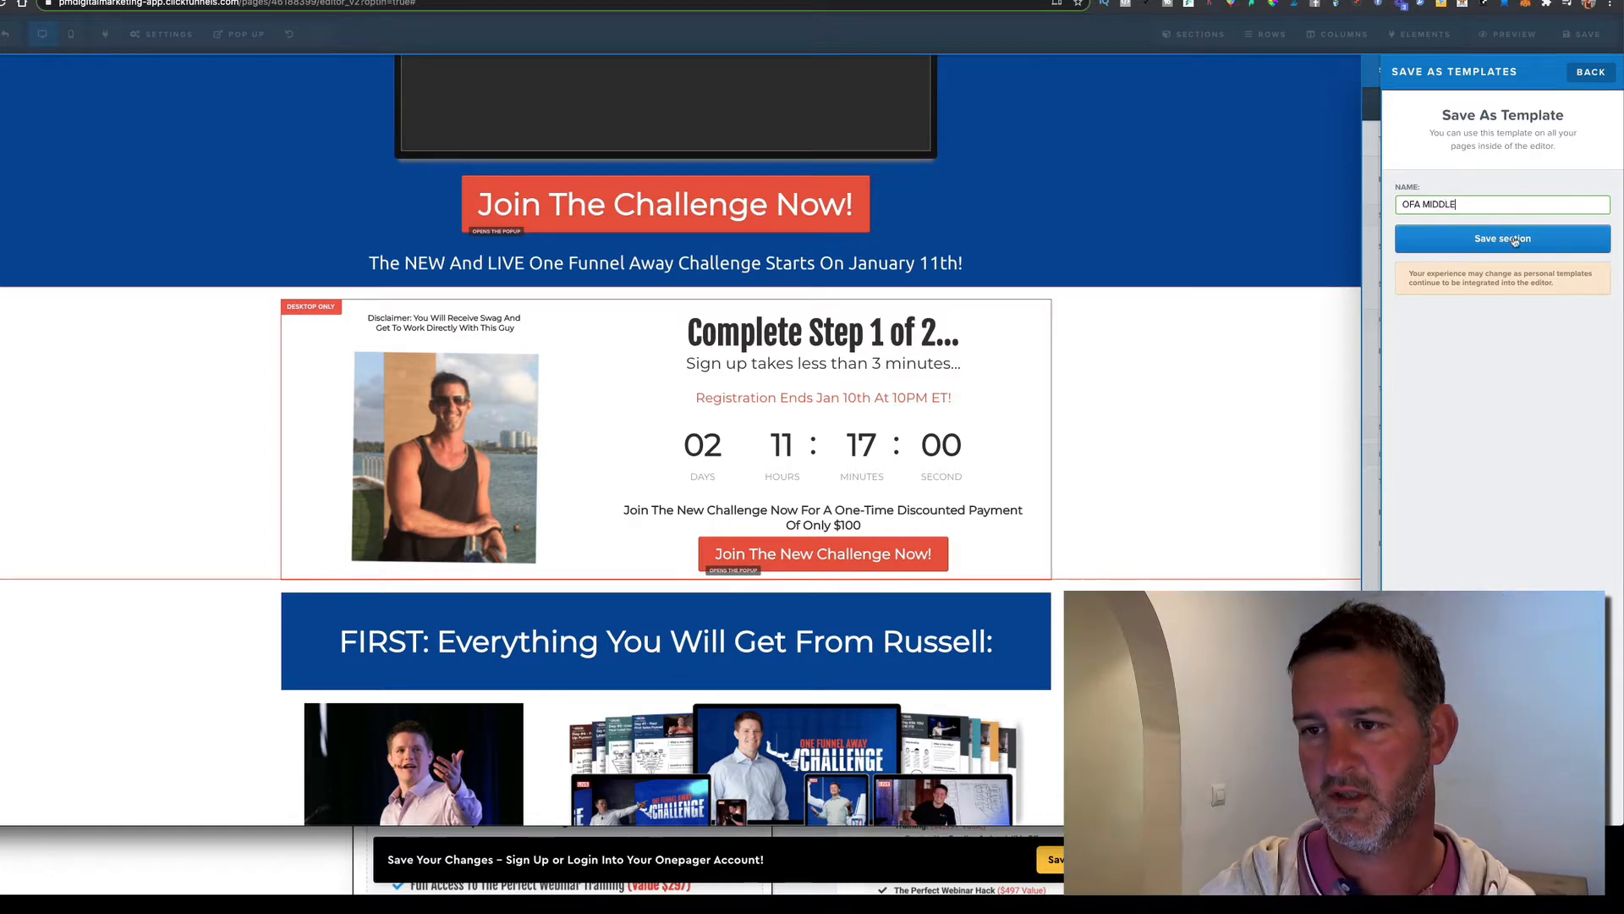
pyautogui.click(1515, 240)
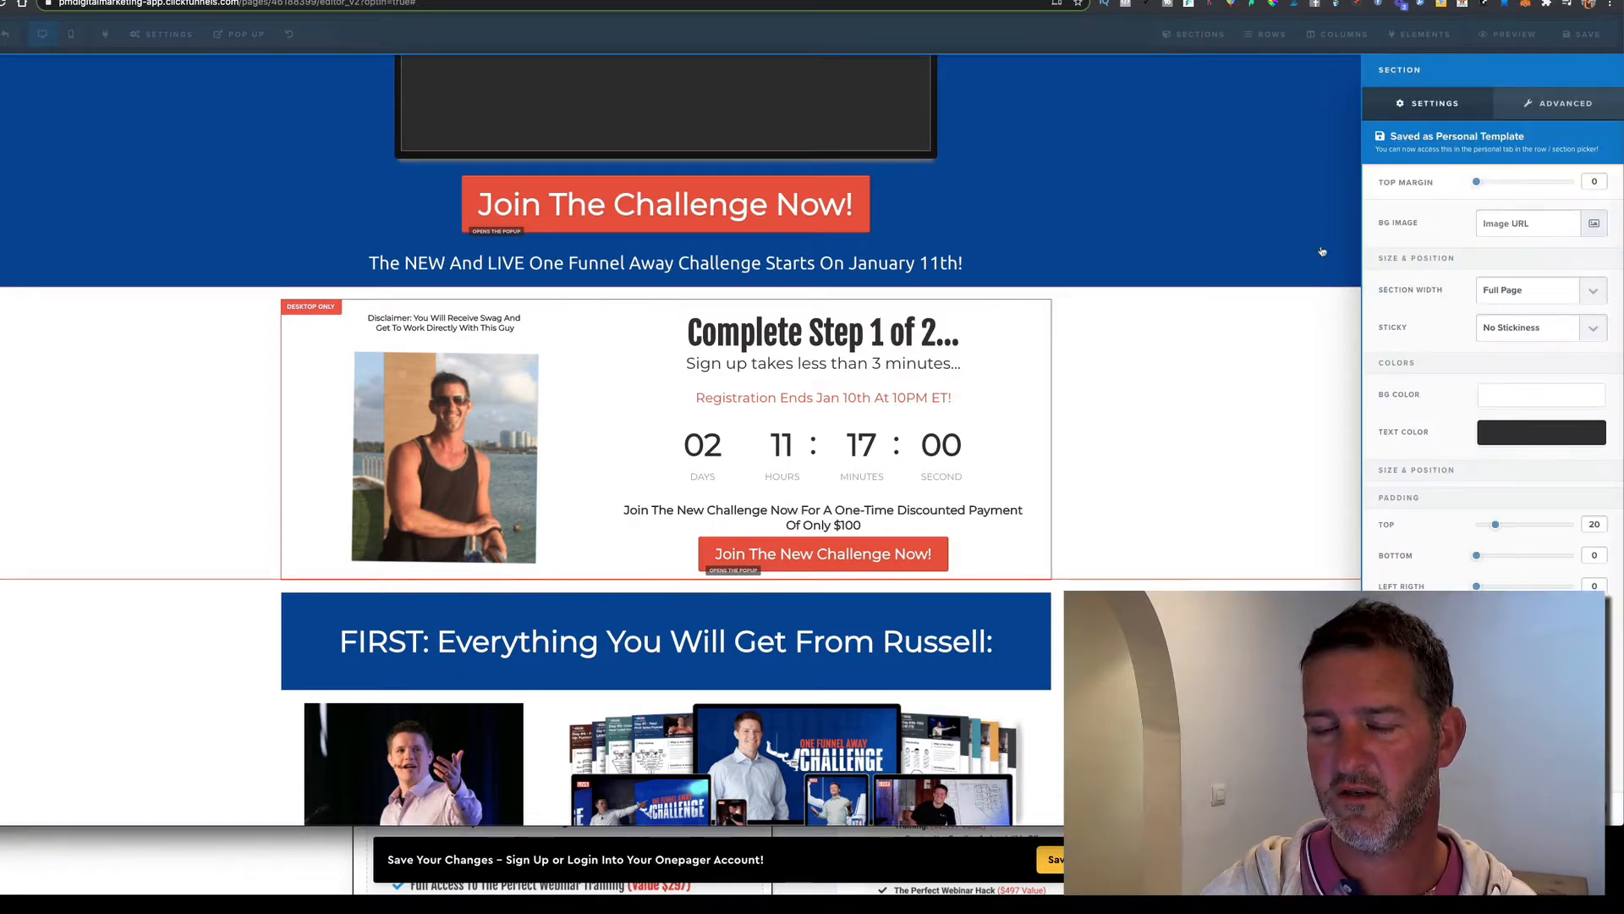
pyautogui.click(1323, 250)
pyautogui.scroll(-4, 1469, 406)
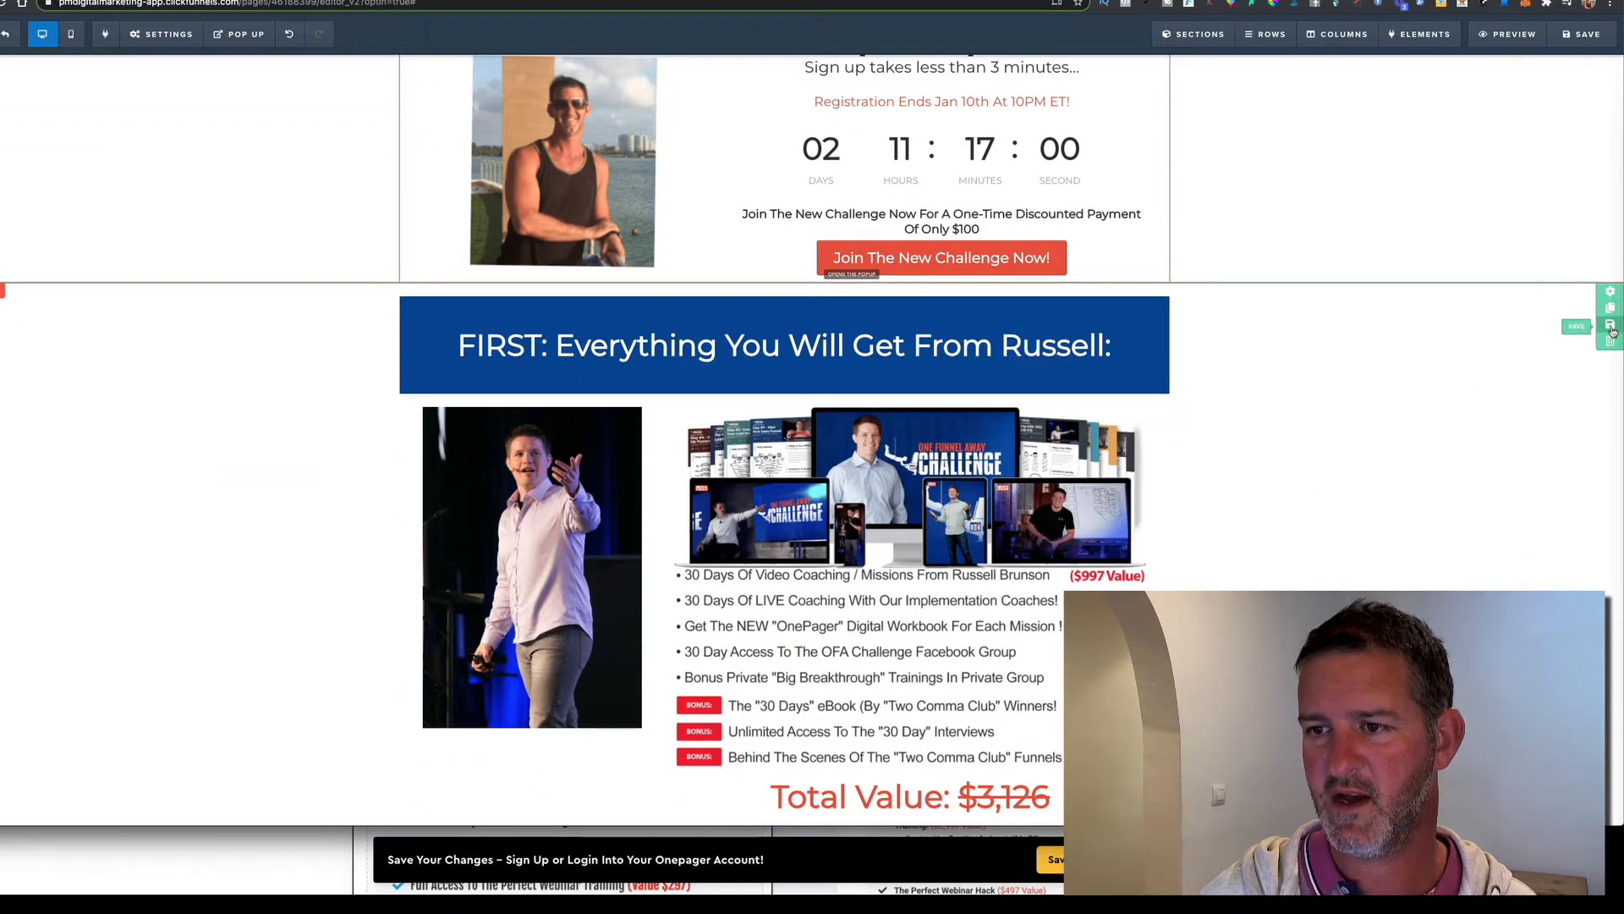
# Save the offer section as template 'OFA BOTTOM' and exit the page editor
pyautogui.click(1611, 330)
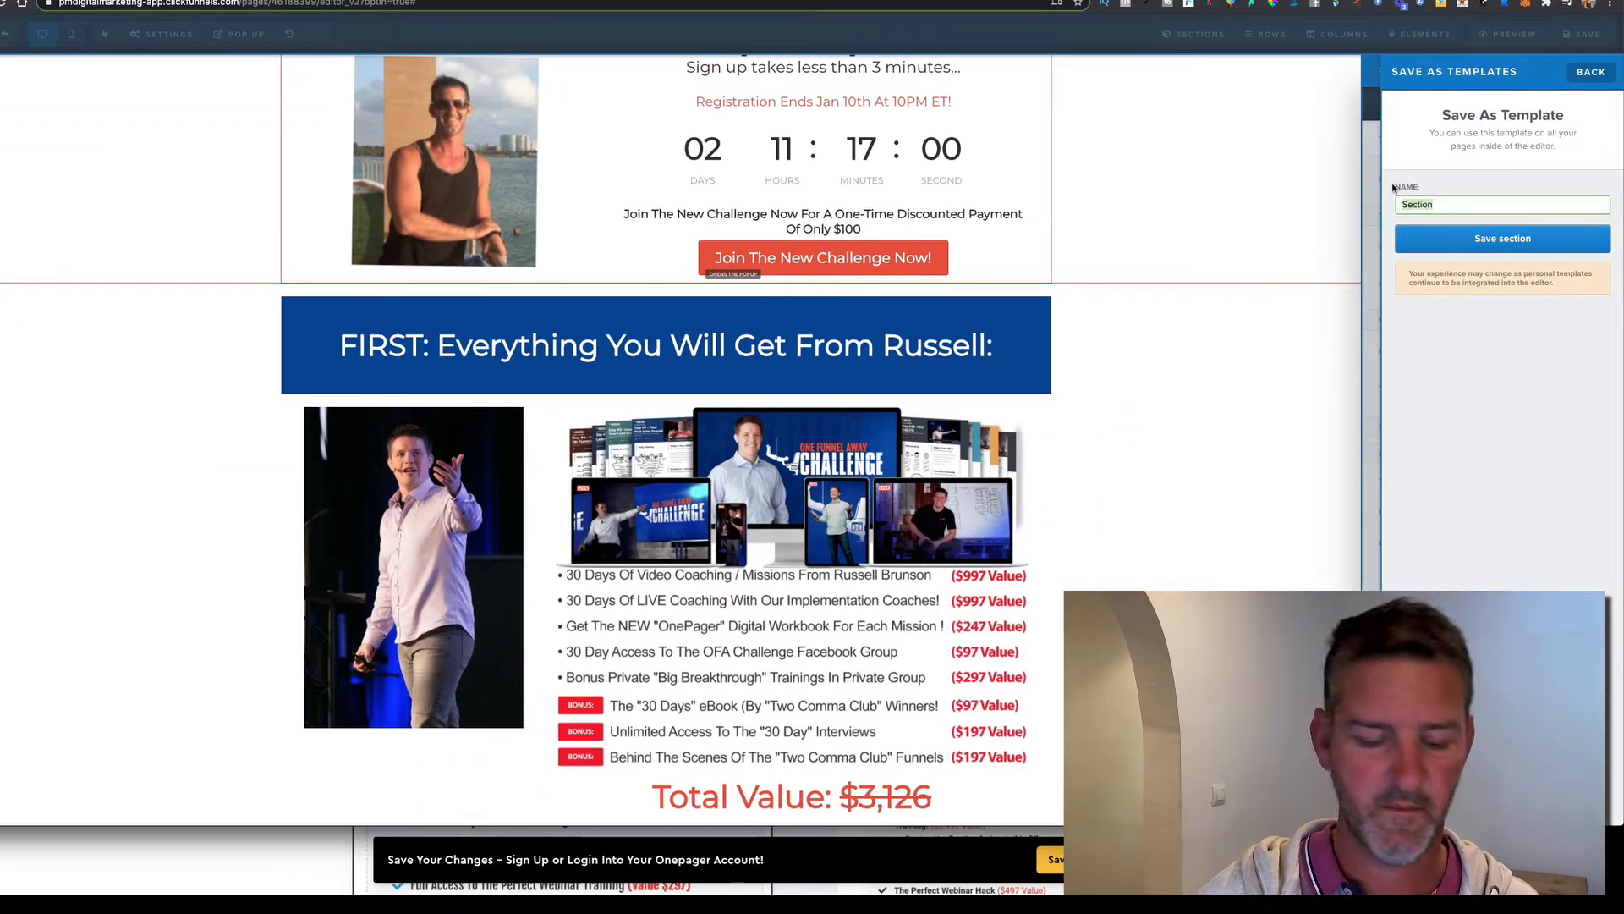
pyautogui.write('OFA')
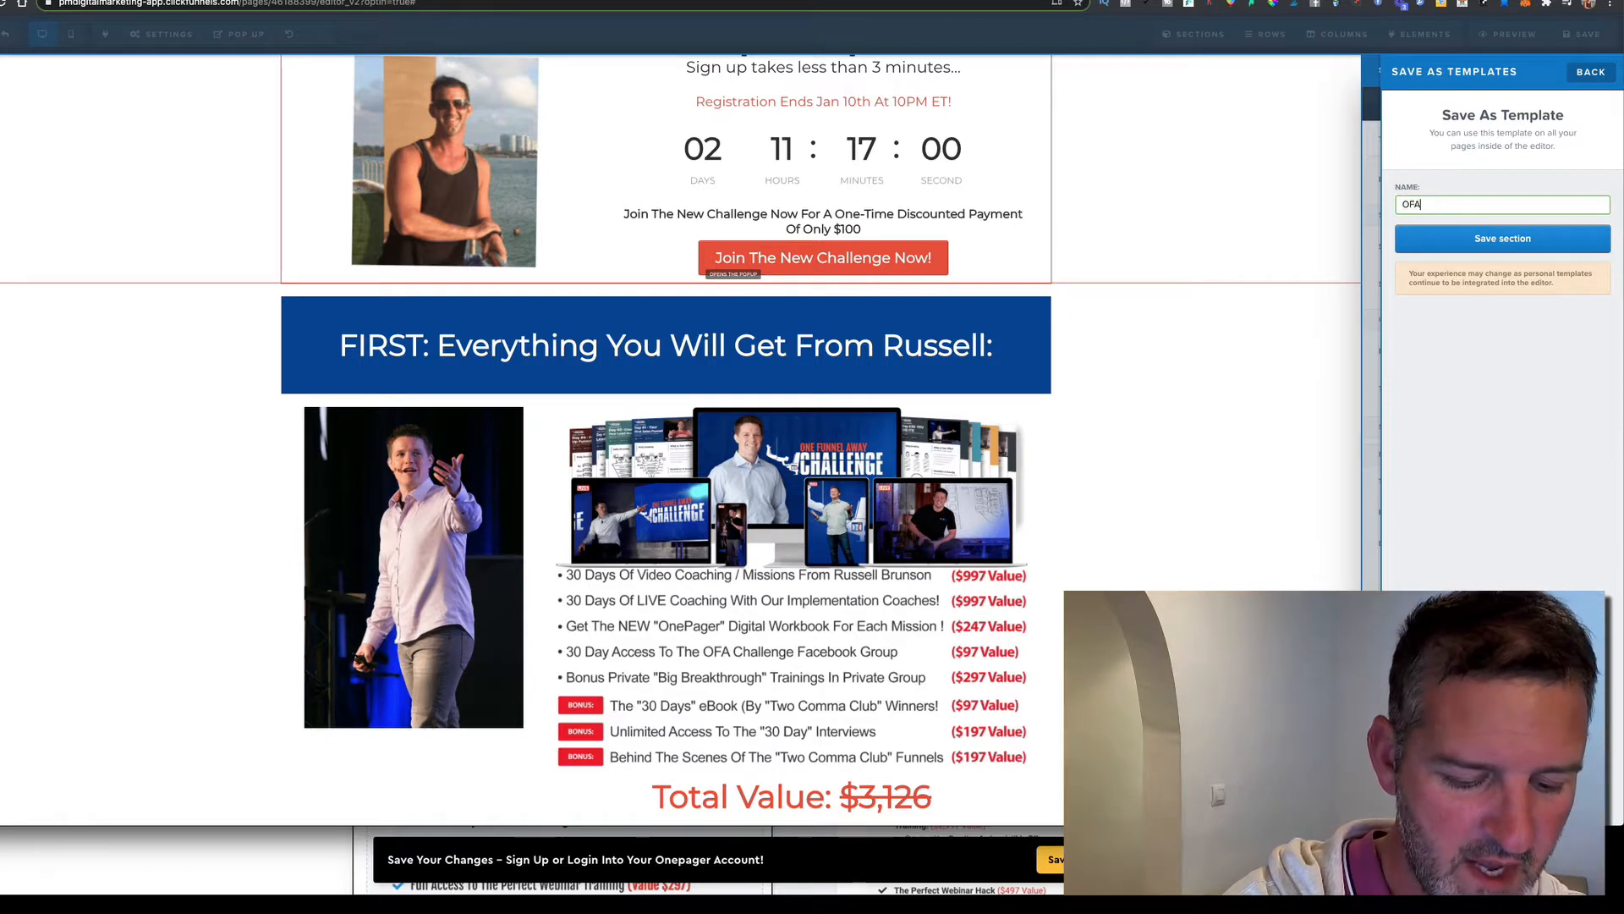
pyautogui.write(' BO')
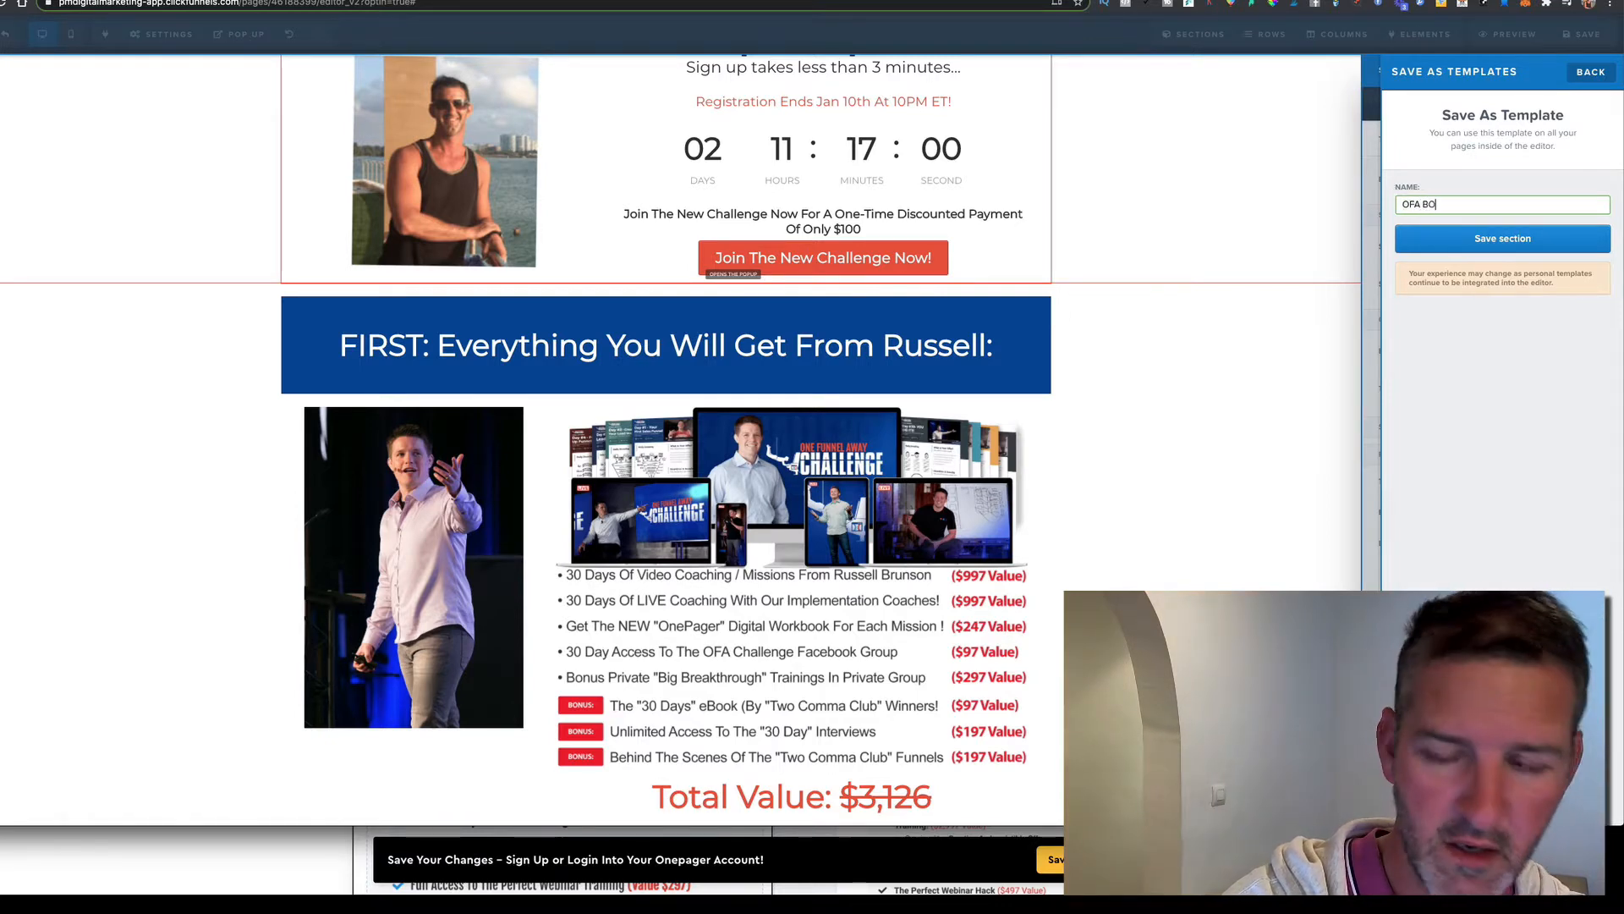
pyautogui.write('TTOM')
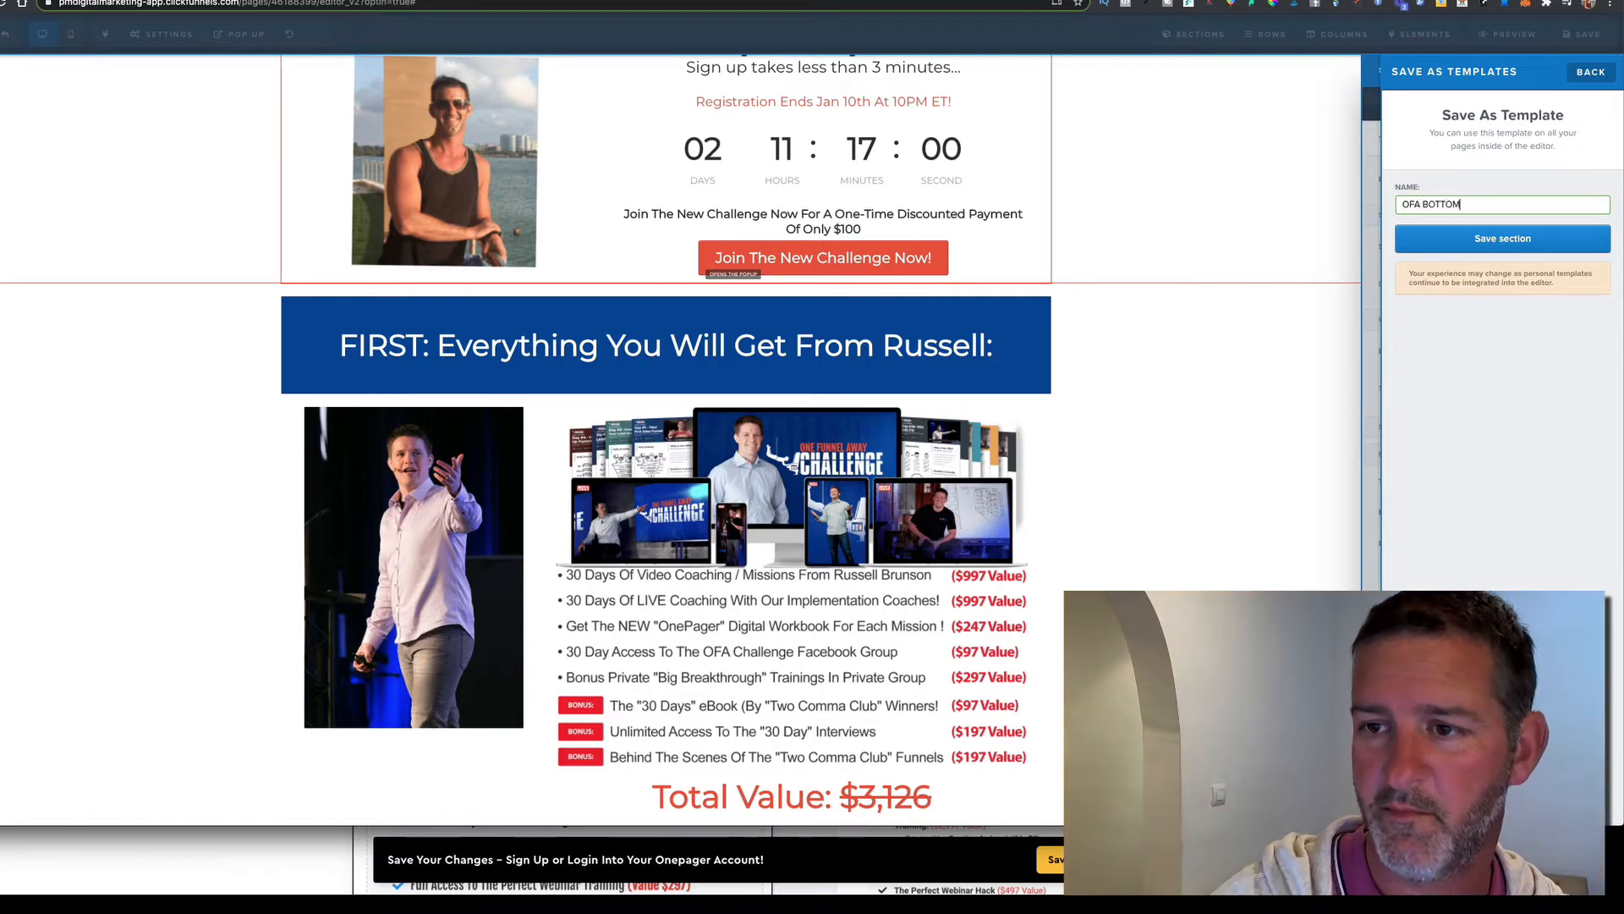
pyautogui.click(1479, 238)
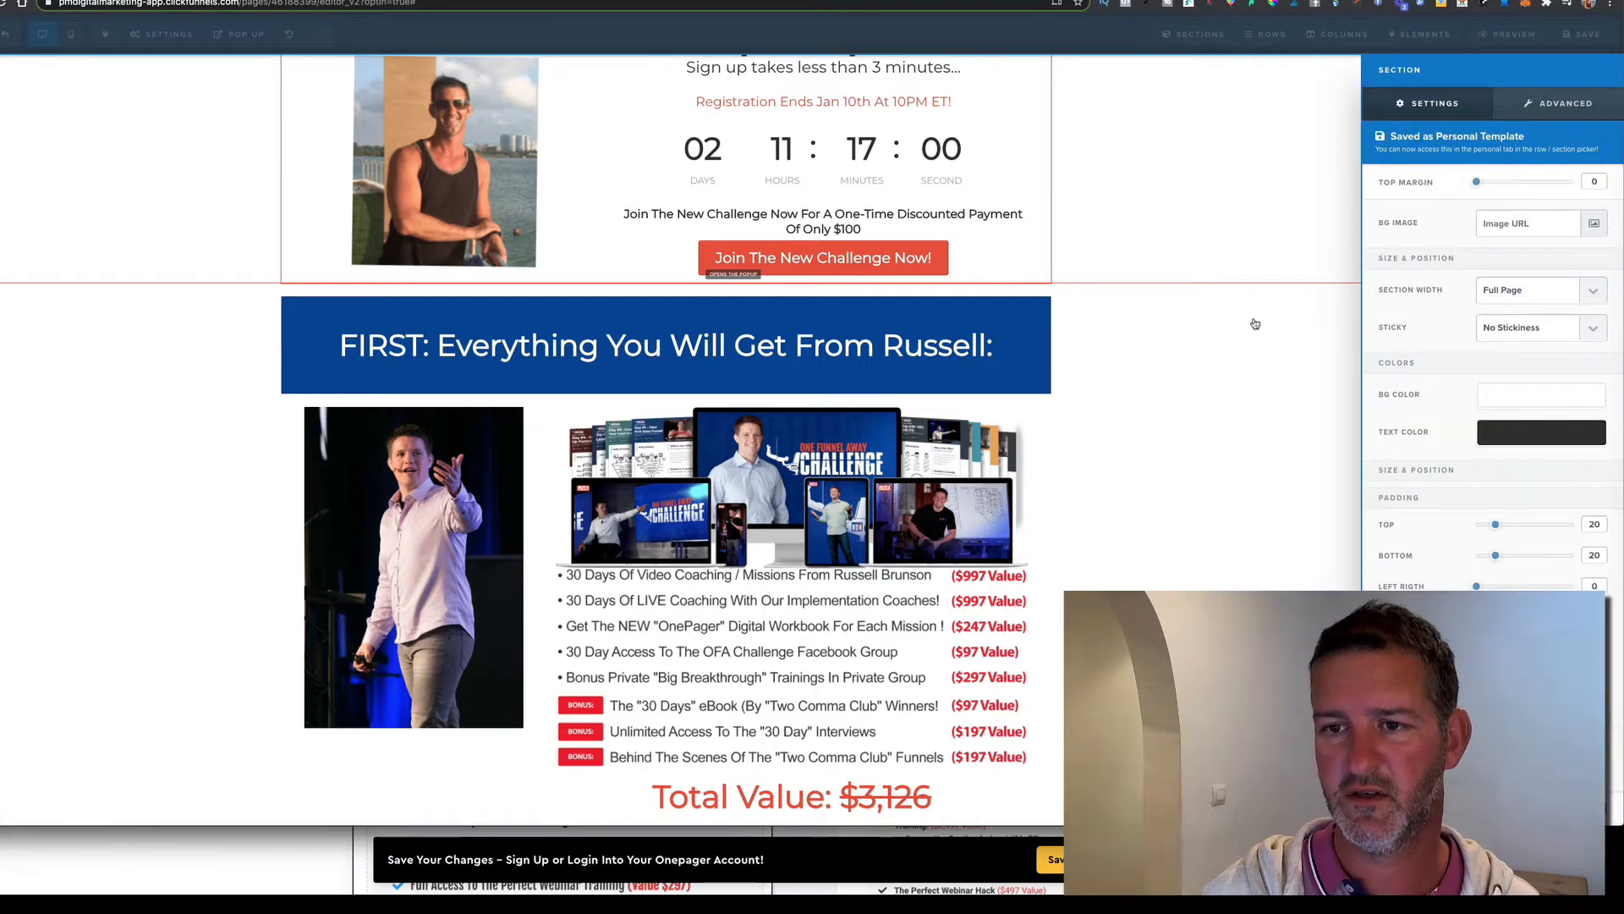
pyautogui.click(1256, 324)
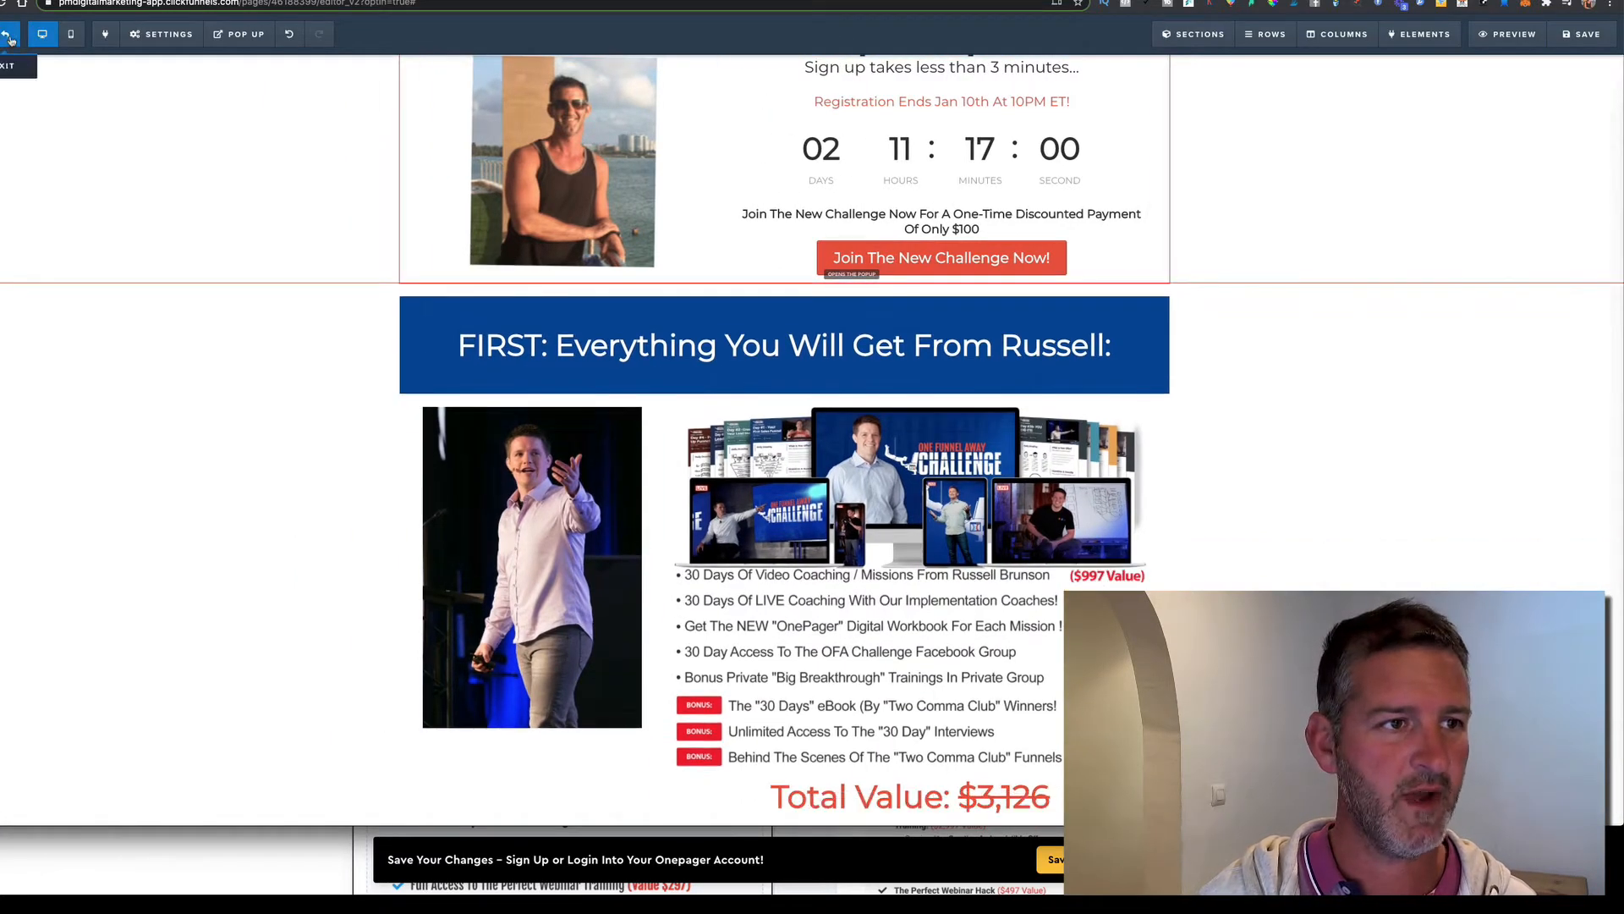
pyautogui.click(7, 35)
# Leave the editor and create a new funnel step named '$10'
pyautogui.click(878, 253)
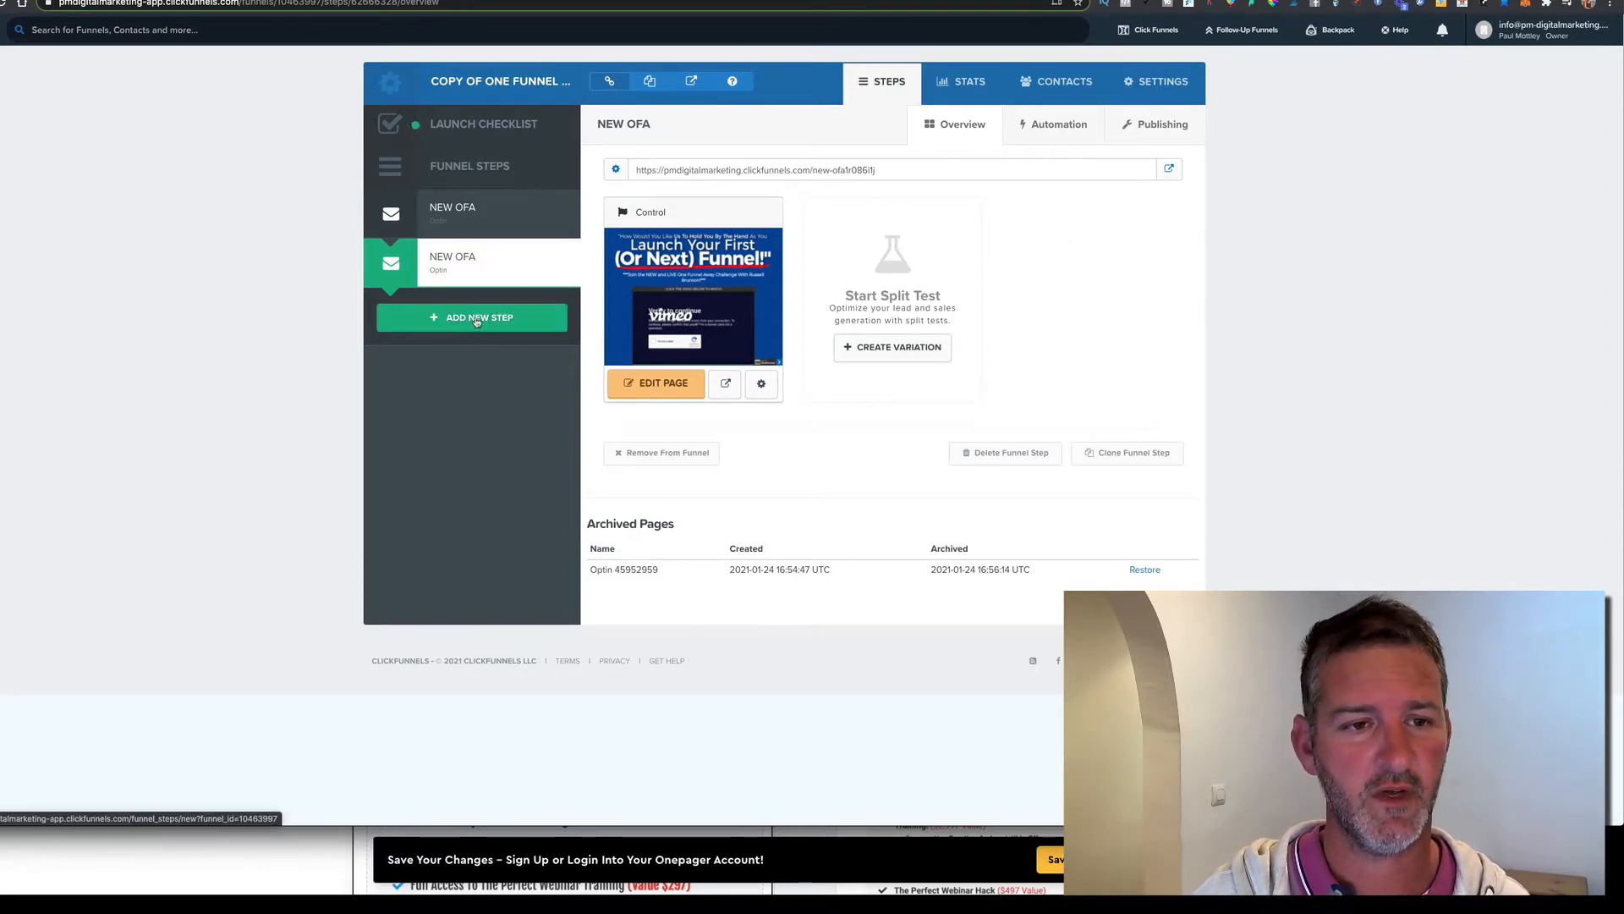
pyautogui.click(476, 319)
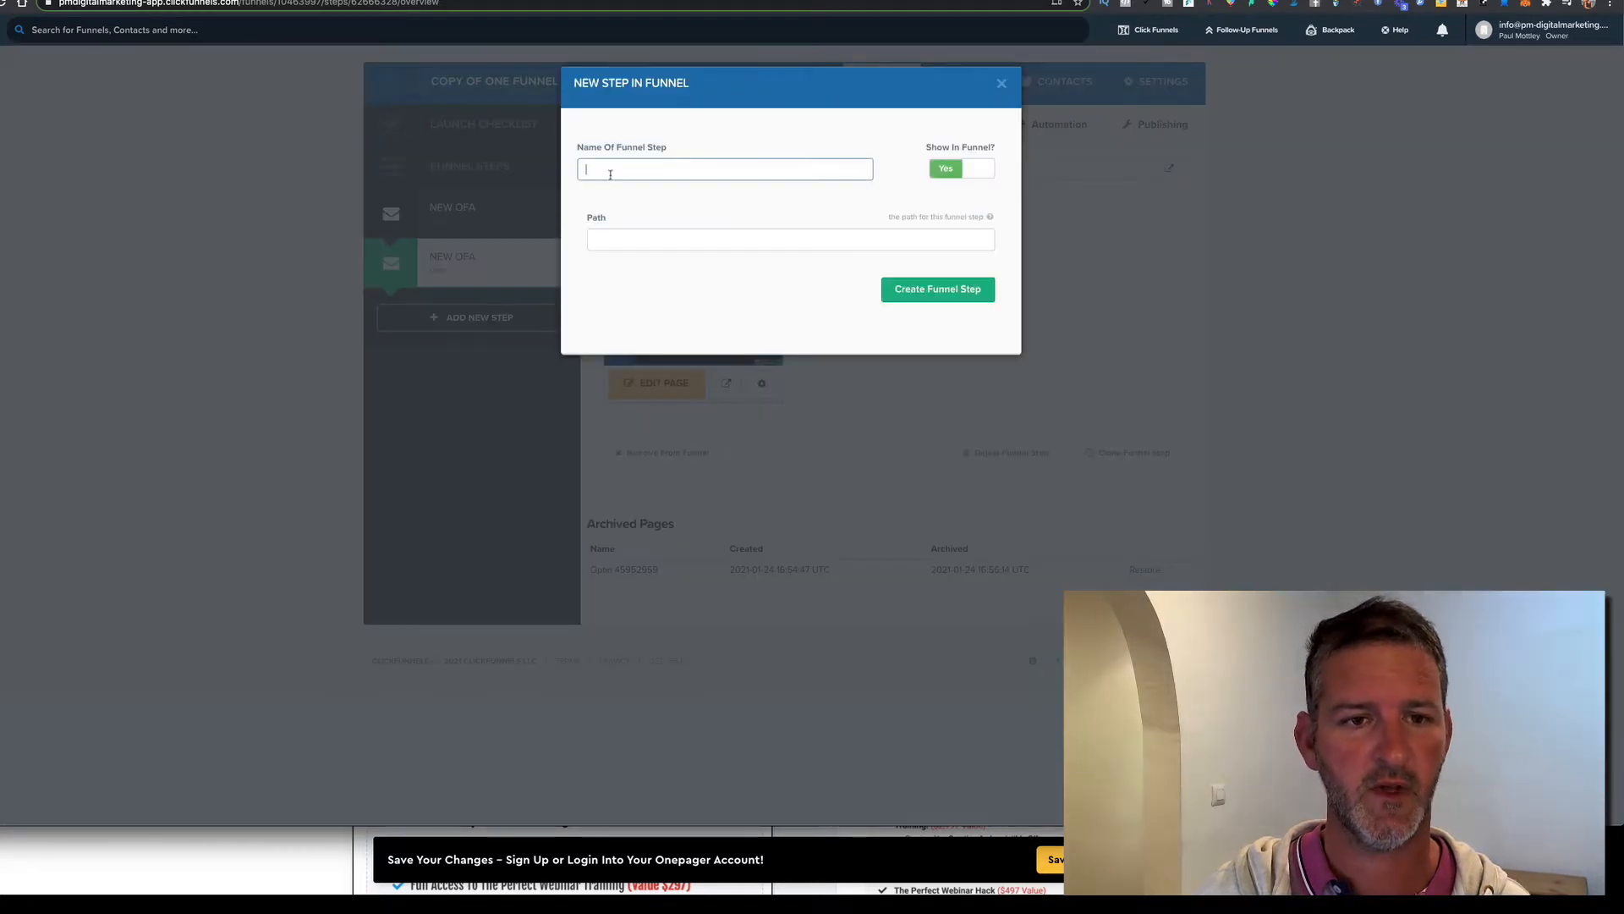
pyautogui.write('$10')
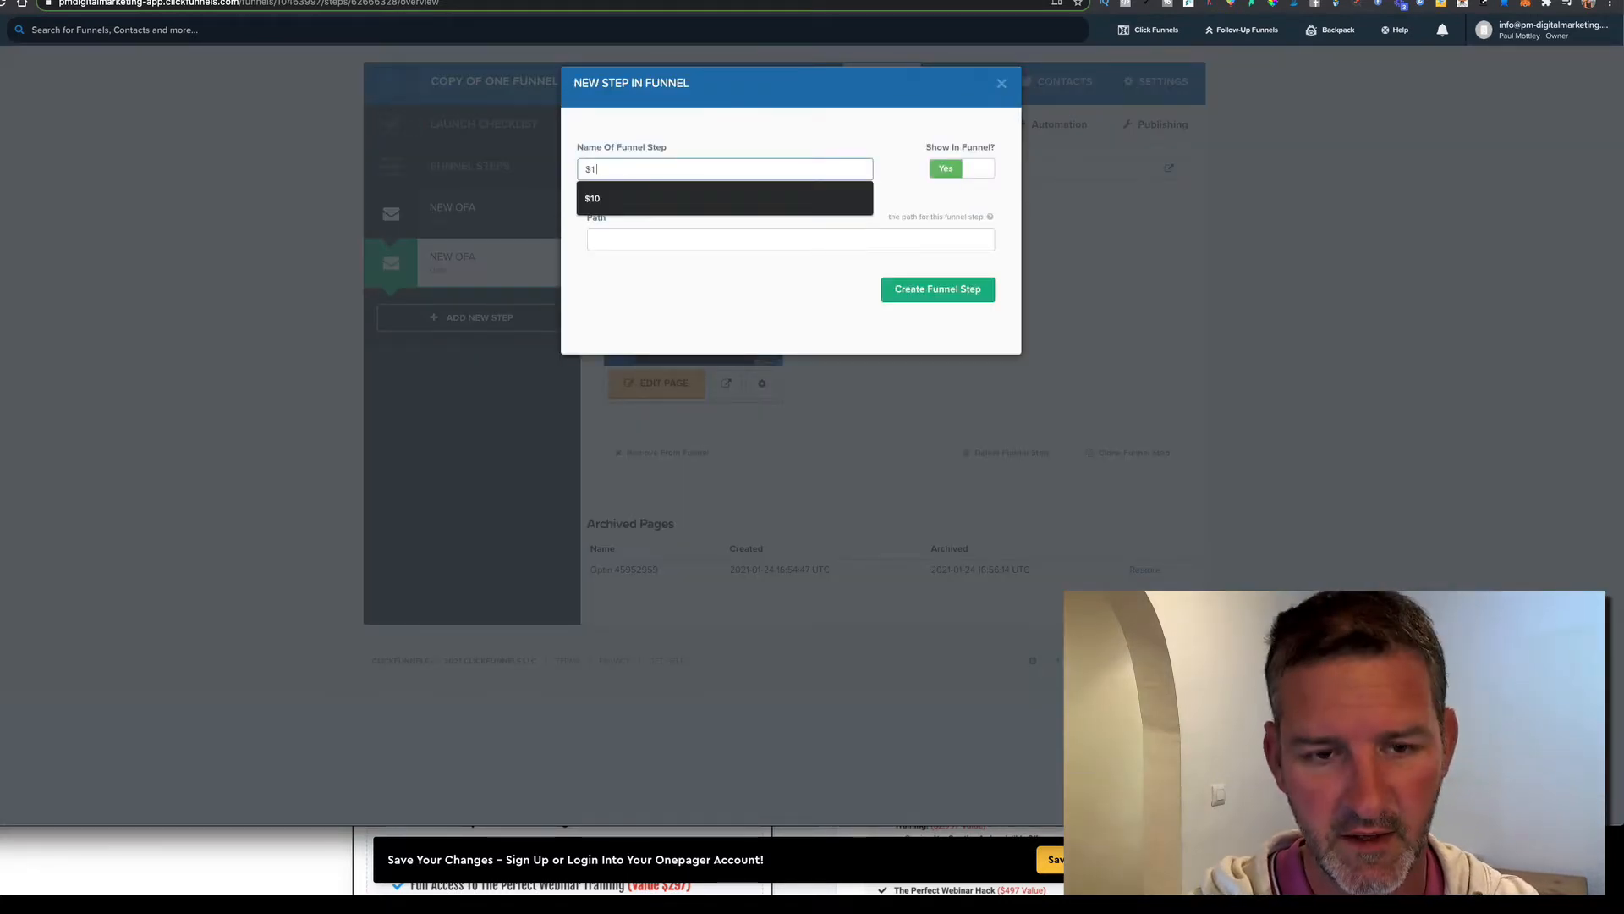
pyautogui.click(924, 294)
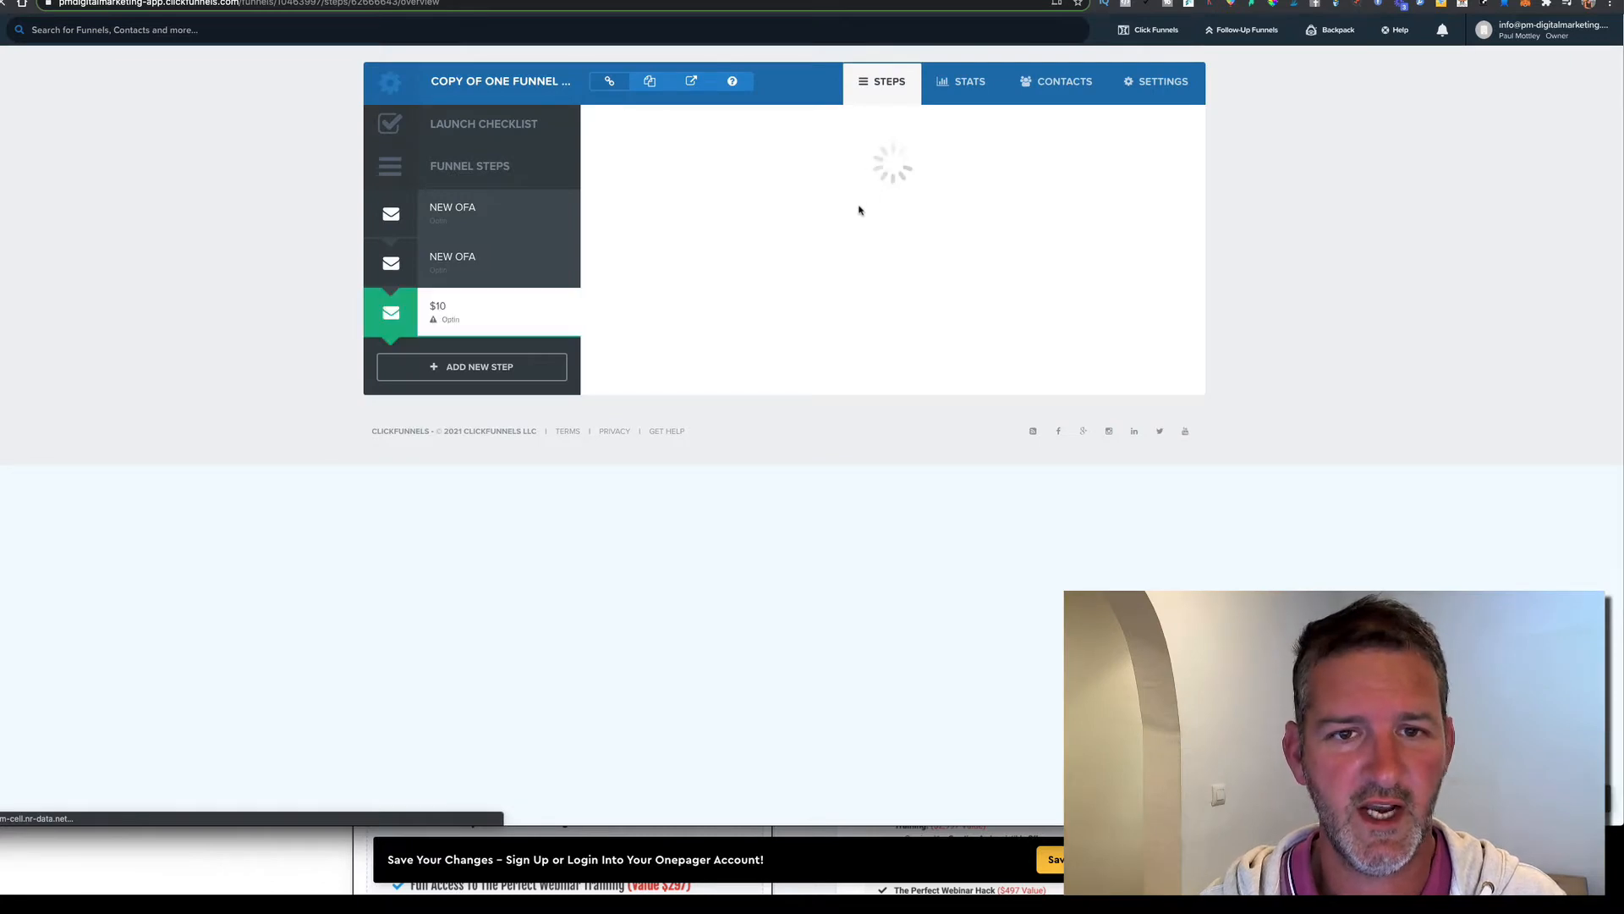
# Choose the Clean Modern Order Page template from the Sales order form templates
pyautogui.click(681, 126)
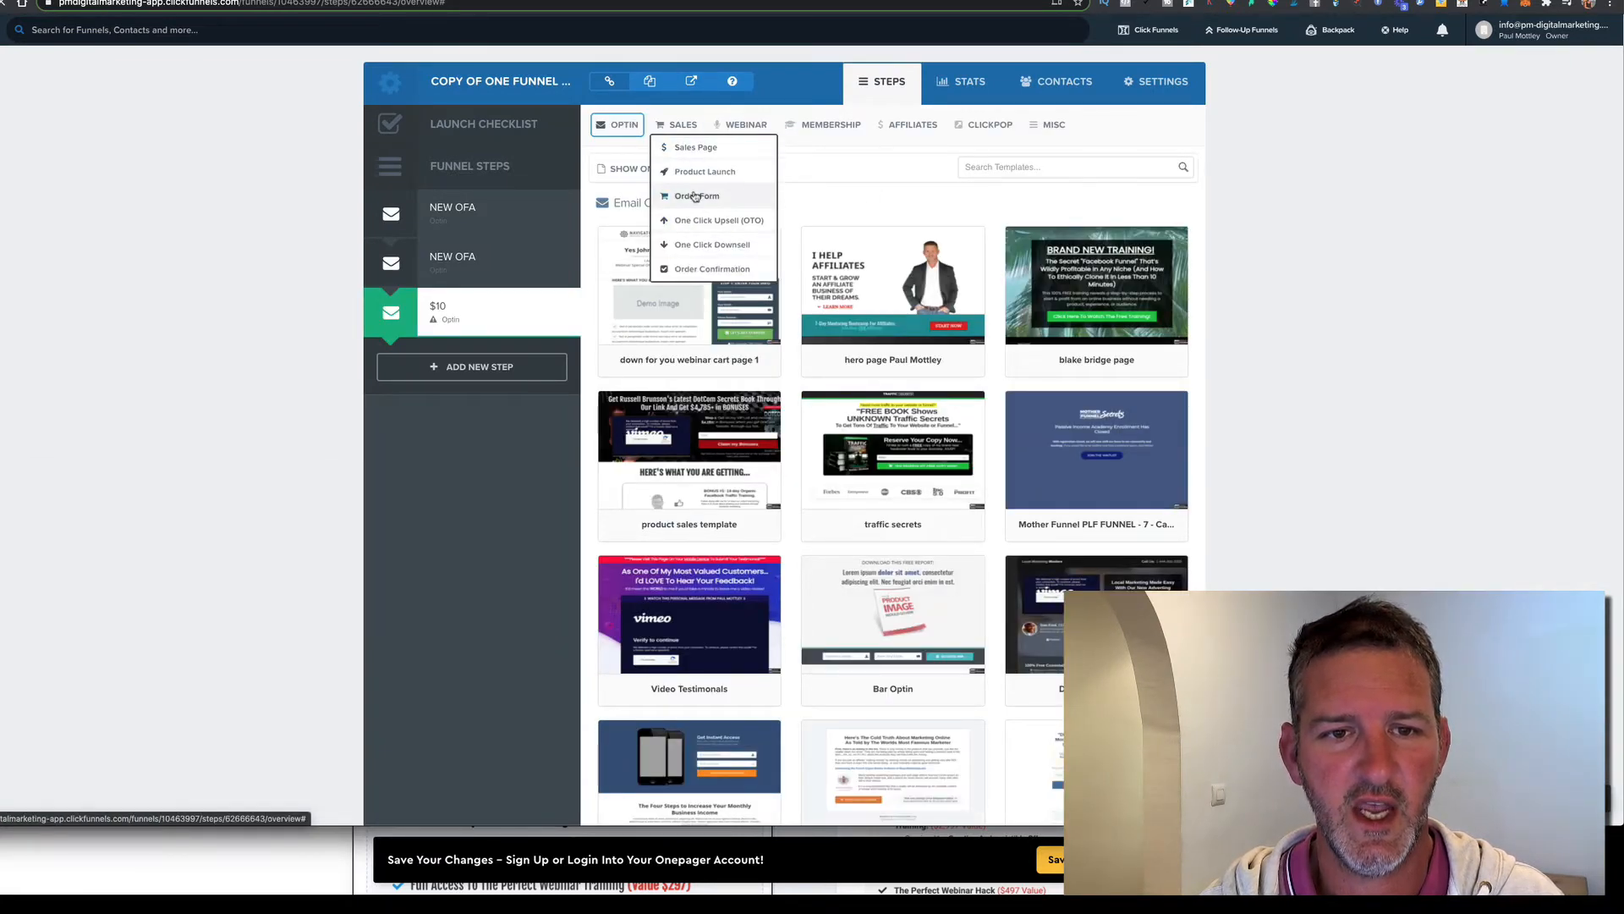
pyautogui.click(695, 196)
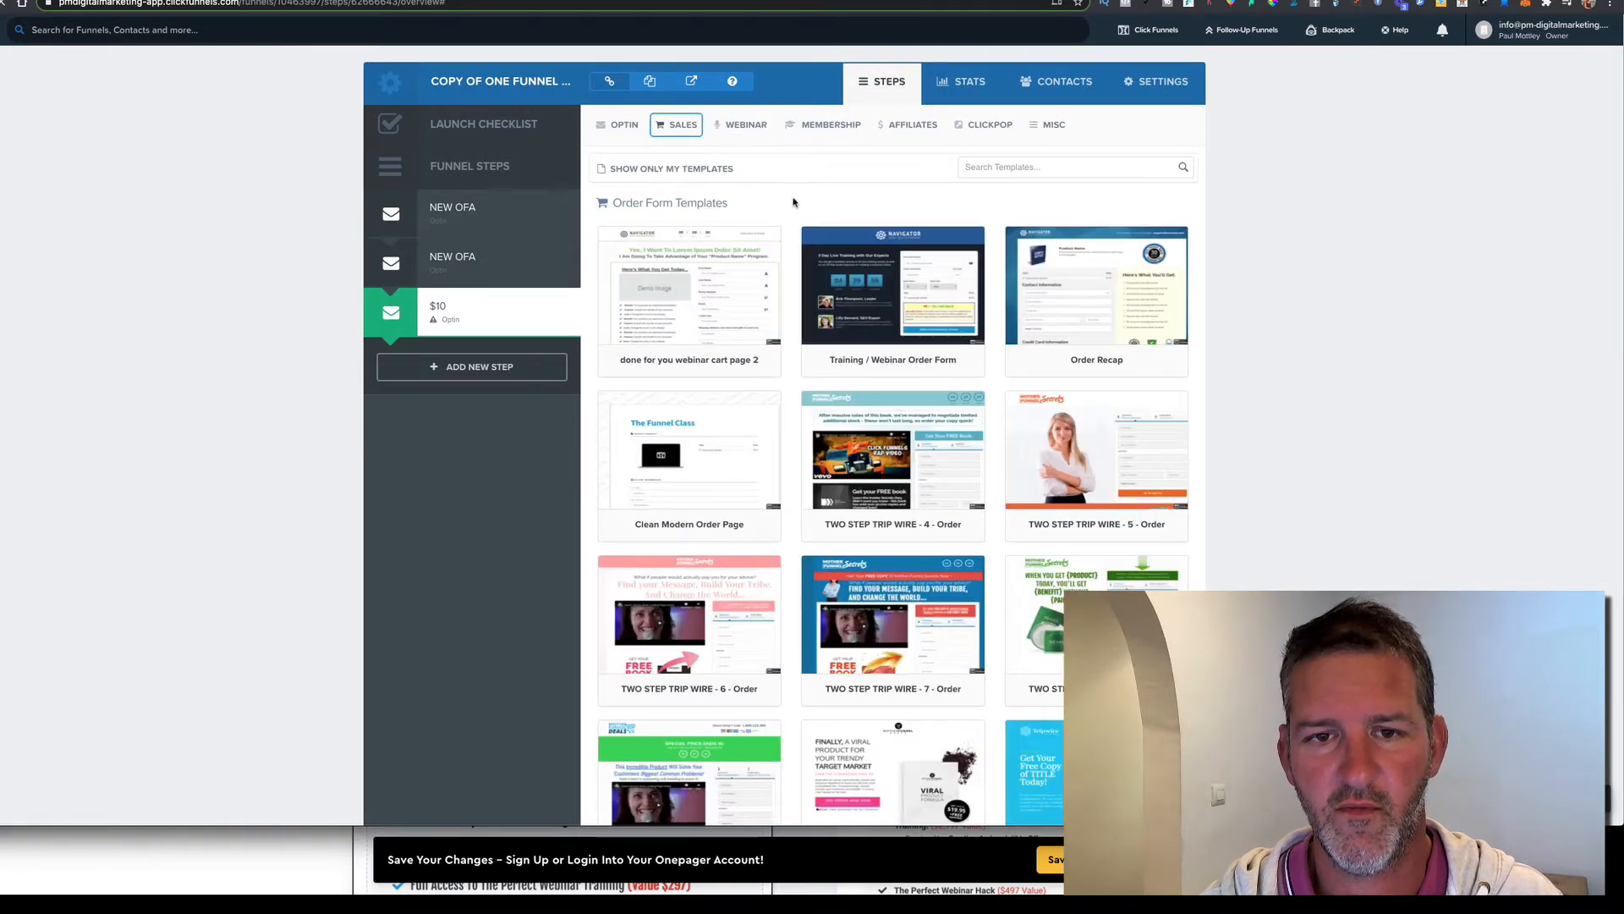
pyautogui.click(1046, 164)
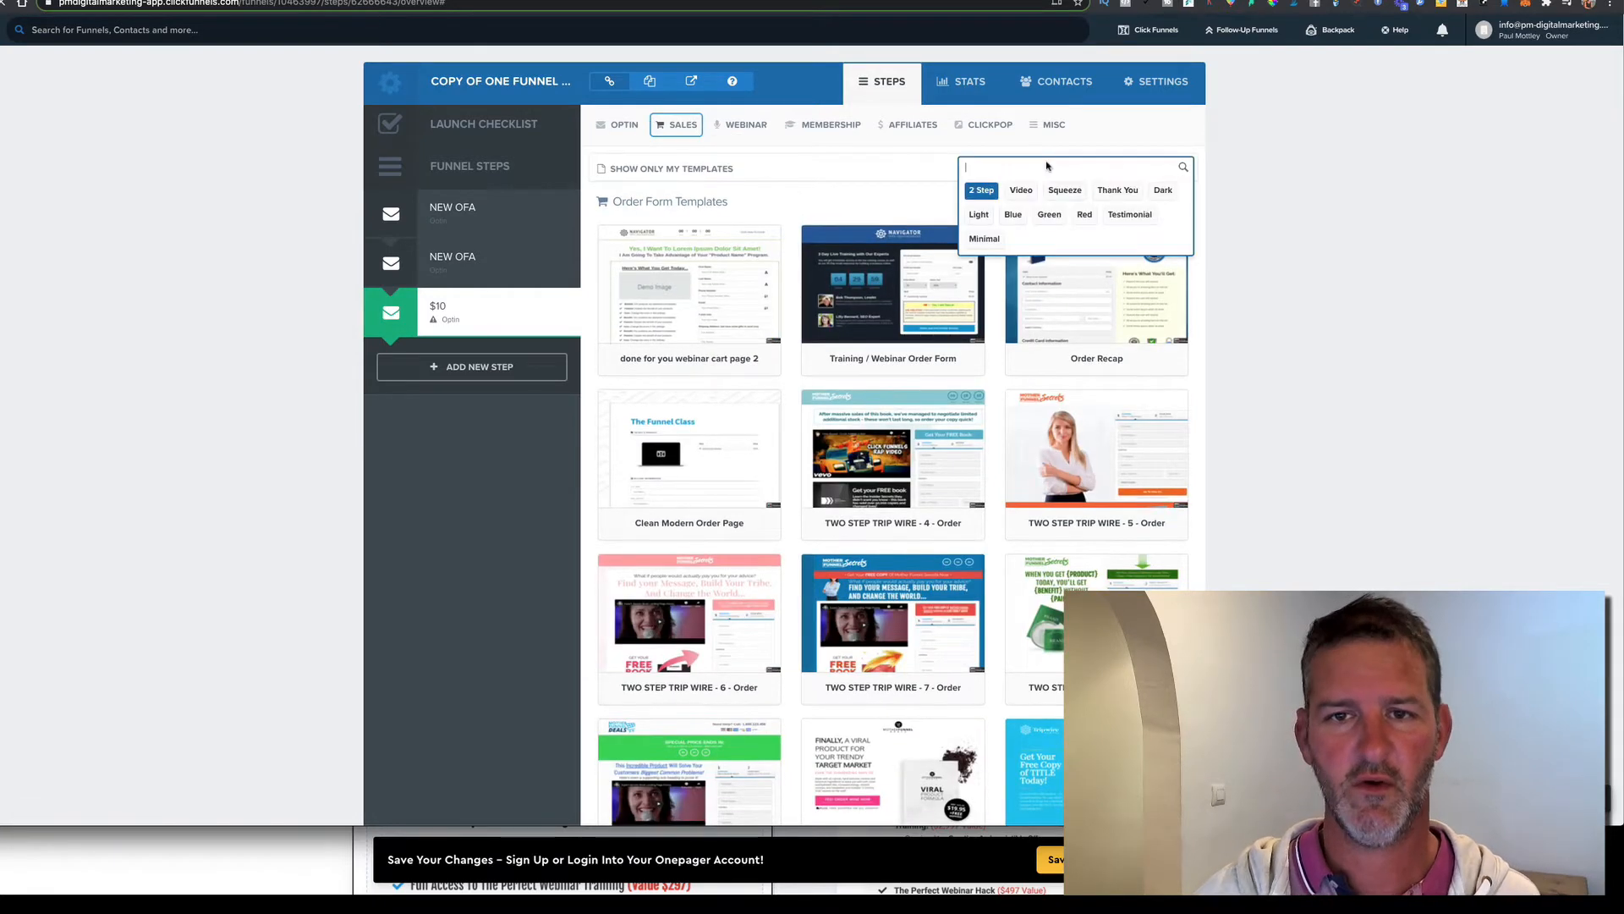
pyautogui.write('bl')
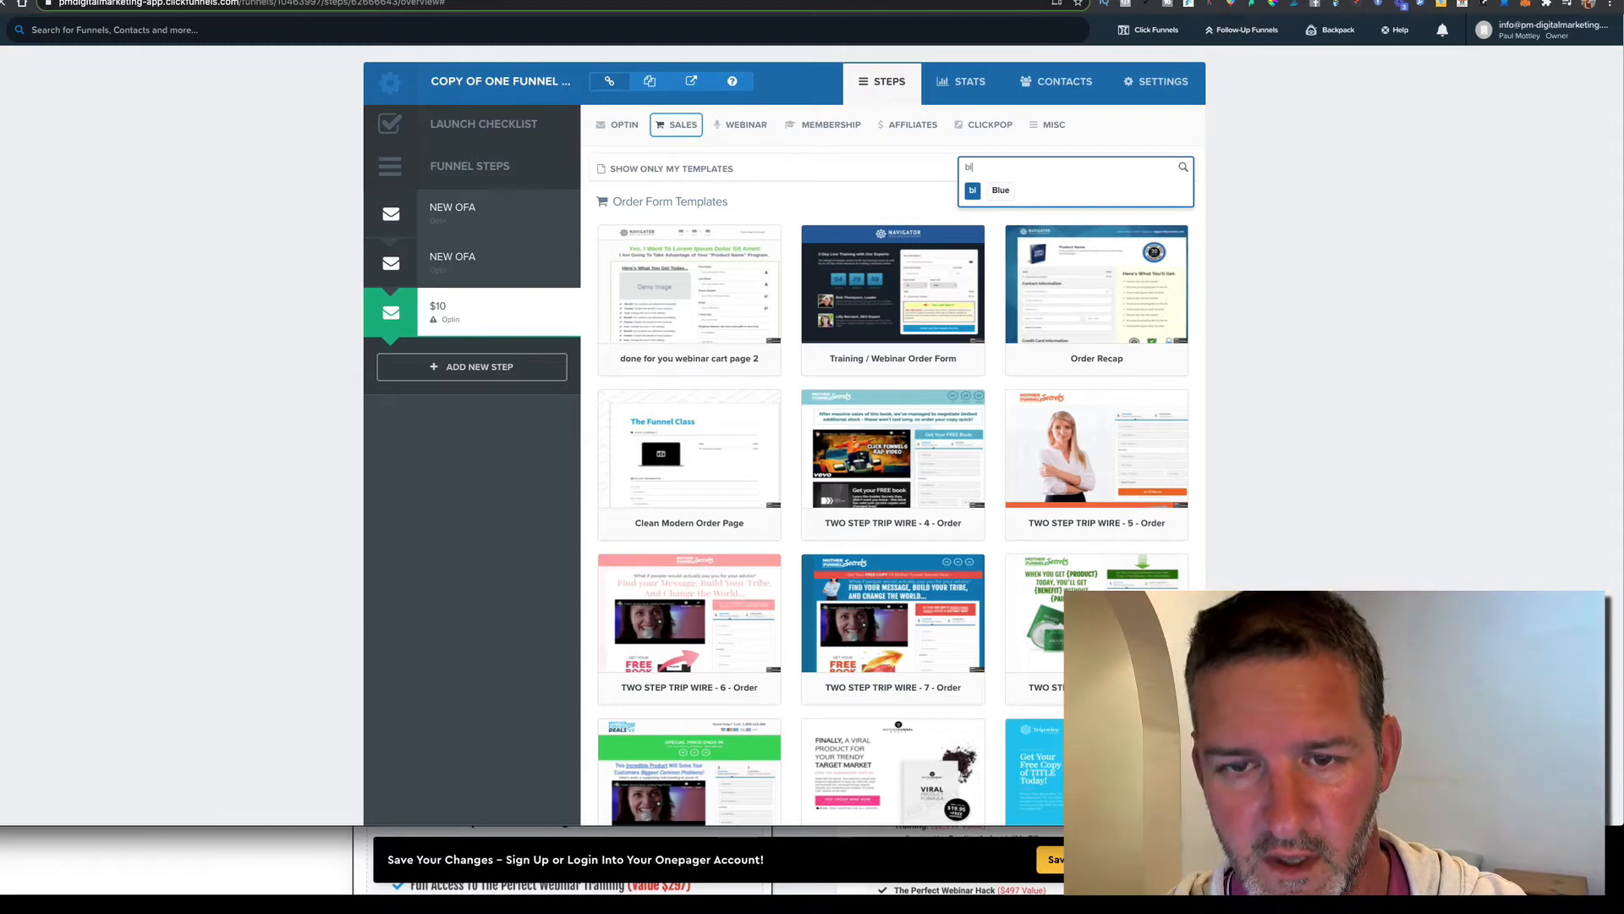
pyautogui.write('ank')
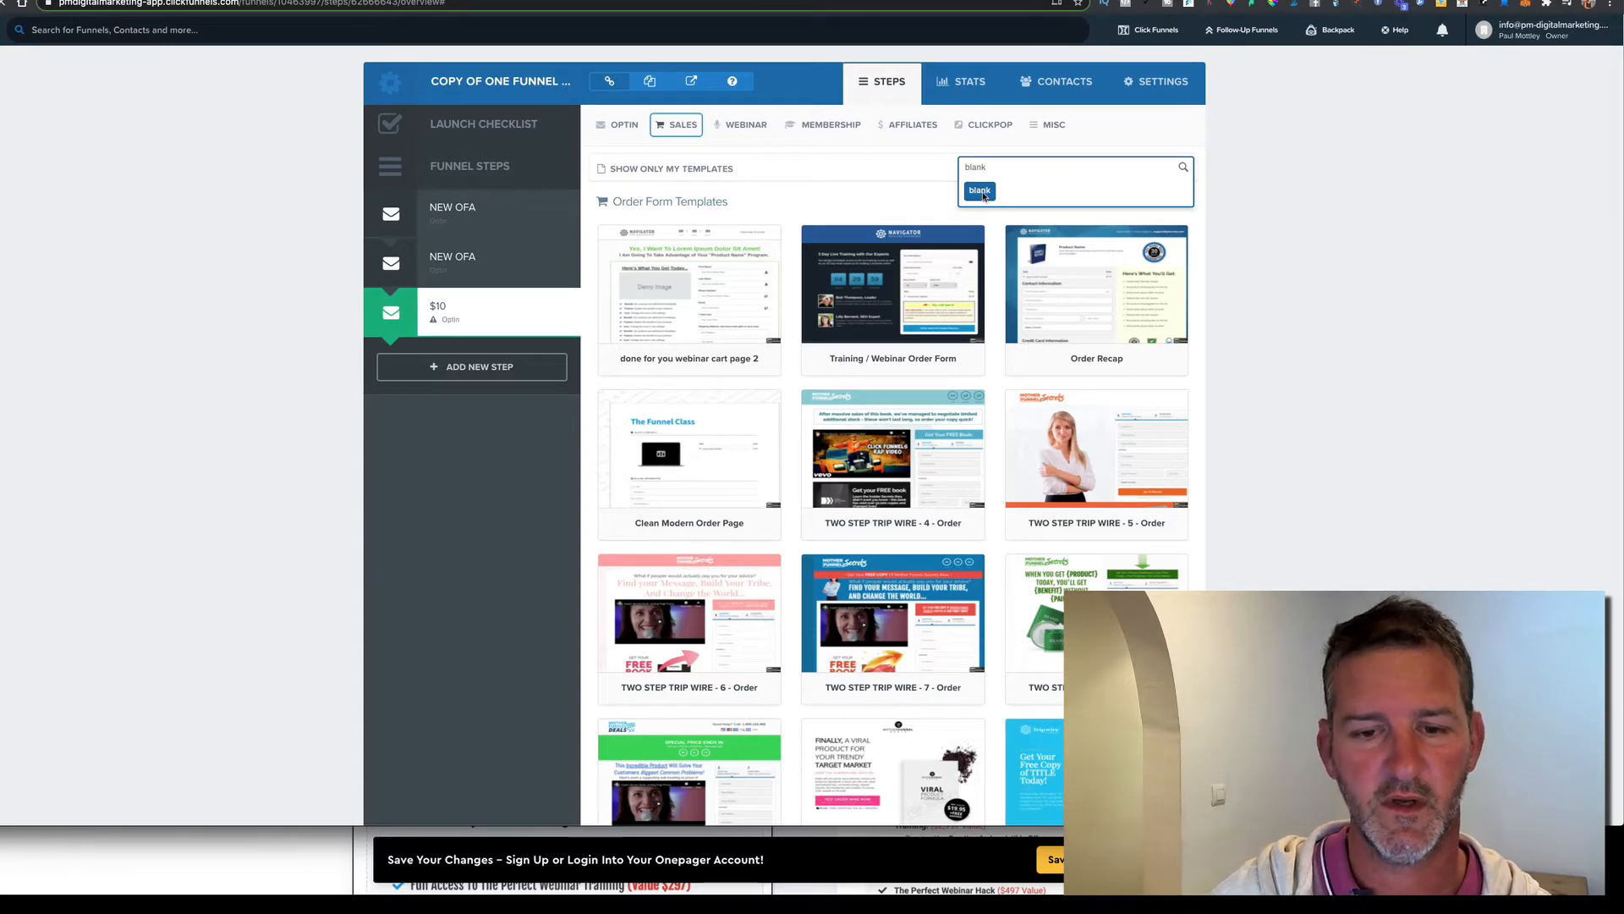
pyautogui.click(981, 193)
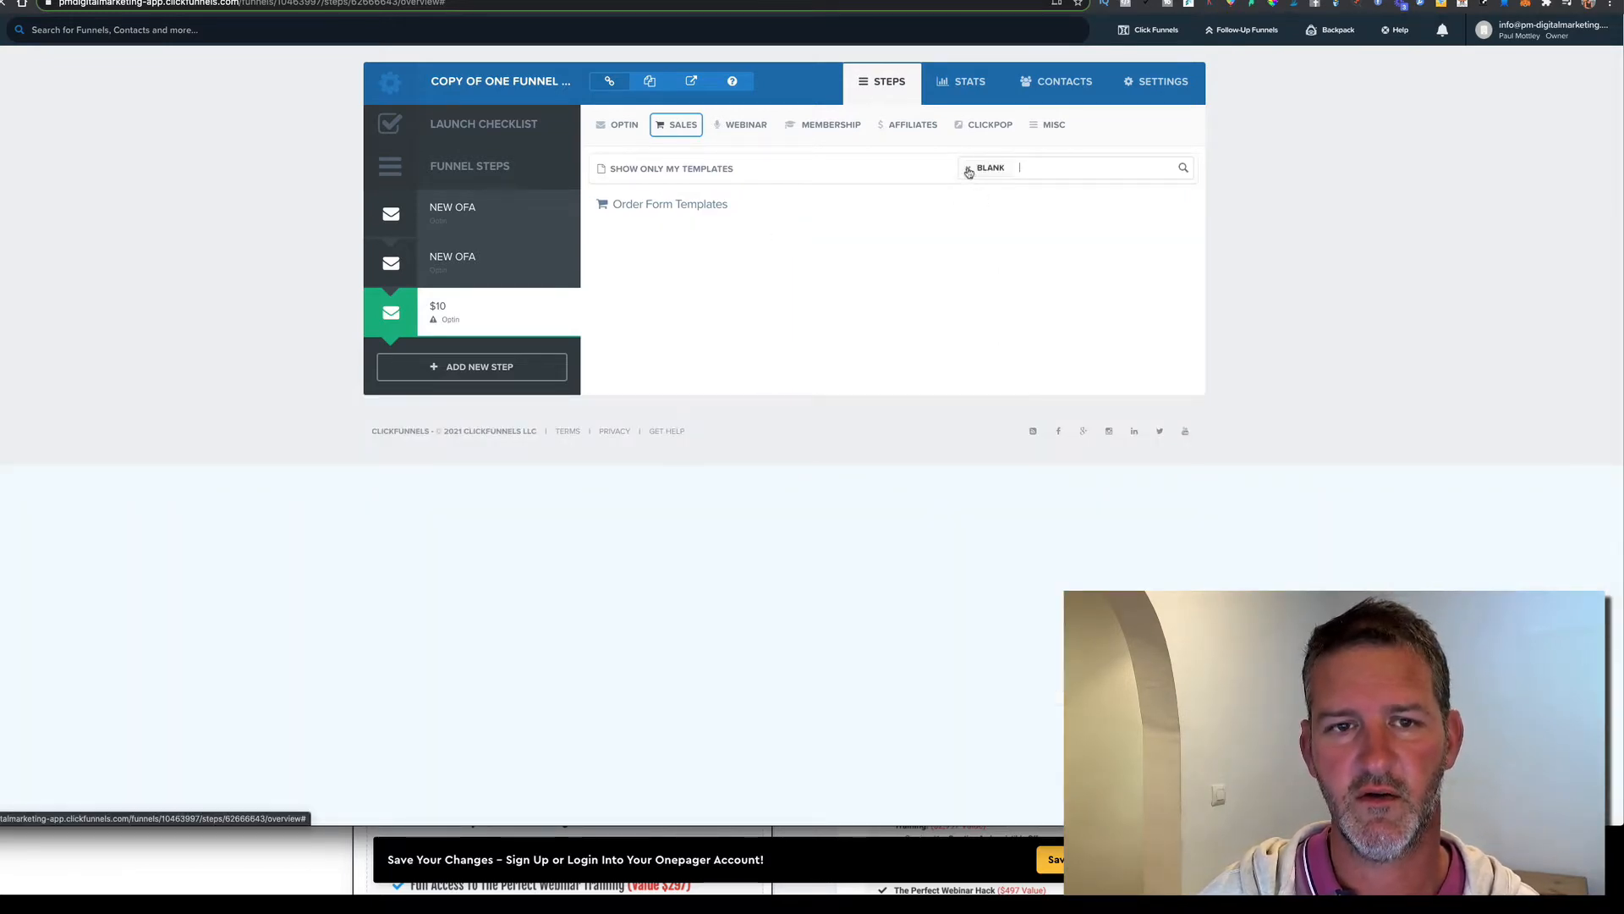
pyautogui.click(969, 171)
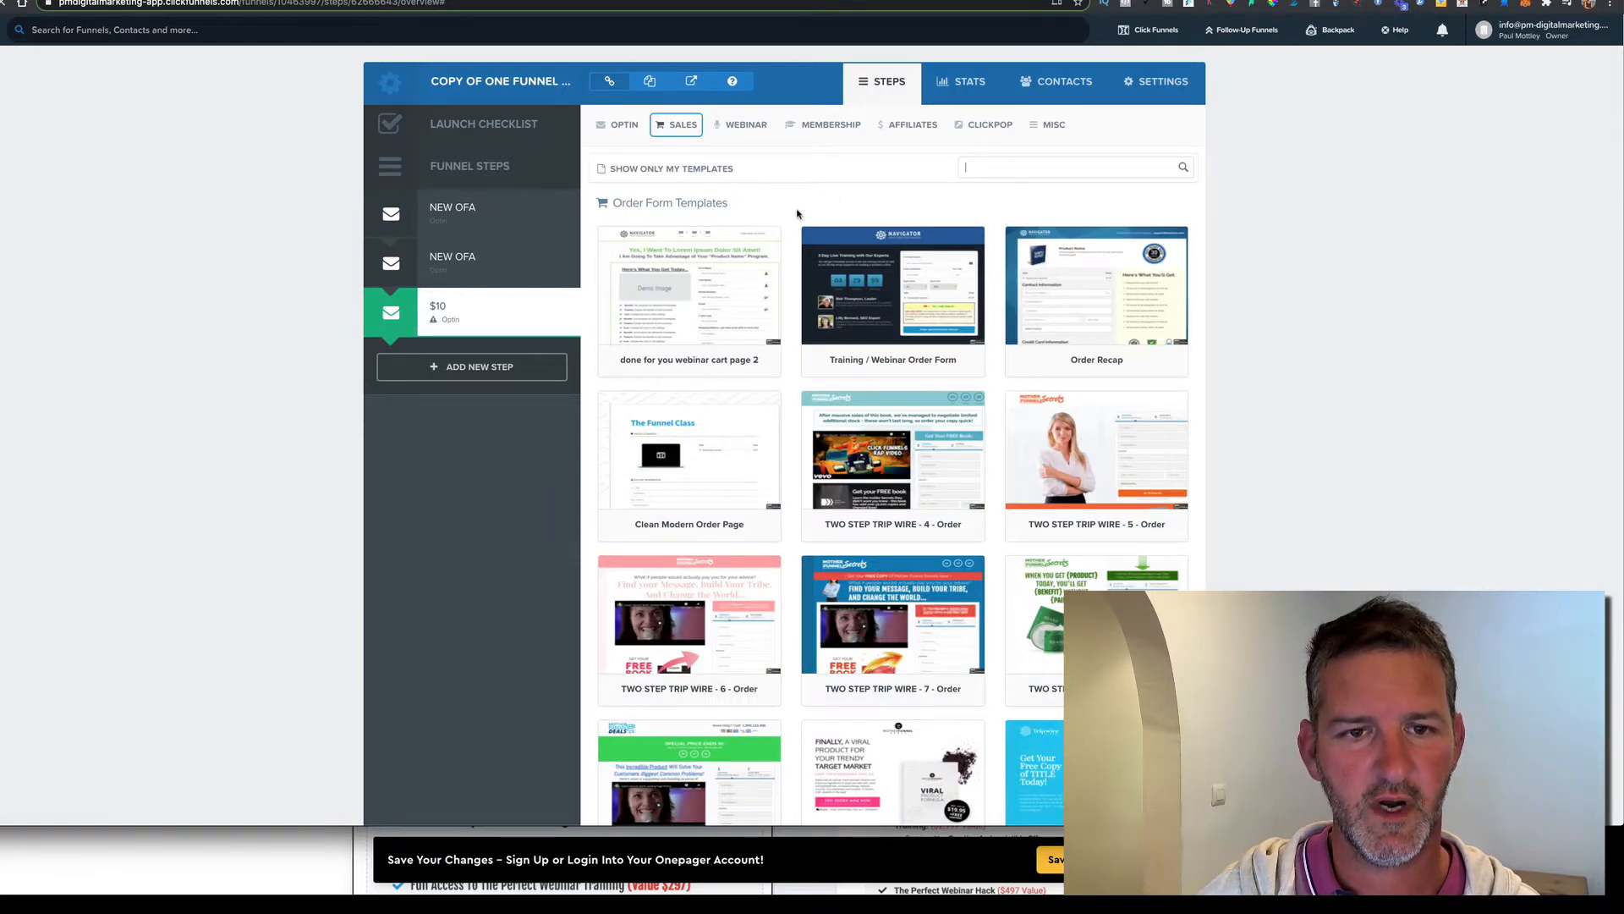
pyautogui.scroll(-4, 797, 213)
pyautogui.scroll(3, 796, 217)
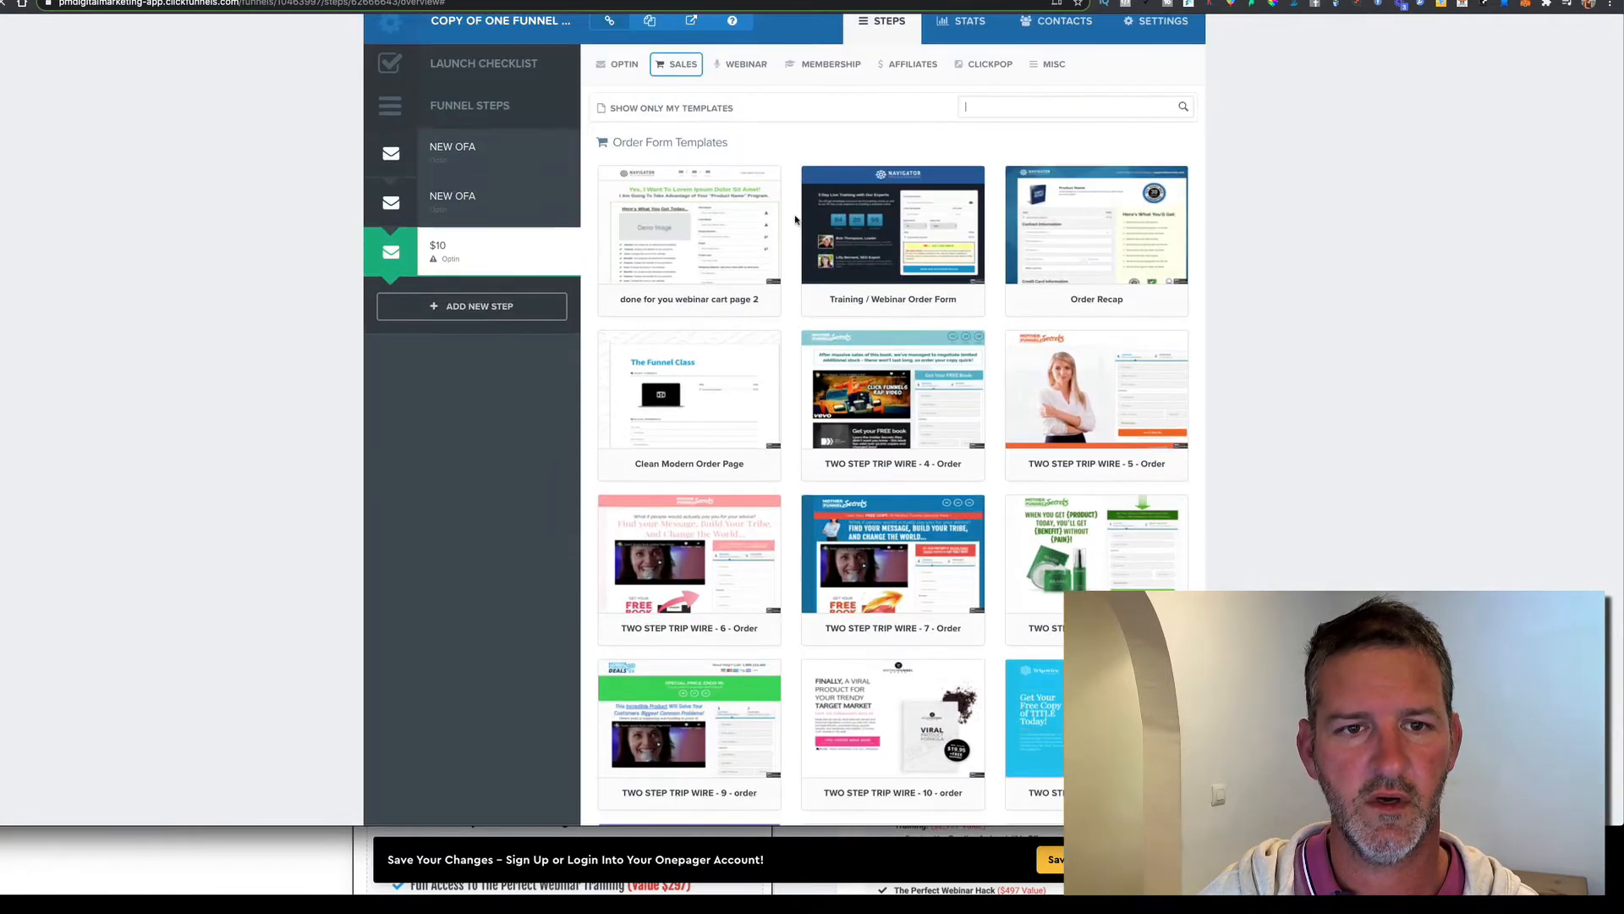
pyautogui.scroll(1, 795, 219)
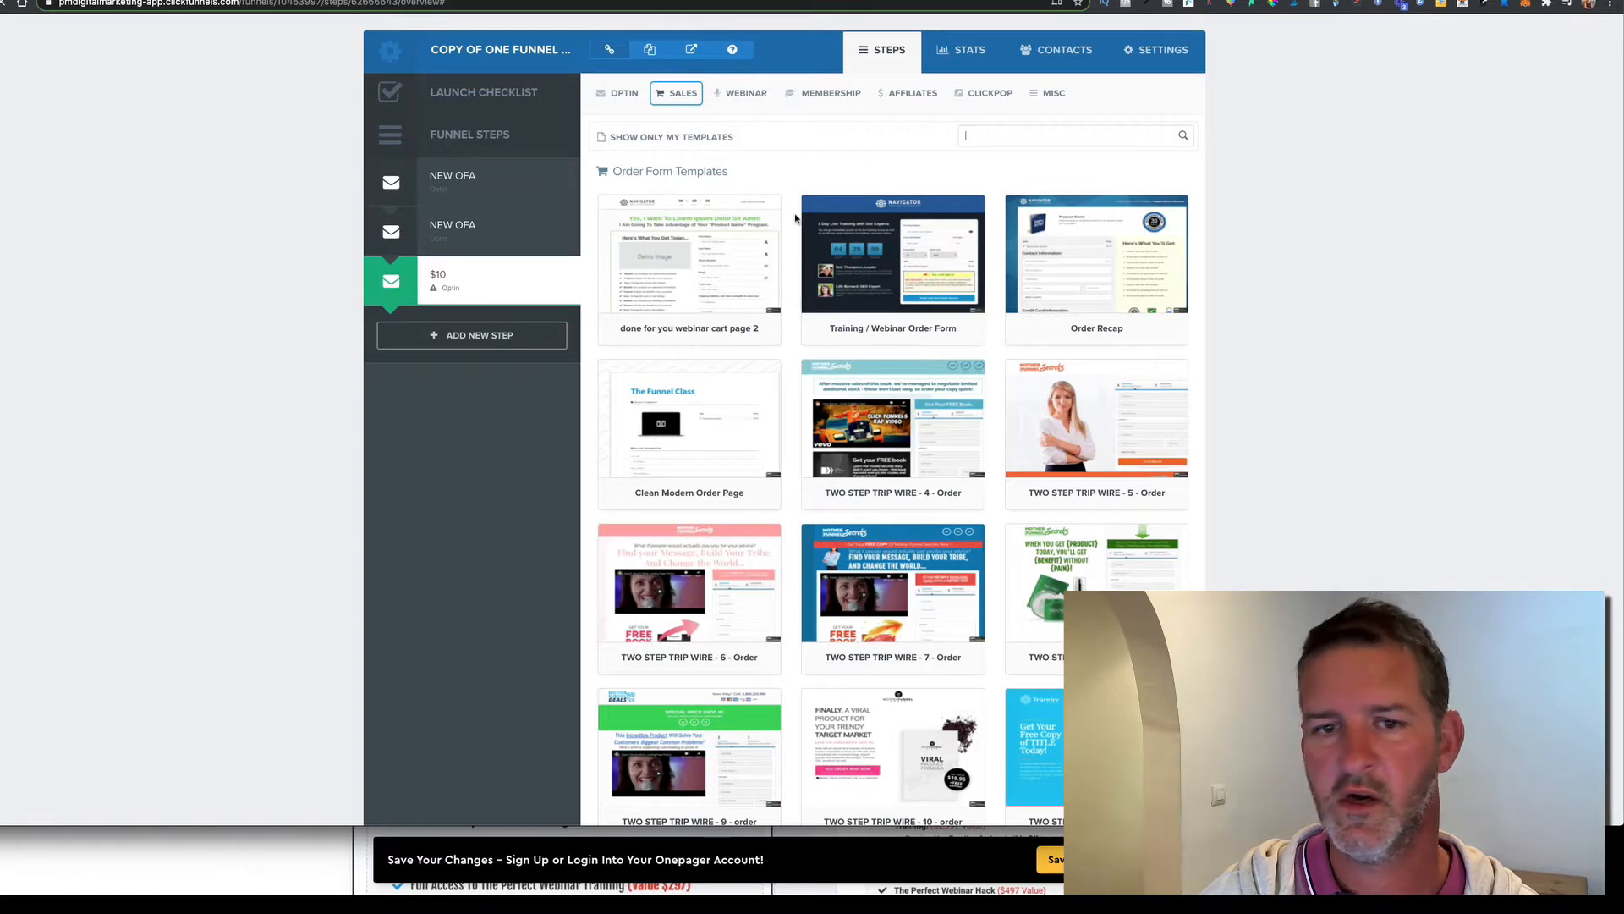
pyautogui.scroll(-2, 795, 219)
pyautogui.moveTo(700, 359)
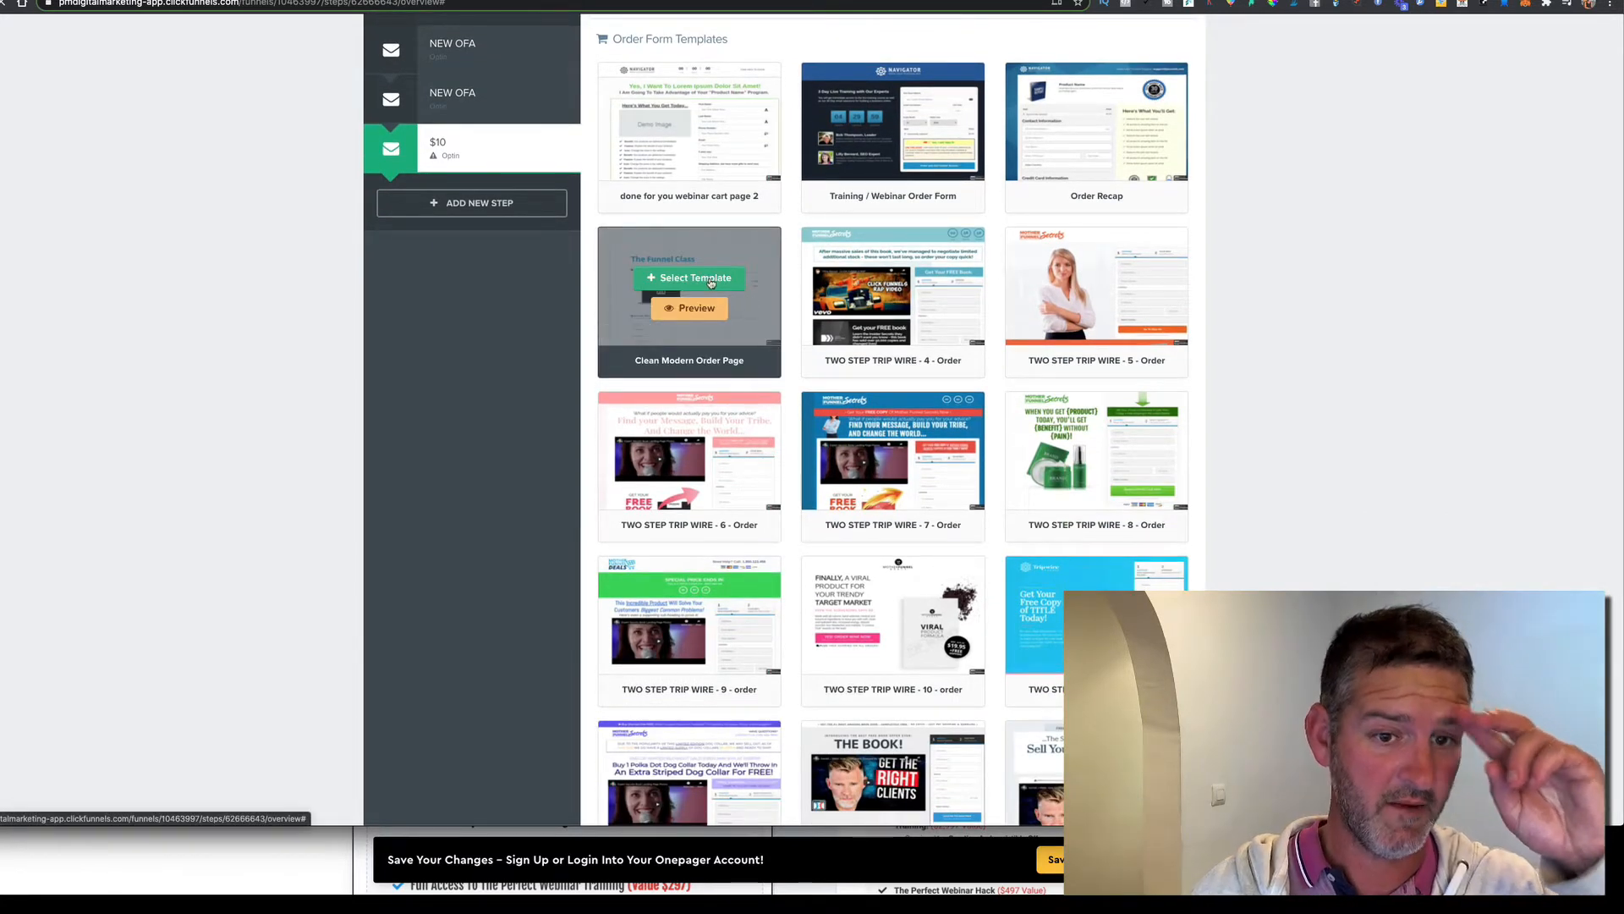
pyautogui.click(711, 279)
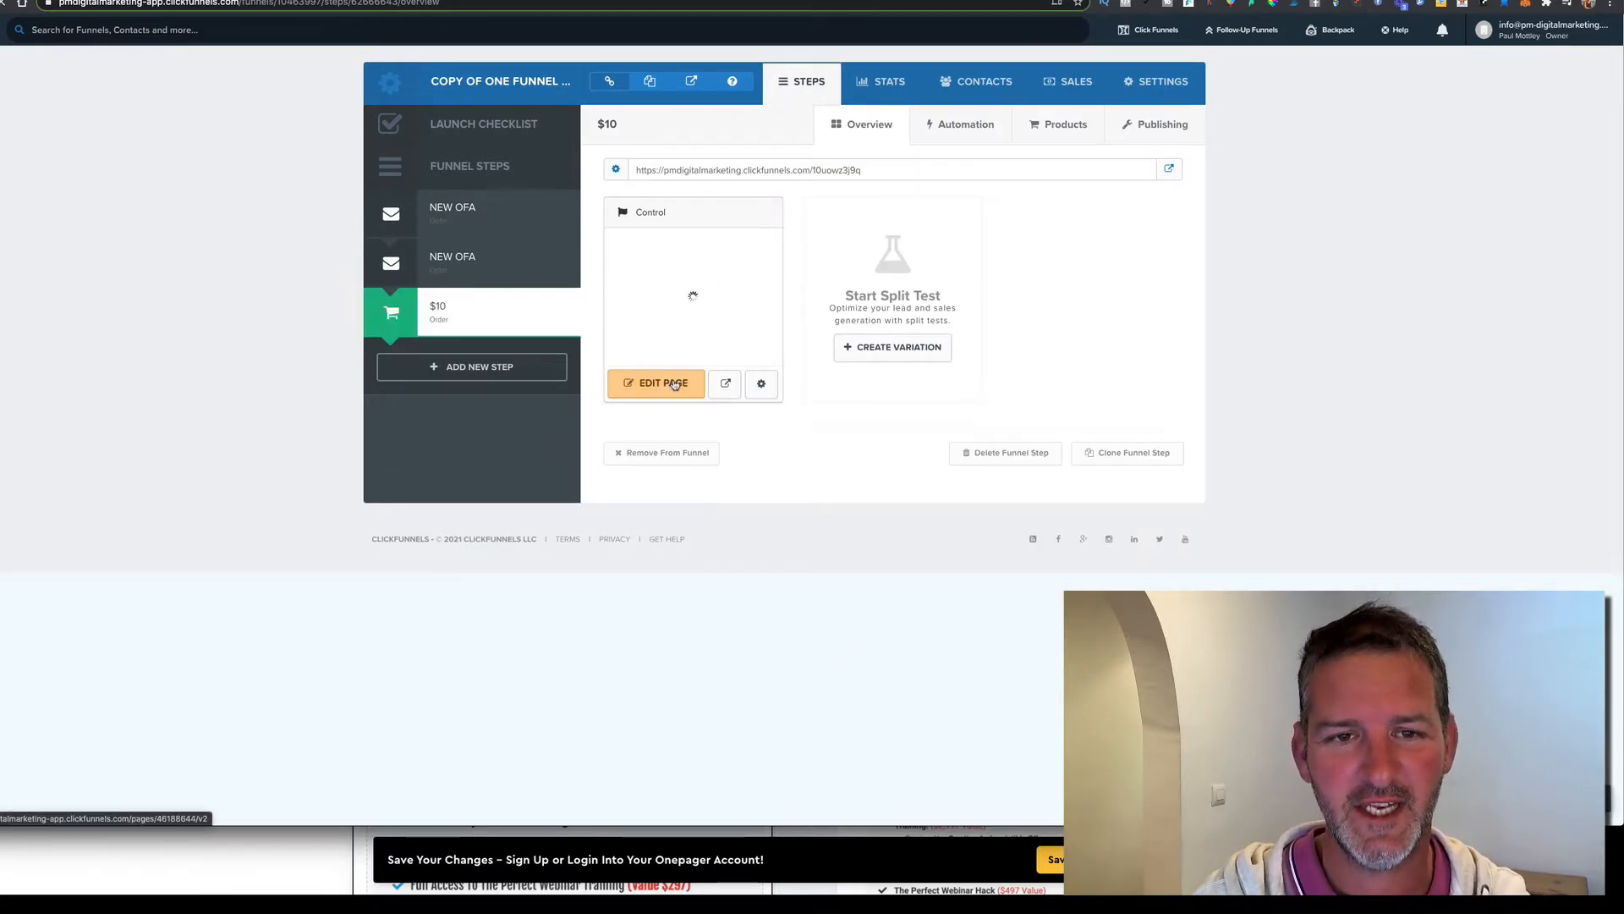
# Open the $10 step's order page in the page editor
pyautogui.click(674, 385)
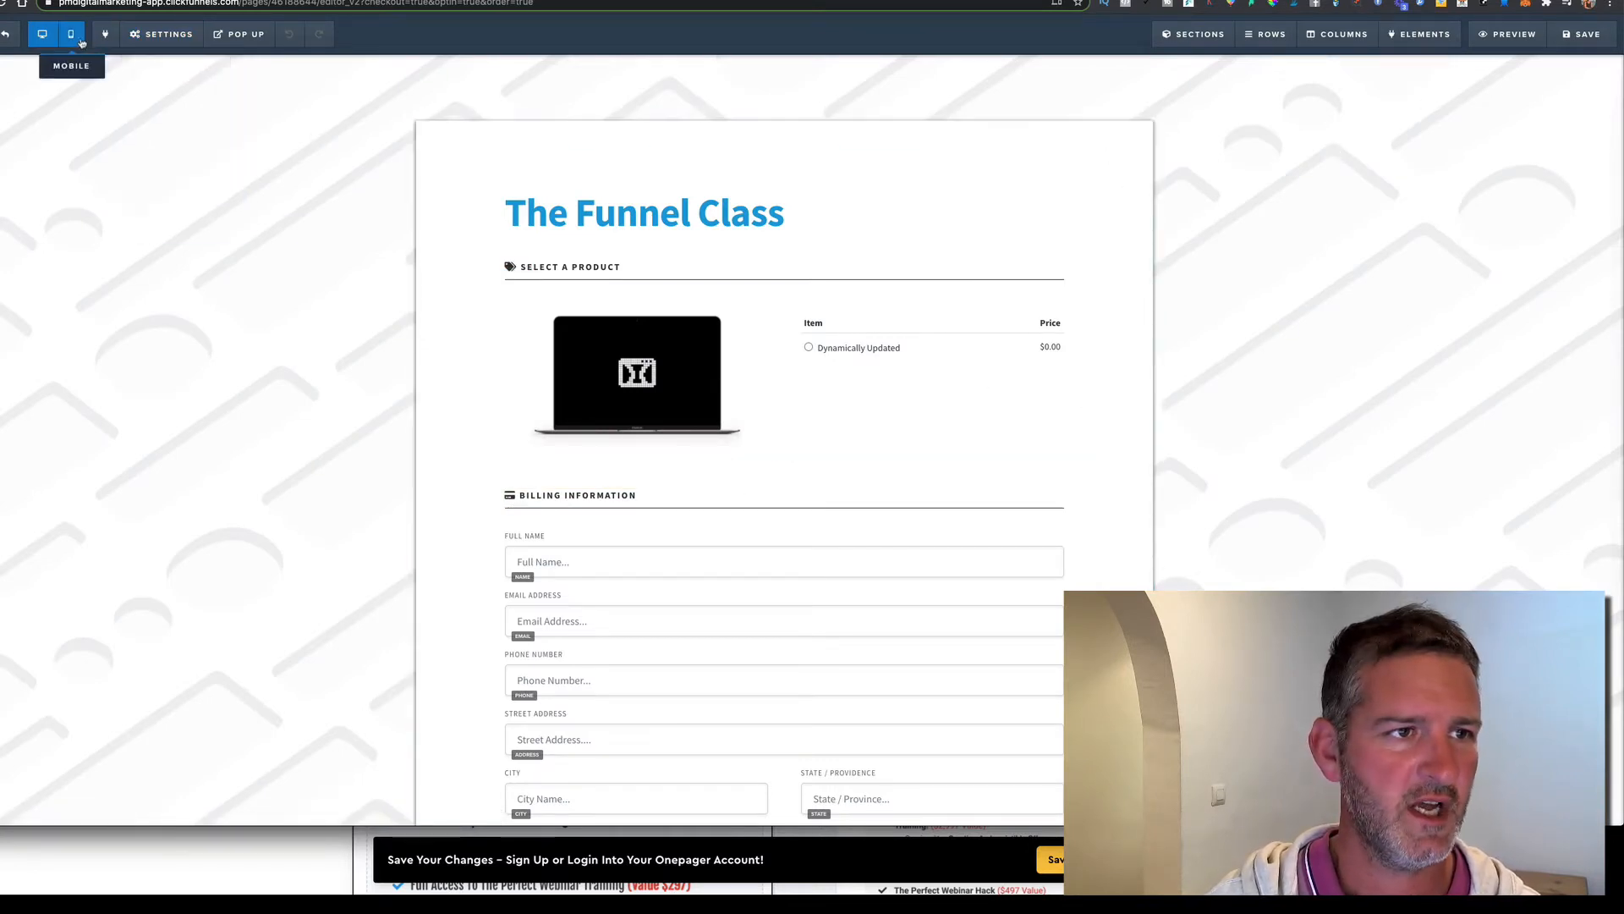
# Remove the page background image, keep a white background, and save the order page
pyautogui.click(159, 34)
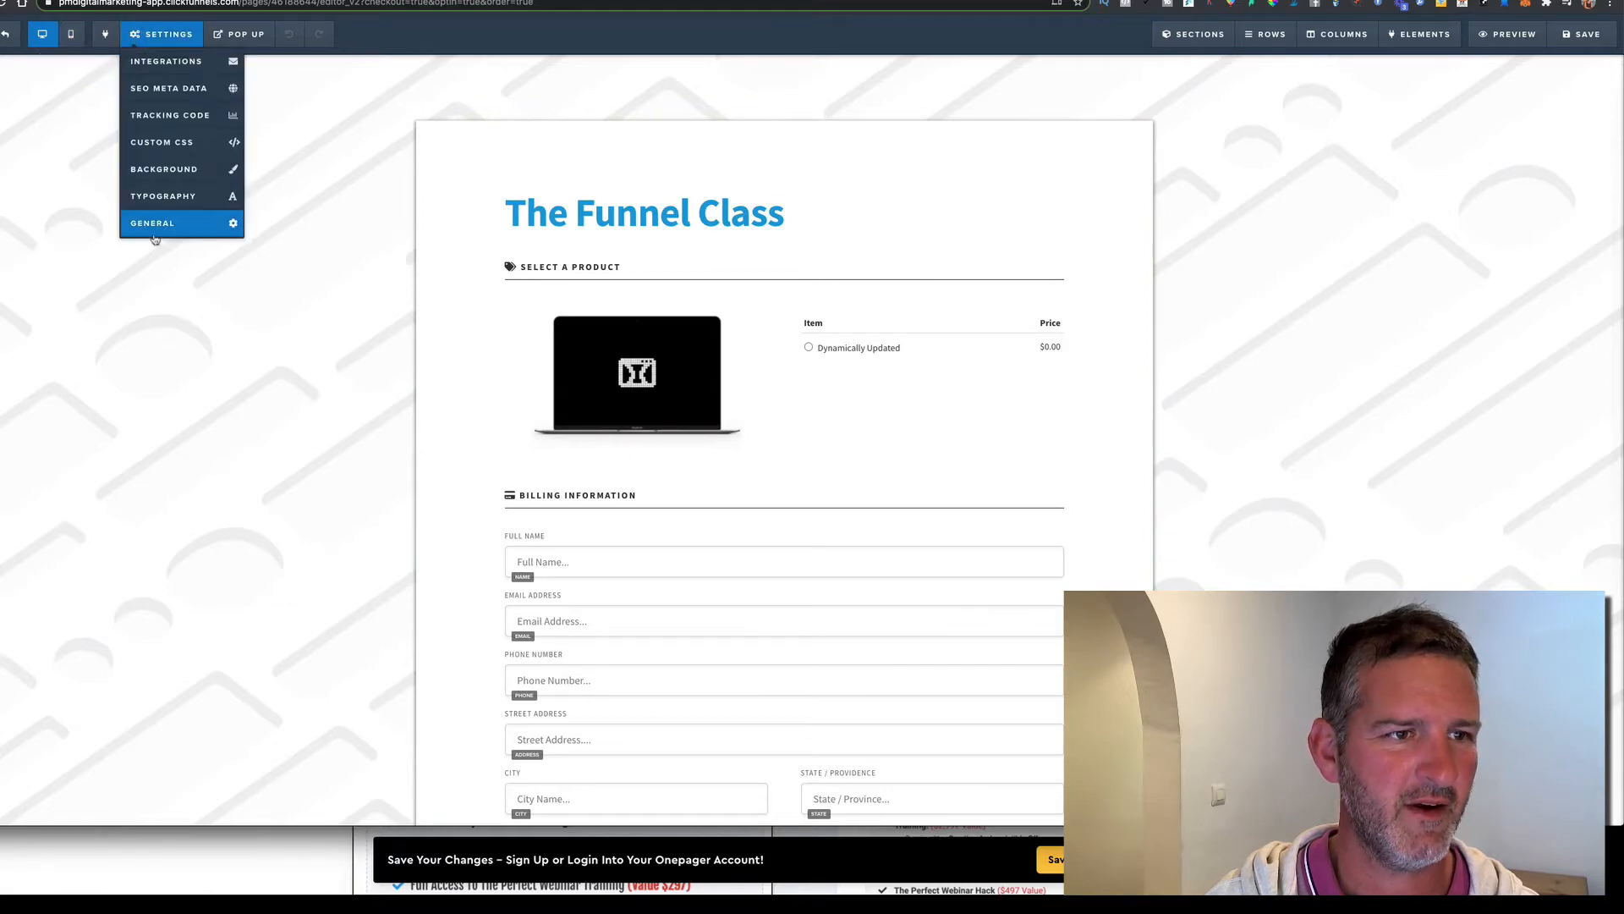
pyautogui.click(162, 173)
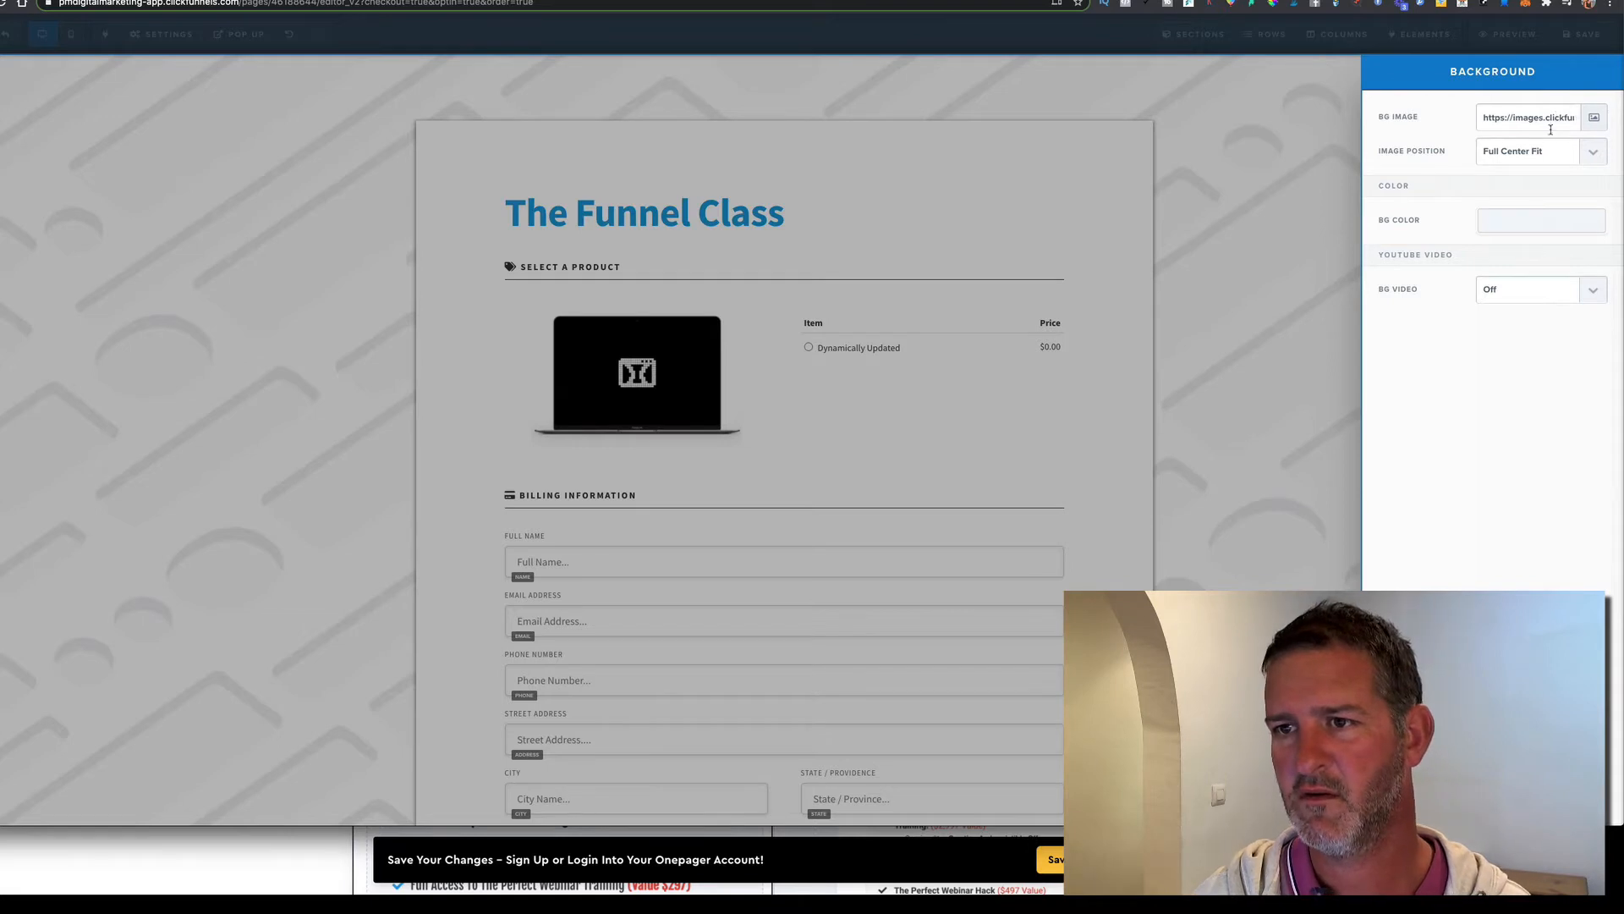
pyautogui.tripleClick(1553, 118)
pyautogui.press('BackSpace')
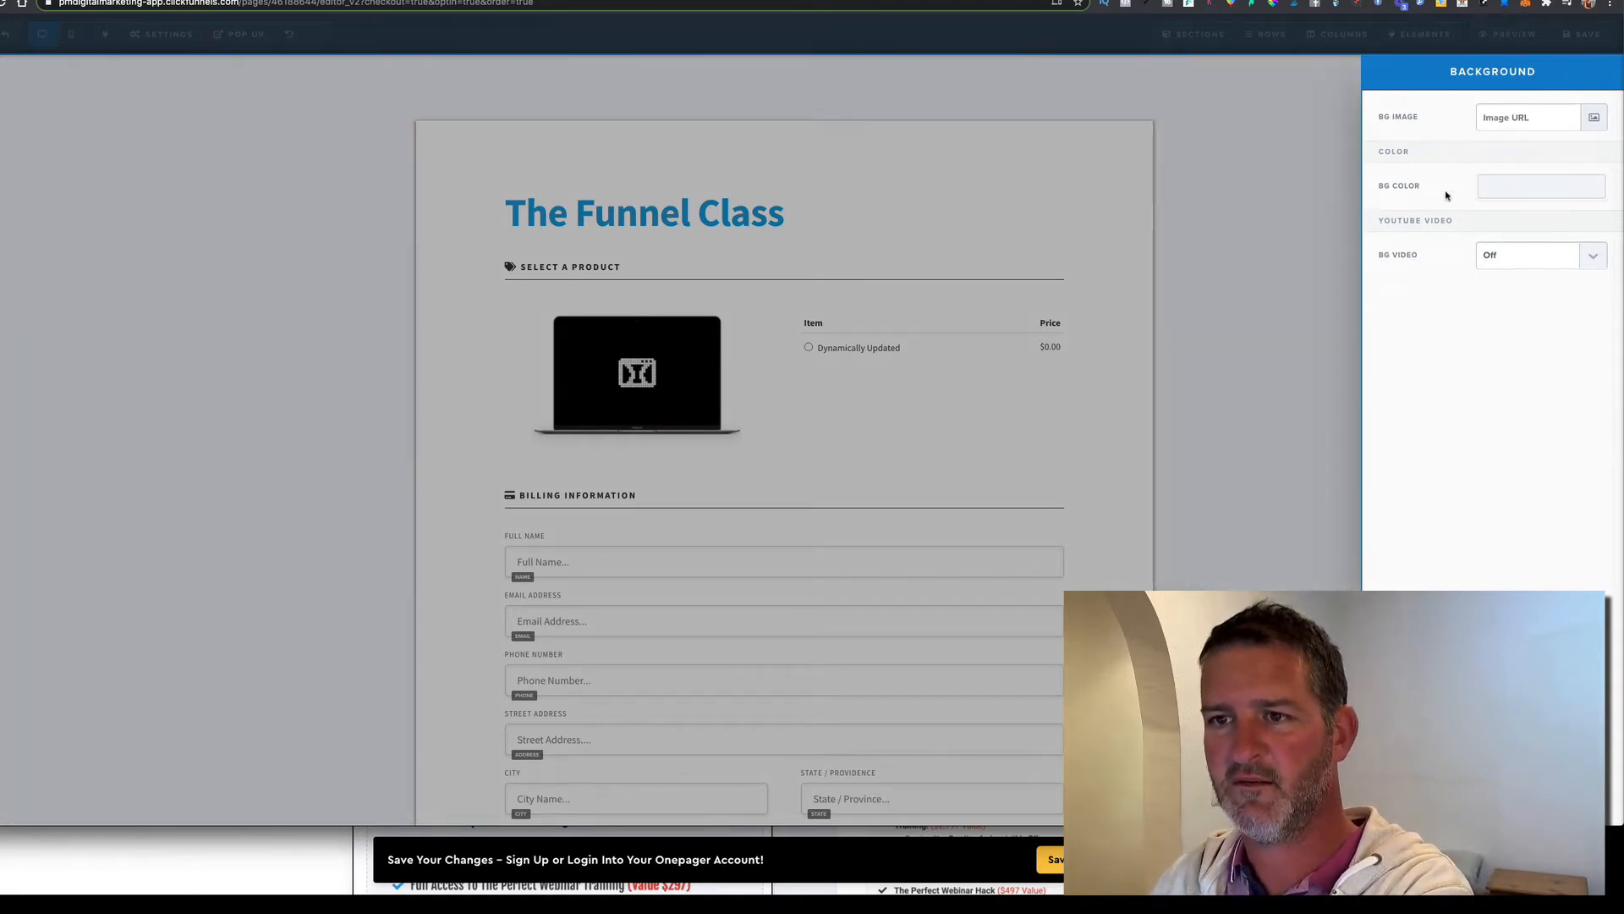
pyautogui.click(1523, 188)
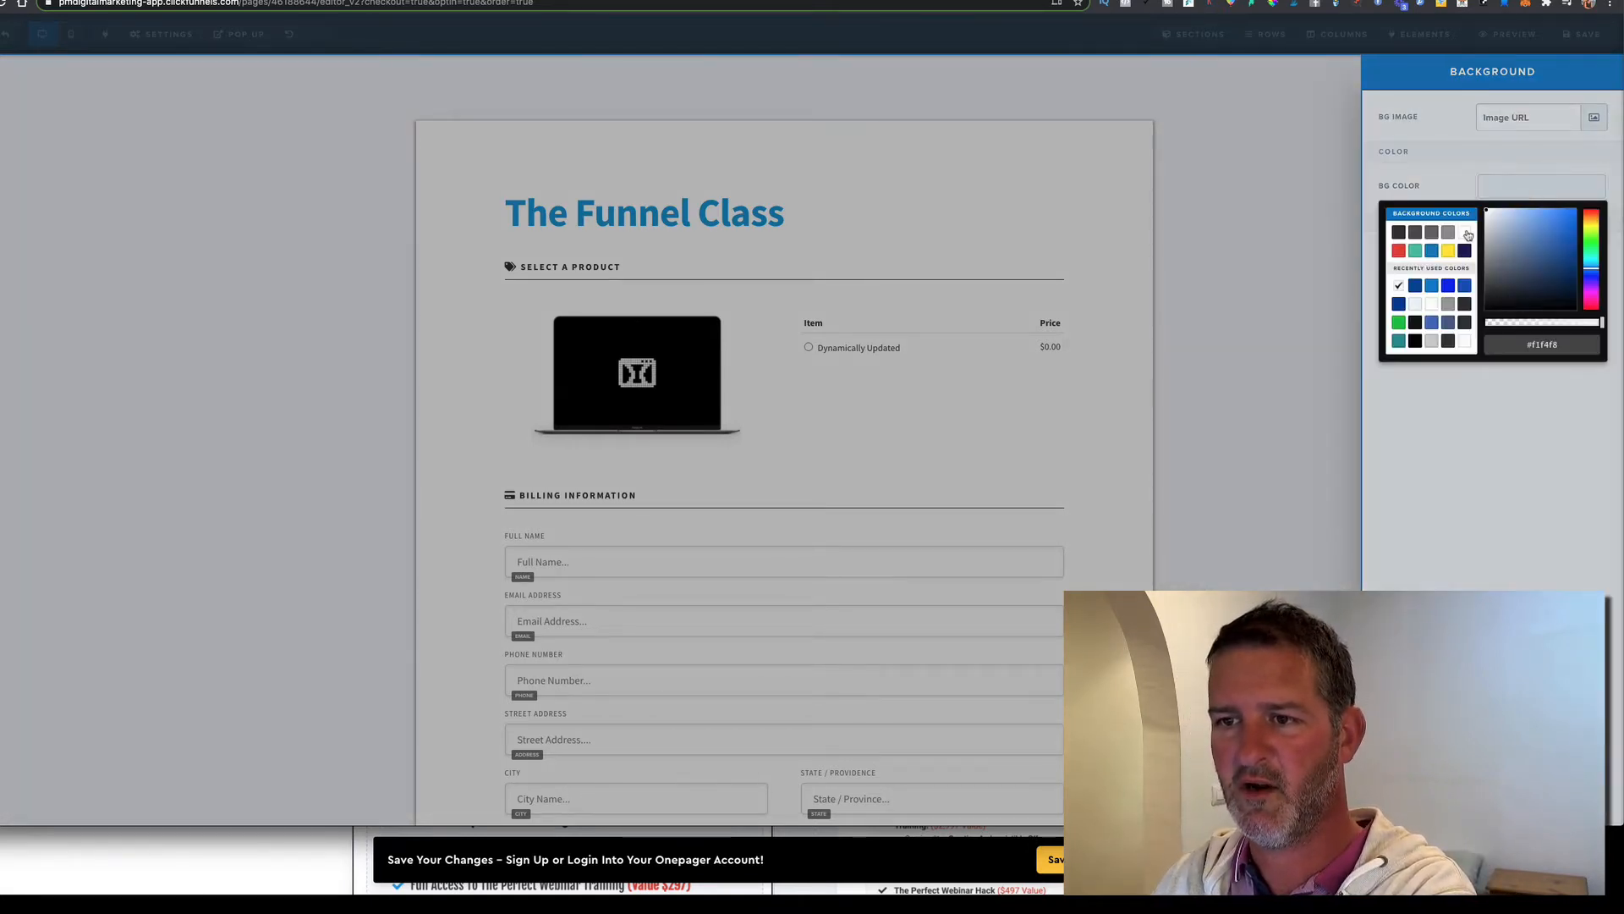
pyautogui.click(1421, 426)
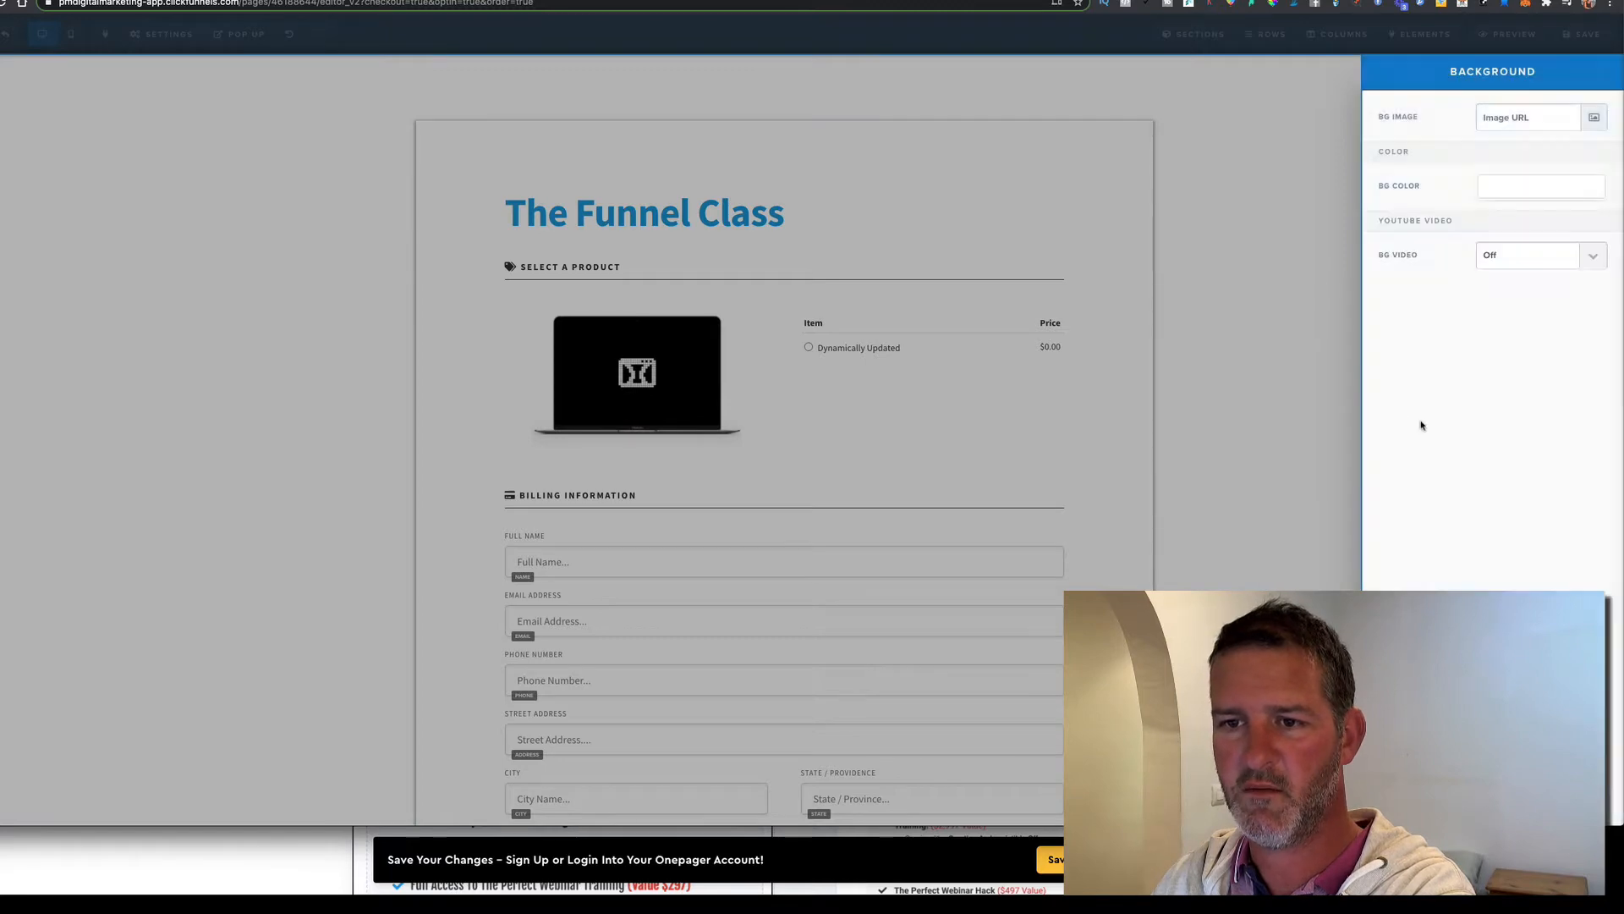
pyautogui.click(1315, 412)
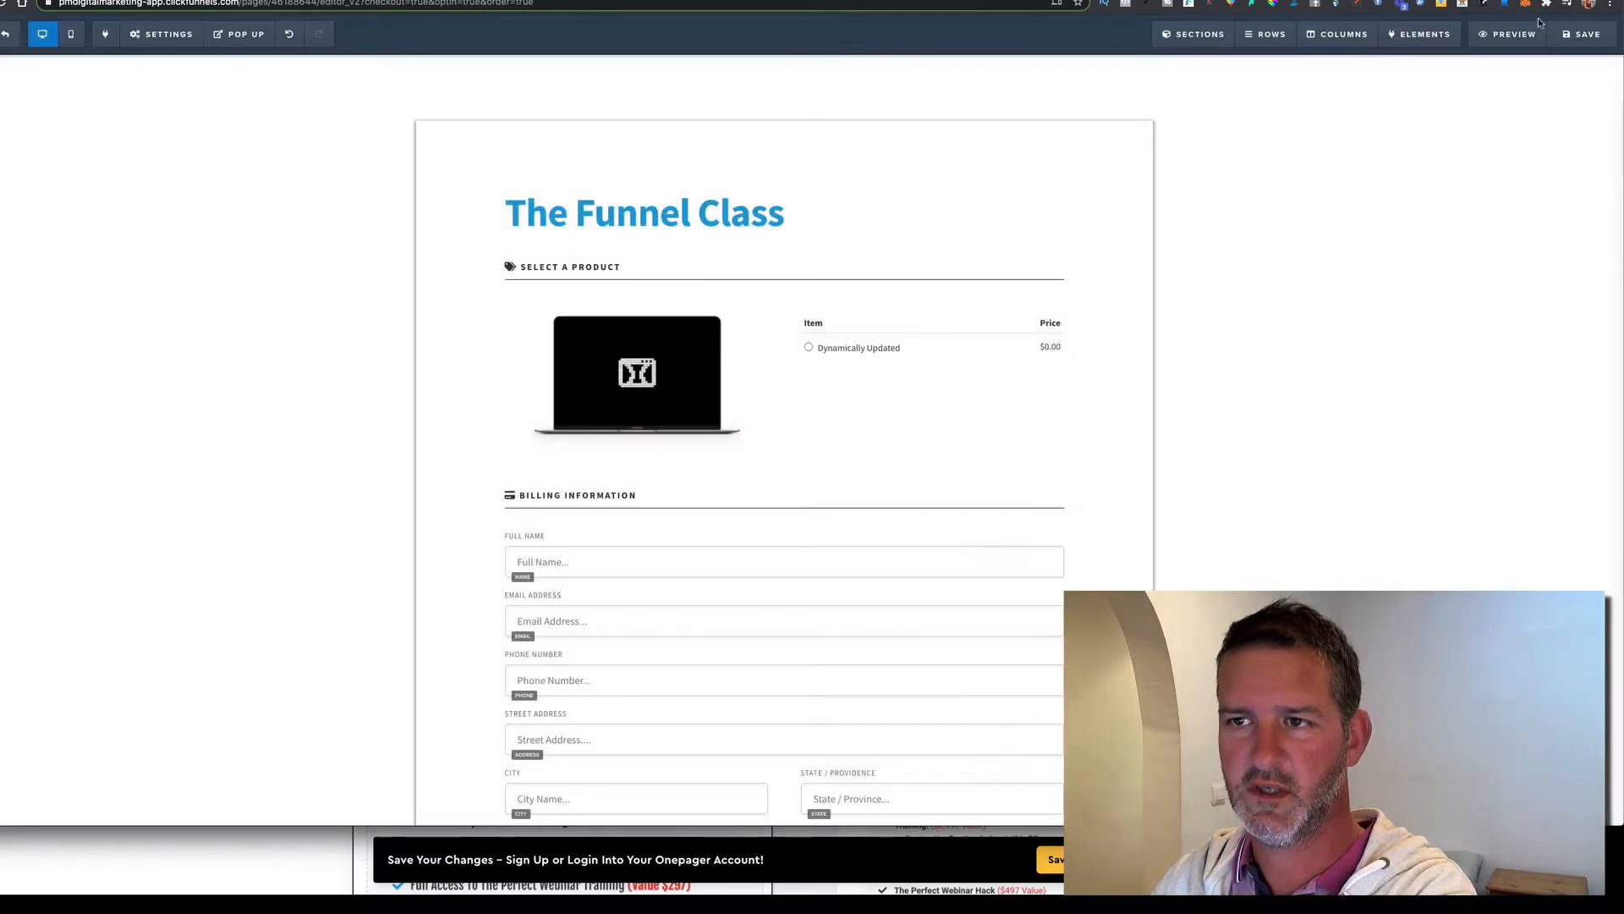
pyautogui.click(1585, 36)
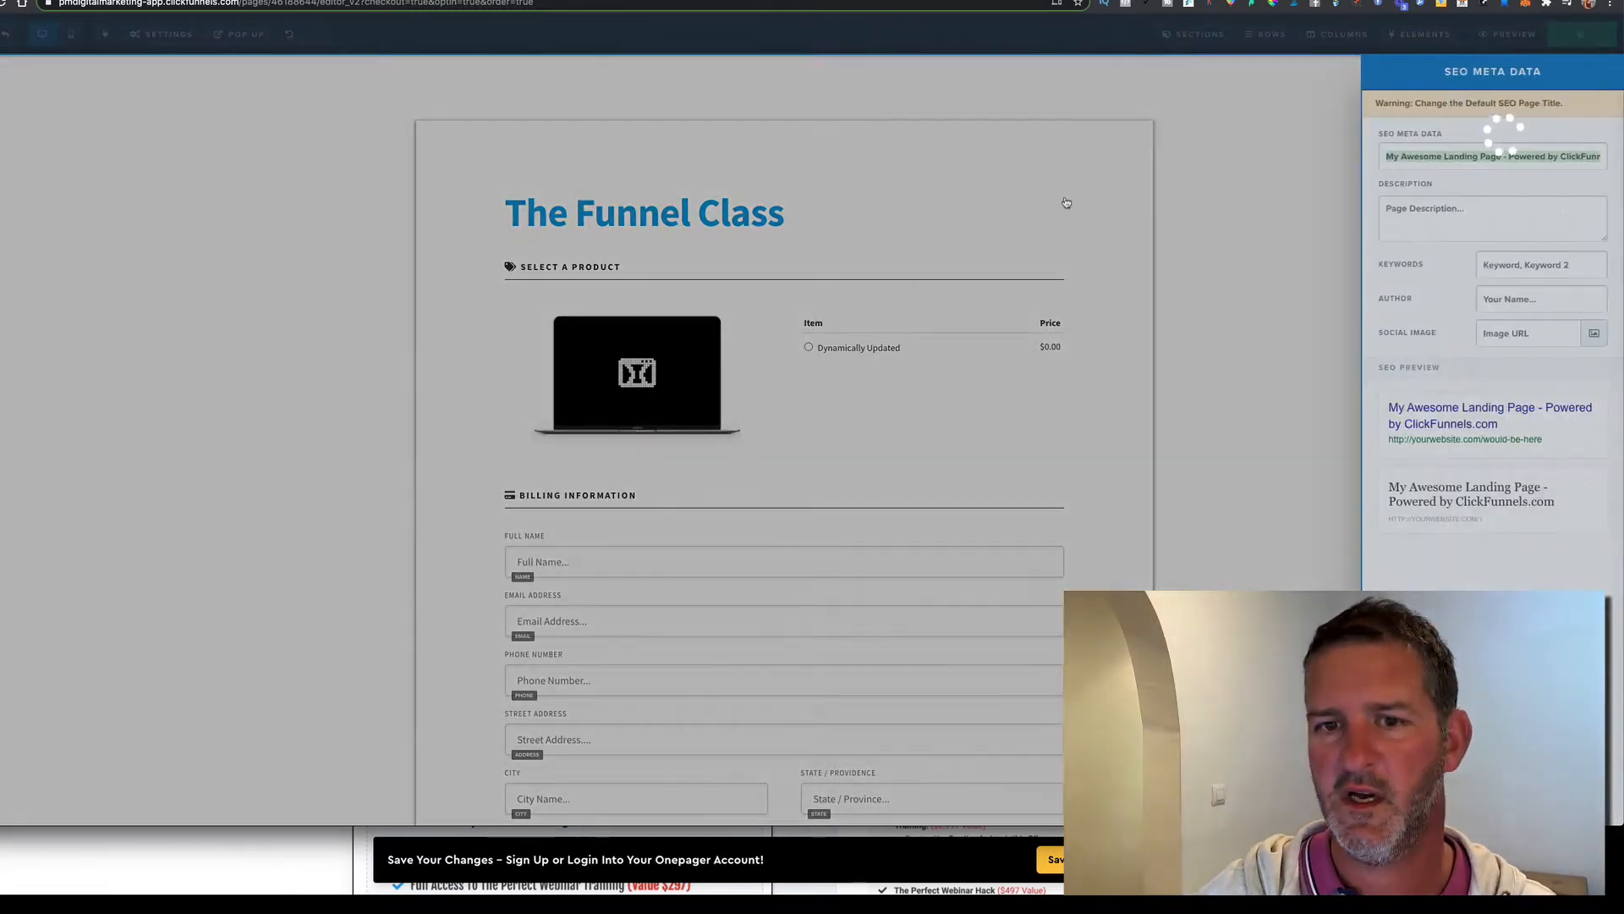
pyautogui.click(1286, 217)
pyautogui.scroll(-10, 829, 339)
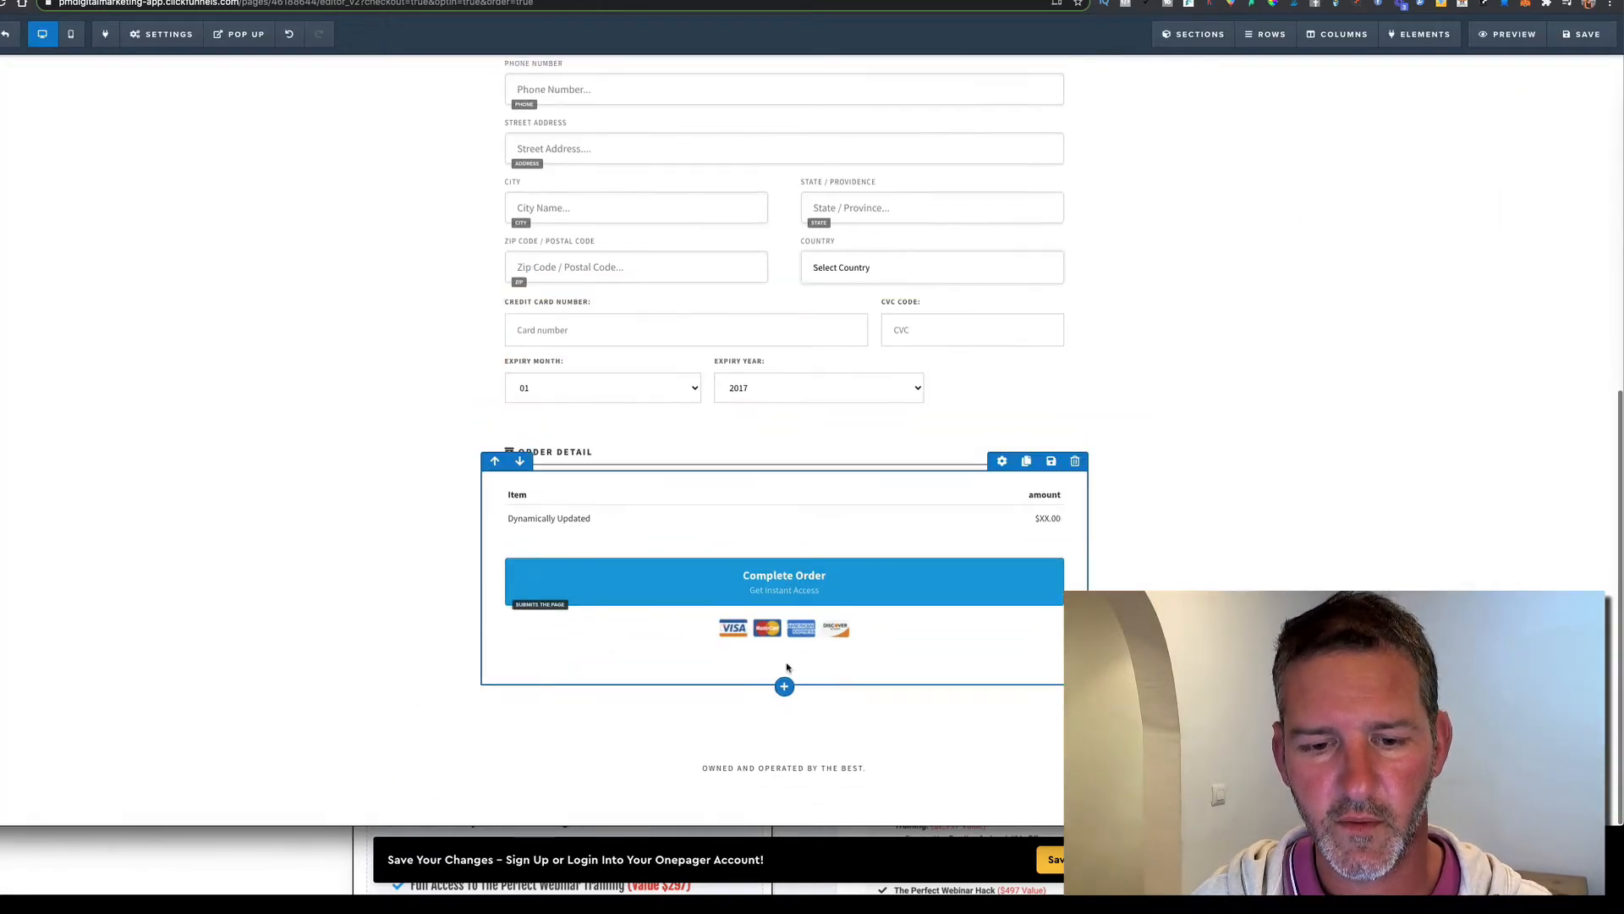
# Insert the saved OFA TOP section from My Sections into the order page
pyautogui.click(784, 713)
pyautogui.click(1573, 140)
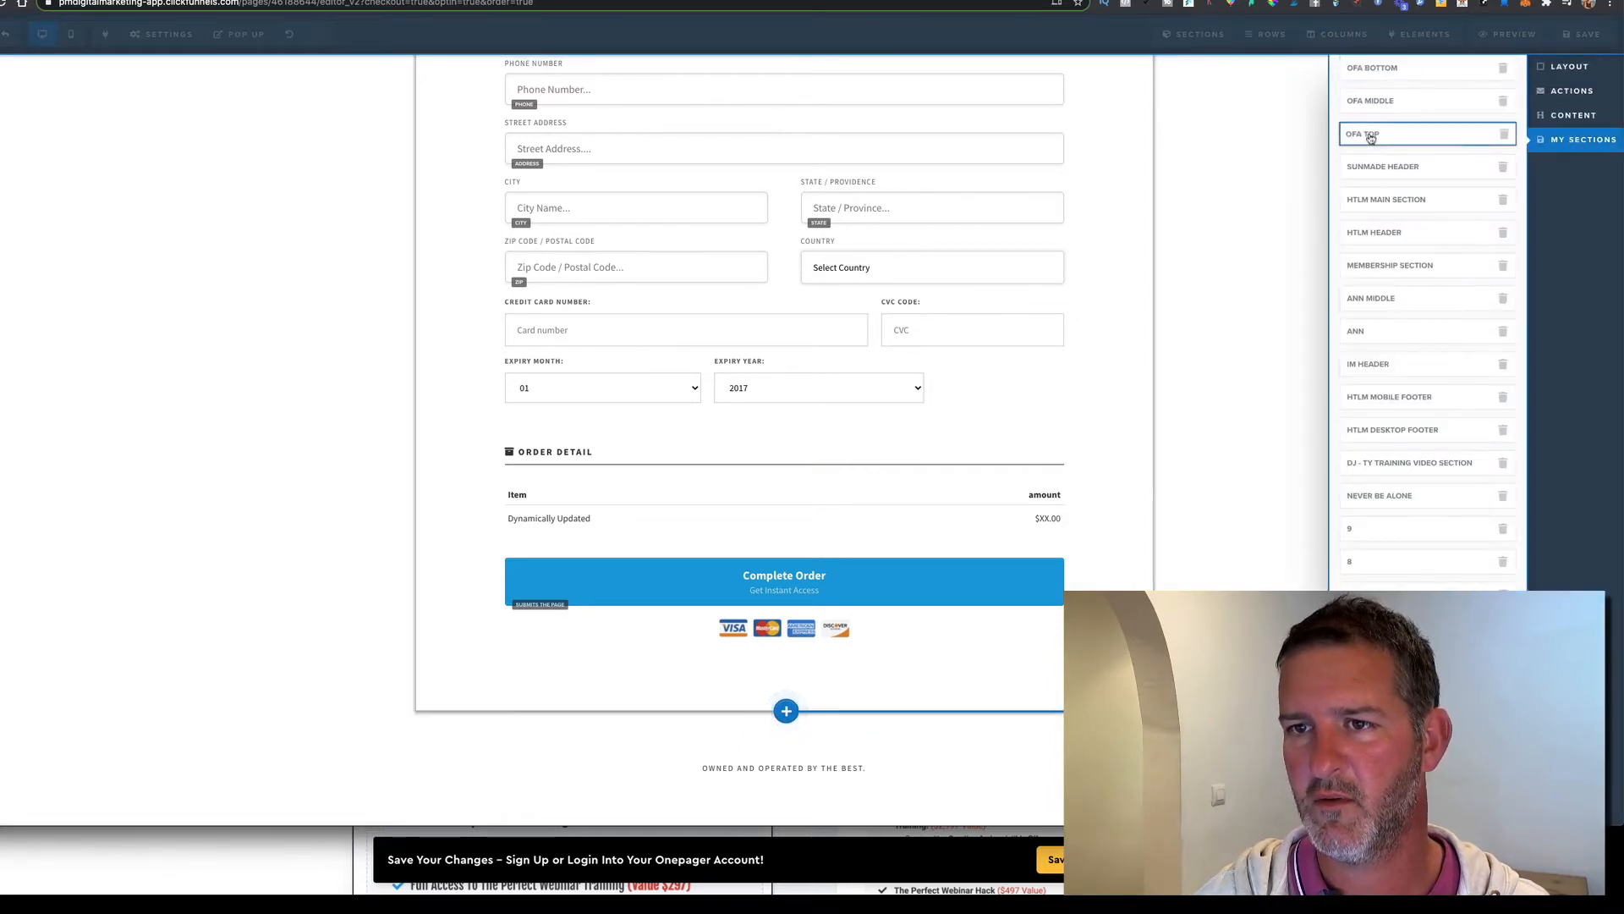
pyautogui.click(1370, 137)
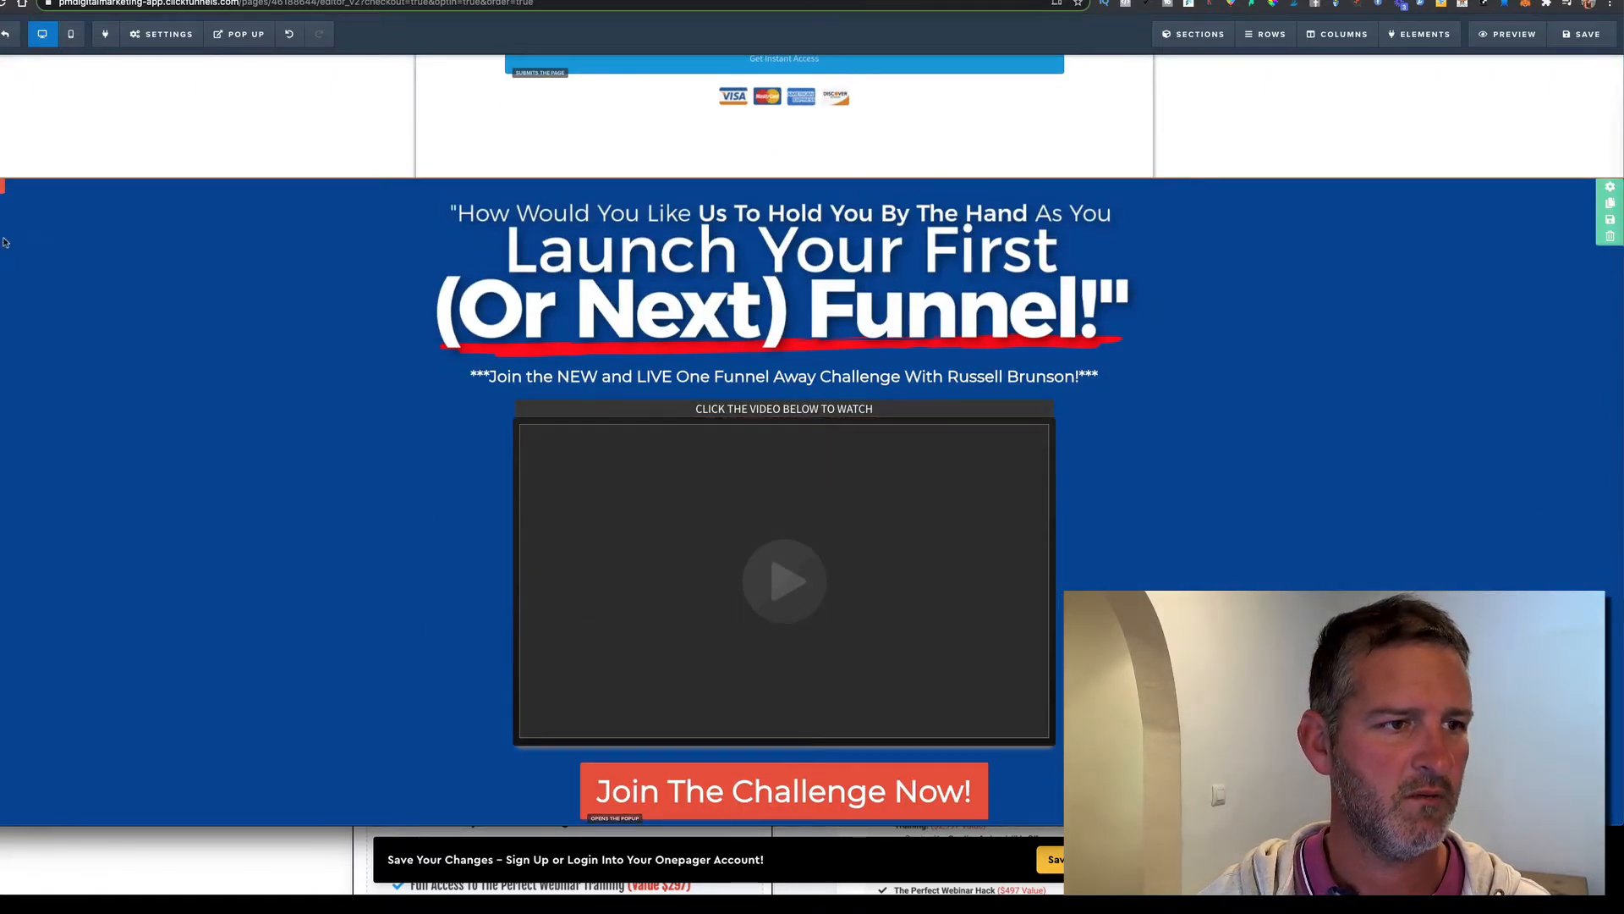
pyautogui.scroll(3, 4, 243)
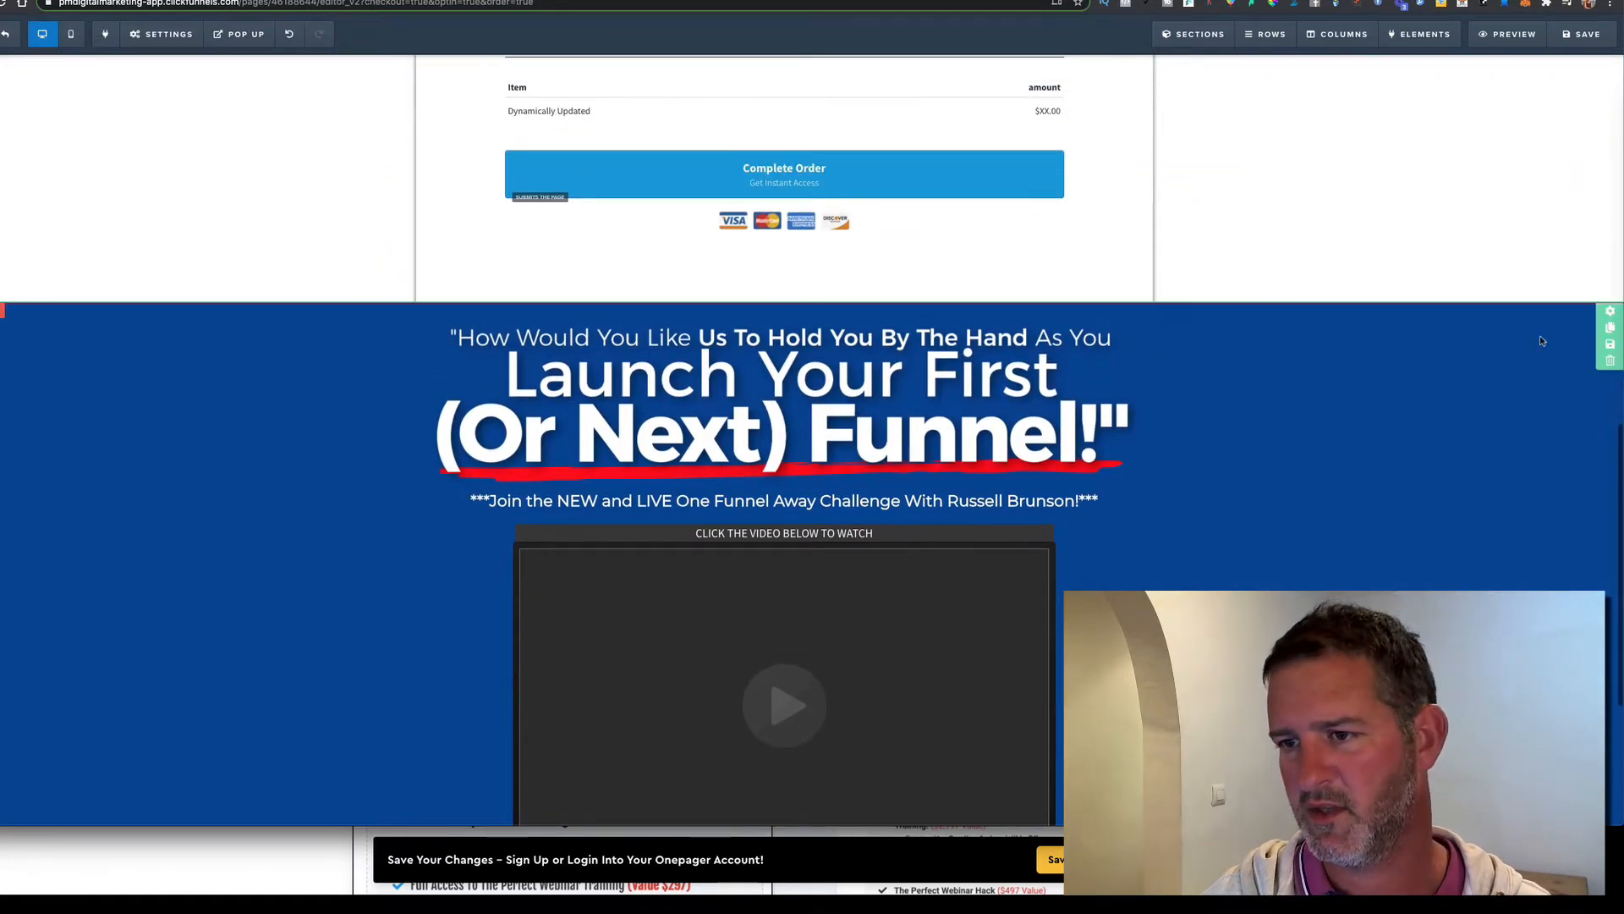
pyautogui.click(1611, 313)
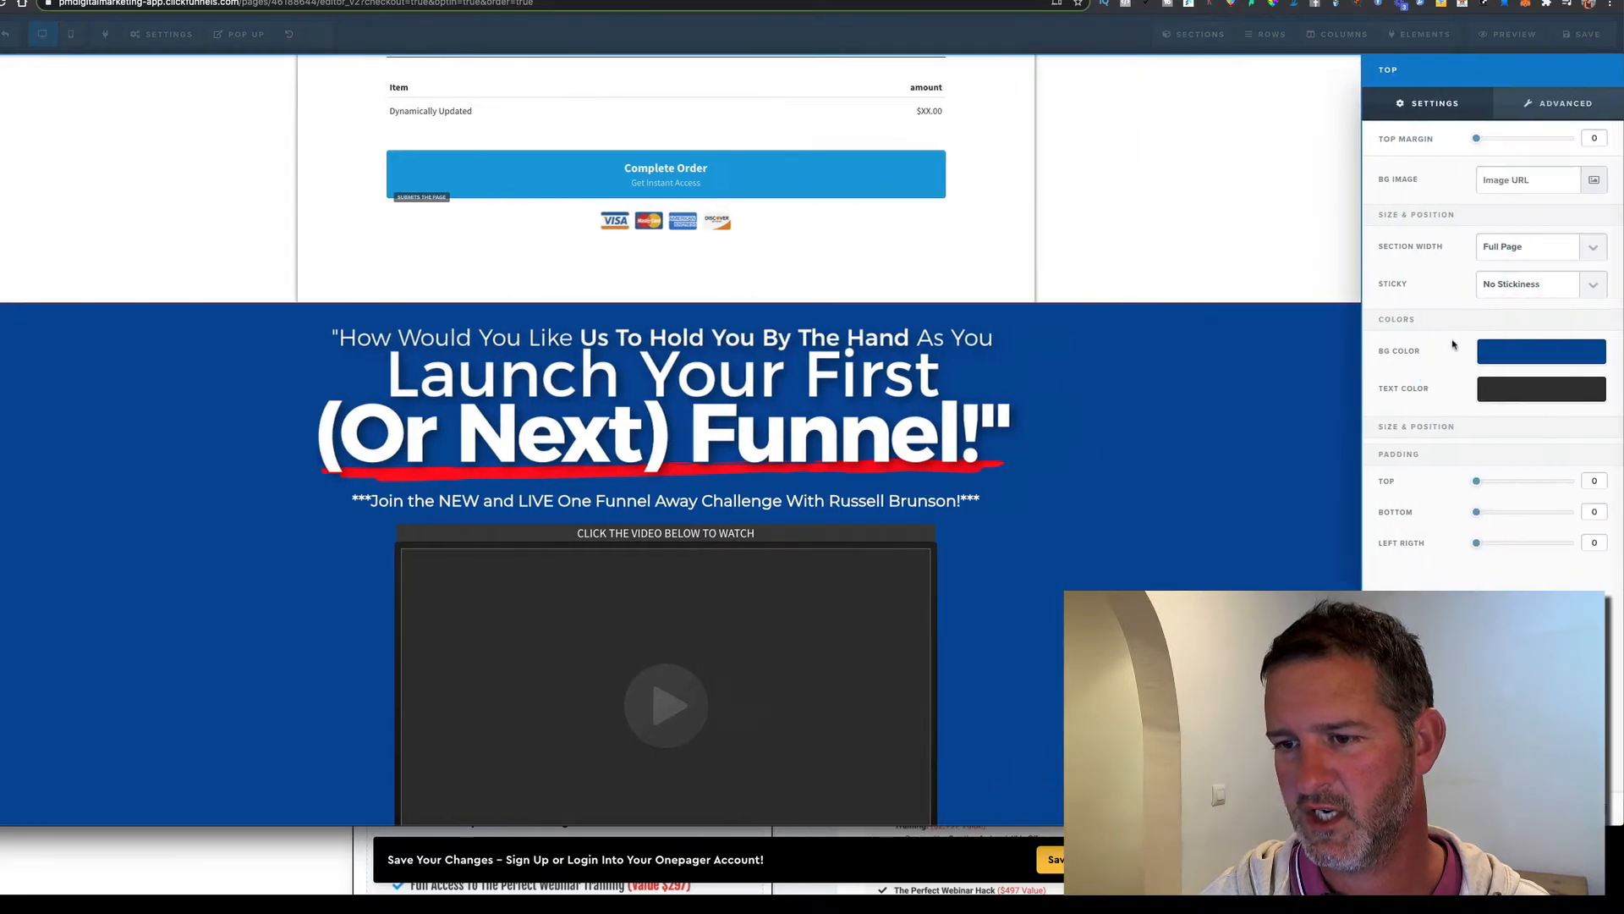
pyautogui.click(1165, 585)
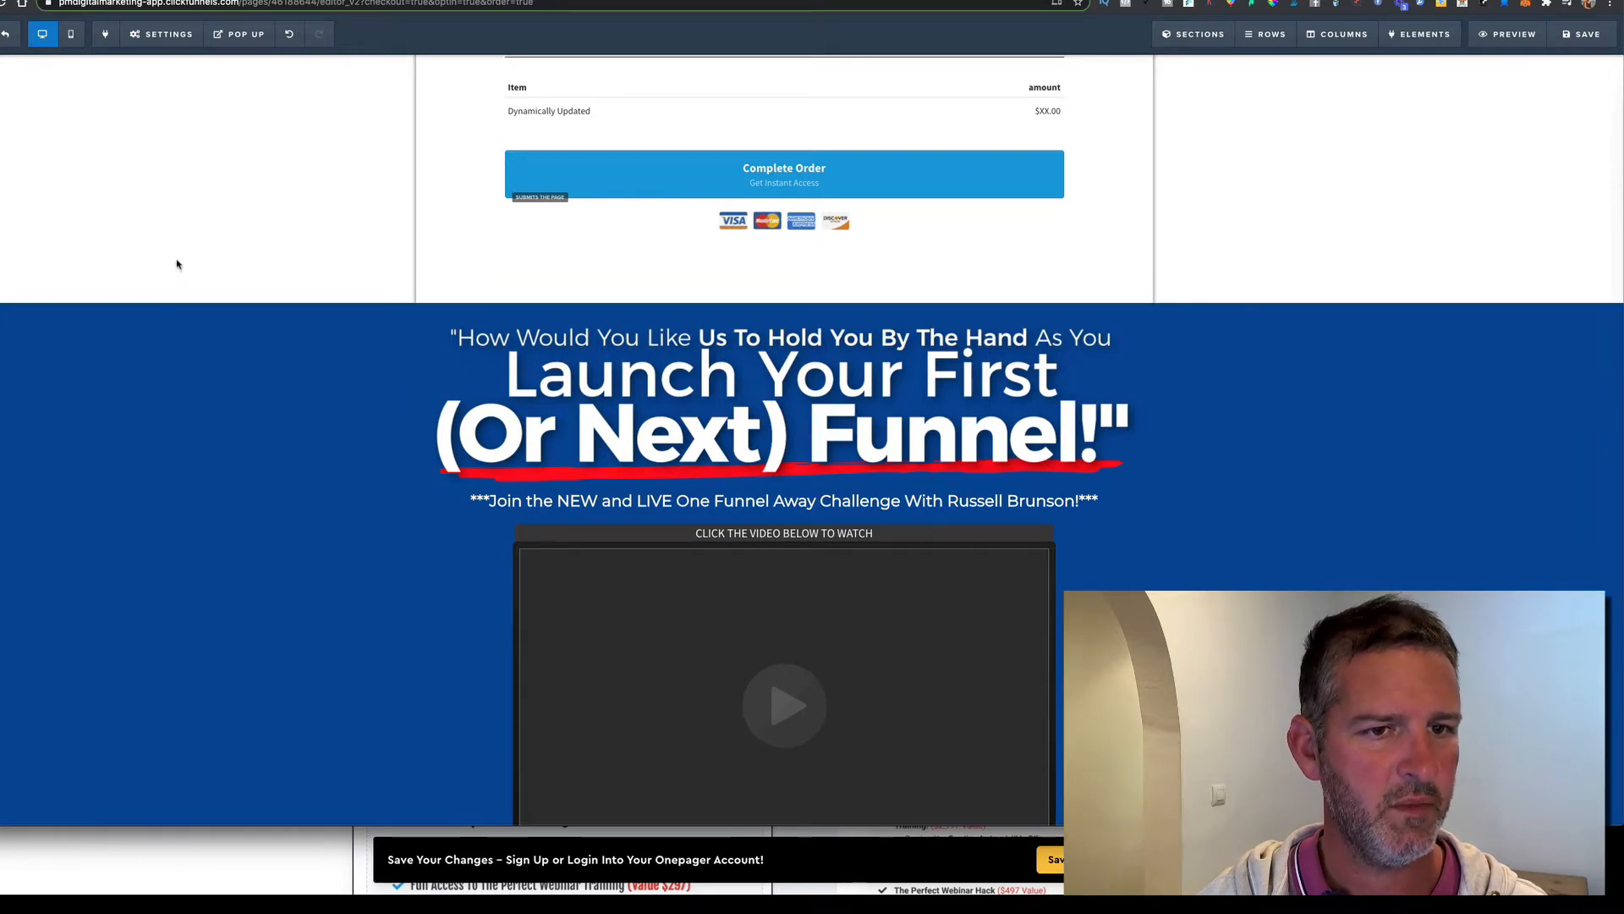
pyautogui.scroll(10, 177, 271)
pyautogui.scroll(-3, 182, 279)
pyautogui.scroll(-6, 182, 279)
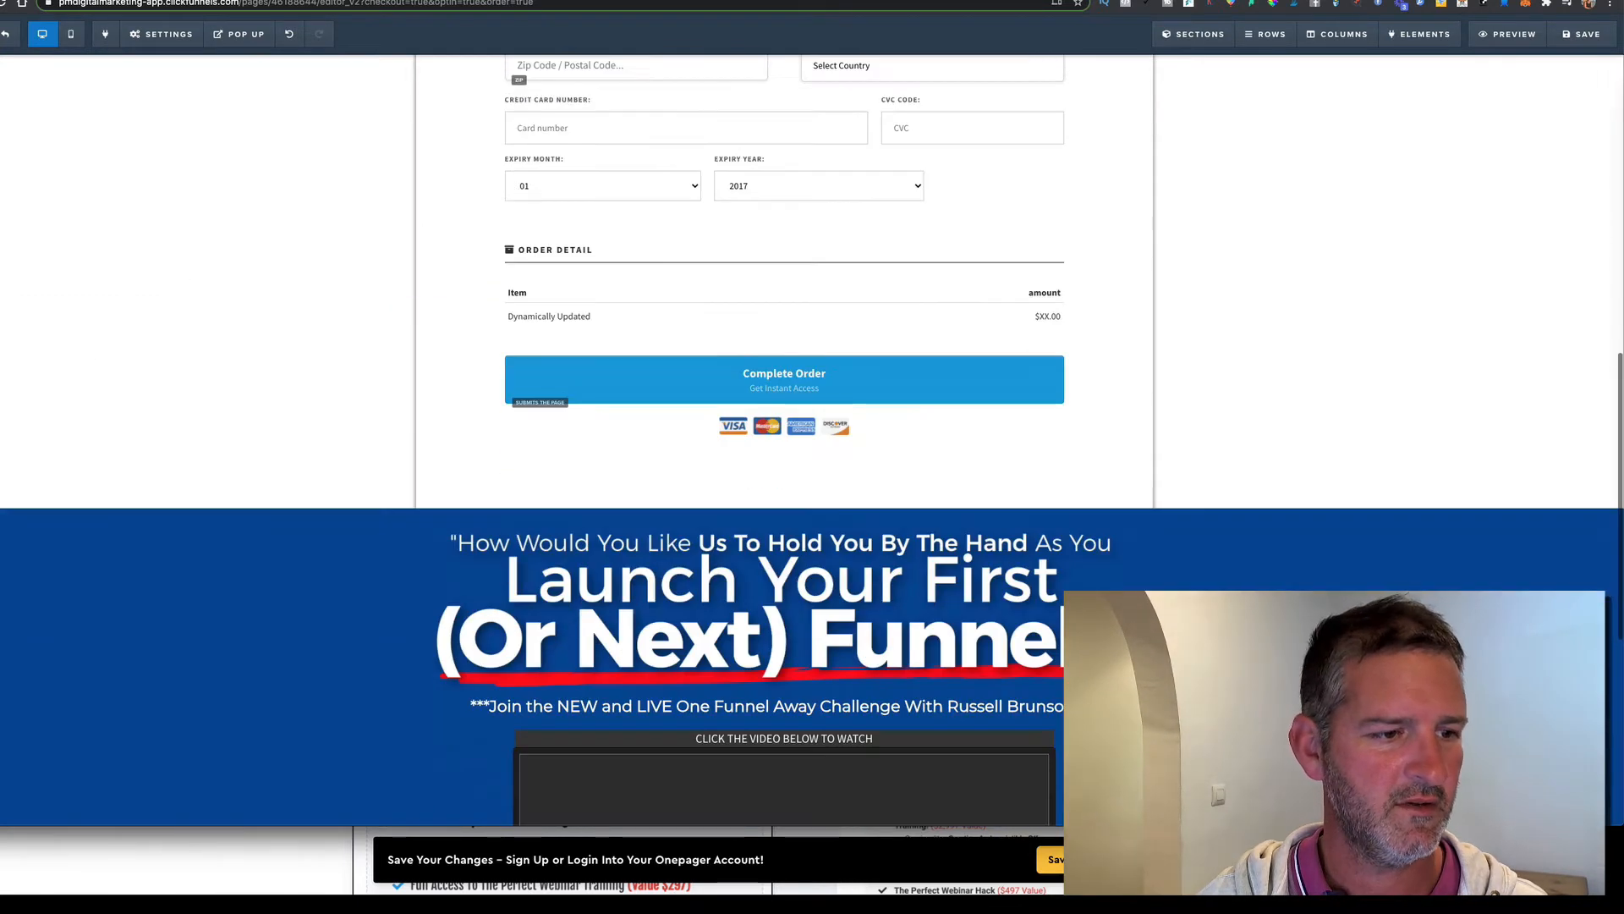
pyautogui.scroll(3, 182, 278)
pyautogui.scroll(-8, 1205, 569)
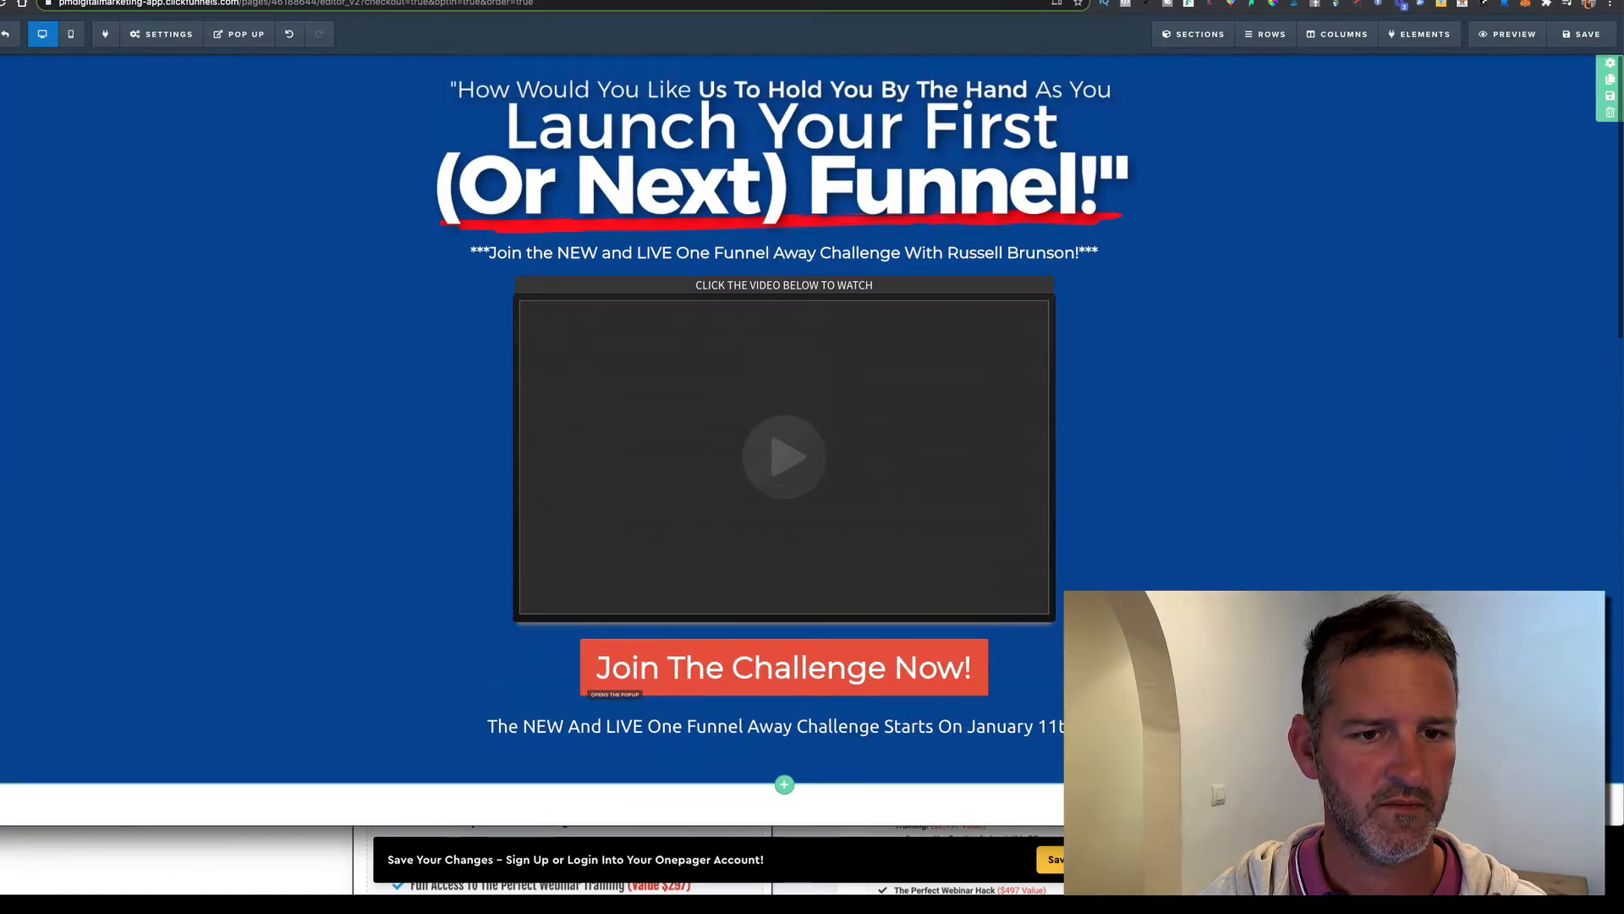
pyautogui.scroll(-1, 1230, 573)
pyautogui.scroll(-5, 1230, 571)
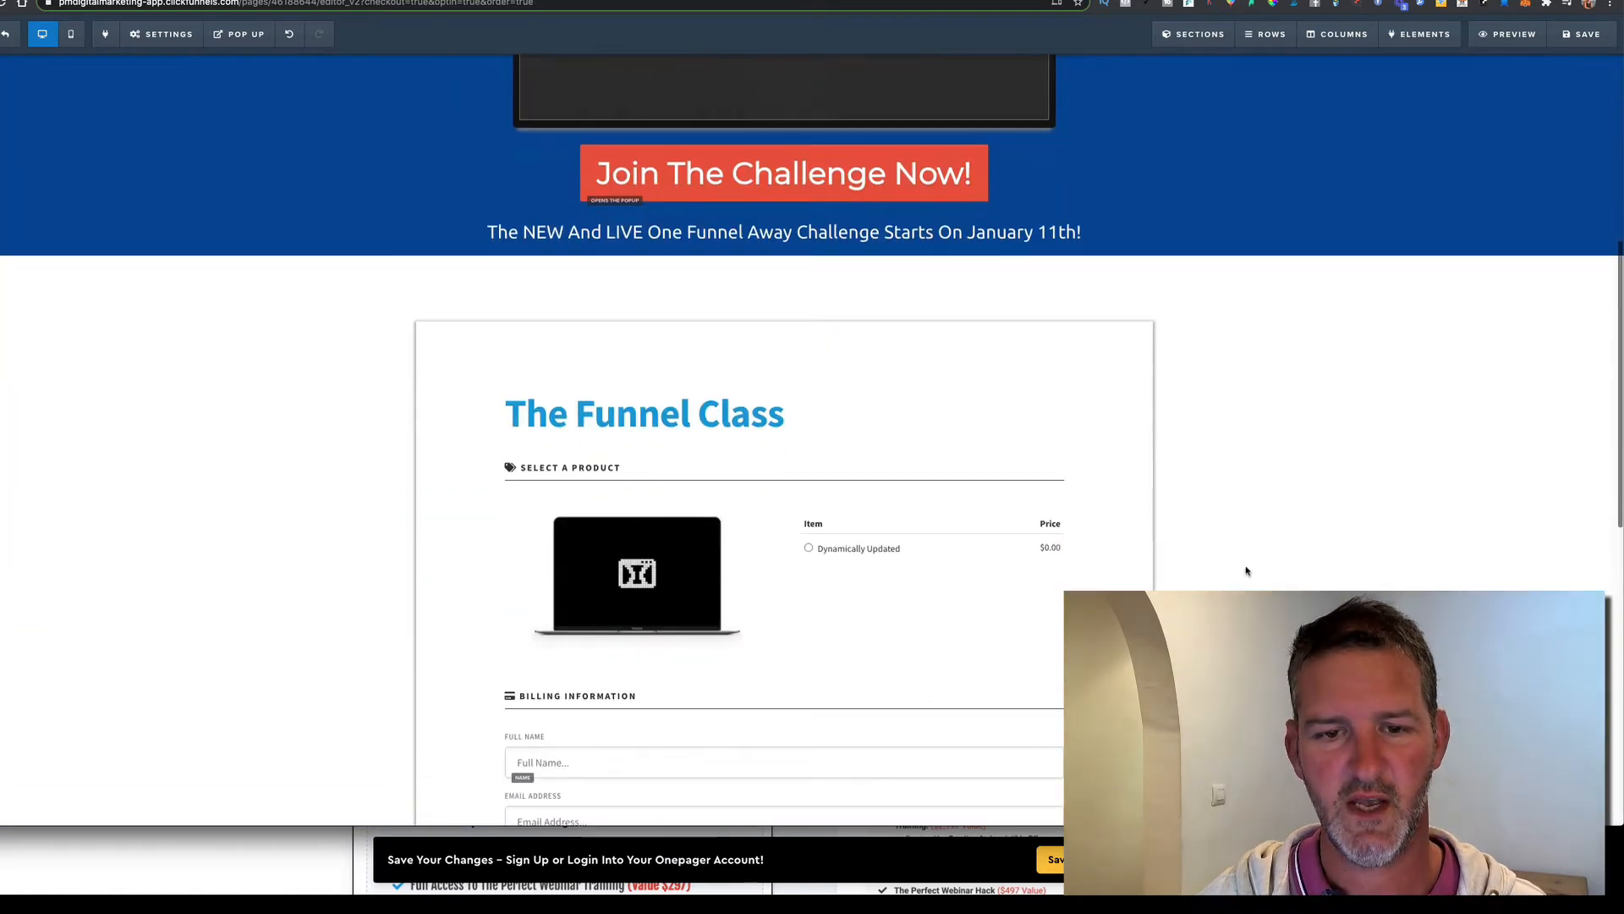
pyautogui.scroll(5, 1243, 569)
pyautogui.scroll(-3, 1254, 567)
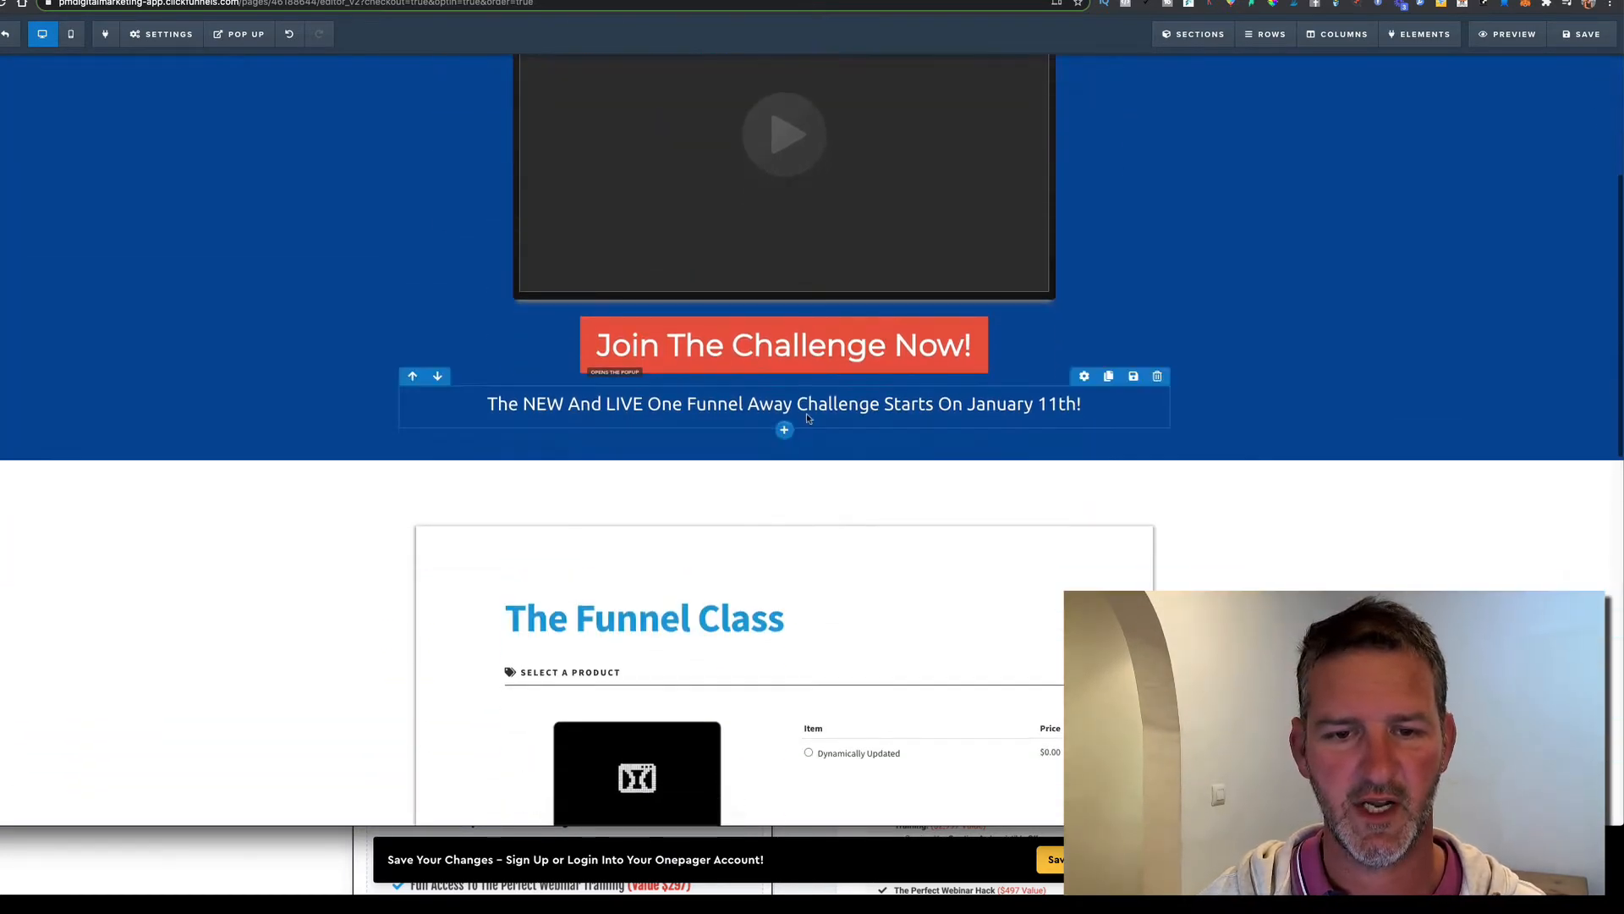
# Insert the saved OFA MIDDLE and OFA BOTTOM sections below the hero
pyautogui.click(786, 463)
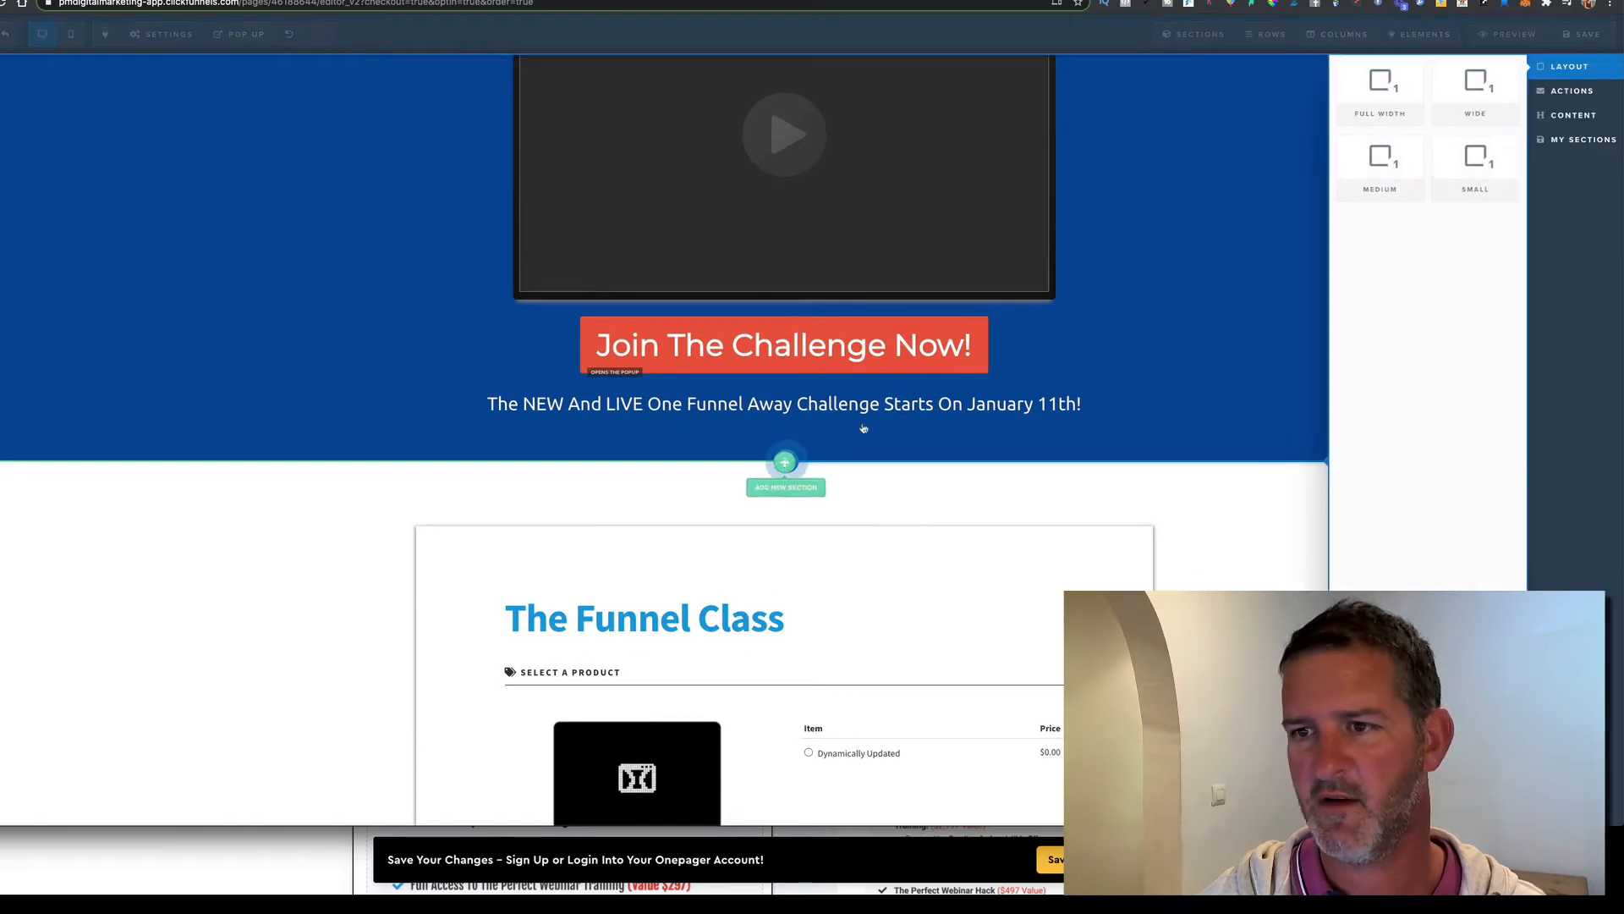
pyautogui.click(1583, 140)
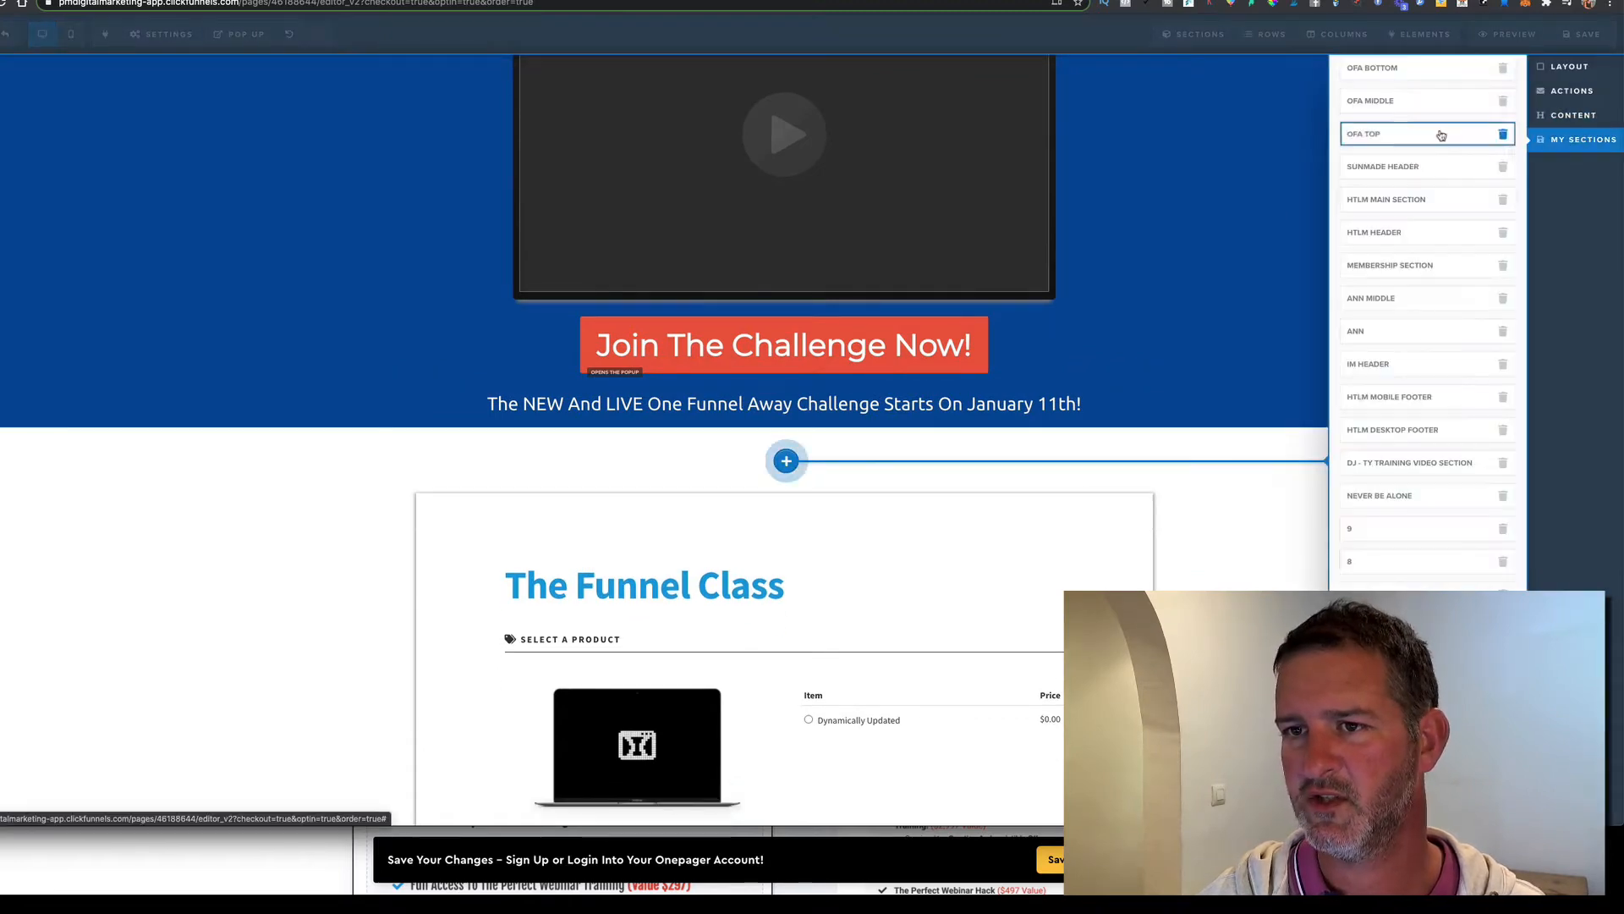
pyautogui.click(1381, 101)
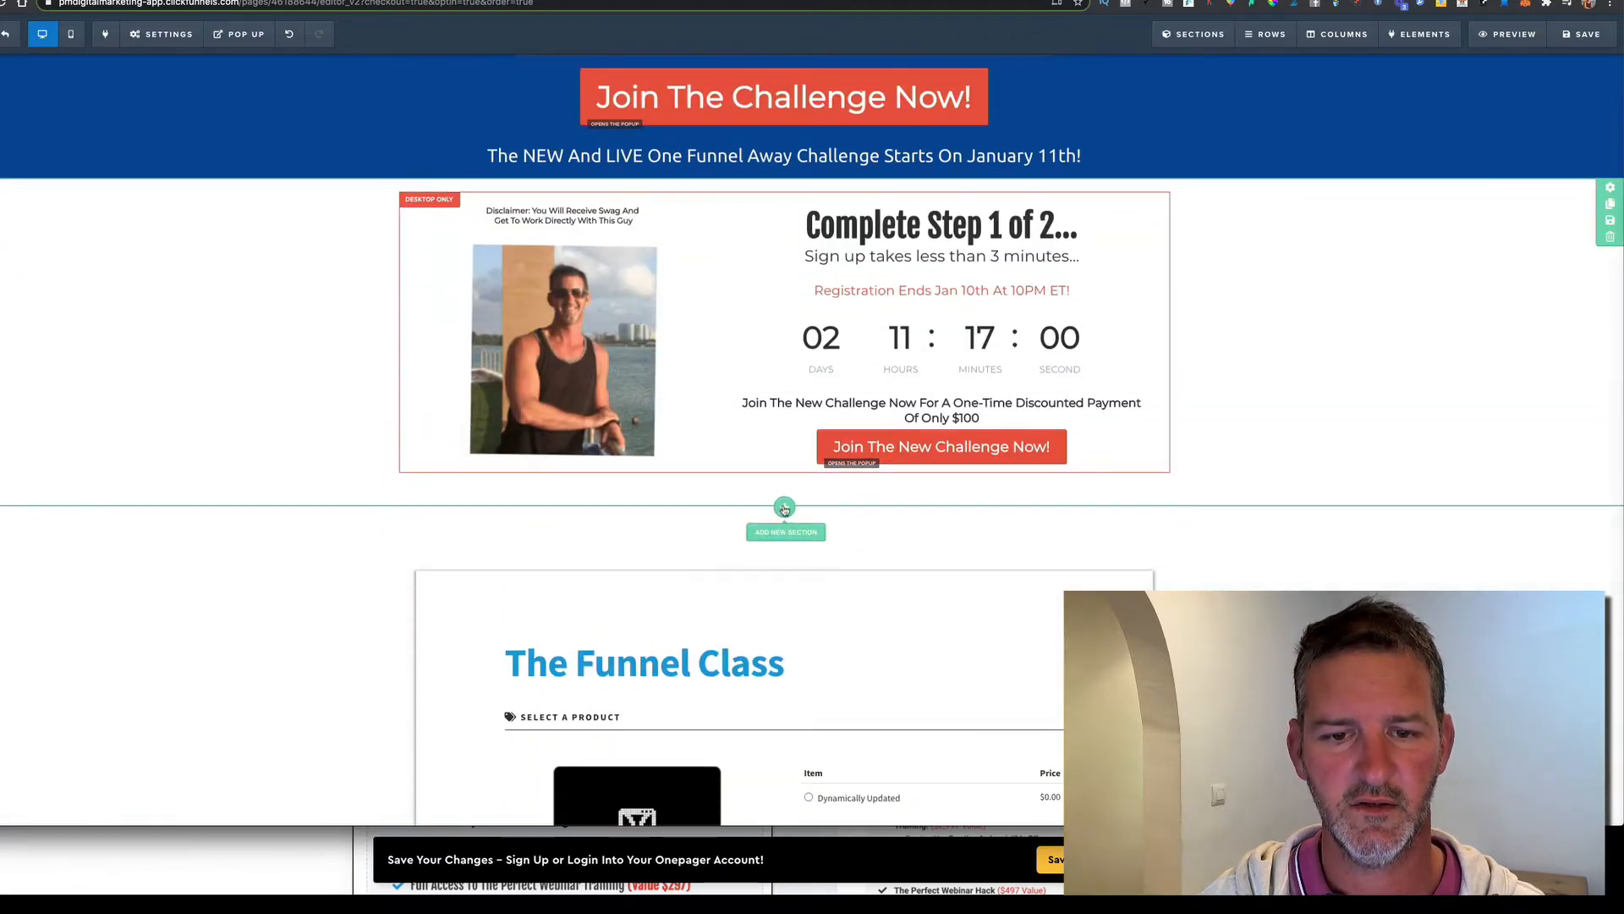
pyautogui.click(784, 508)
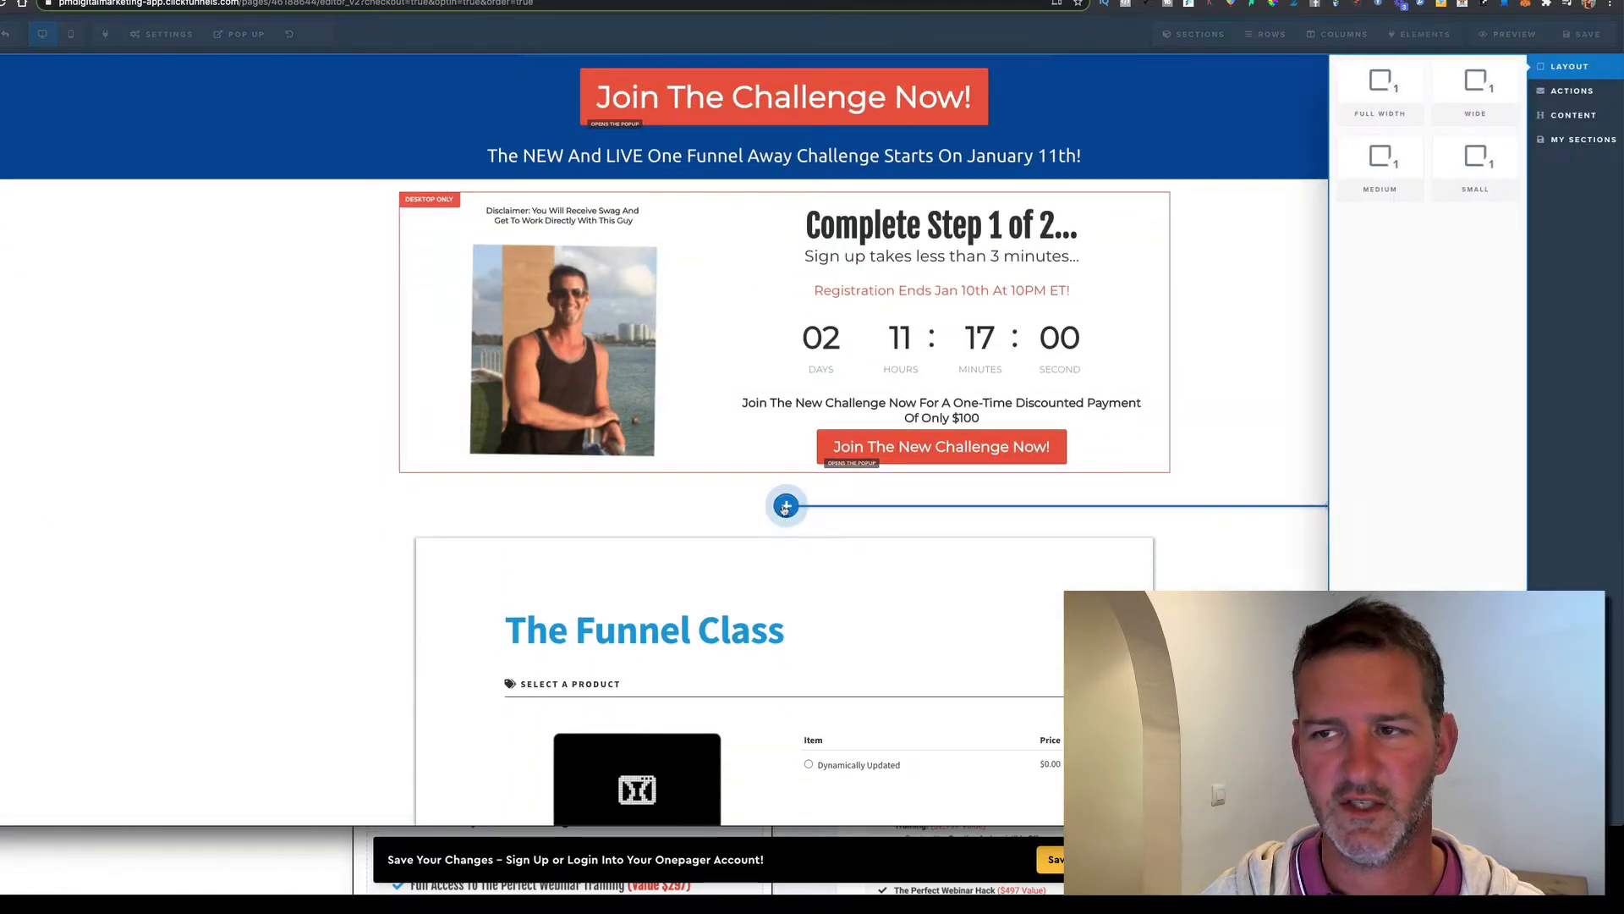
pyautogui.click(1572, 142)
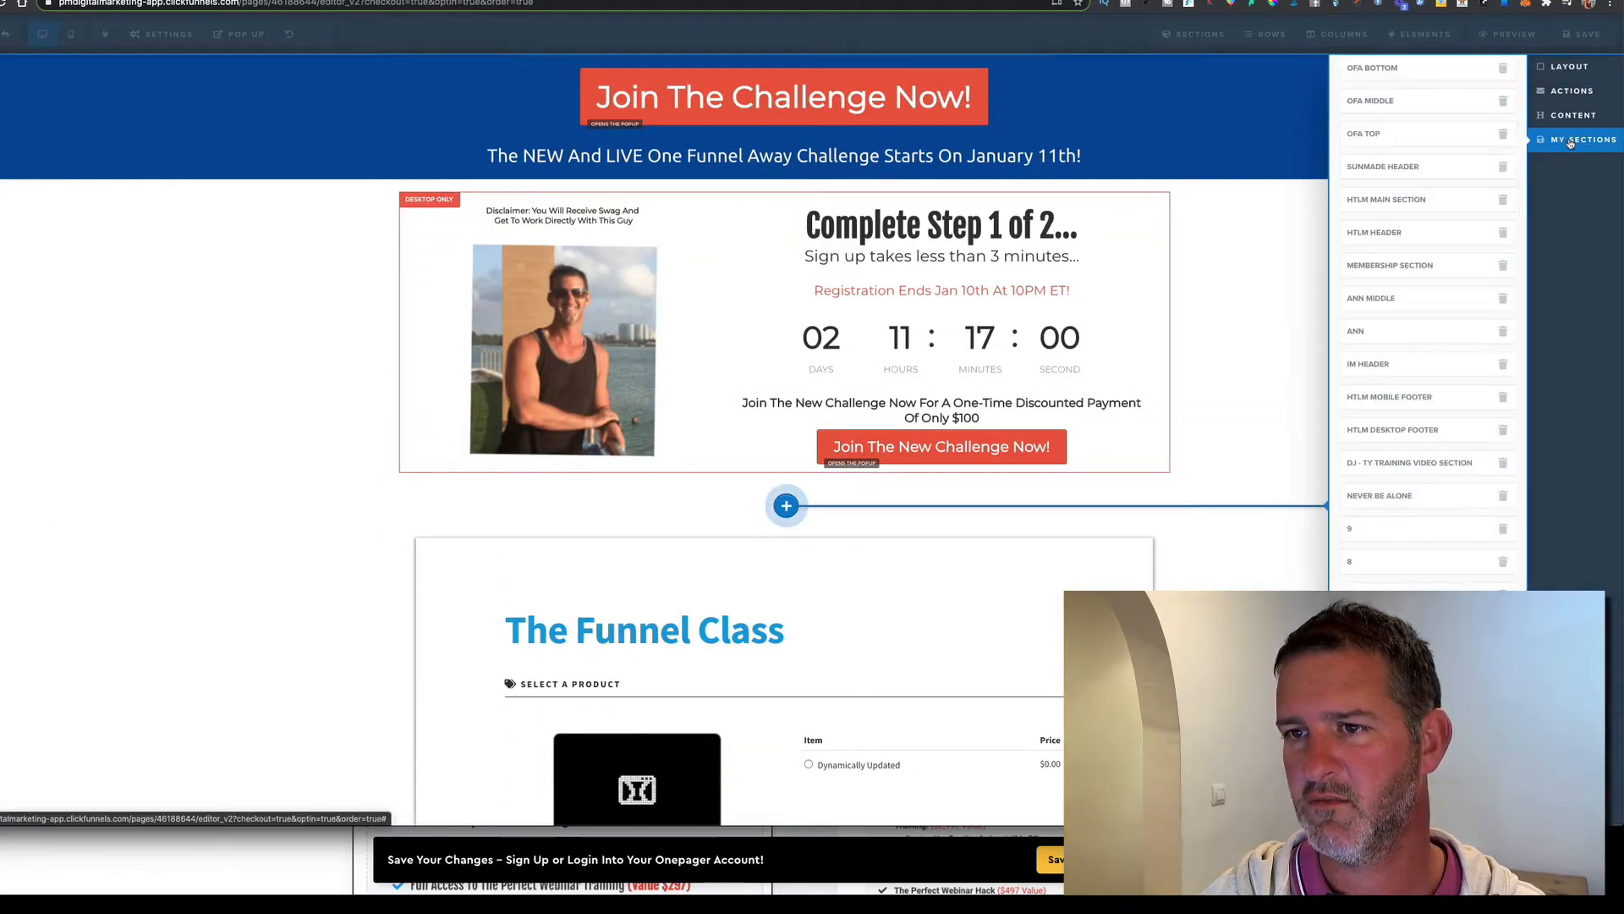
pyautogui.click(1384, 71)
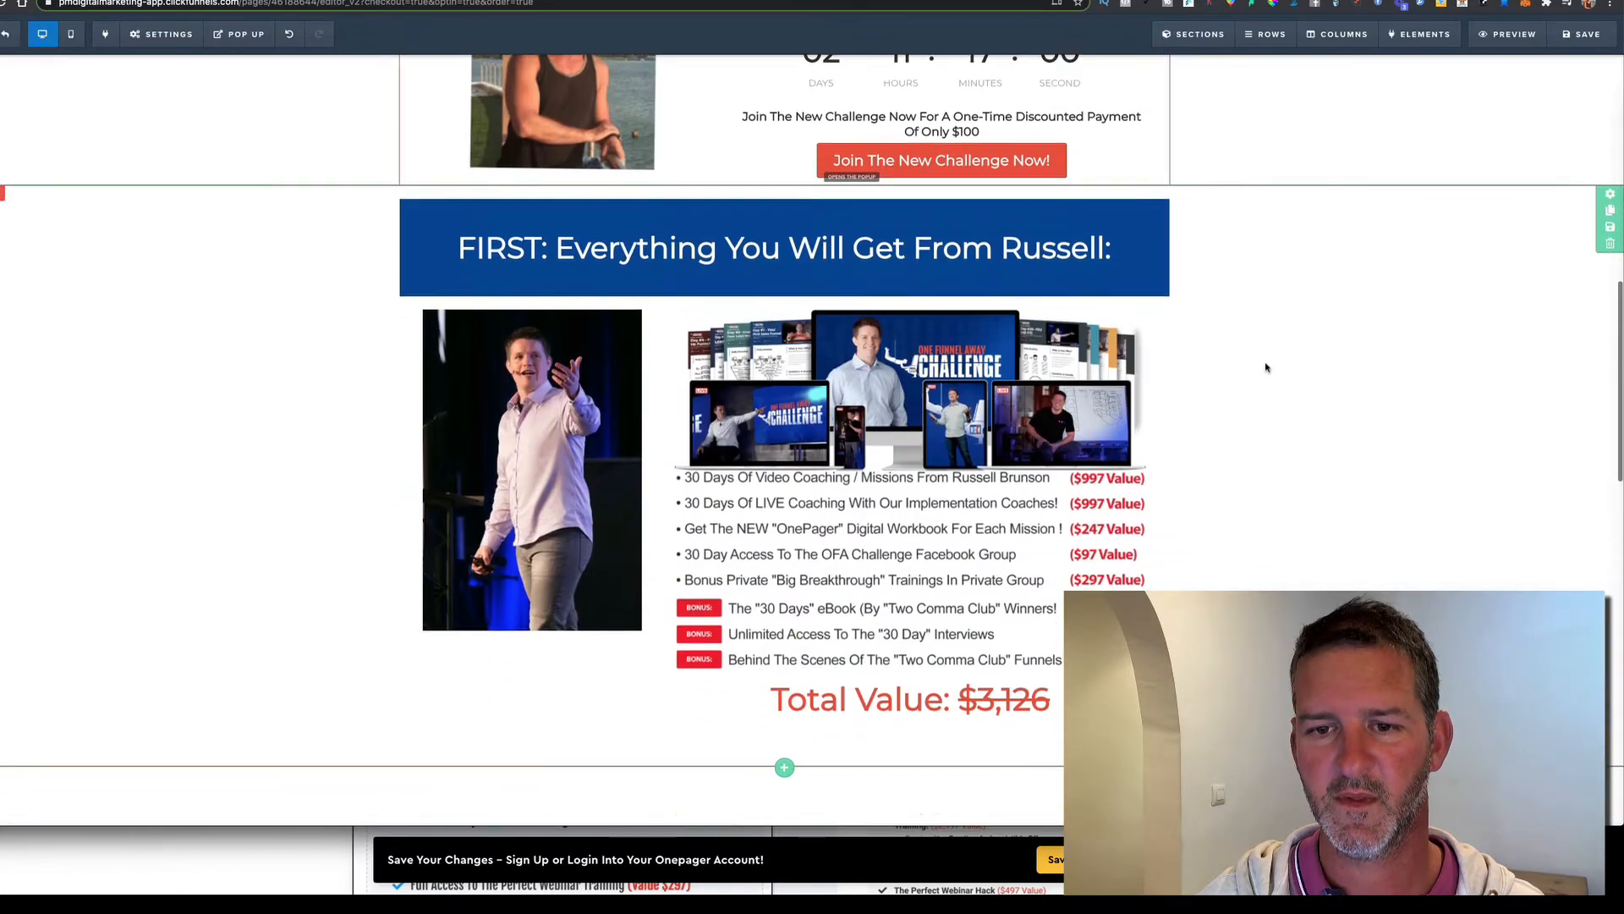
# Delete The Funnel Class headline and the laptop product image
pyautogui.scroll(-3, 1229, 364)
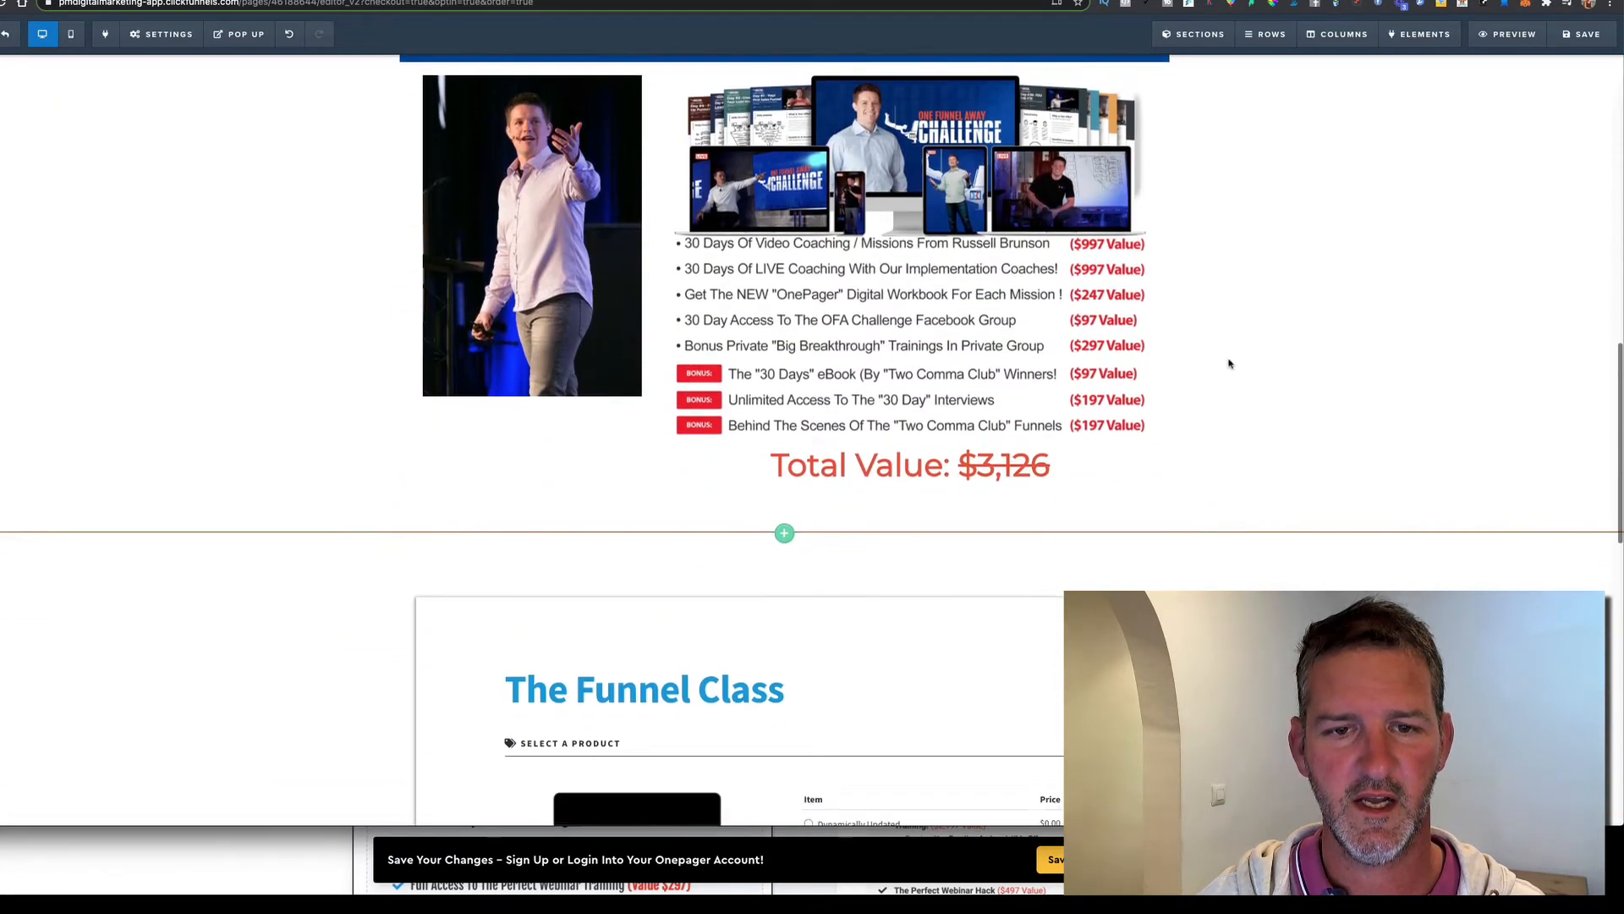
pyautogui.scroll(-3, 1233, 338)
pyautogui.scroll(-2, 862, 563)
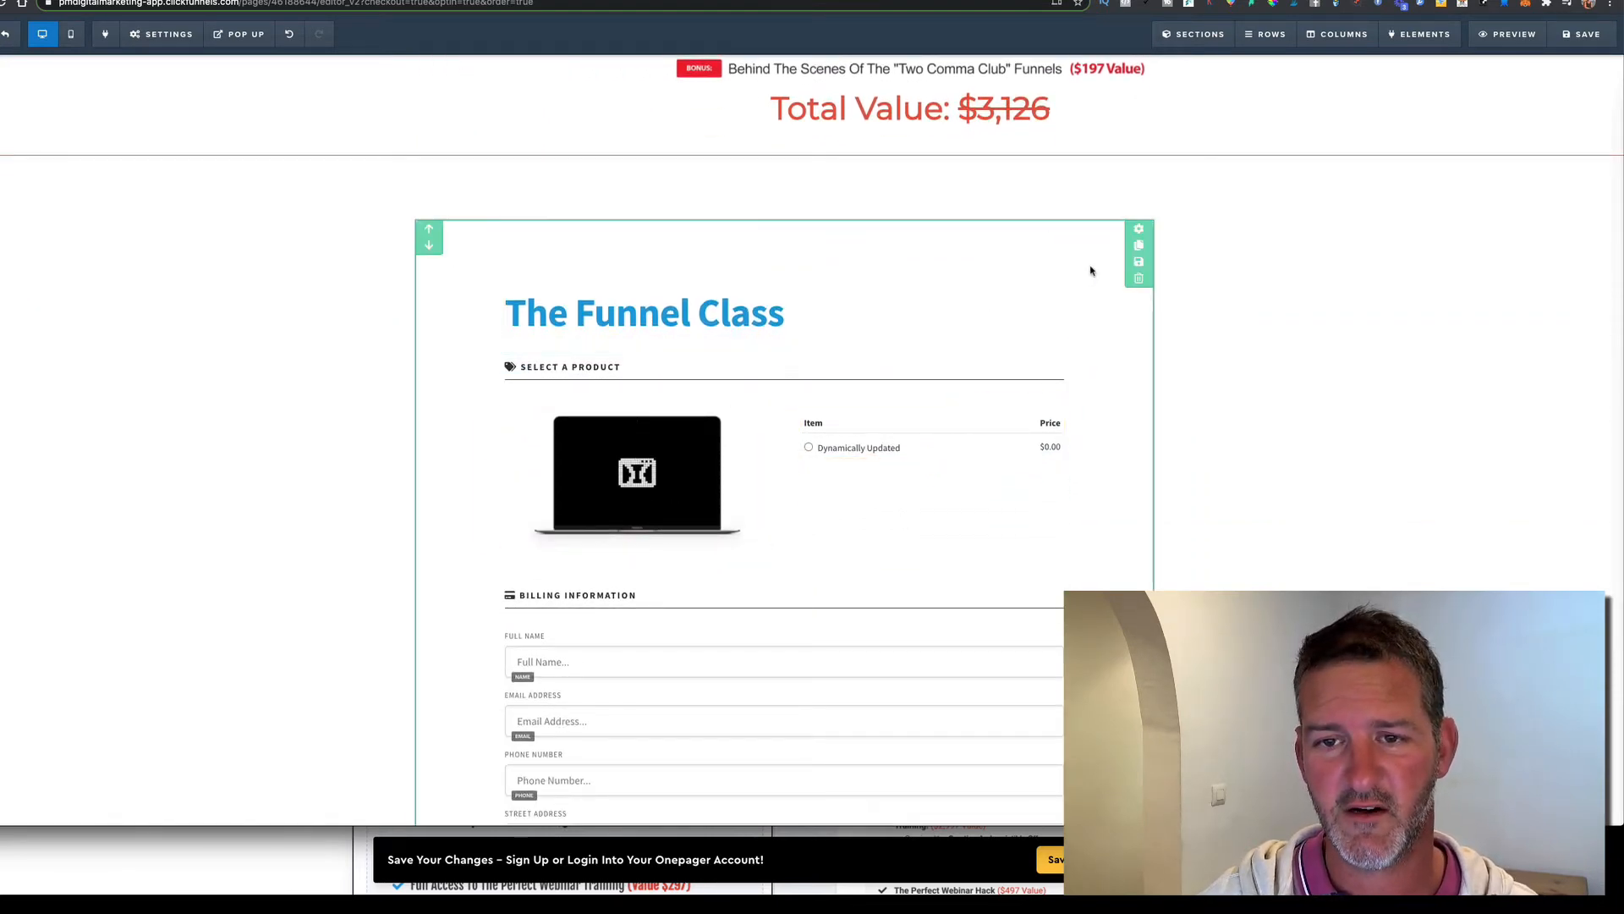
pyautogui.click(1075, 264)
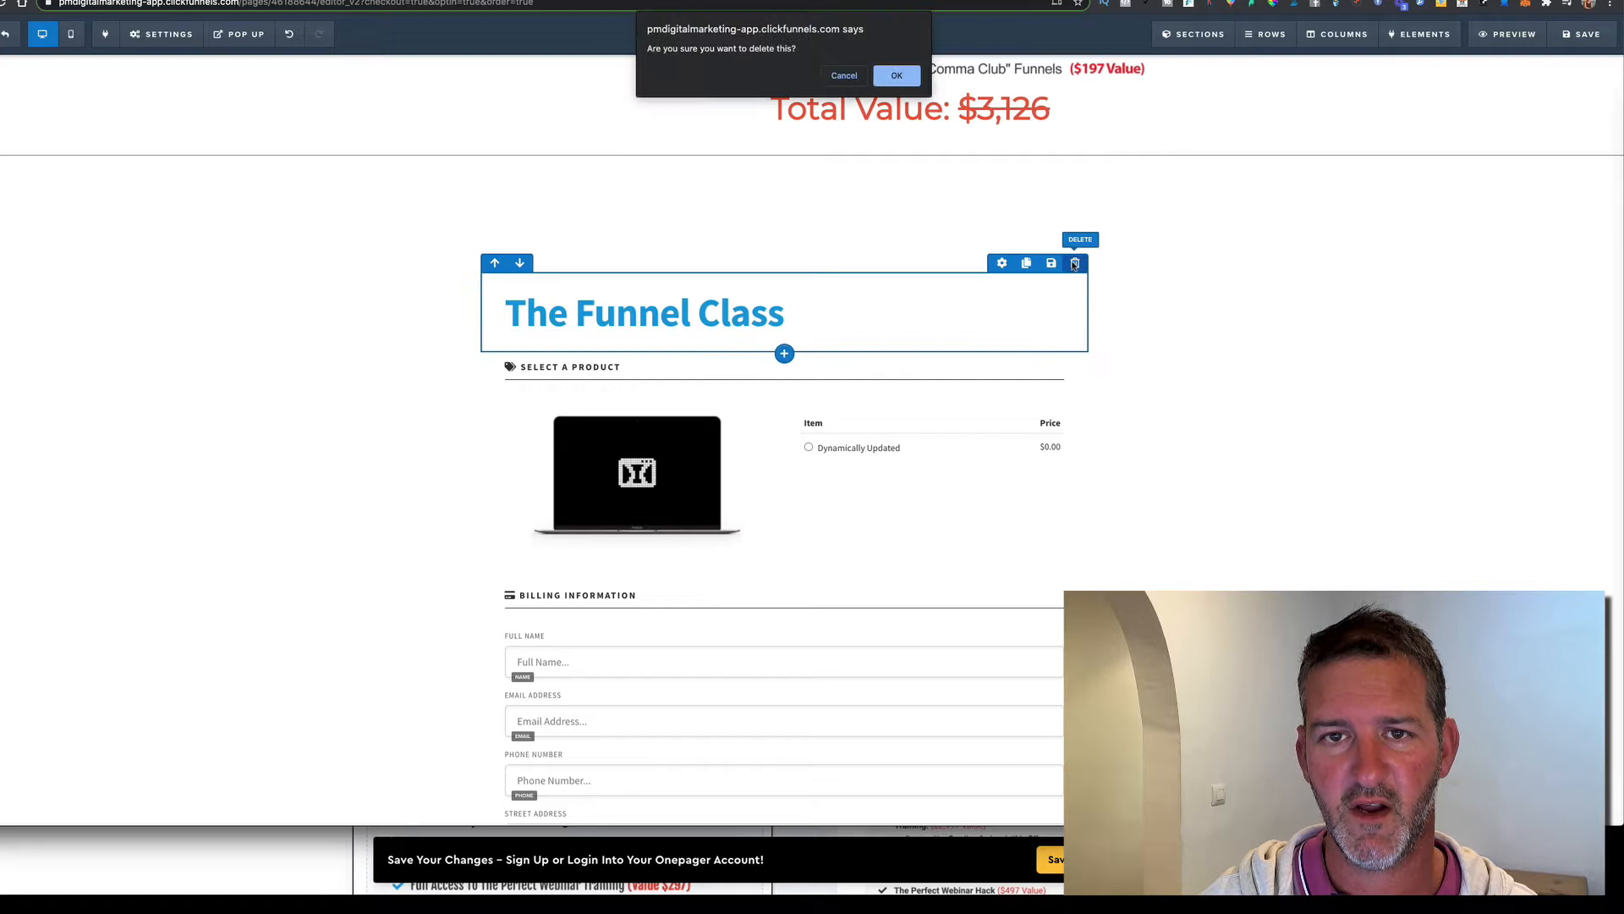
pyautogui.click(896, 77)
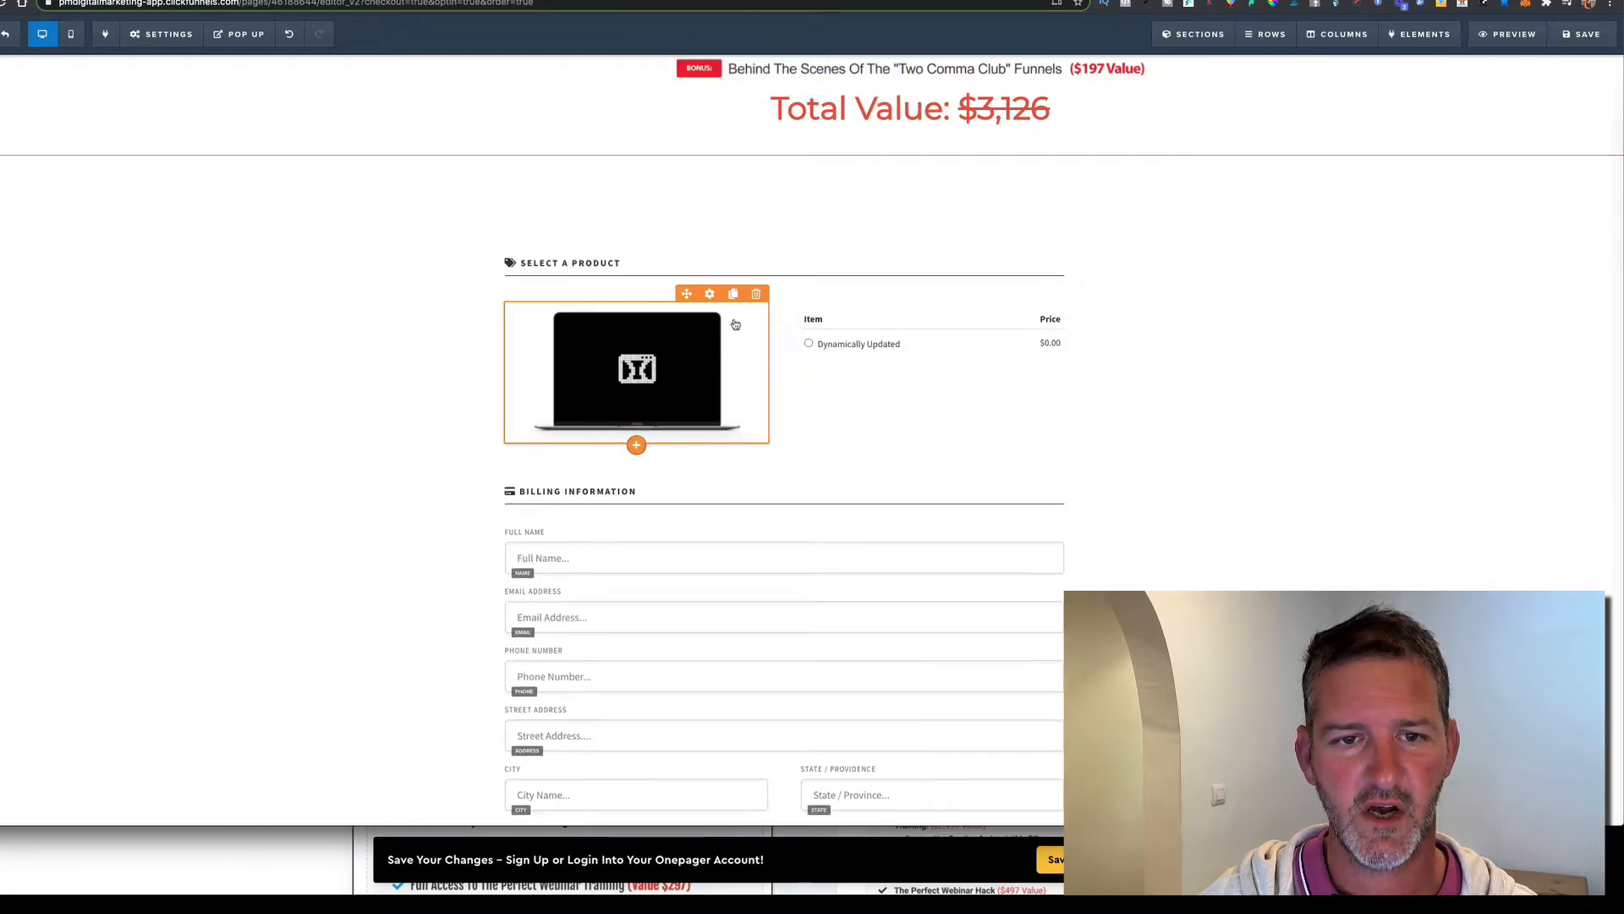
pyautogui.click(757, 292)
pyautogui.click(895, 75)
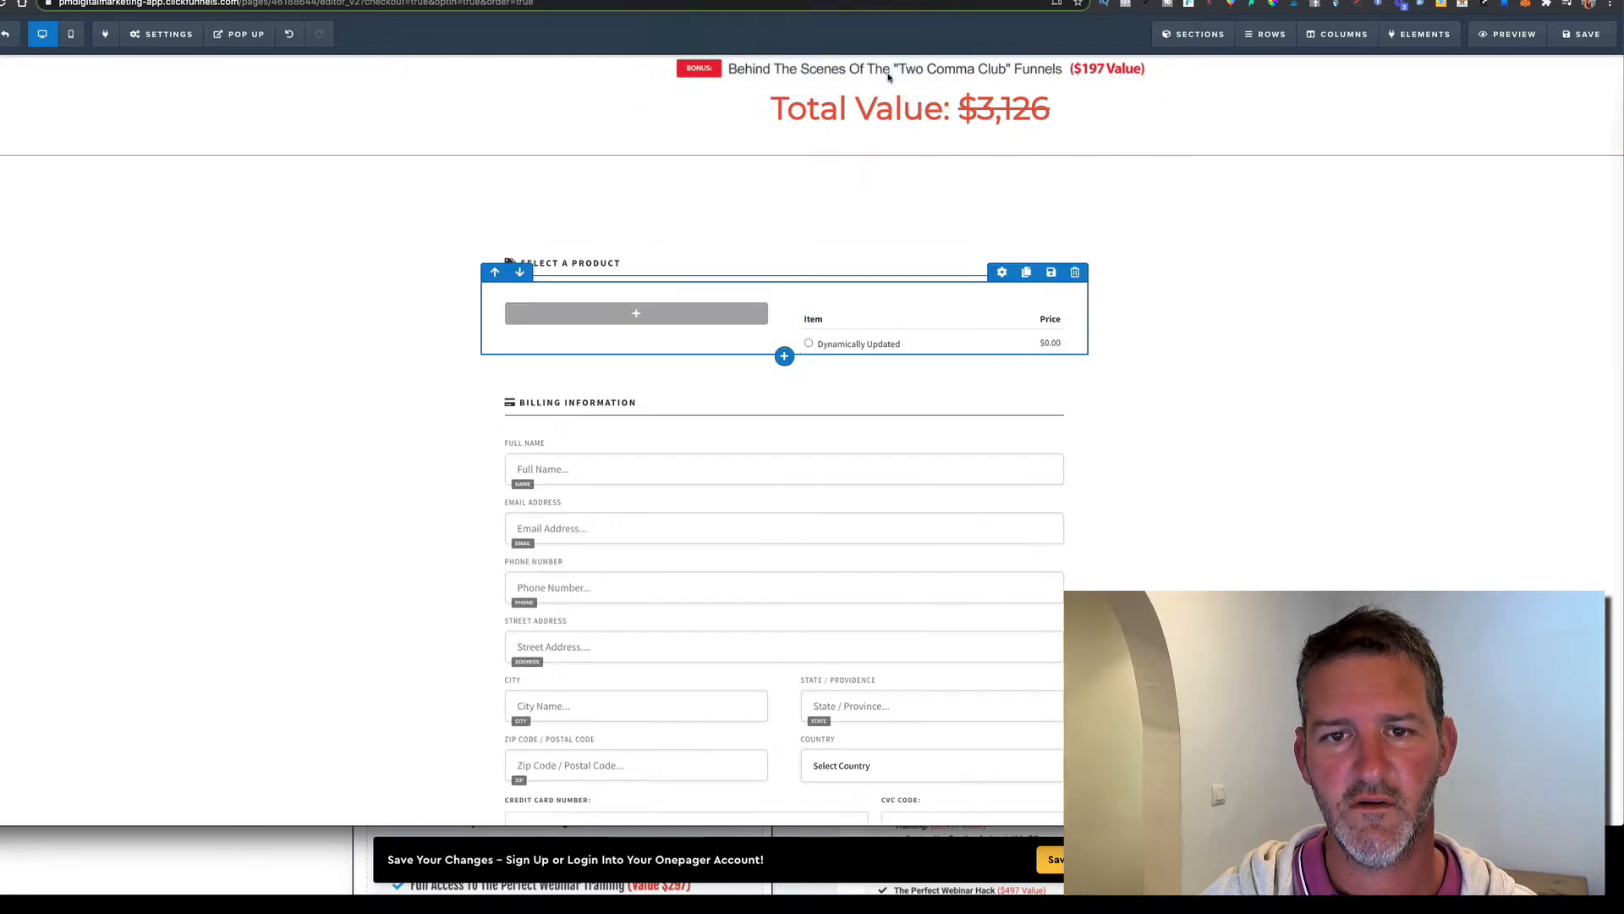
pyautogui.scroll(-3, 820, 583)
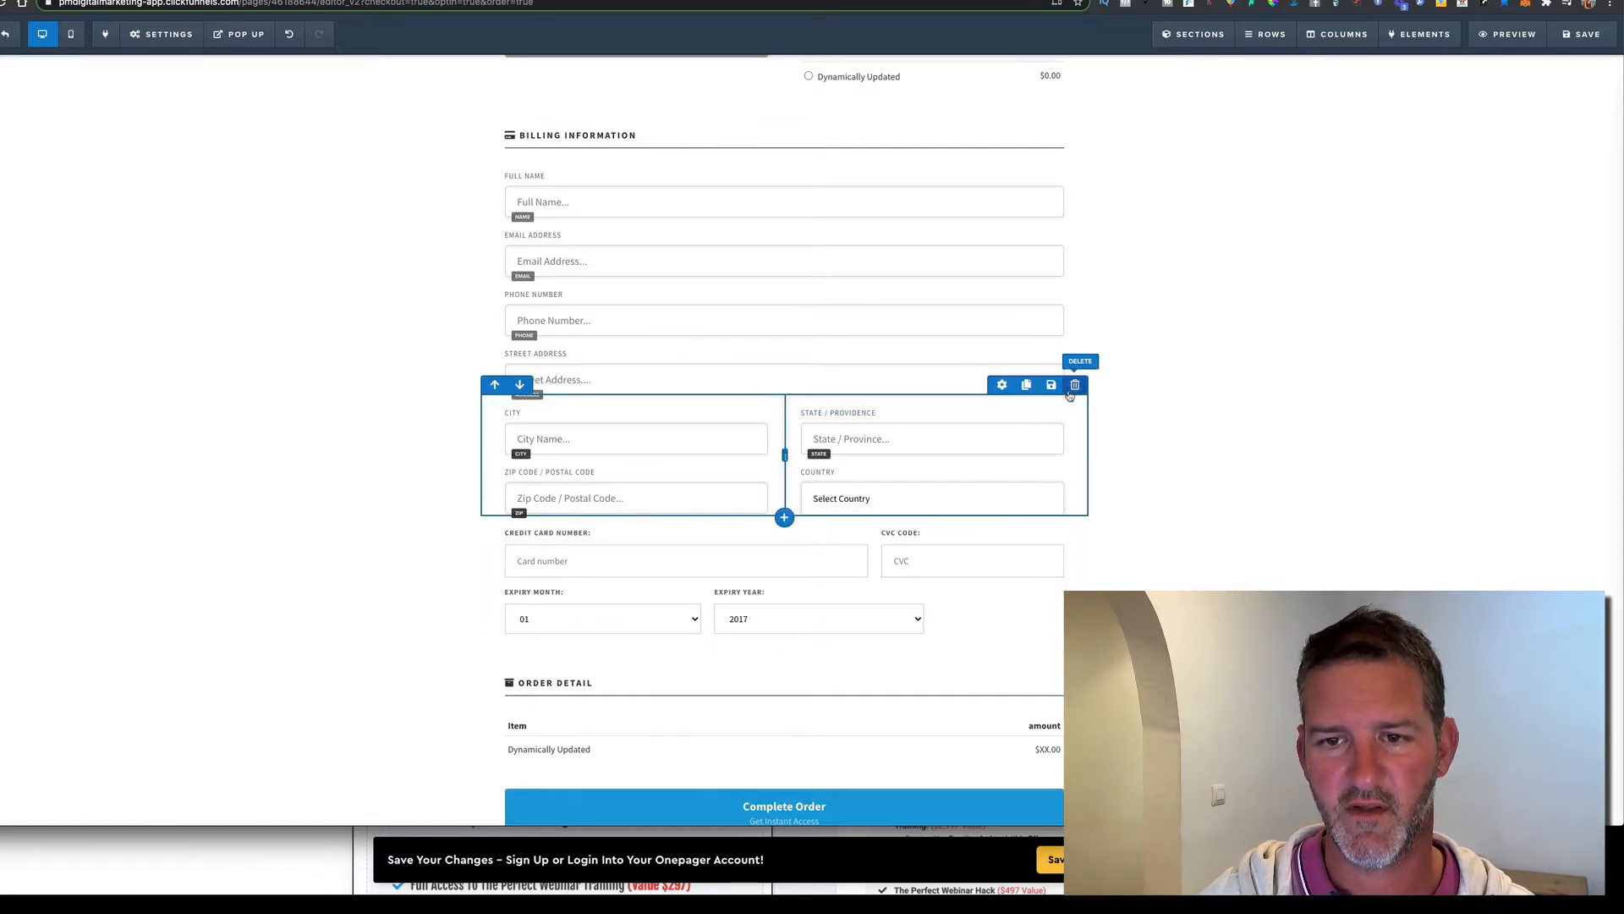
# Delete the city/state/zip/country row and the Phone Number and Street Address fields
pyautogui.click(1076, 386)
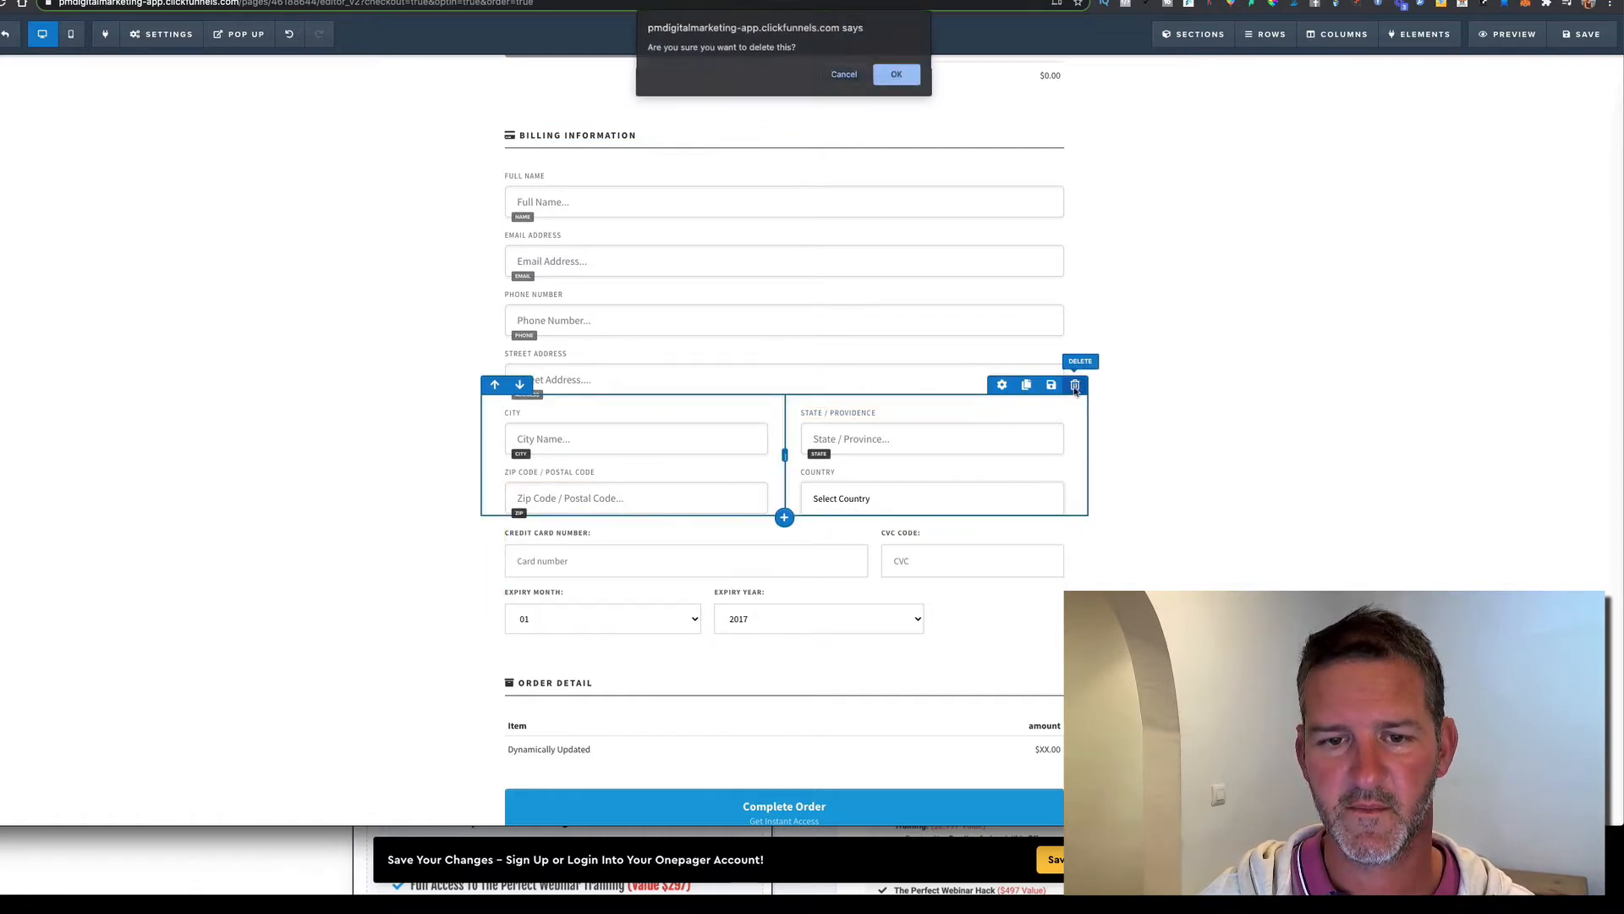
pyautogui.click(899, 78)
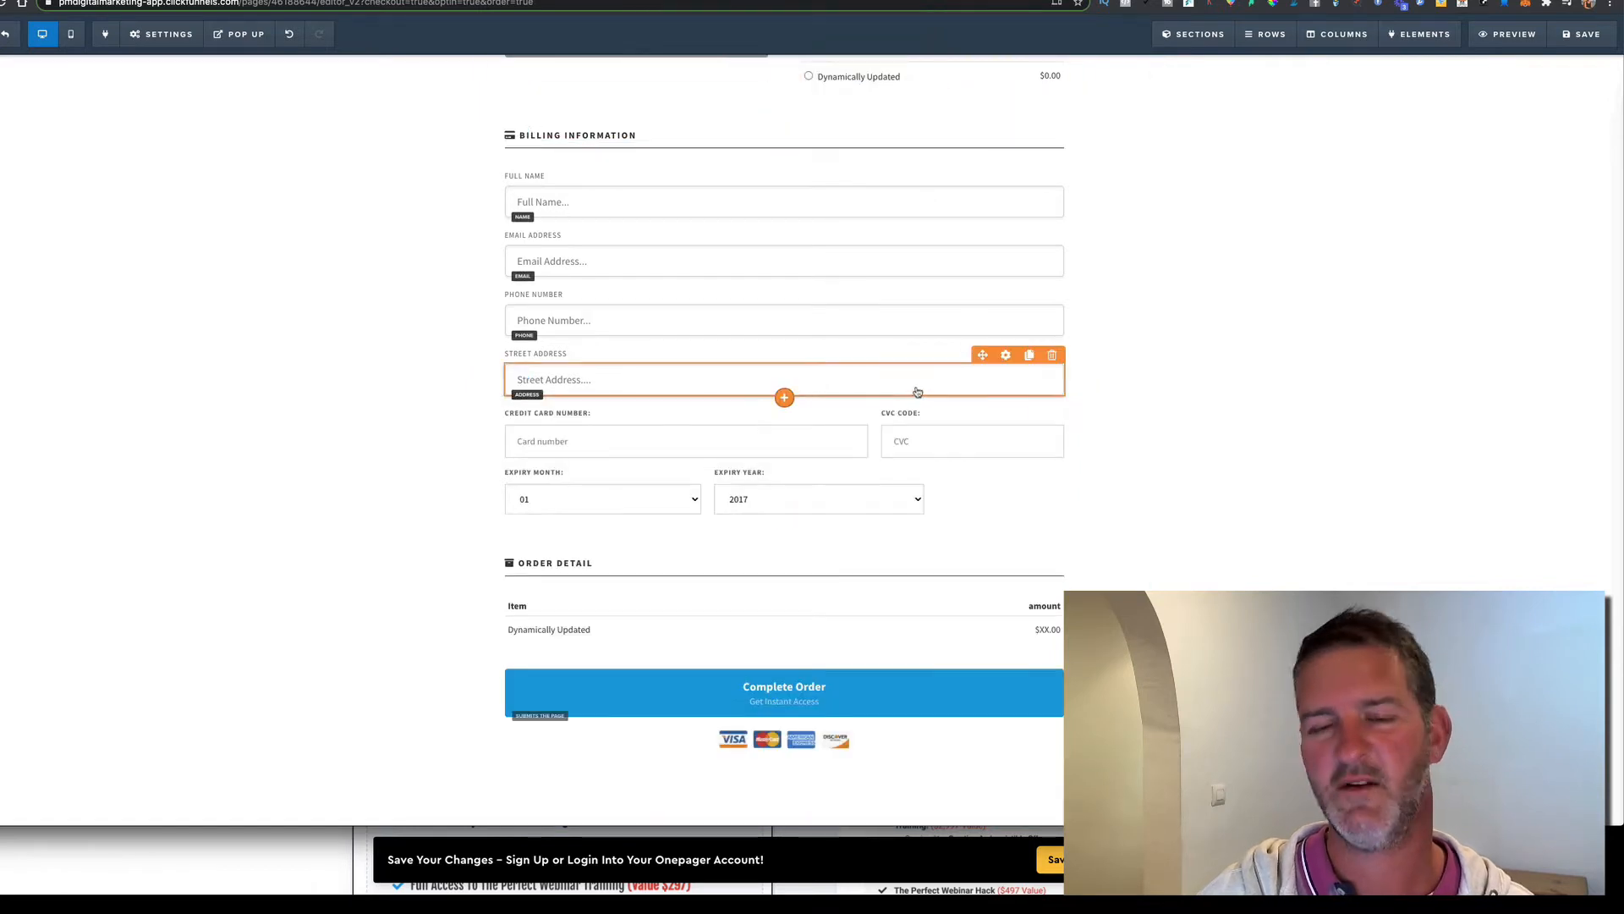
pyautogui.scroll(2, 923, 382)
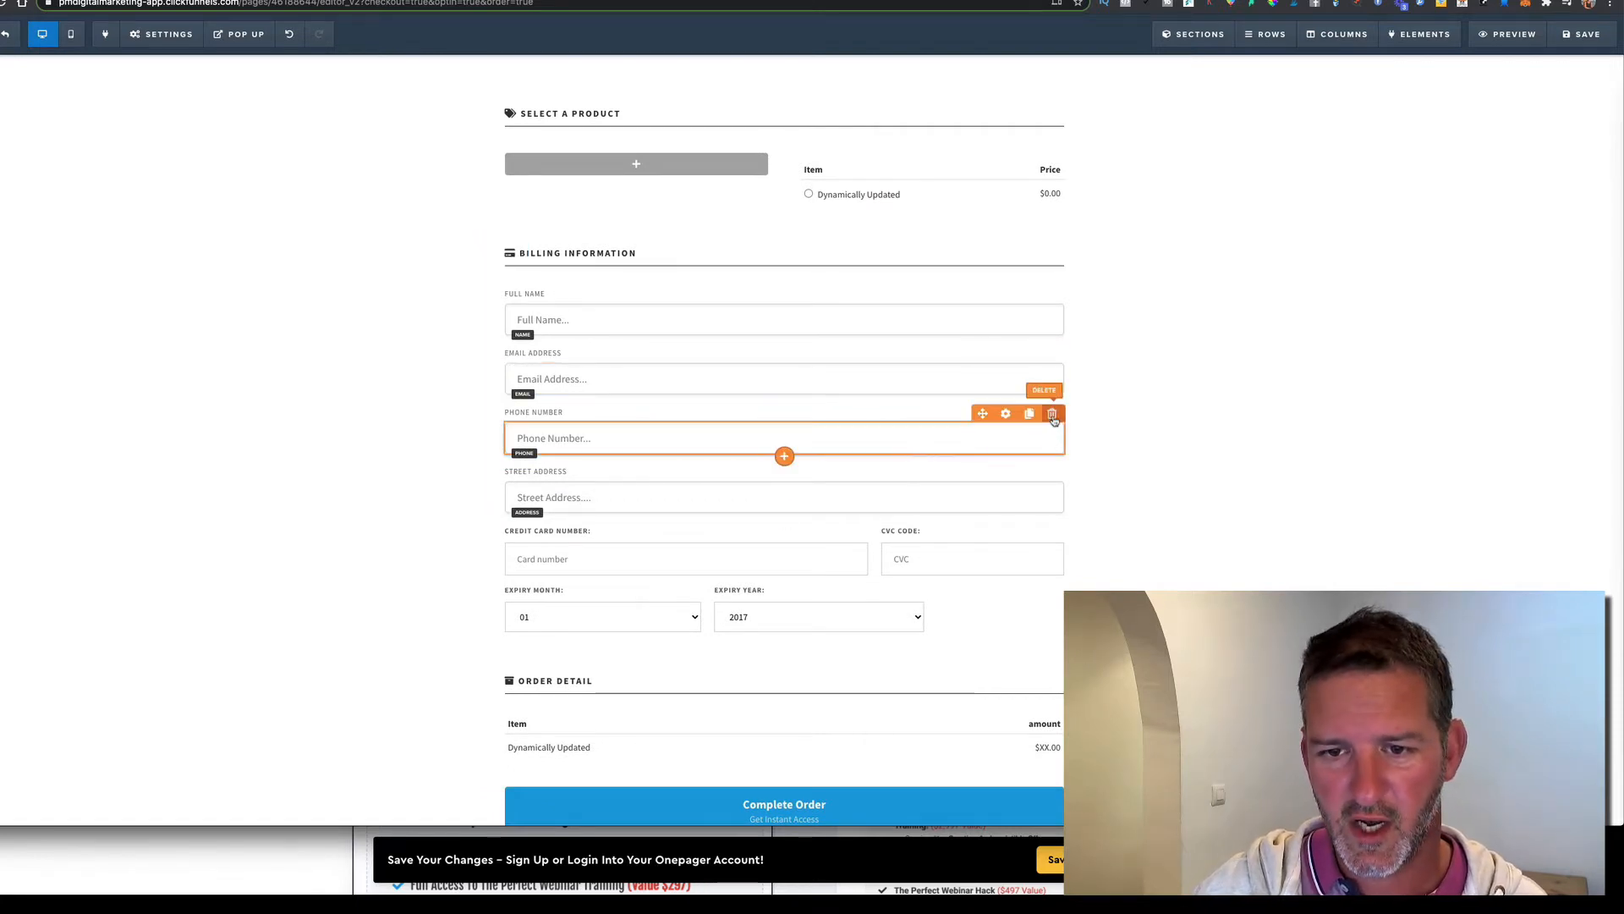
pyautogui.click(1051, 415)
pyautogui.click(890, 81)
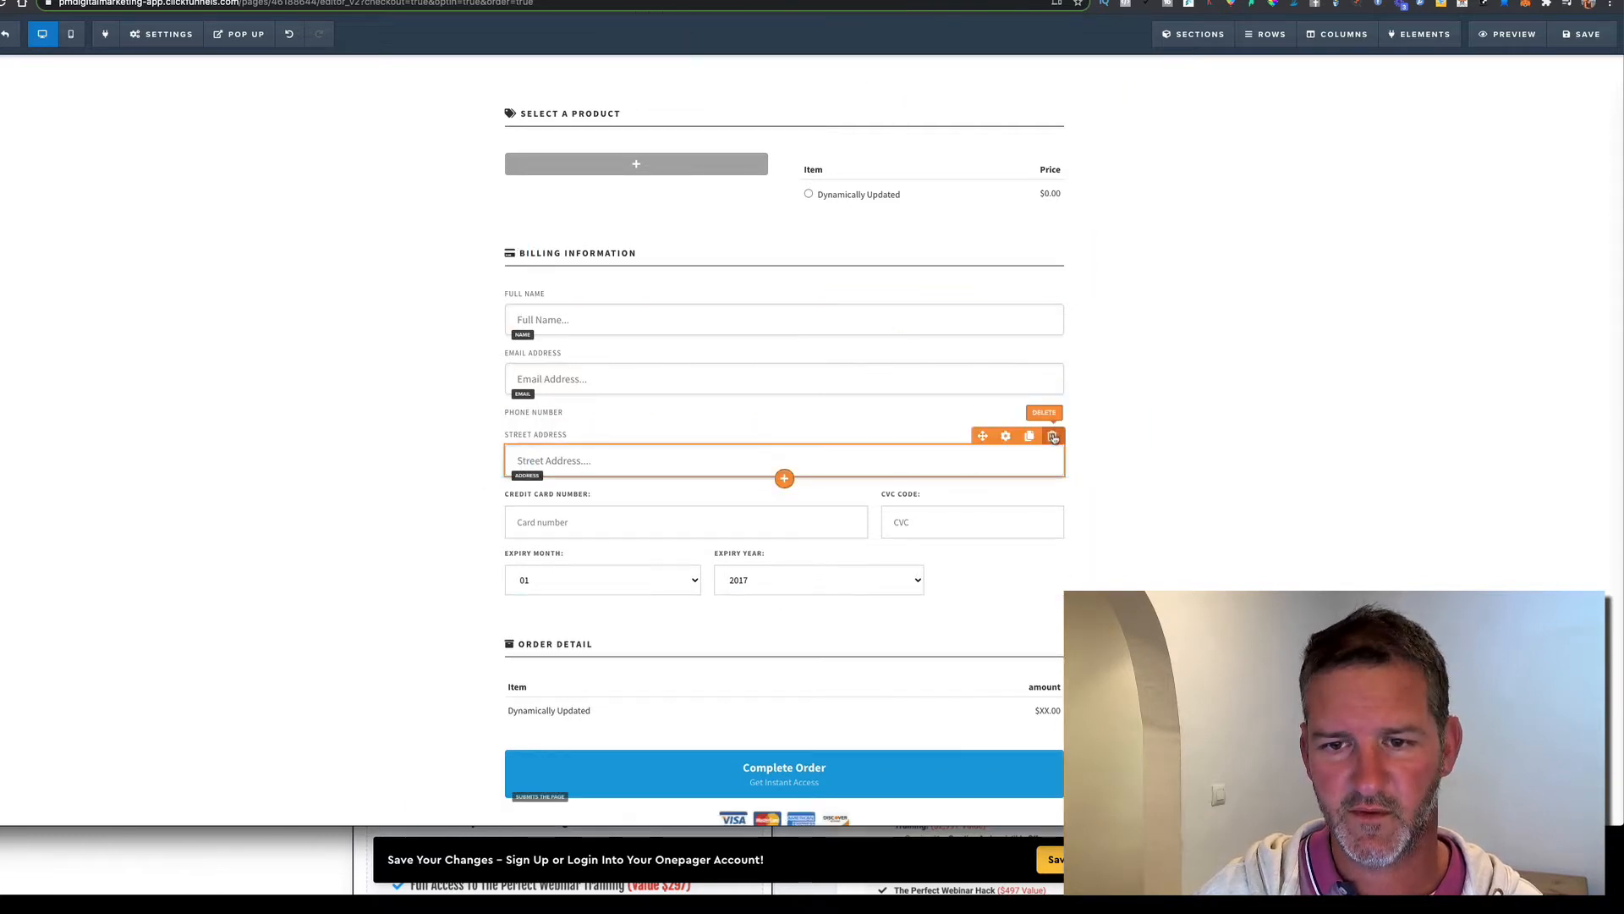
pyautogui.click(1051, 436)
pyautogui.click(897, 75)
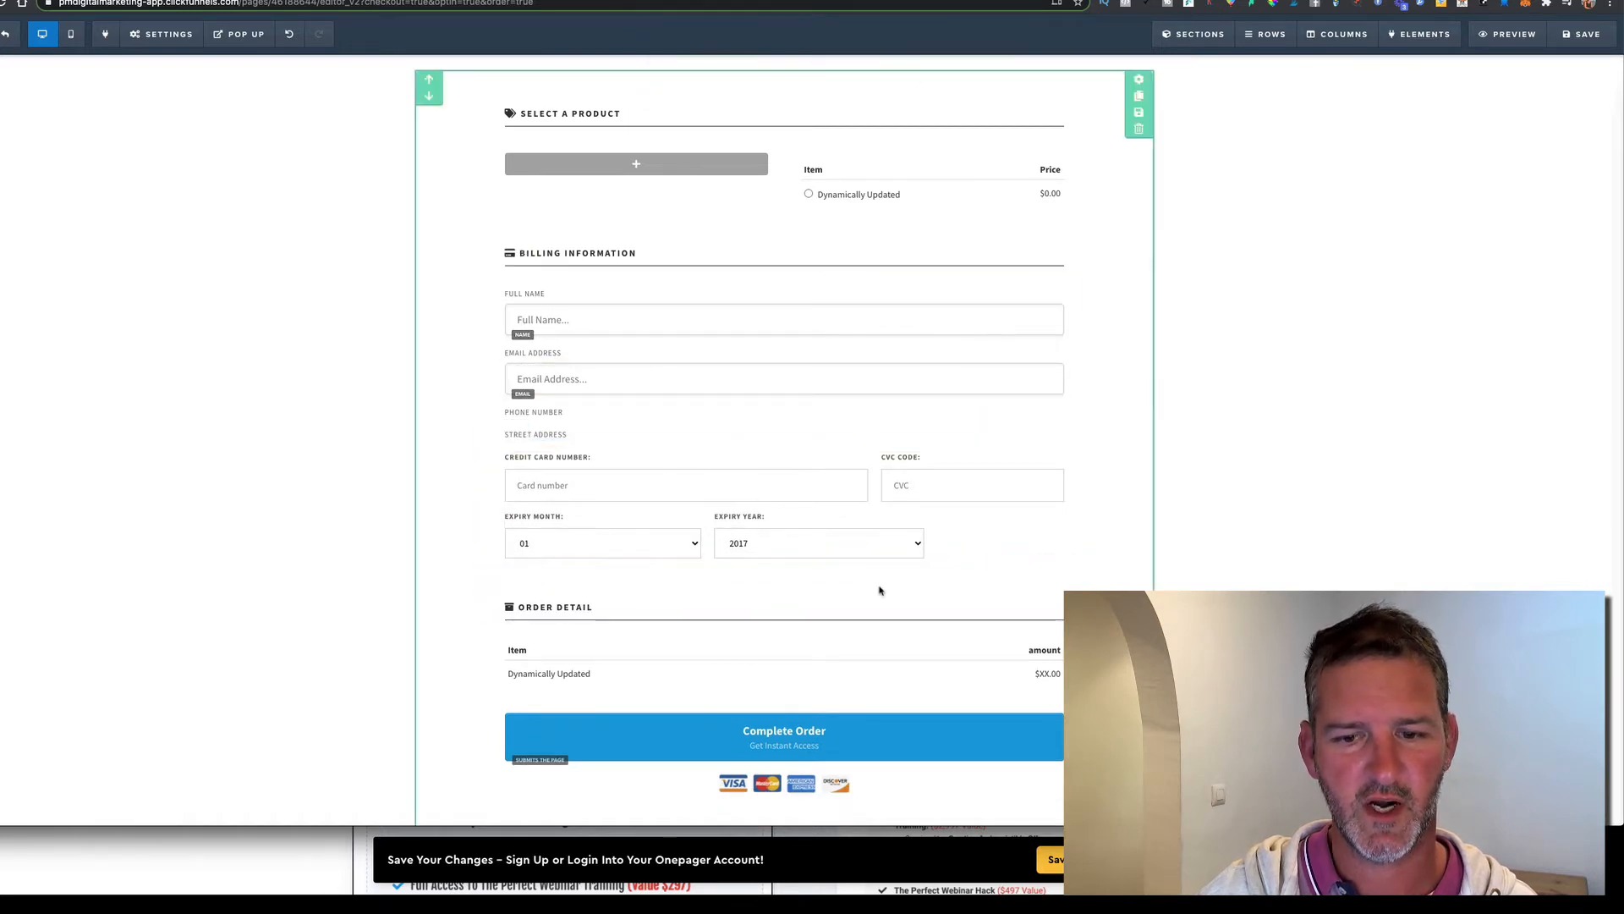
# Change the $10 order page's SEO title to 'ofa product' and save the page
pyautogui.click(1580, 34)
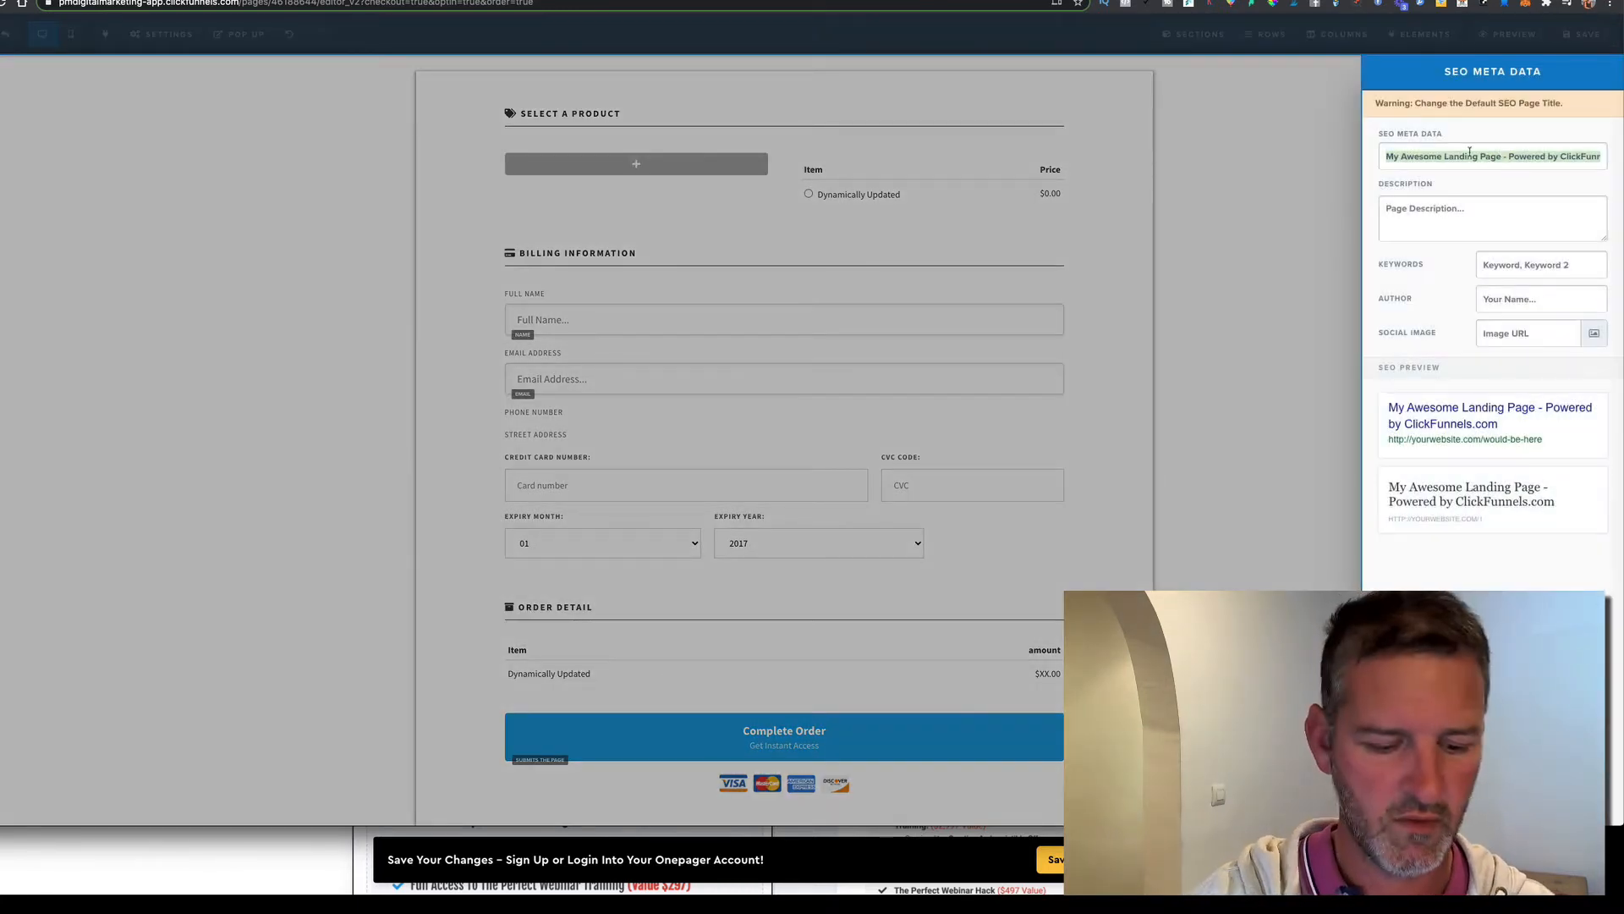
pyautogui.write('OFA')
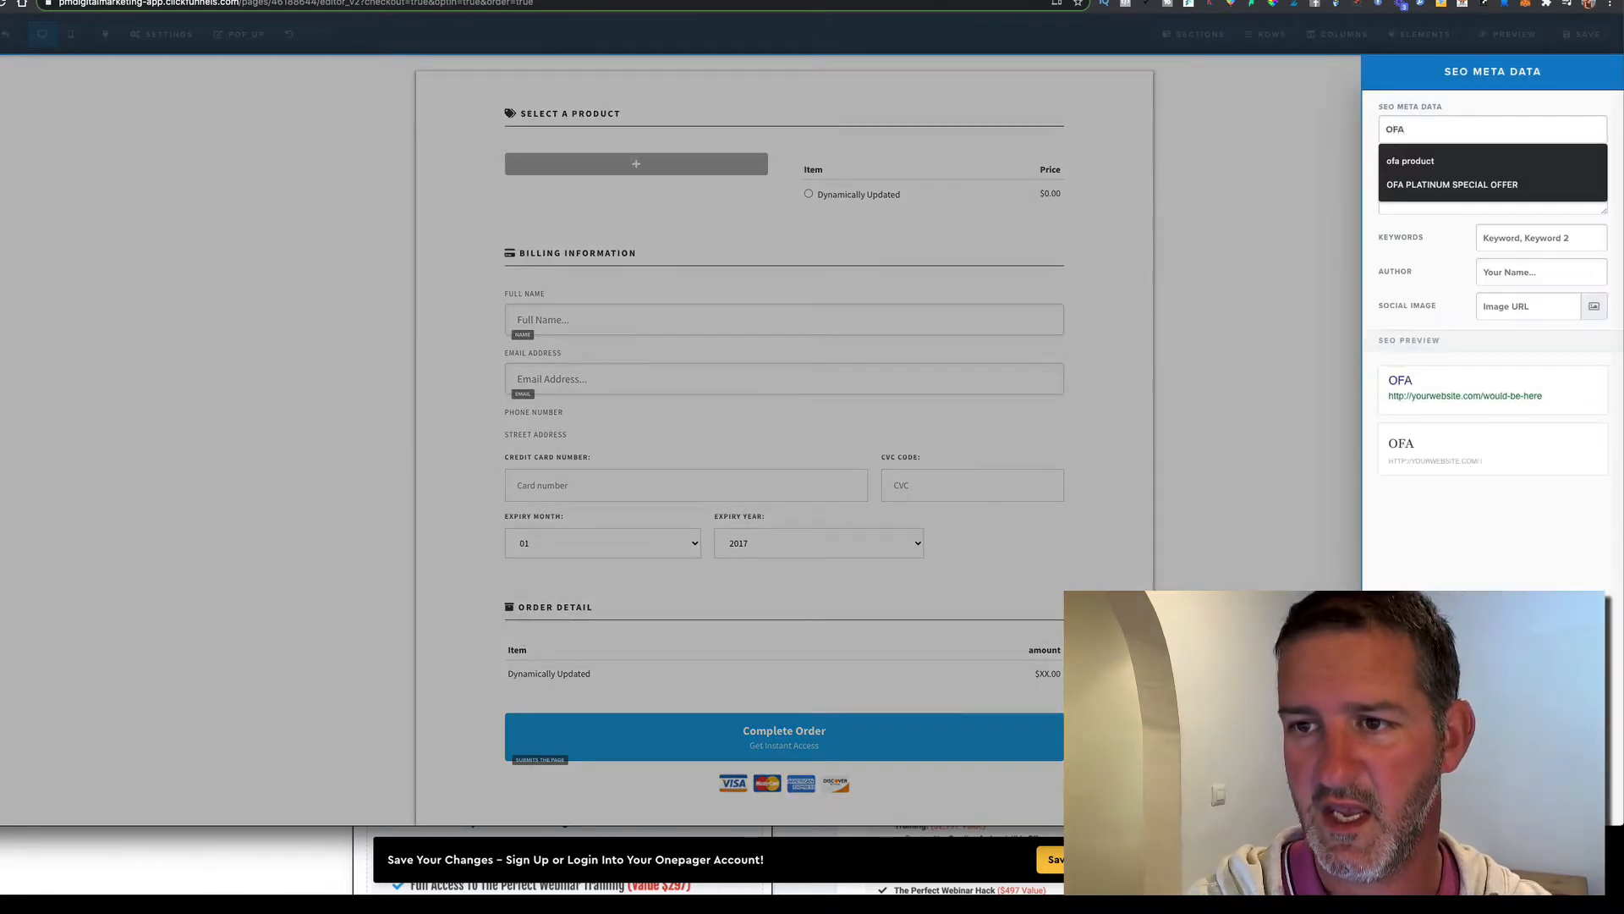
pyautogui.click(1466, 154)
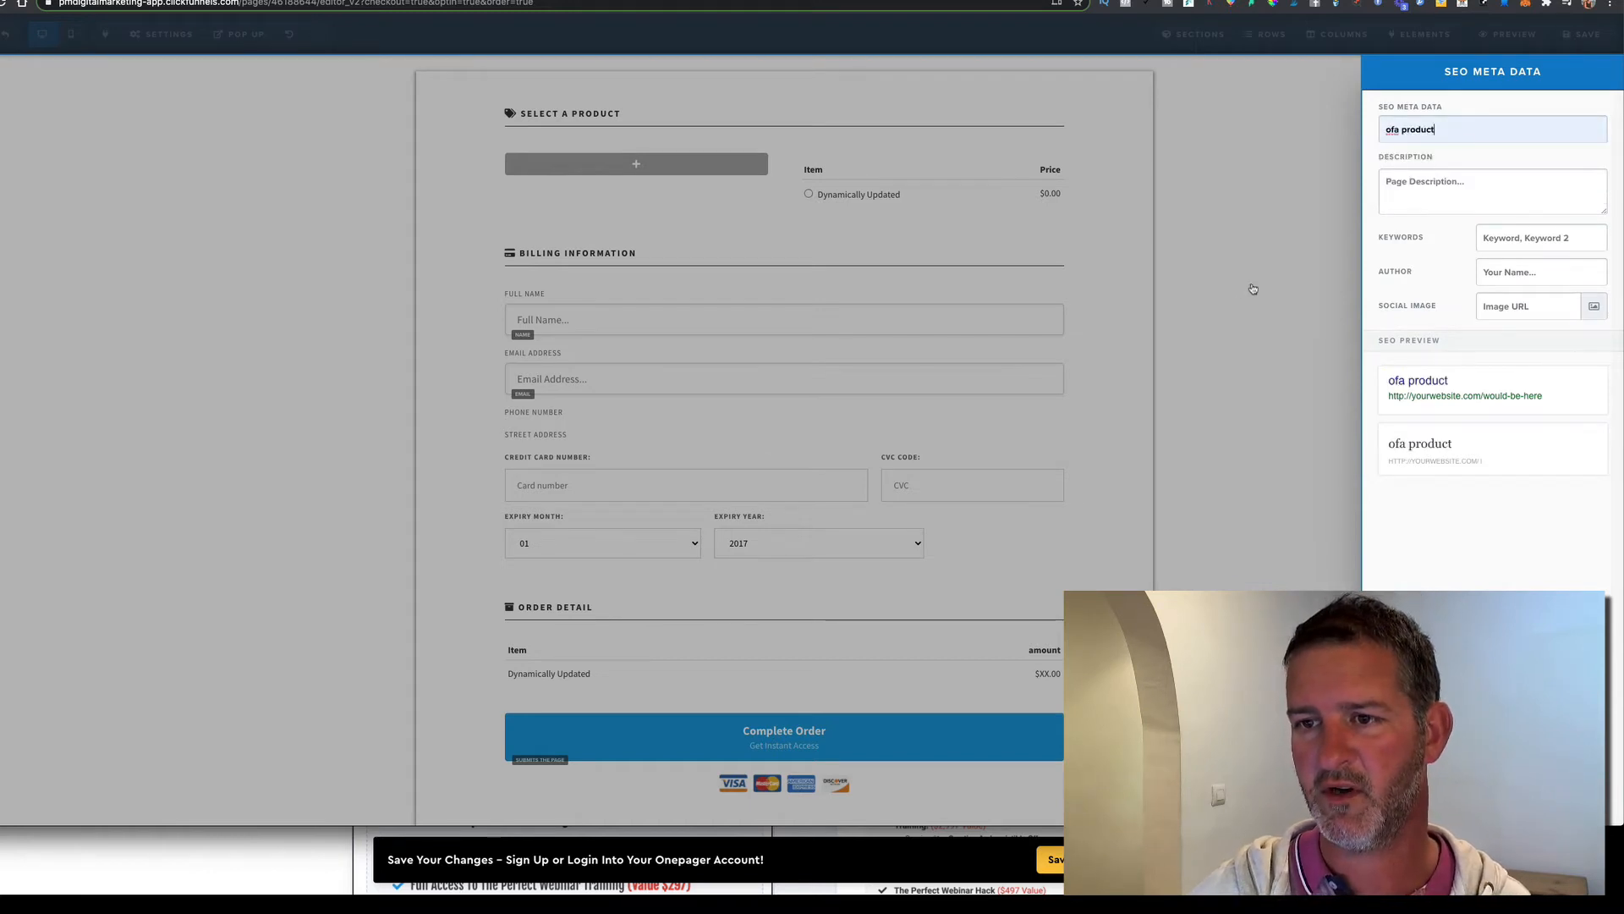
pyautogui.click(1240, 308)
pyautogui.click(1572, 51)
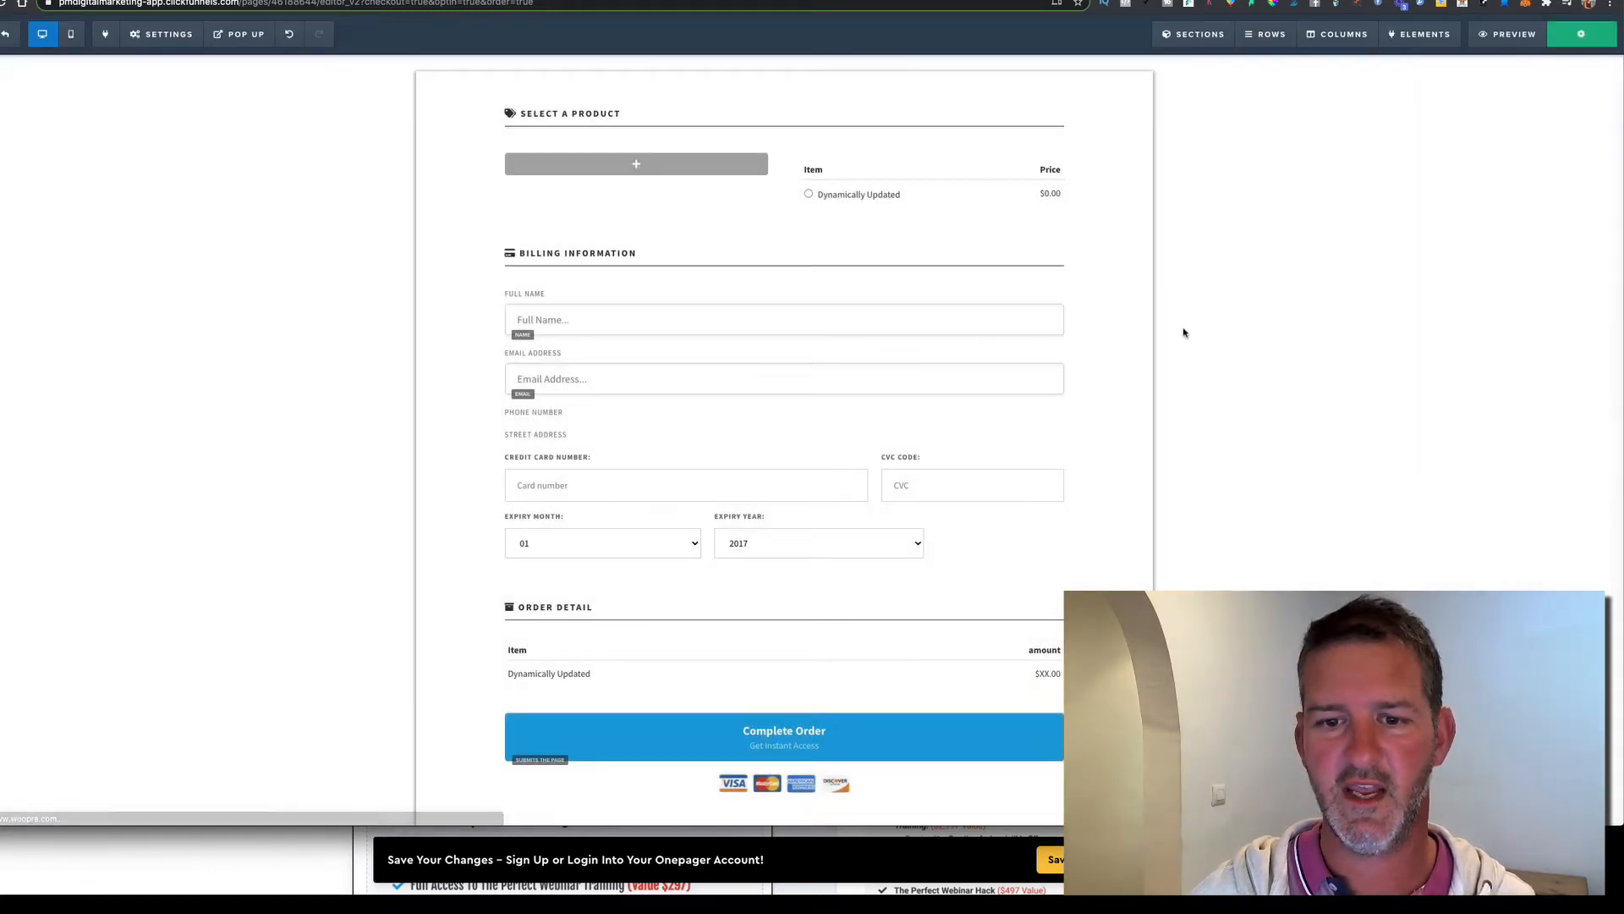
# Review the order page, then leave the editor for the $10 order step overview
pyautogui.scroll(15, 1176, 330)
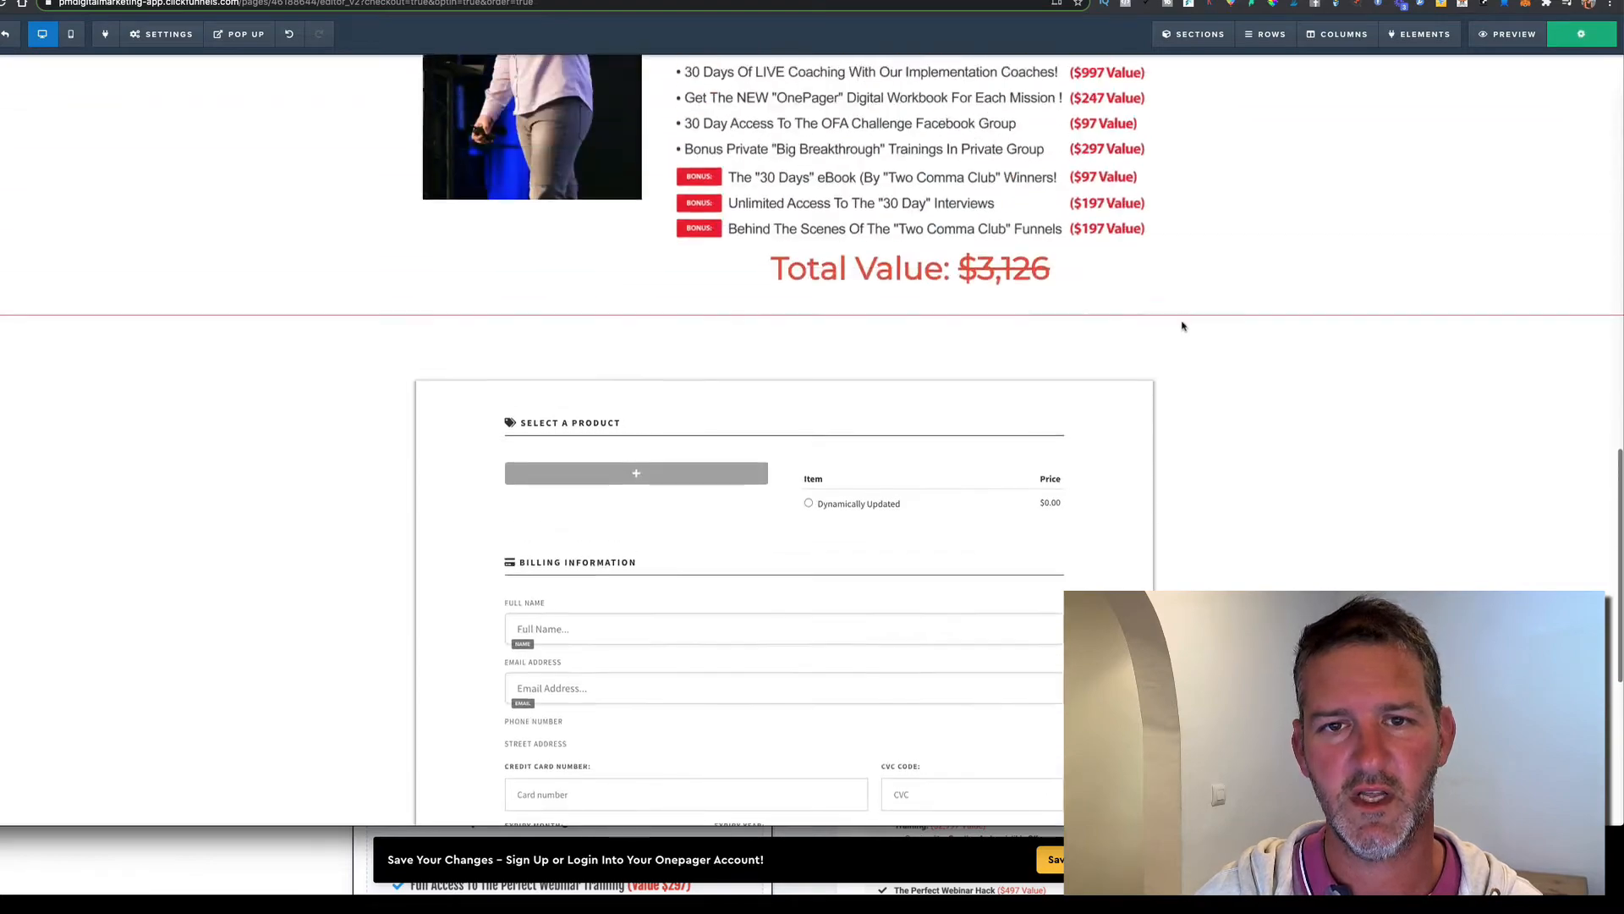
pyautogui.scroll(-12, 1200, 371)
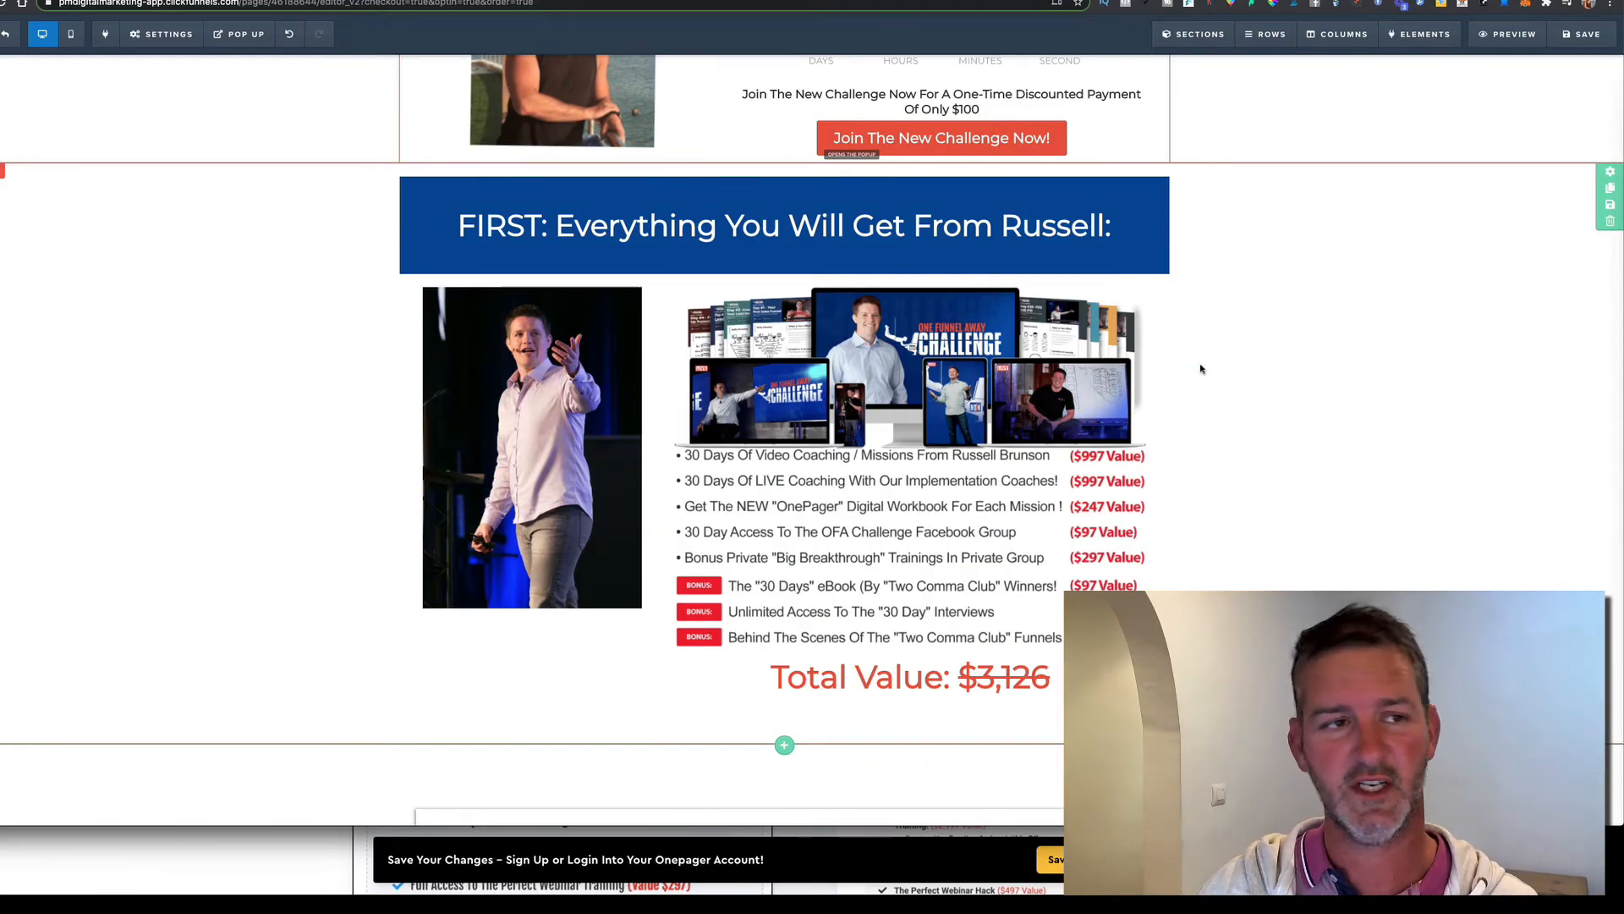
pyautogui.scroll(-8, 1200, 369)
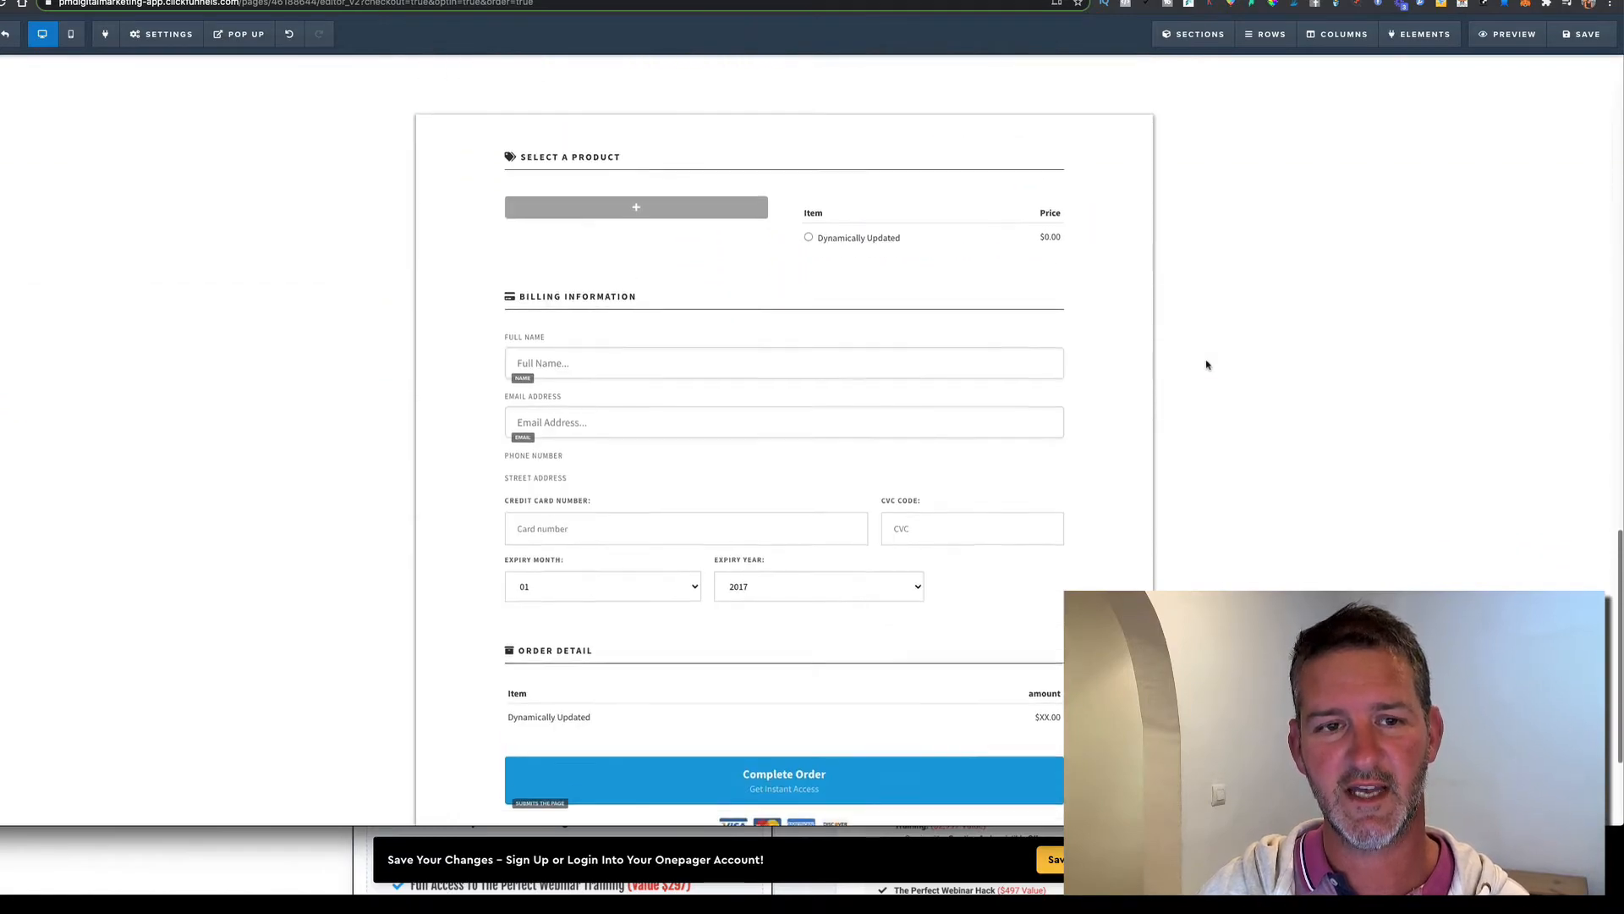
pyautogui.scroll(10, 1207, 365)
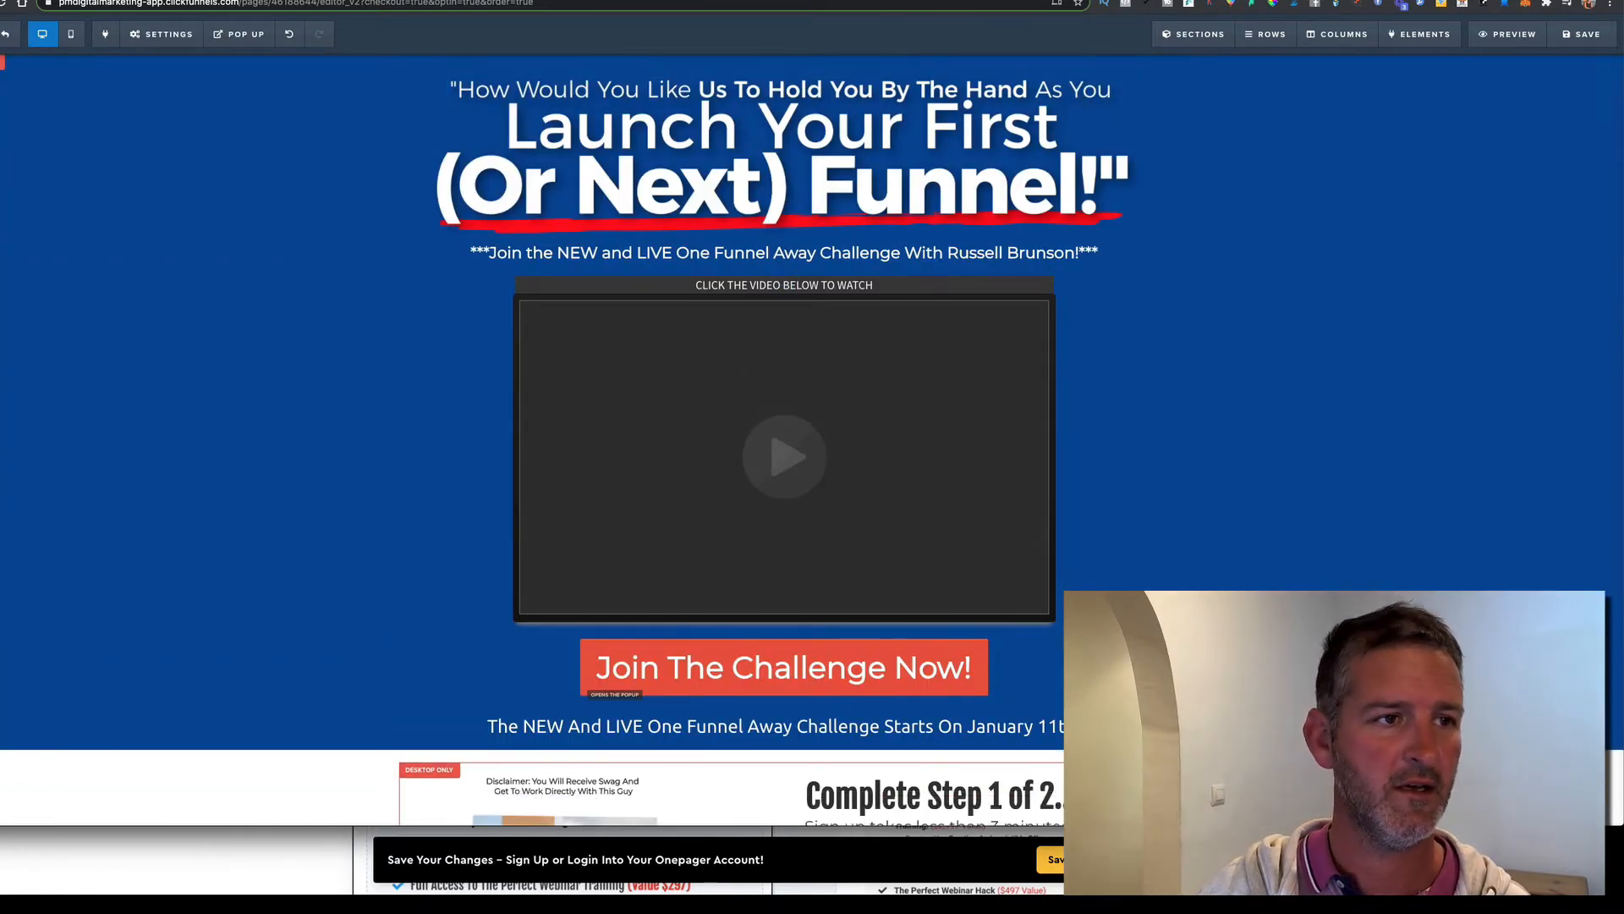
pyautogui.click(10, 37)
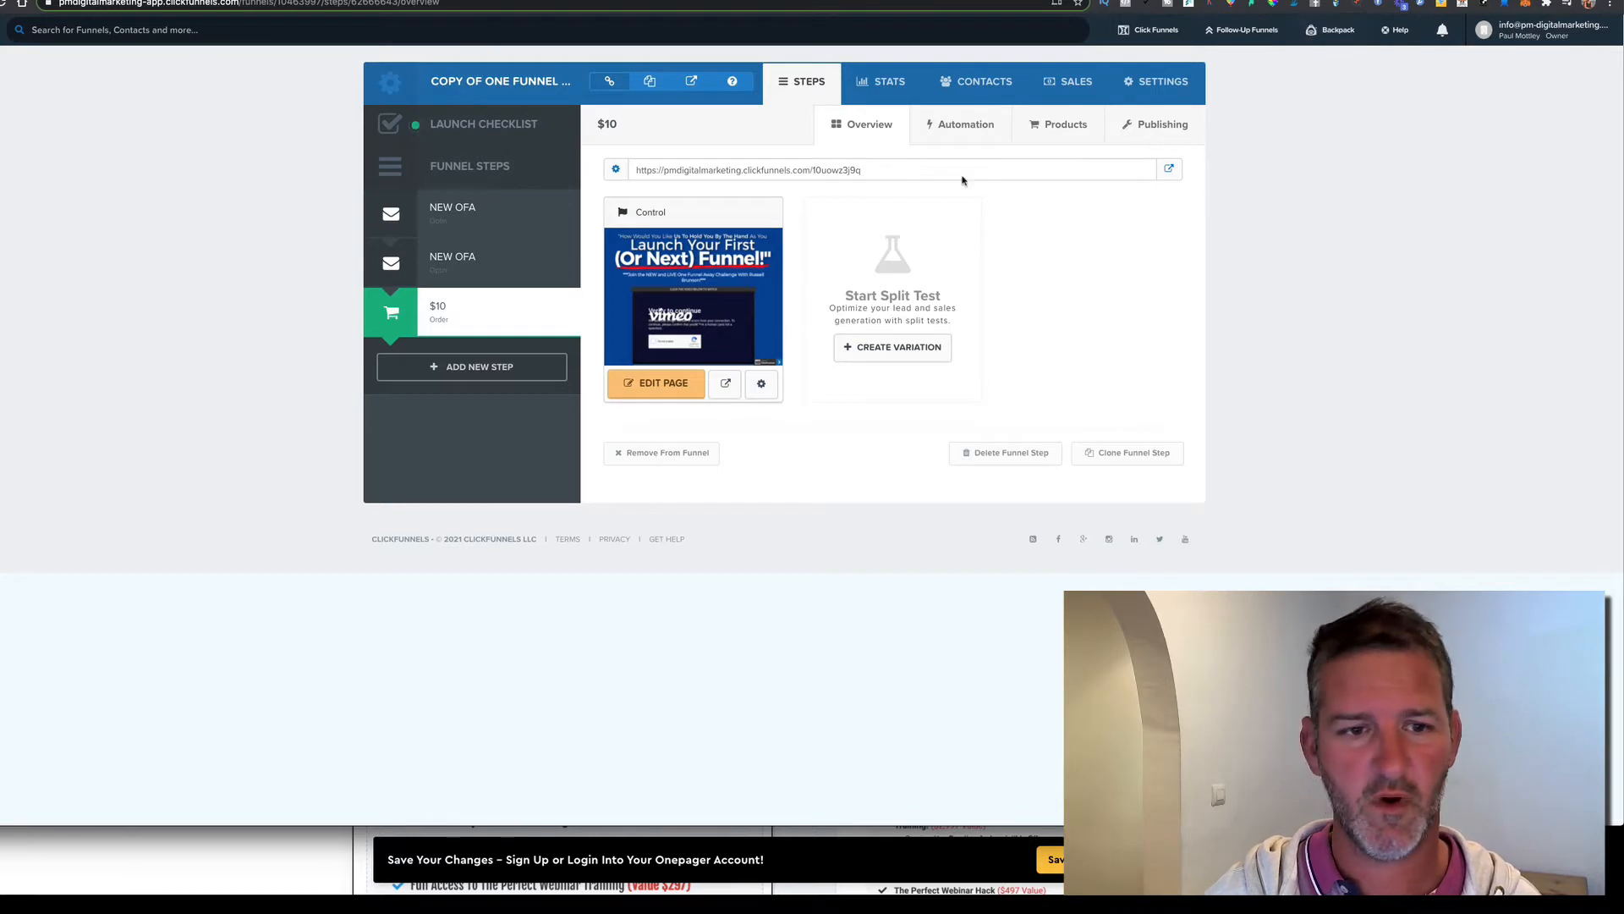
# Create a new funnel step named test12
pyautogui.click(471, 372)
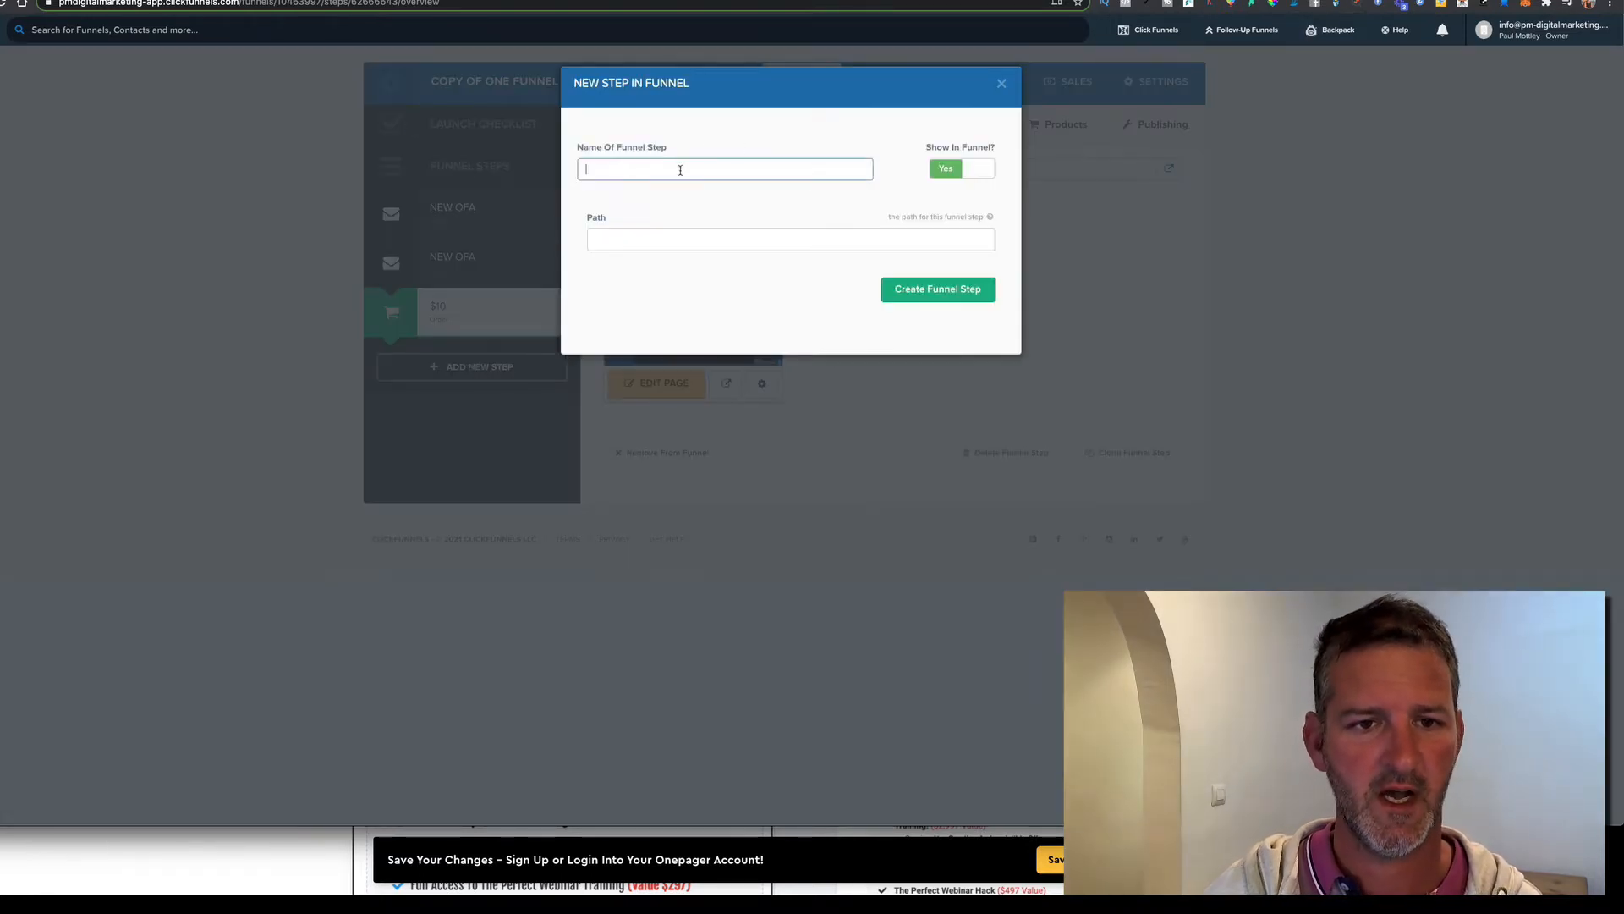
pyautogui.write('tes')
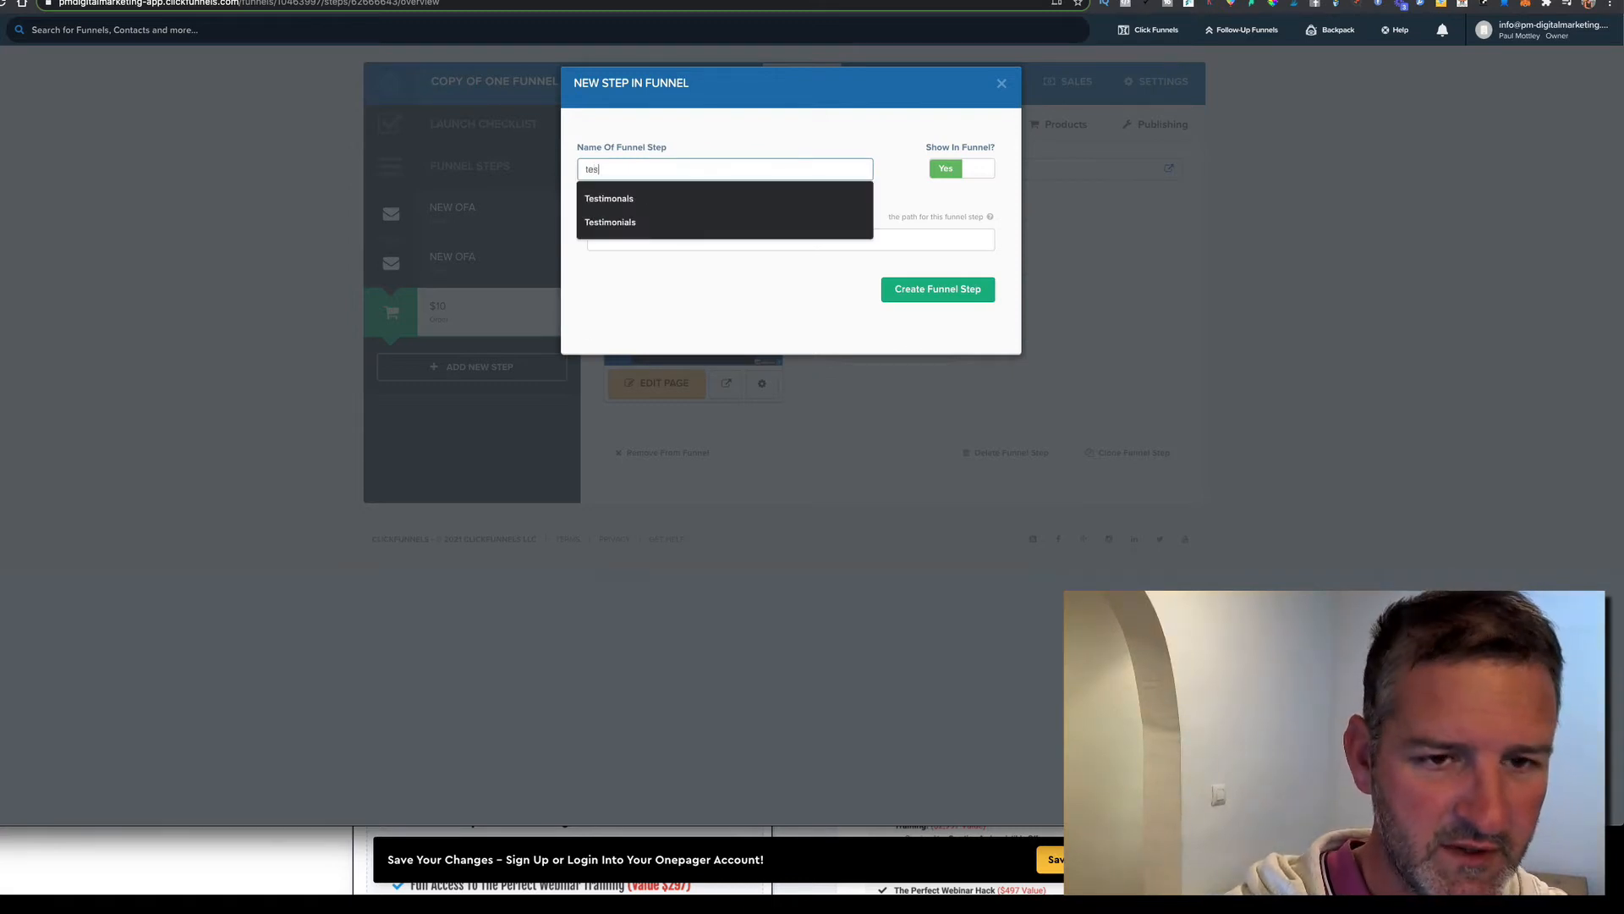
pyautogui.write('t12')
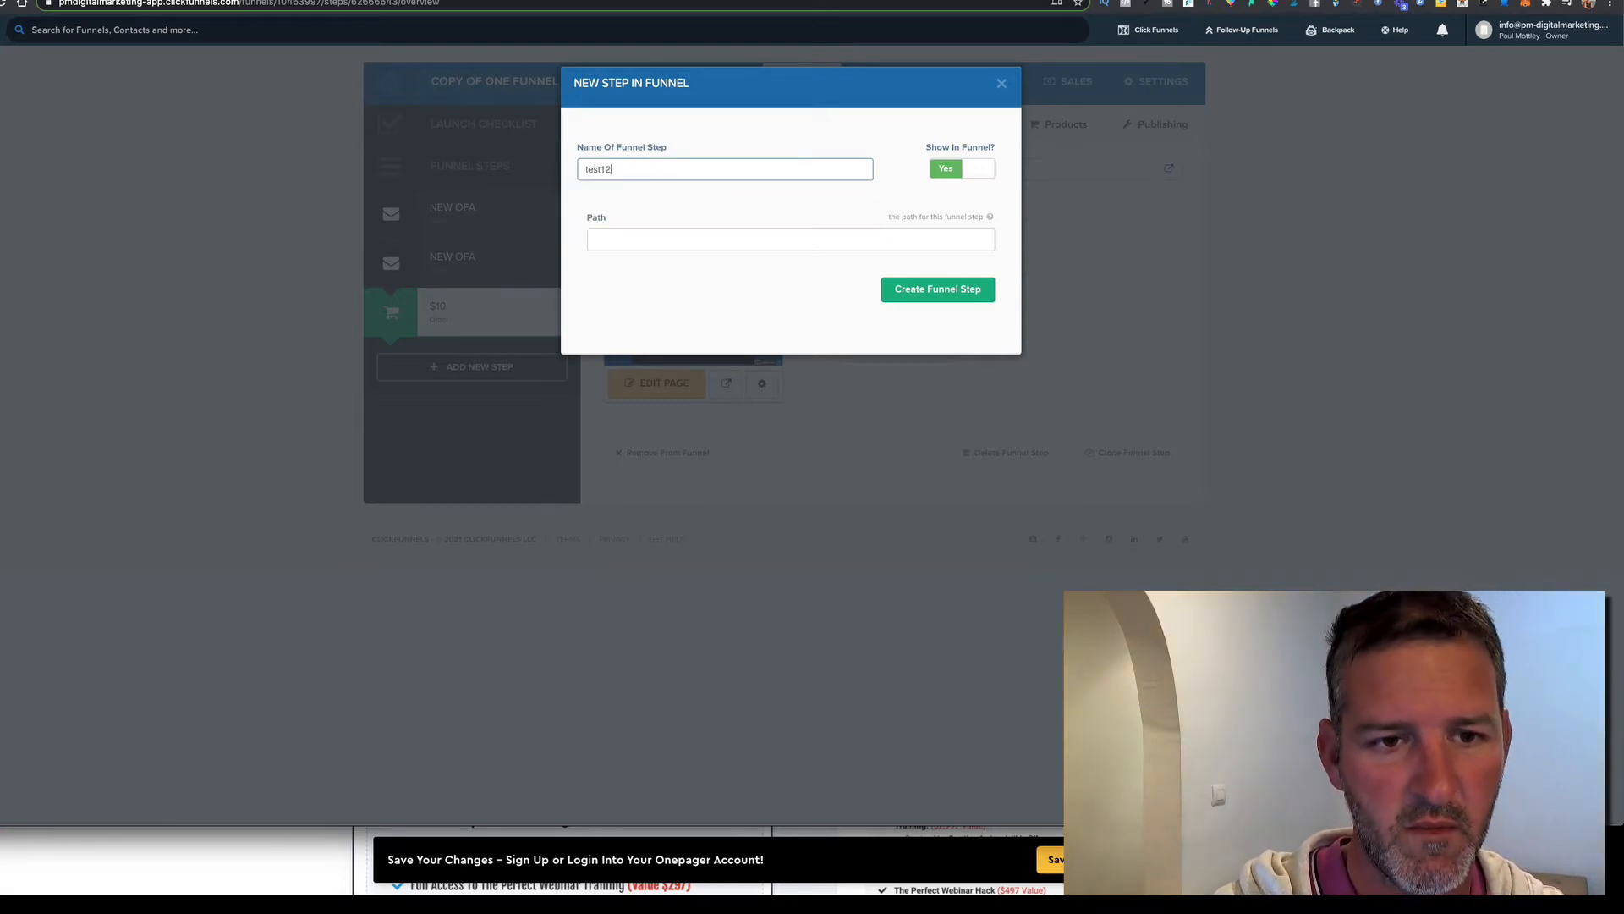
pyautogui.press('Tab')
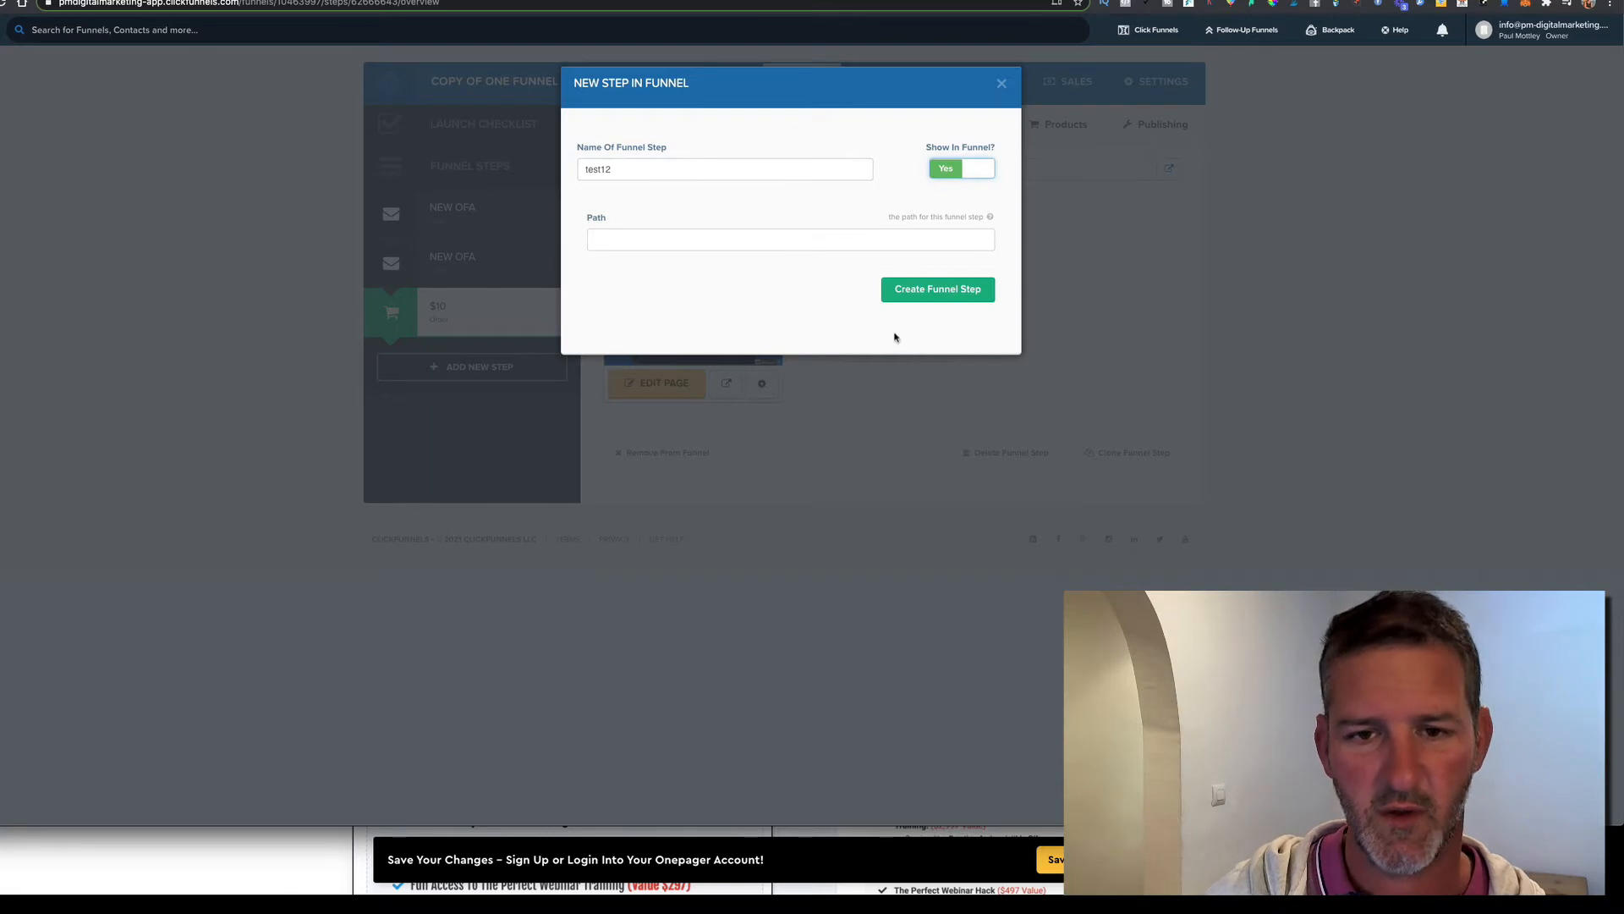
pyautogui.click(941, 290)
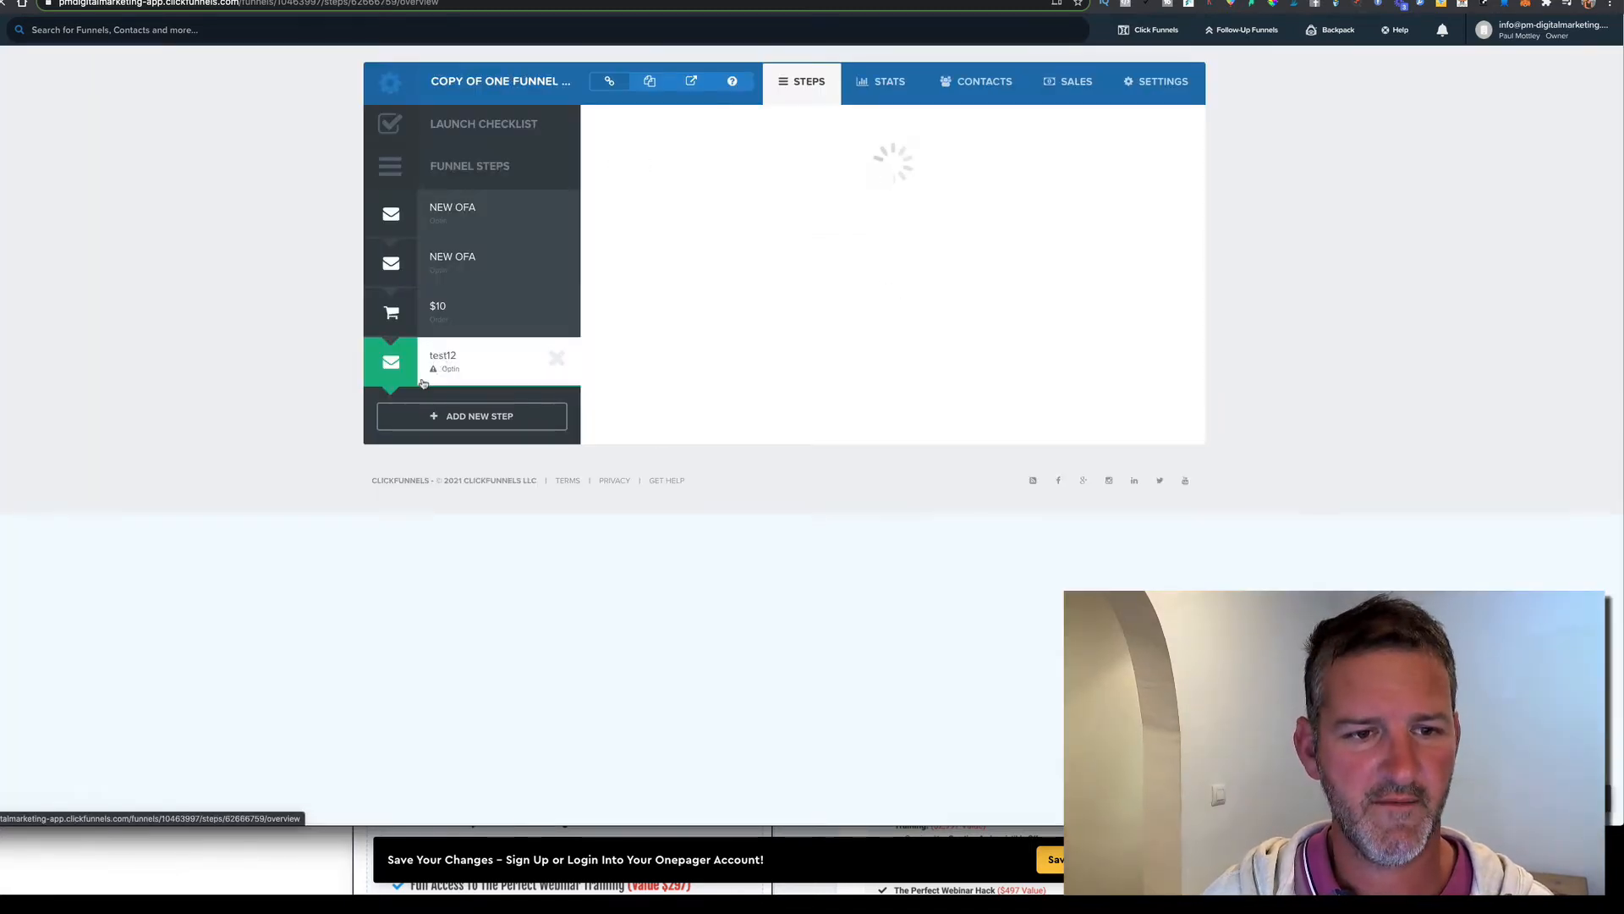
# Filter Email Optin templates by the 'blank' tag and build test12 from Optin Blank Start
pyautogui.click(683, 123)
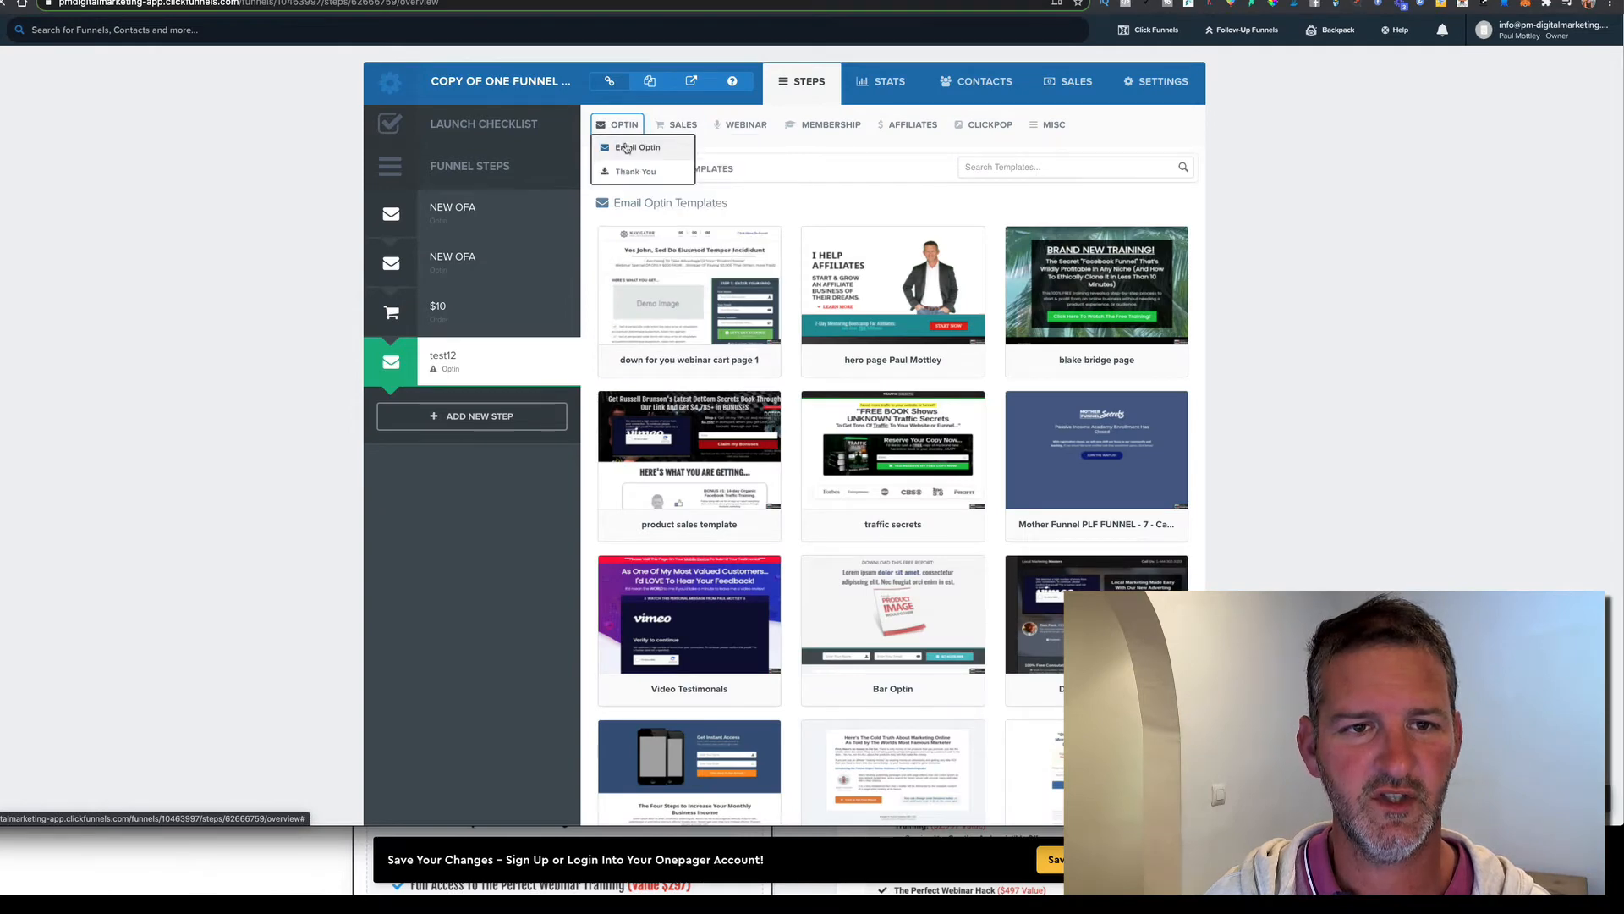
pyautogui.click(632, 148)
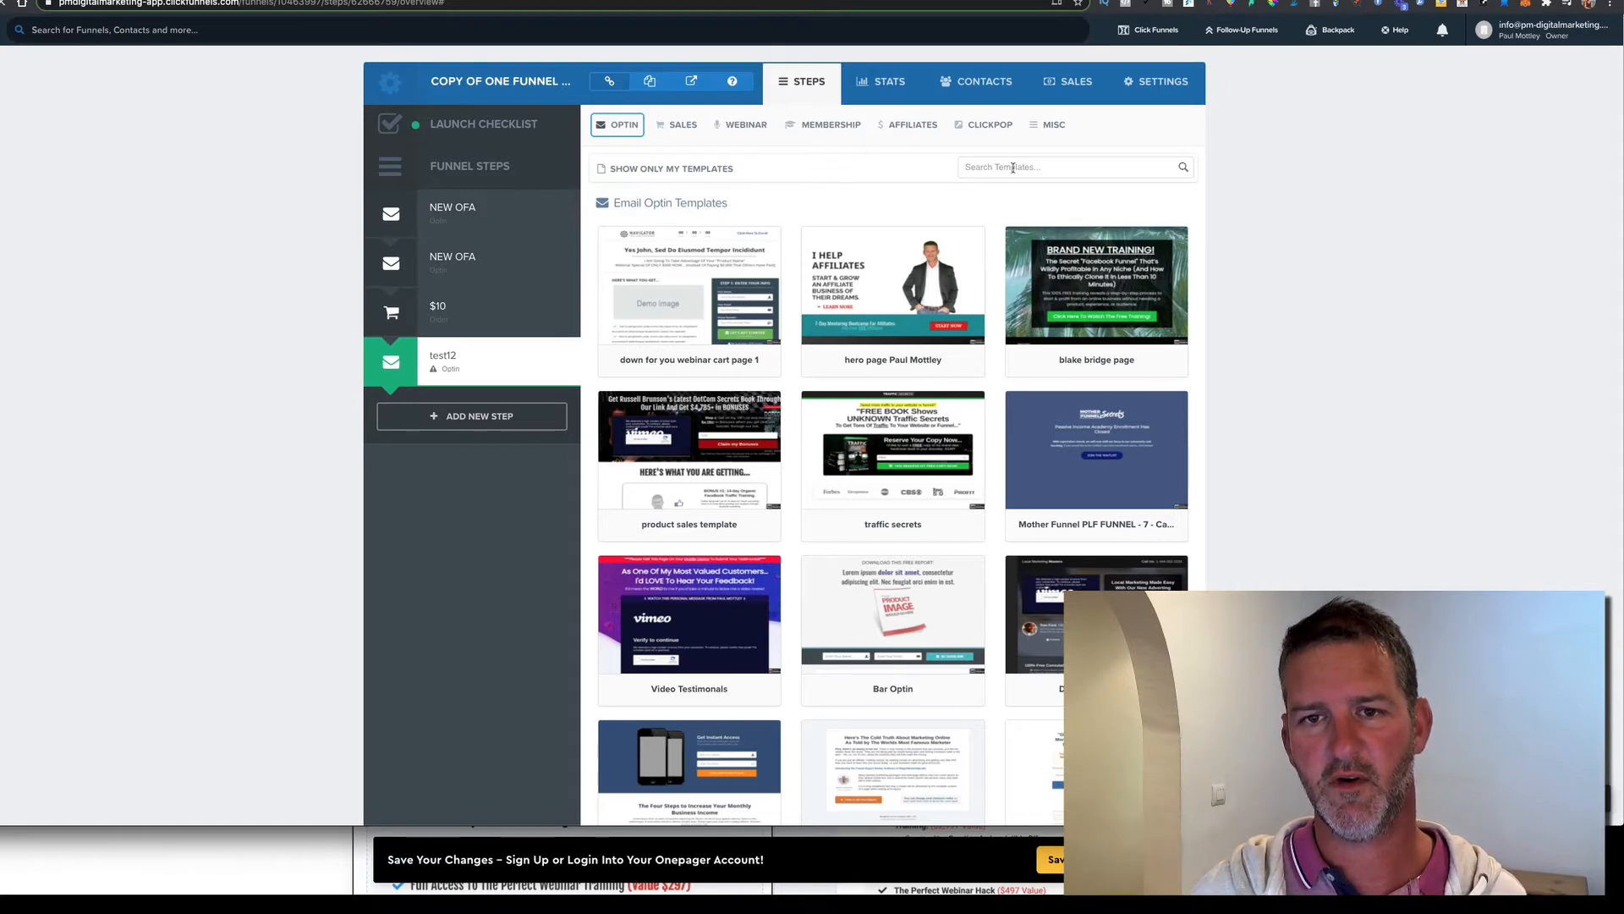
pyautogui.click(1014, 169)
pyautogui.write('bl')
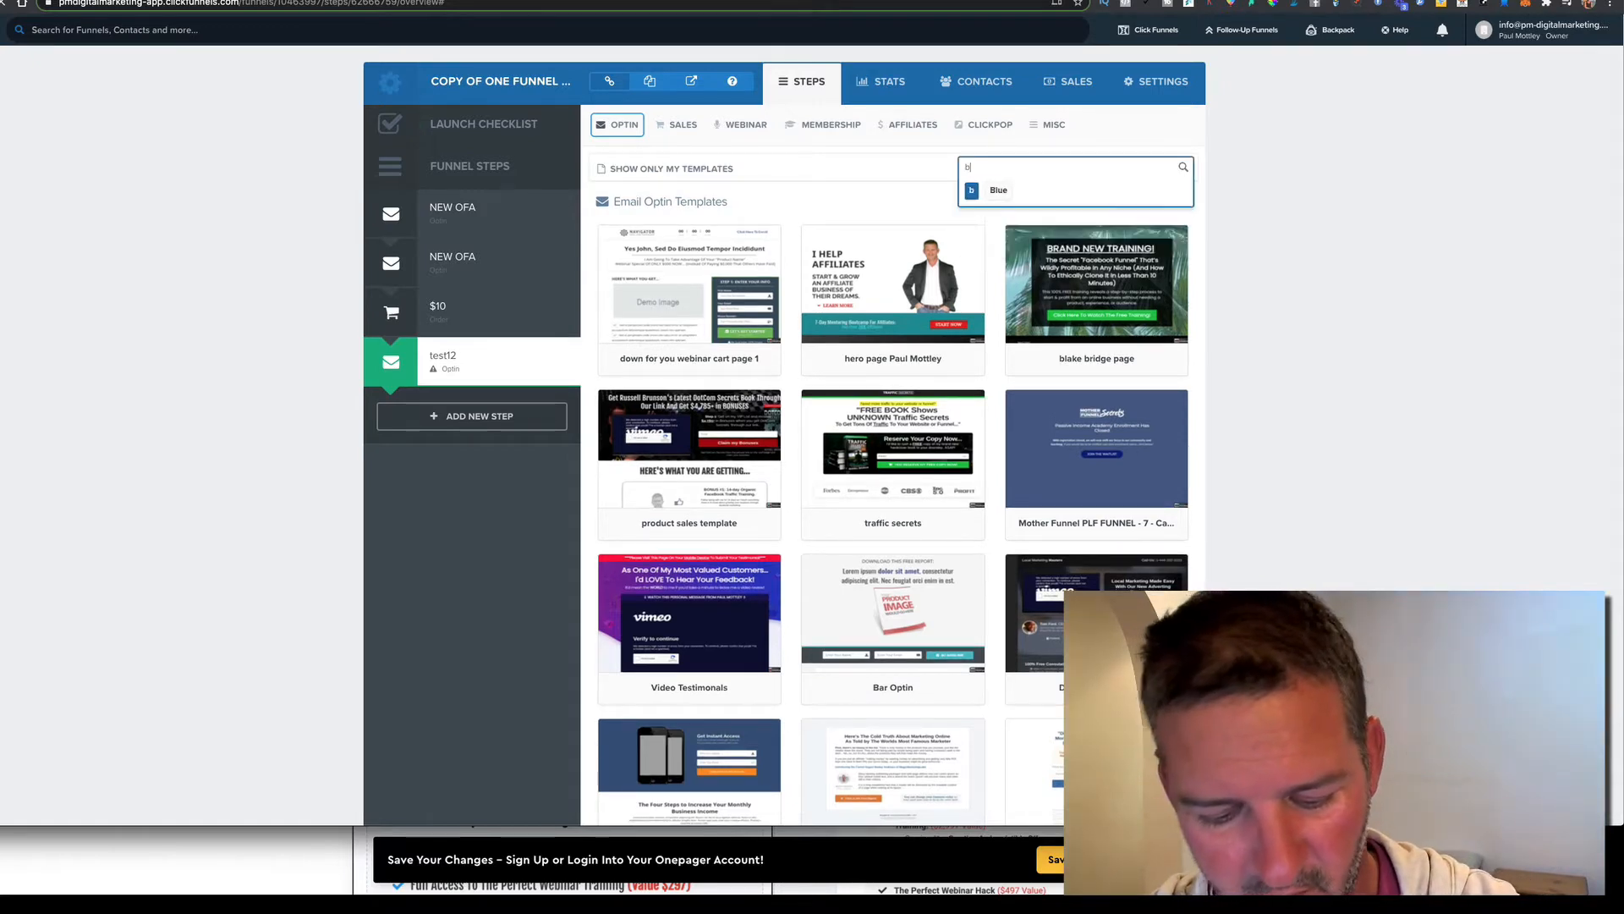
pyautogui.write('ank')
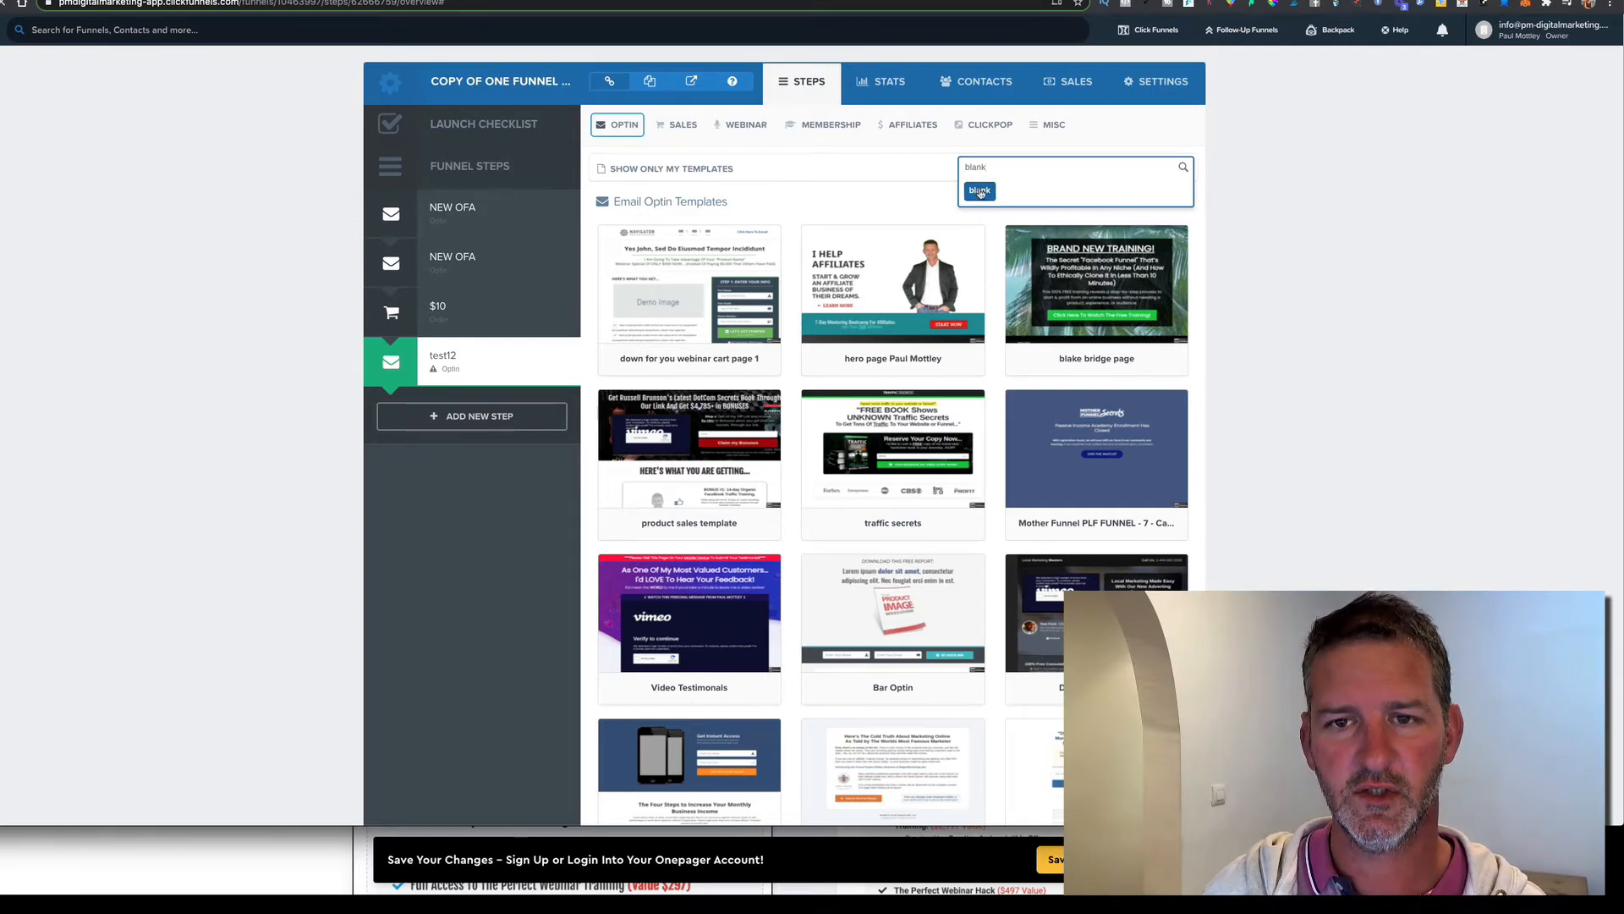
pyautogui.click(981, 193)
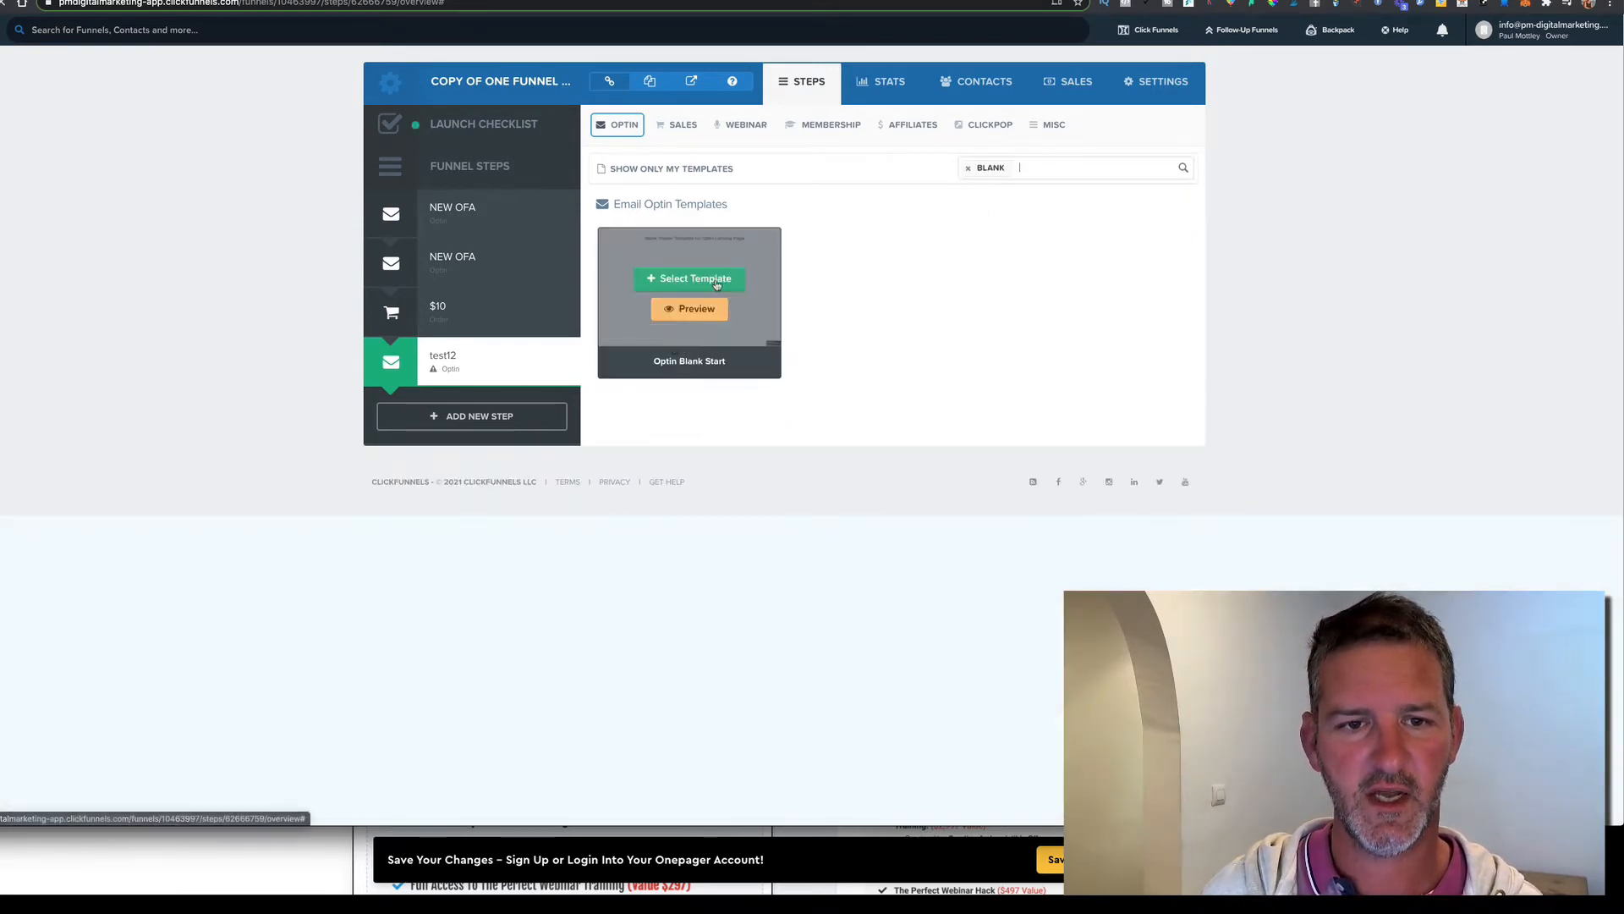
pyautogui.click(716, 283)
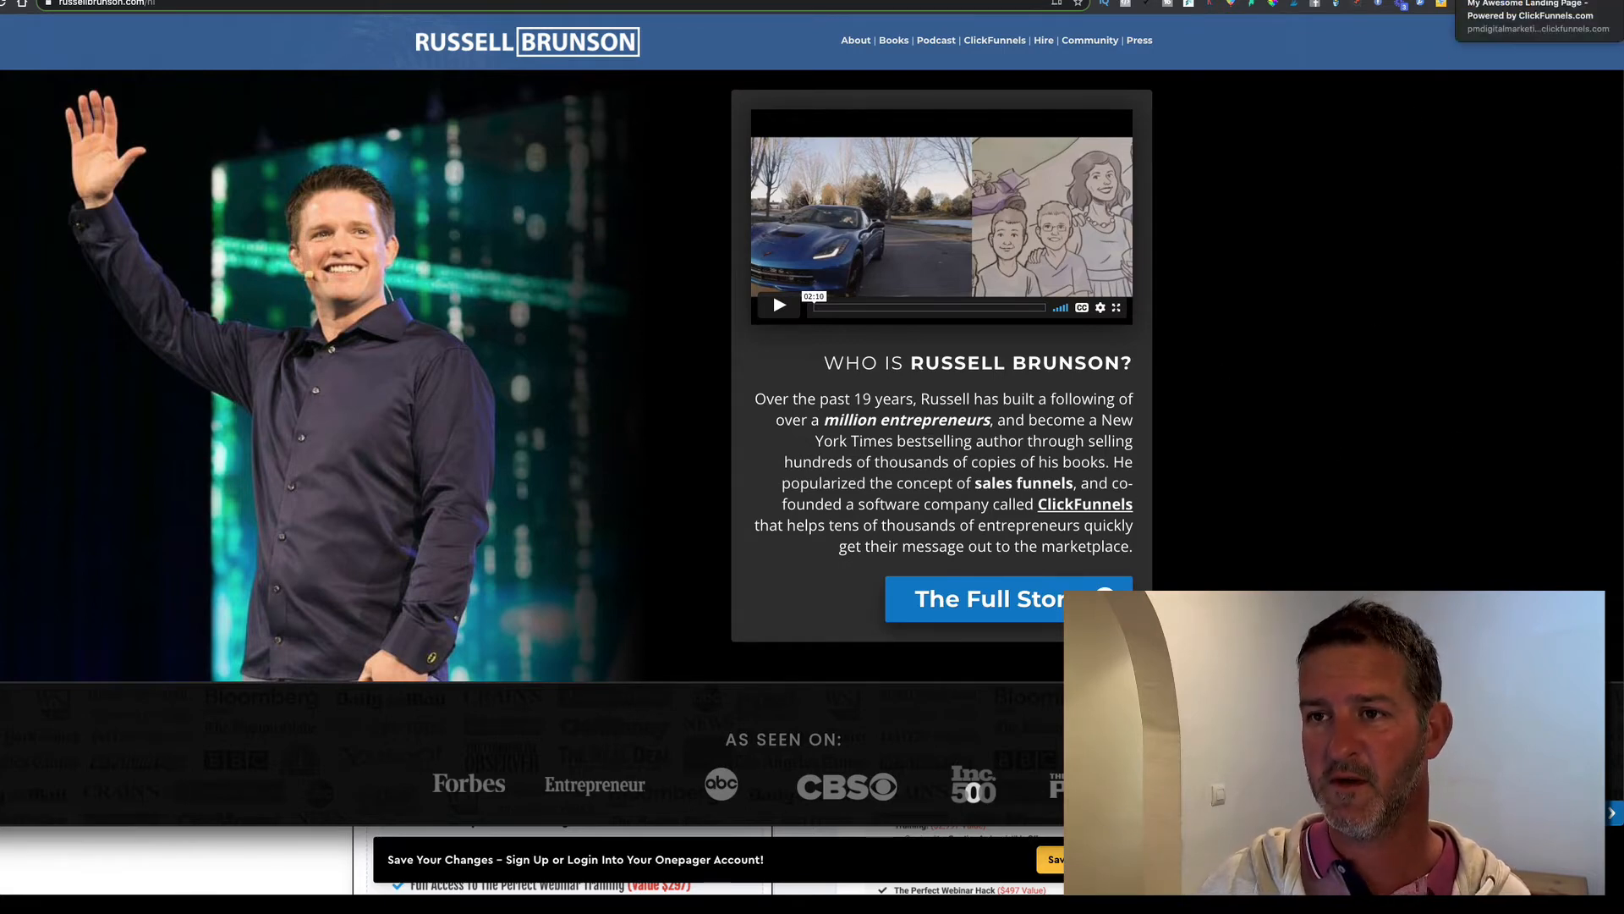
# Switch to the reference landing page tab and look over its design
pyautogui.click(1476, 0)
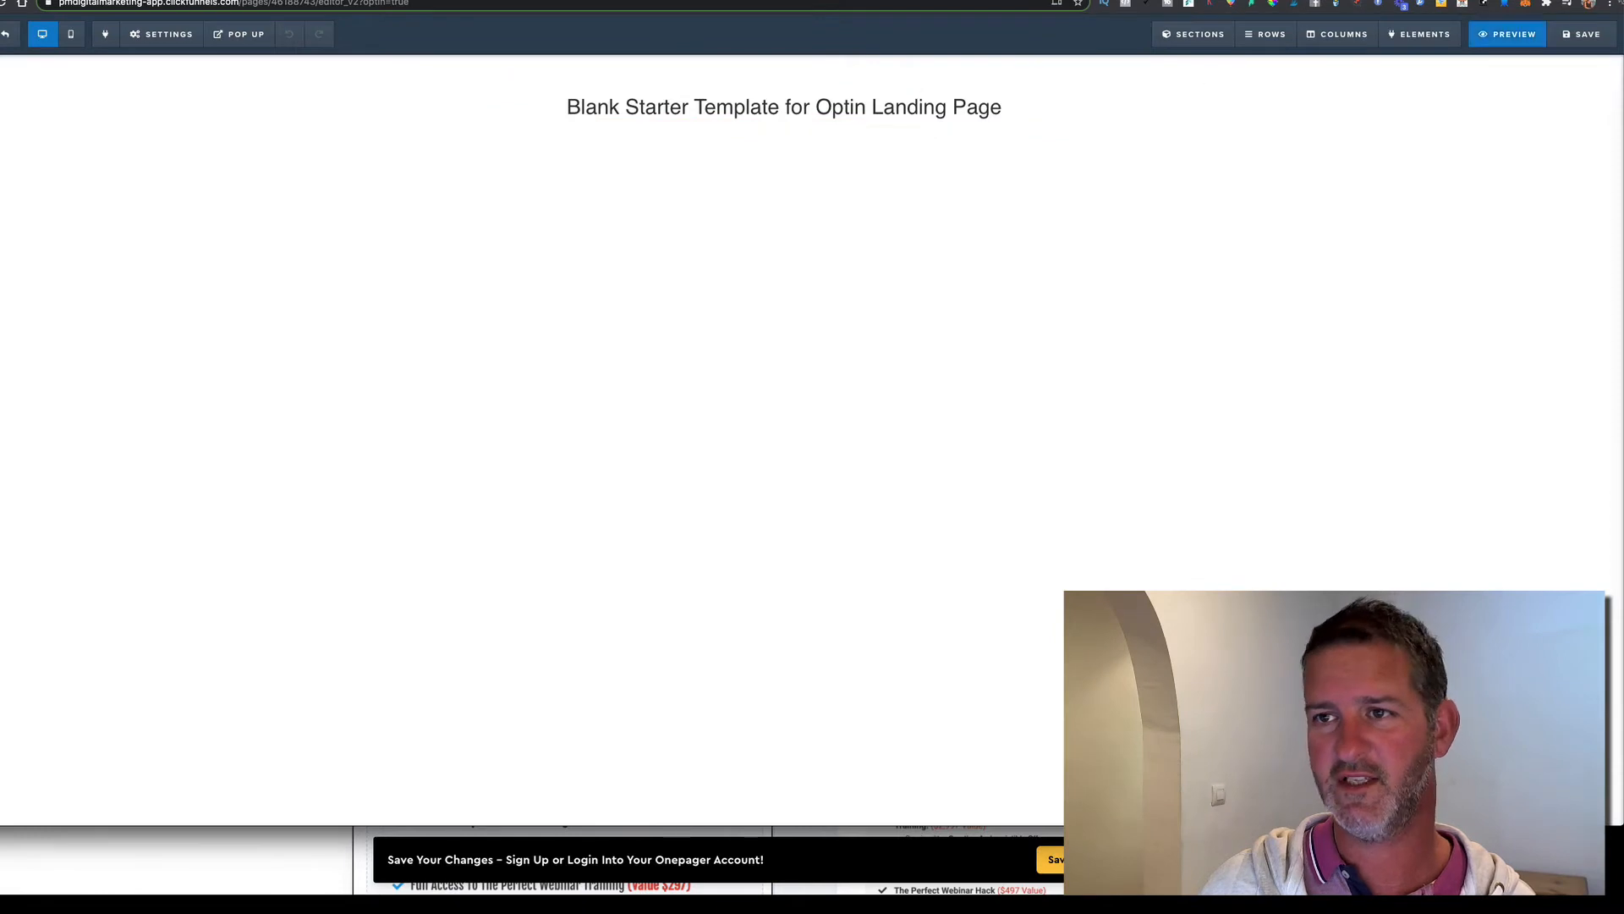
pyautogui.click(1531, 0)
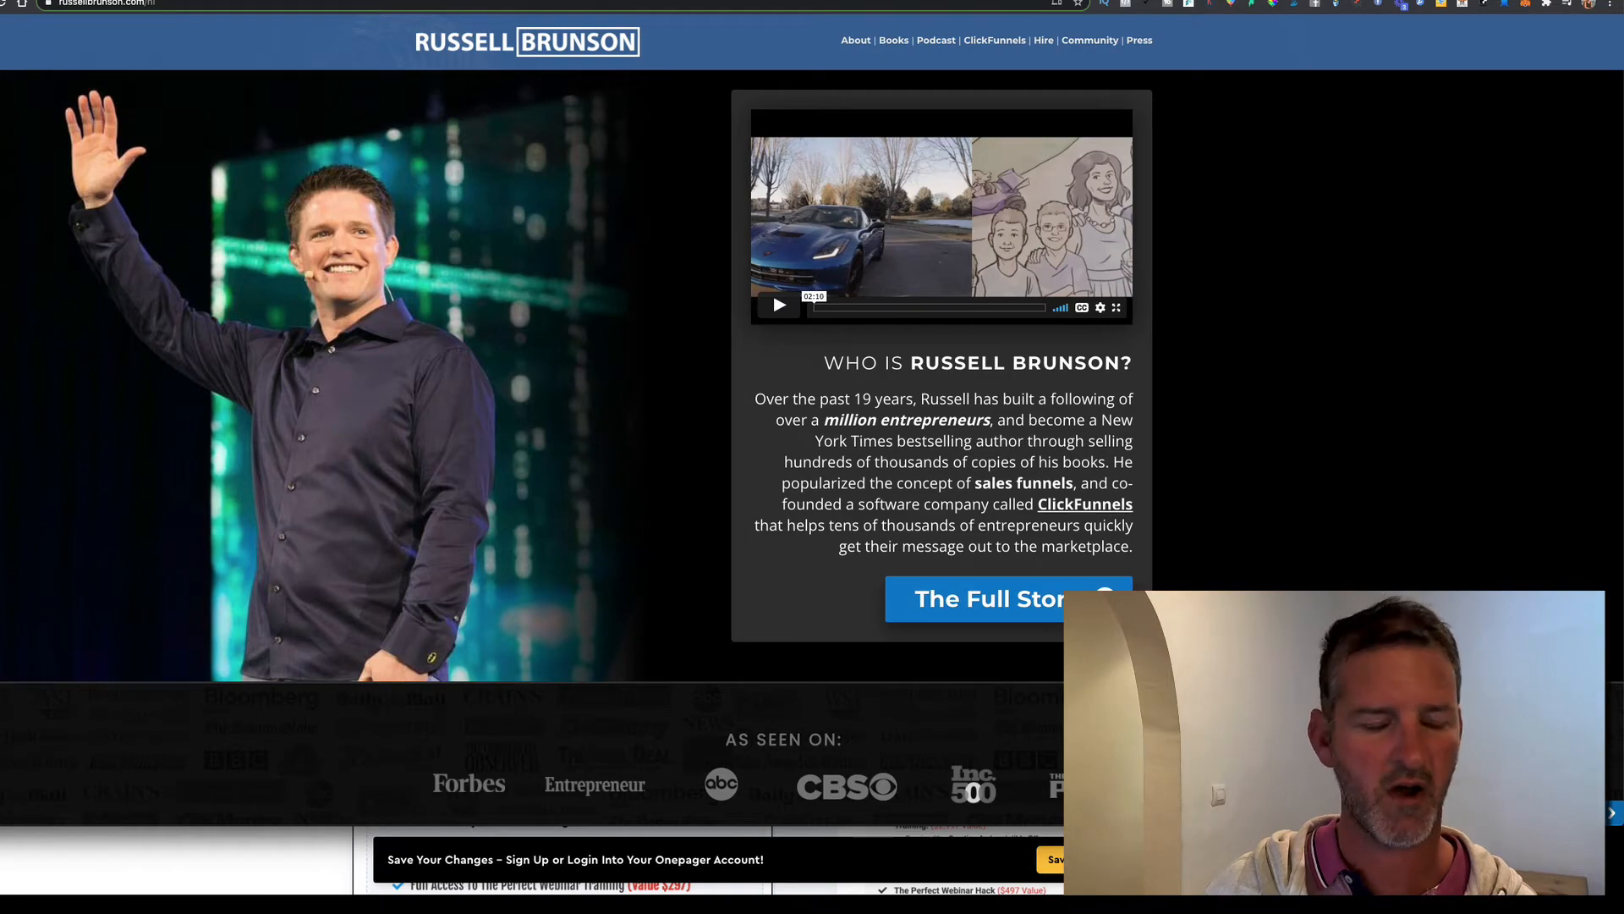
pyautogui.scroll(-7, 813, 457)
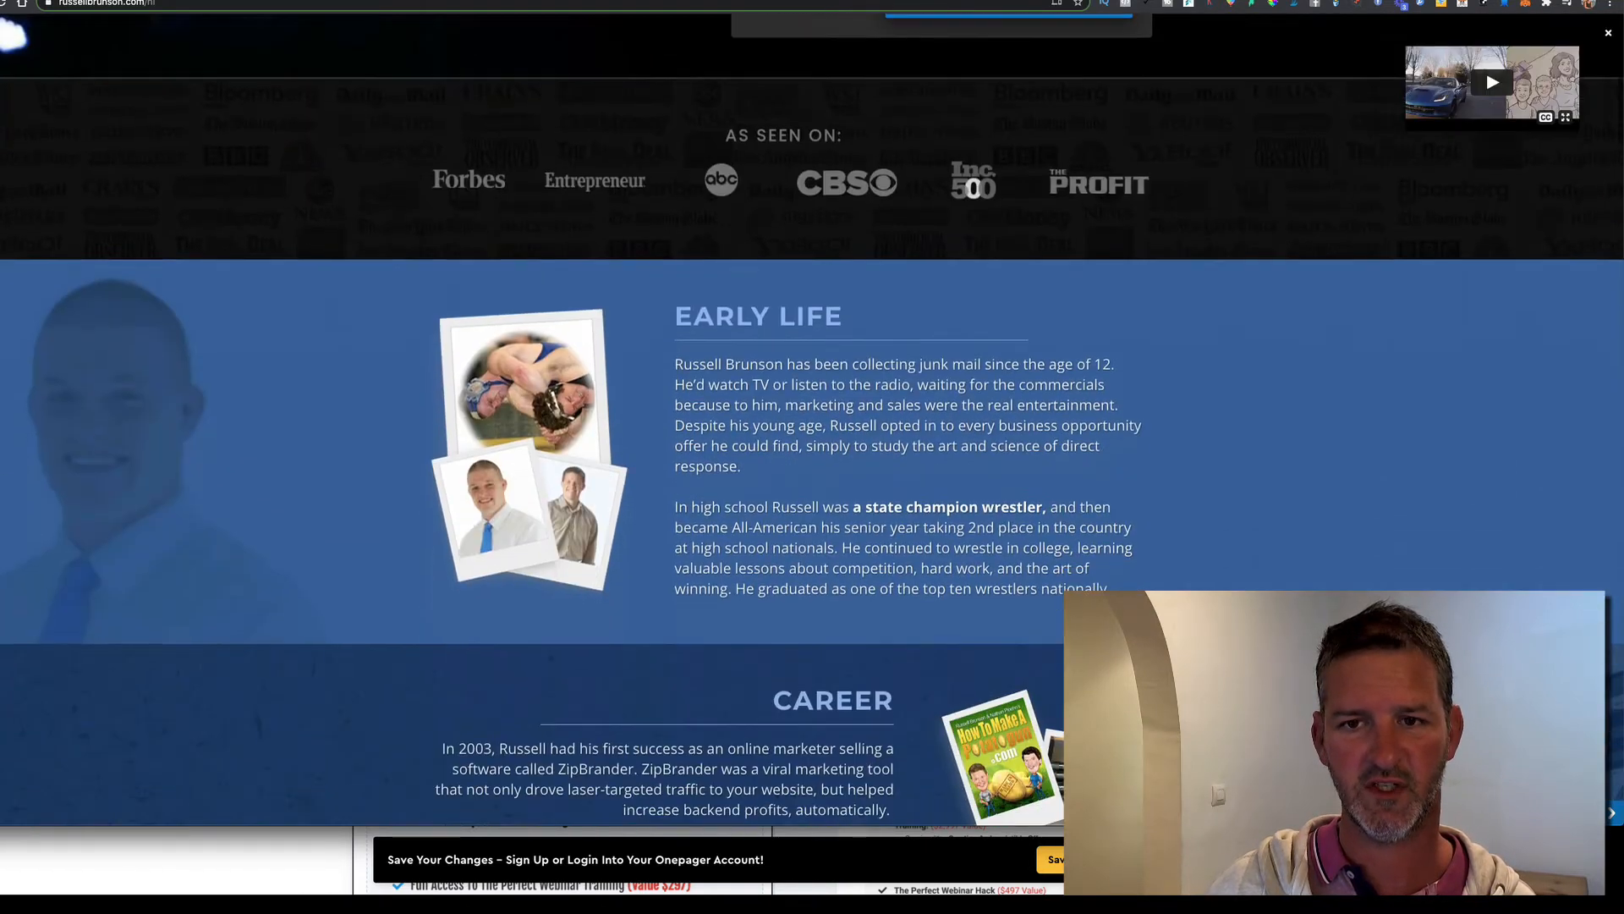
pyautogui.scroll(3, 812, 457)
pyautogui.scroll(2, 812, 487)
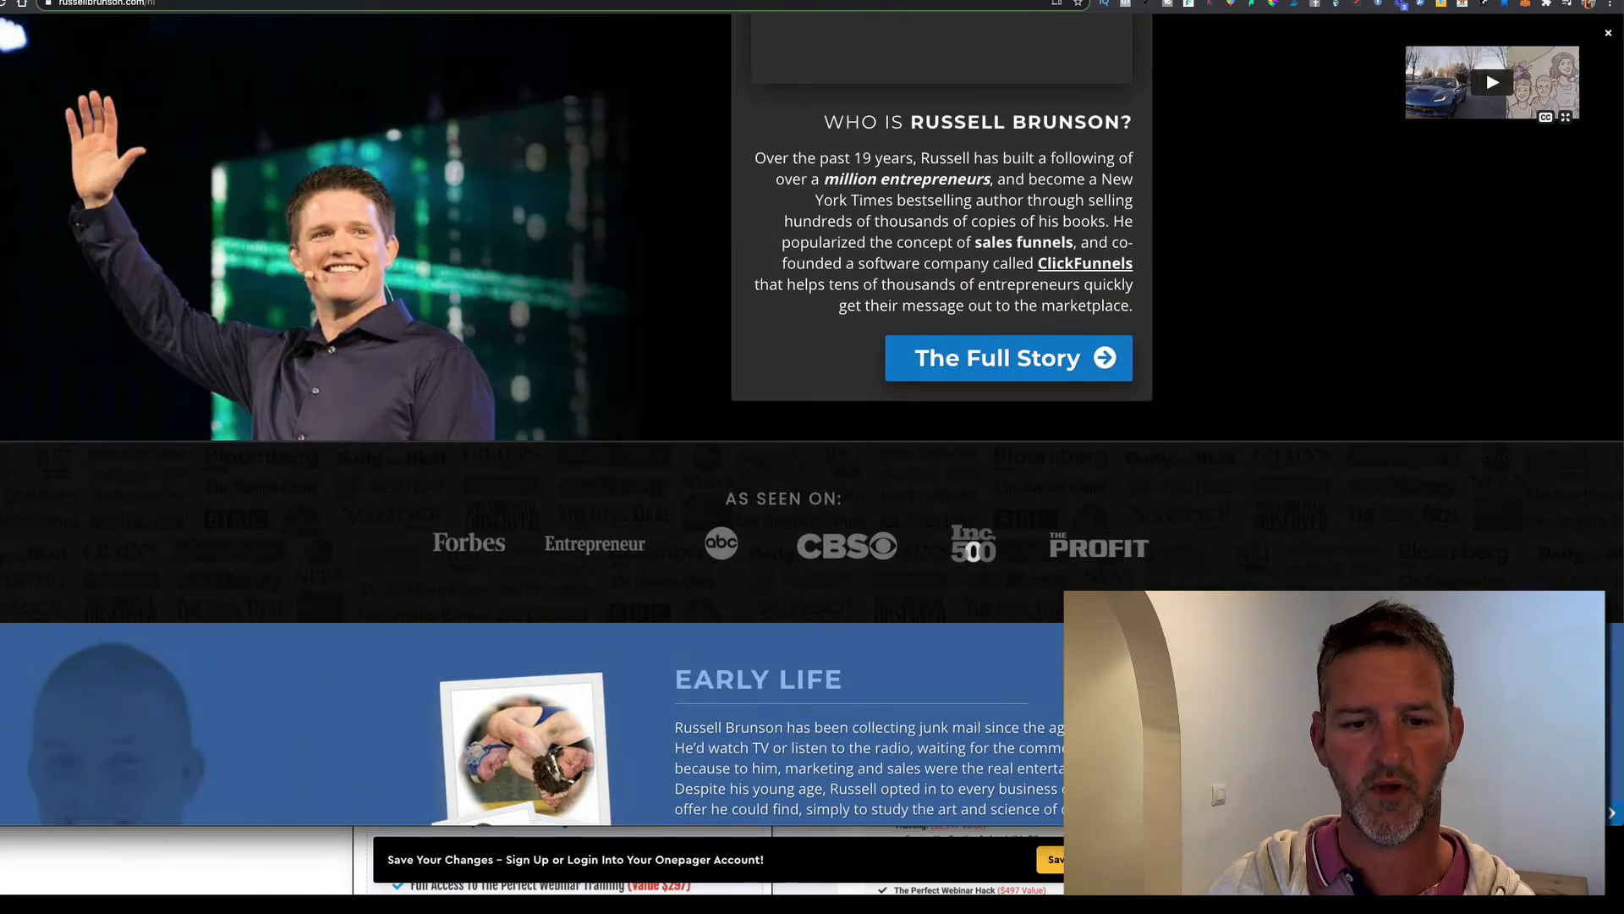
pyautogui.scroll(-10, 812, 457)
pyautogui.scroll(8, 812, 457)
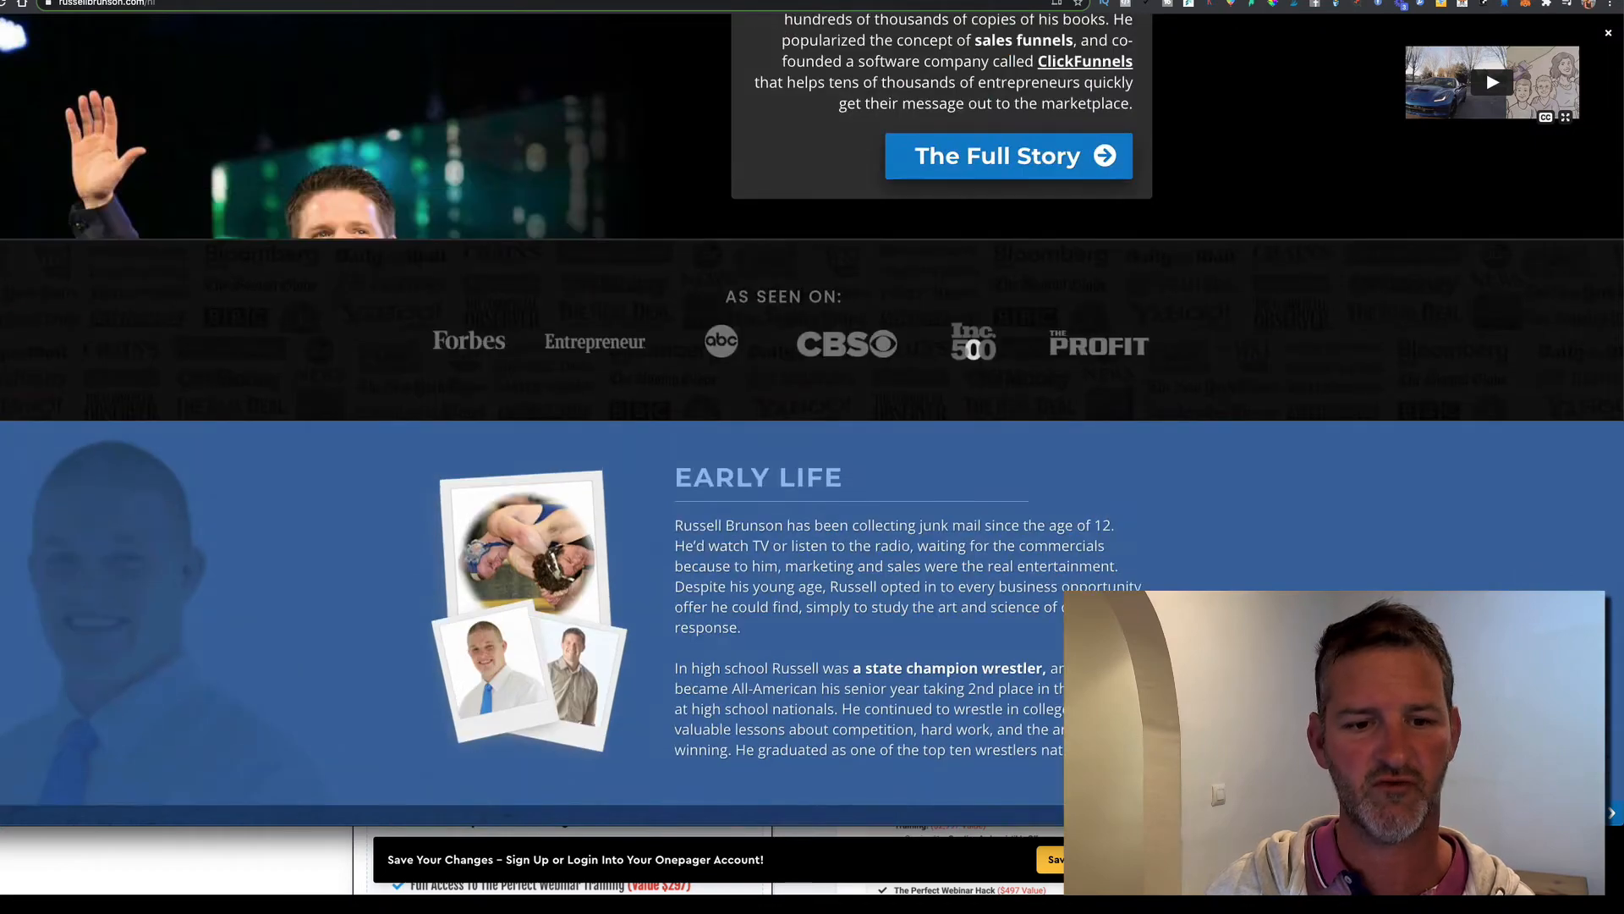
pyautogui.scroll(5, 1181, 117)
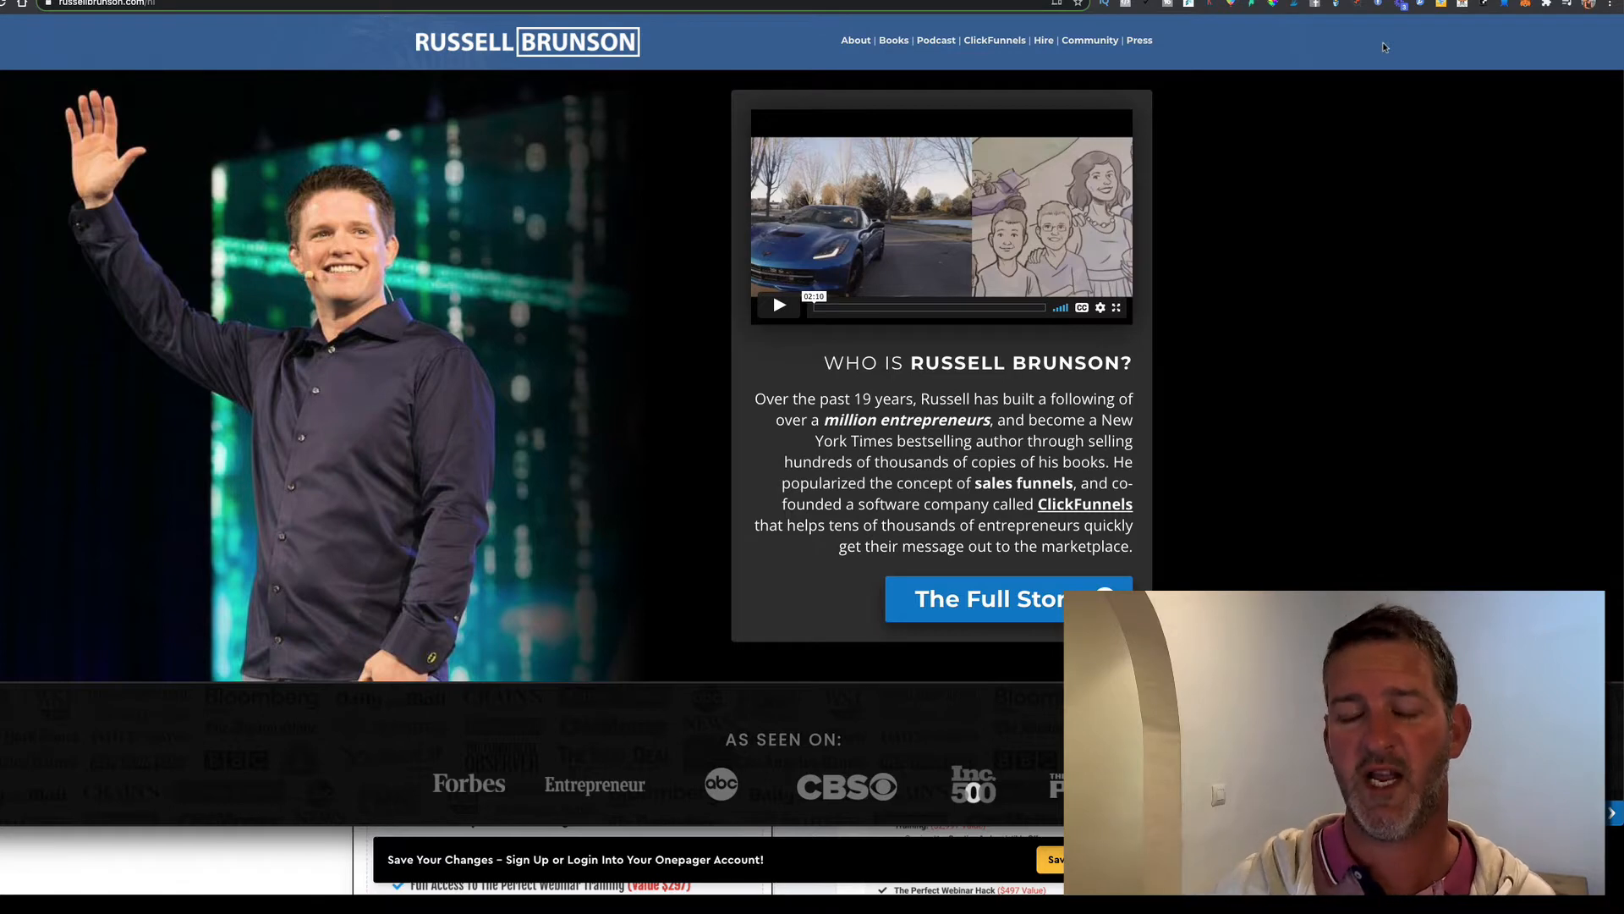
# Copy the header blue 345C92 with the colour picker extension and return to the editor
pyautogui.click(1273, 7)
pyautogui.click(1261, 29)
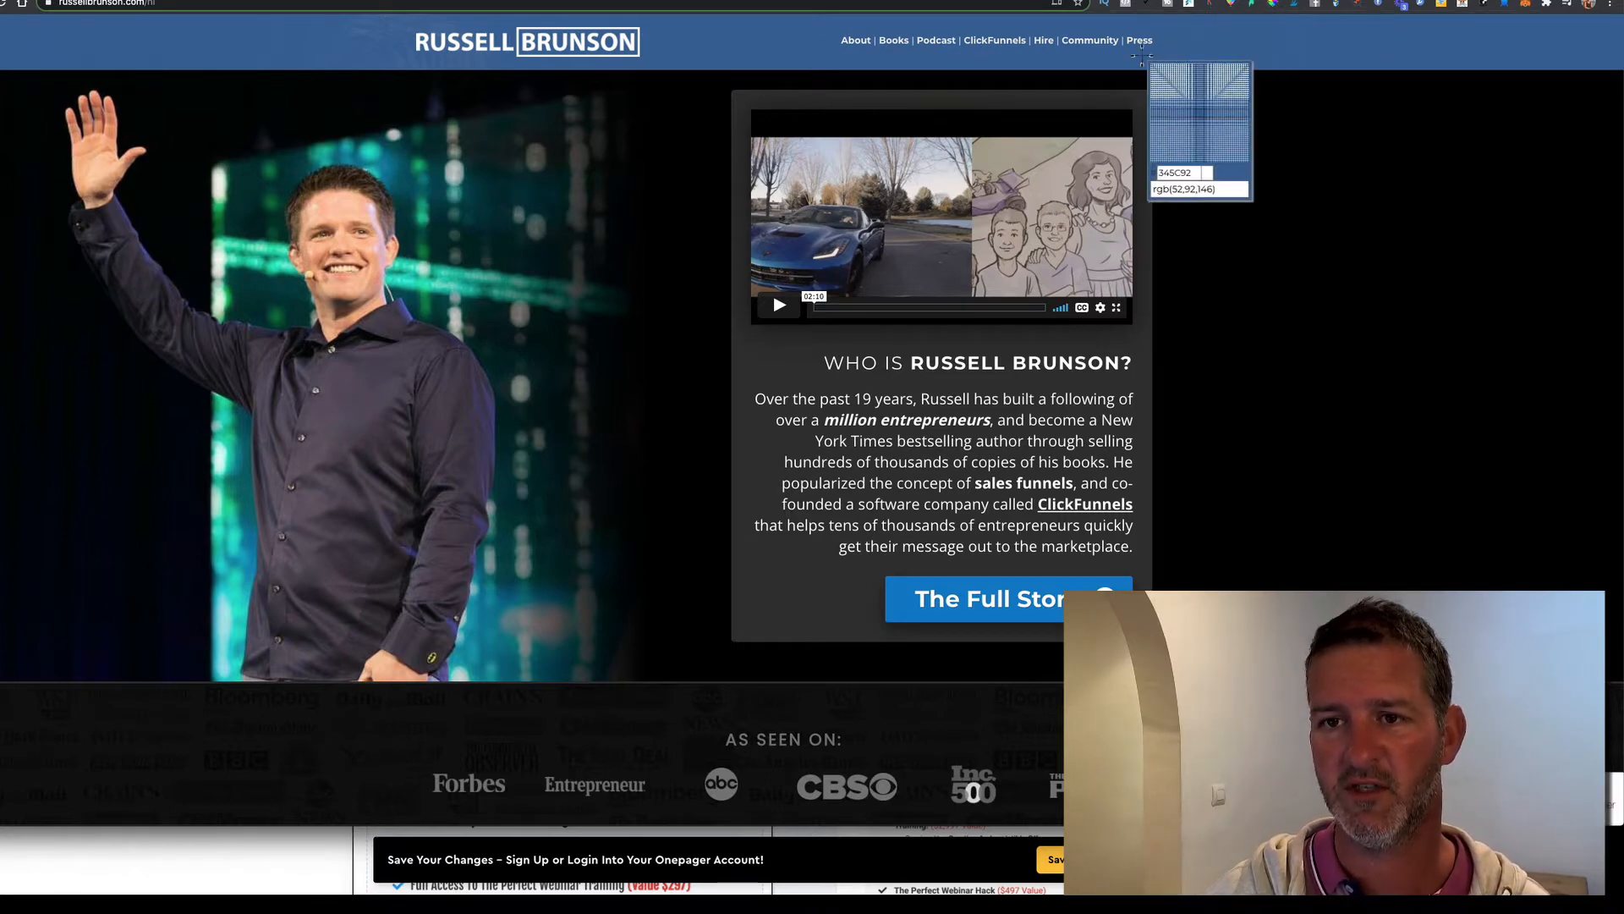
pyautogui.click(1259, 39)
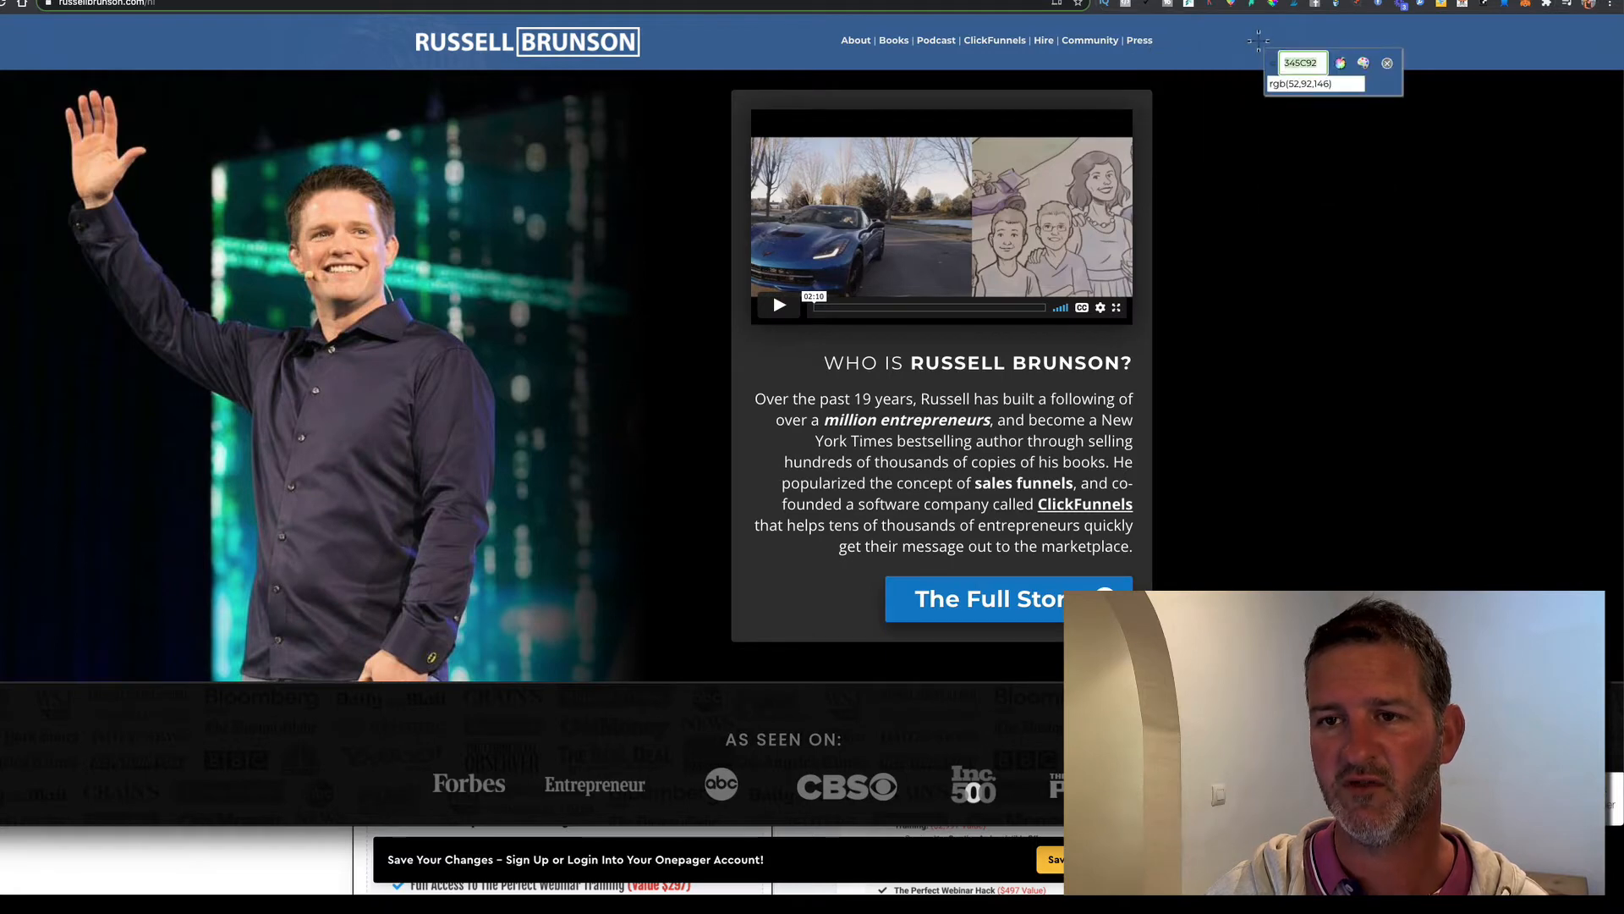
pyautogui.rightClick(1298, 63)
pyautogui.click(1321, 90)
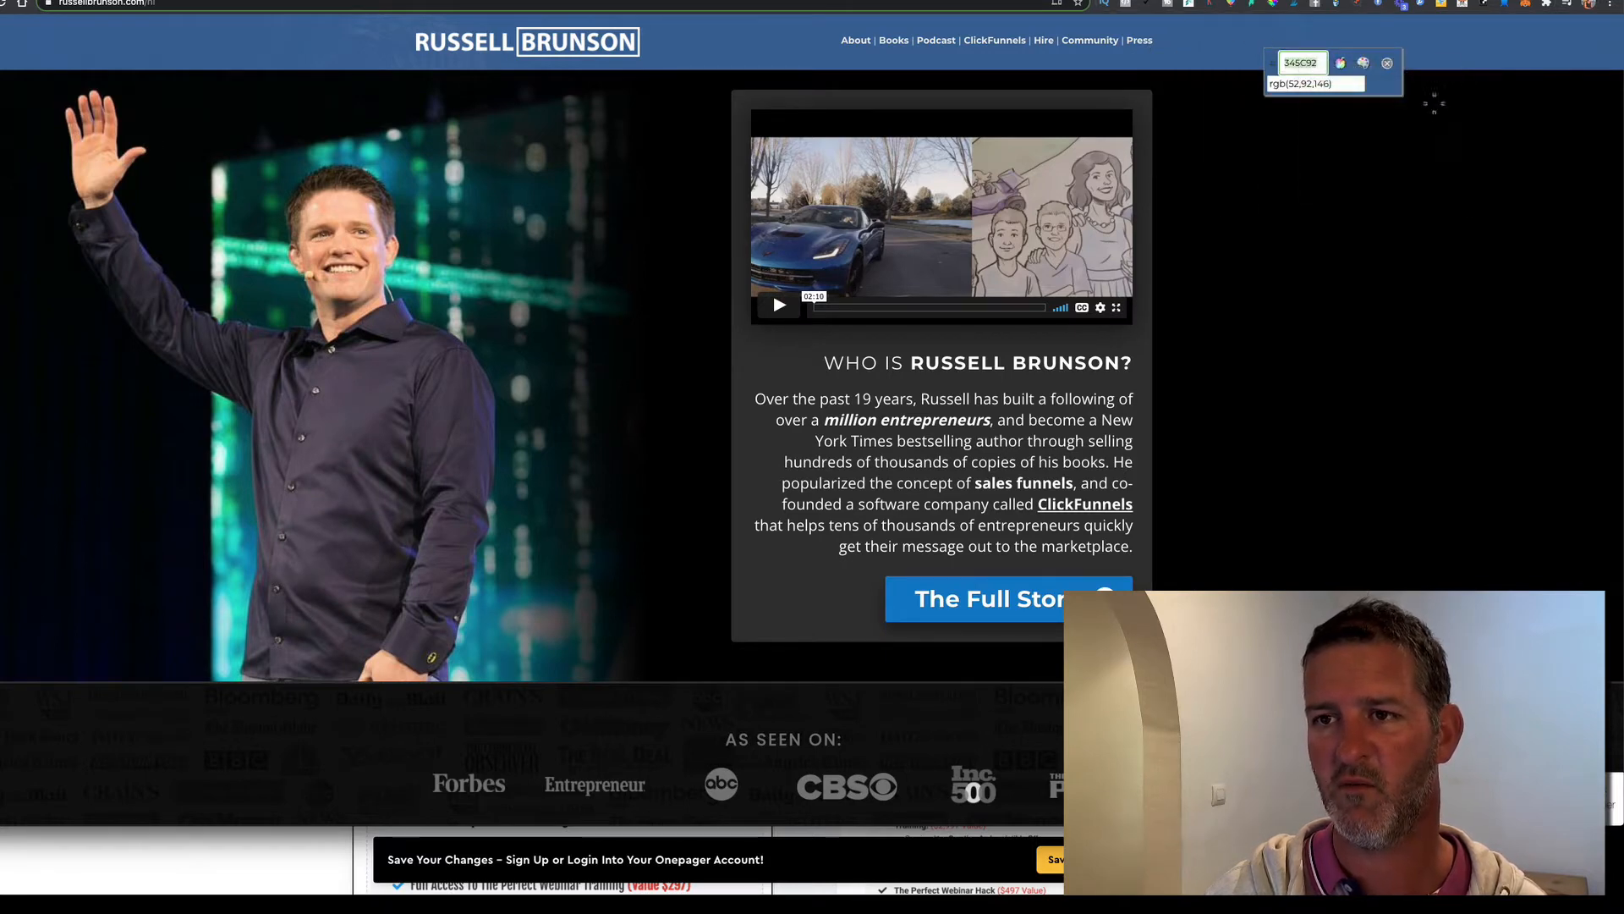
pyautogui.press('Escape')
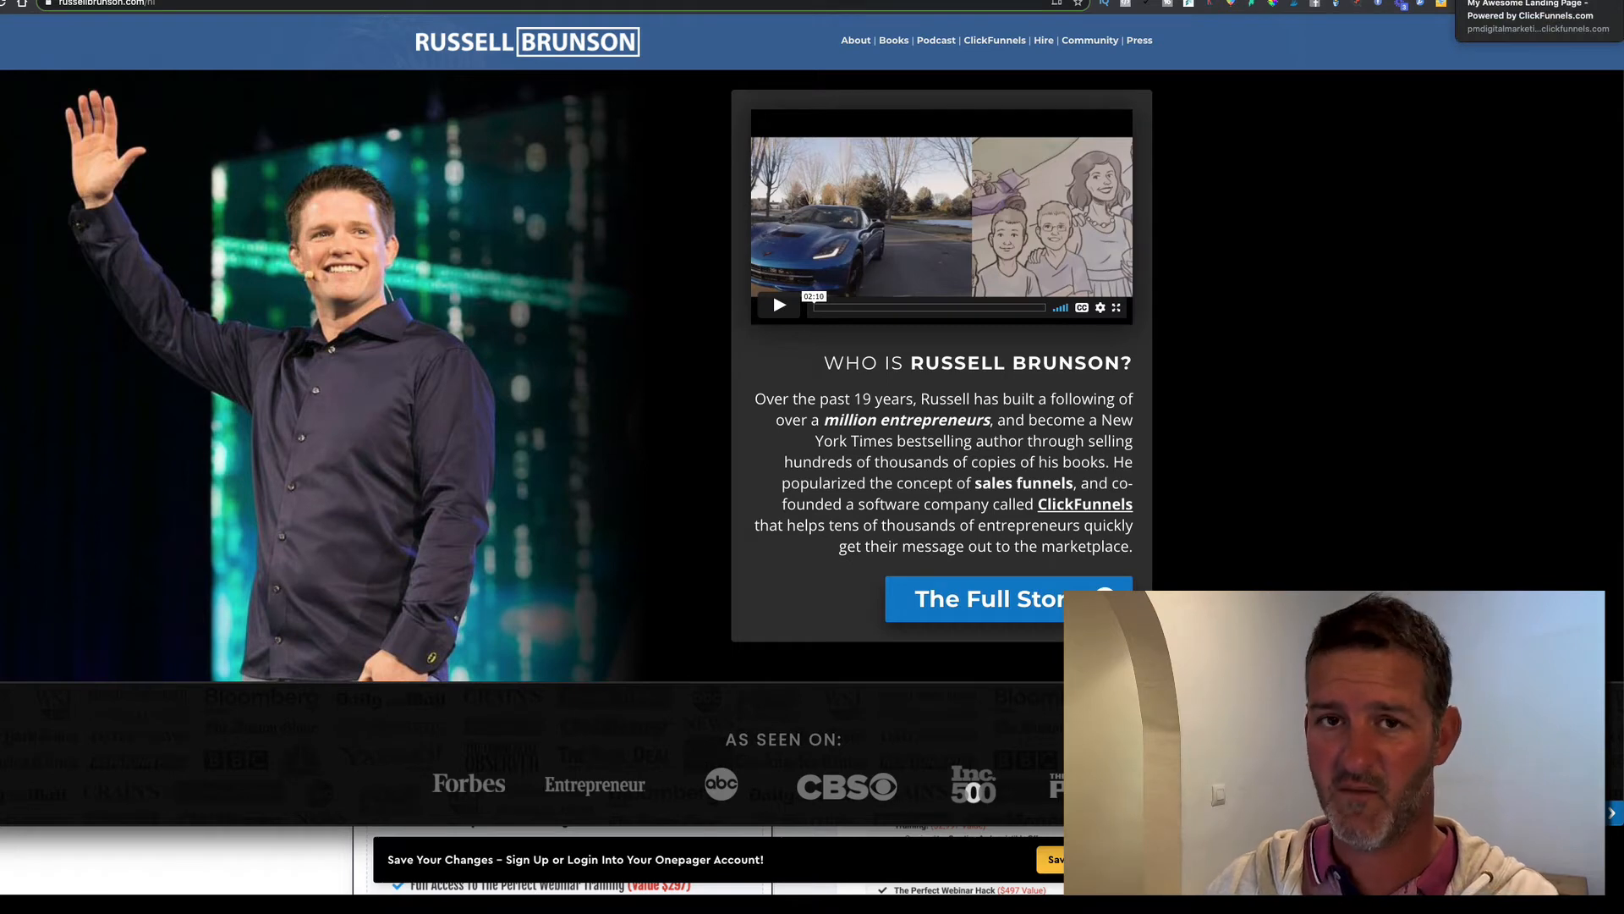
pyautogui.click(1462, 1)
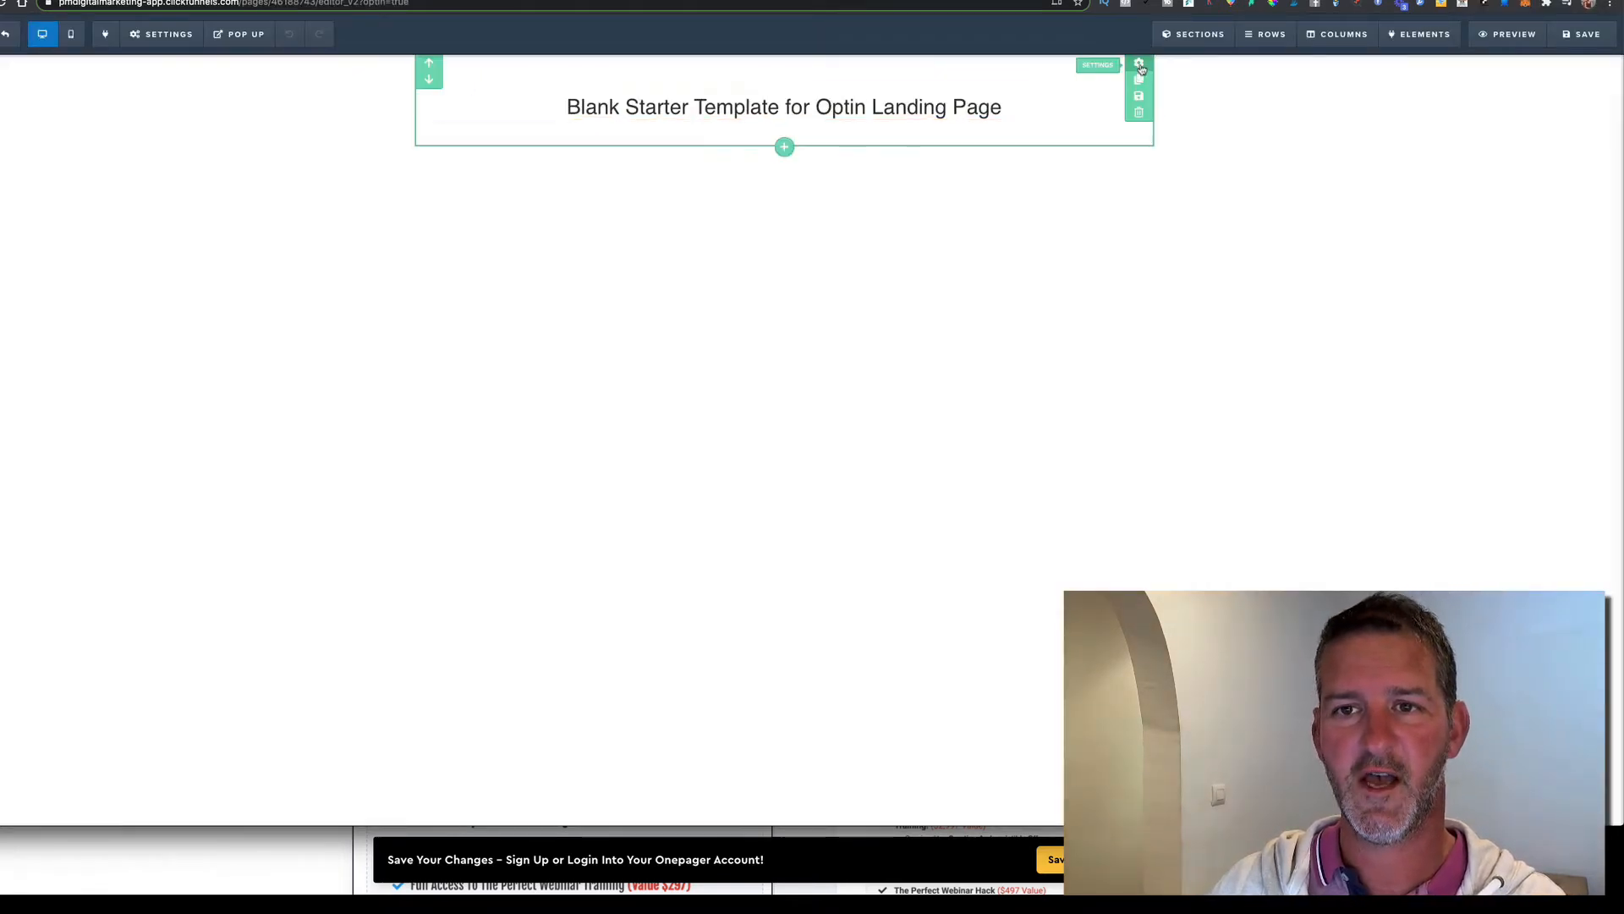
# Make the headline section full width and add a new full-width section below it
pyautogui.click(1139, 66)
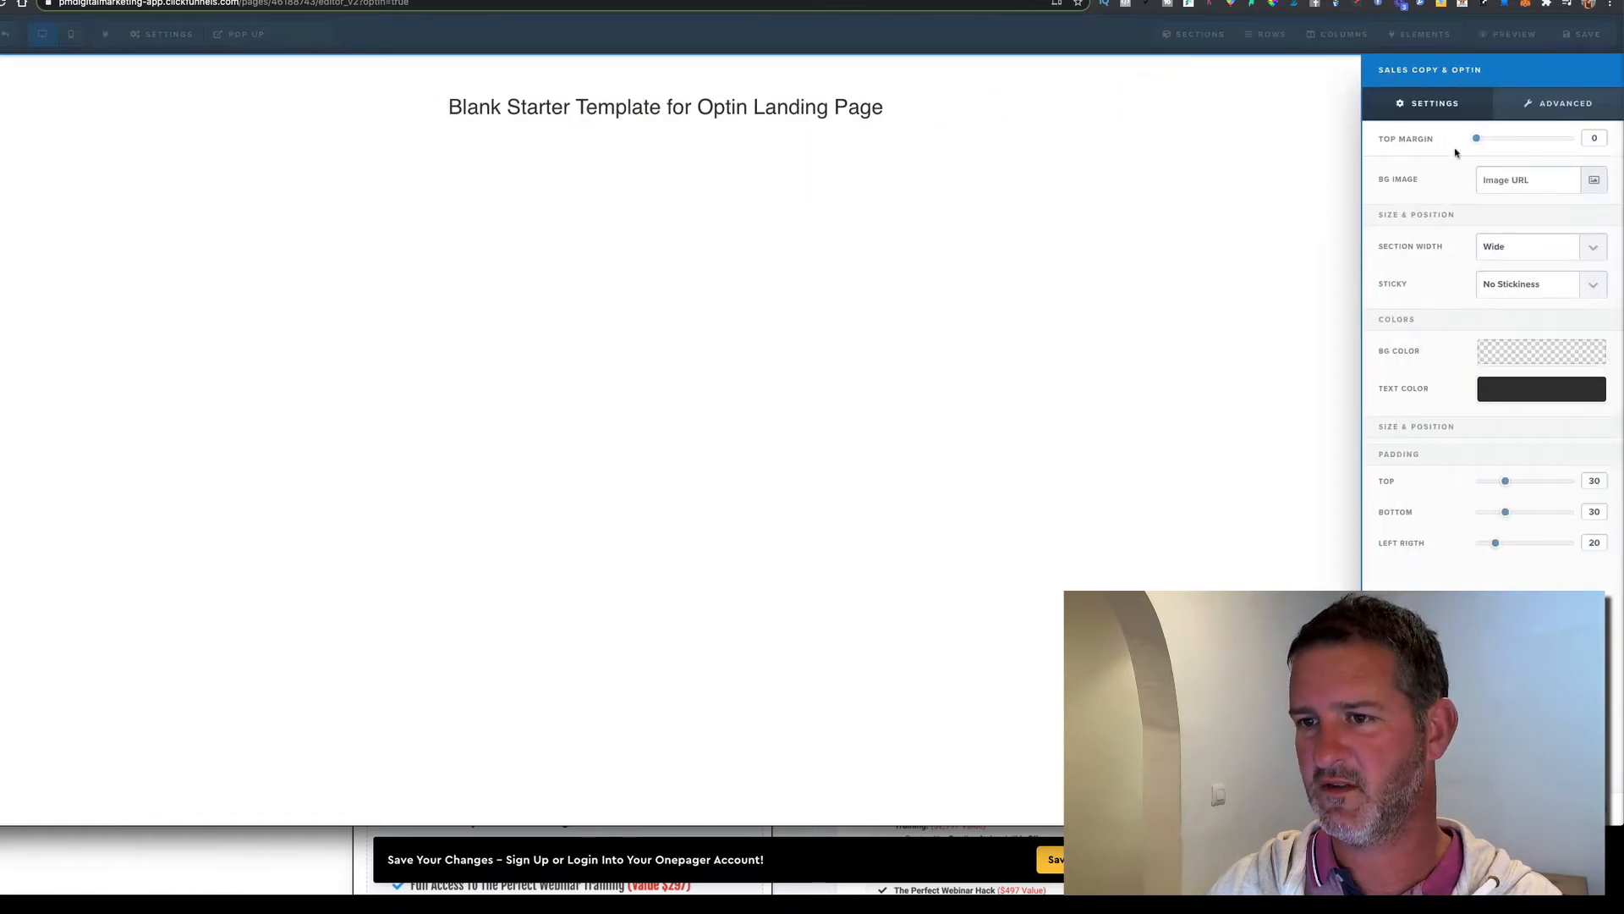
pyautogui.click(1512, 256)
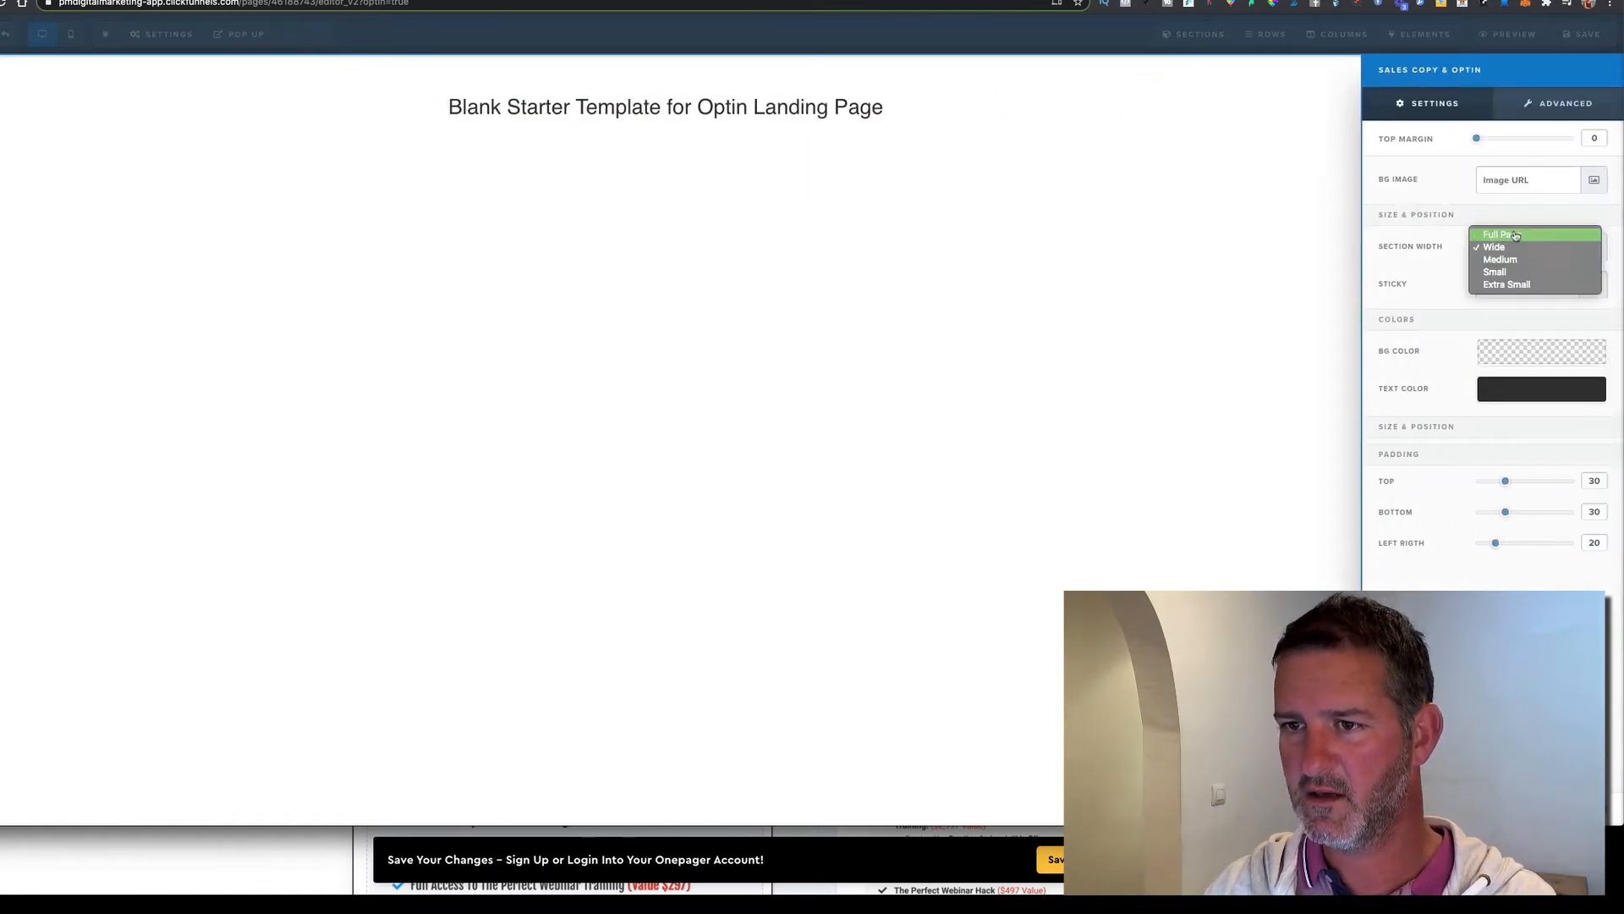
pyautogui.click(1519, 236)
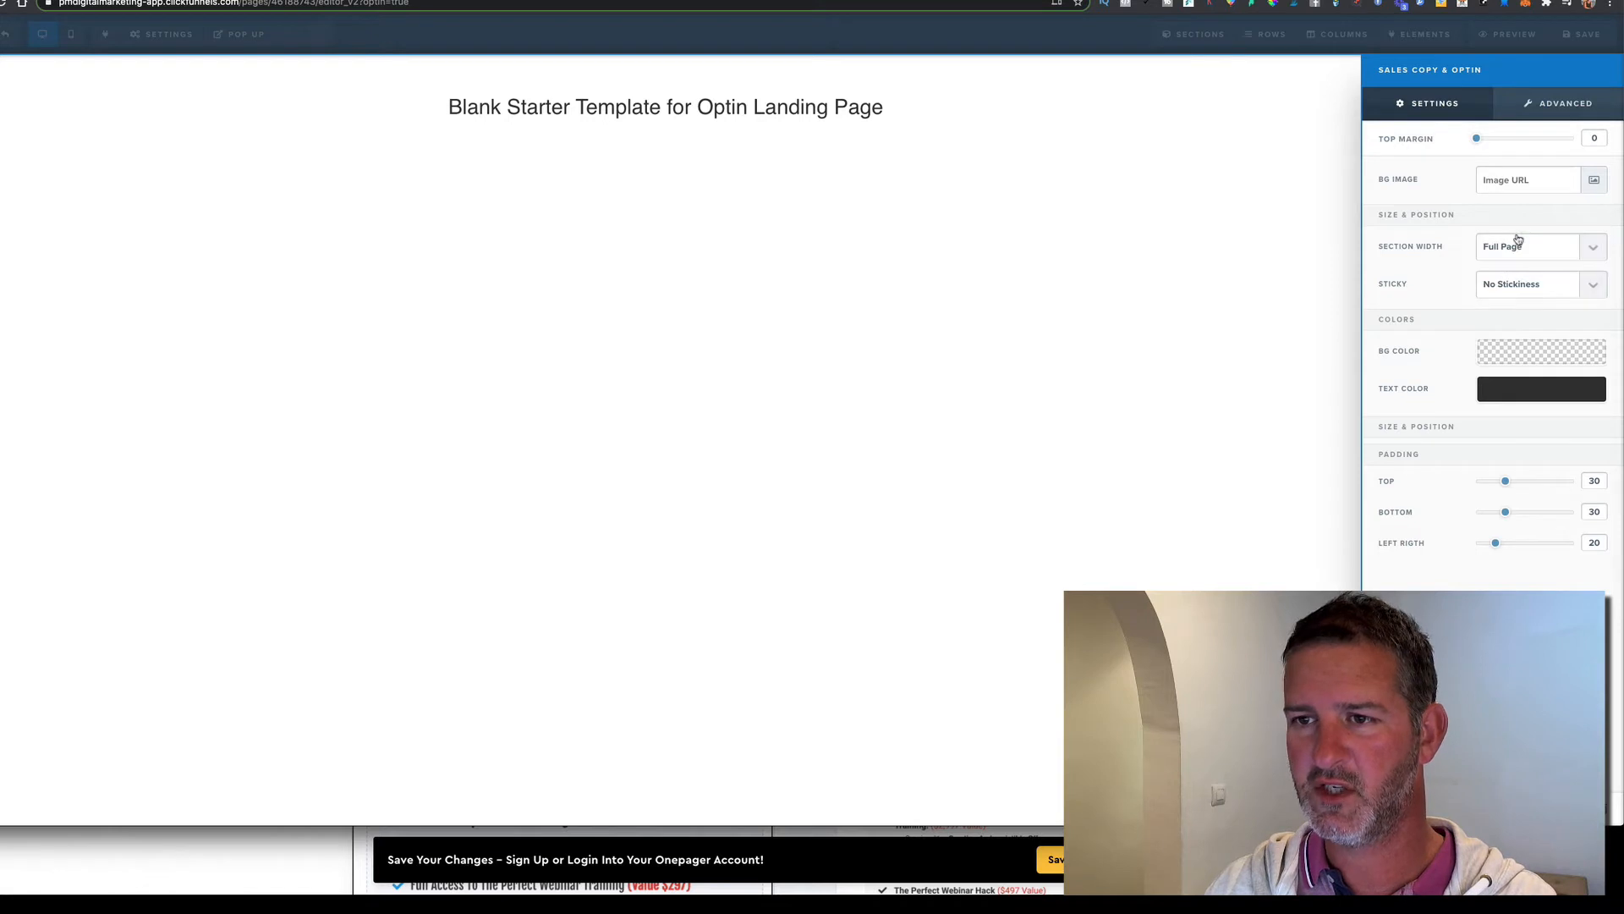
pyautogui.click(1156, 169)
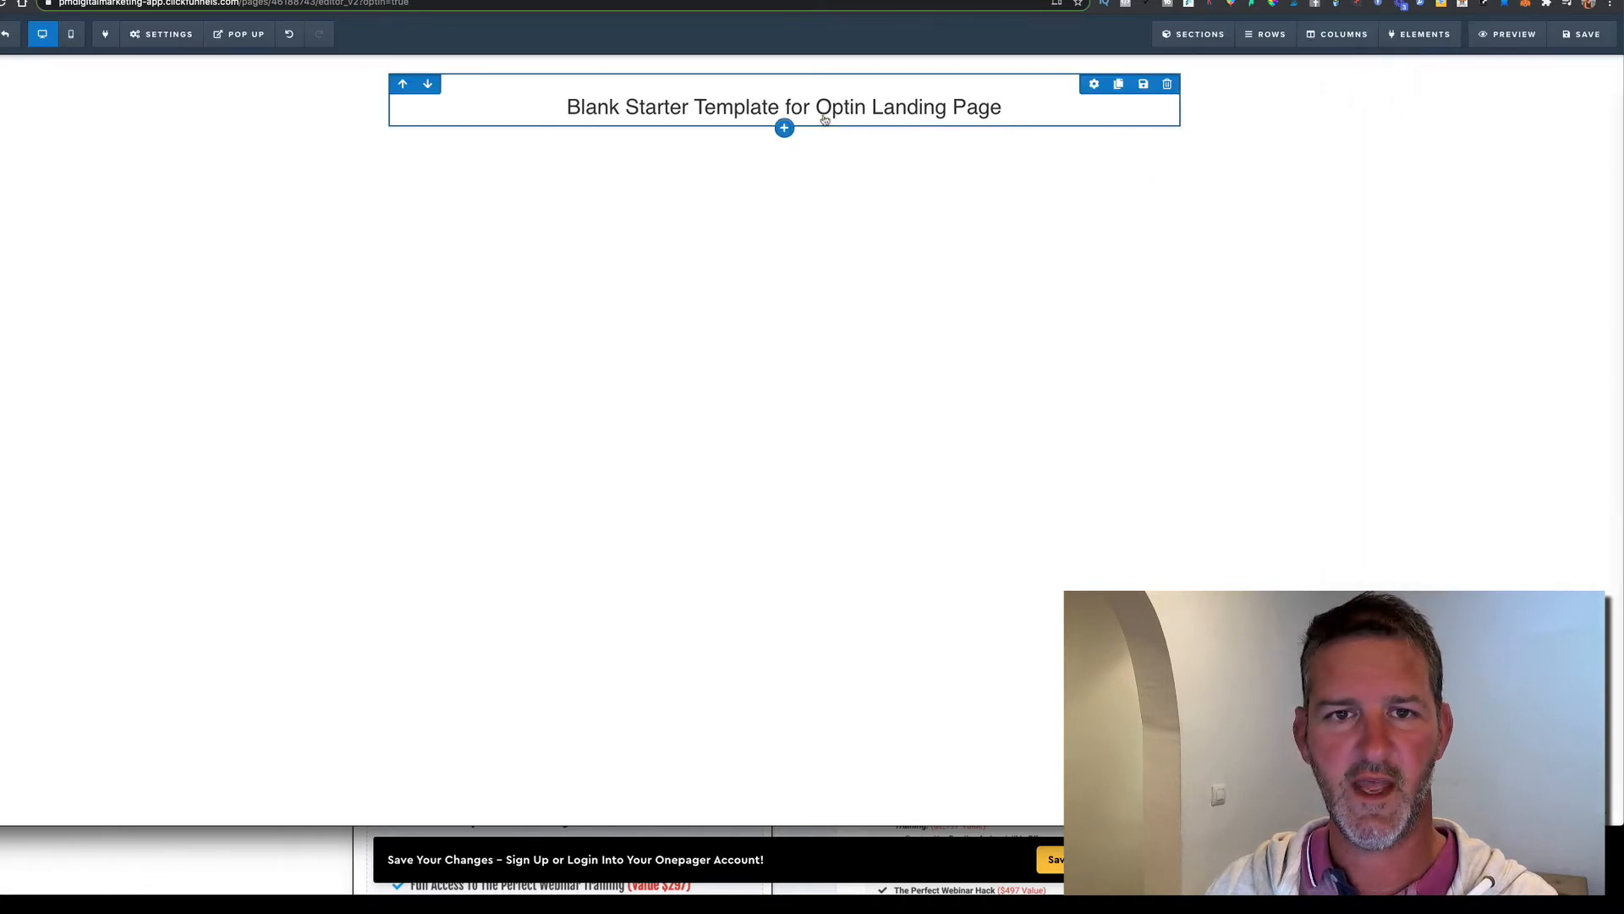
pyautogui.click(784, 148)
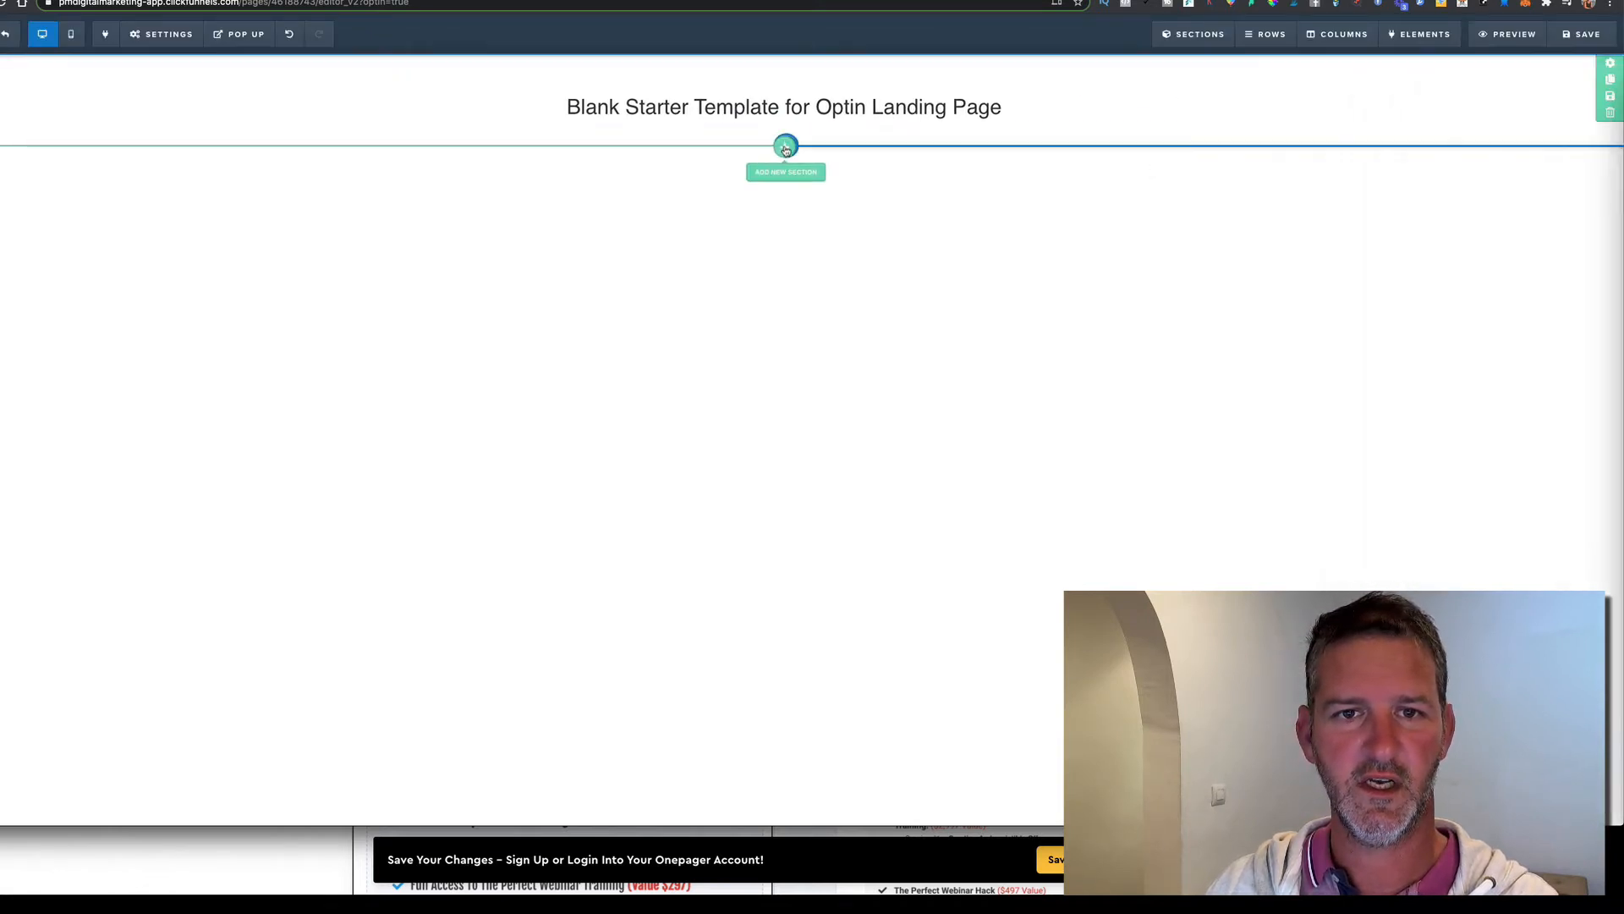
pyautogui.click(1380, 85)
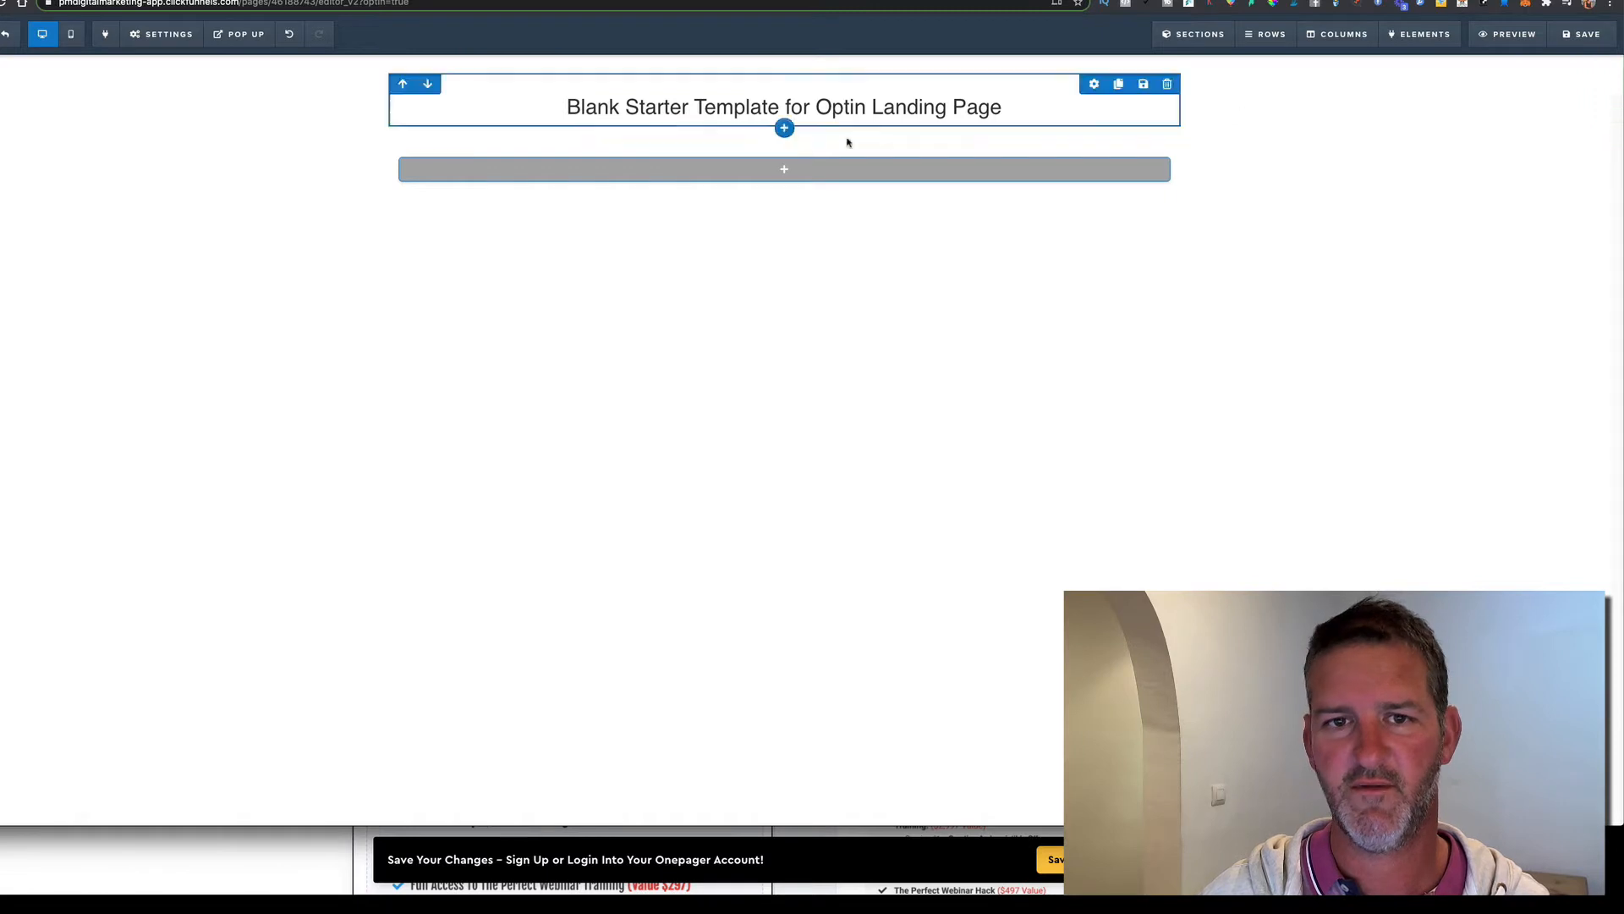
# Add a two-column row and place a video in its right column
pyautogui.click(785, 172)
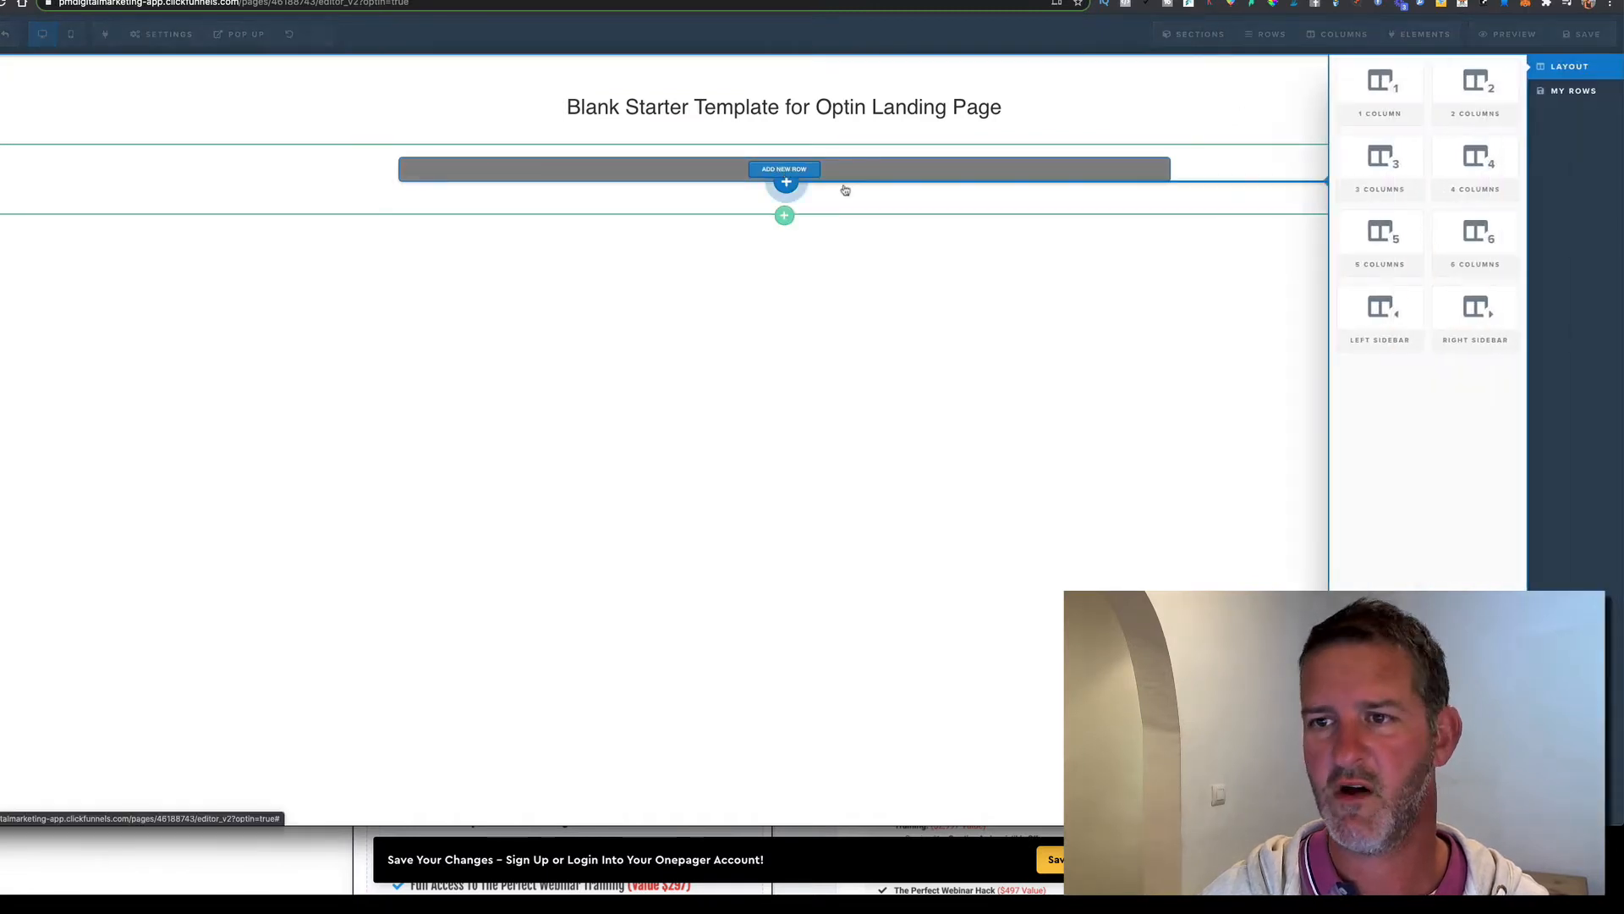
pyautogui.click(1459, 87)
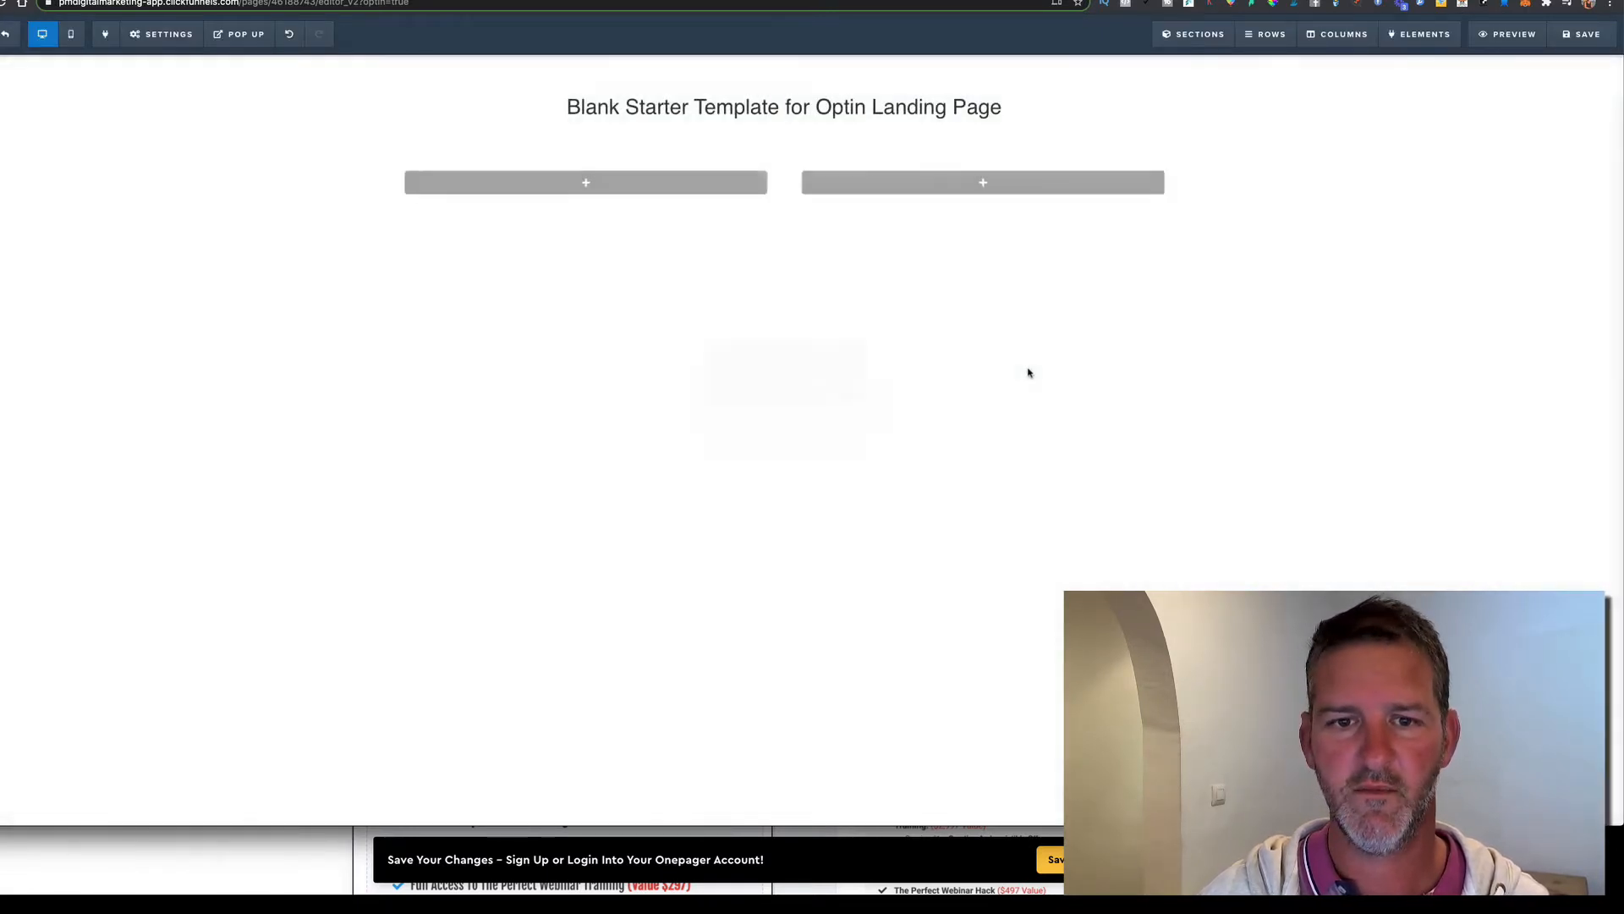
pyautogui.click(981, 182)
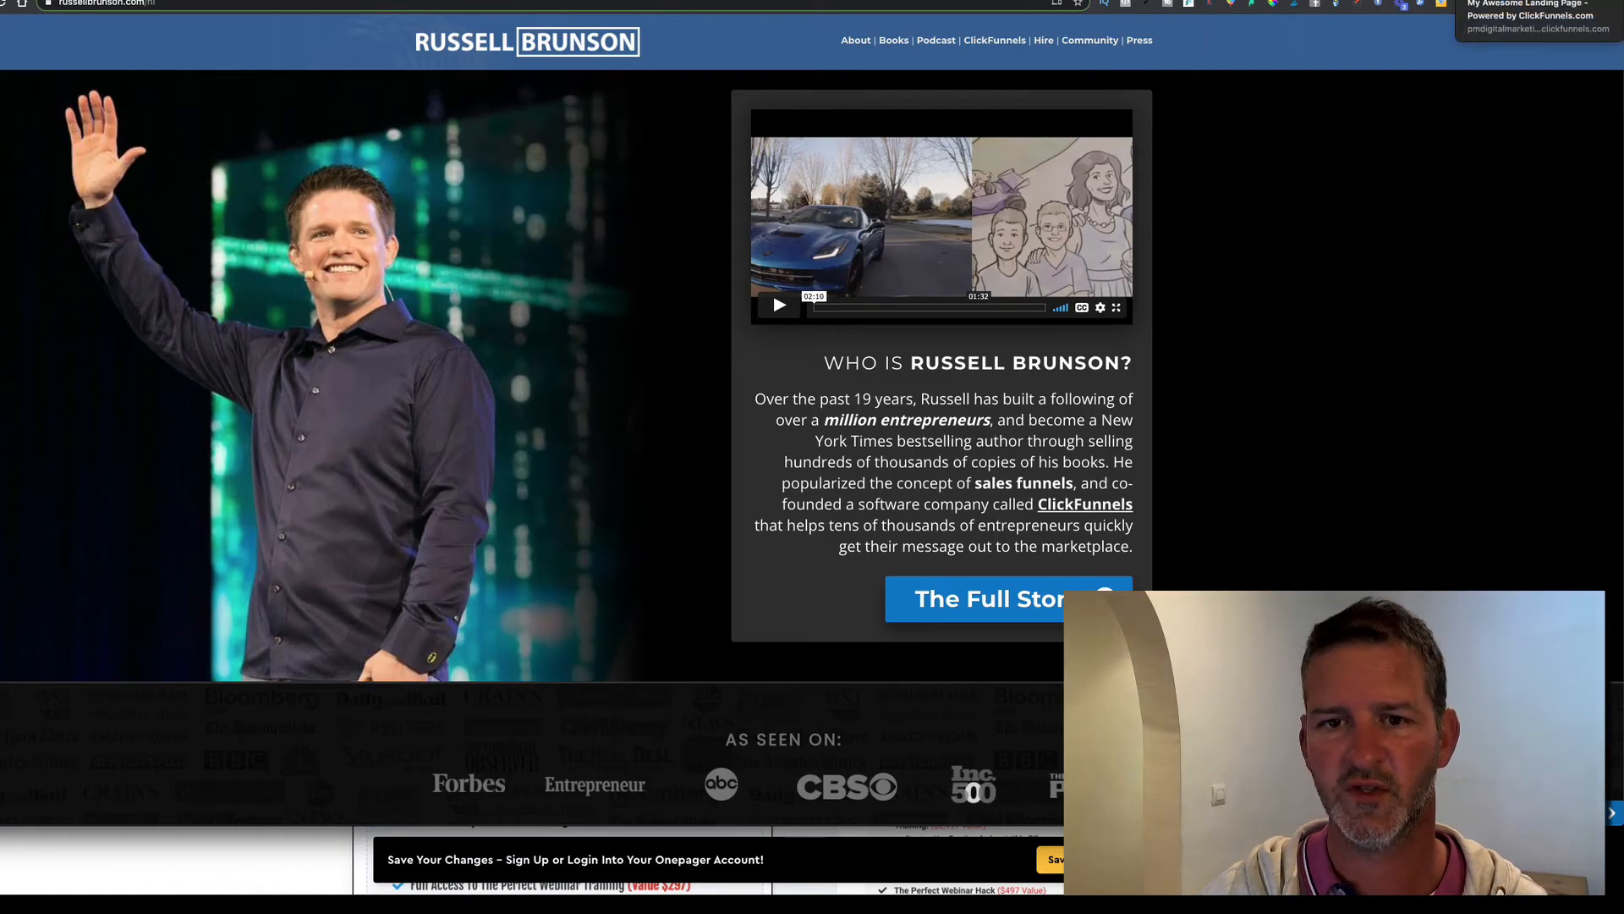
pyautogui.click(1515, 1)
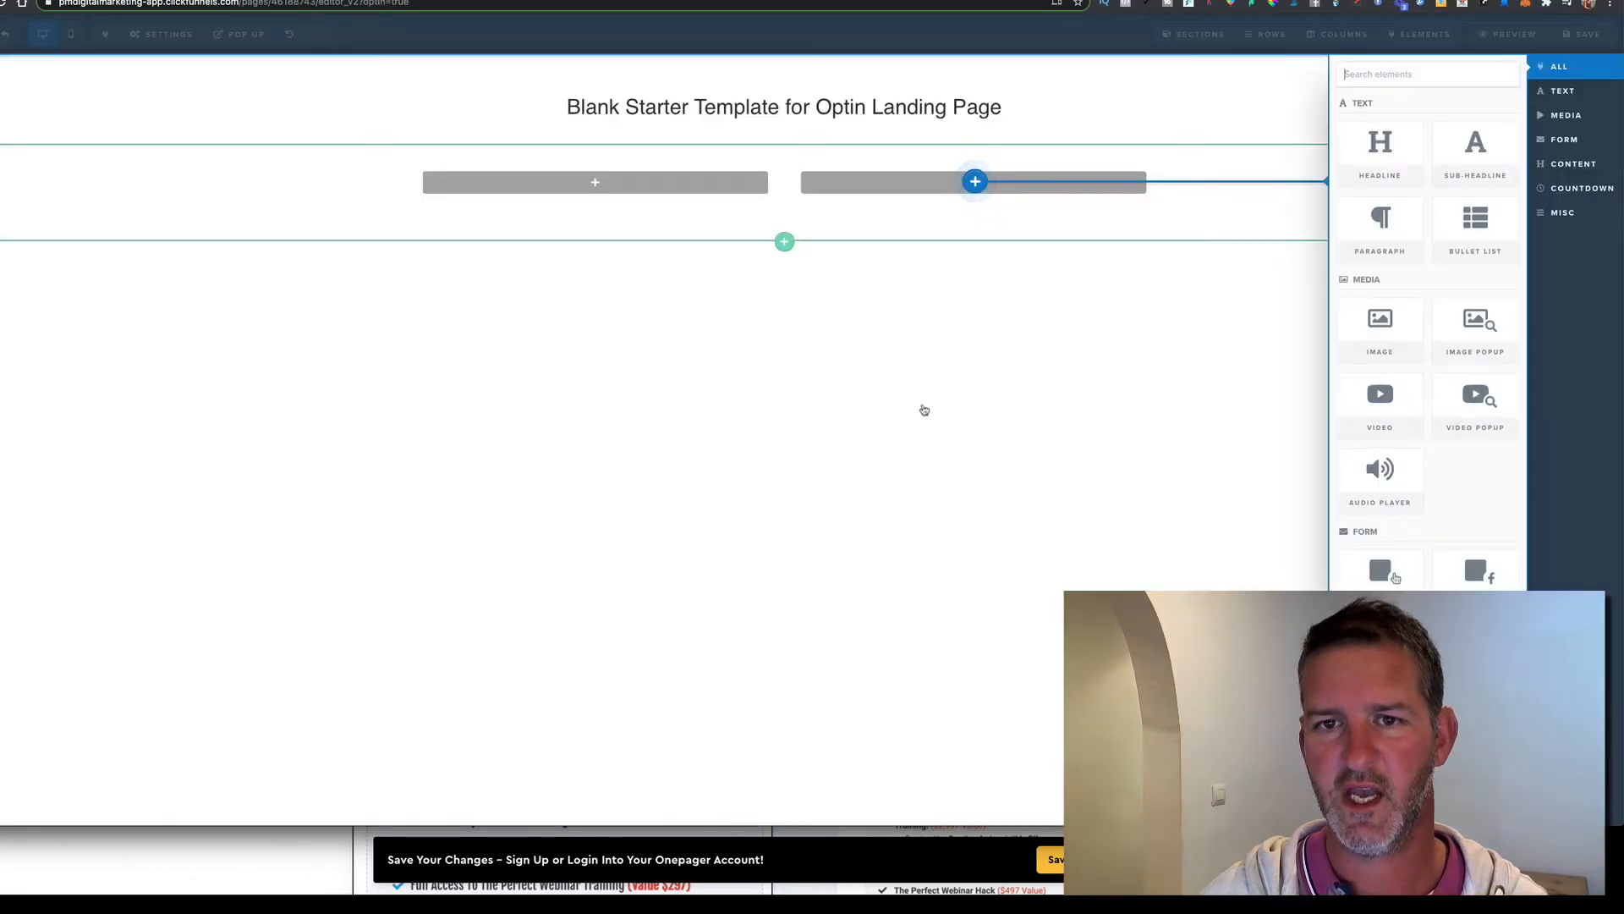
pyautogui.click(847, 225)
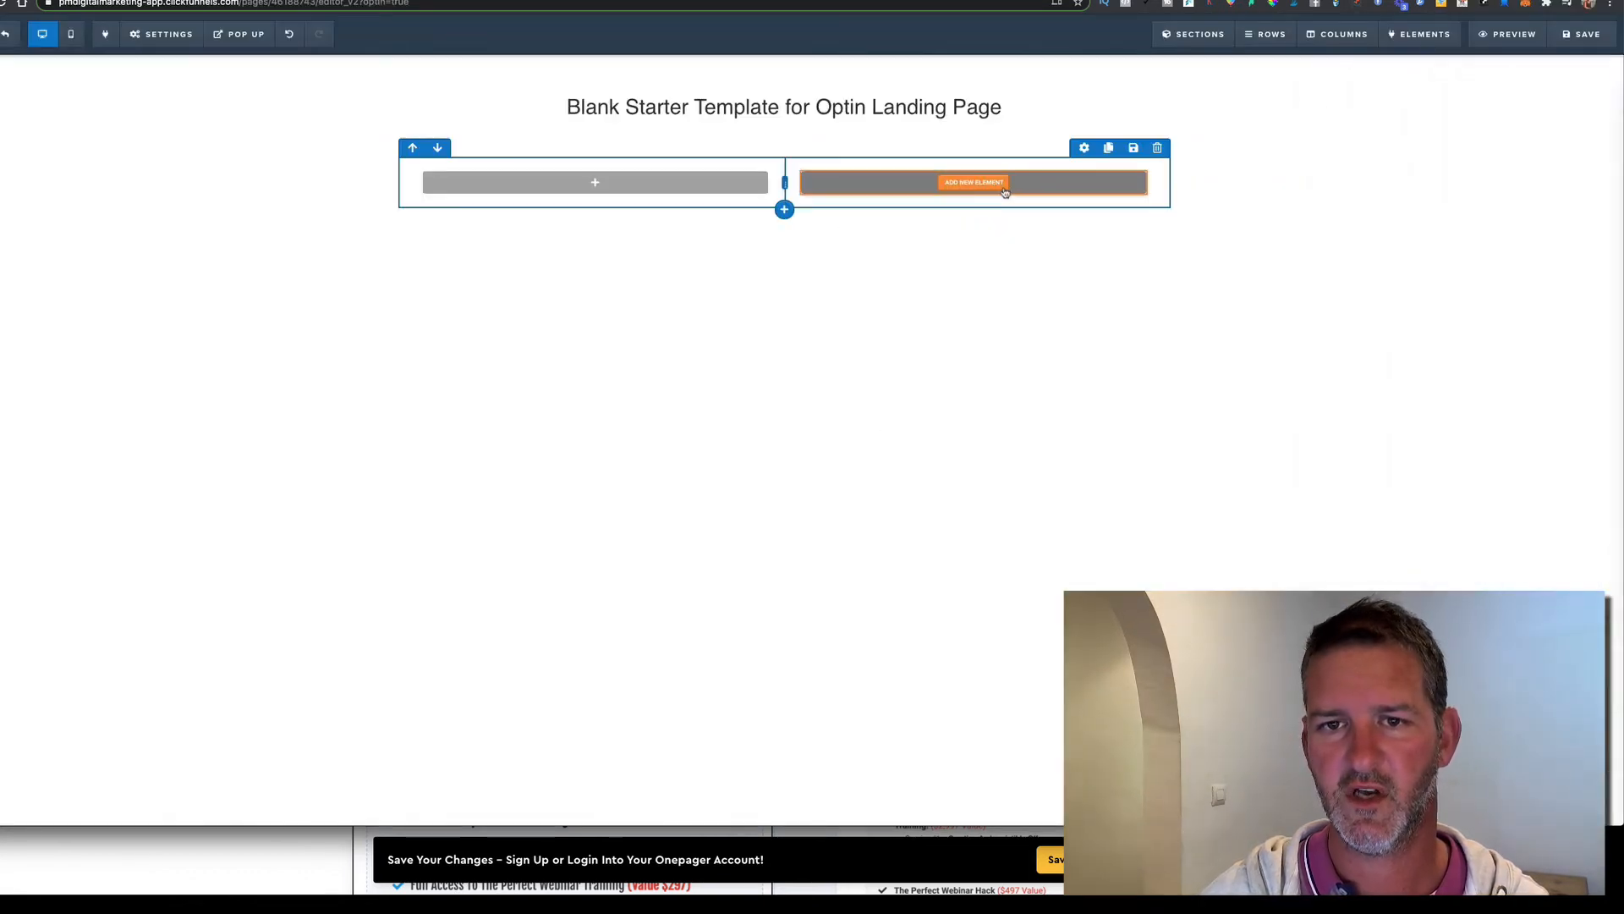
pyautogui.click(993, 184)
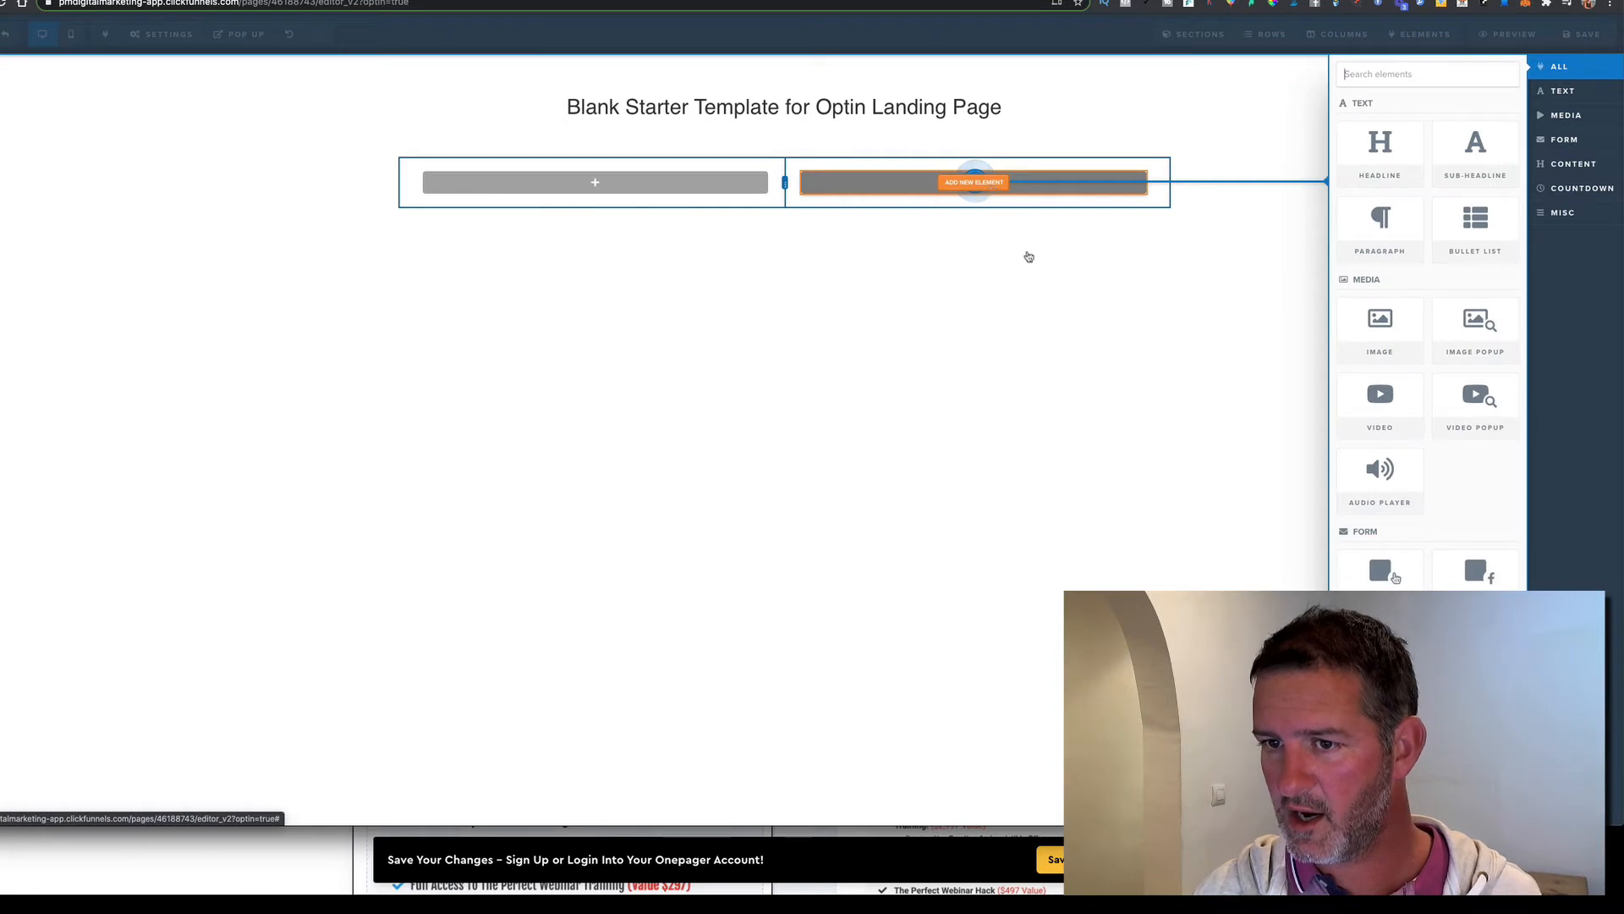
pyautogui.click(1381, 398)
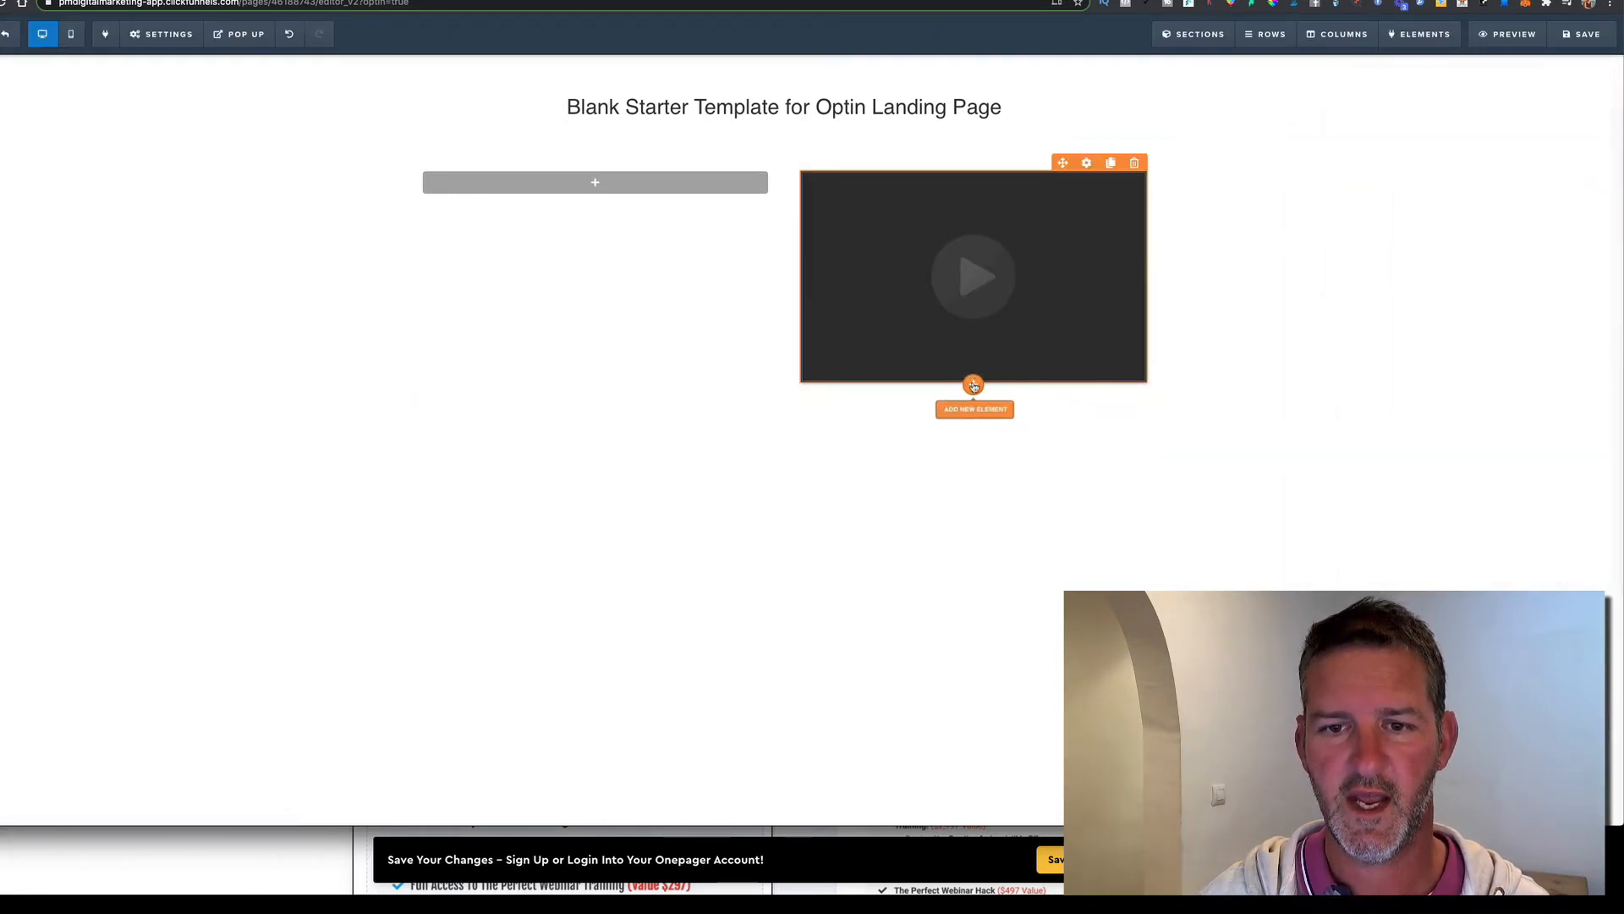
# Stack a headline, paragraph and sign-up button under the video, then save the page
pyautogui.click(973, 386)
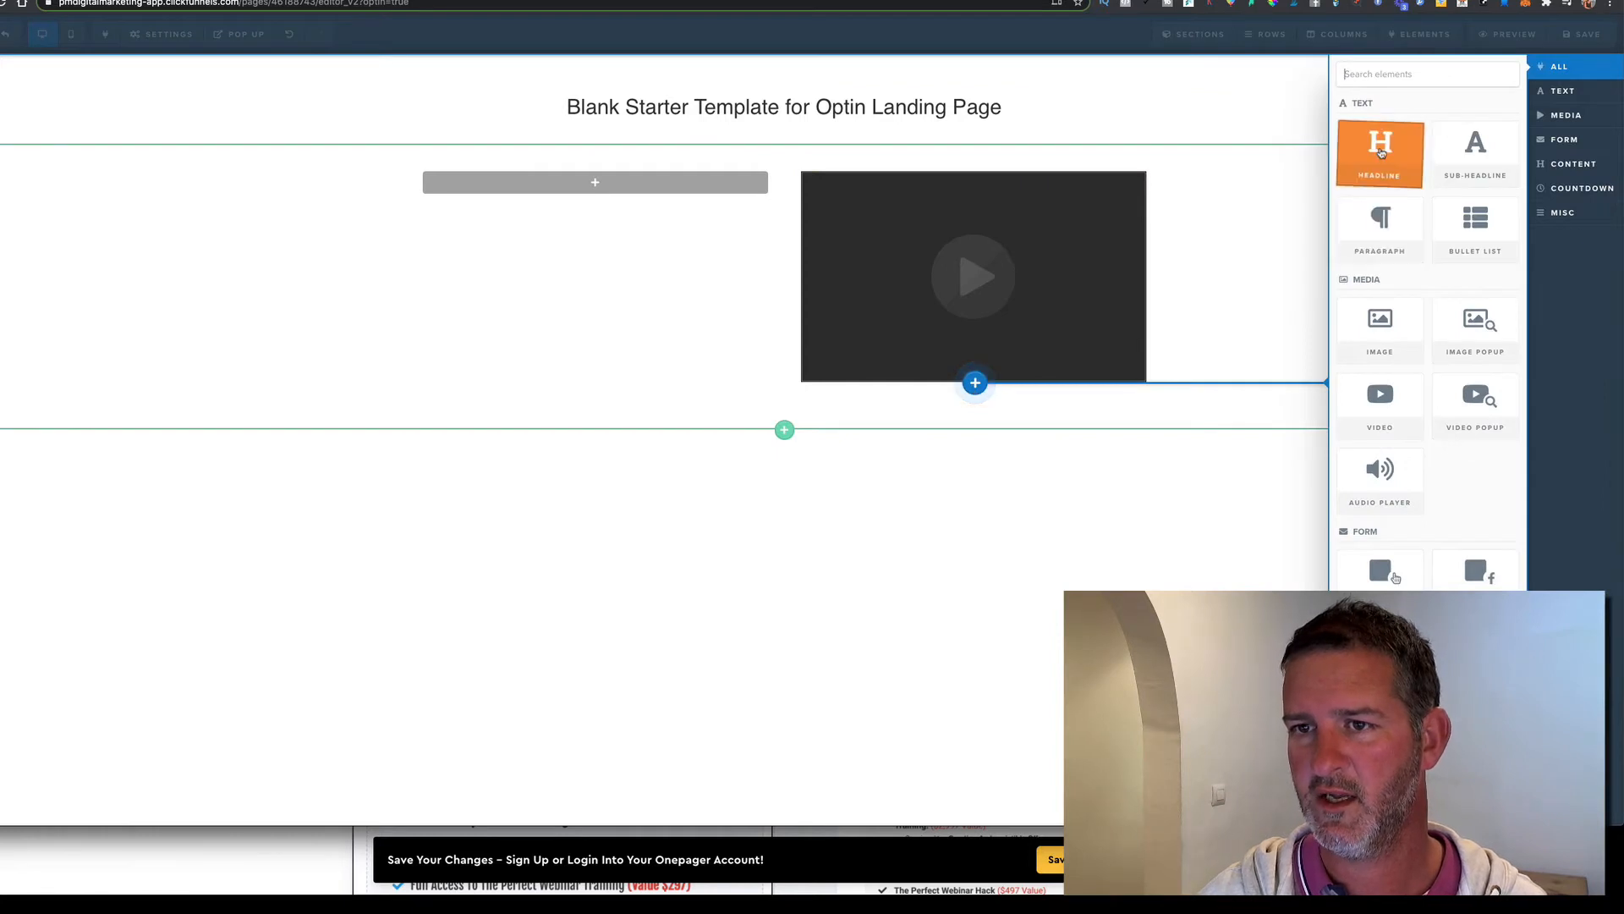
pyautogui.click(1382, 151)
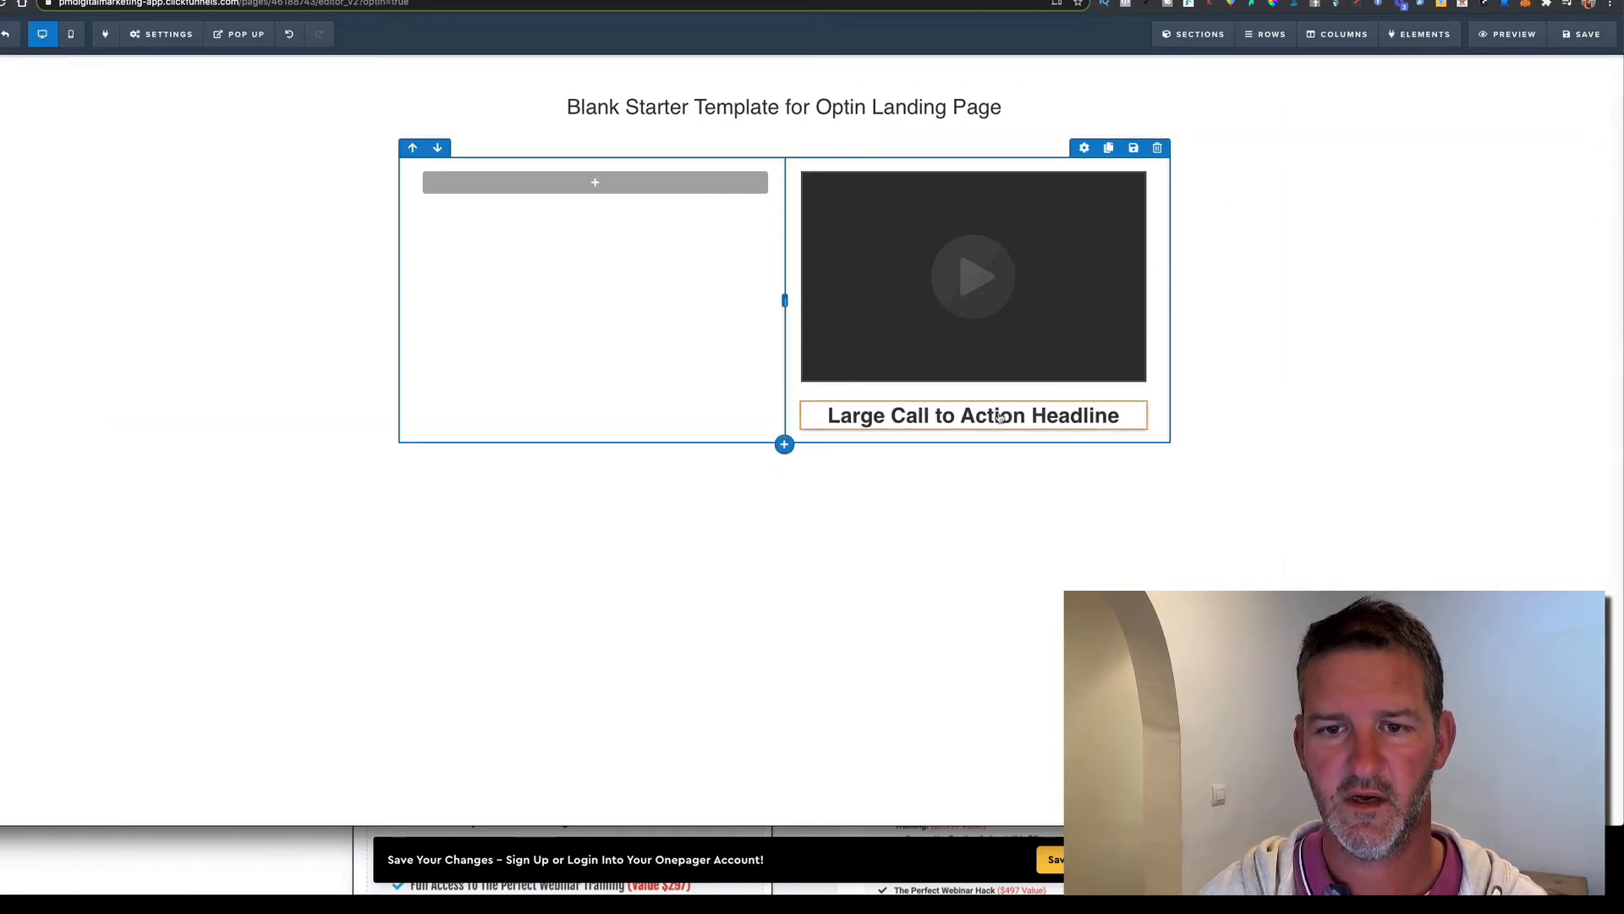
pyautogui.click(973, 428)
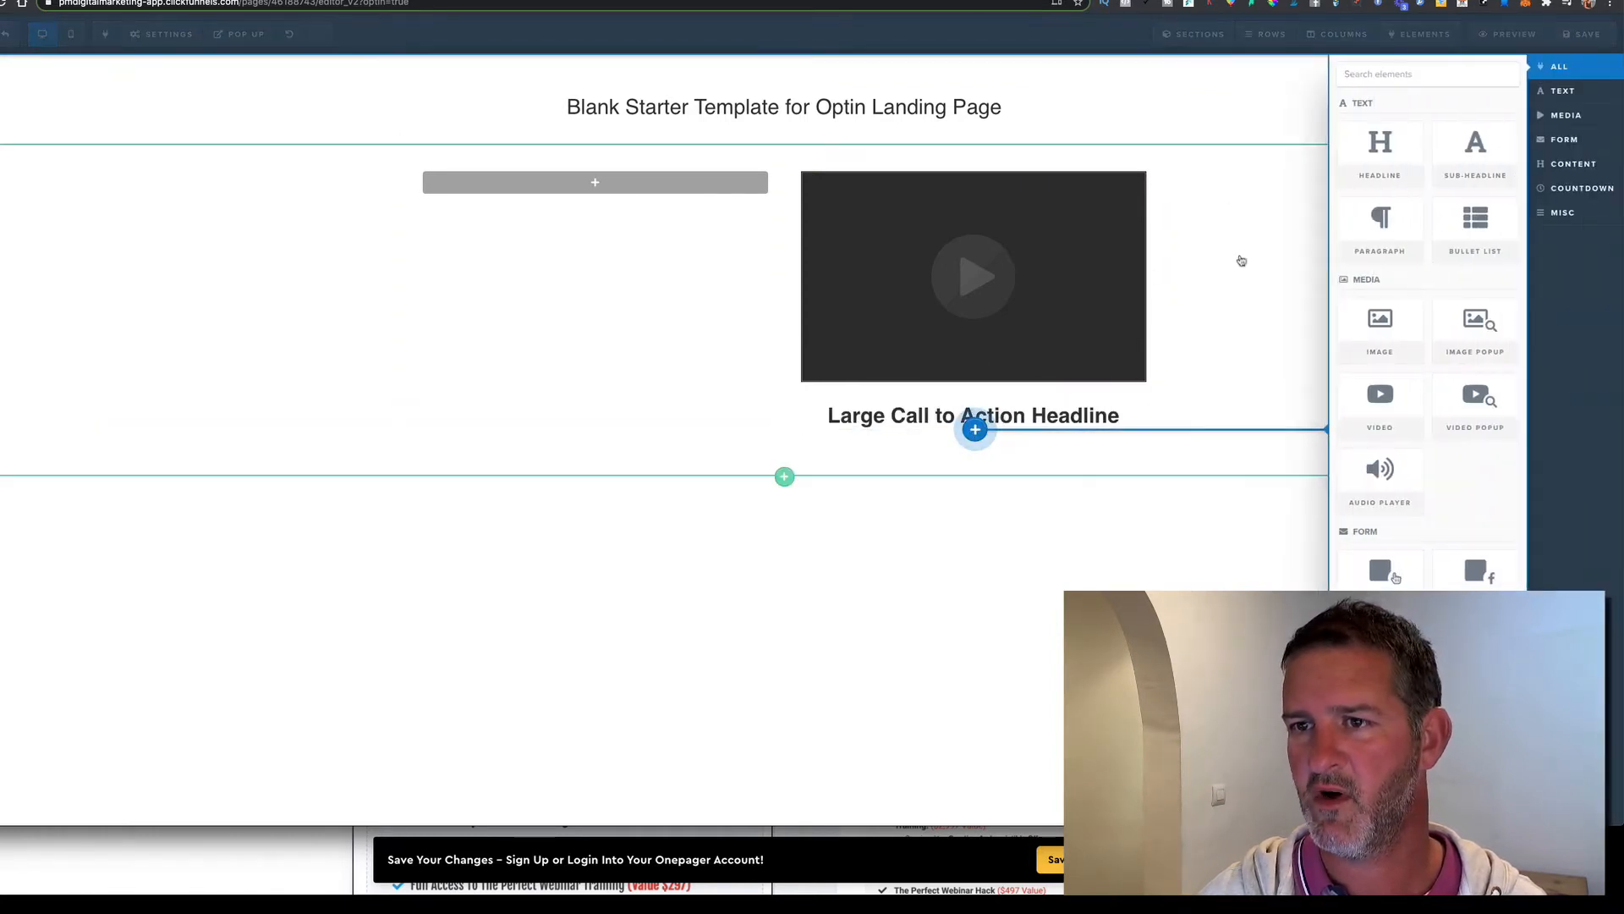
pyautogui.click(1385, 222)
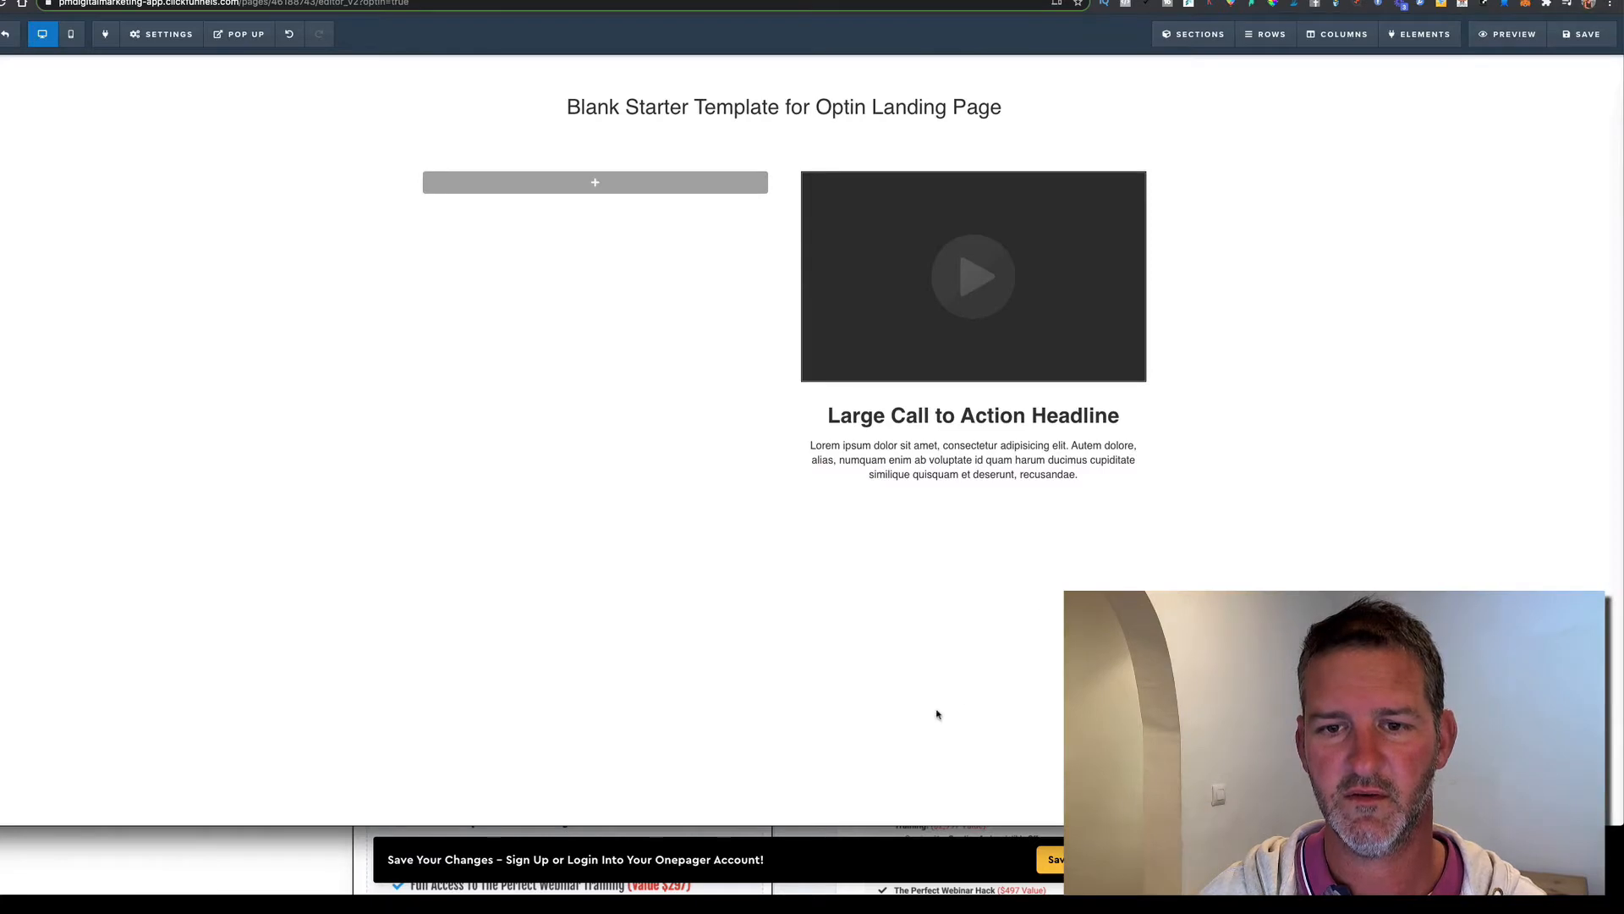
pyautogui.click(974, 481)
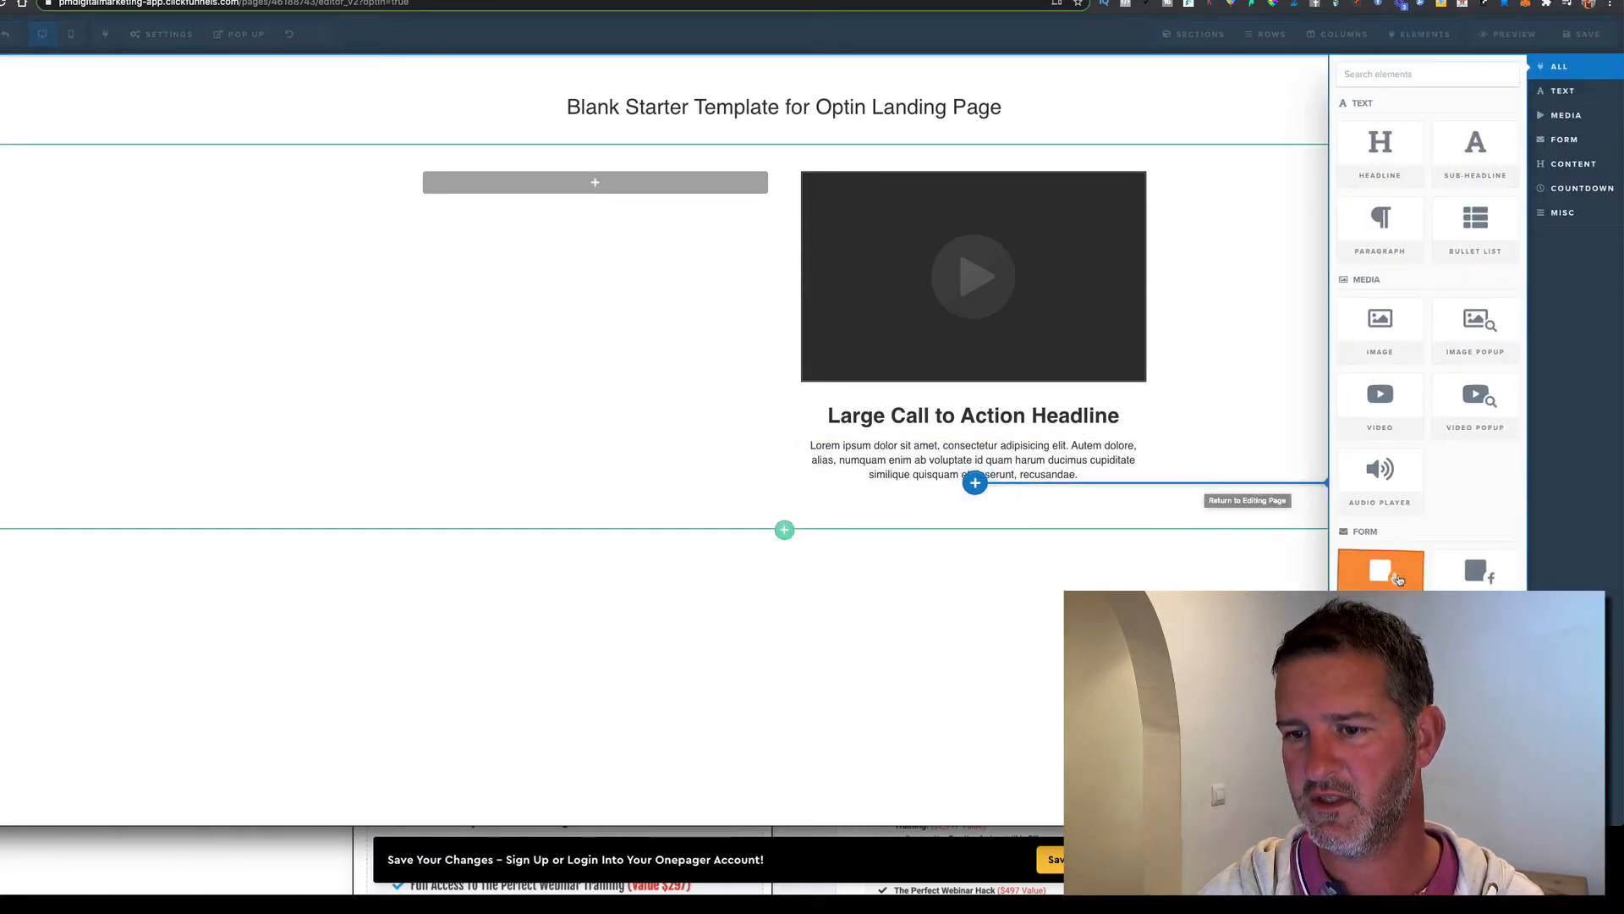
pyautogui.click(1384, 577)
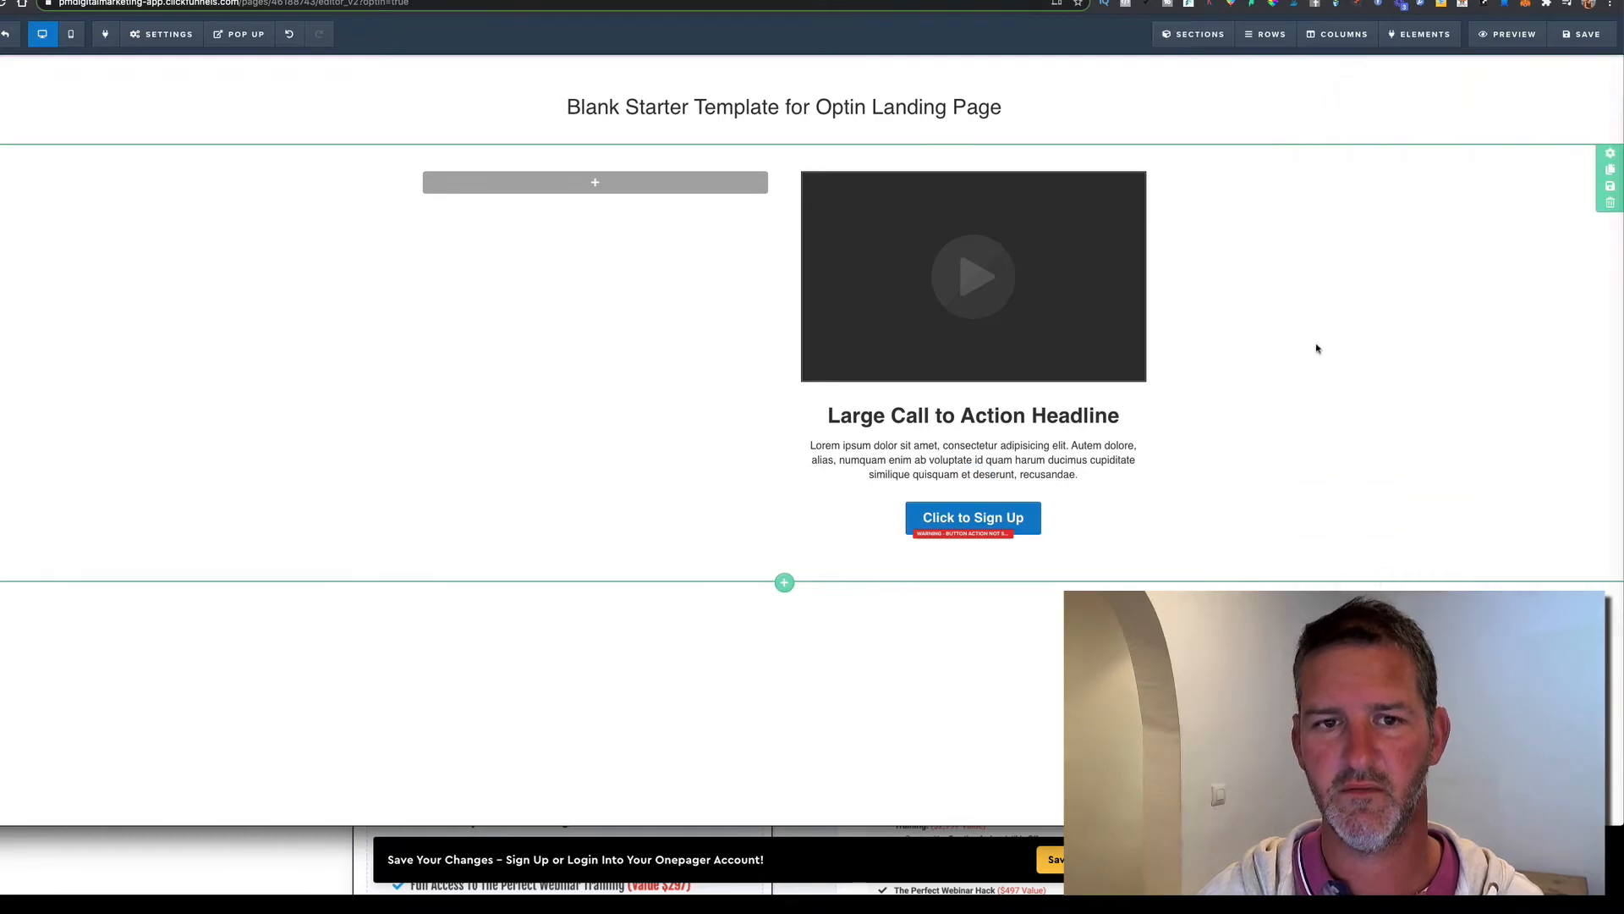
pyautogui.click(1582, 34)
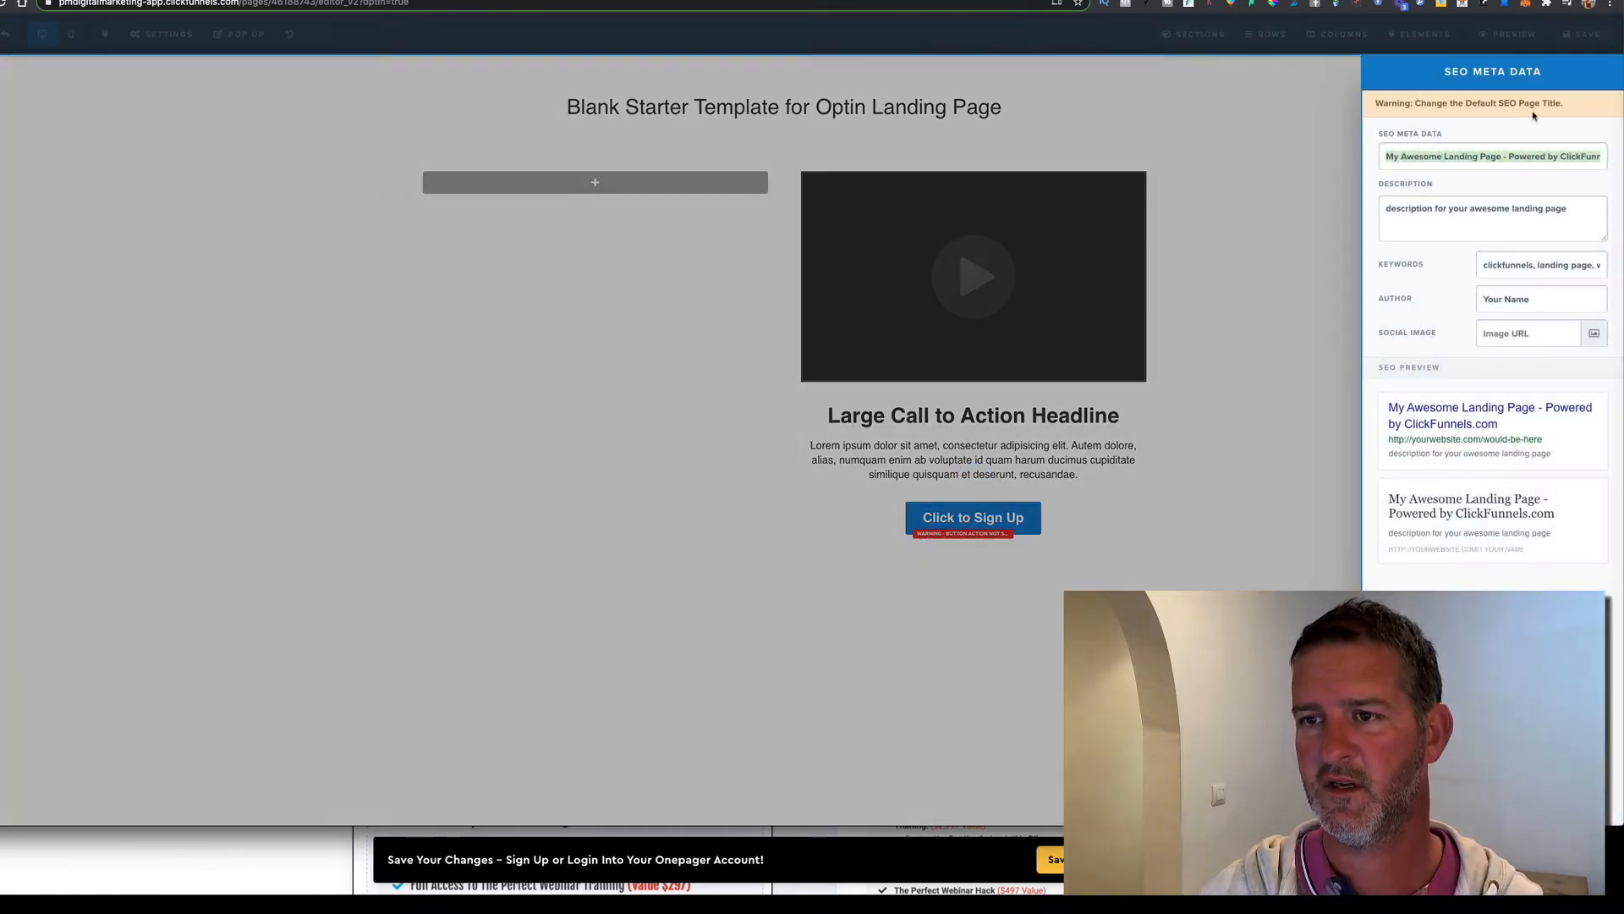
# Replace the SEO page title with a person's name and preview the page
pyautogui.write('R')
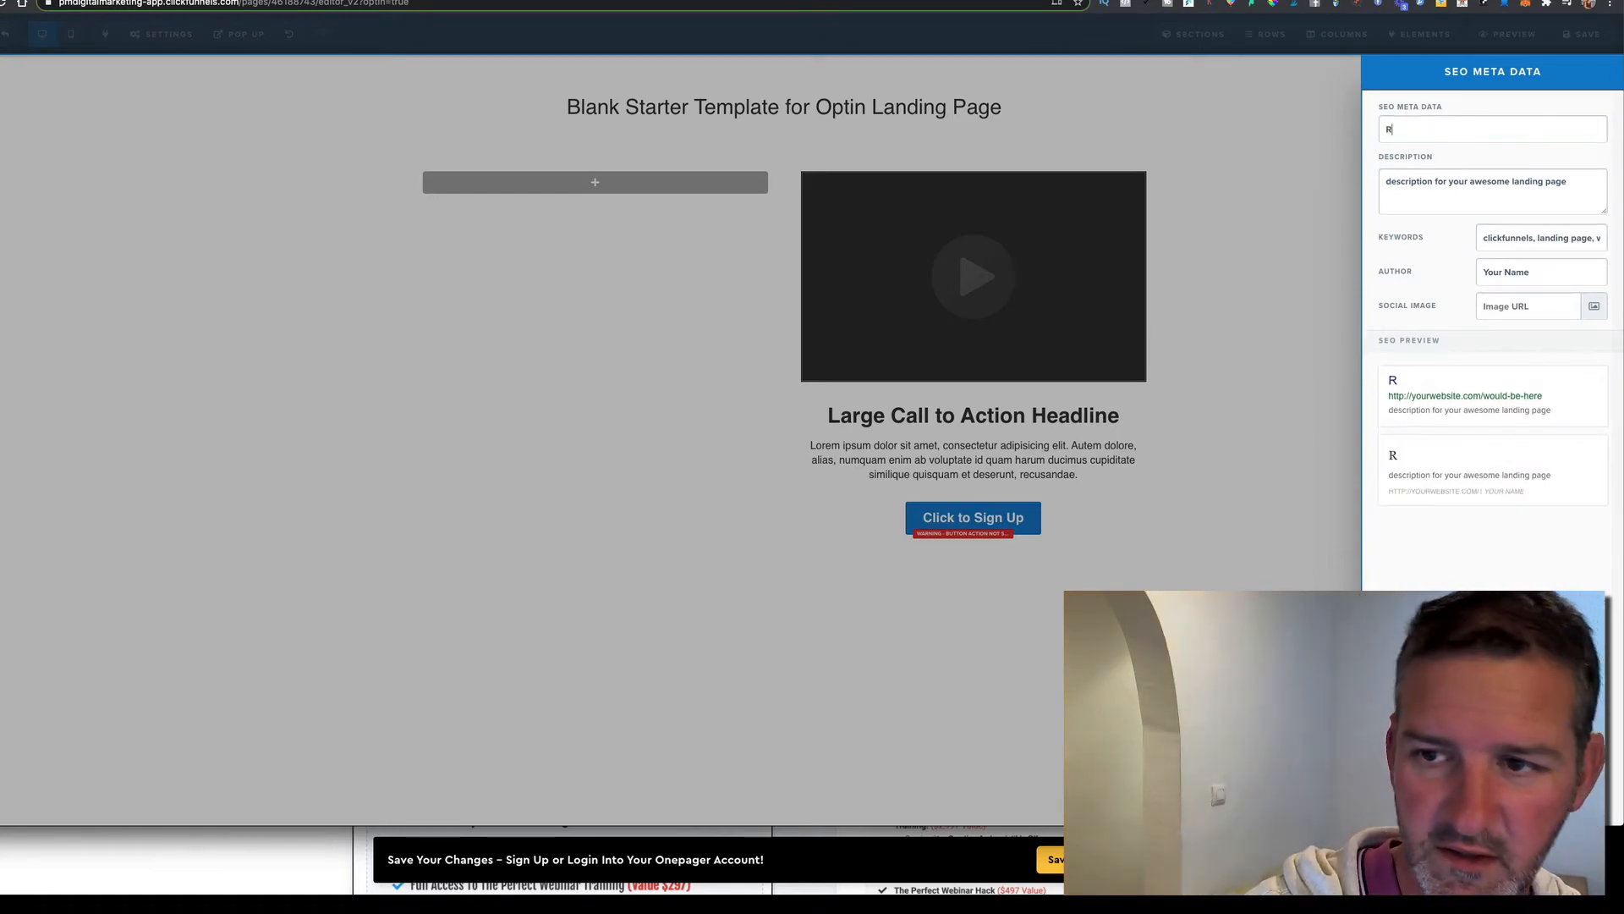
pyautogui.write('usse')
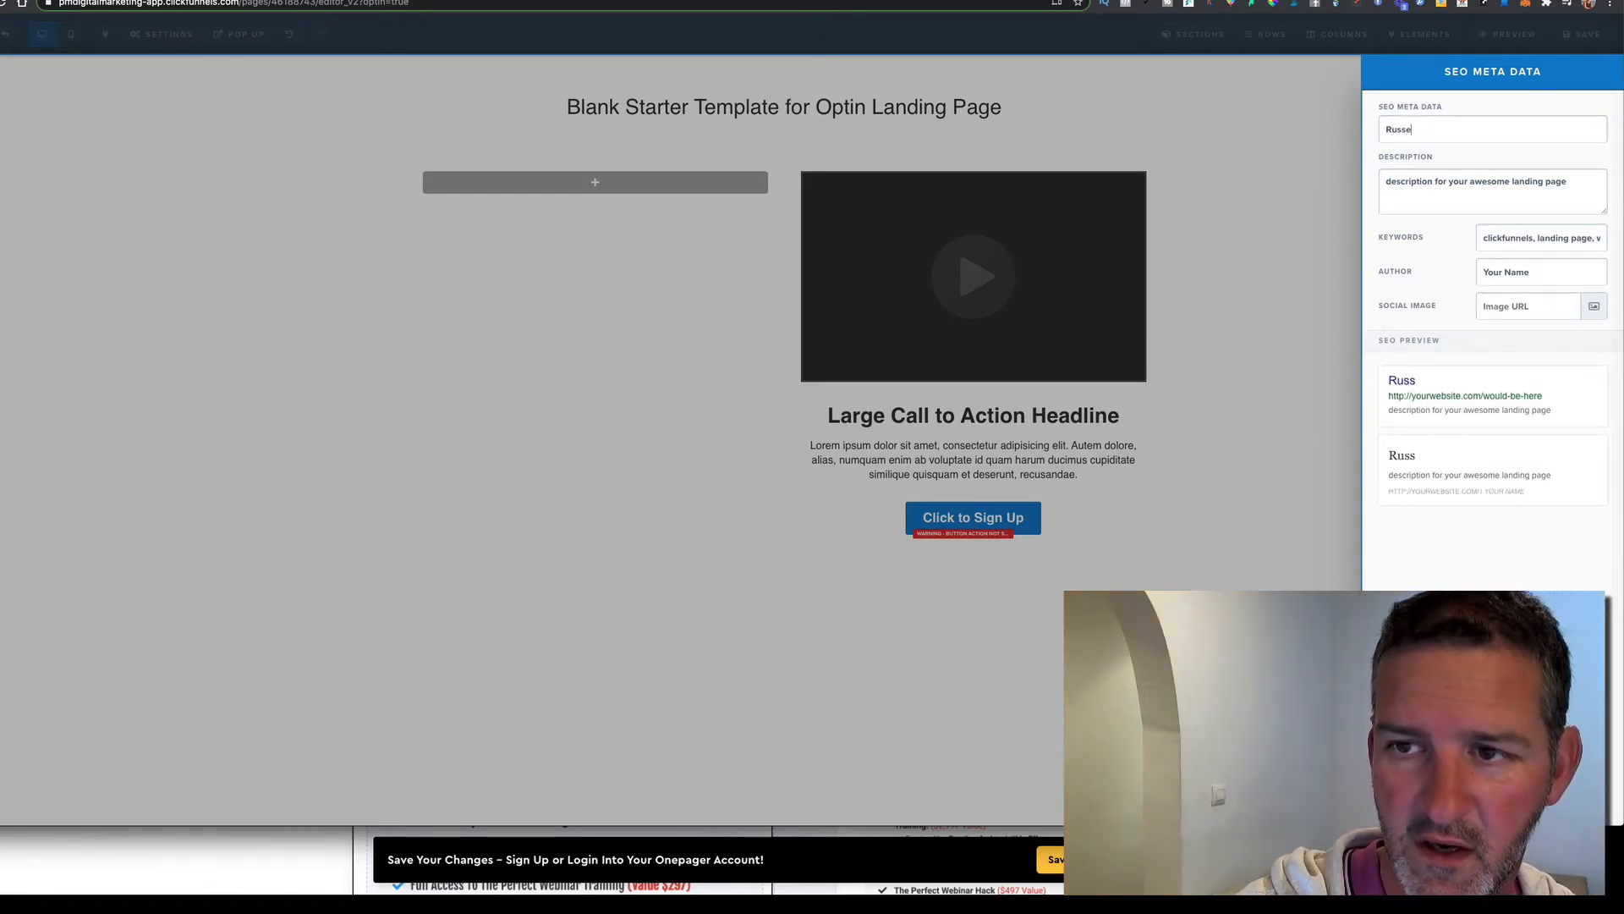
pyautogui.write('ll')
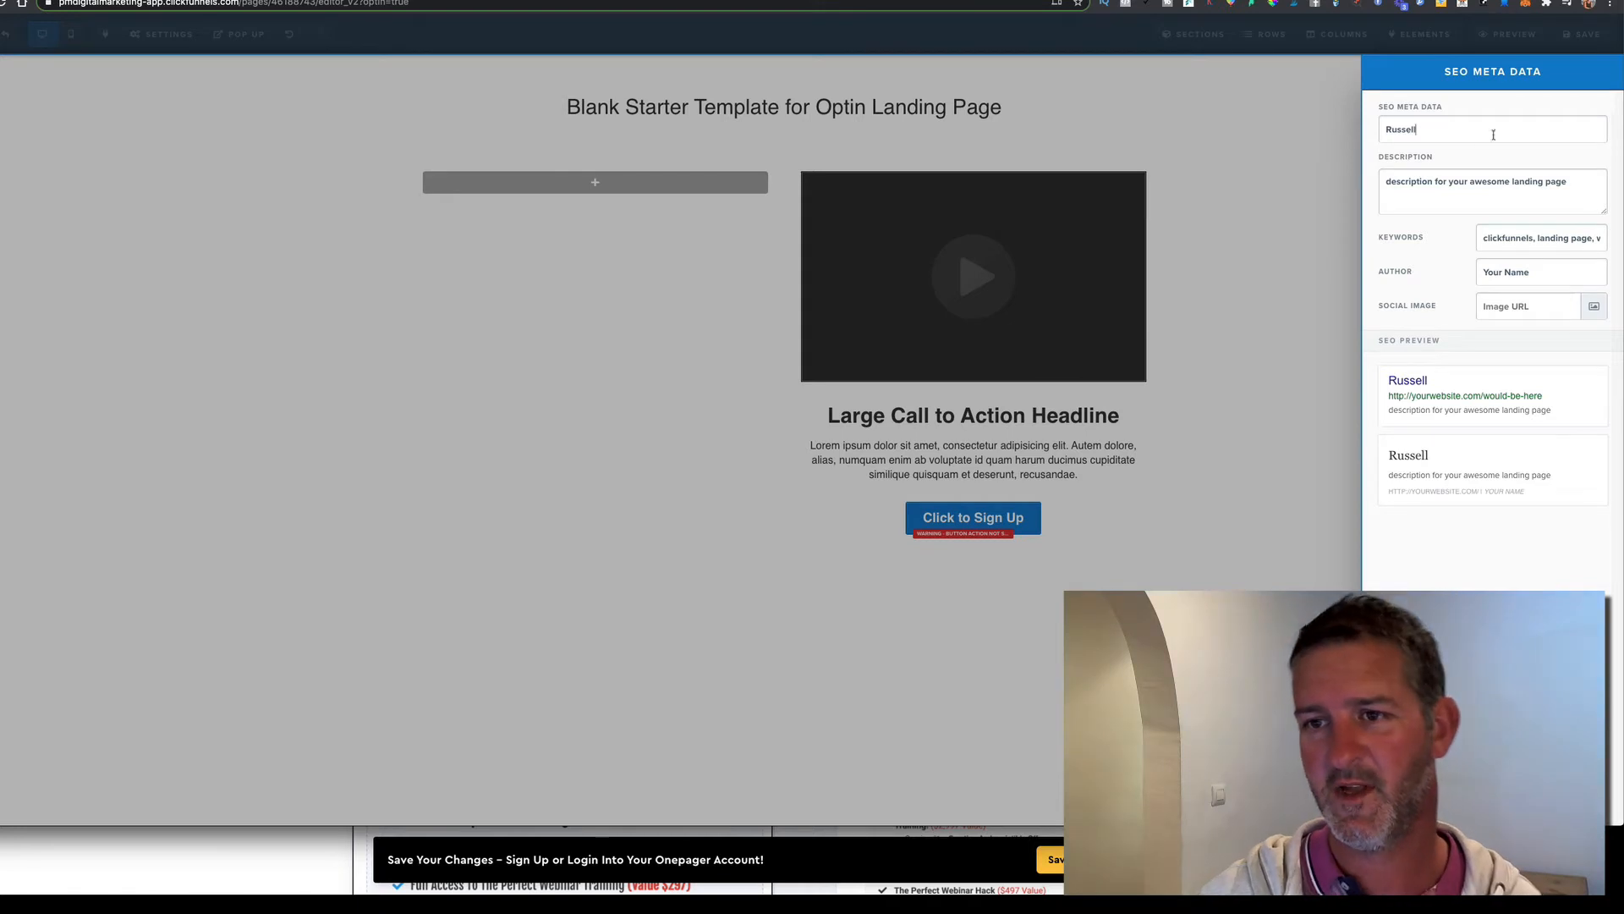
pyautogui.click(1290, 230)
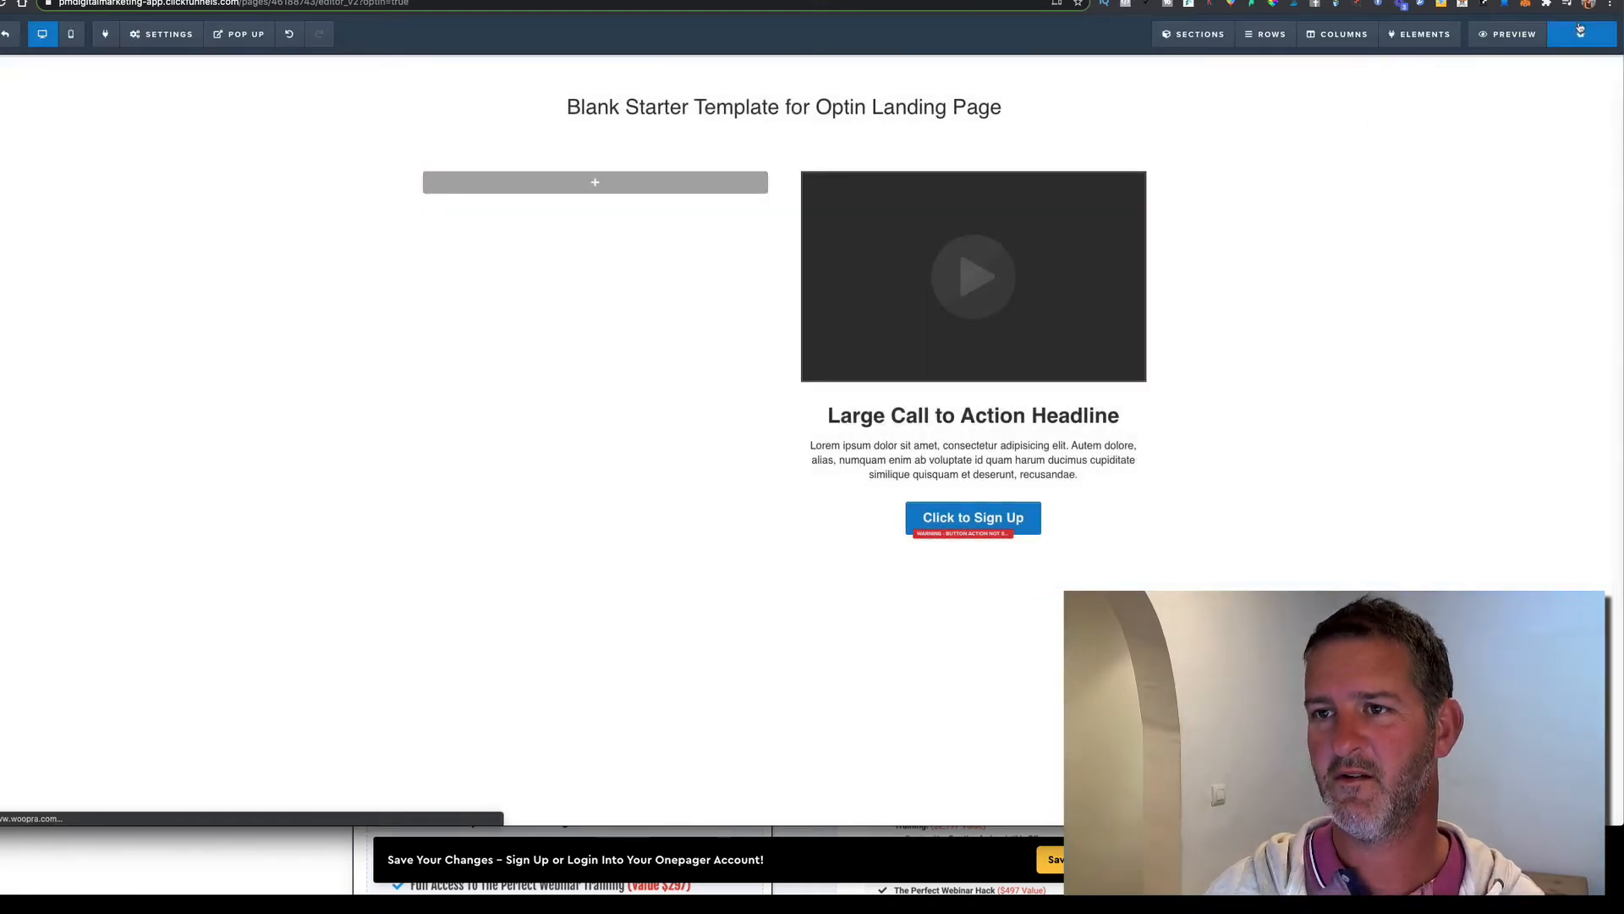
pyautogui.click(1513, 34)
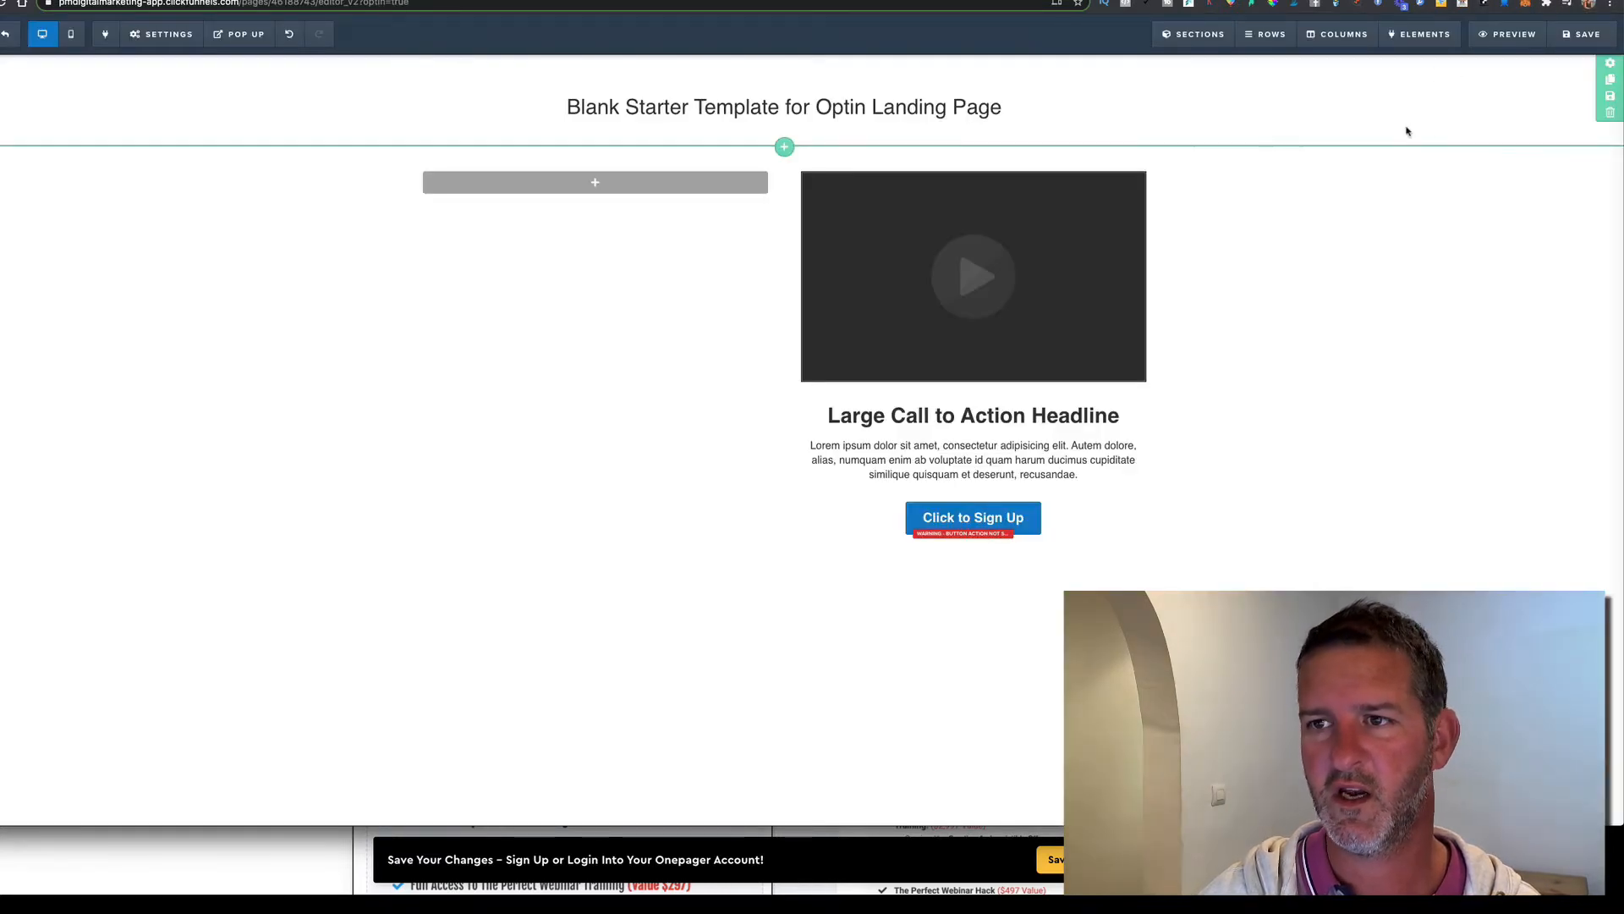
# Paste #345c92 as the top section's background colour and save the page
pyautogui.click(1610, 63)
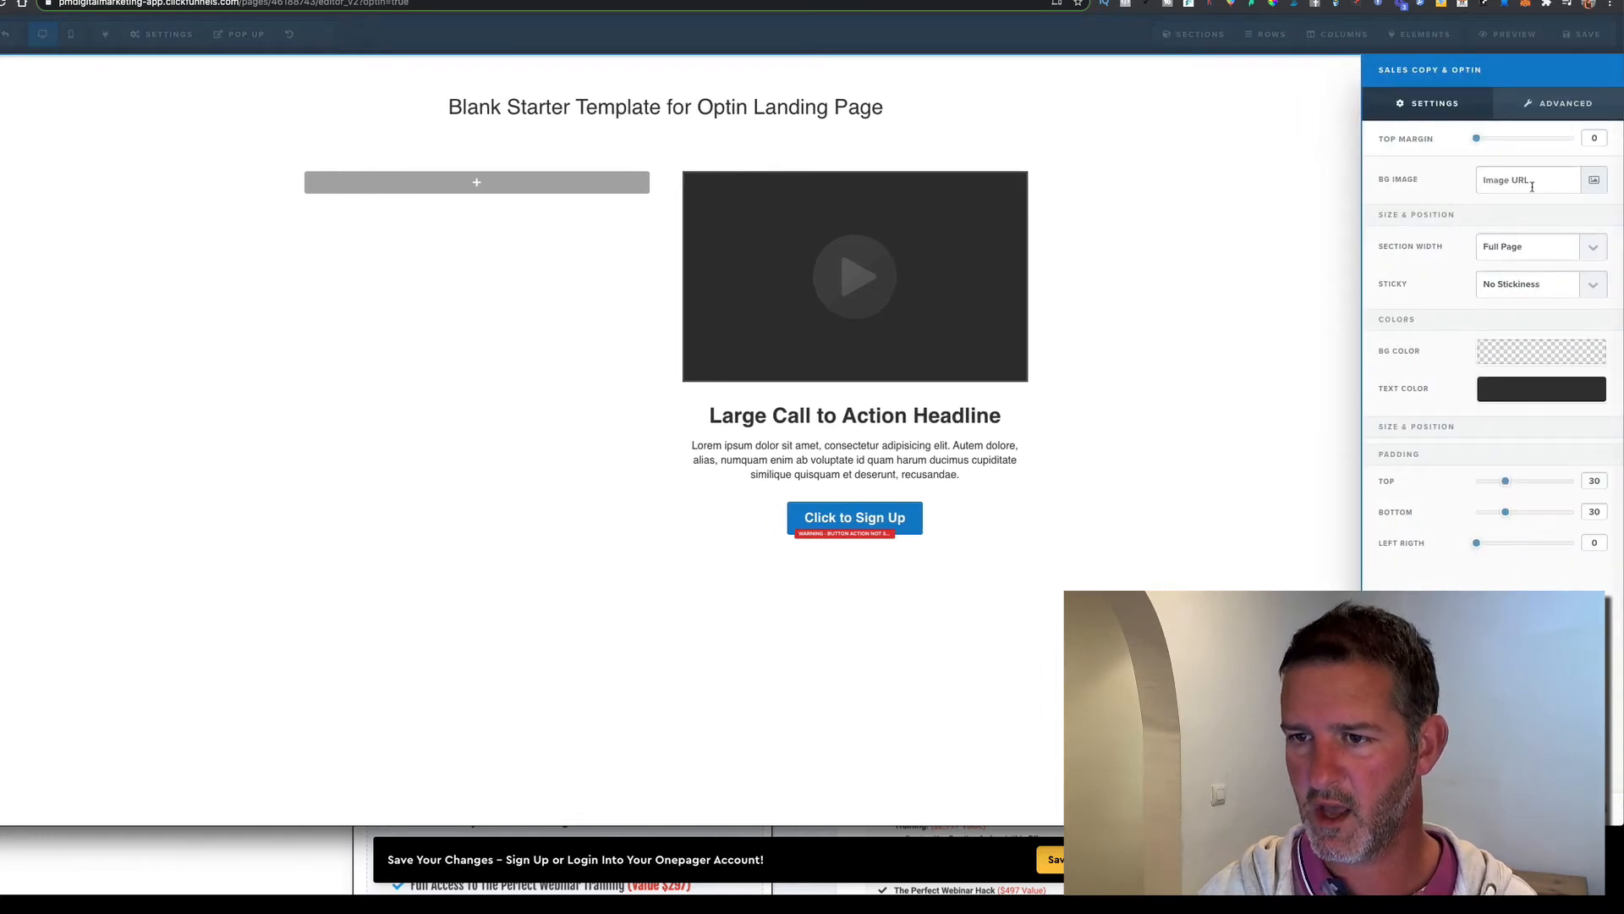
pyautogui.click(1501, 350)
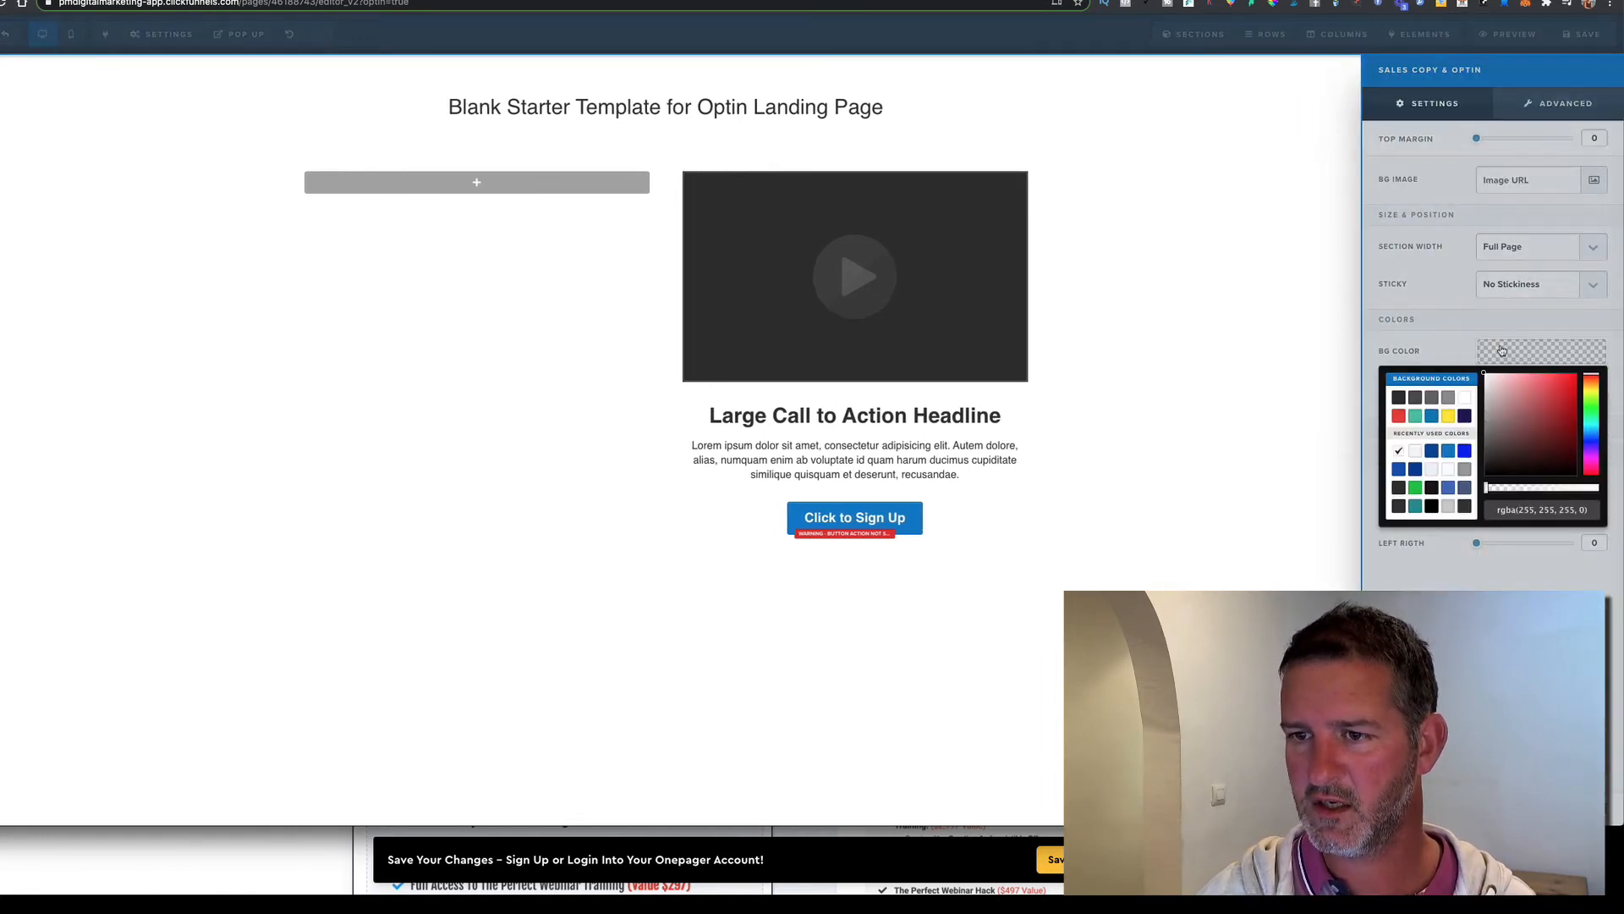
pyautogui.click(1517, 514)
pyautogui.rightClick(1522, 511)
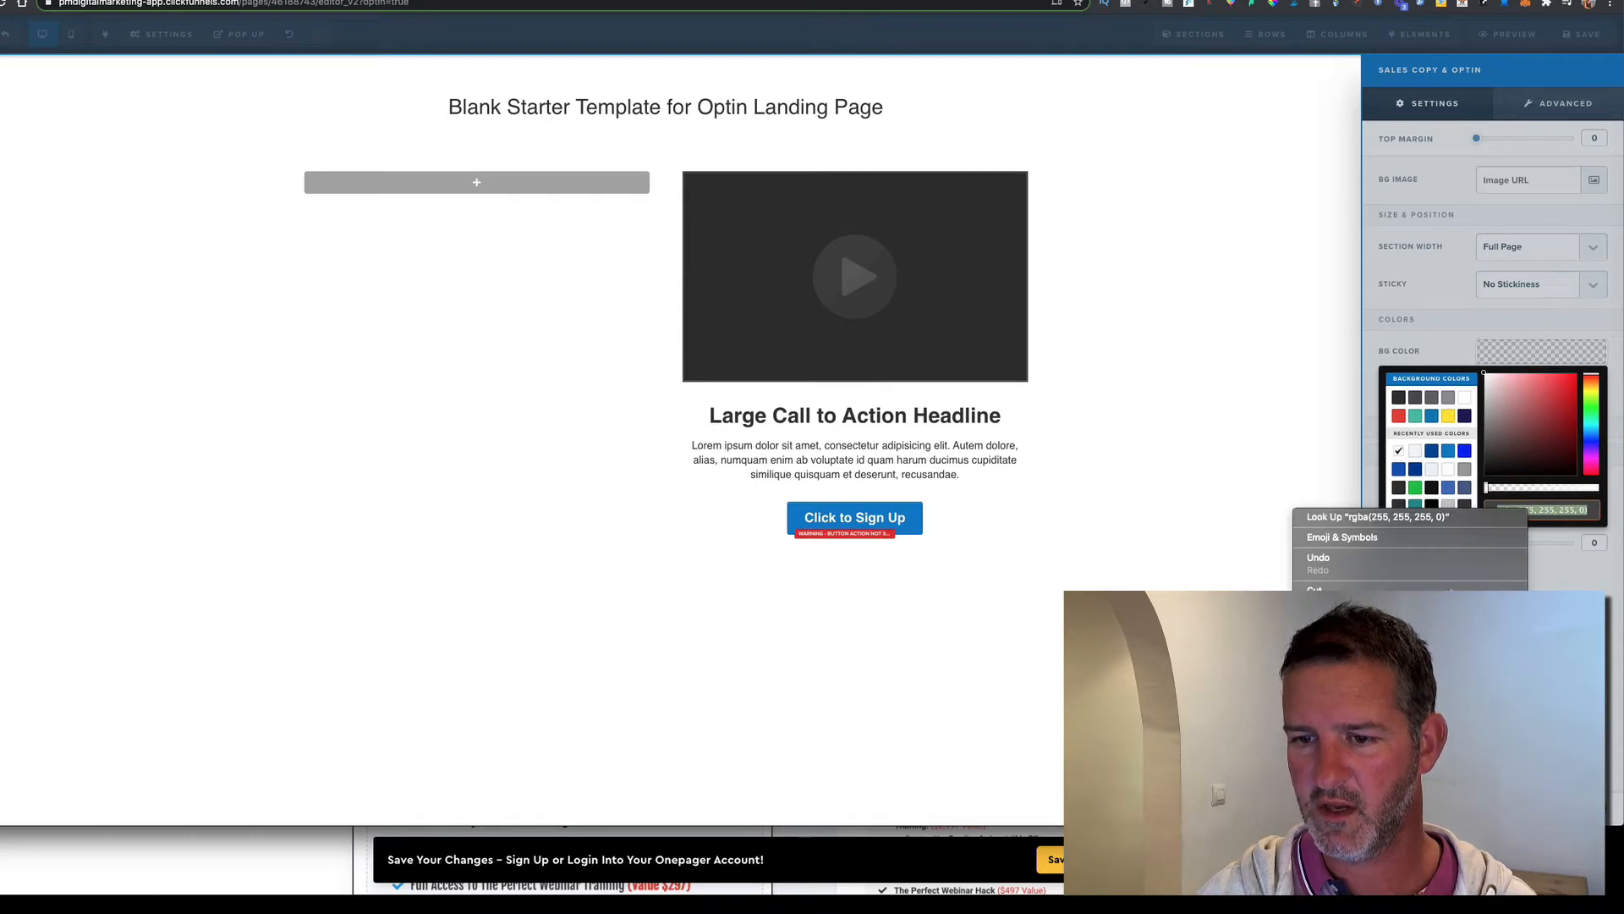
pyautogui.click(1519, 616)
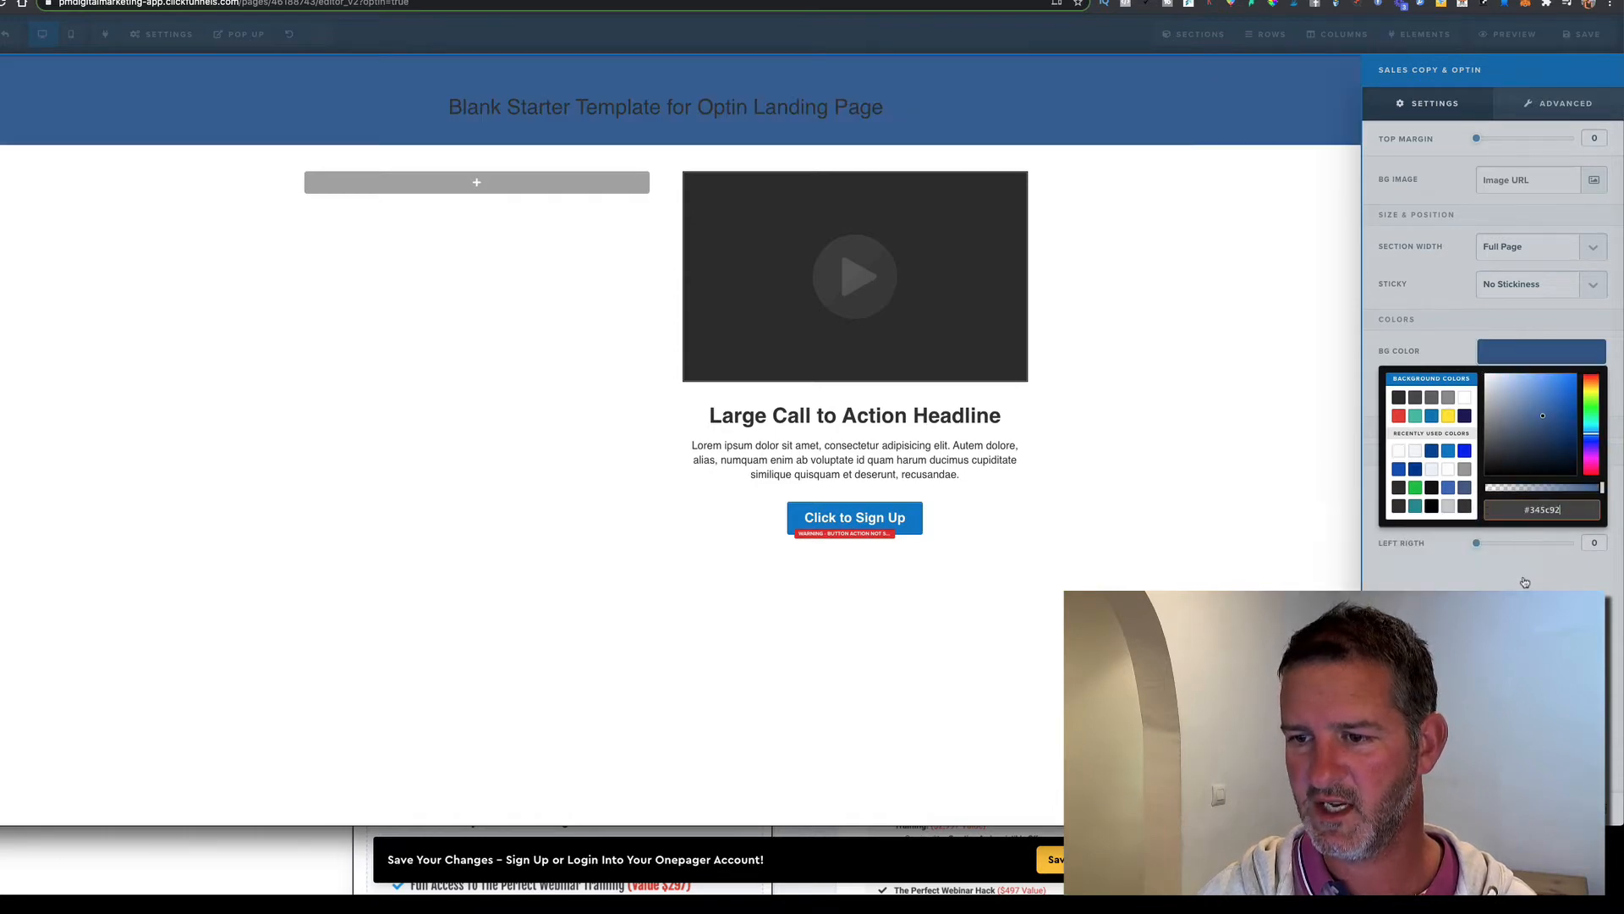
pyautogui.click(1324, 567)
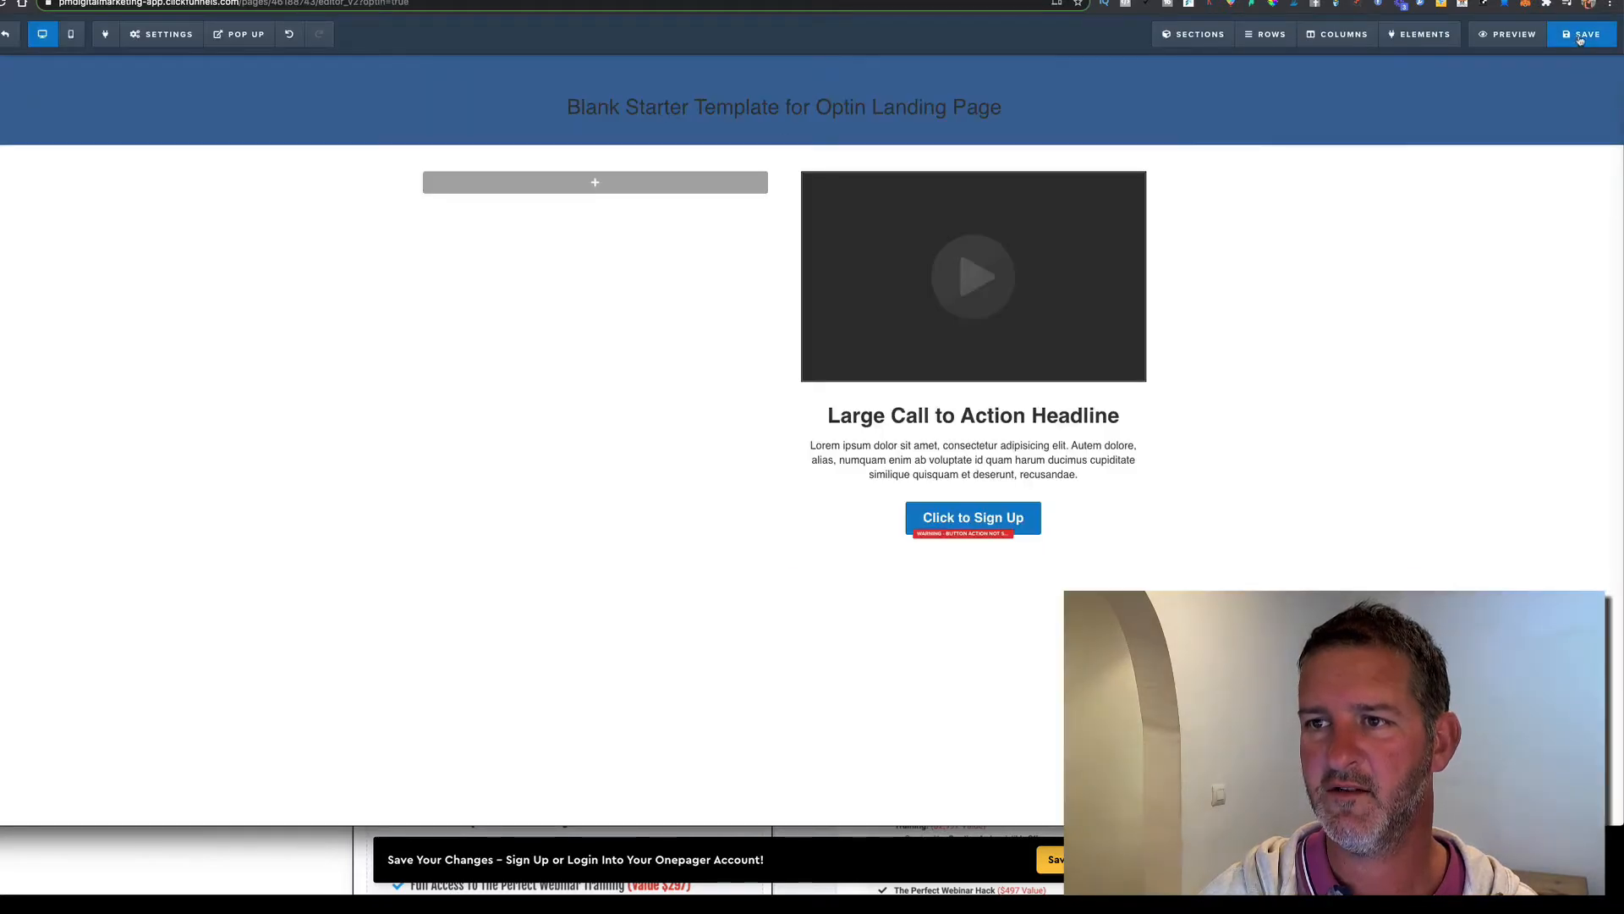
pyautogui.click(1580, 38)
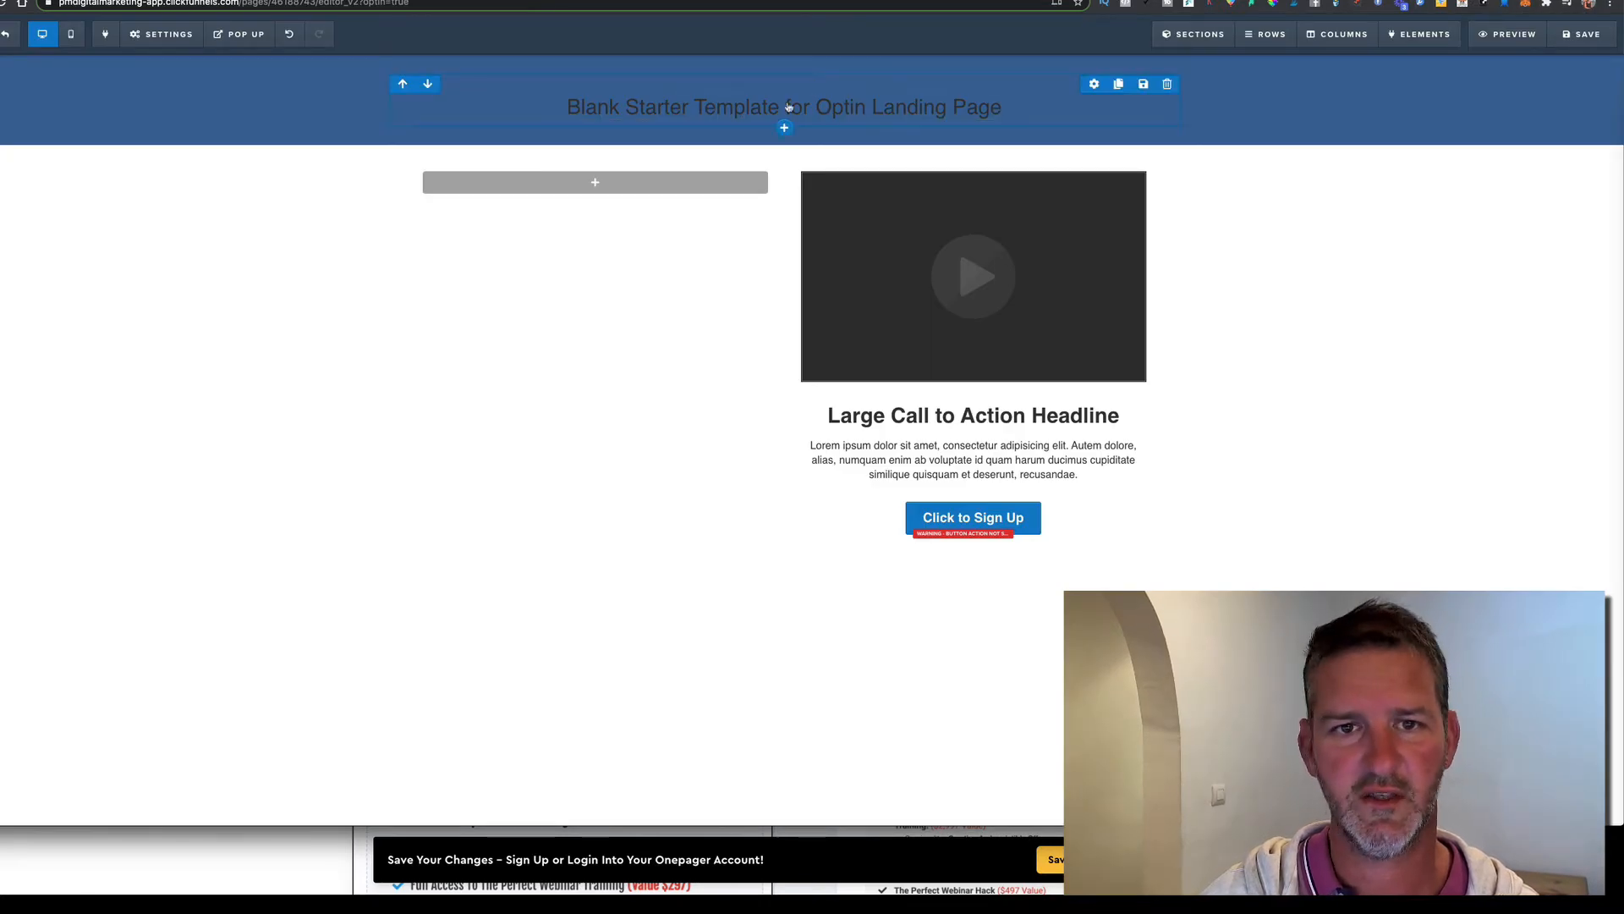
# Add an empty two-column row to the blue section and delete the starter headline row
pyautogui.click(785, 130)
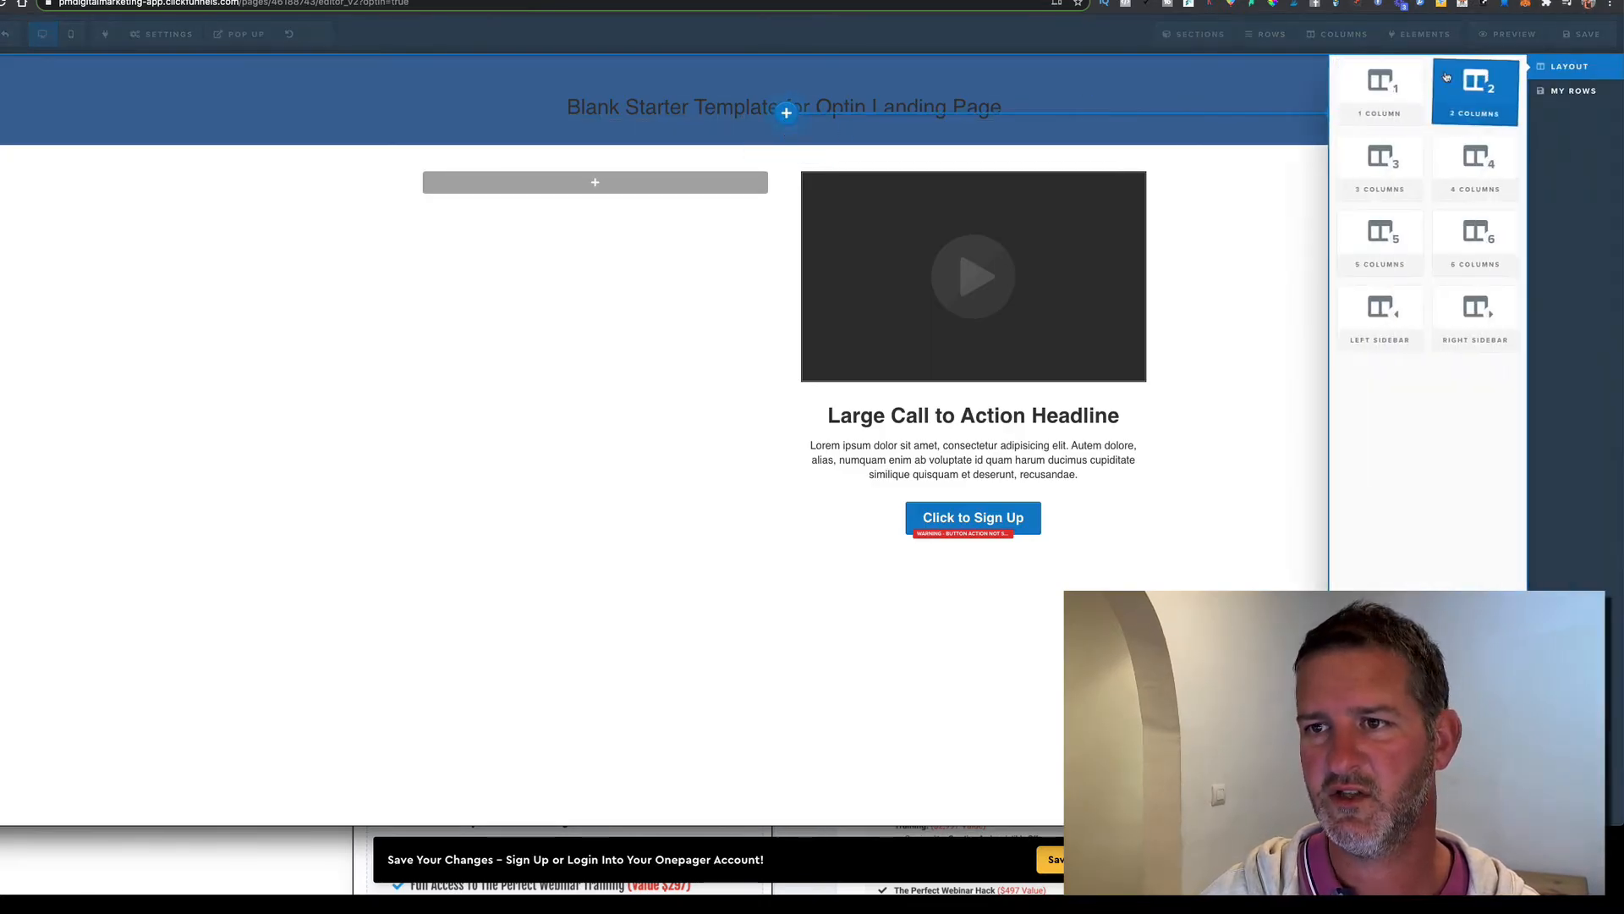
pyautogui.click(1474, 78)
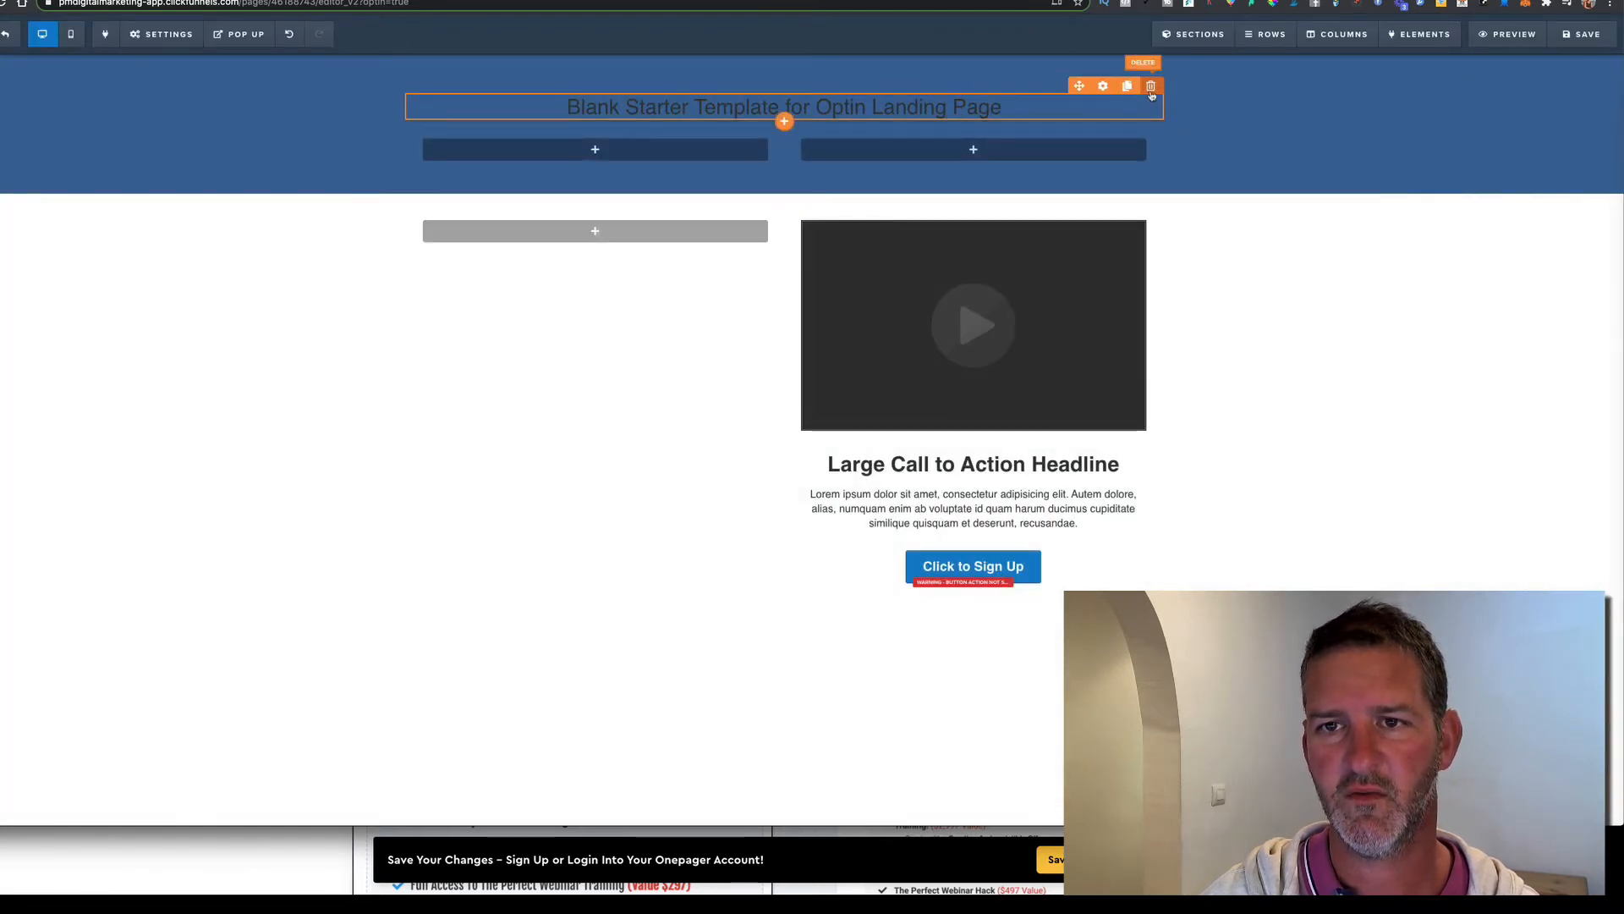
pyautogui.click(1169, 85)
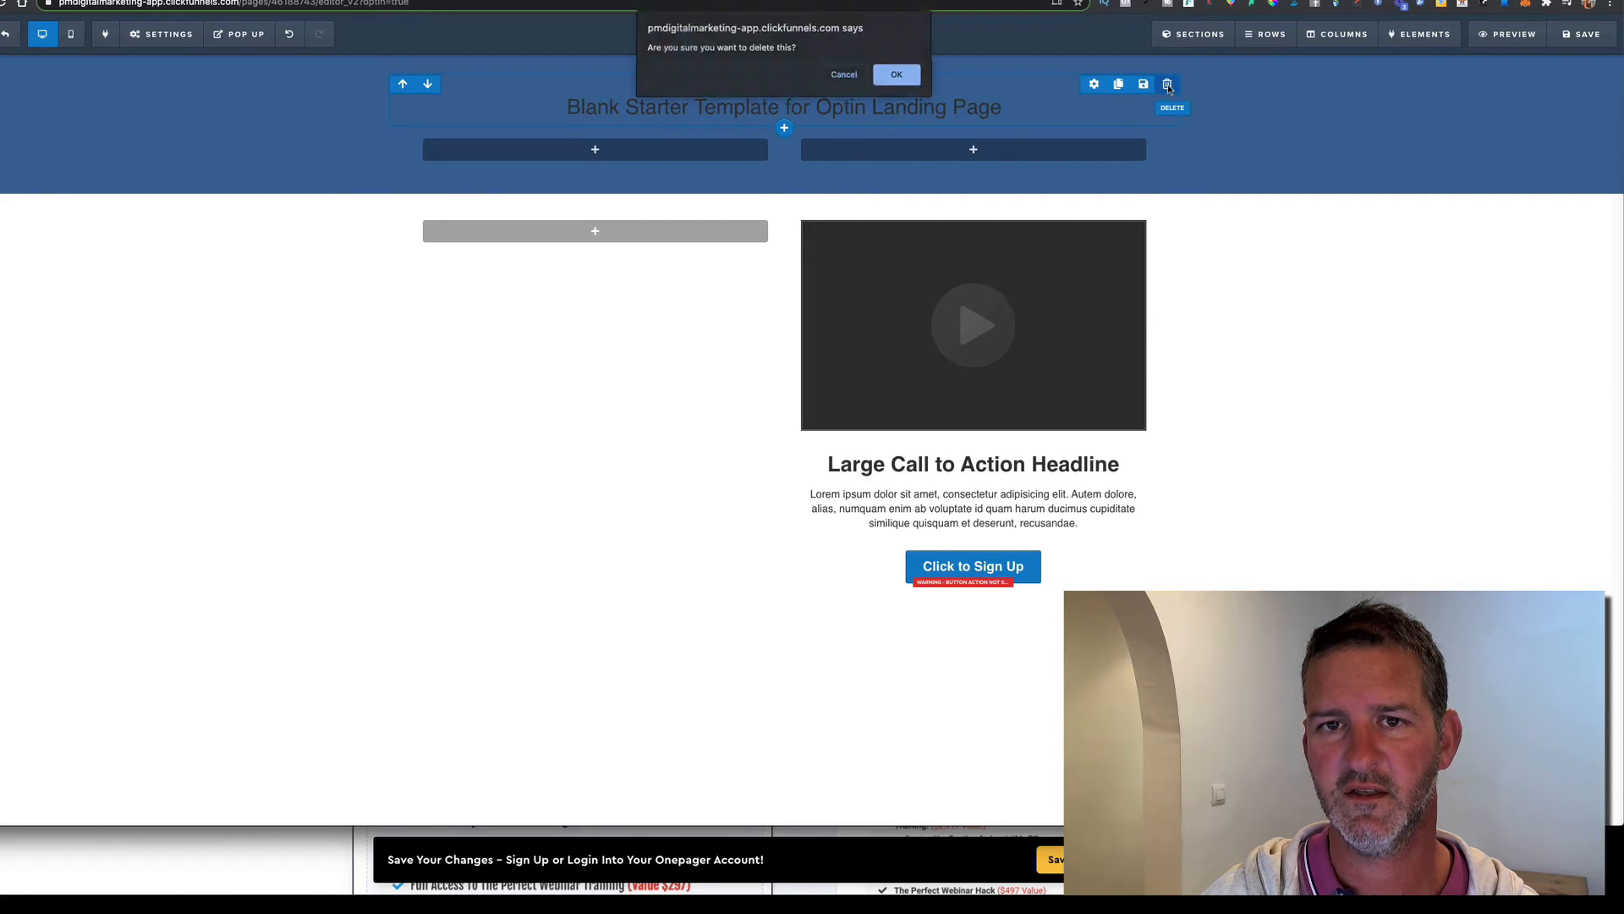
pyautogui.click(900, 77)
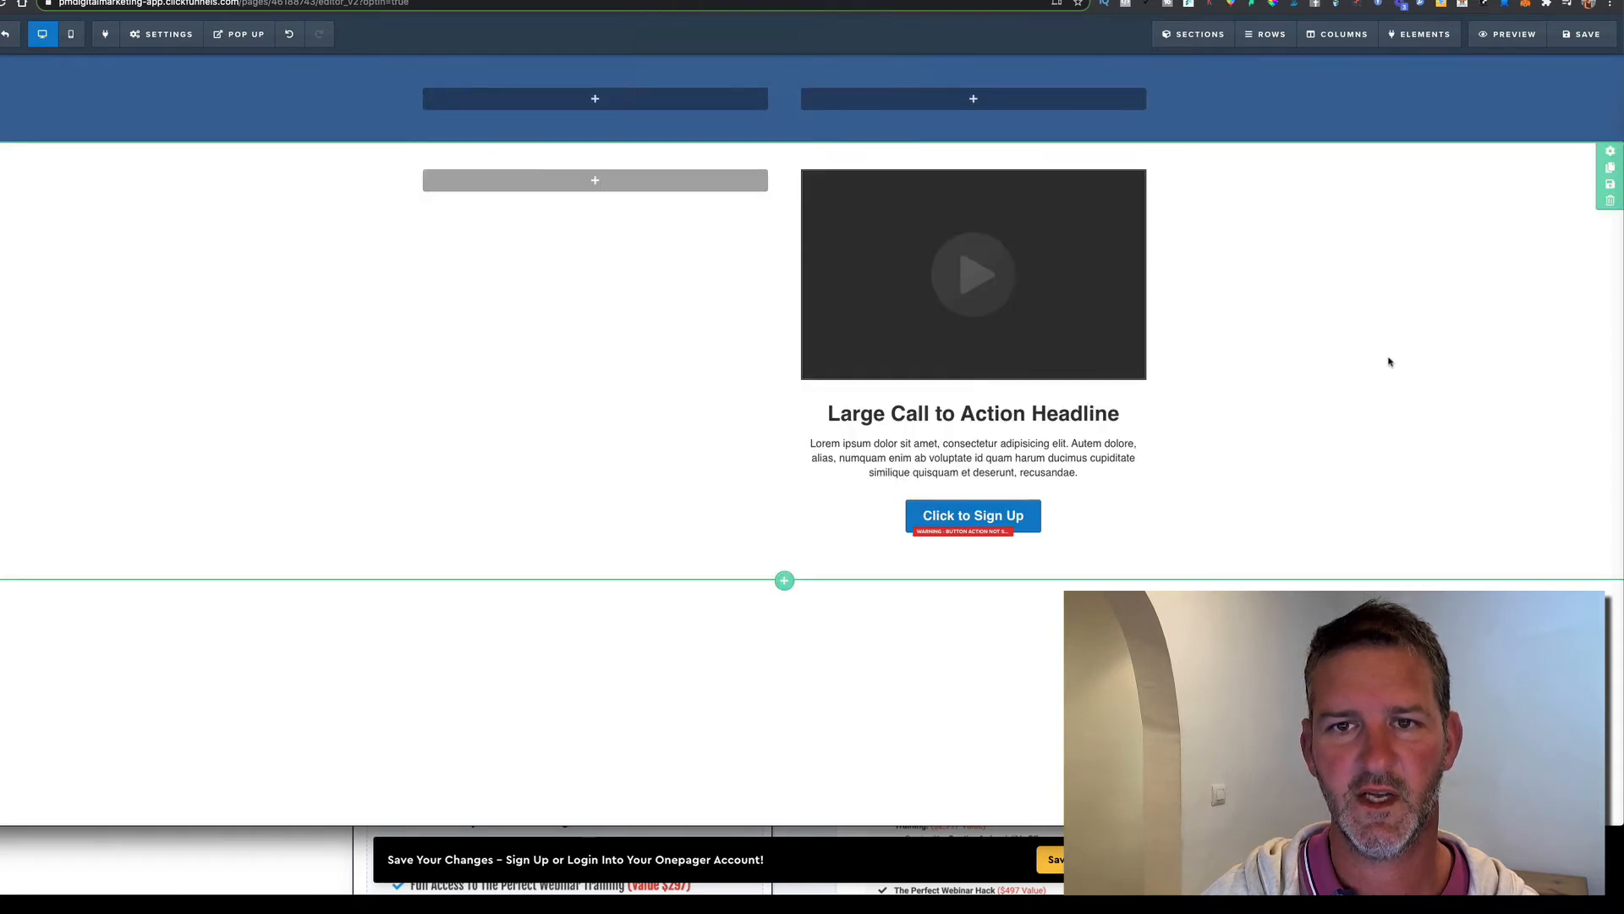
pyautogui.click(596, 99)
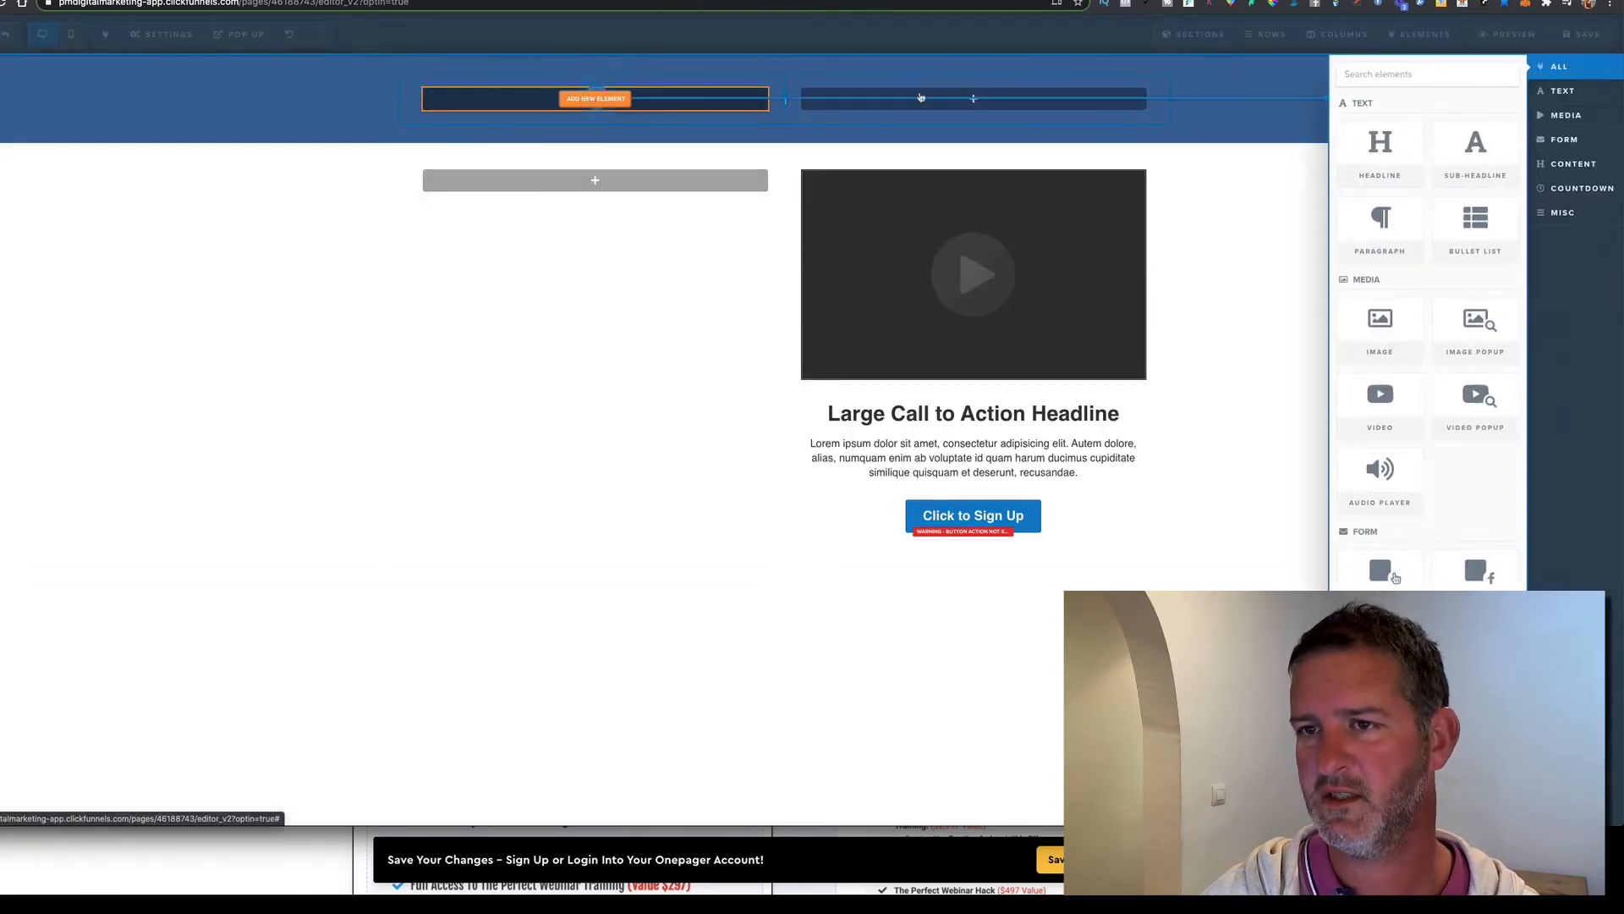
# Place a demo image in the header's left column and a Features, Pricing, Order Now navigation menu on the right
pyautogui.click(1380, 323)
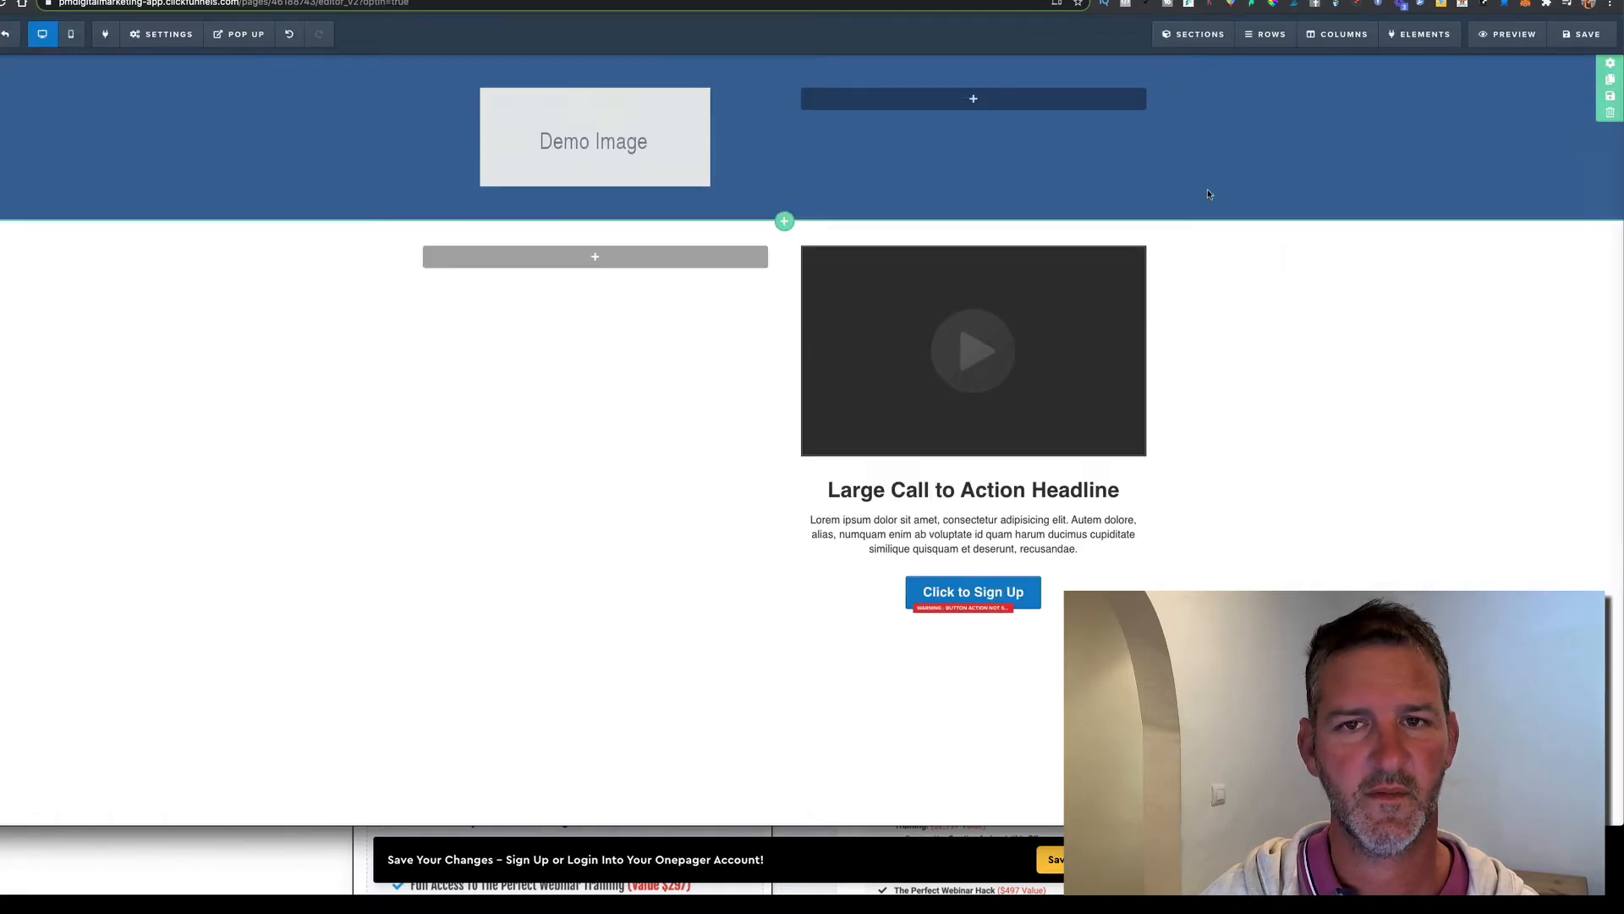
pyautogui.click(977, 103)
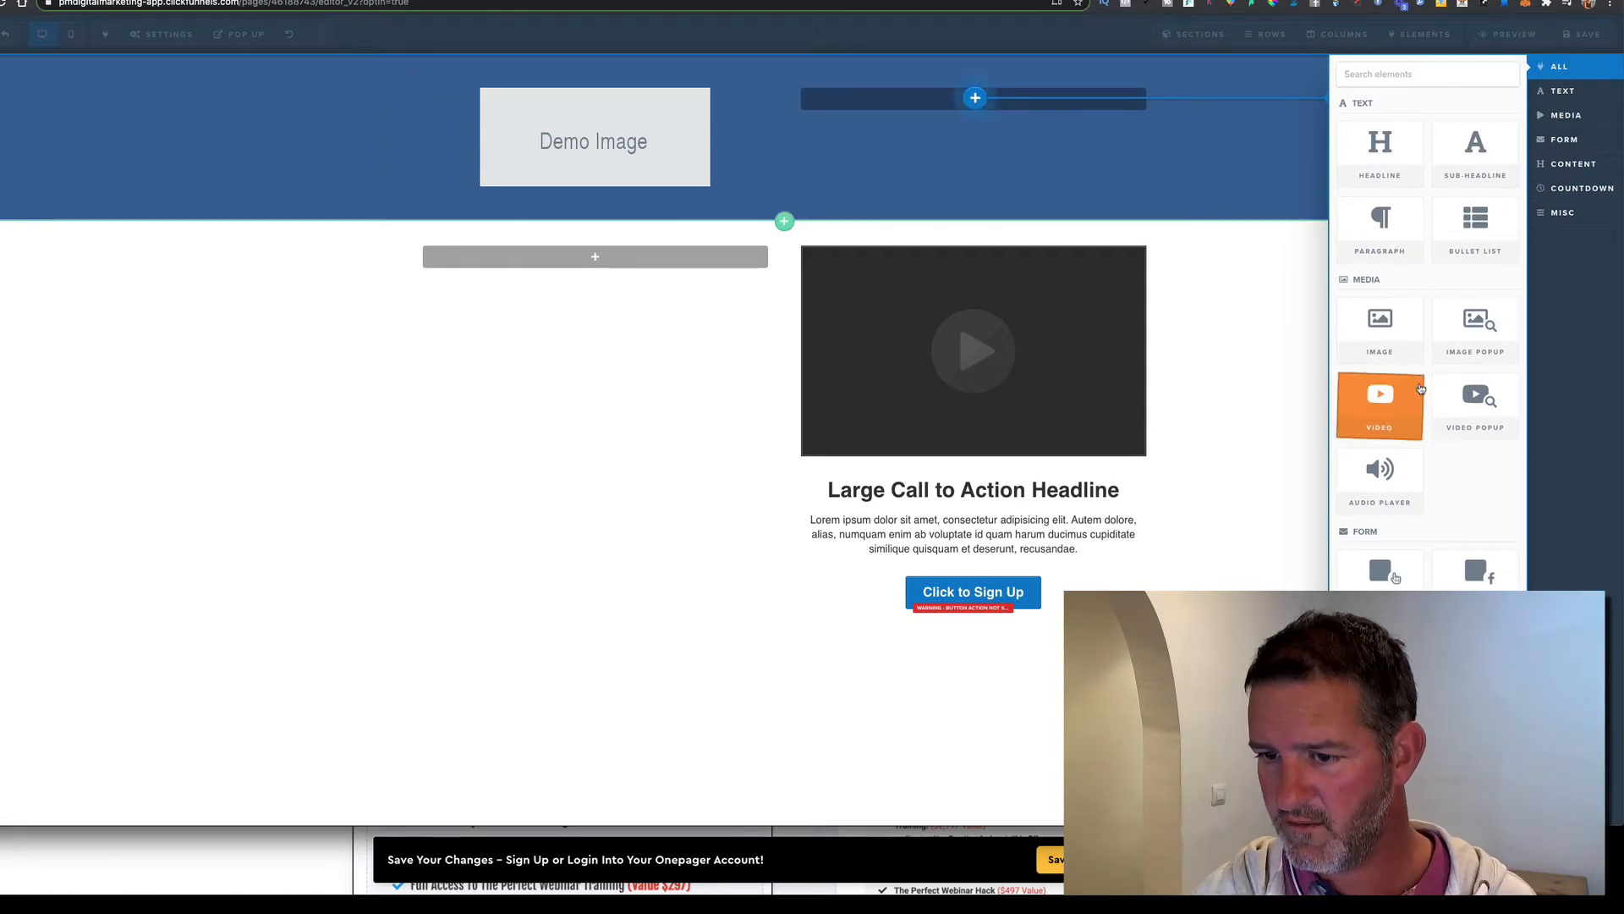
pyautogui.scroll(-2, 1427, 396)
pyautogui.scroll(-8, 1427, 396)
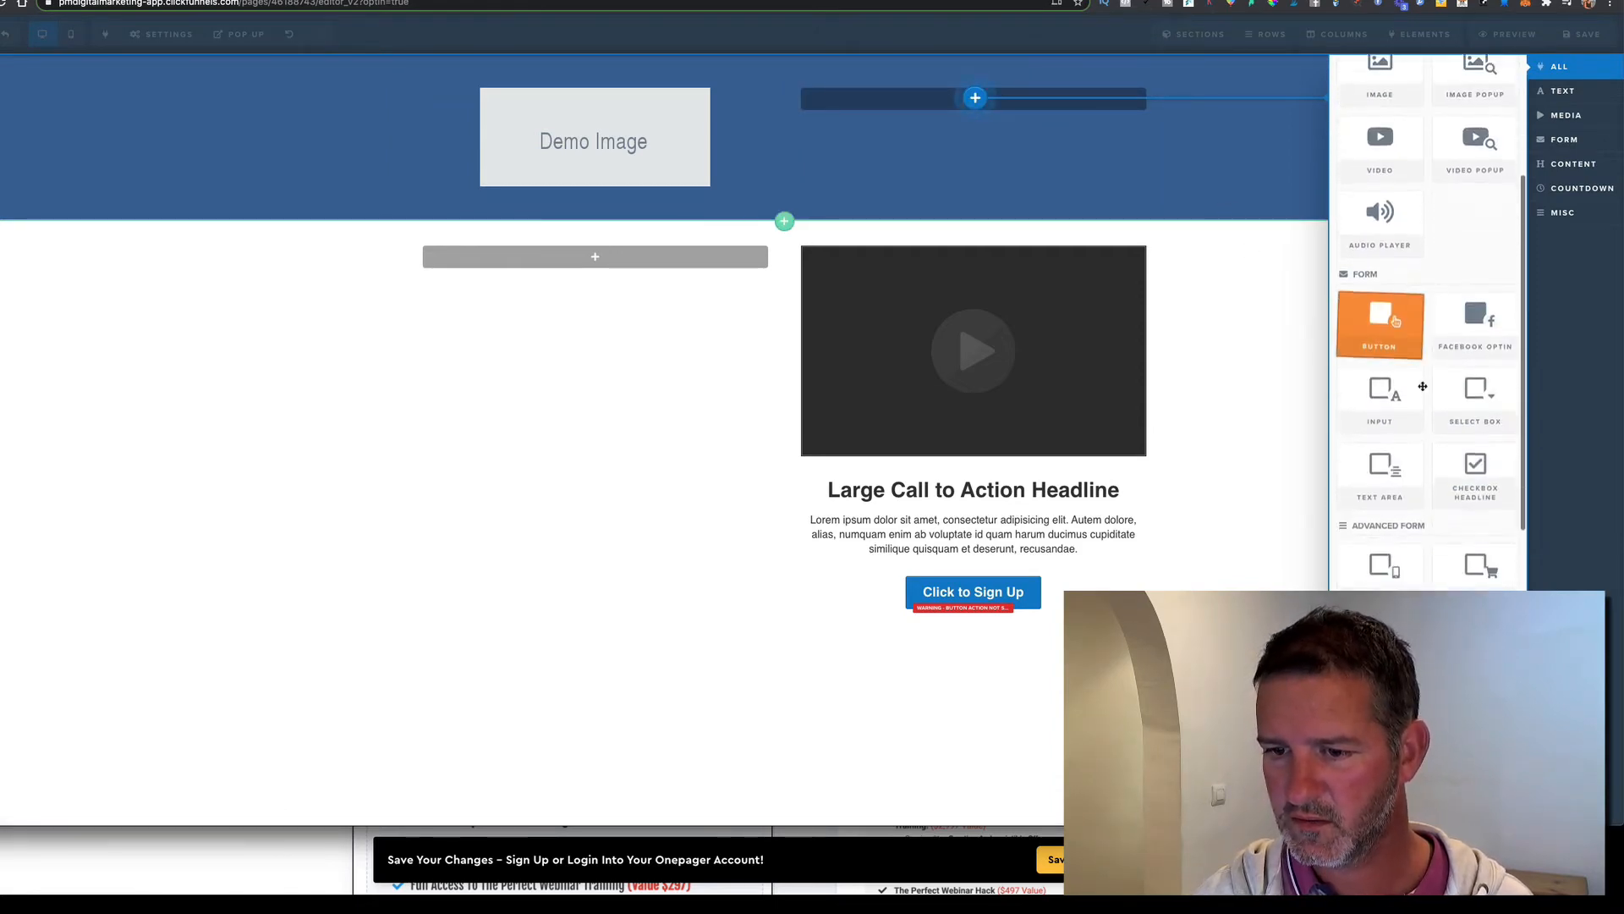
pyautogui.scroll(-9, 1425, 383)
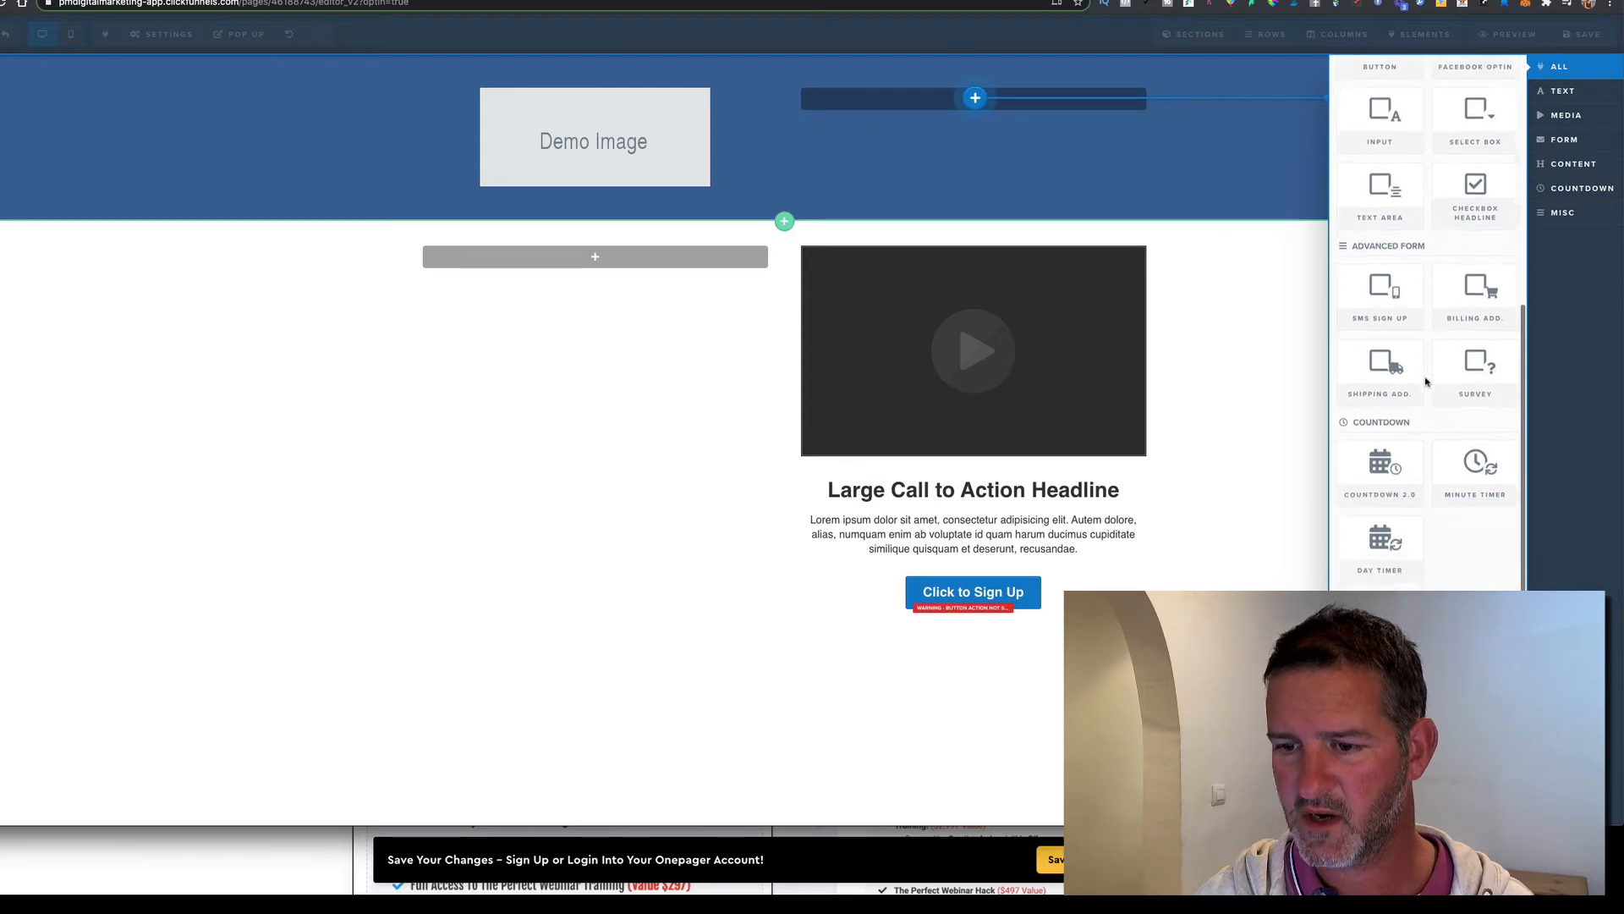
pyautogui.scroll(-1, 1425, 381)
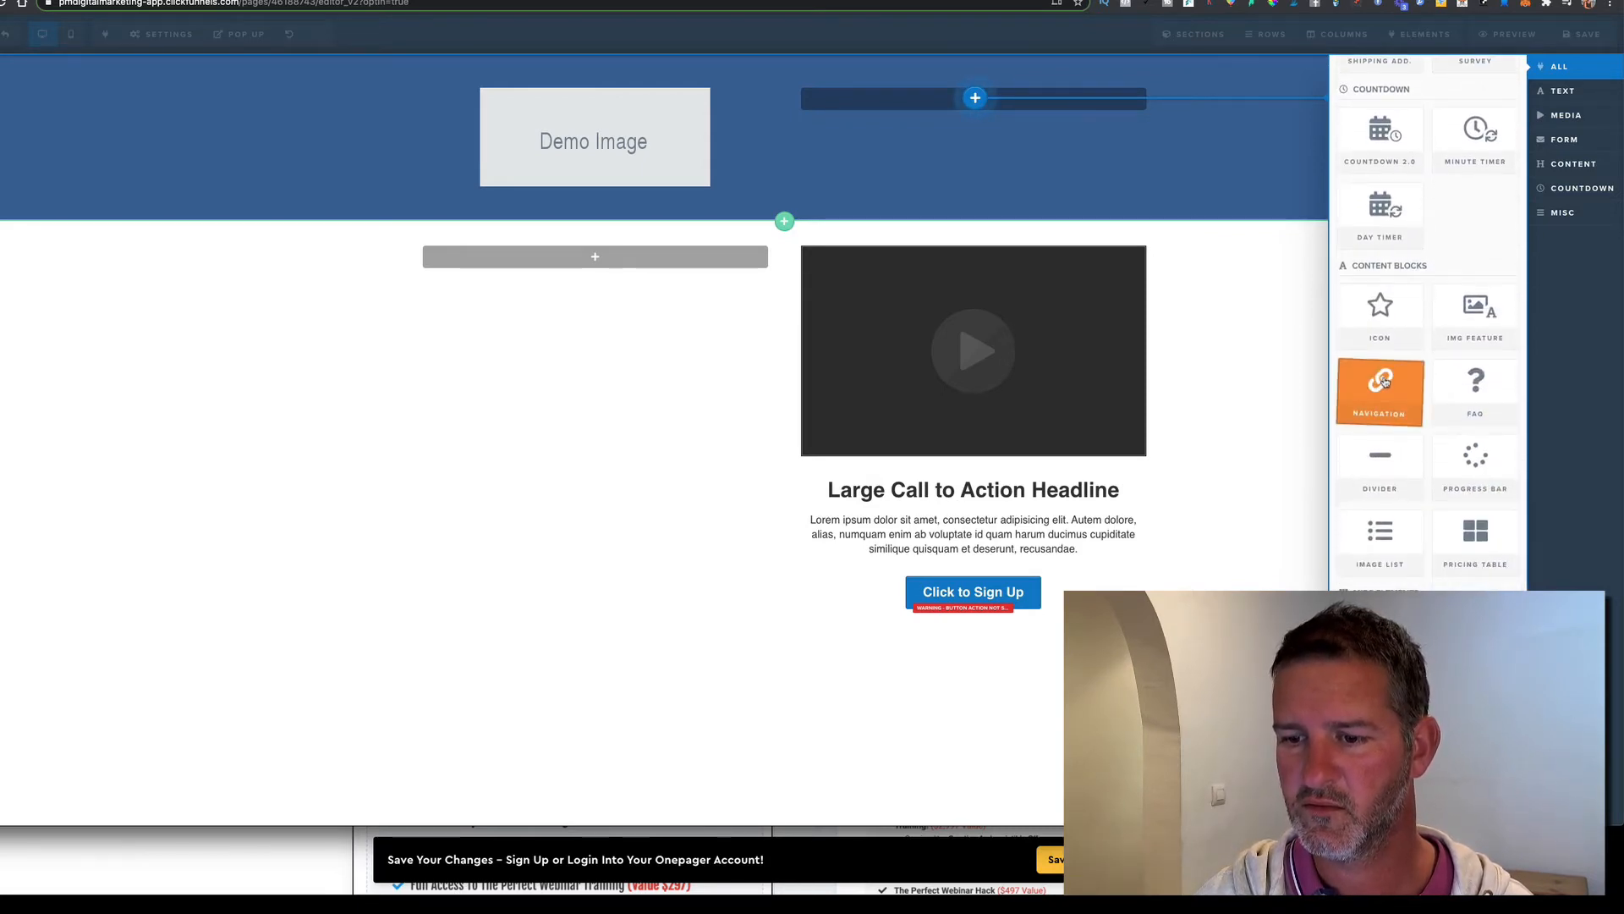
pyautogui.click(1390, 383)
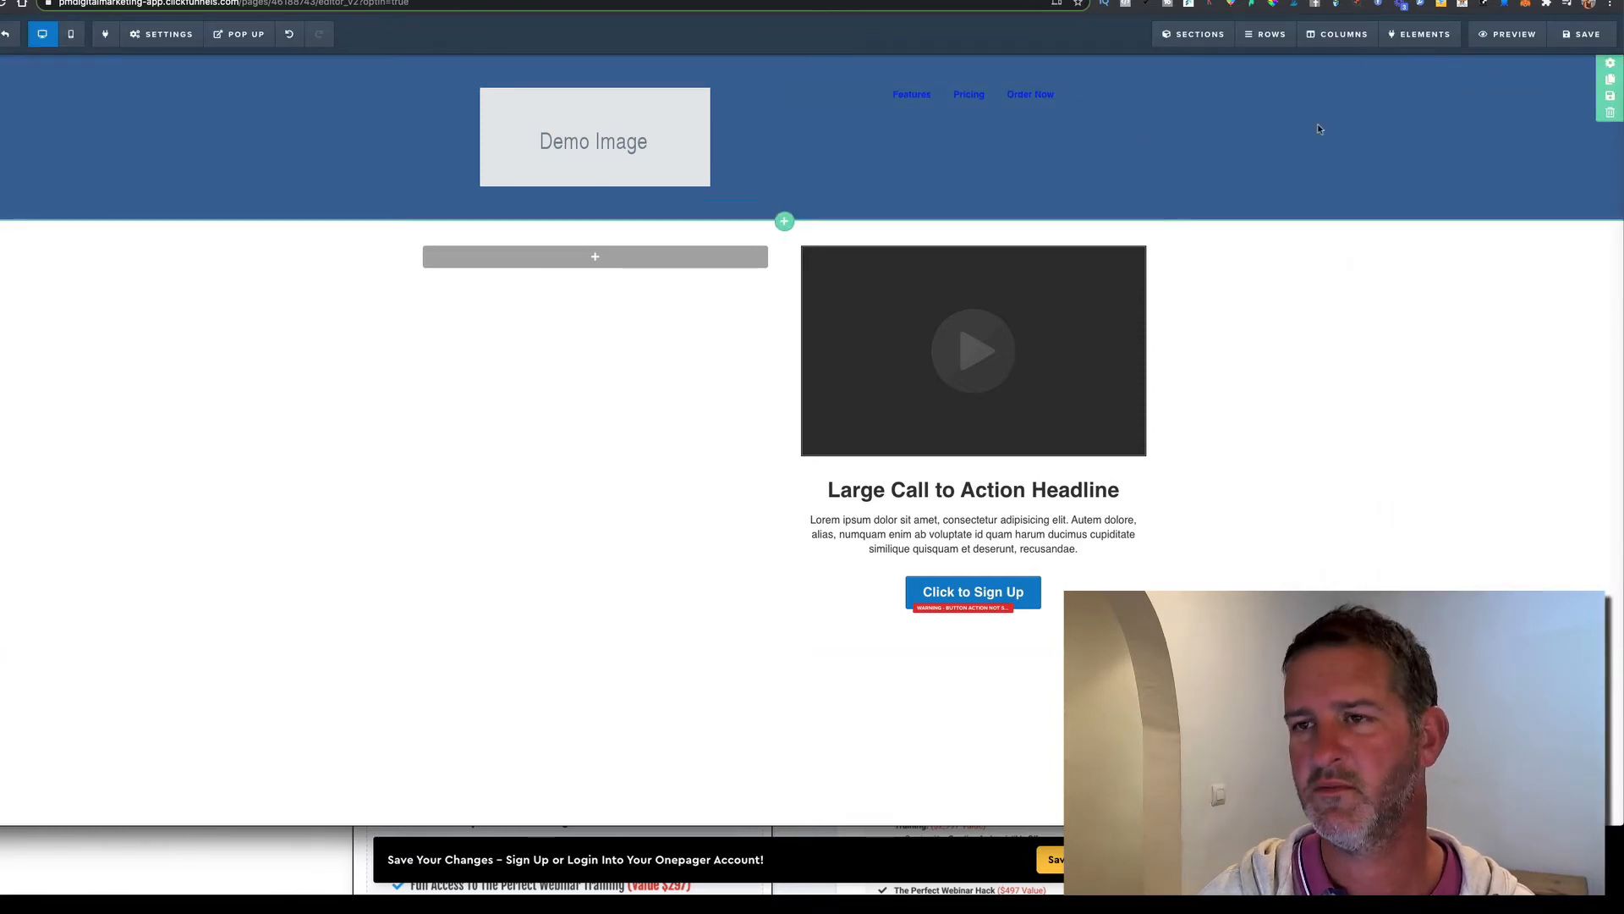
pyautogui.click(942, 99)
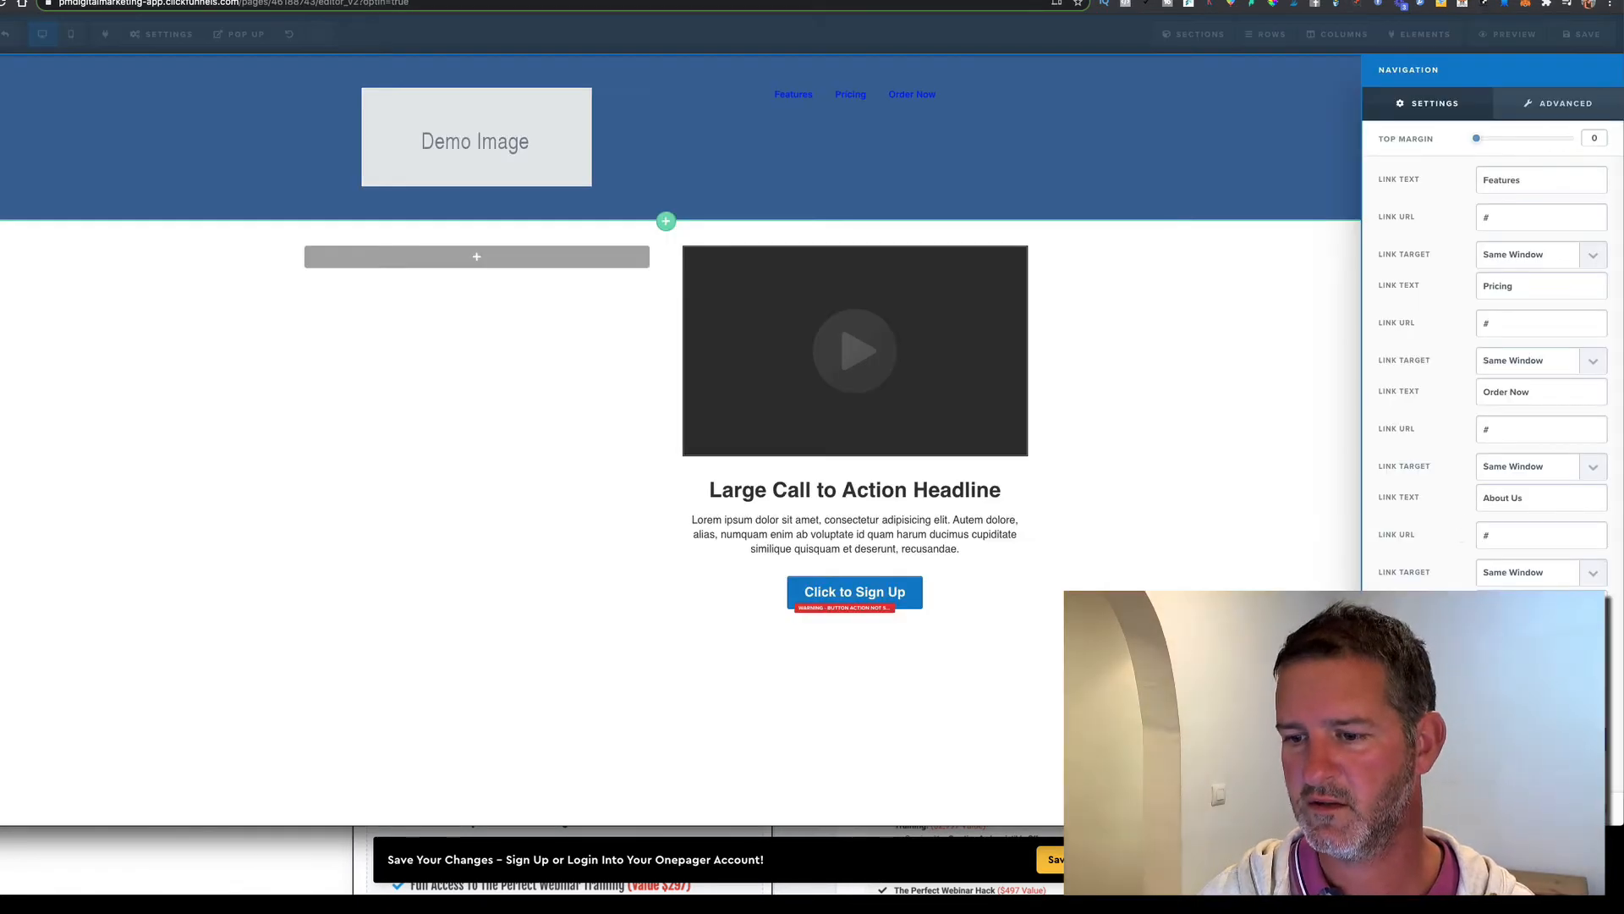
# Make the navigation link text white
pyautogui.click(1542, 744)
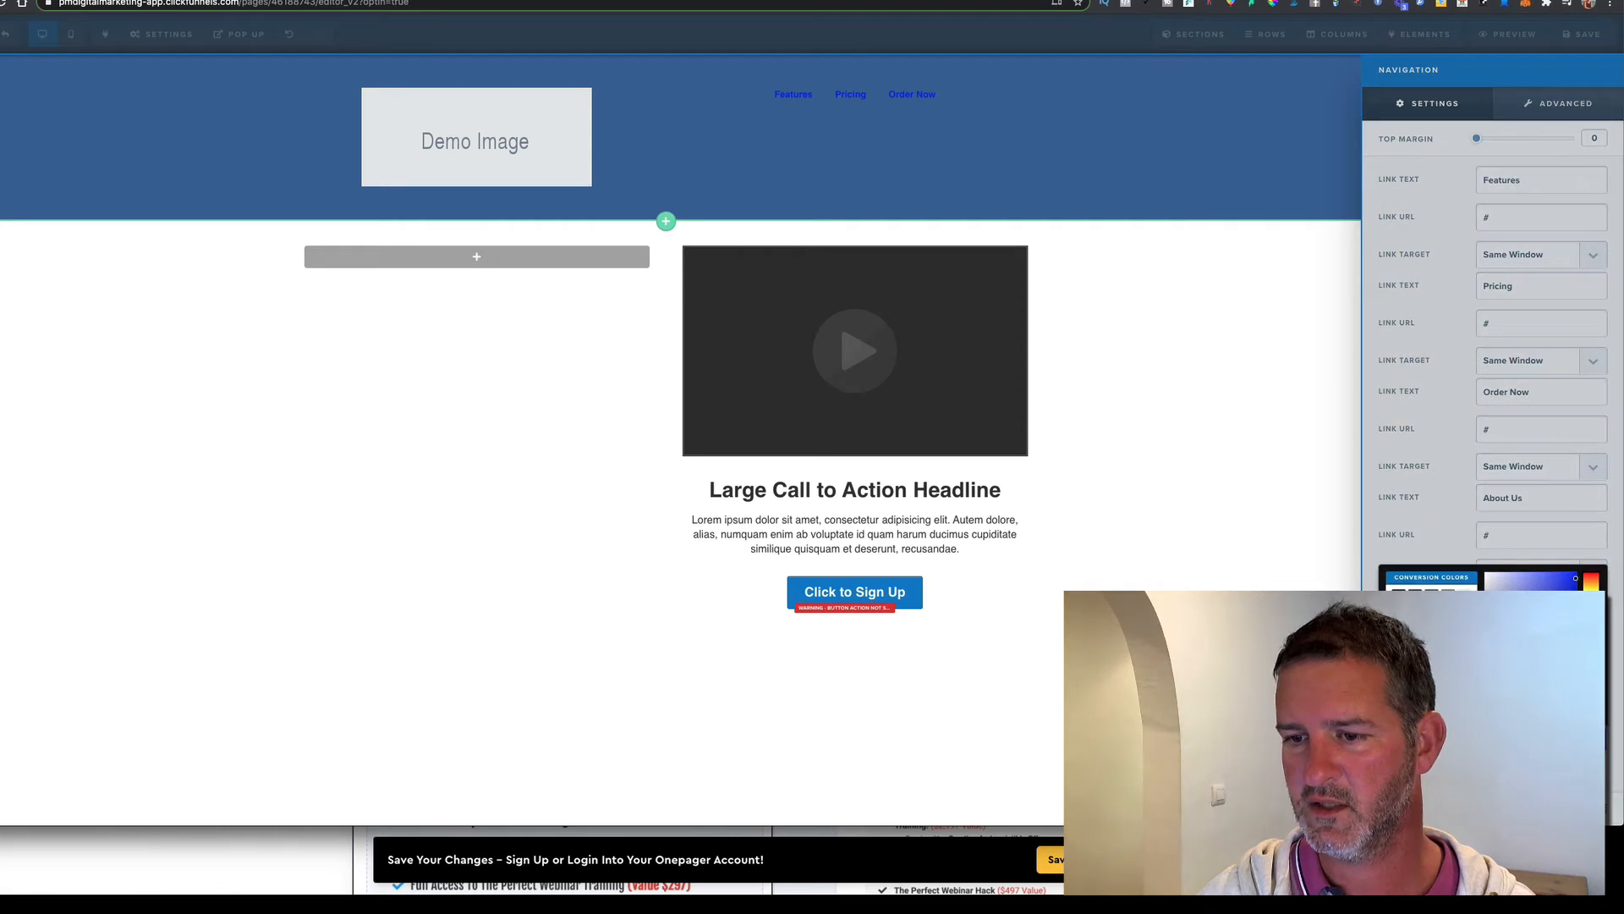
pyautogui.click(1464, 596)
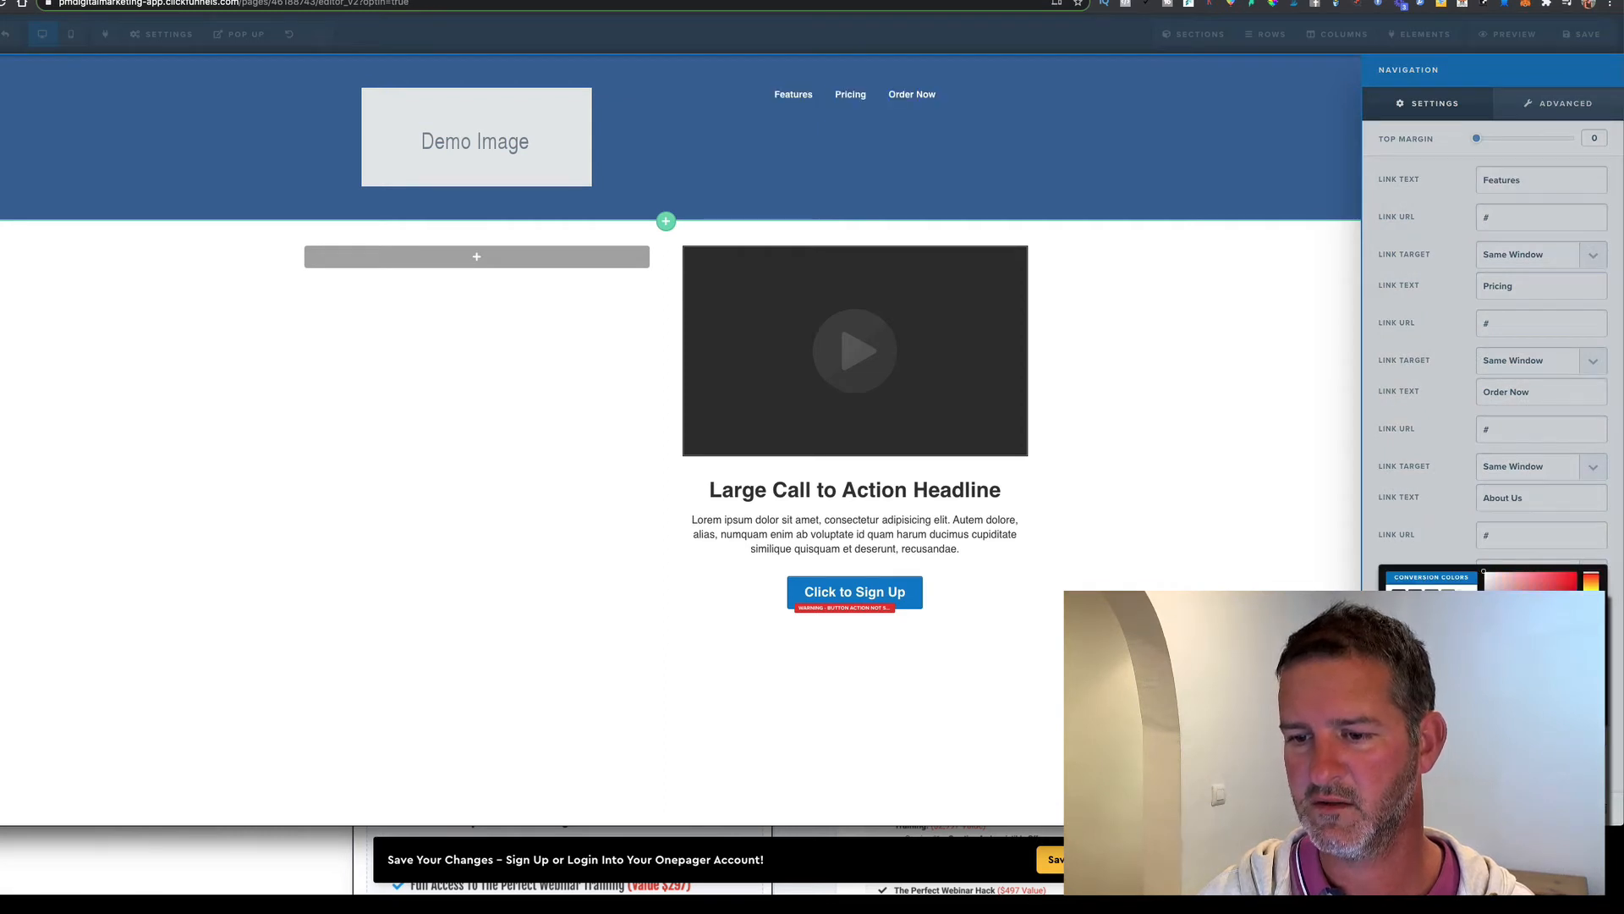
pyautogui.click(1335, 631)
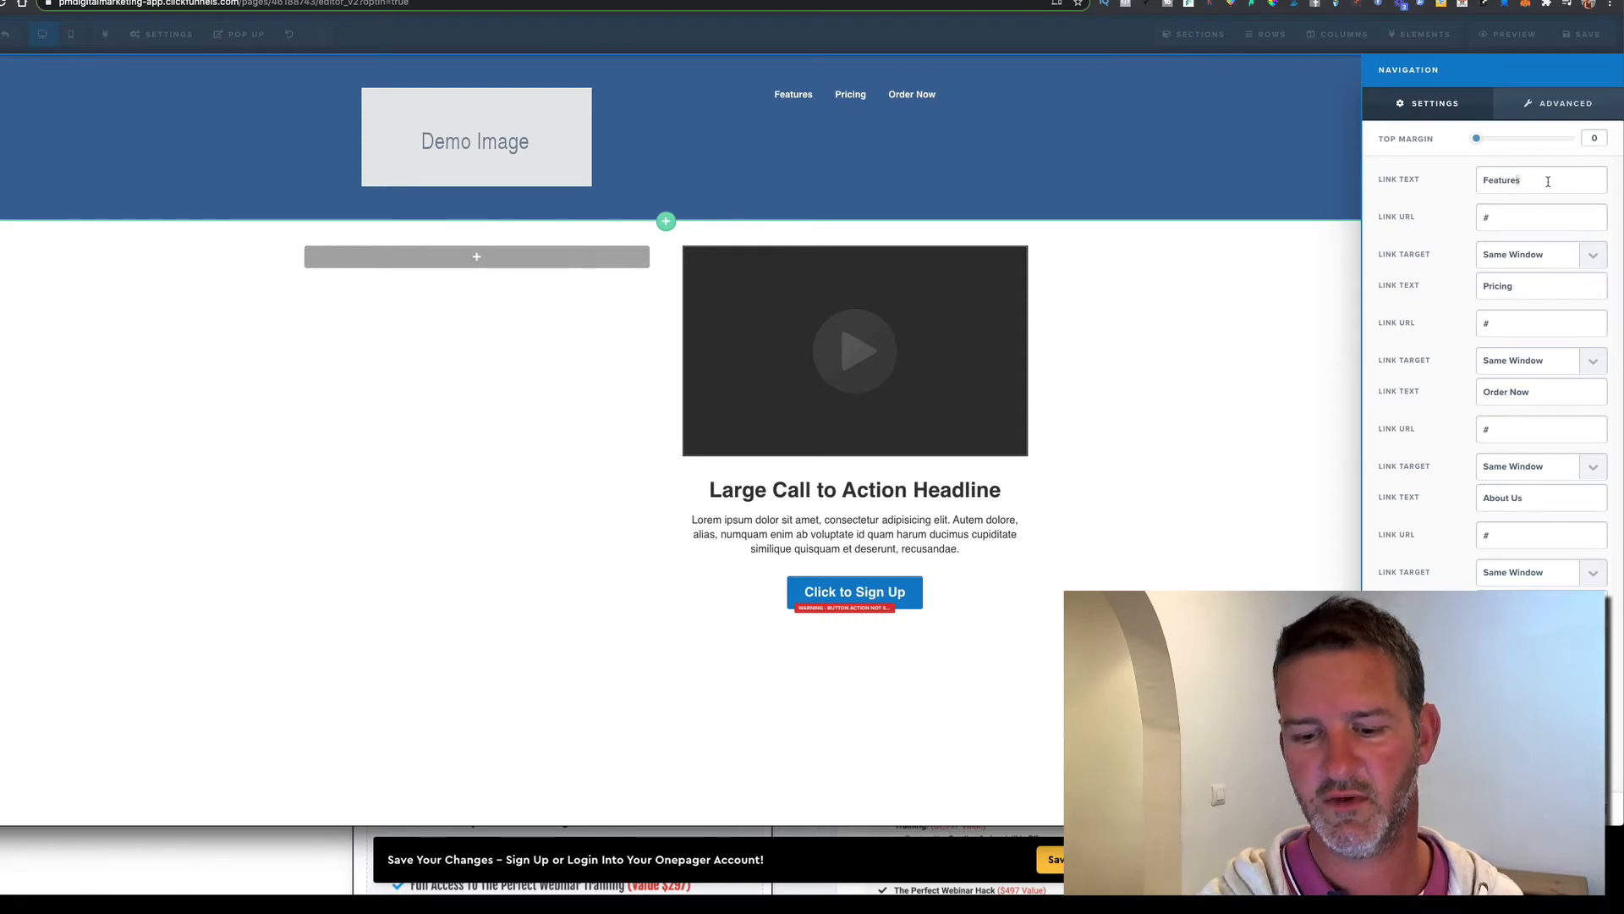
# Rename the Features link to Contact, save the page, and compare it with the reference site
pyautogui.press('BackSpace')
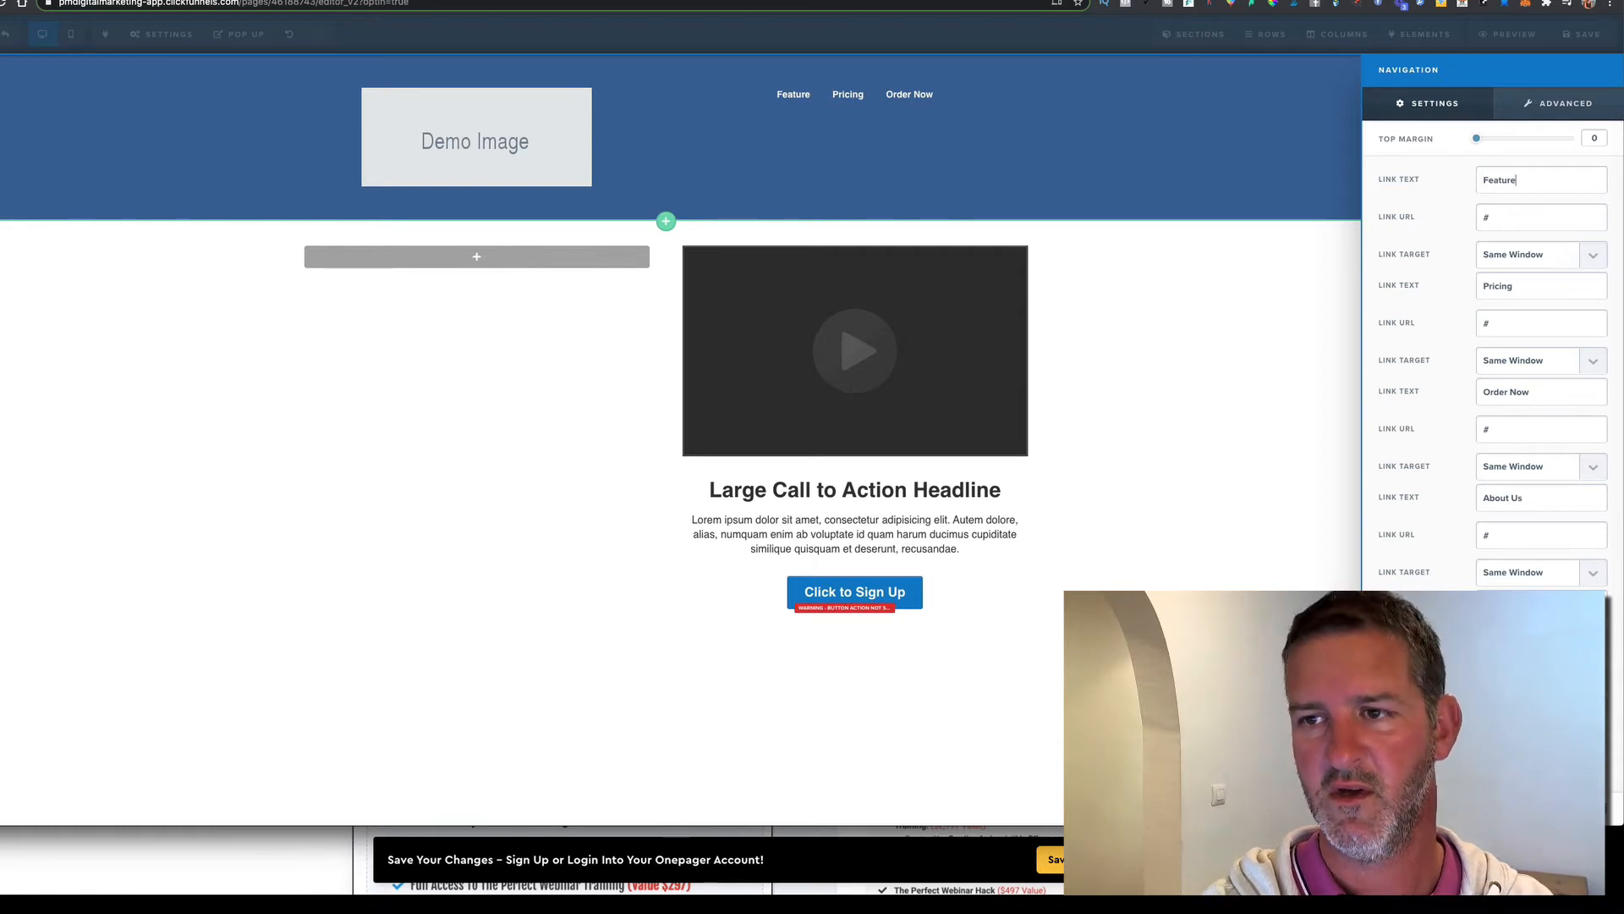
pyautogui.press('BackSpace')
pyautogui.press('BackSpace')
pyautogui.press('BackSpace')
pyautogui.press('BackSpace')
pyautogui.press('BackSpace')
pyautogui.press('BackSpace')
pyautogui.press('BackSpace')
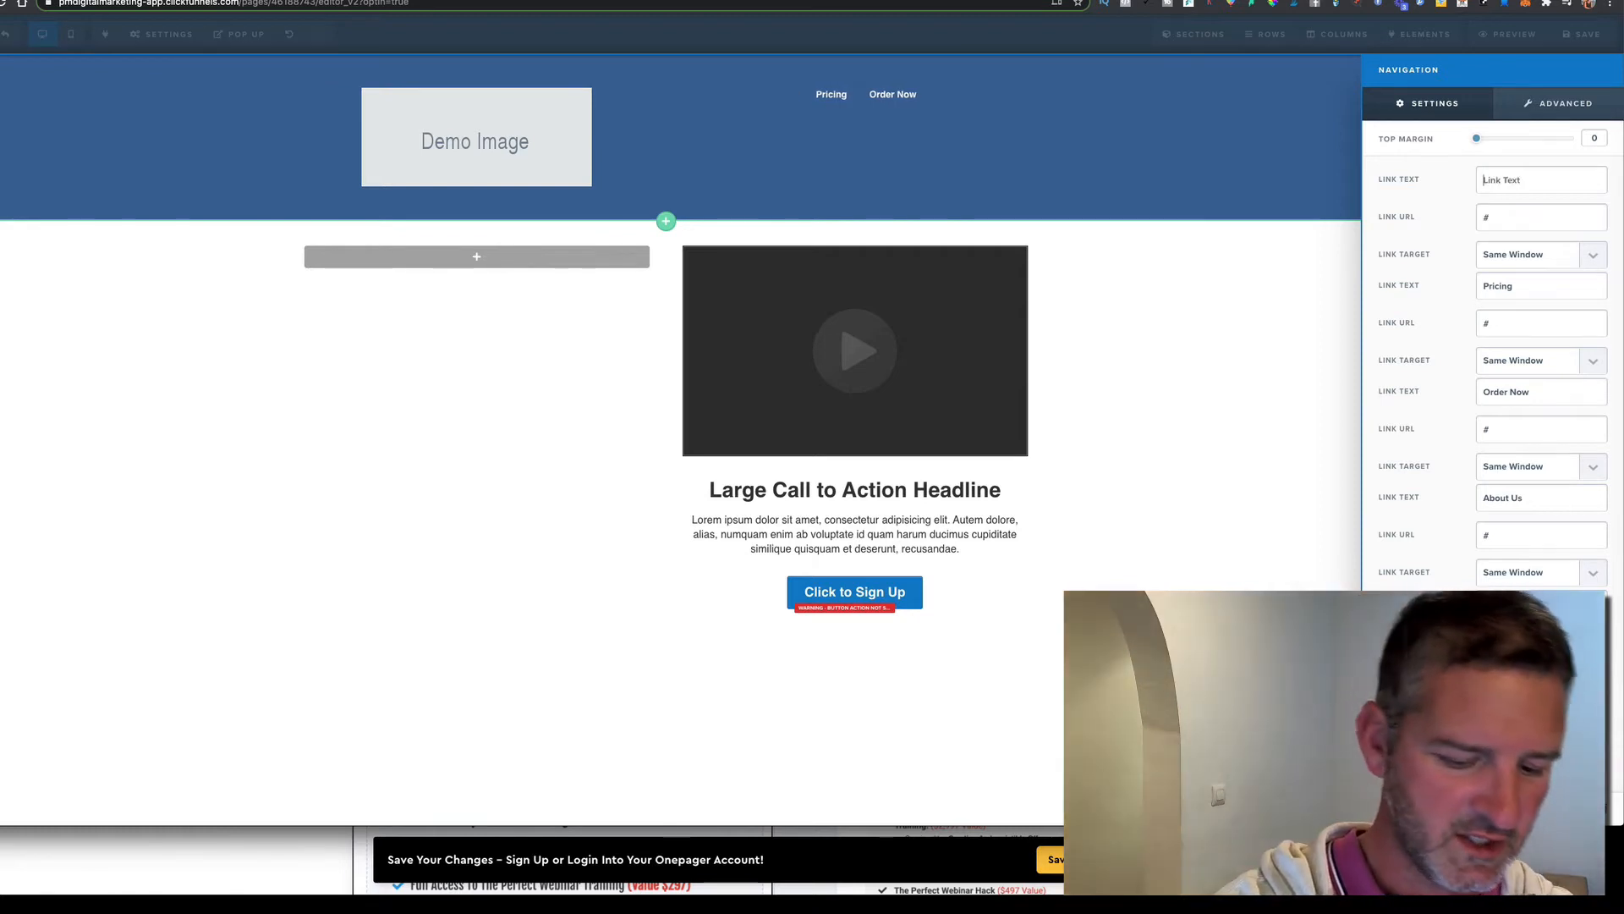
pyautogui.write('Contacty')
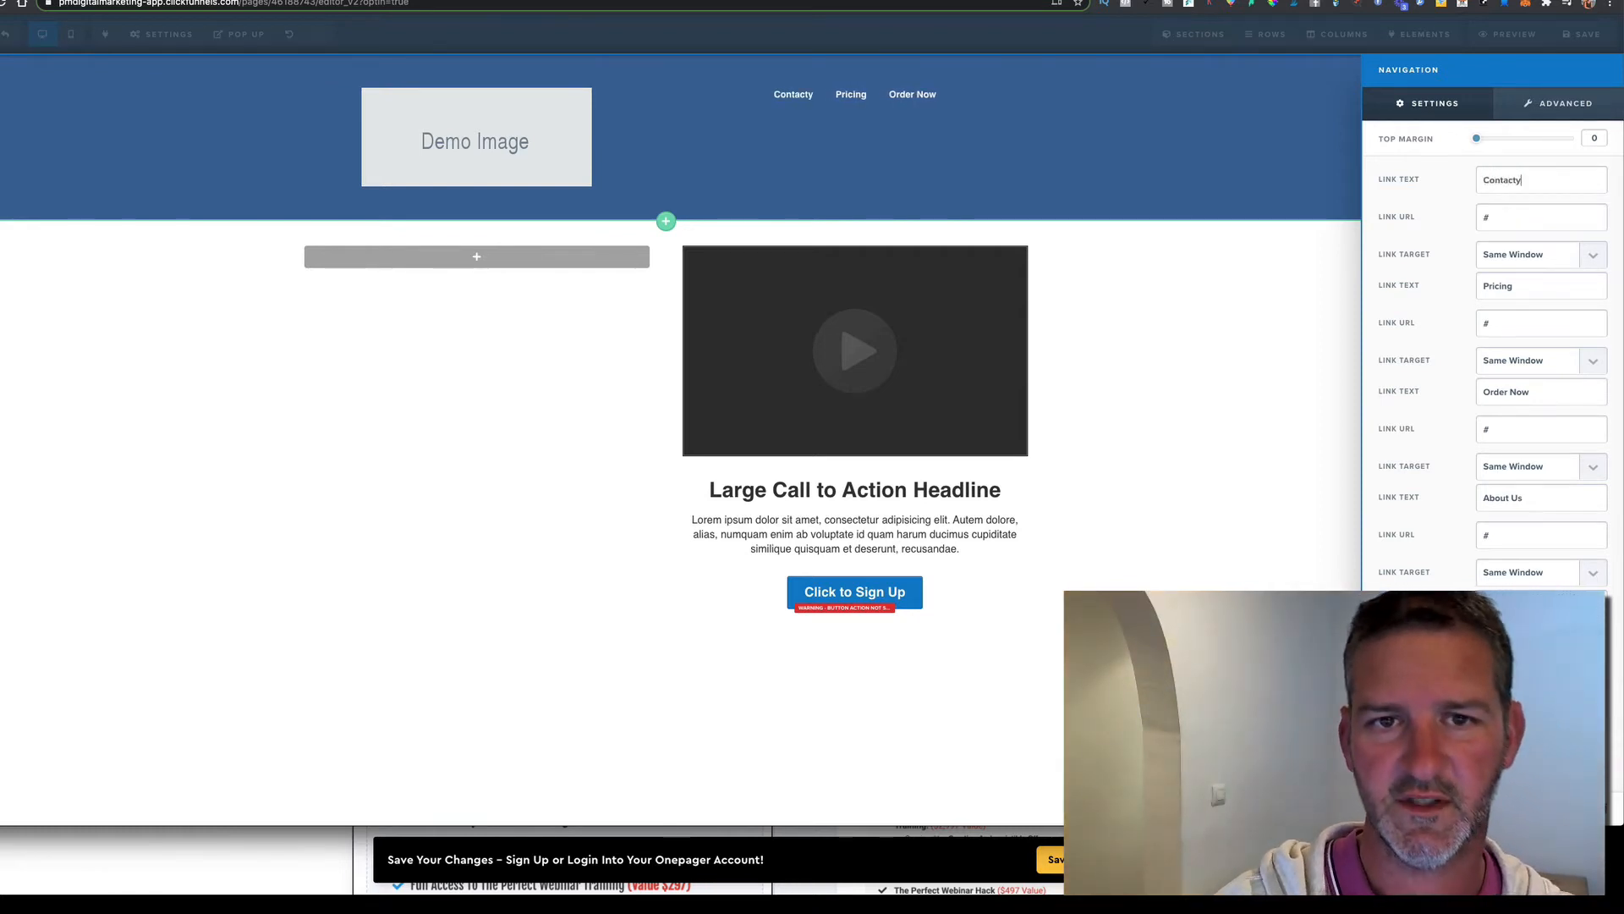
pyautogui.press('BackSpace')
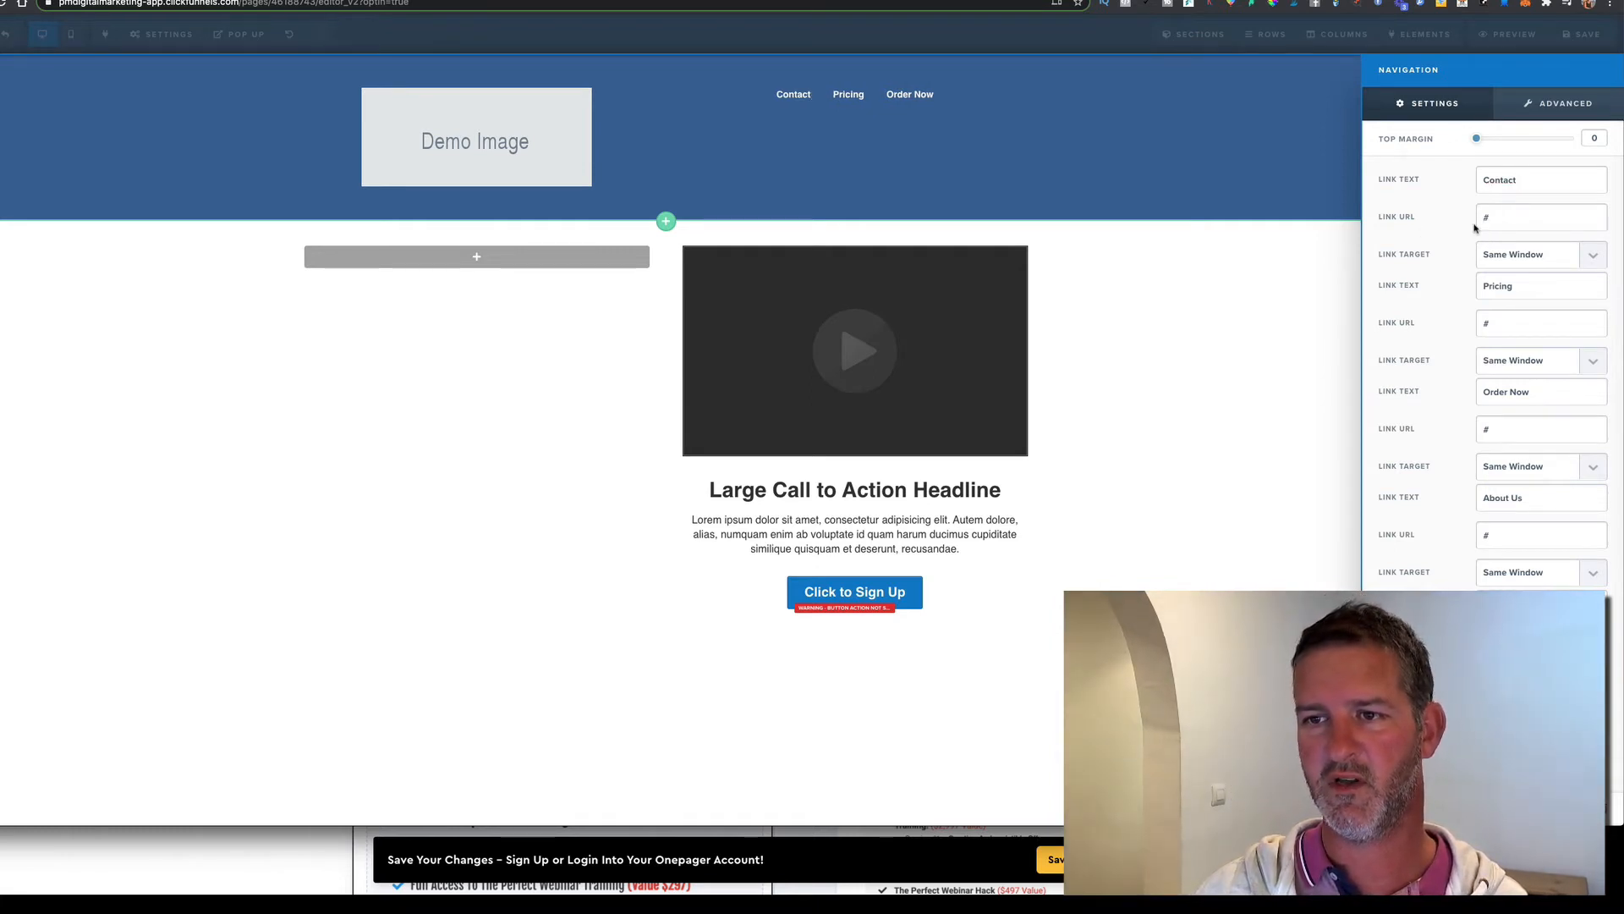
pyautogui.click(1303, 271)
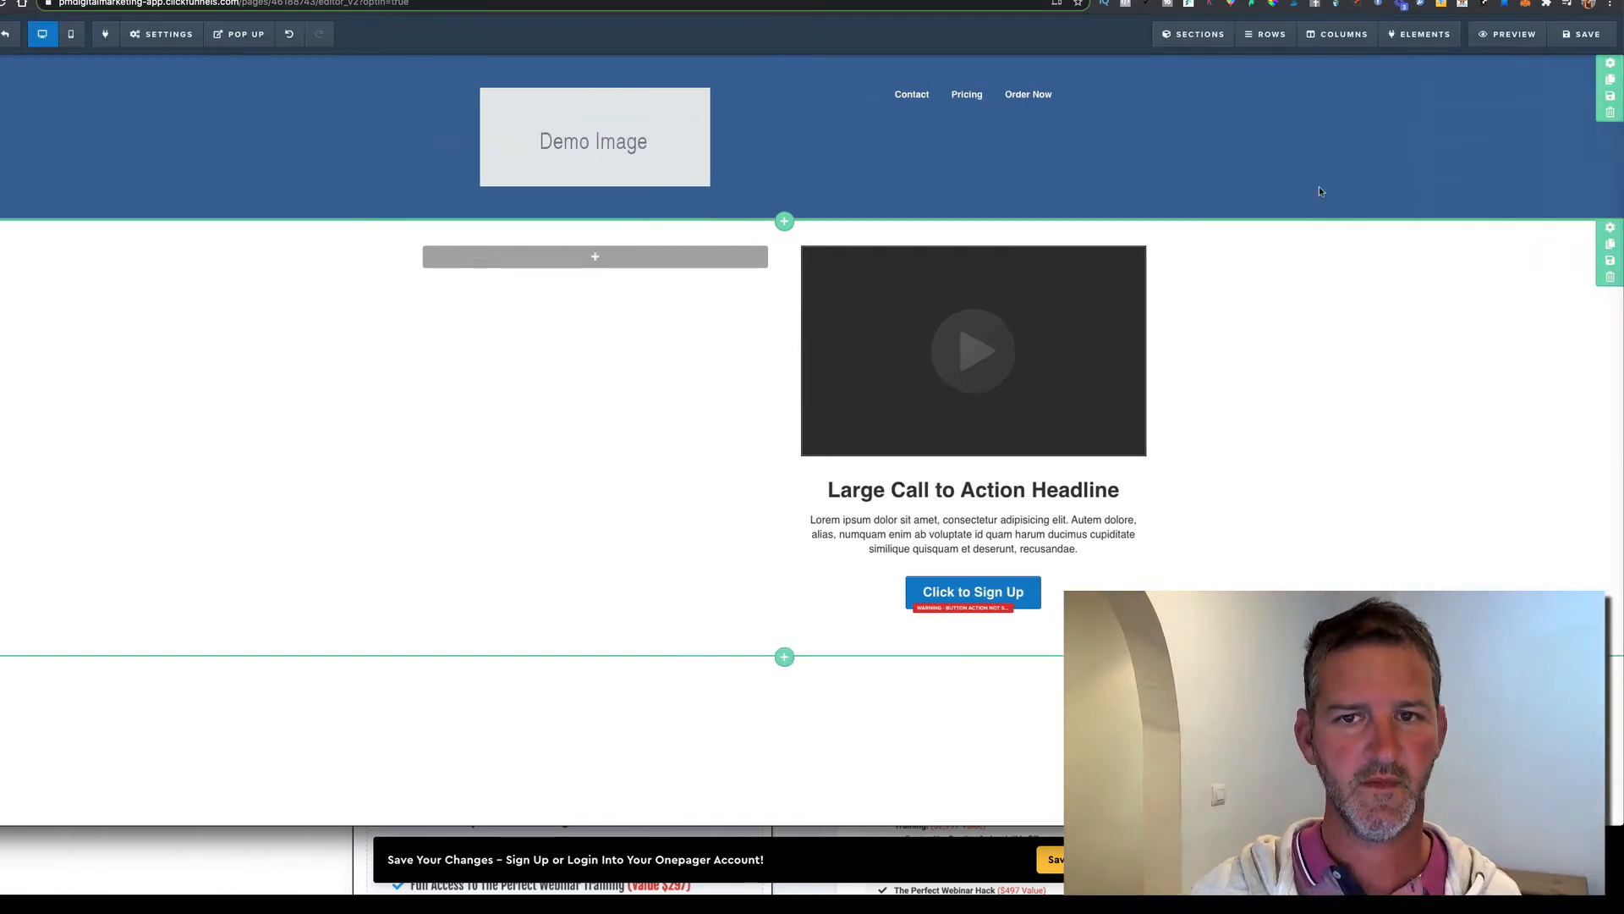
pyautogui.click(1578, 34)
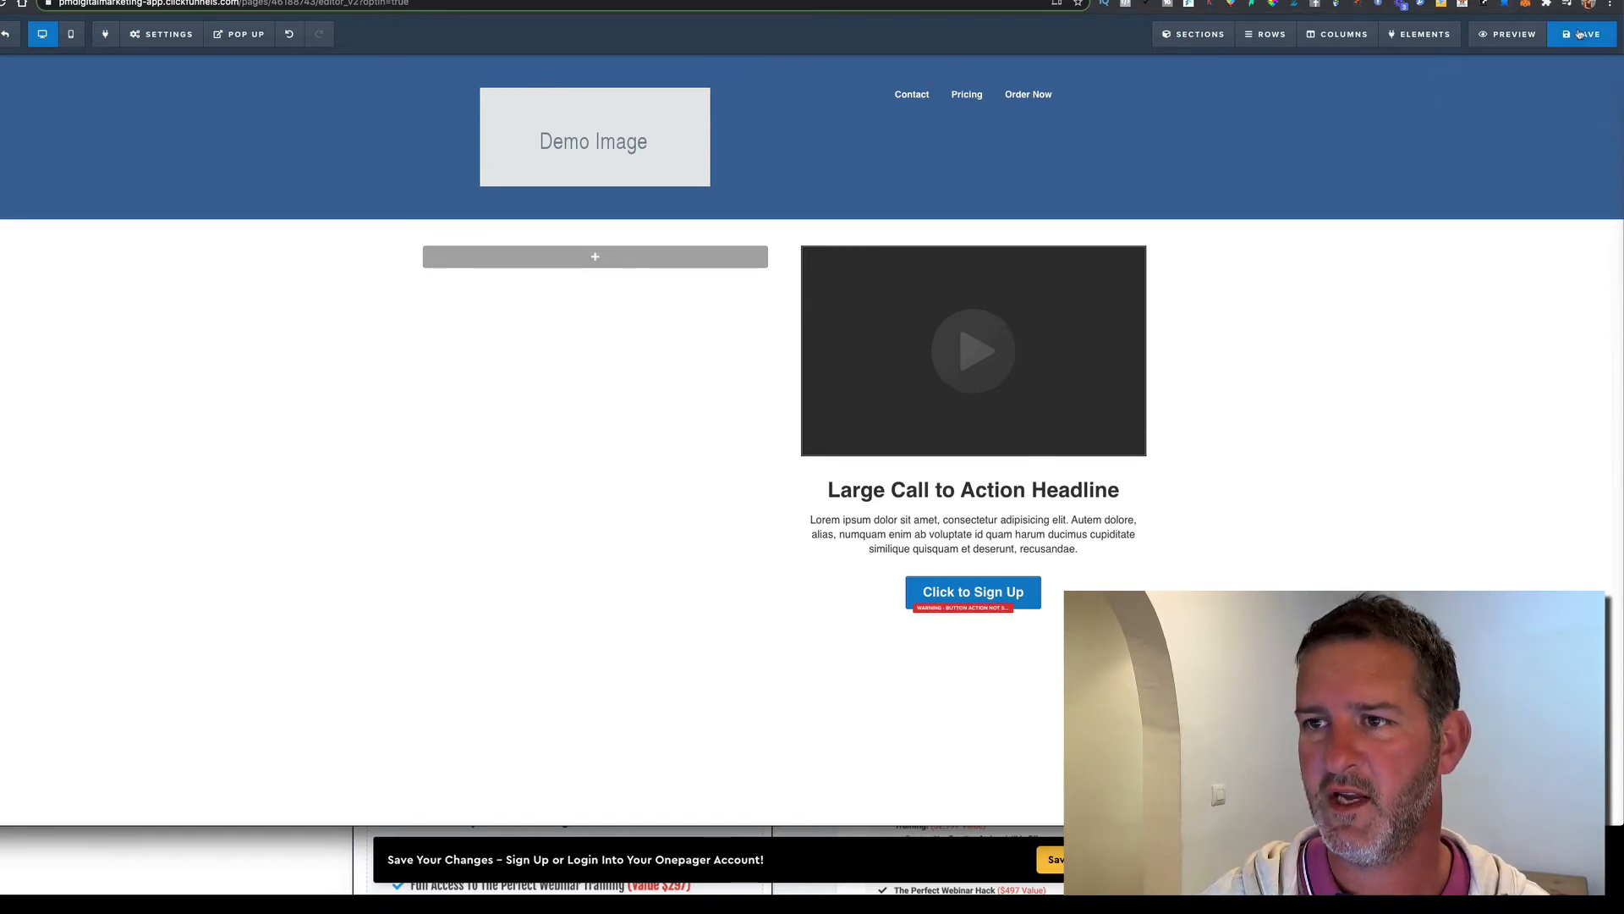
pyautogui.click(1514, 0)
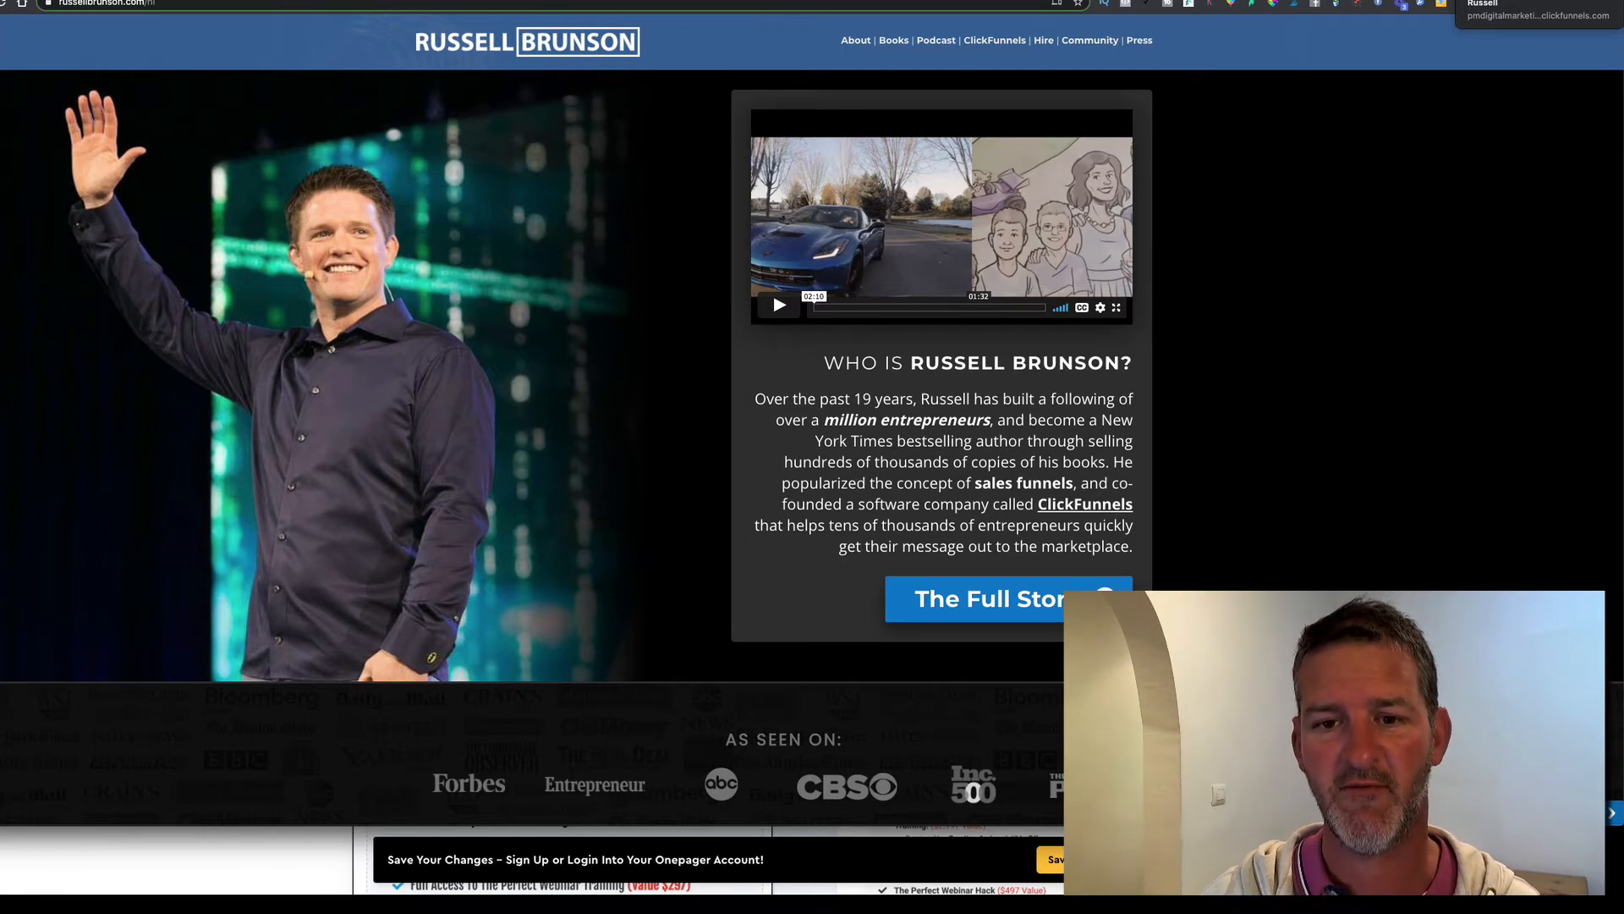
pyautogui.click(1498, 0)
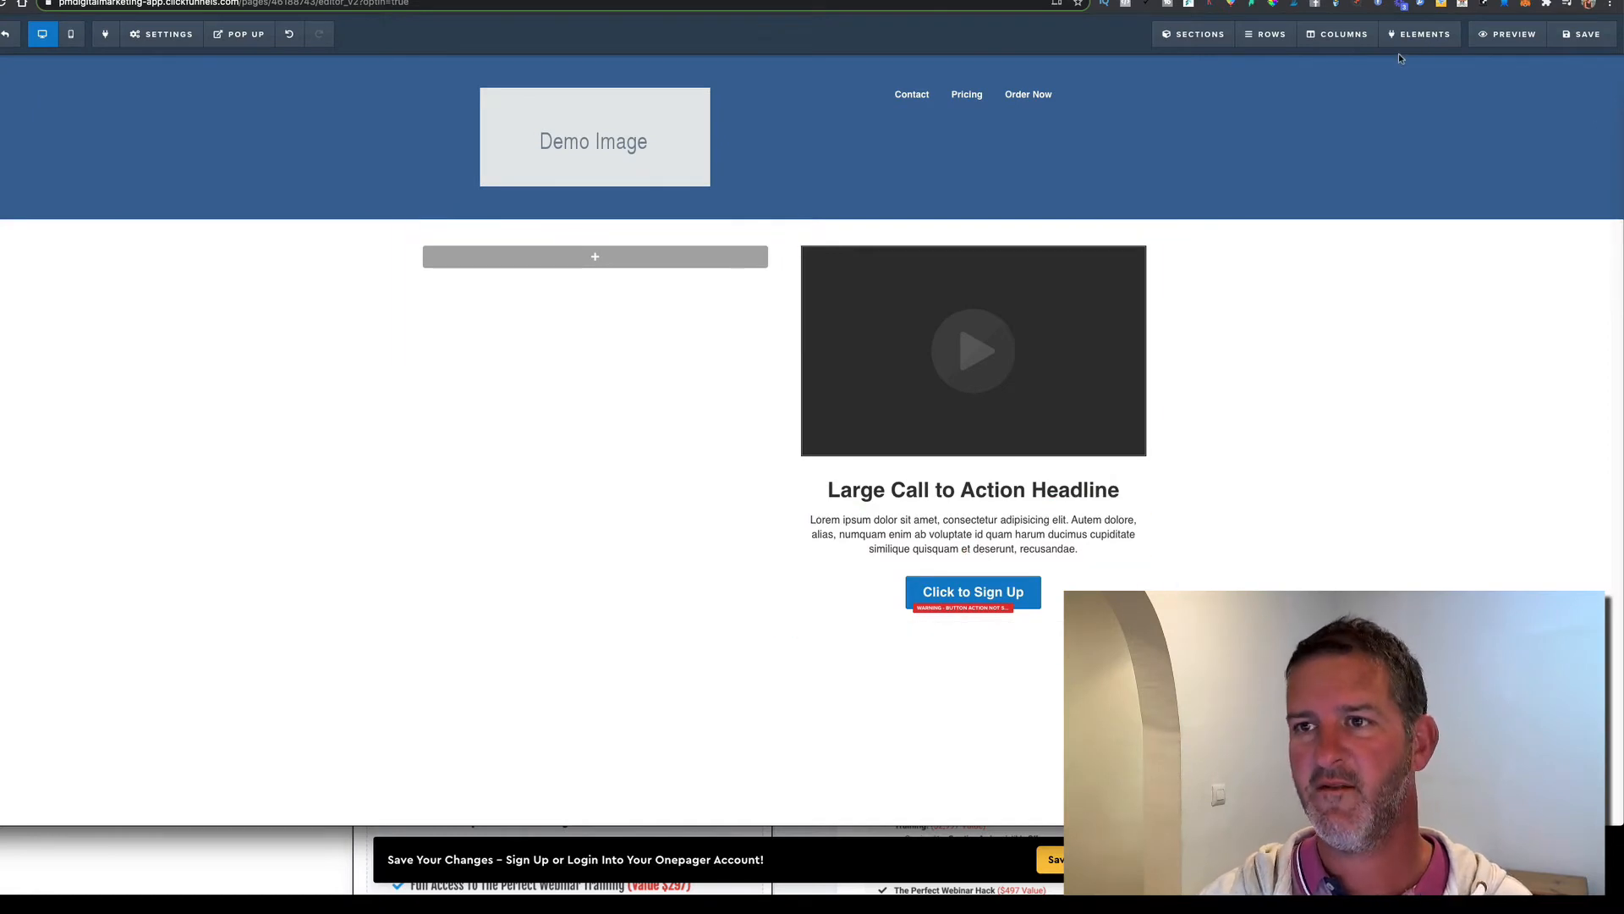
# Select the content section below the header and open its BG IMAGE picker
pyautogui.click(1016, 491)
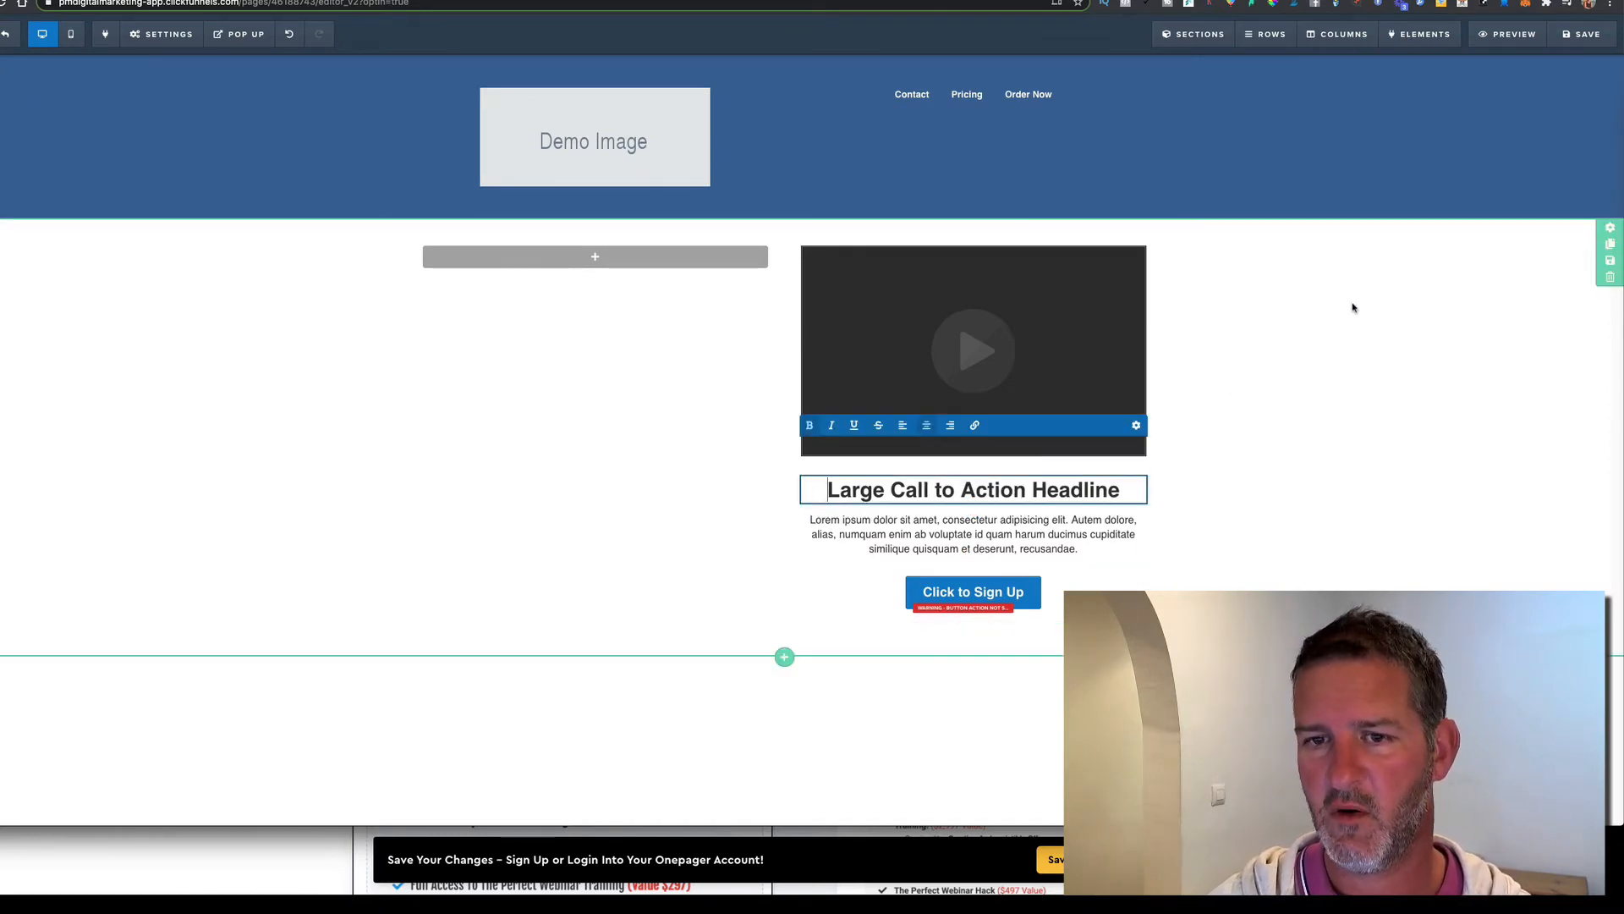
pyautogui.click(1607, 229)
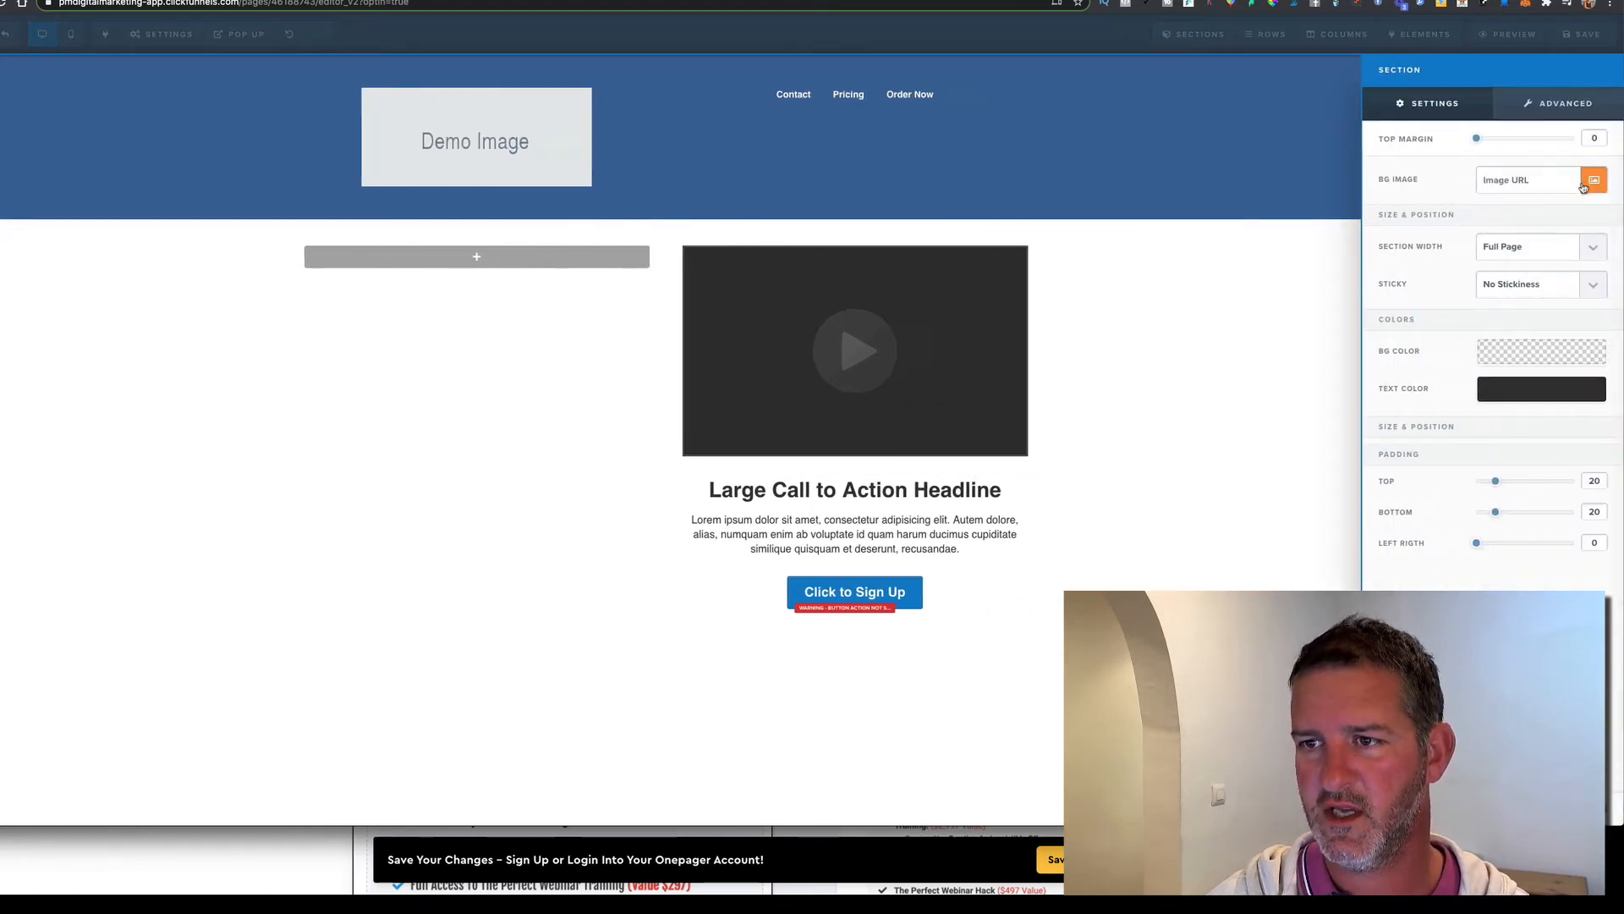
pyautogui.click(1596, 181)
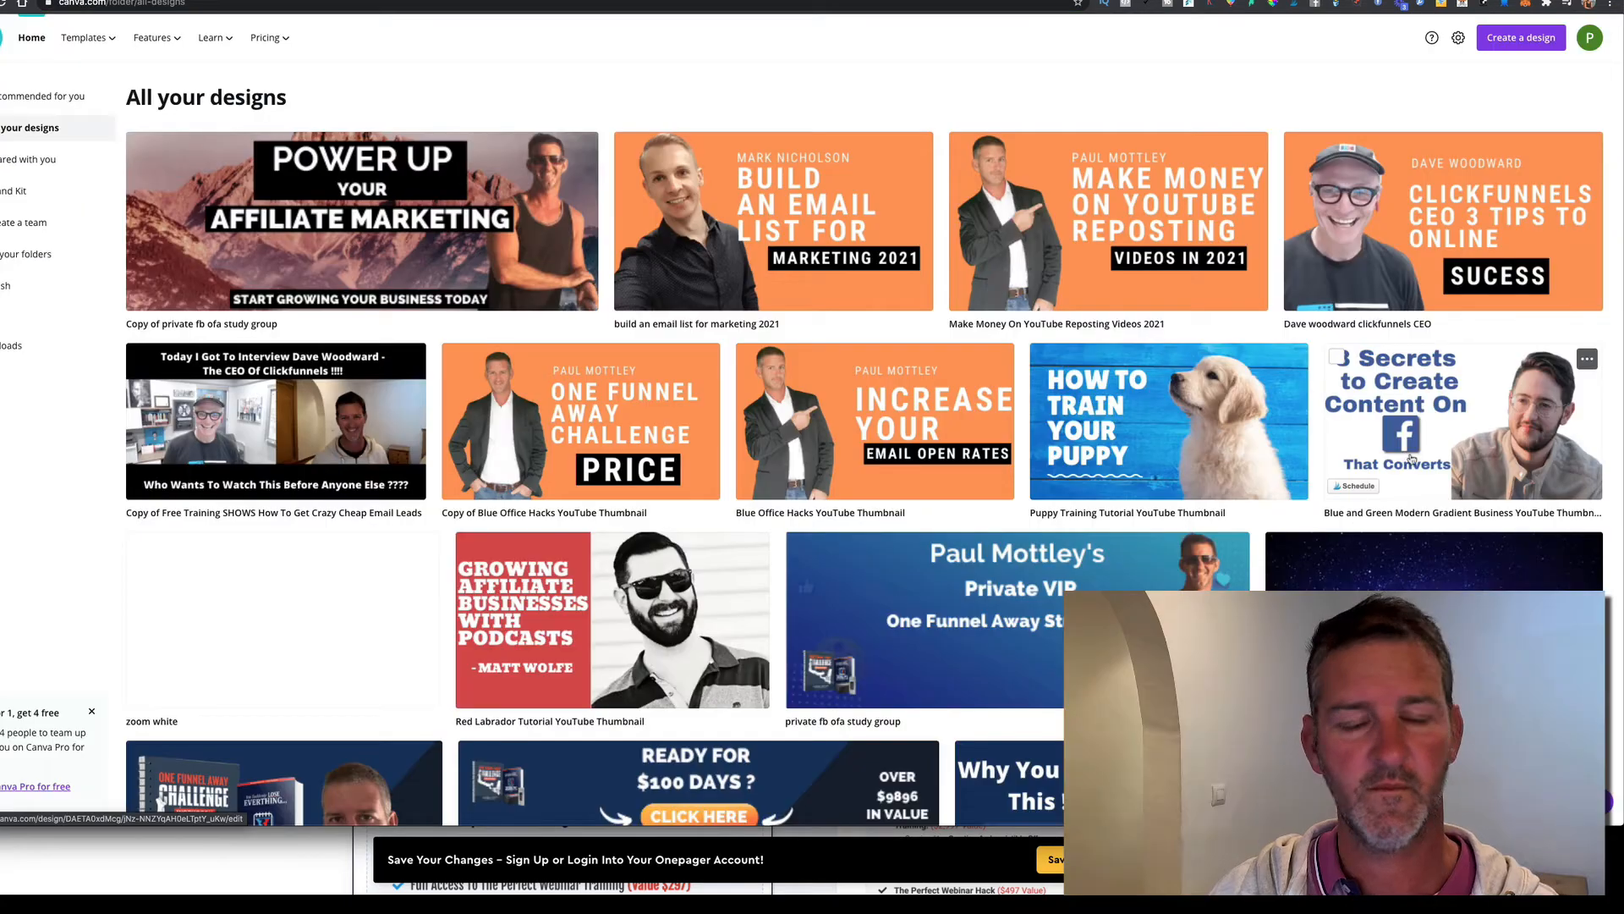
# Make a copy of the garden-steps design in Canva and open it
pyautogui.scroll(-5, 1410, 458)
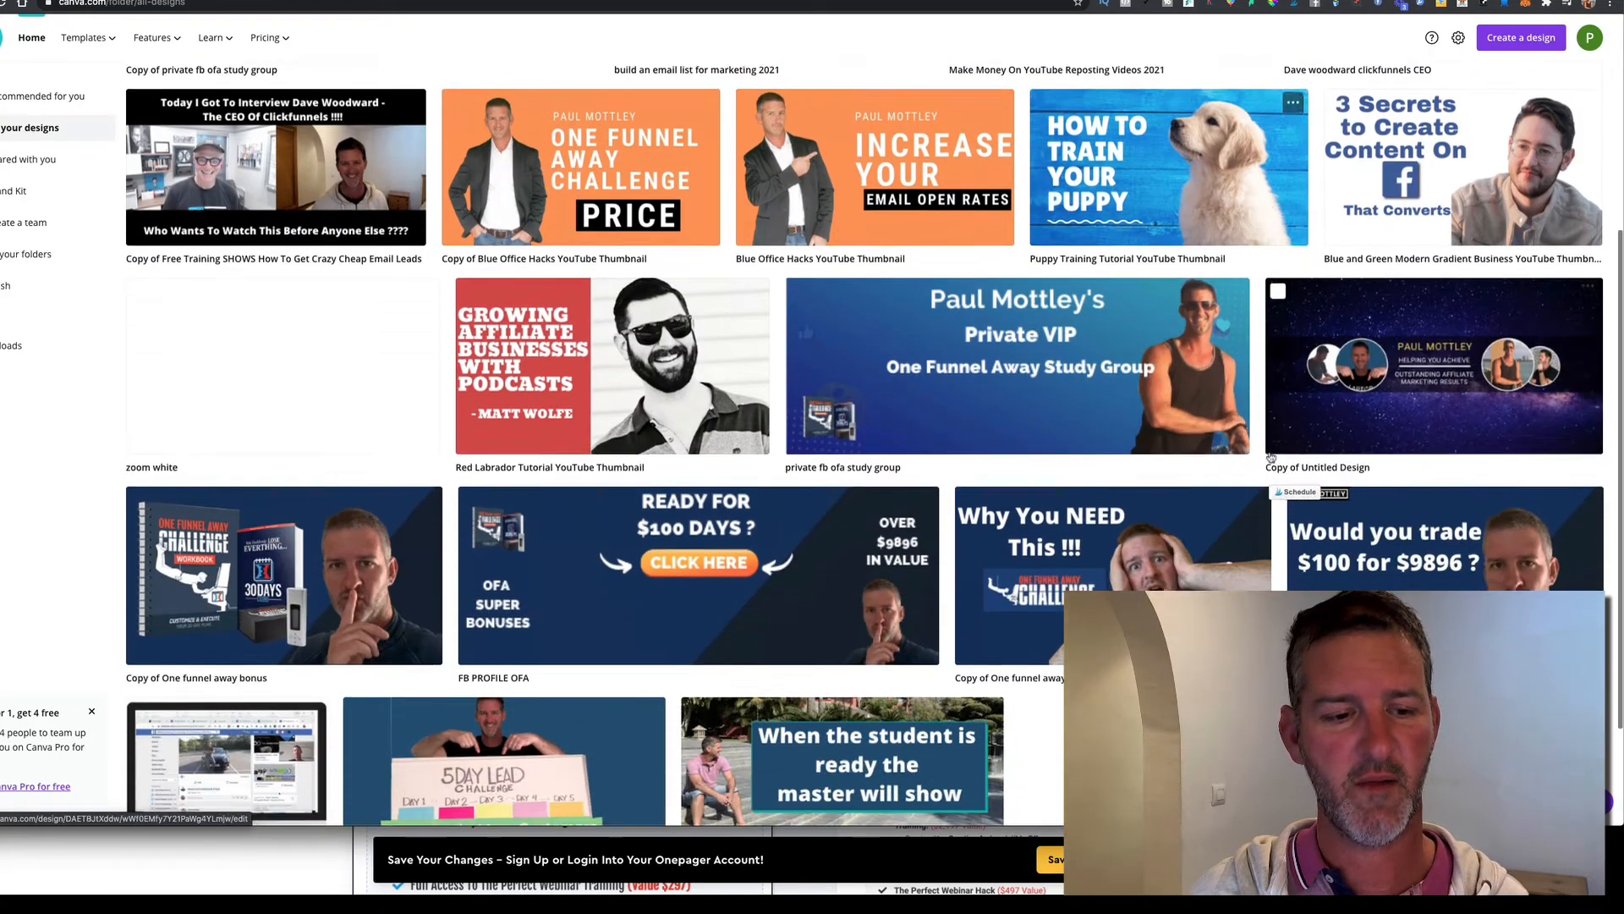
pyautogui.scroll(-3, 1280, 452)
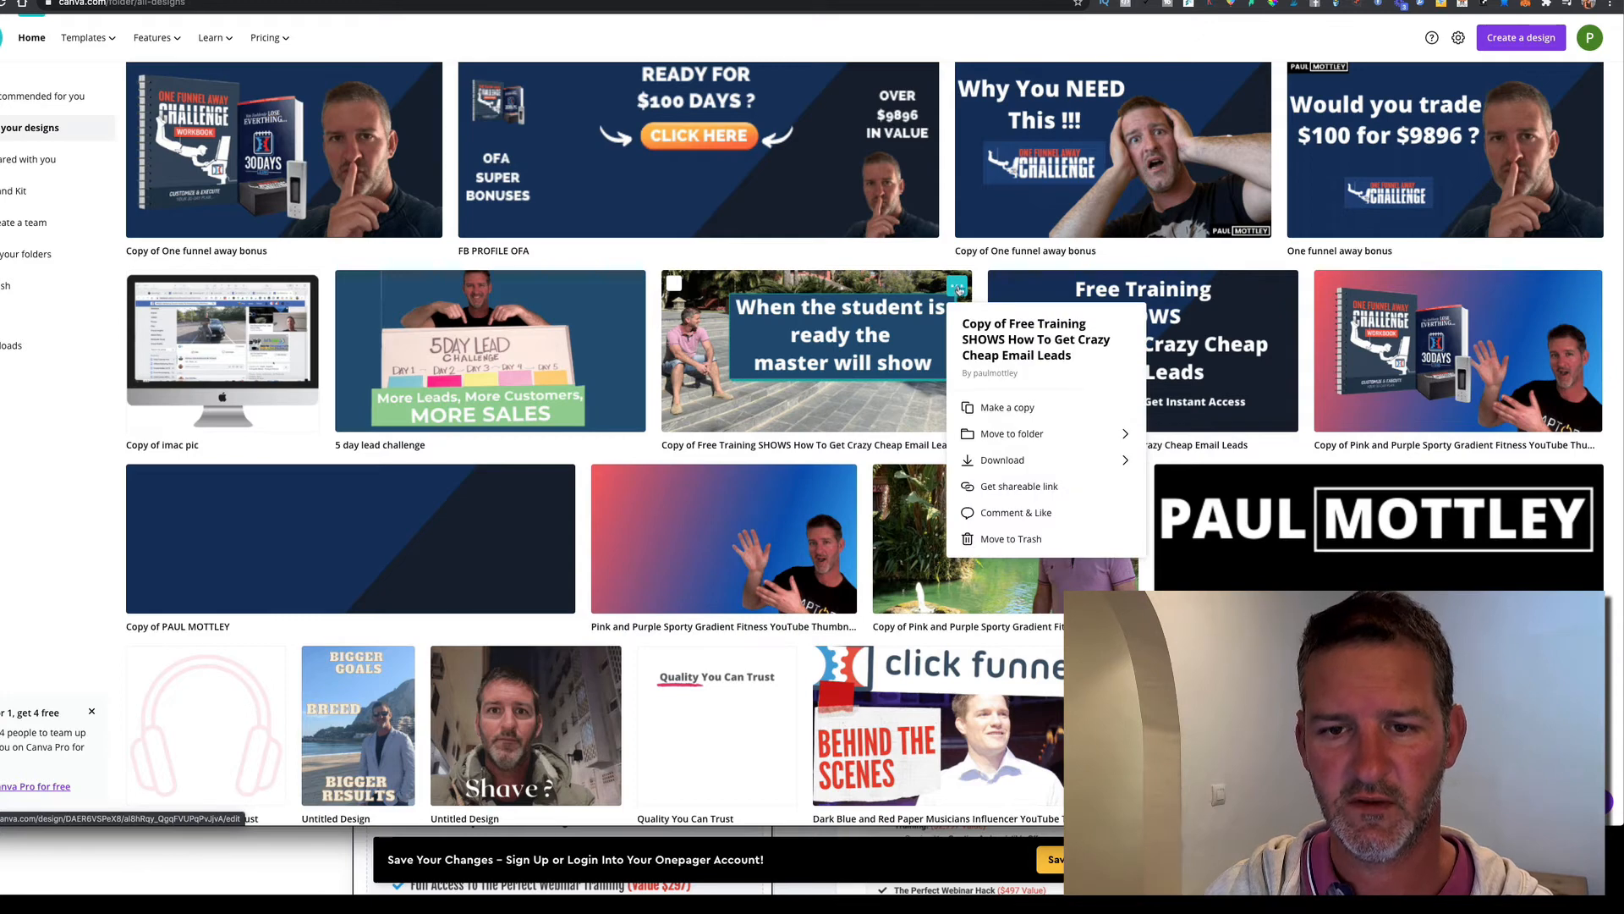
pyautogui.click(1007, 409)
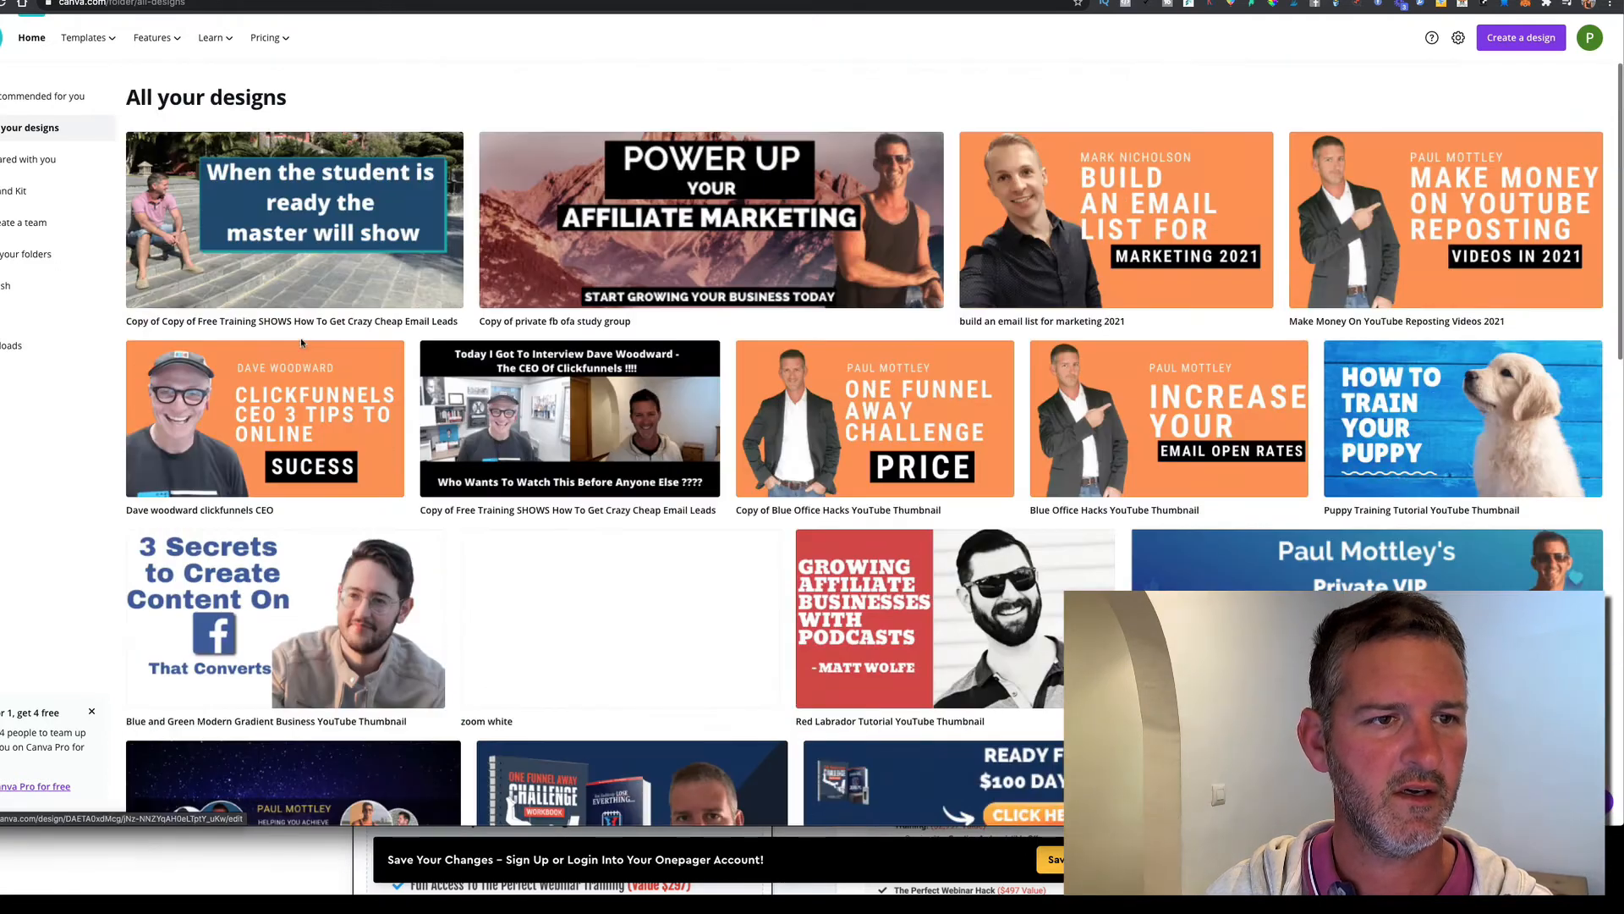
pyautogui.click(353, 212)
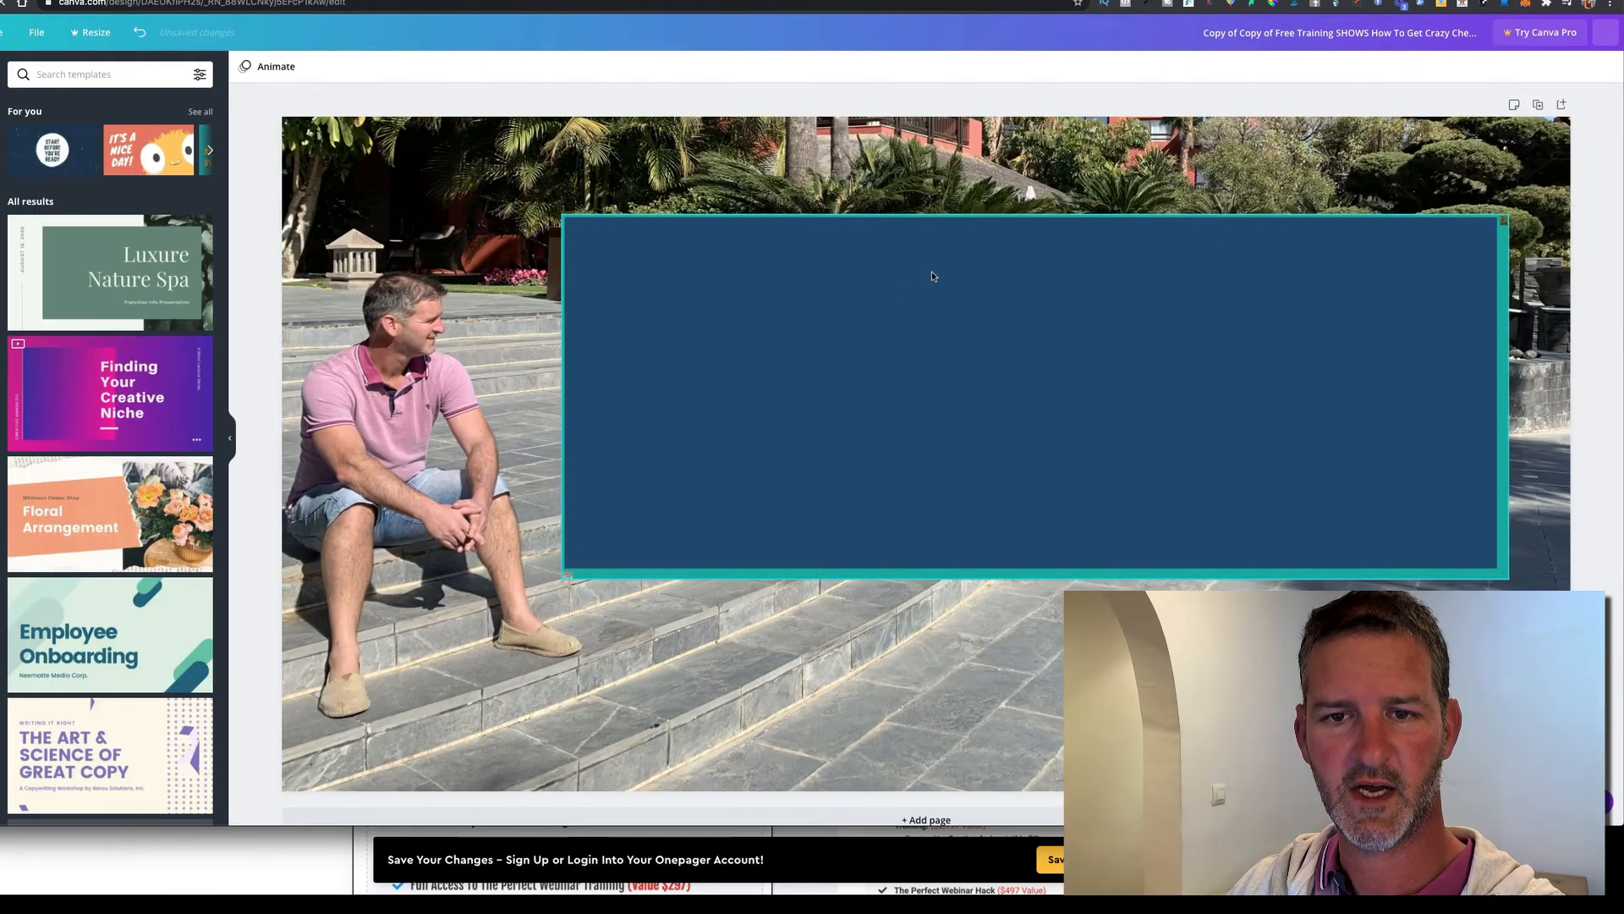
# Delete the blue box from the copy and download it as a PNG
pyautogui.click(931, 272)
pyautogui.press('Delete')
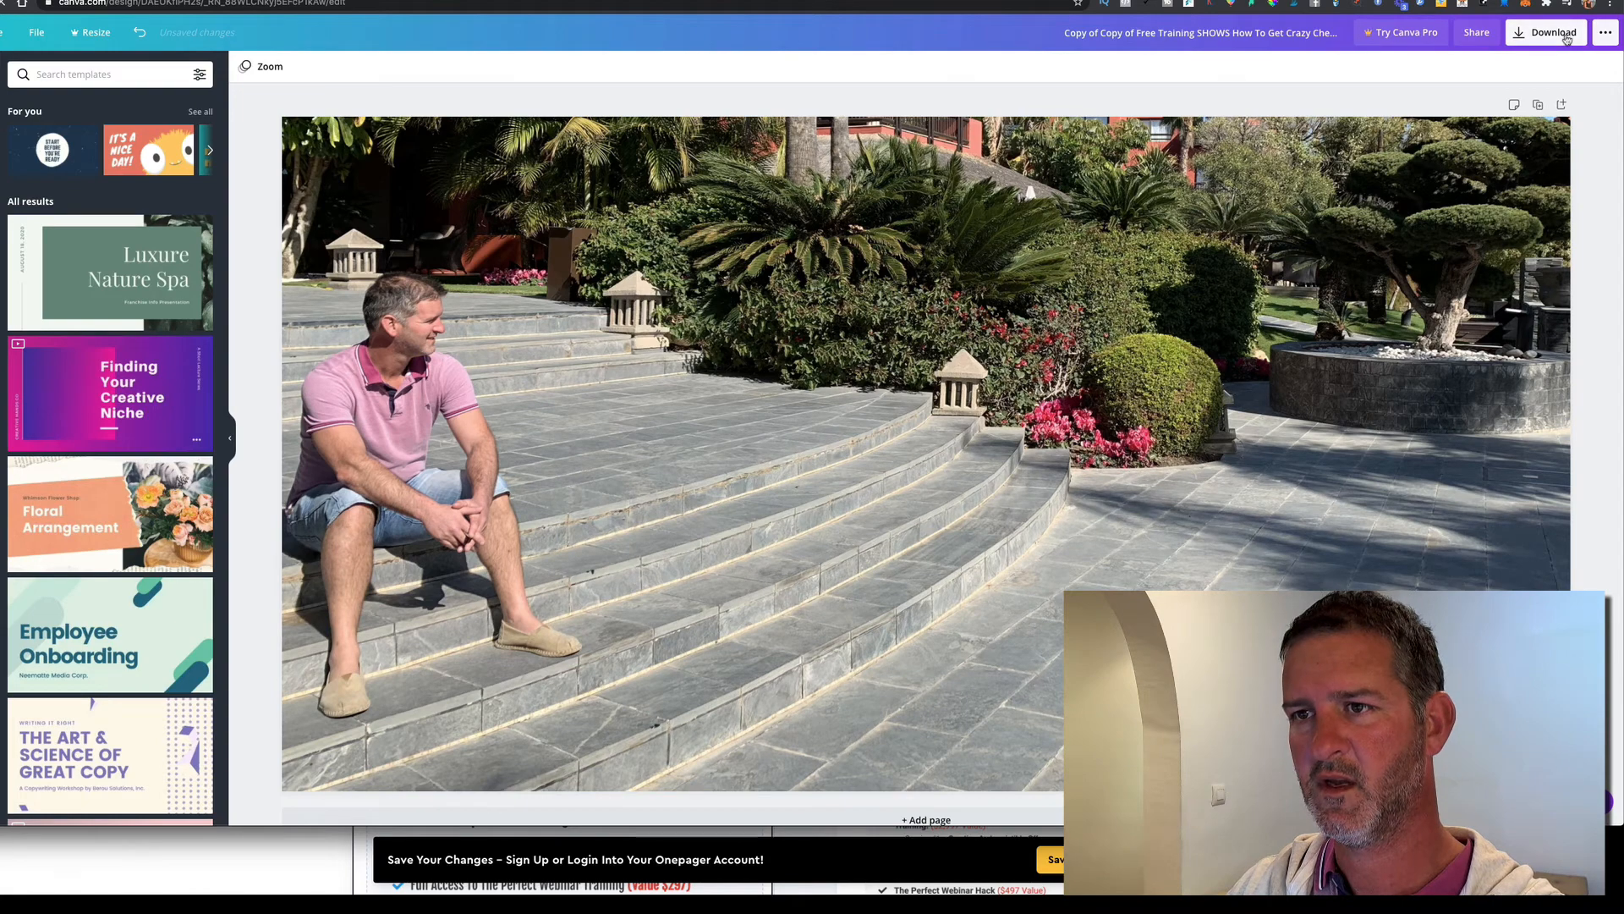
pyautogui.click(1565, 34)
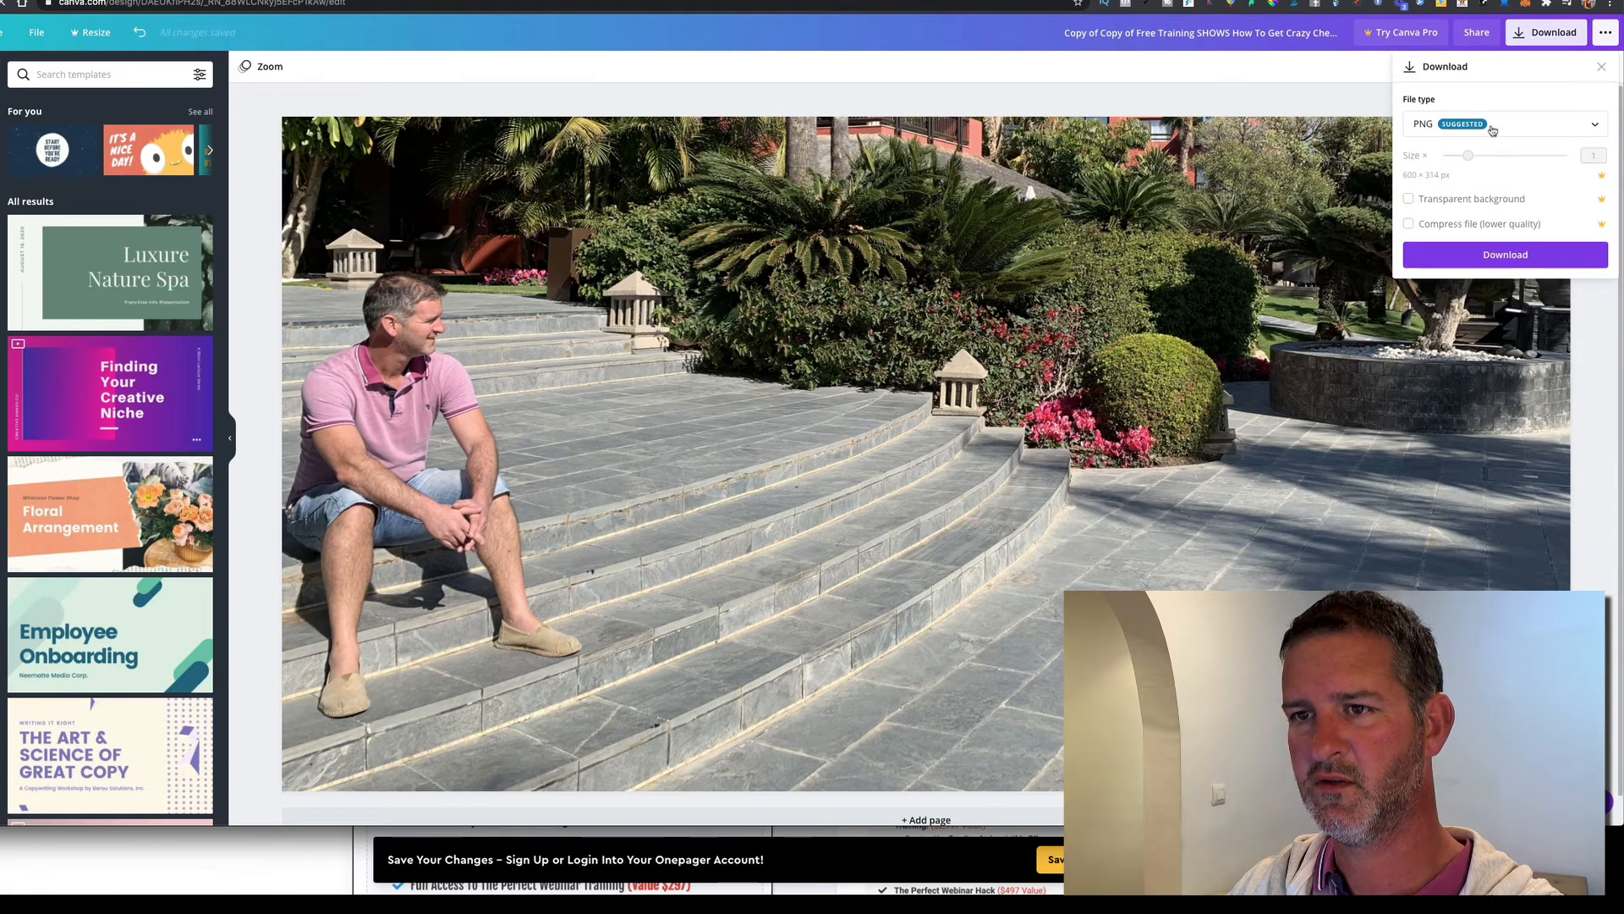
pyautogui.click(1499, 259)
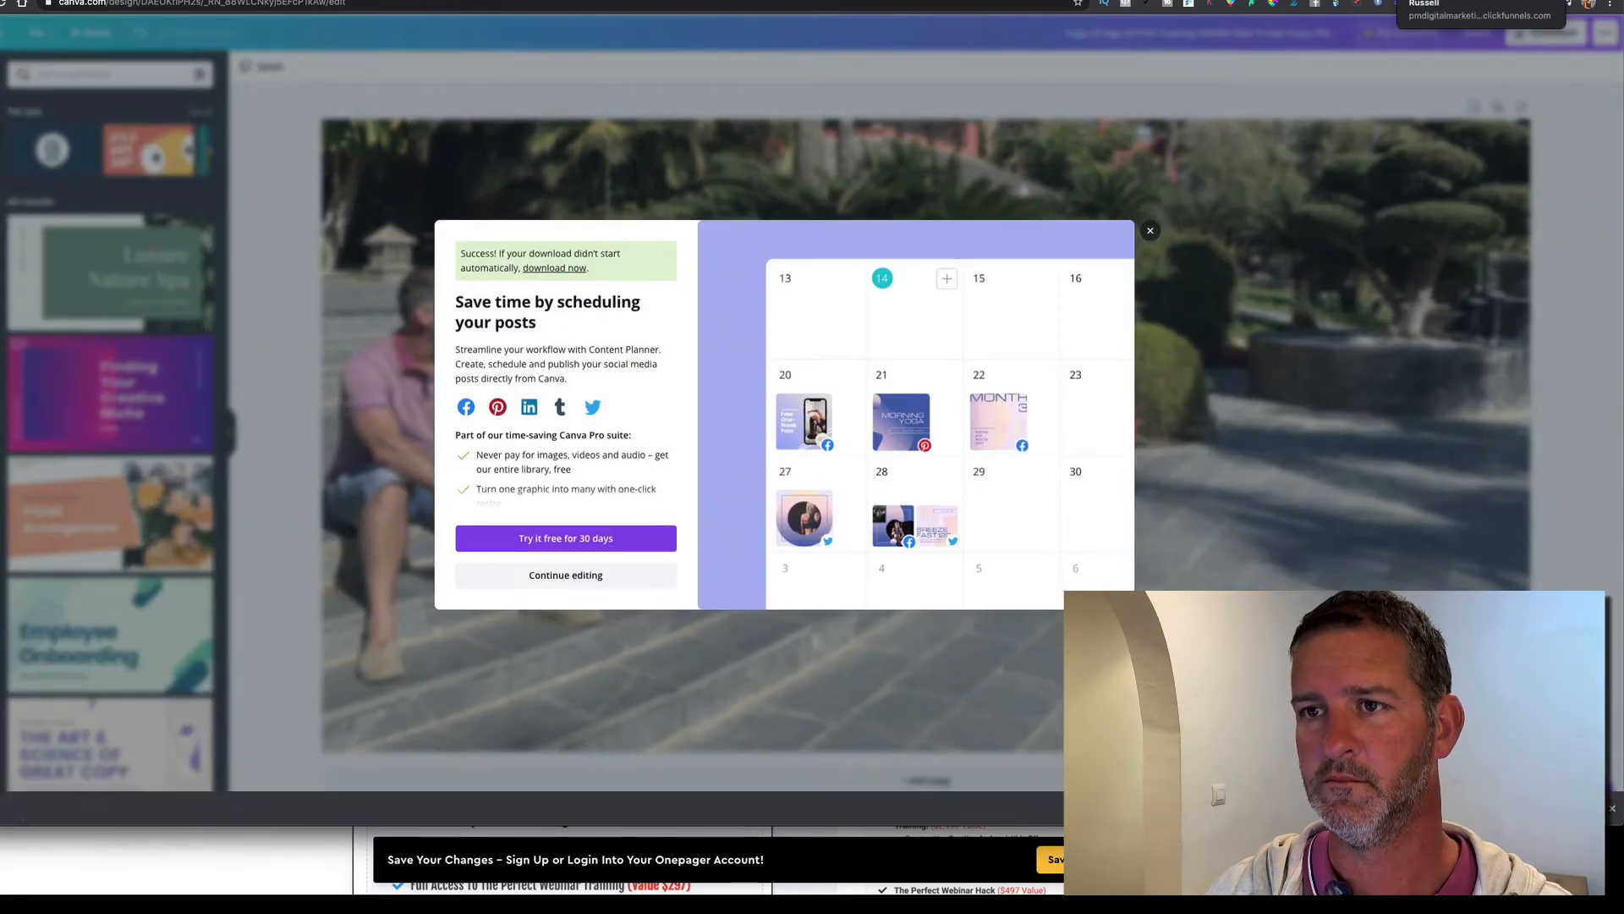
pyautogui.hotkey('ctrl', 'Tab')
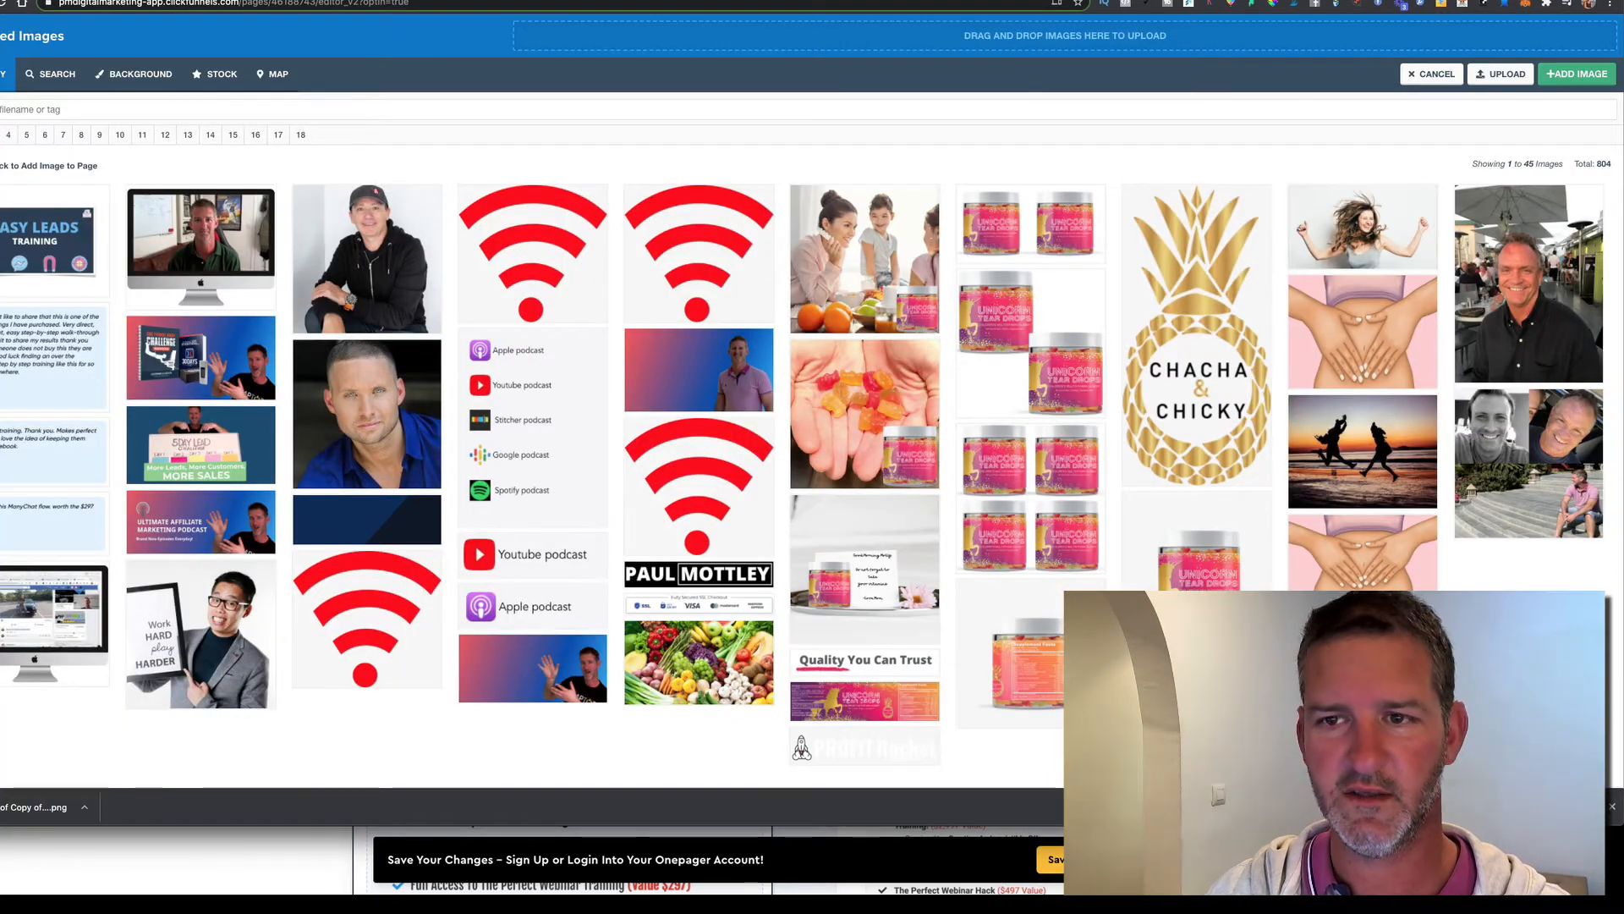
# Upload the garden photo and set it as the section background at full width
pyautogui.moveTo(38, 807); pyautogui.dragTo(827, 42)
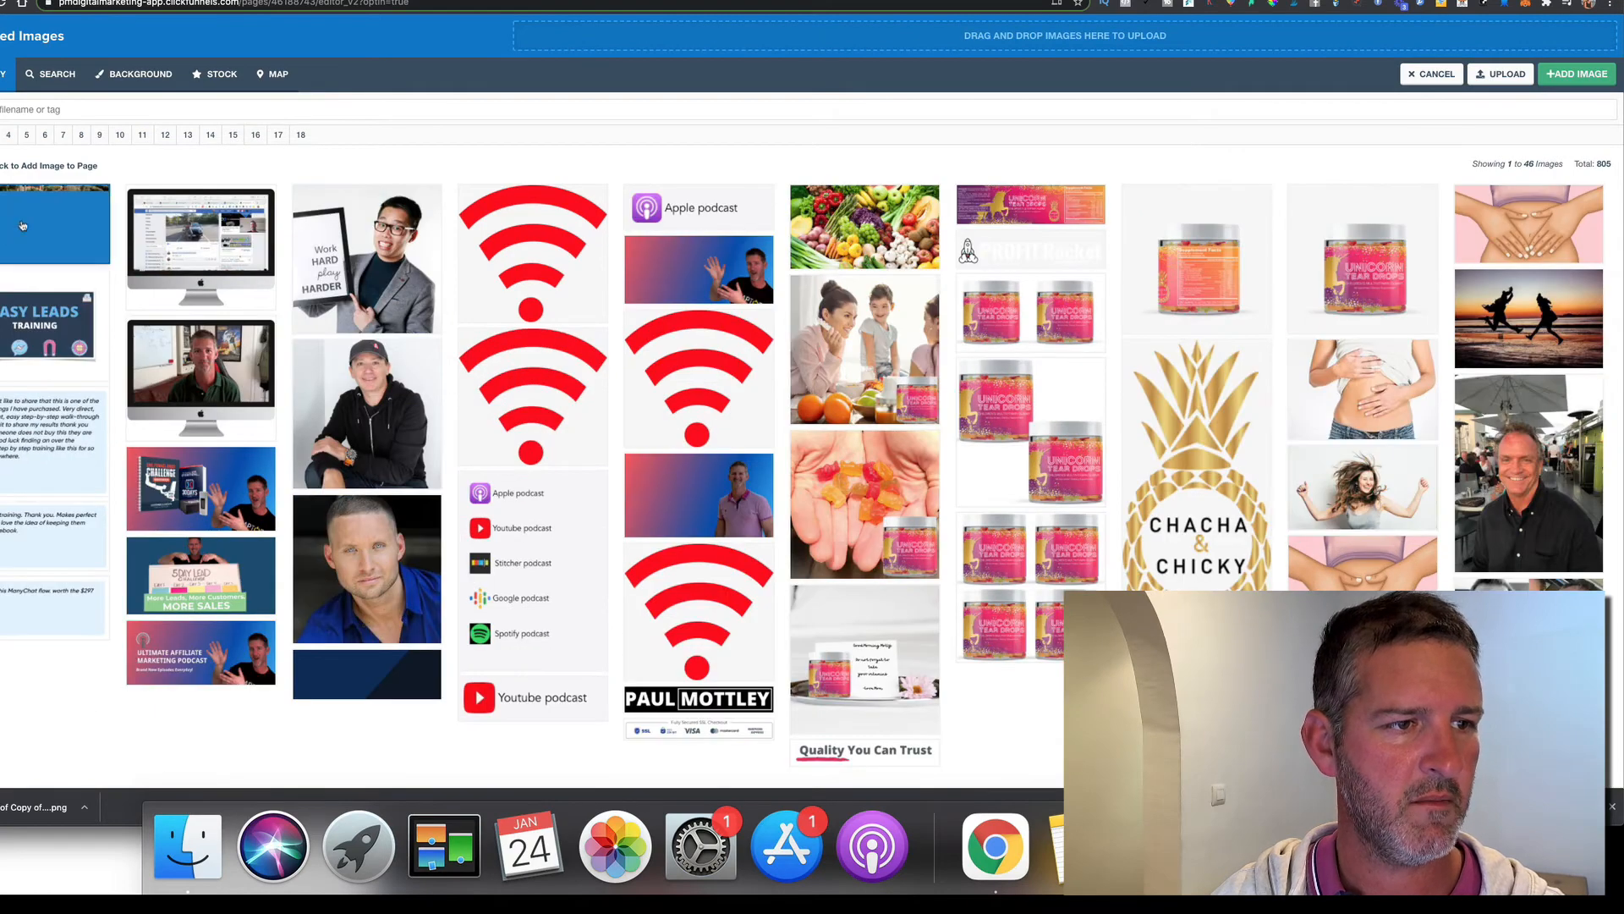
pyautogui.click(51, 226)
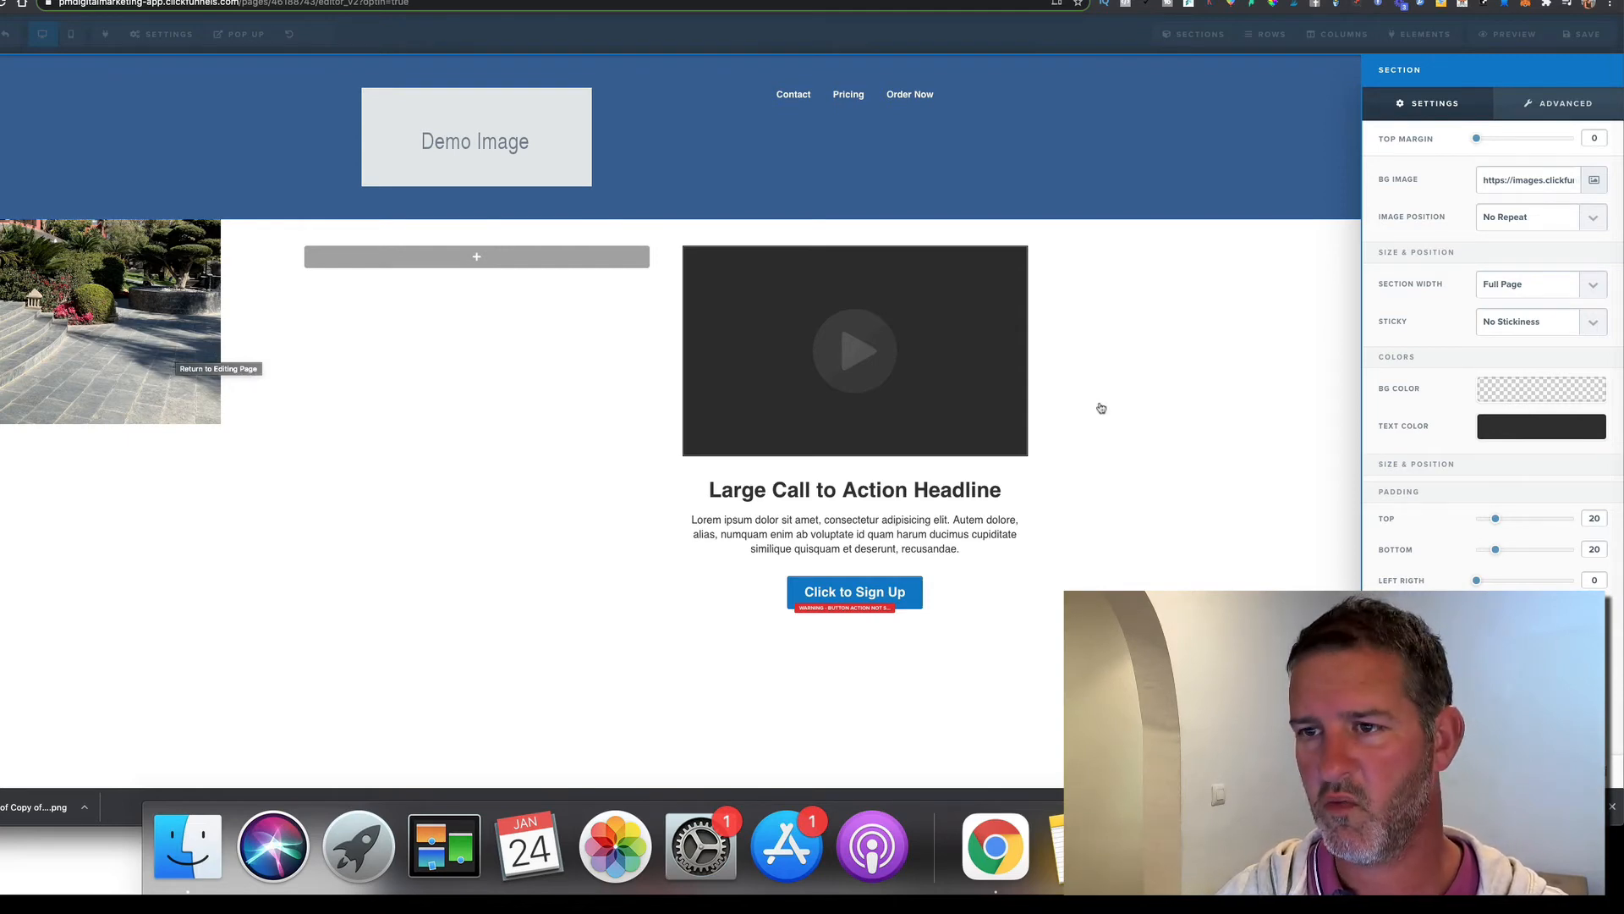
pyautogui.click(1532, 219)
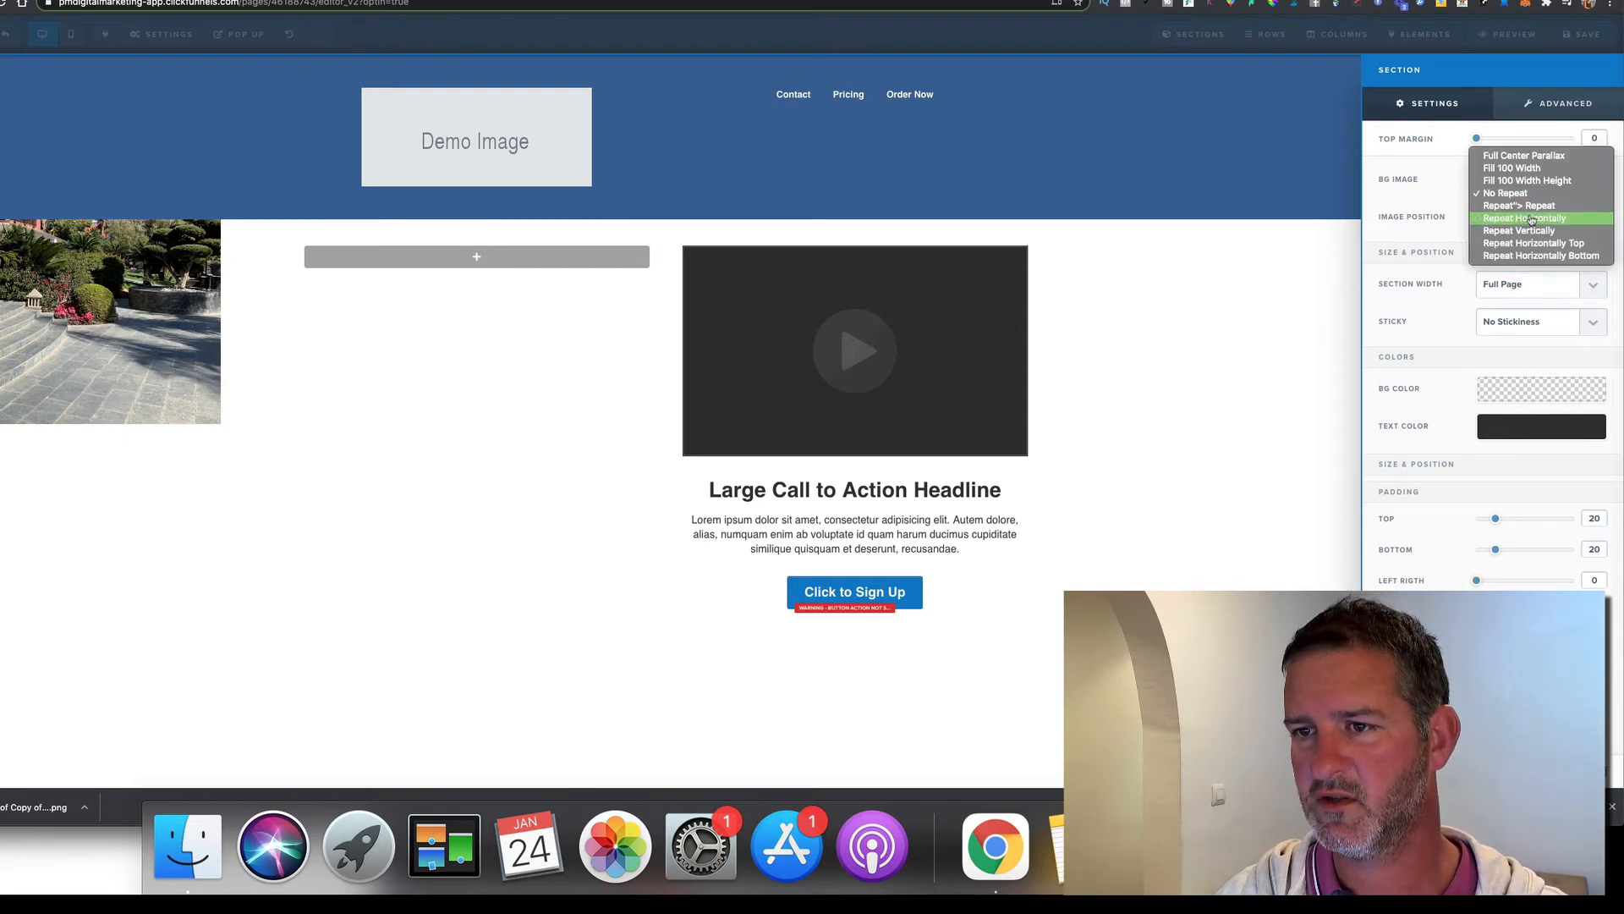
pyautogui.click(1531, 169)
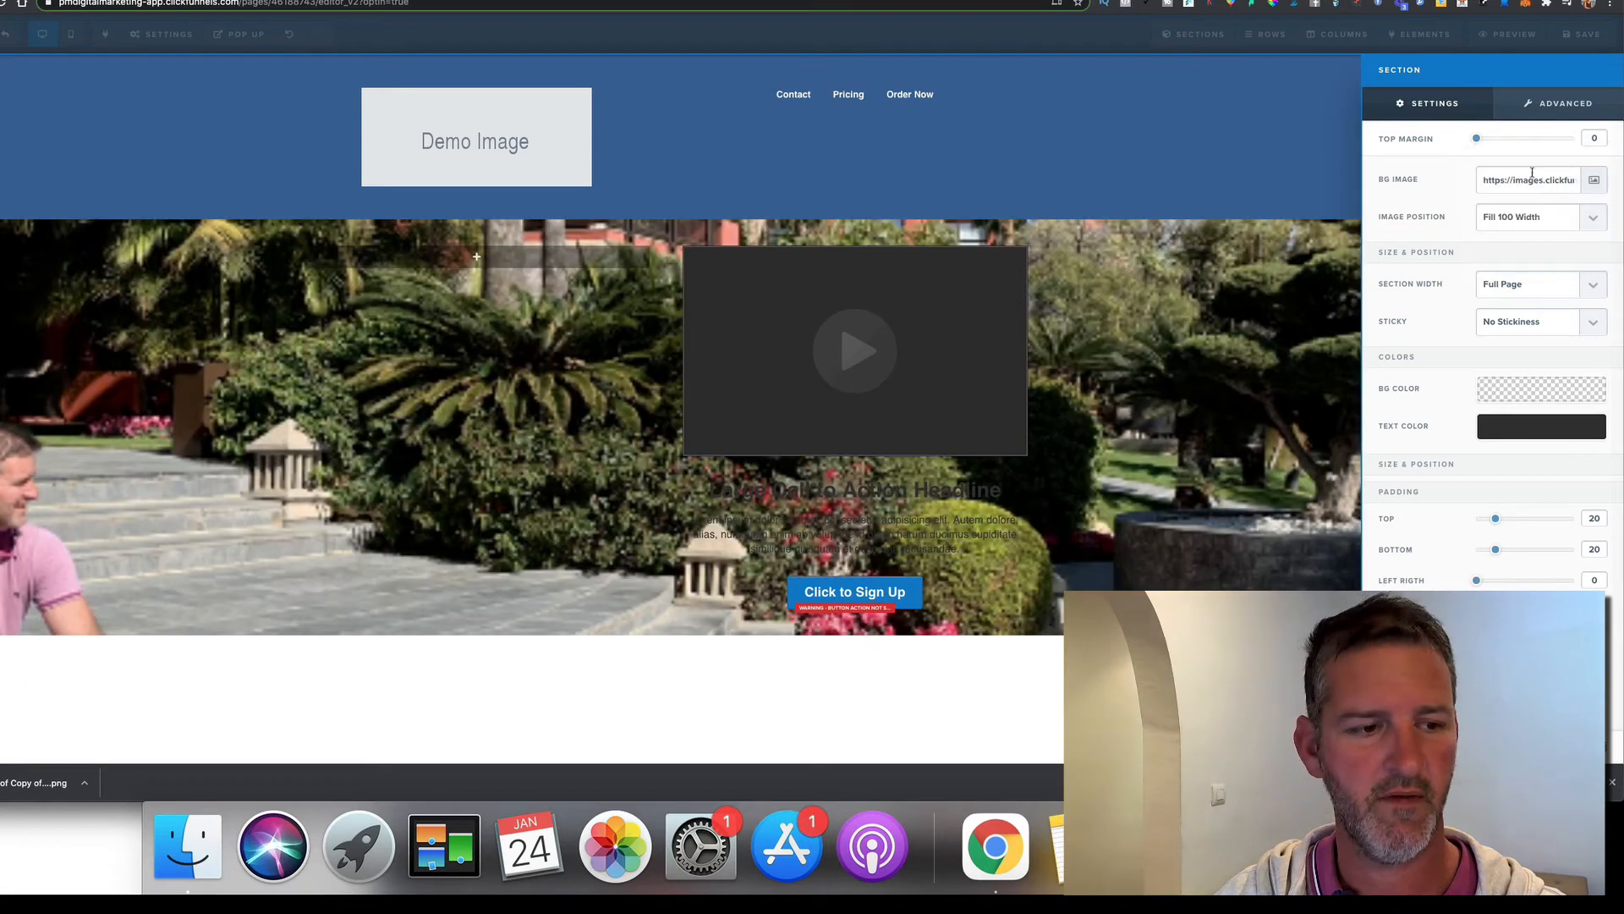
# Try other Image Position options, including centred parallax, then settle on Fill 100 Width
pyautogui.click(1526, 220)
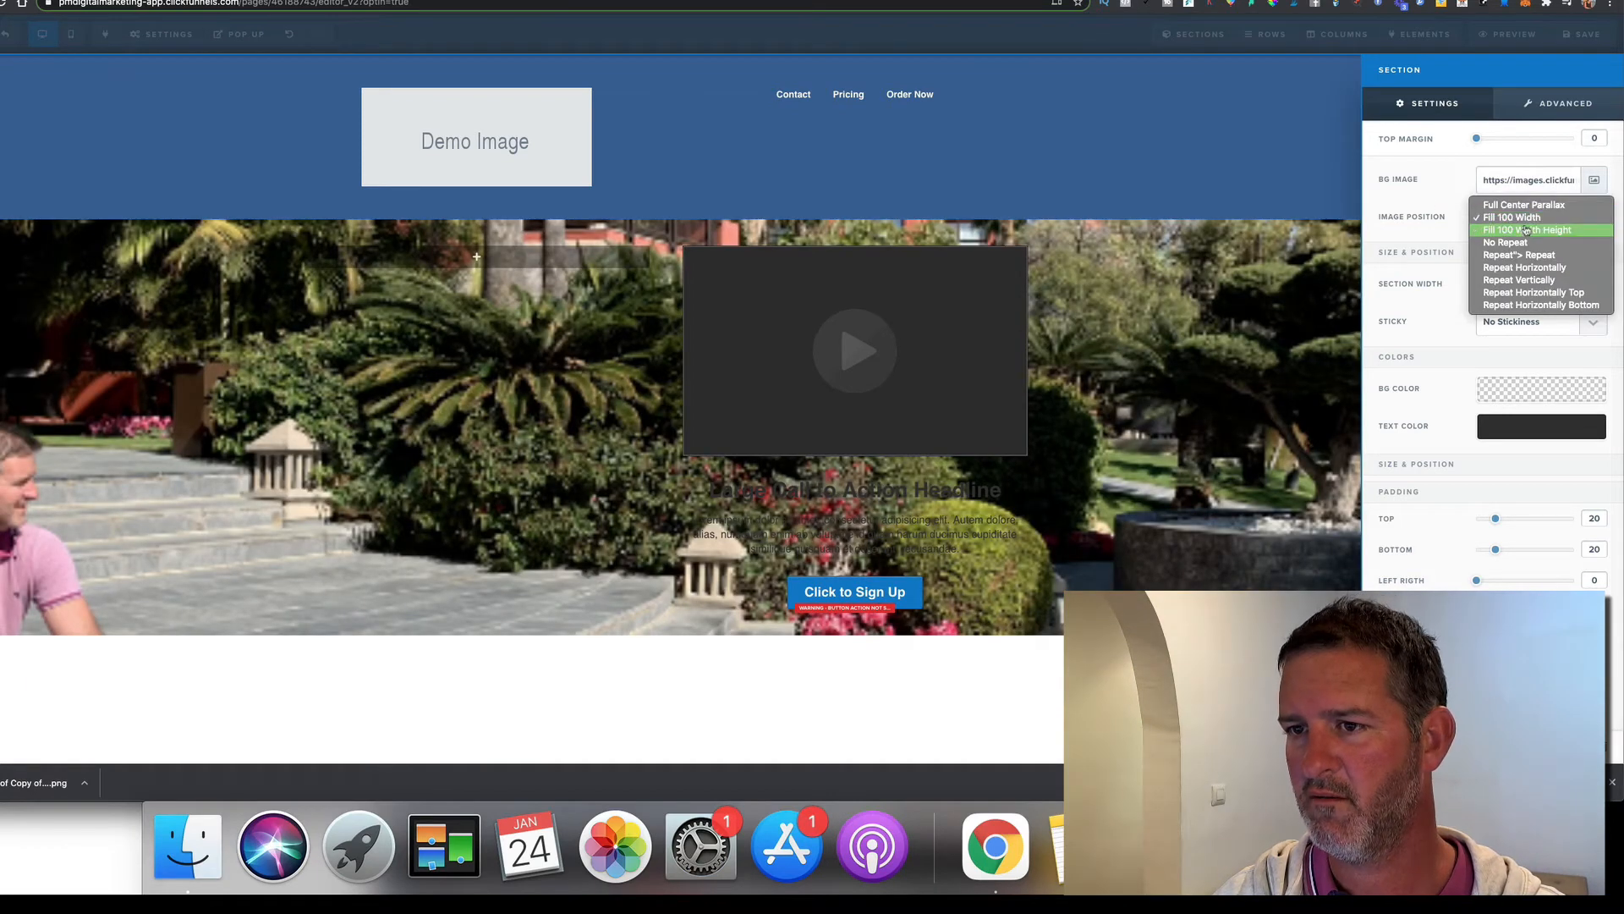
pyautogui.click(1527, 230)
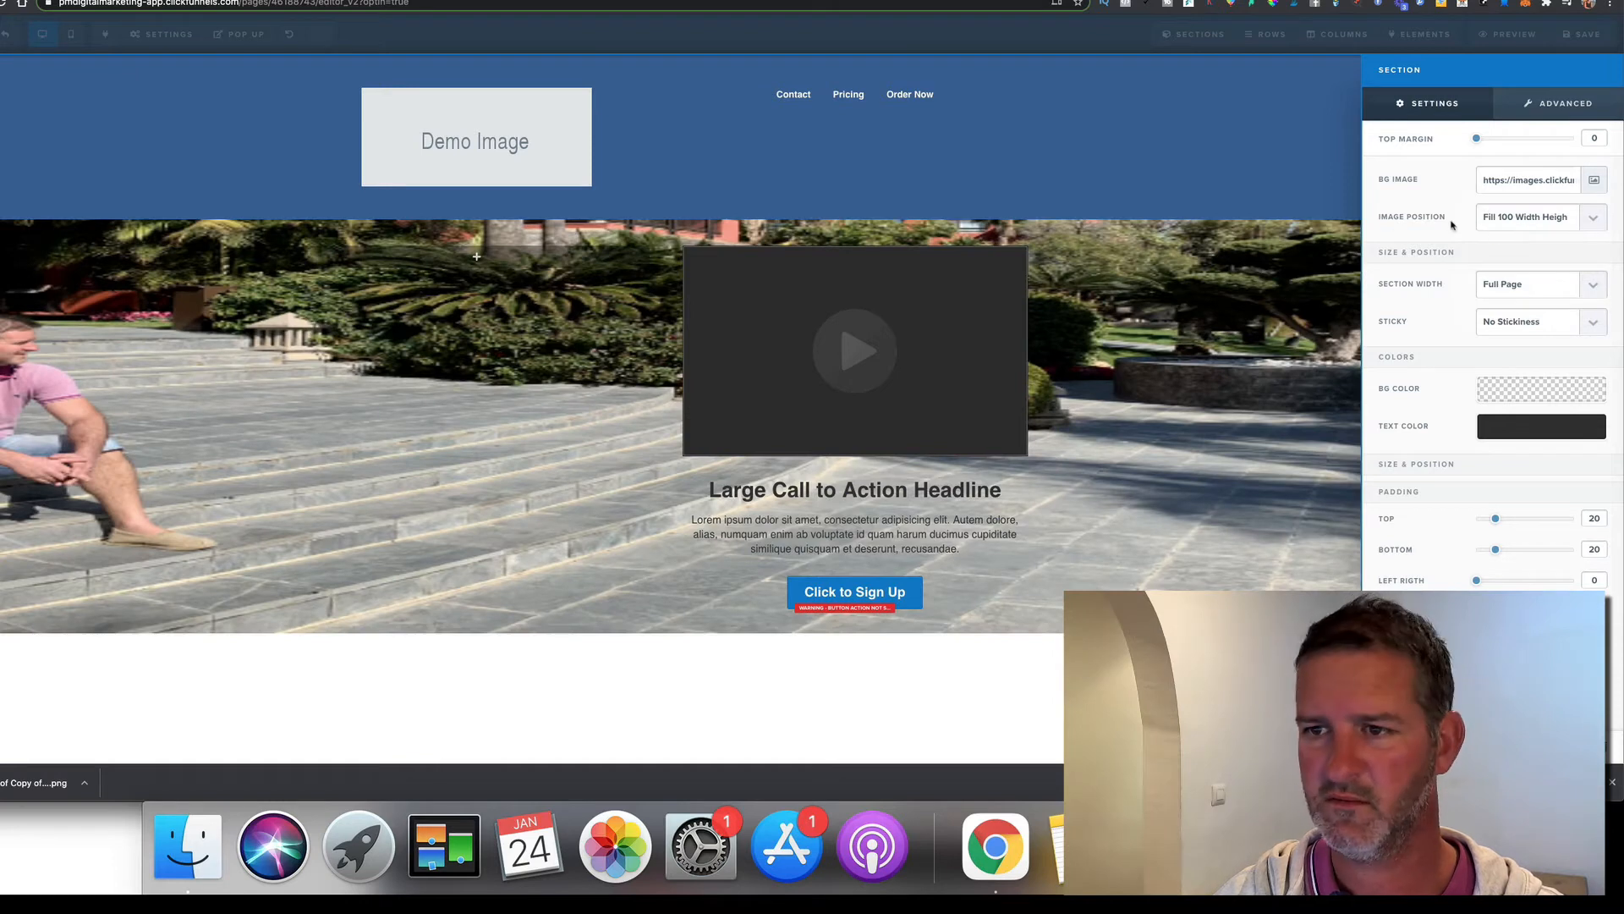
pyautogui.click(1535, 222)
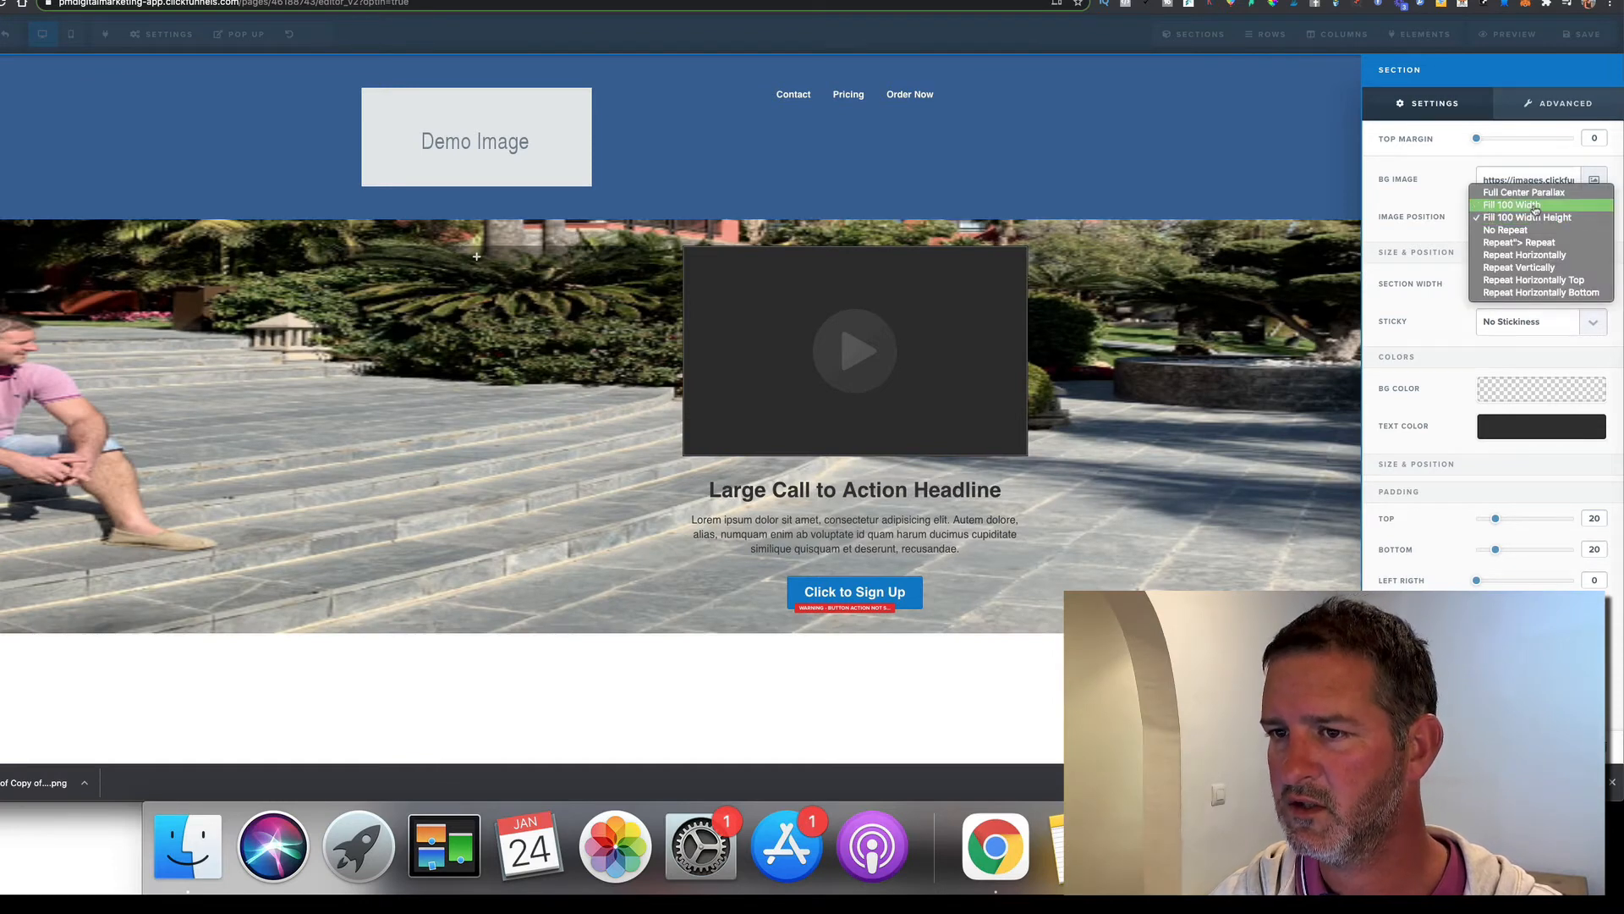
pyautogui.click(1535, 207)
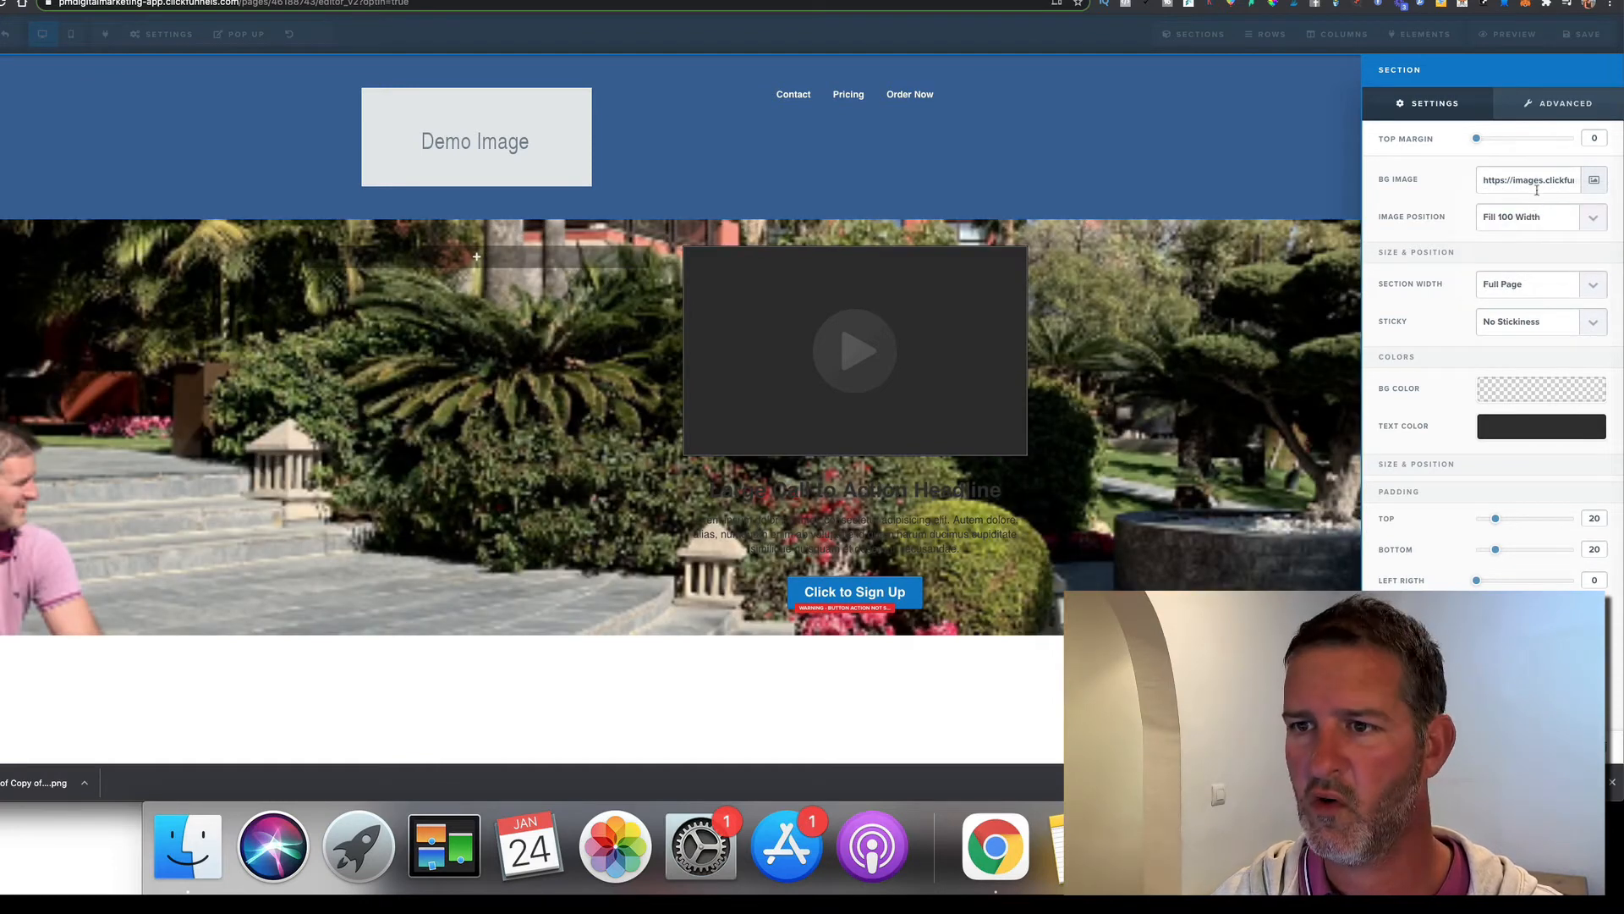
pyautogui.click(1531, 222)
pyautogui.click(1532, 209)
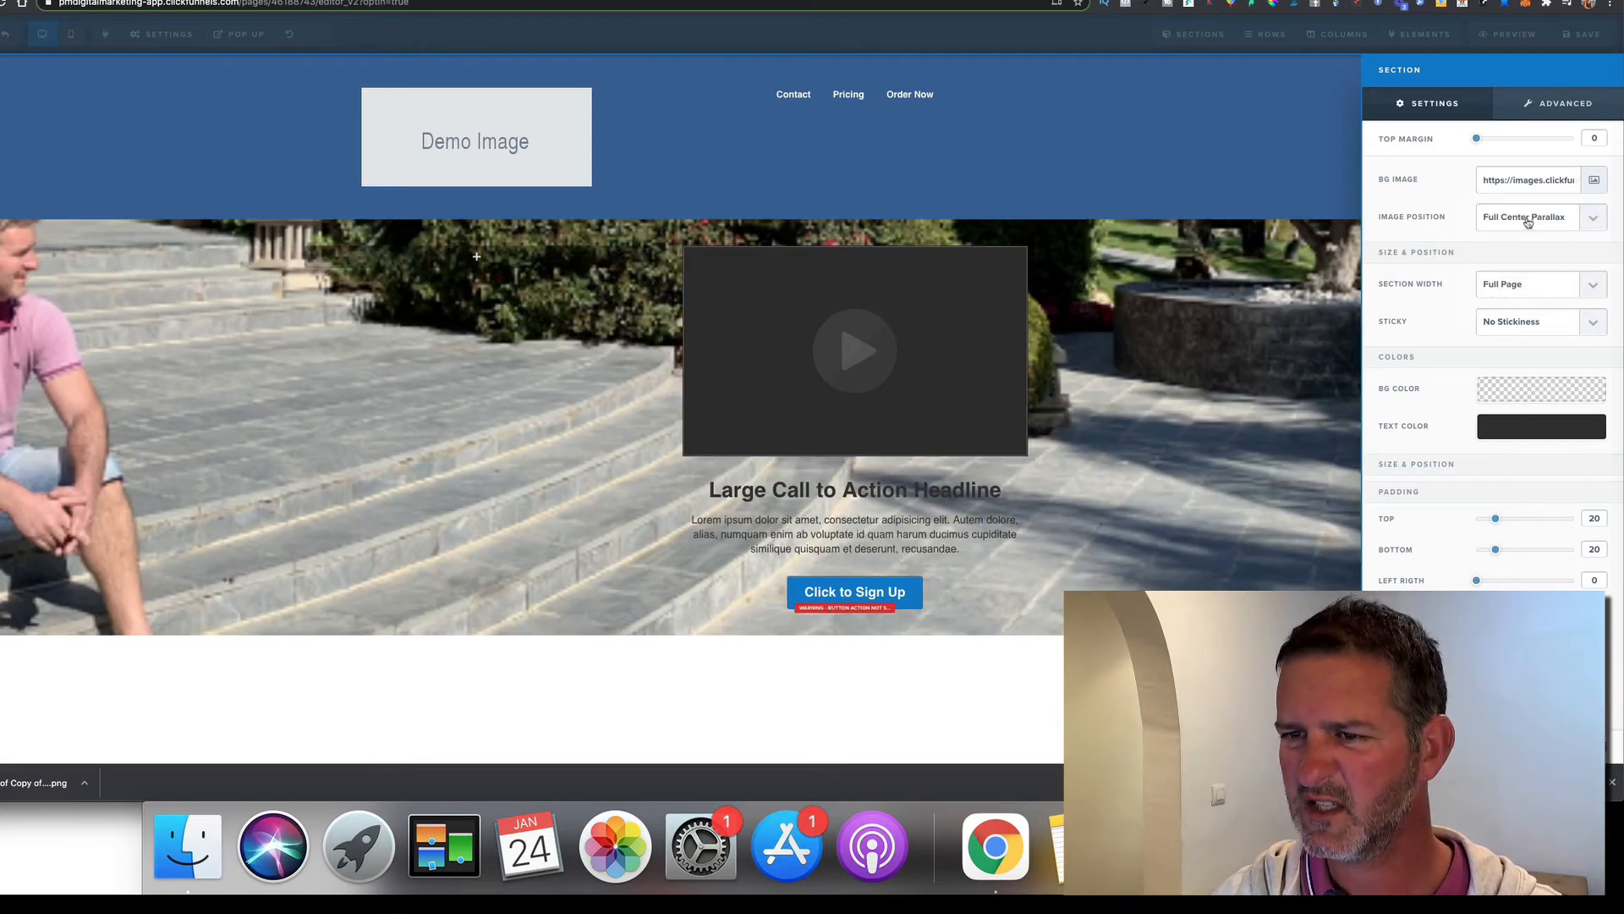
pyautogui.click(1527, 222)
pyautogui.click(1533, 227)
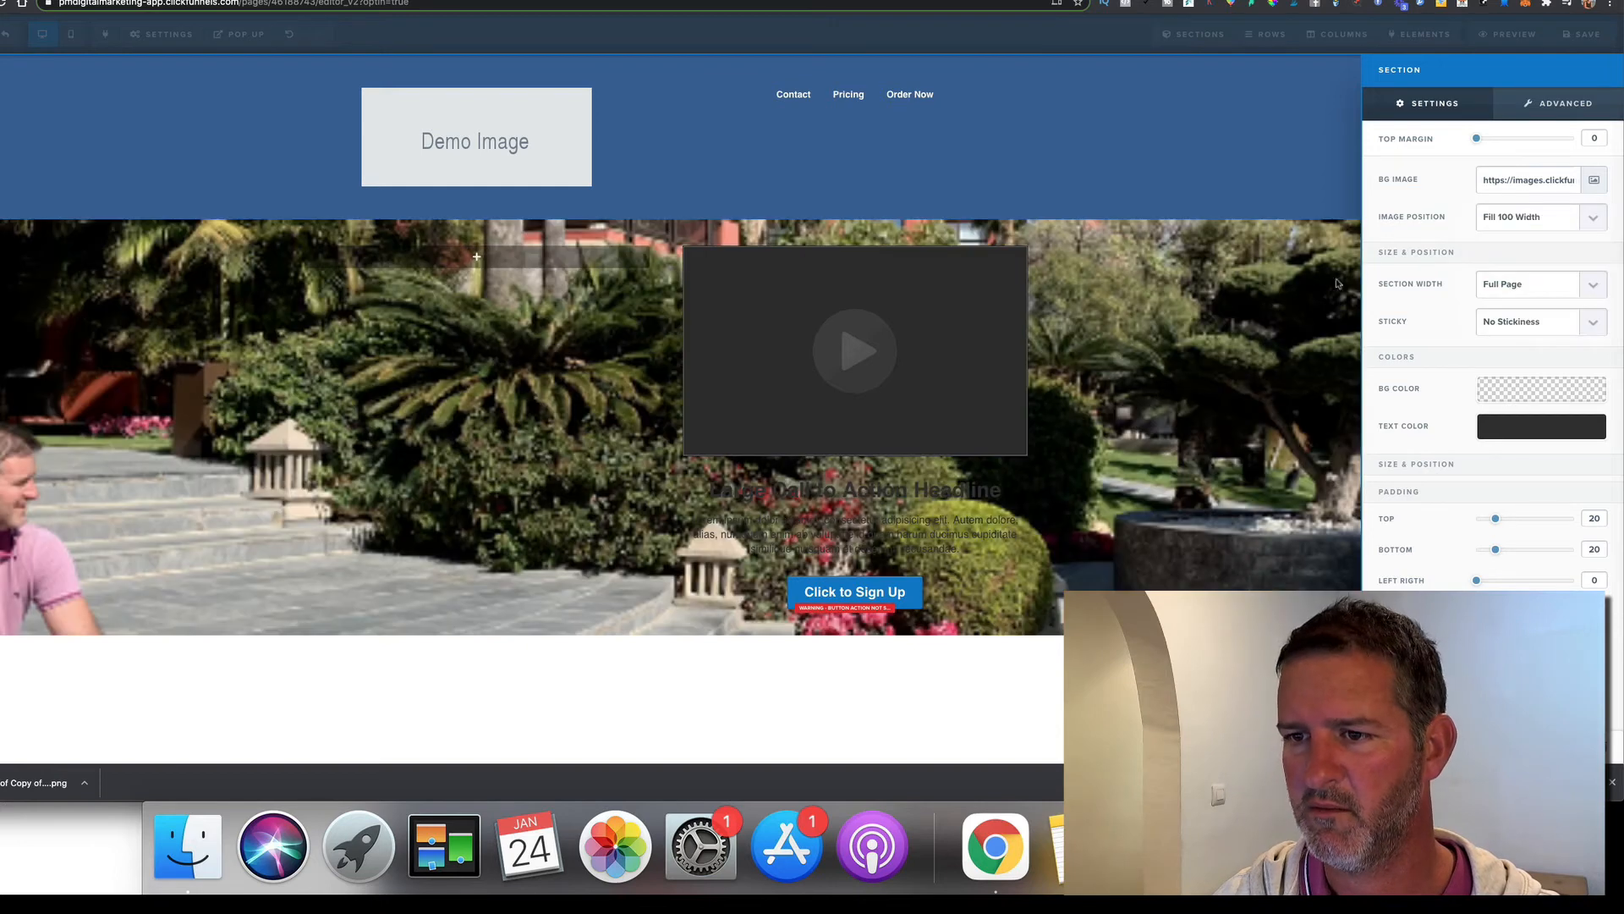
pyautogui.click(1267, 343)
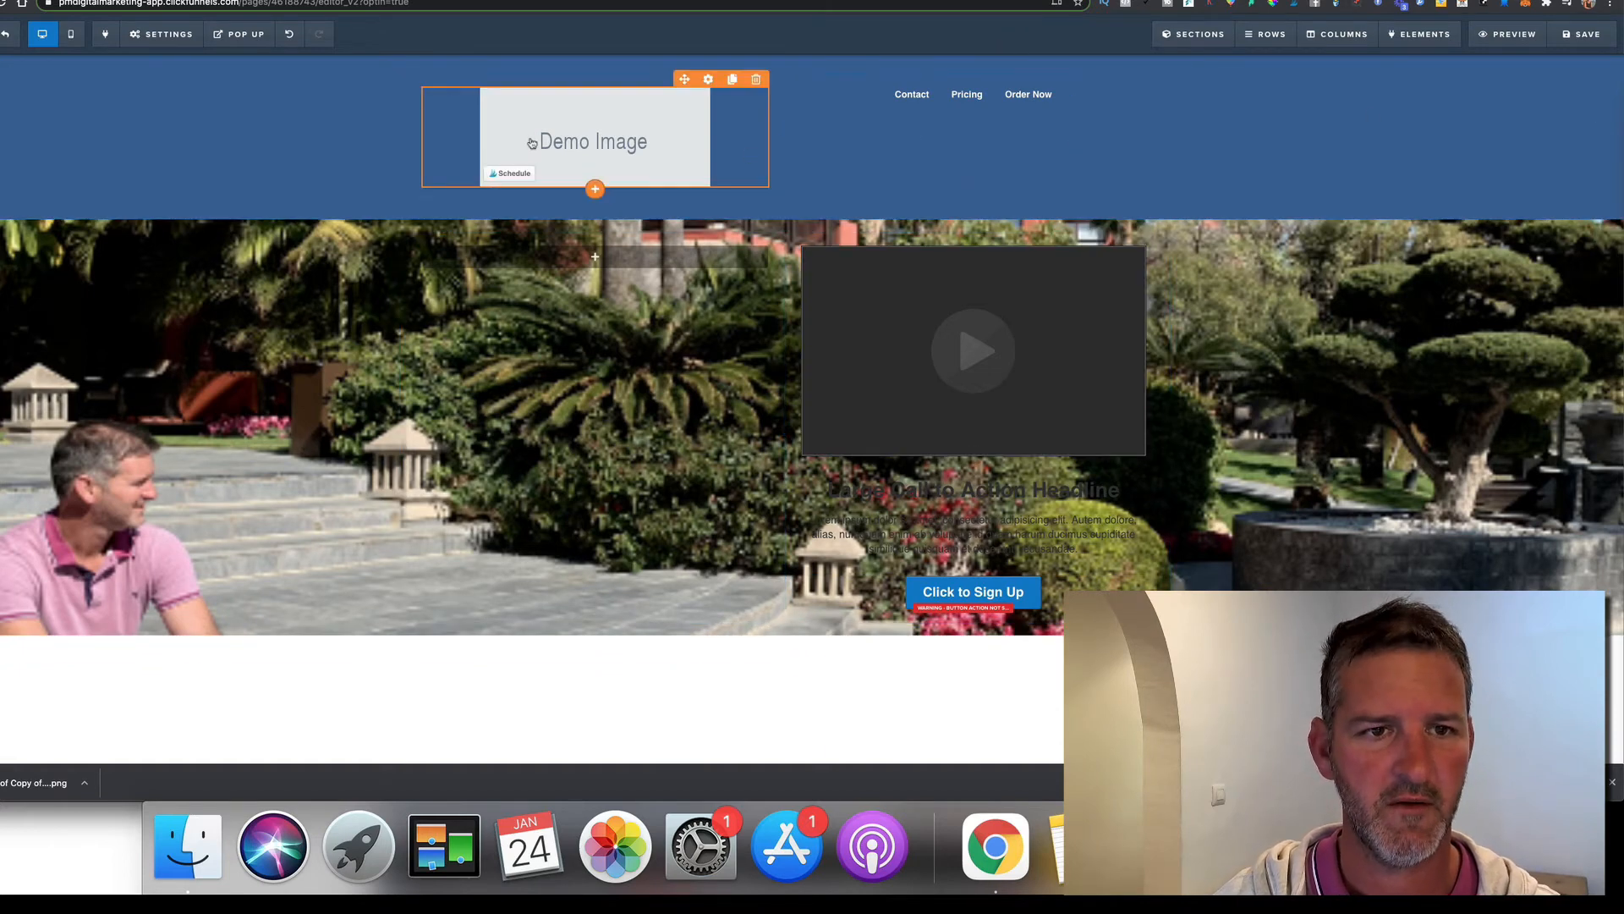
# Replace the header's Demo Image with the black-and-white name logo
pyautogui.click(634, 138)
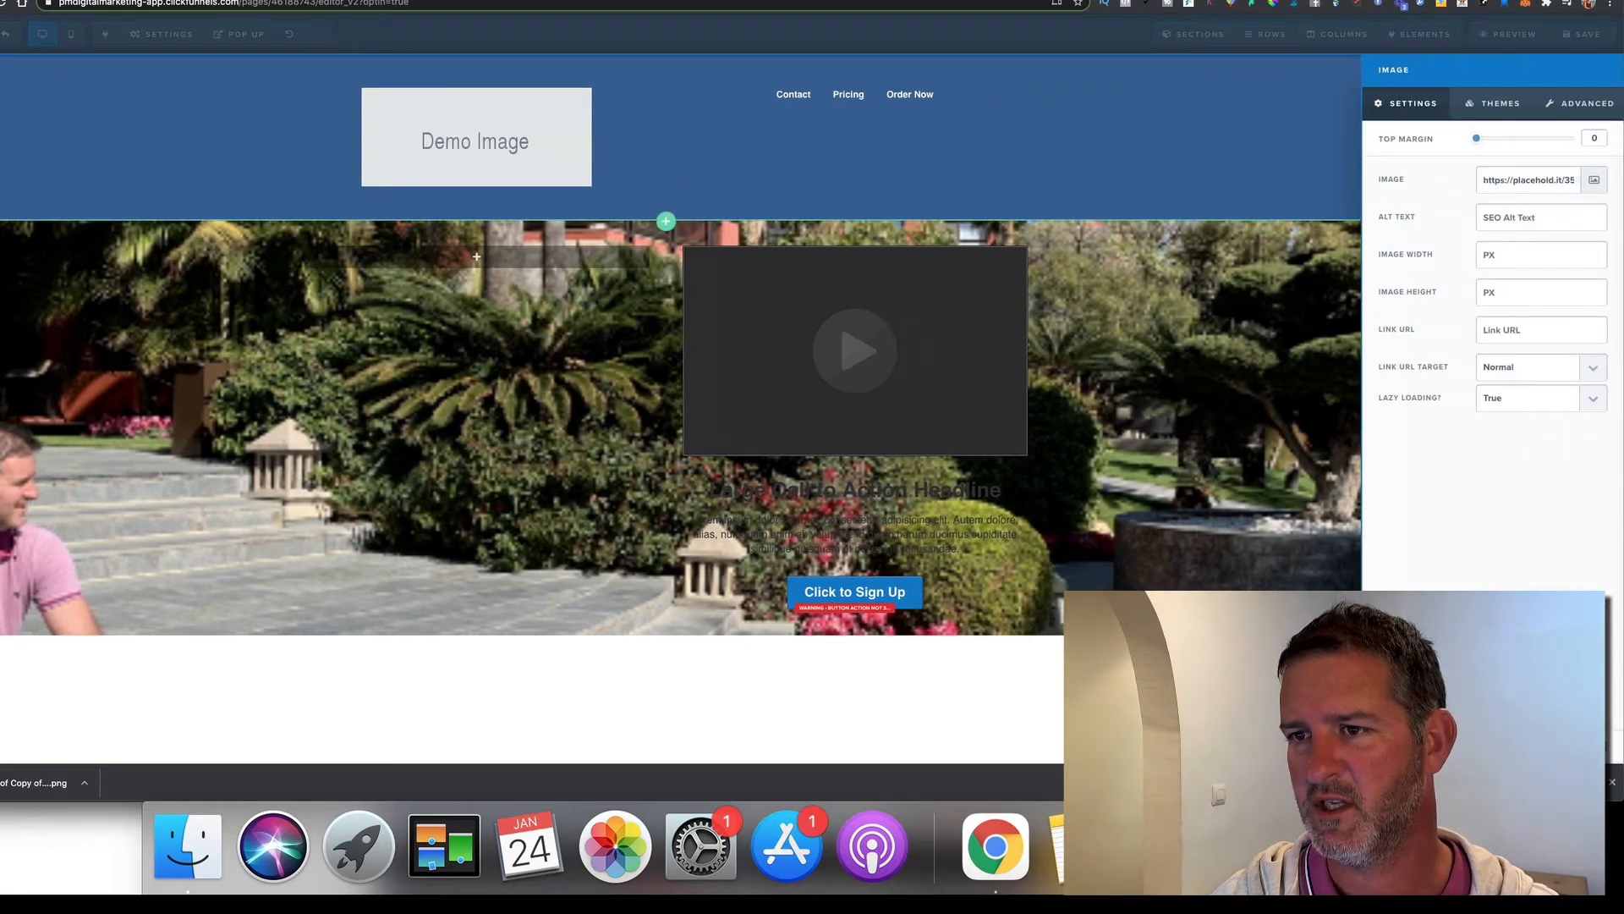
pyautogui.click(1594, 180)
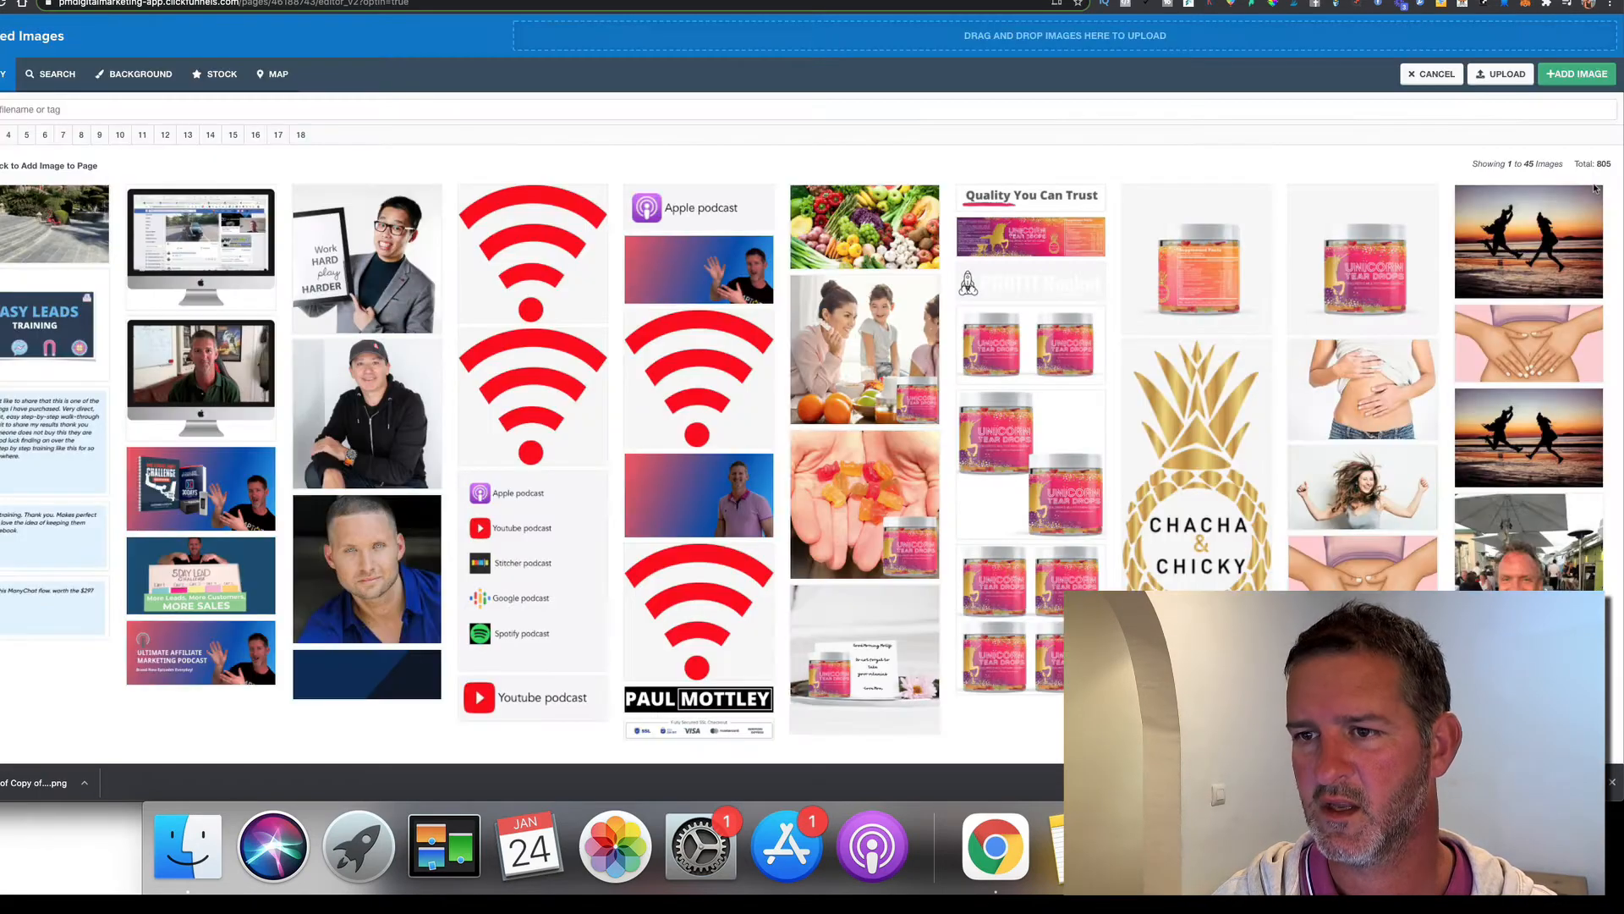
pyautogui.click(709, 701)
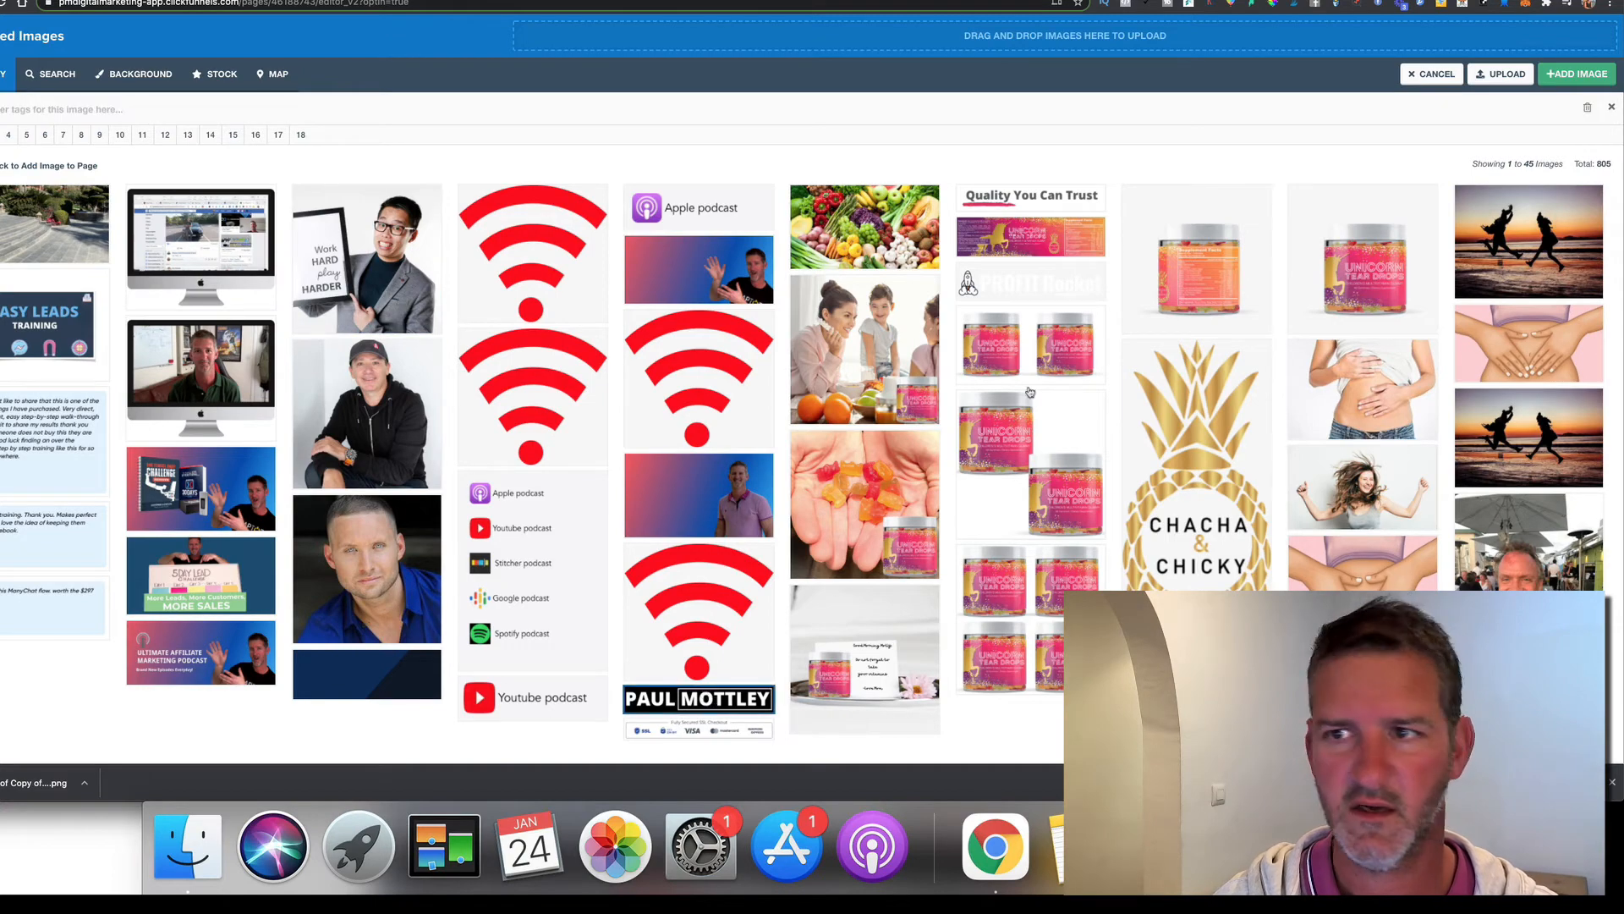
pyautogui.click(1565, 80)
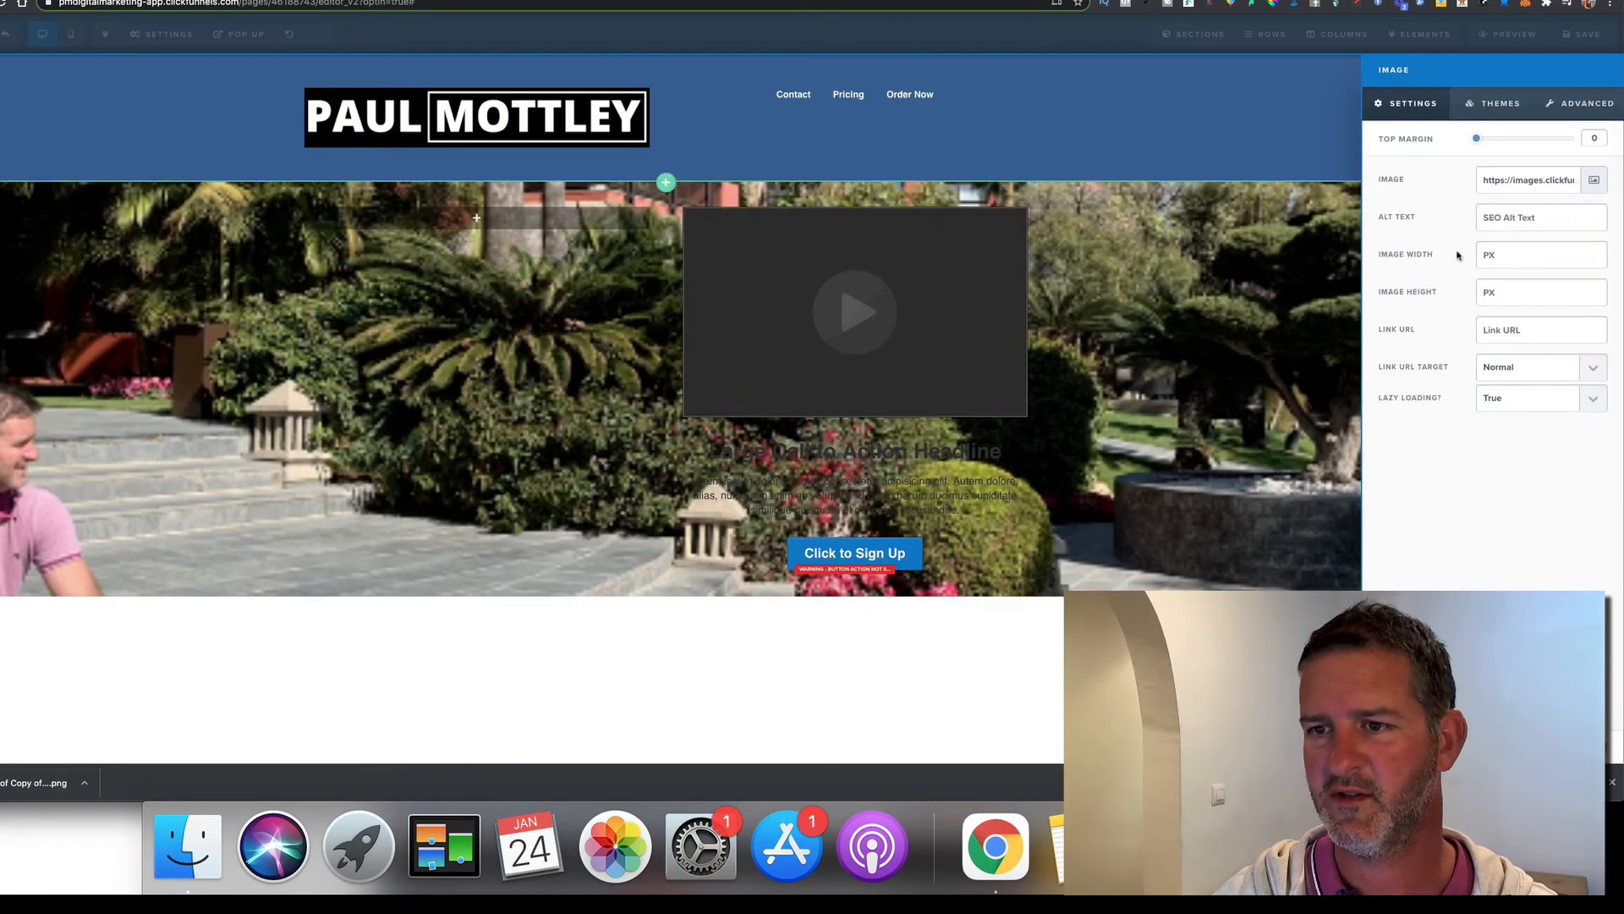
# Set the logo's Image Width to 200 px and save the page
pyautogui.click(1514, 259)
pyautogui.write('150')
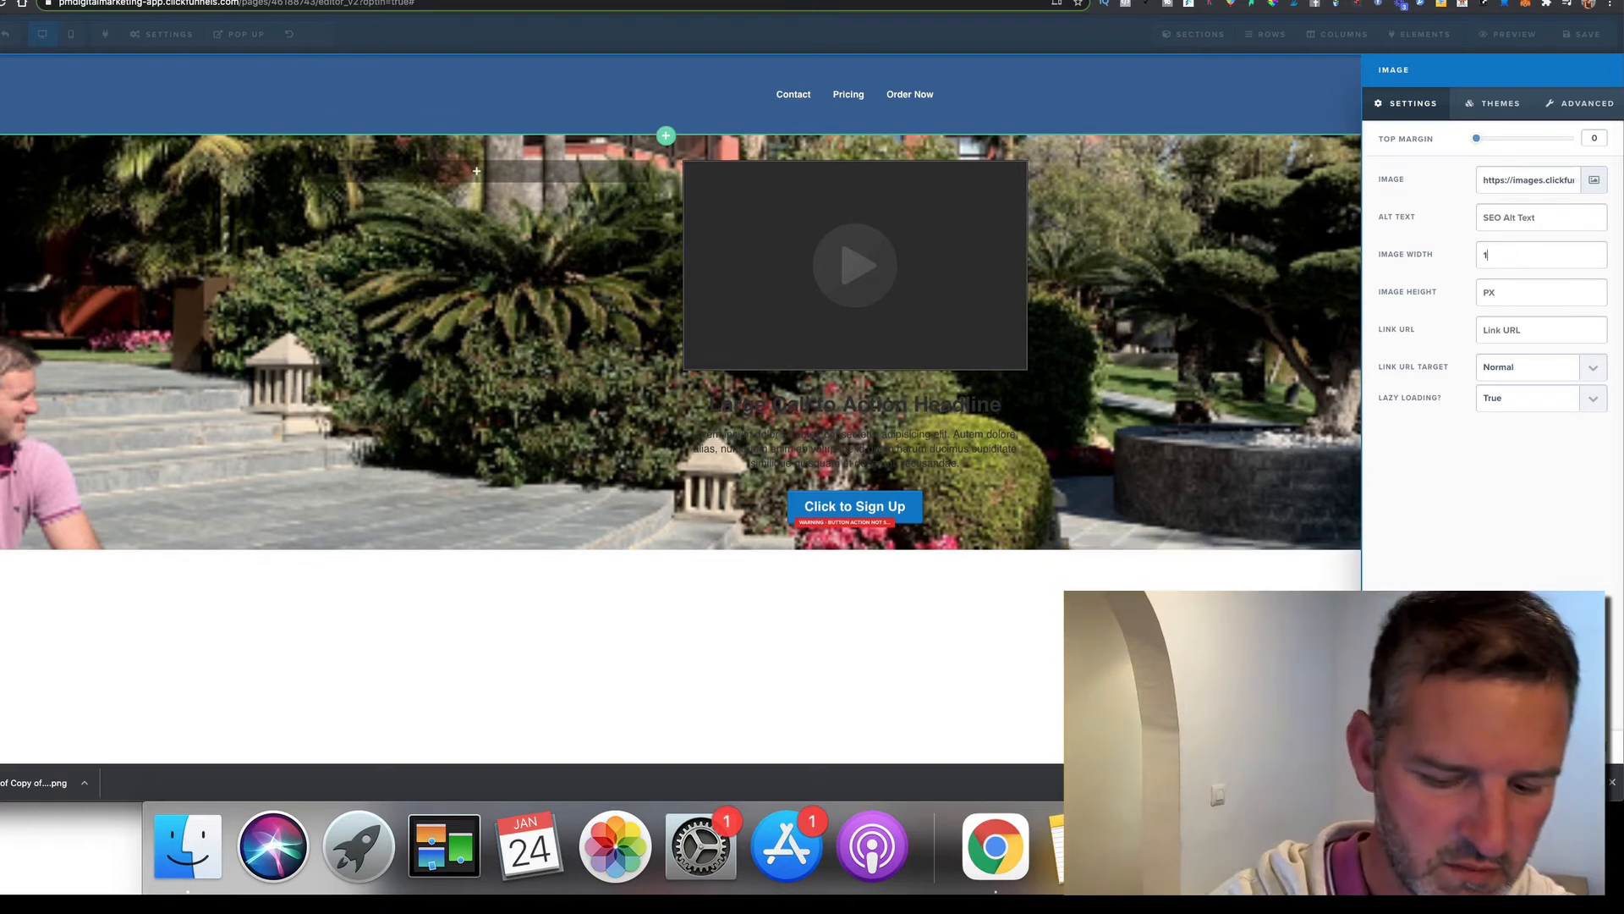
pyautogui.press('BackSpace')
pyautogui.press('BackSpace')
pyautogui.press('BackSpace')
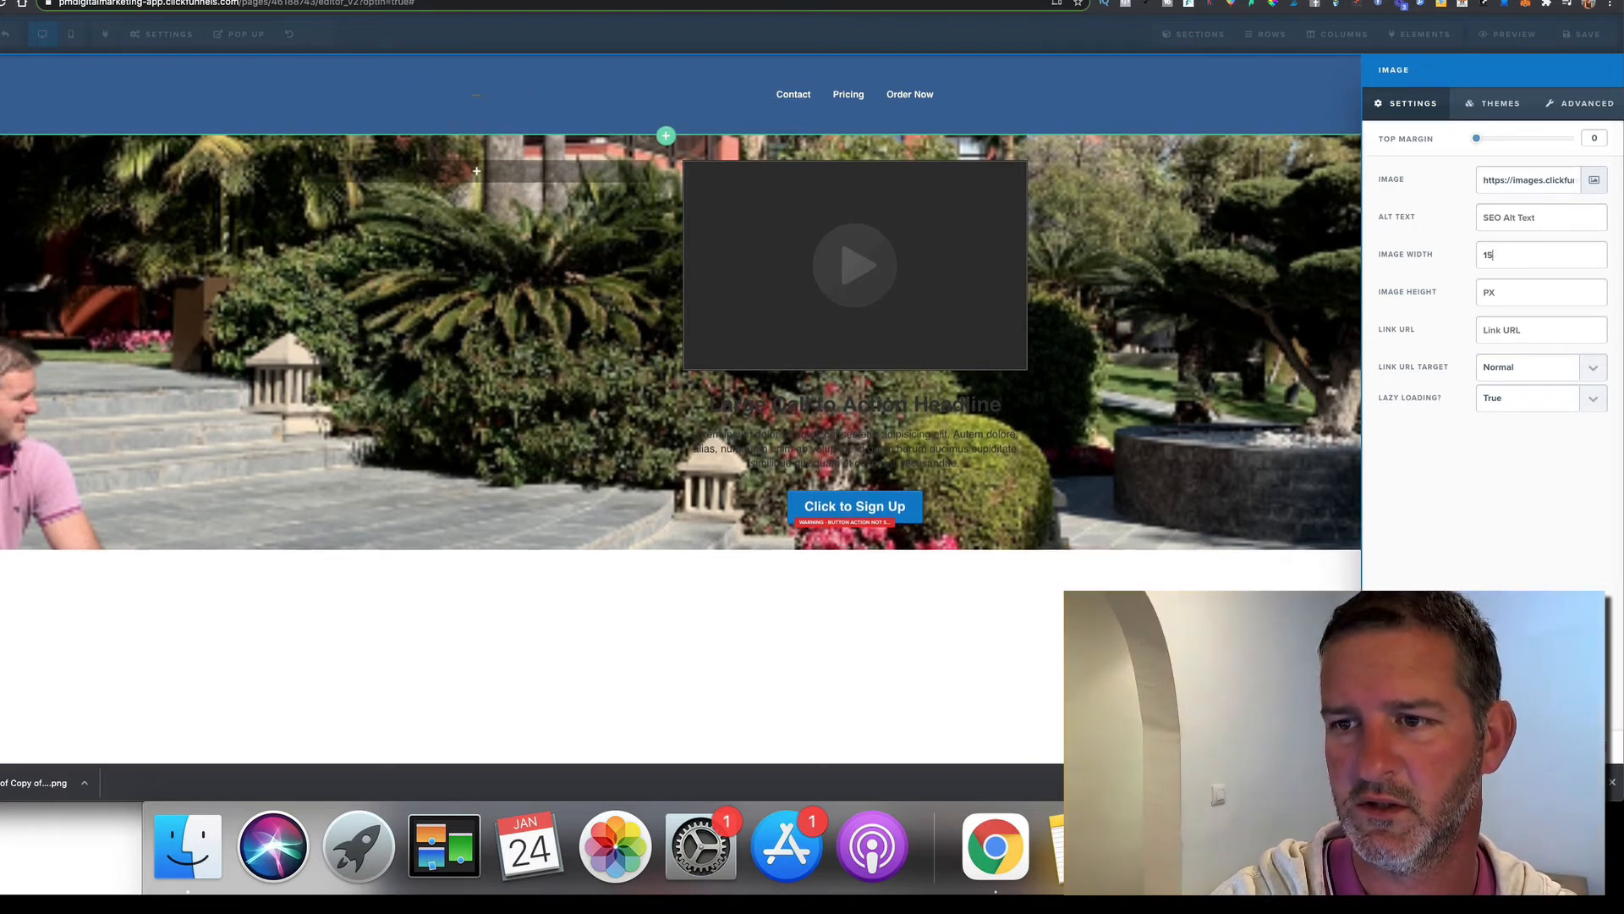
pyautogui.write('200')
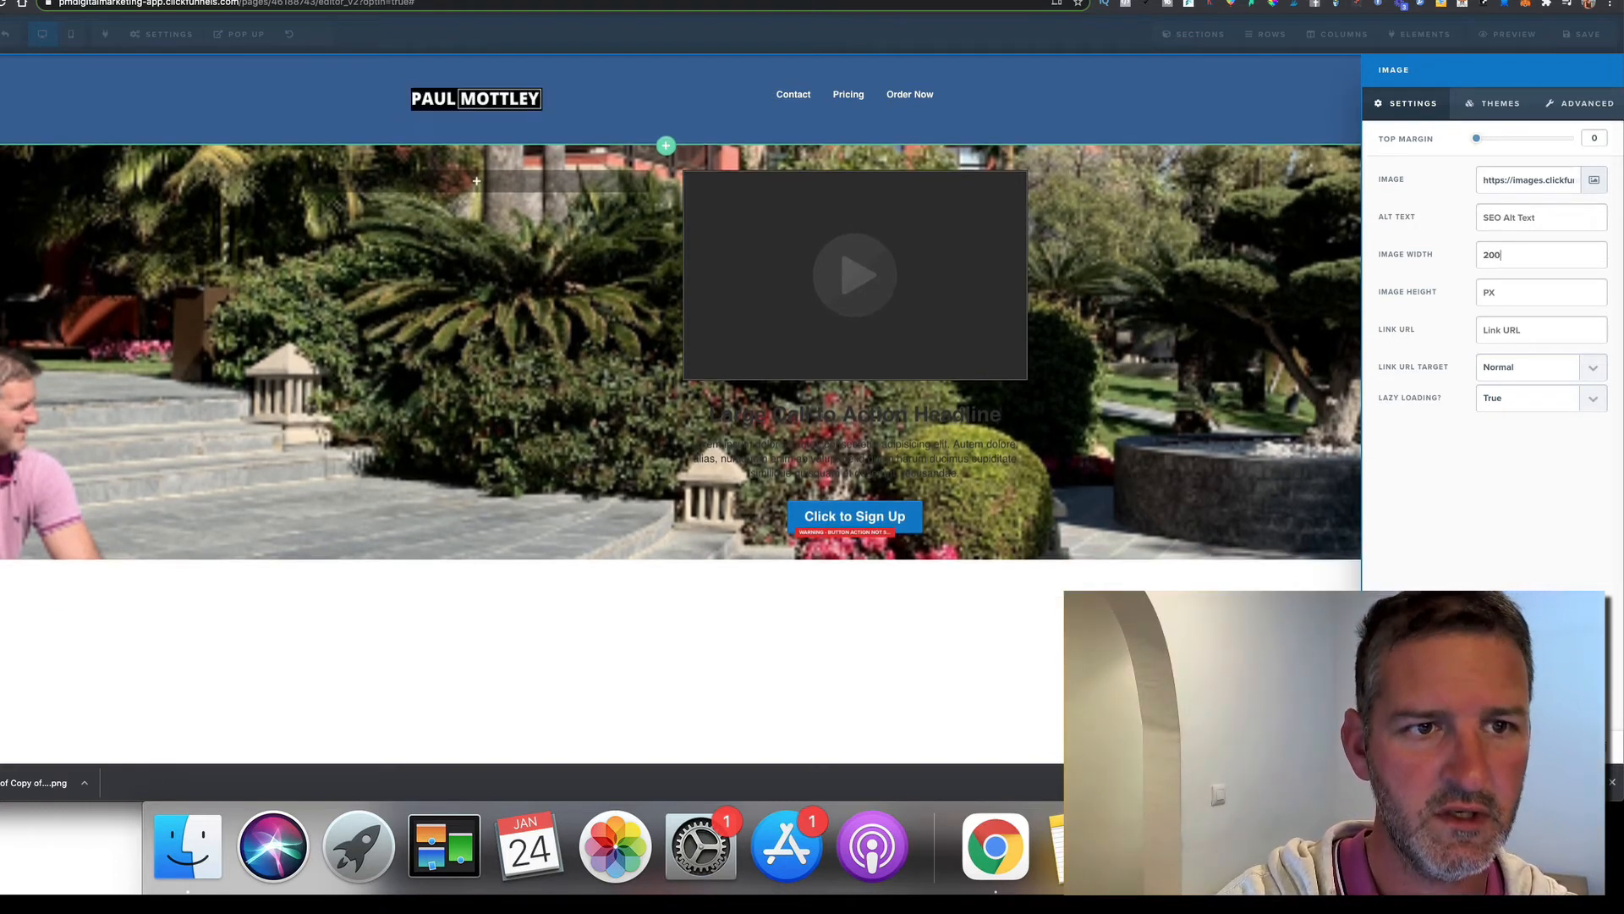
pyautogui.click(1204, 457)
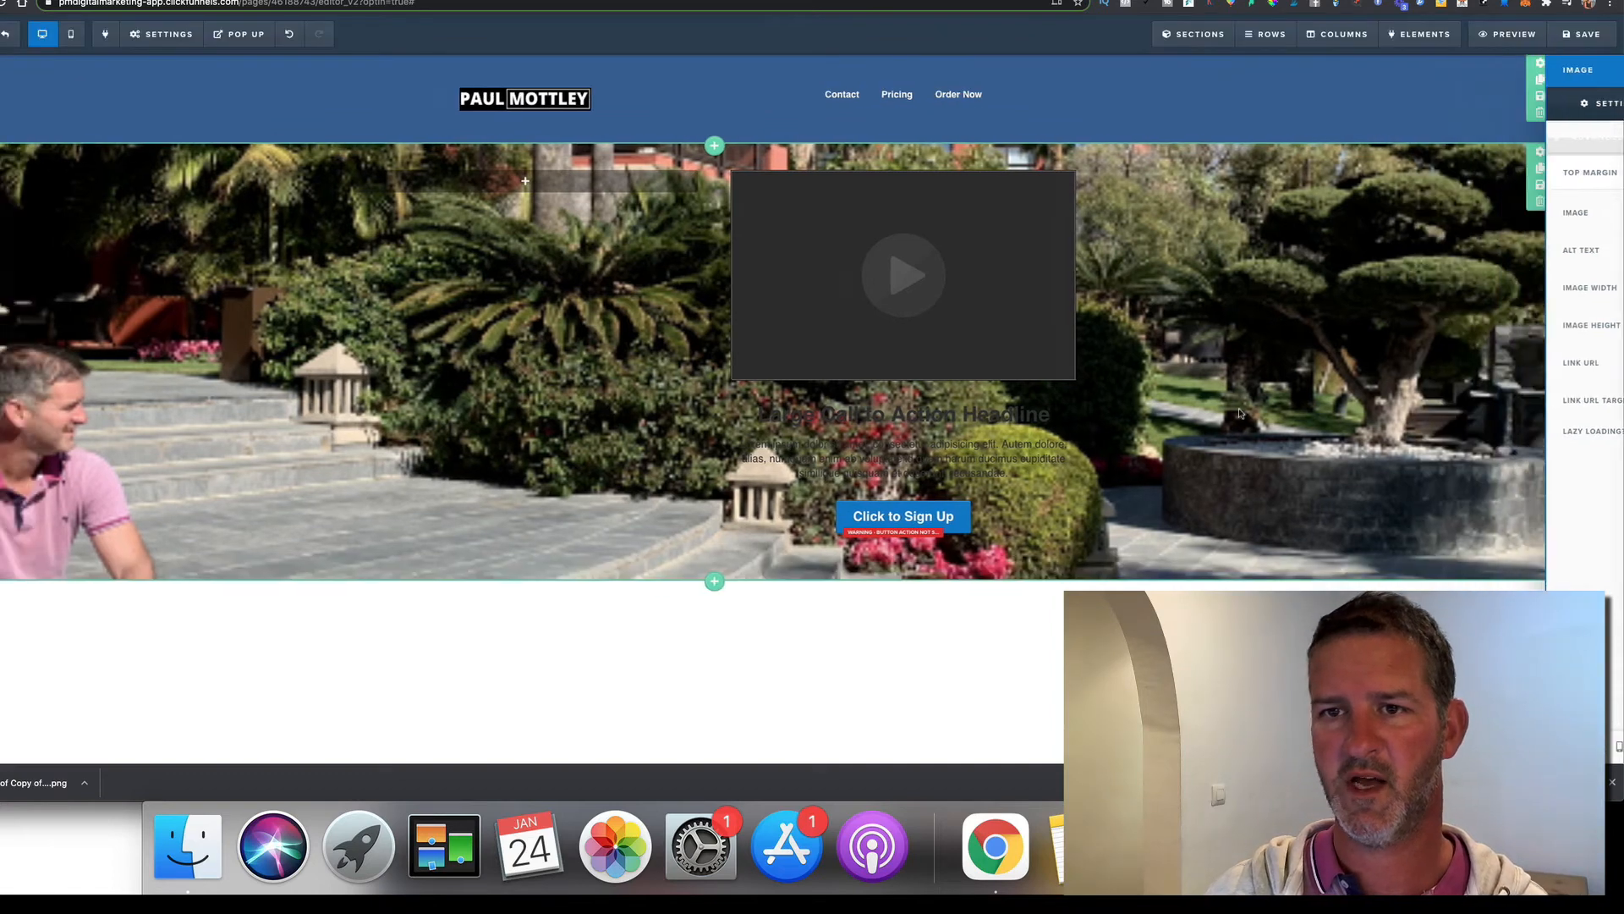
pyautogui.click(1580, 34)
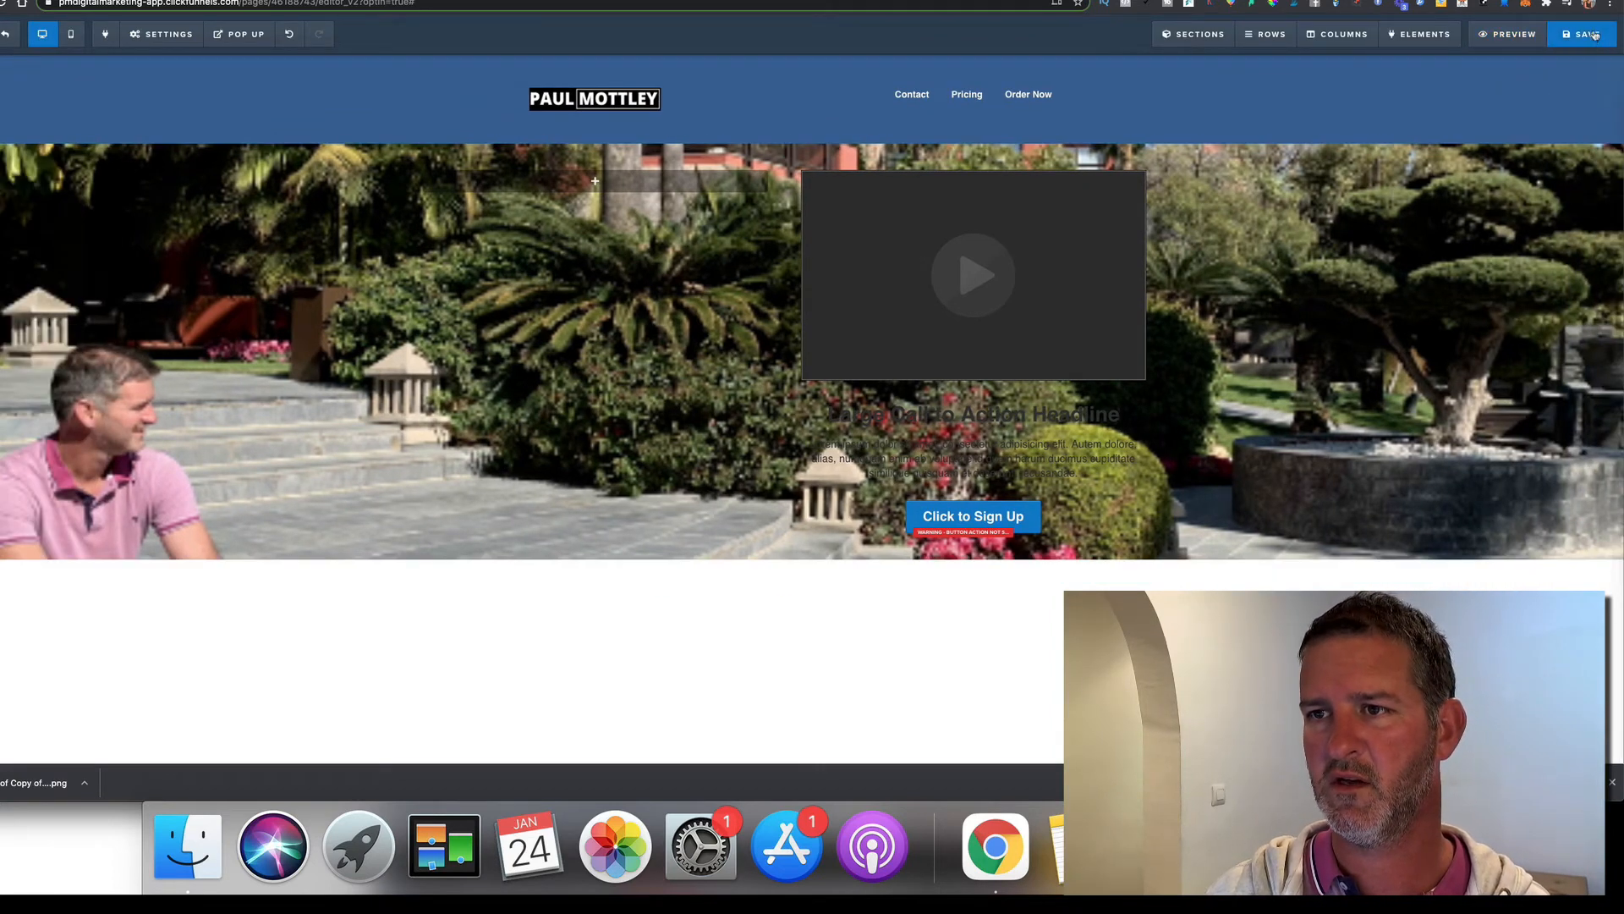
# Preview the page, then set the header section's top and bottom padding to 0 and save
pyautogui.click(1511, 35)
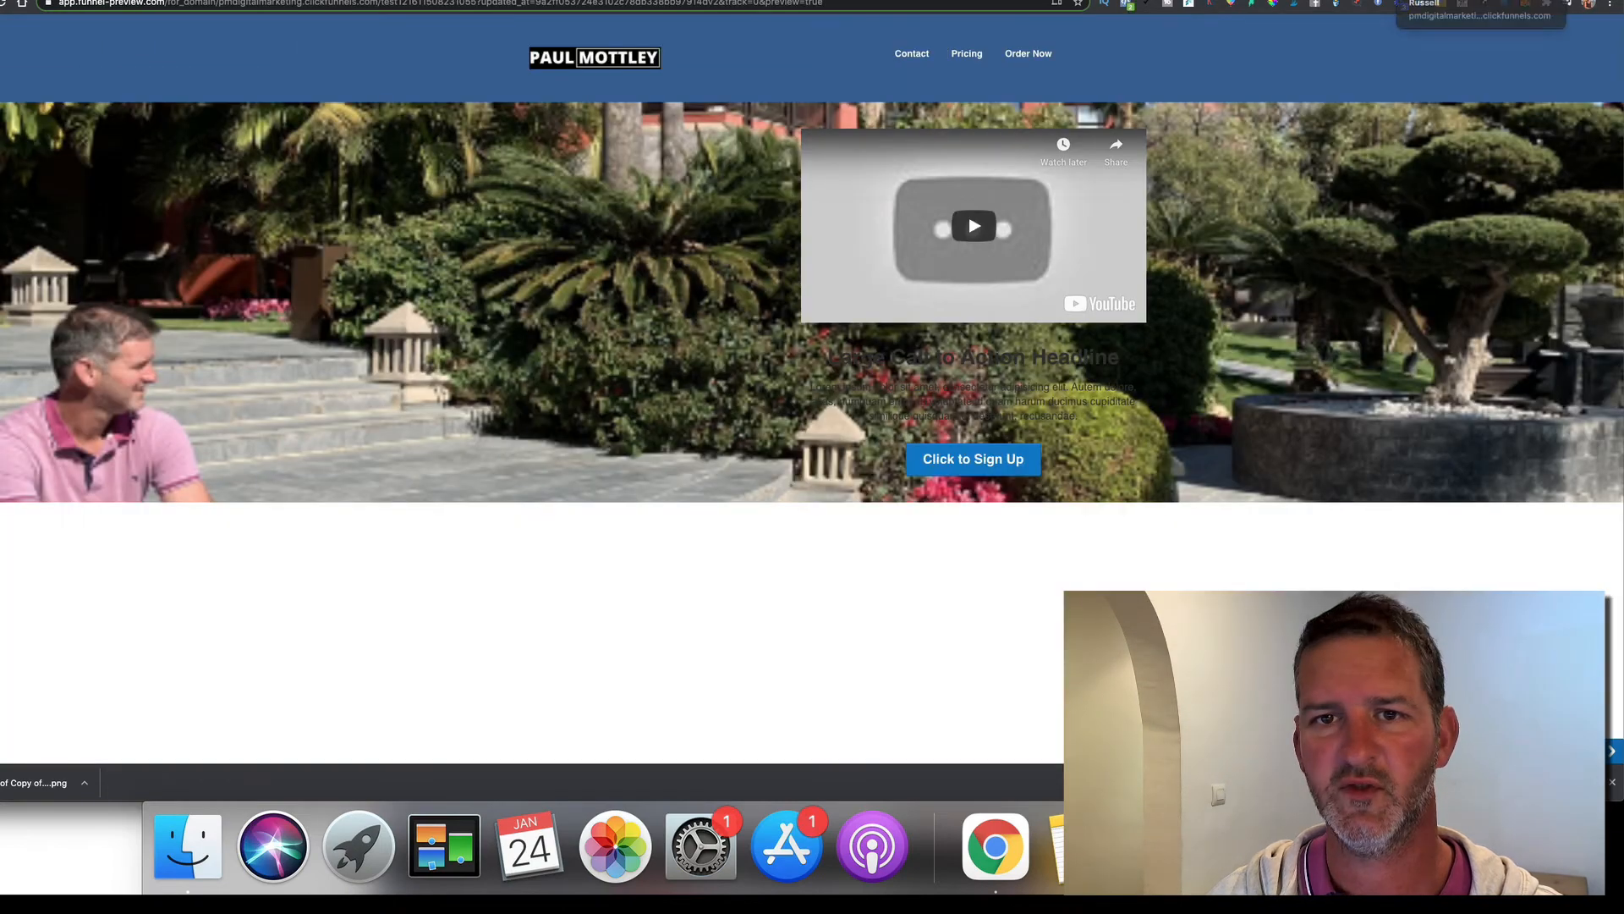
pyautogui.press('super+w')
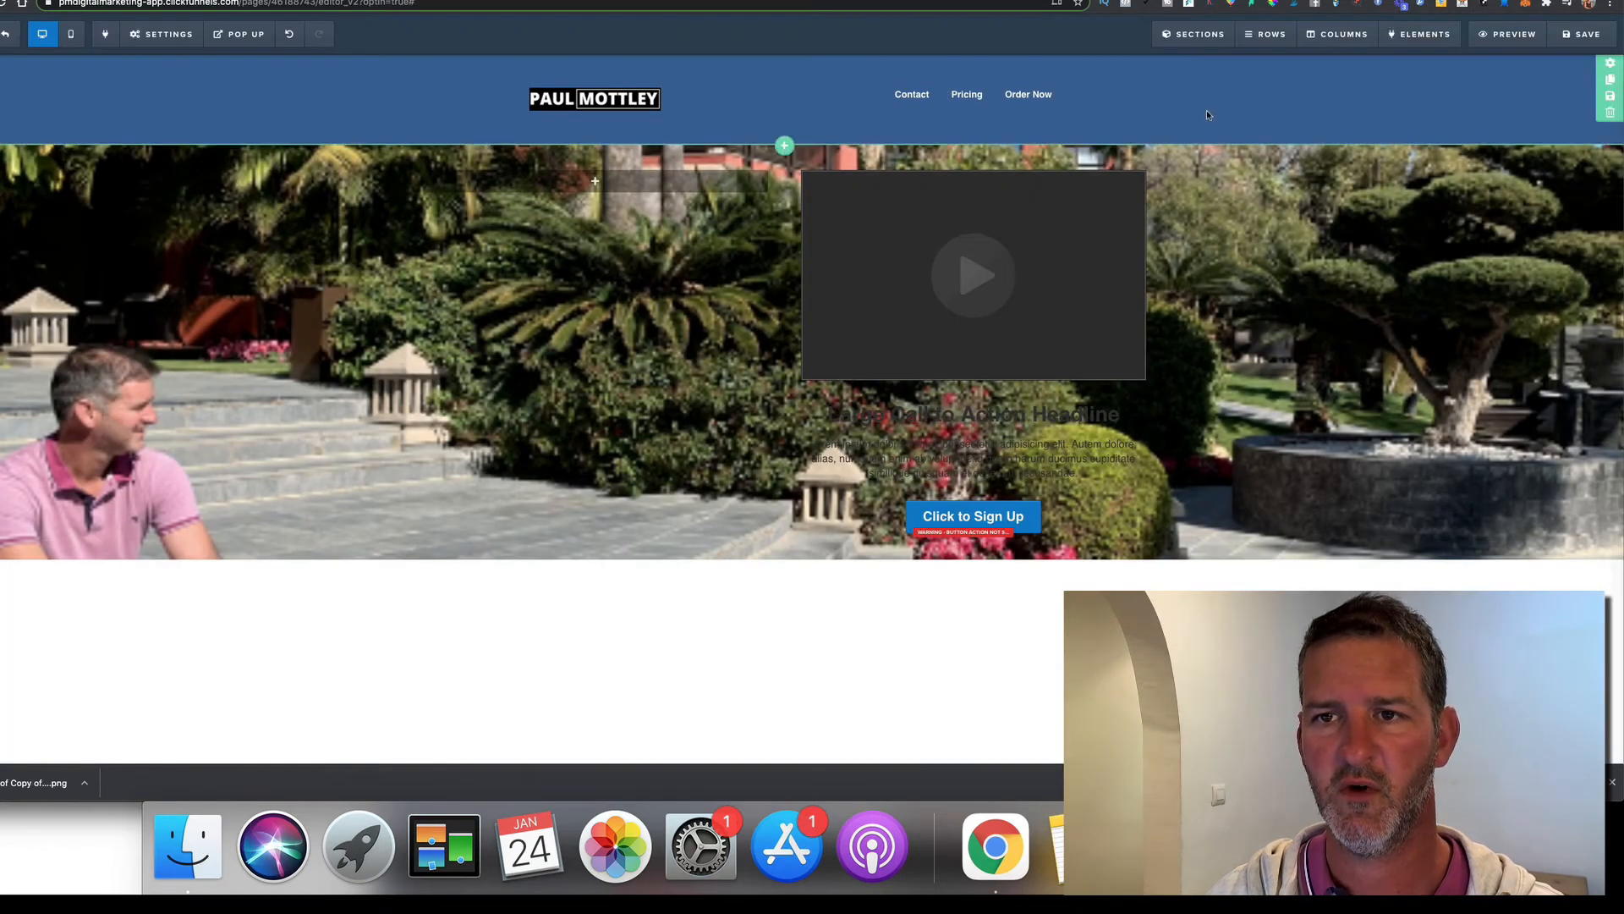
pyautogui.click(1612, 68)
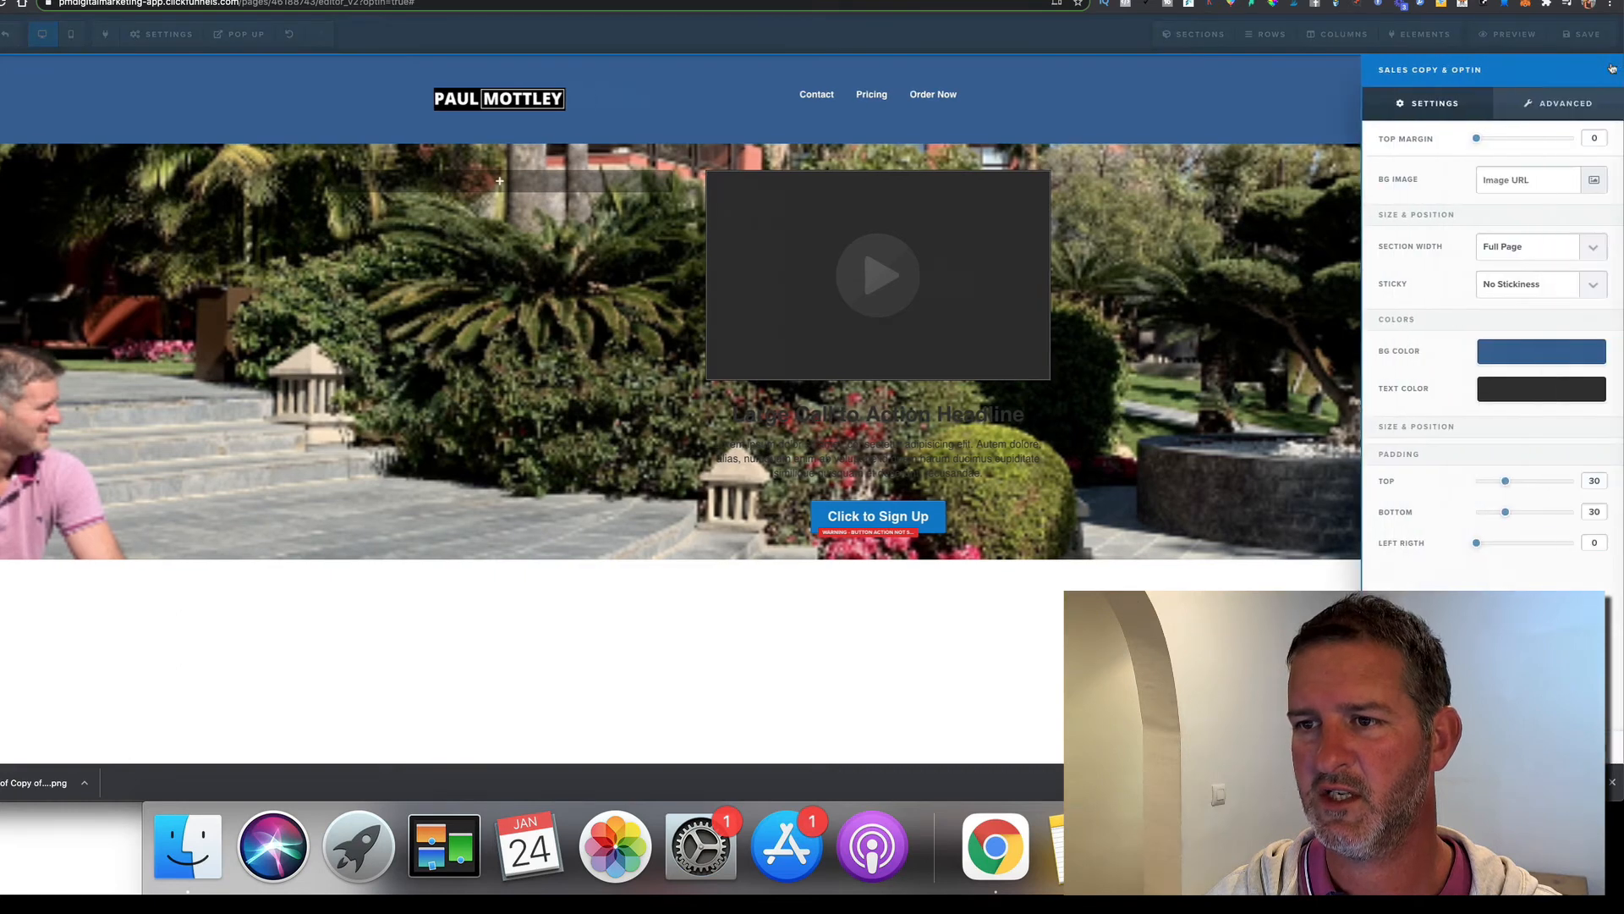
pyautogui.moveTo(1506, 481); pyautogui.dragTo(1476, 517)
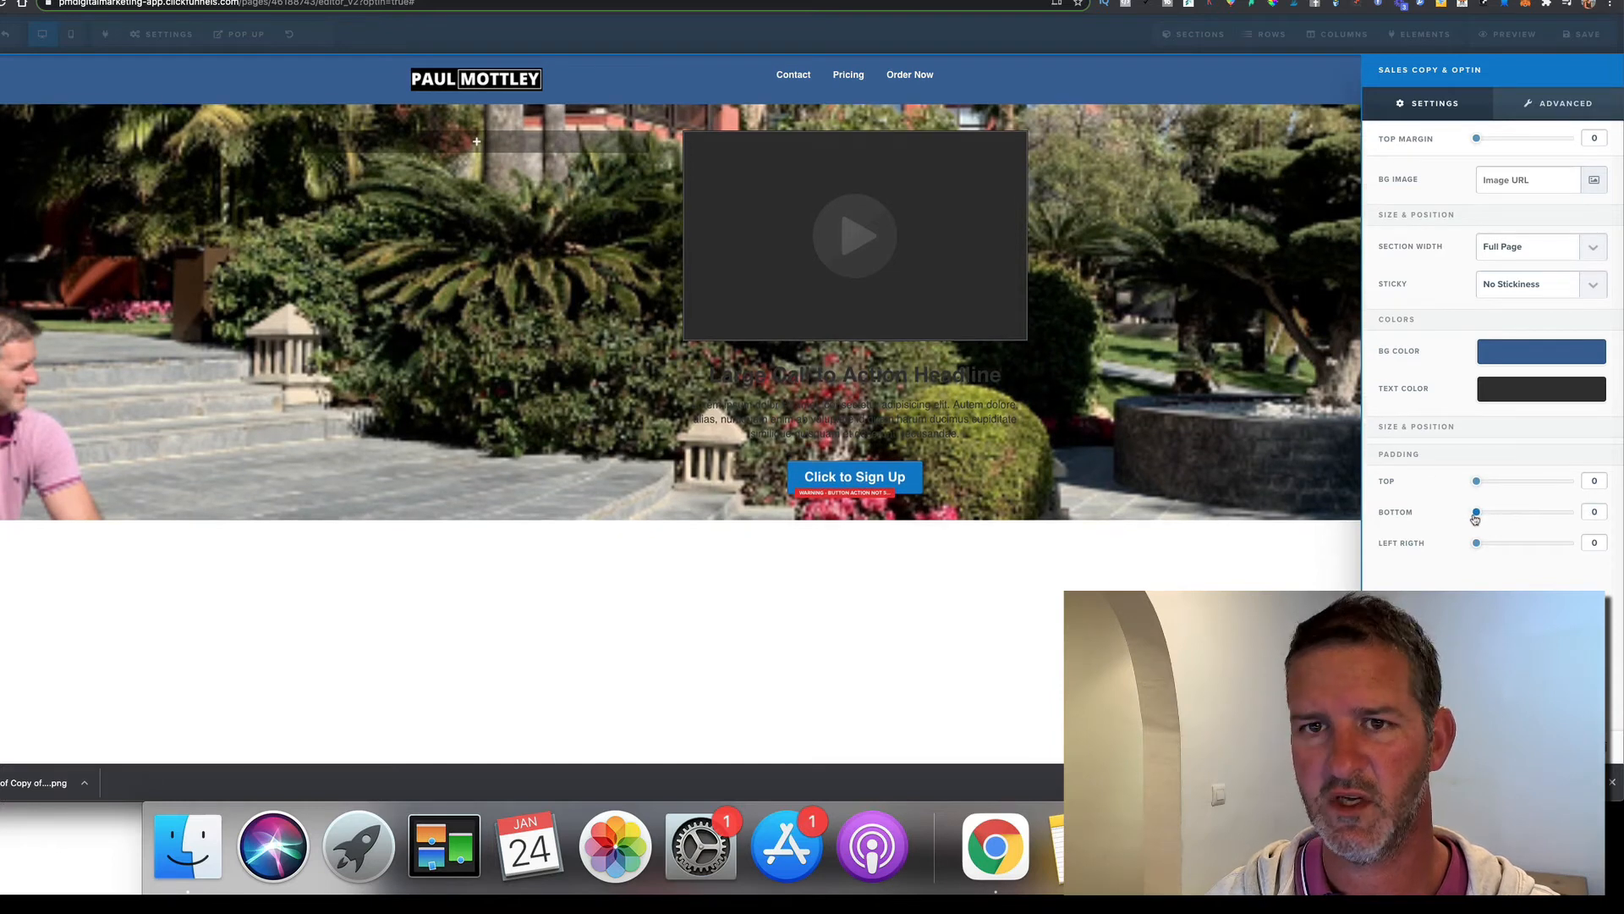
pyautogui.click(1255, 331)
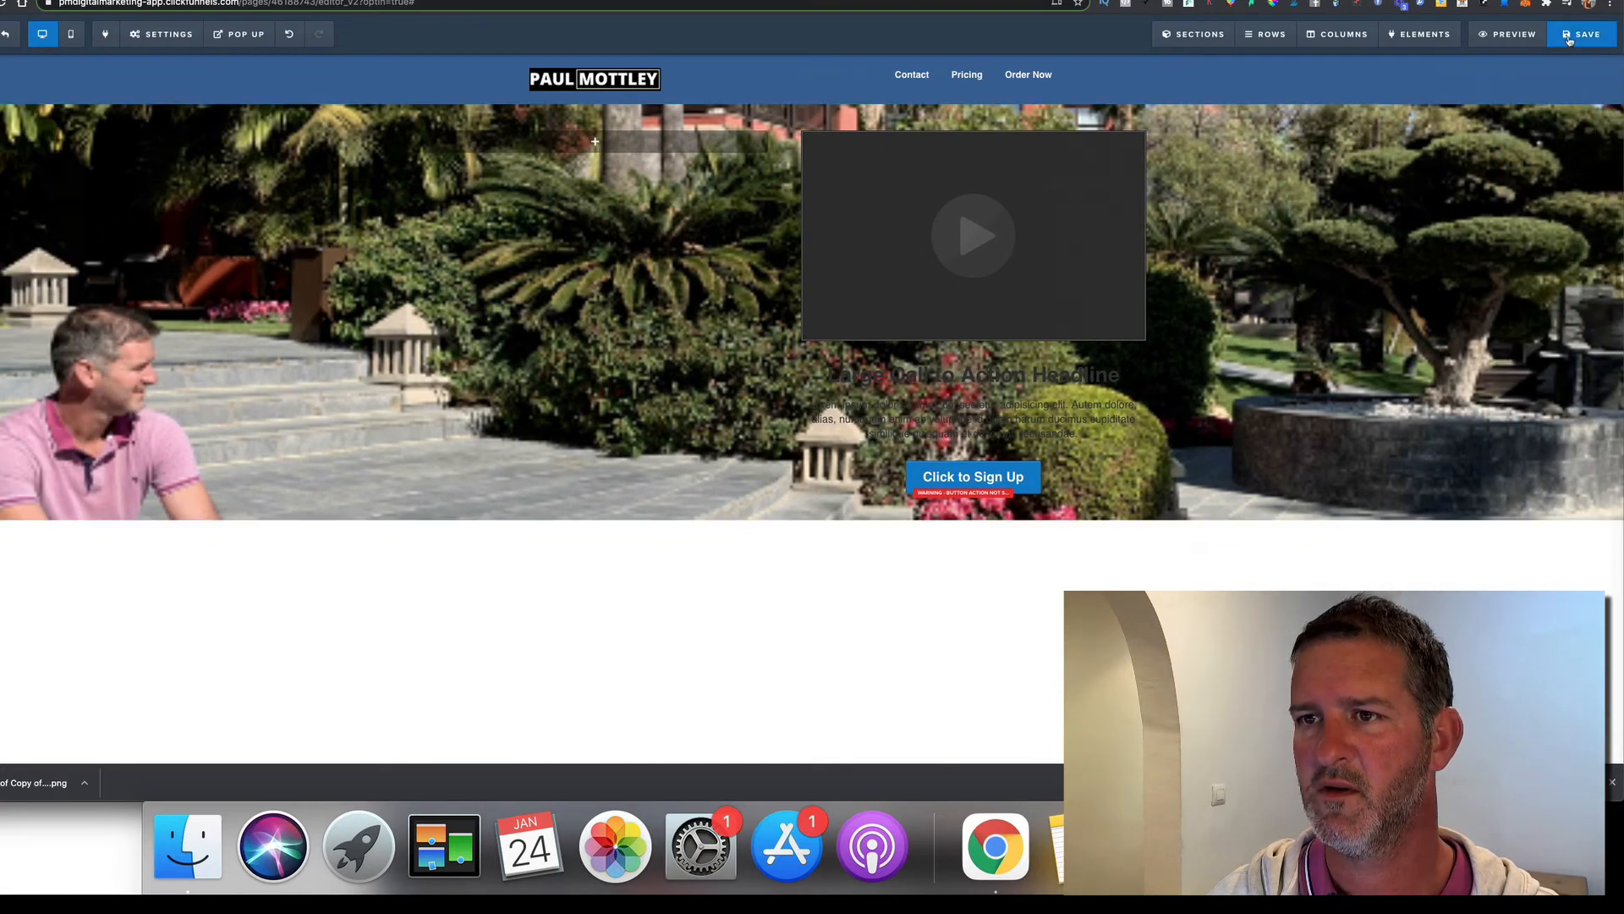
pyautogui.click(1569, 36)
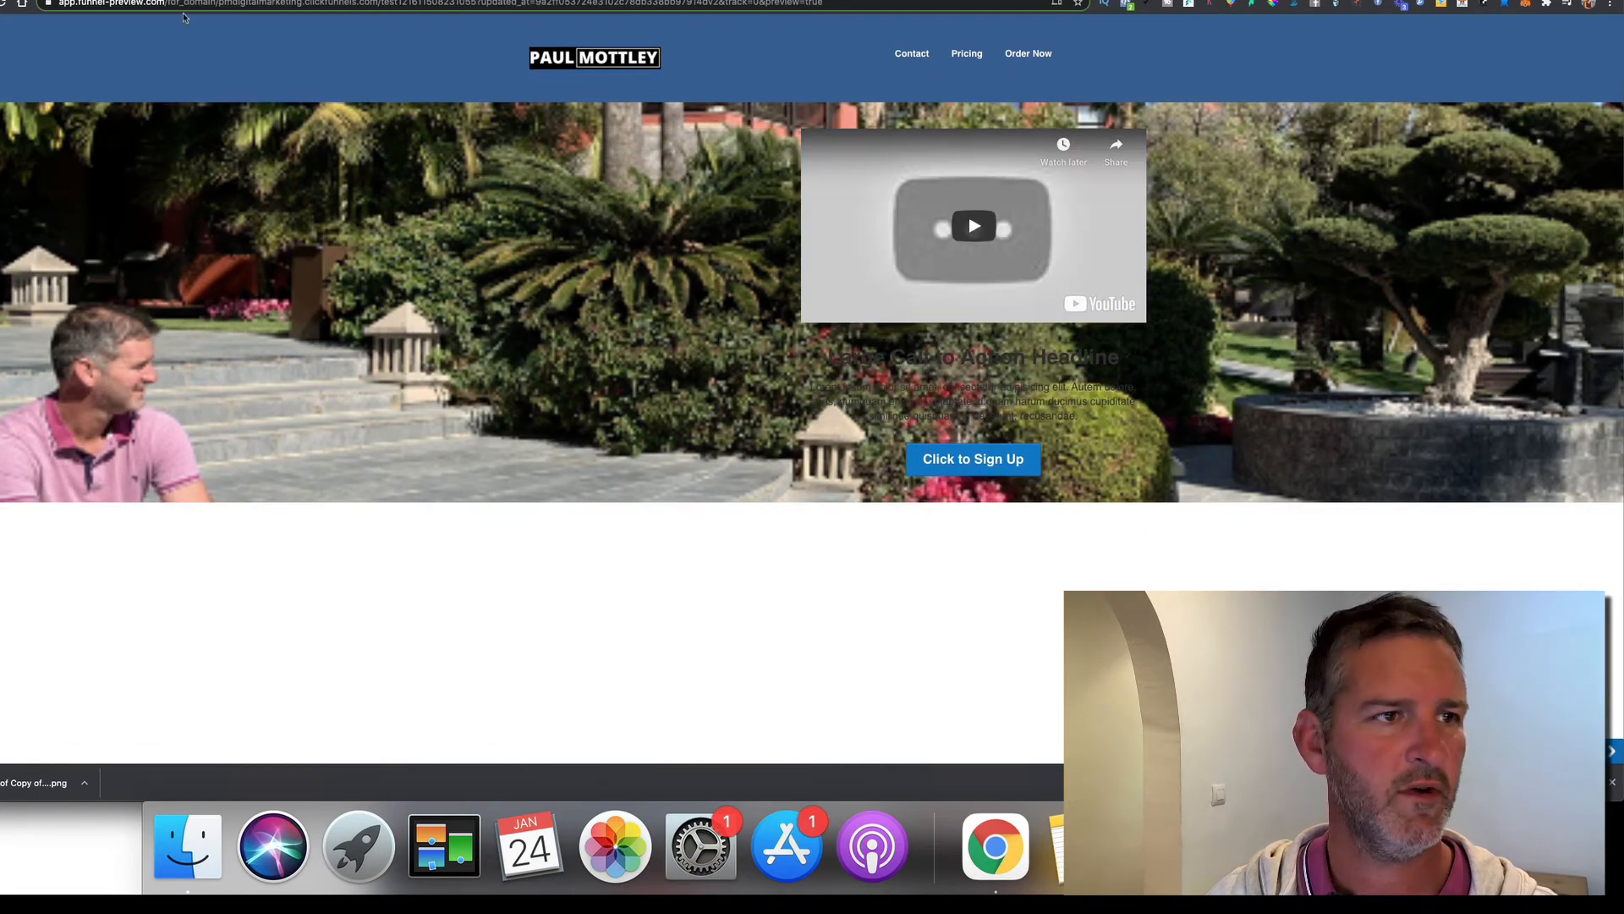
# Refresh the preview, then change the header logo's Image Width to 300 px
pyautogui.click(3, 4)
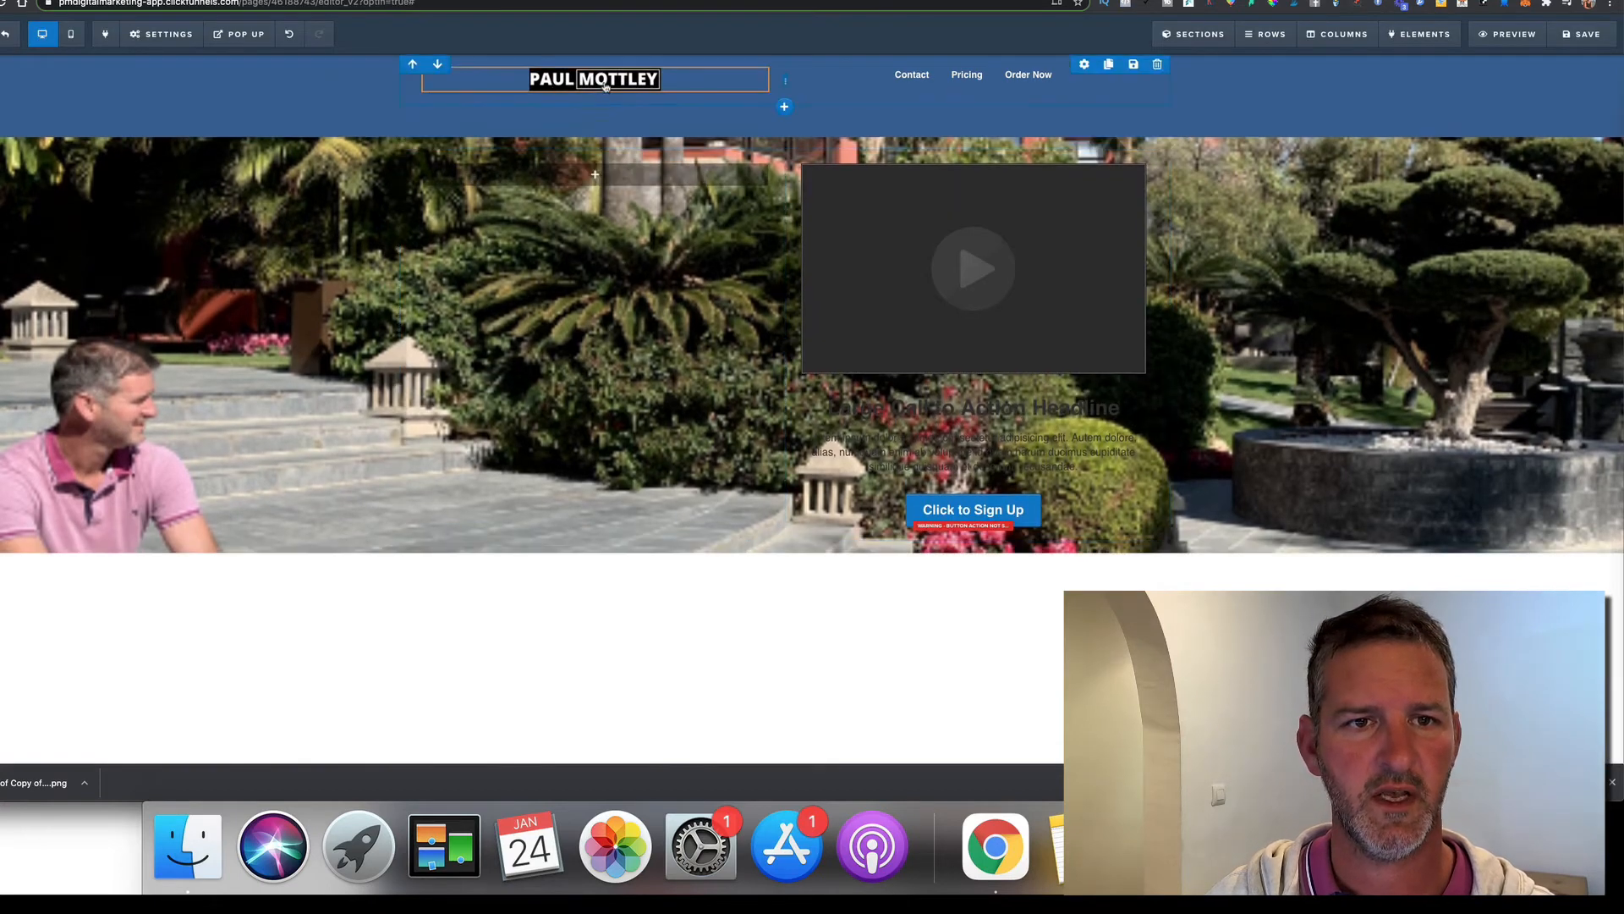
pyautogui.click(702, 76)
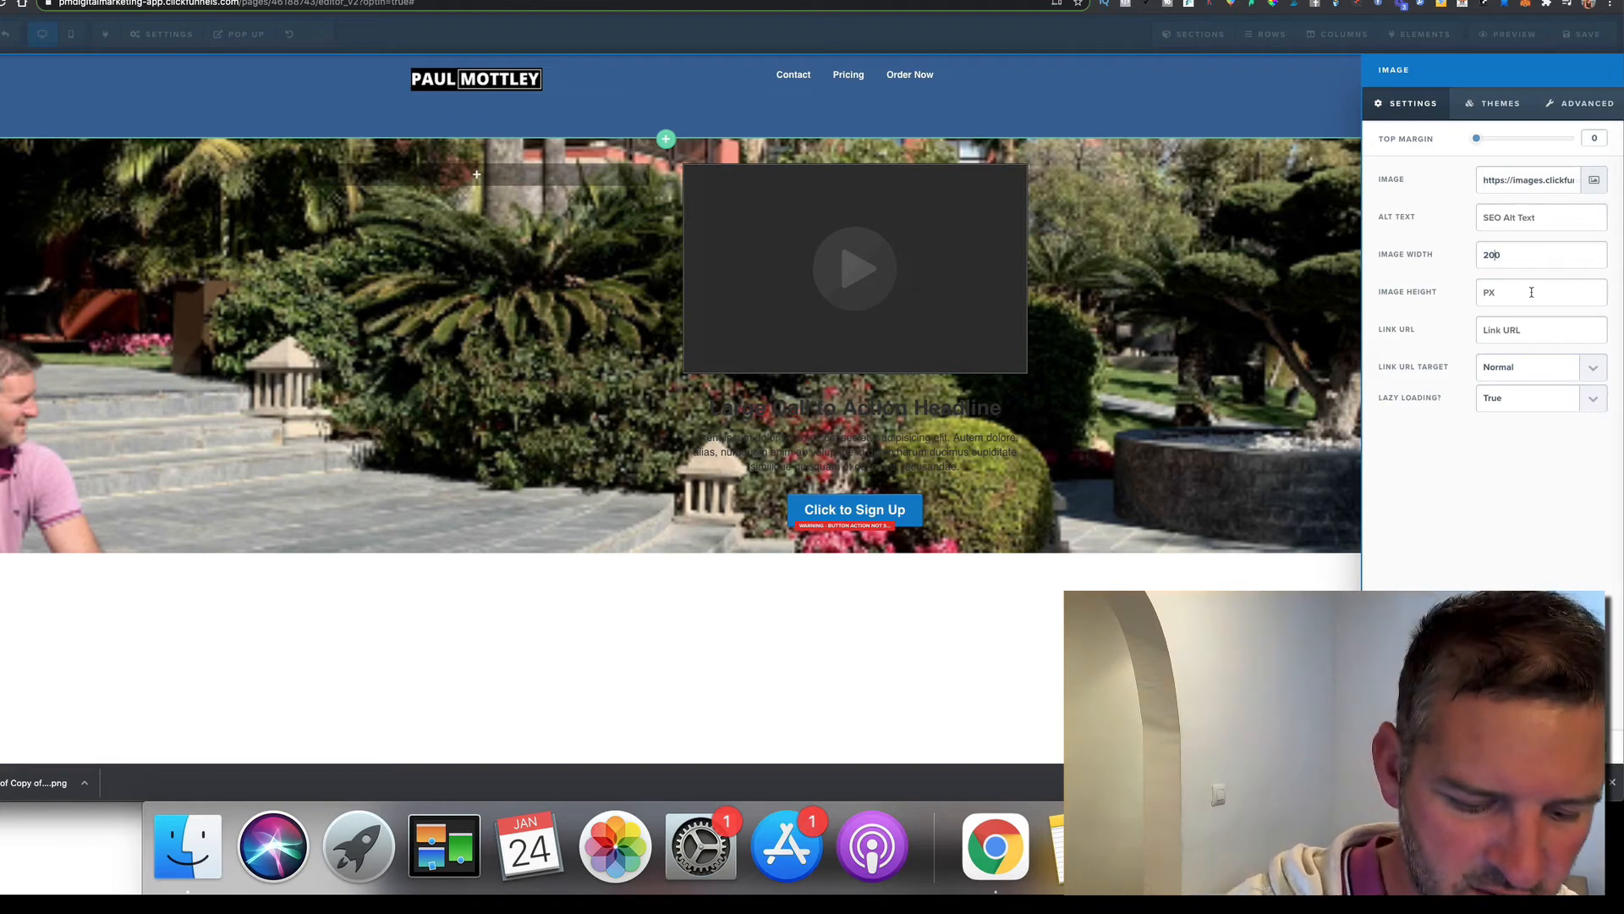
pyautogui.press('BackSpace')
pyautogui.write('3')
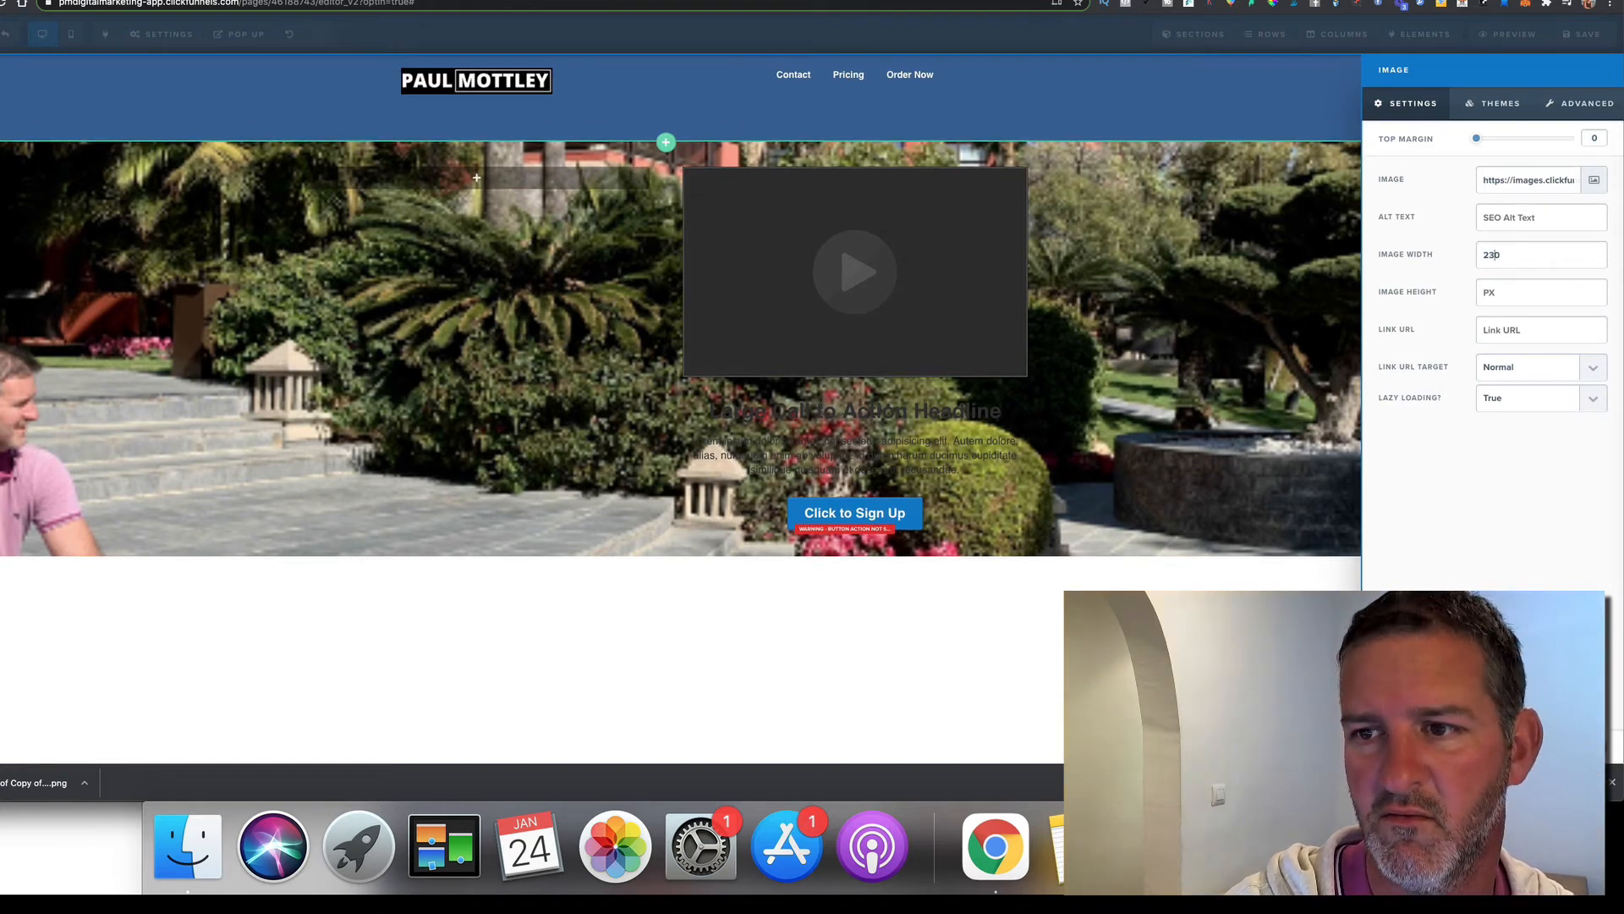
pyautogui.press('BackSpace')
pyautogui.write('4')
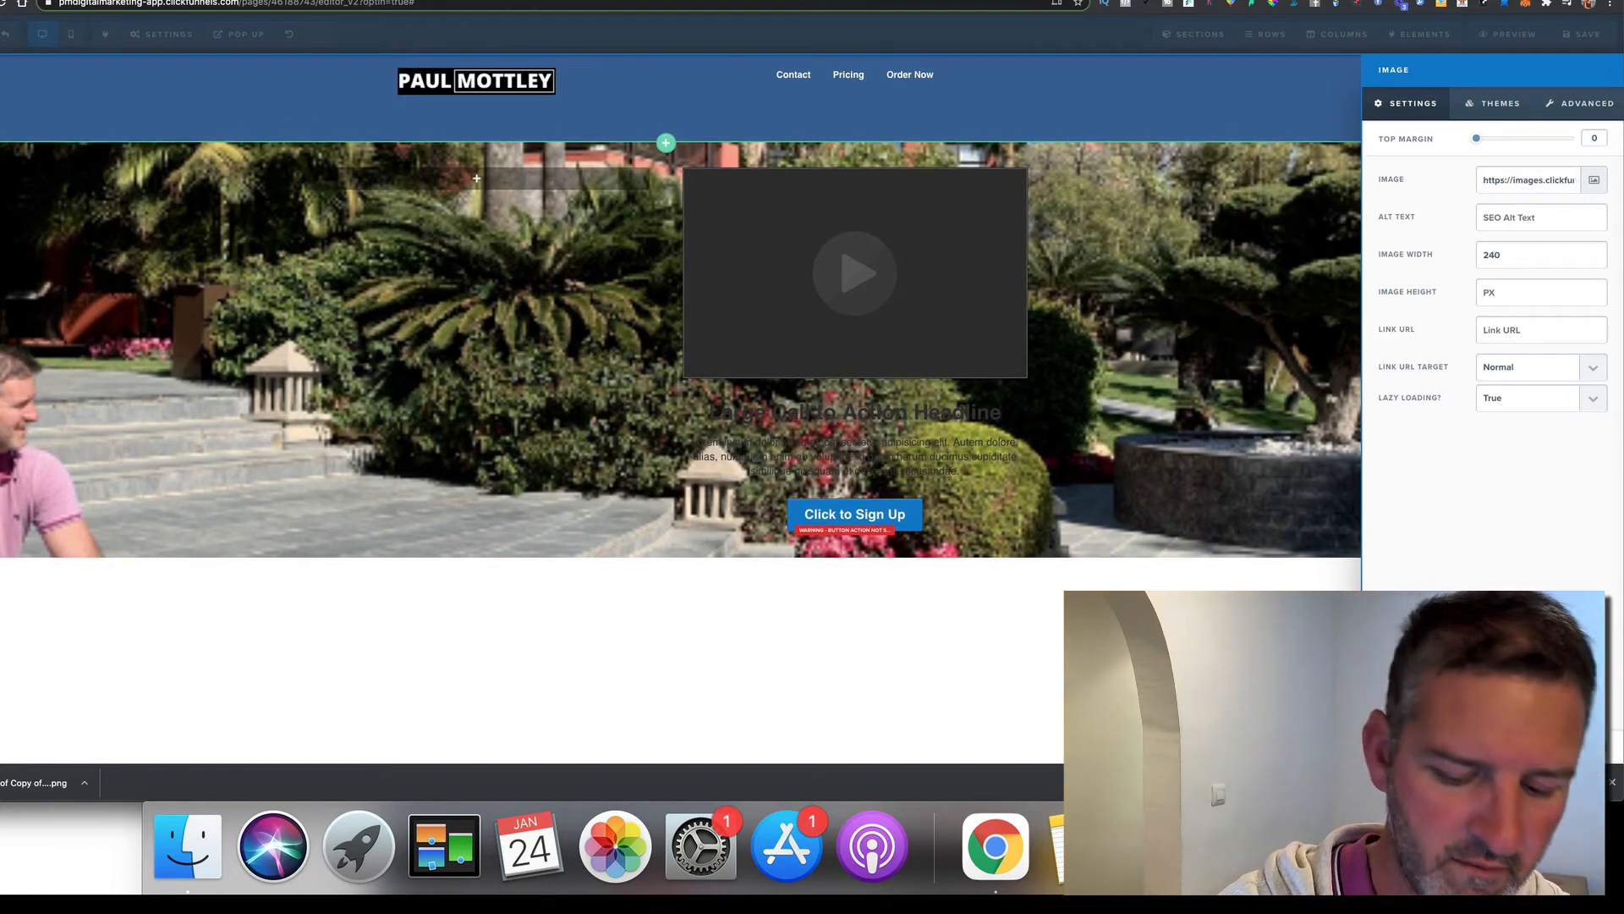
pyautogui.press('BackSpace')
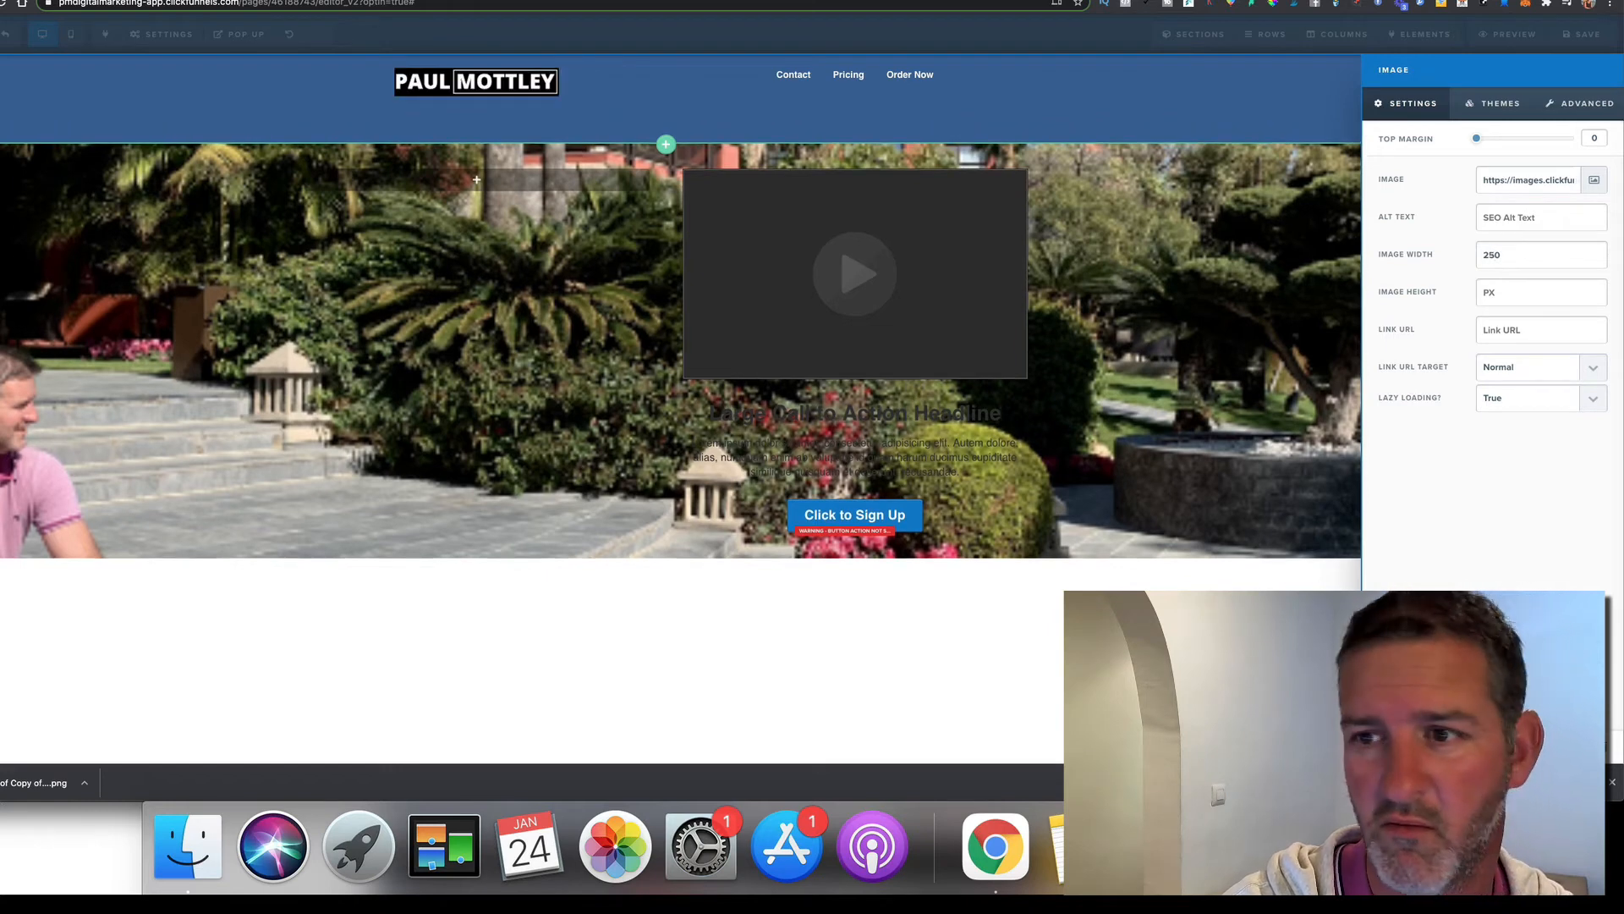
pyautogui.press('BackSpace')
pyautogui.write('300')
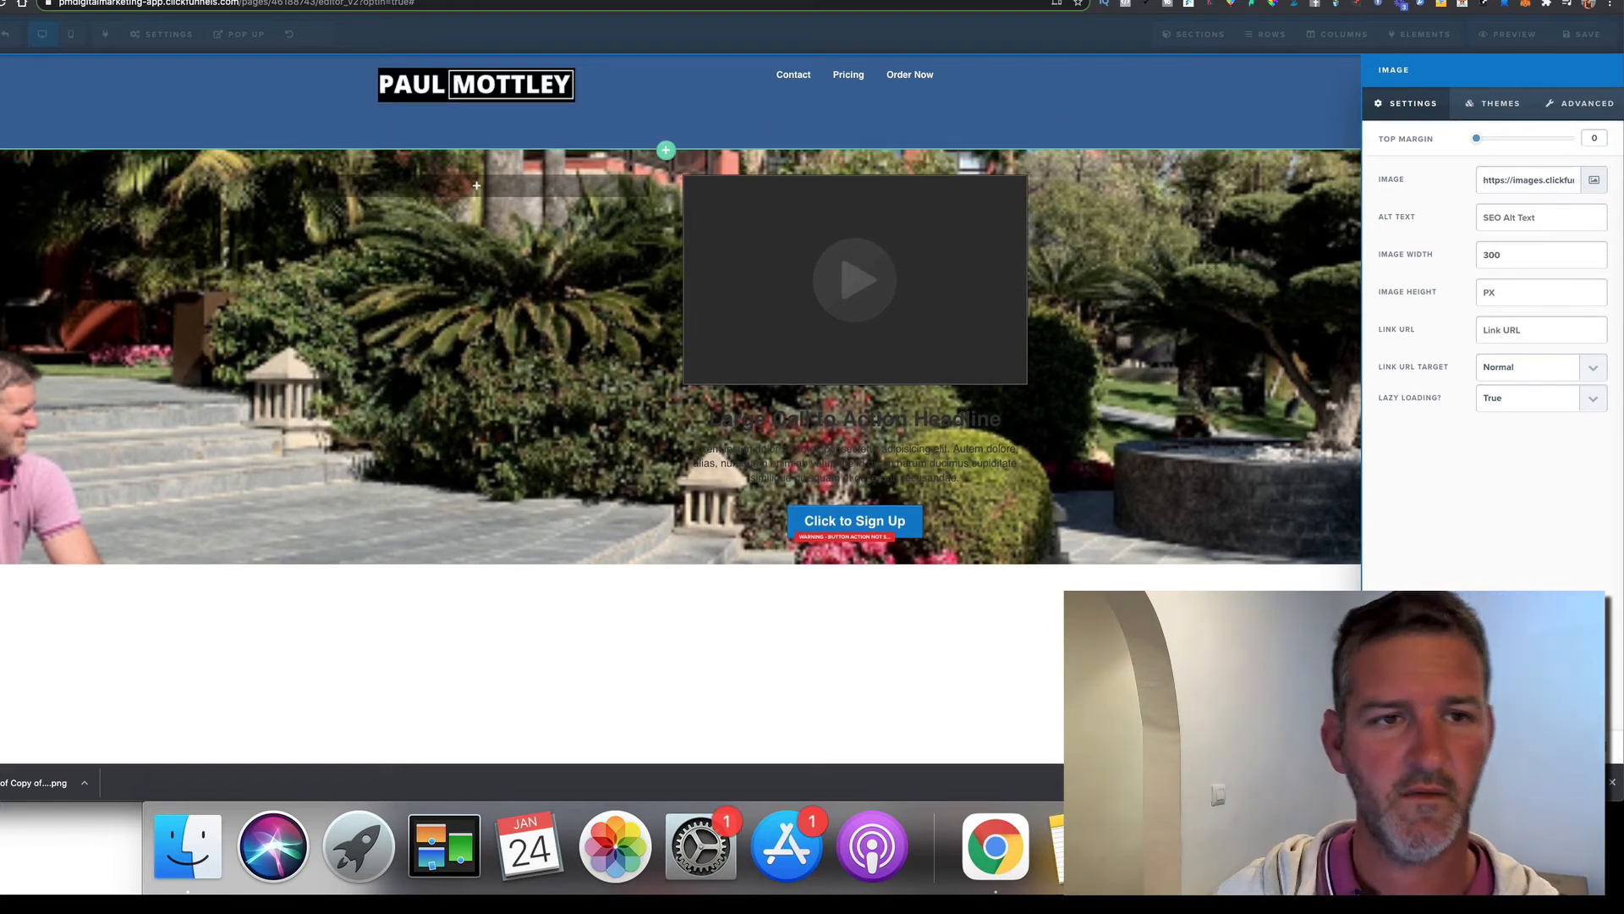
pyautogui.click(1160, 313)
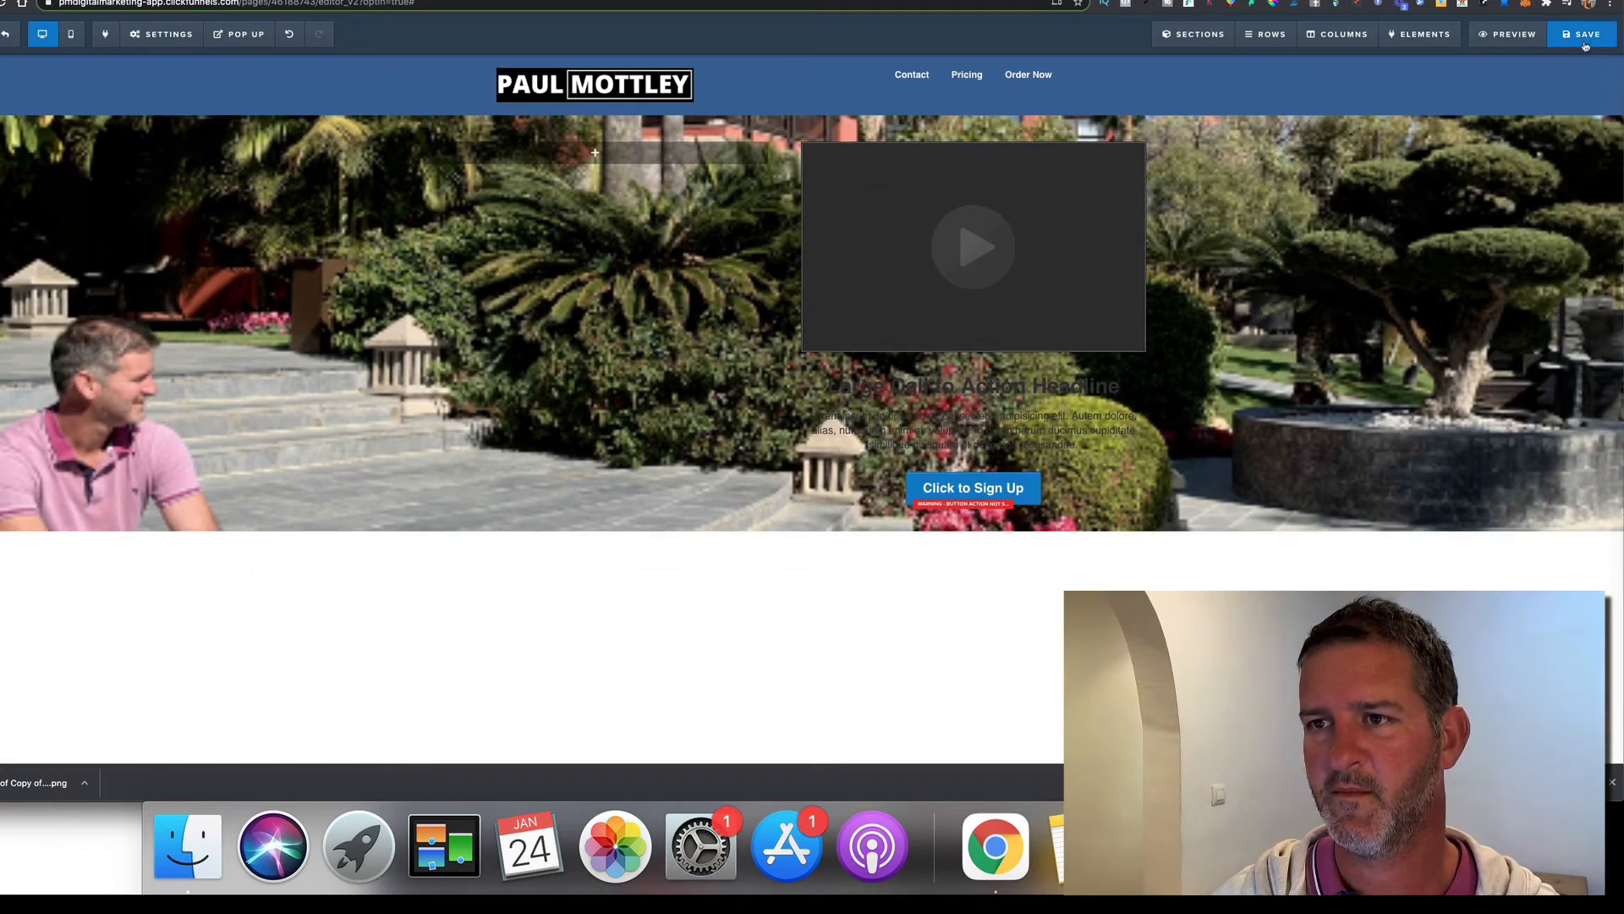
# Save the page and switch to the reference landing page tab
pyautogui.click(1584, 40)
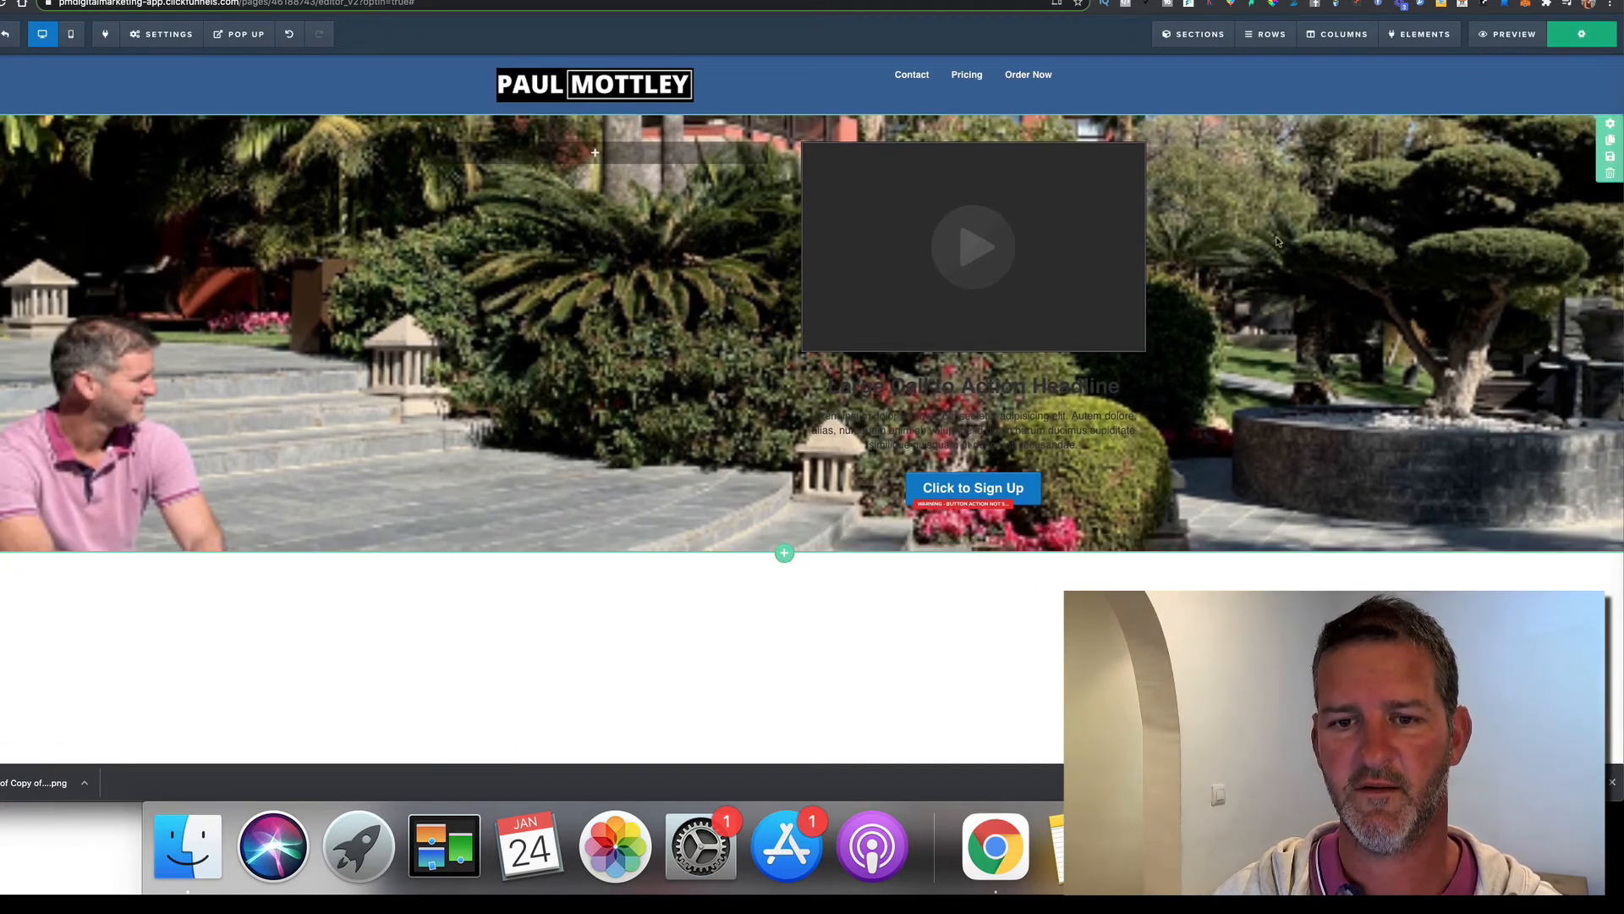
pyautogui.click(1303, 2)
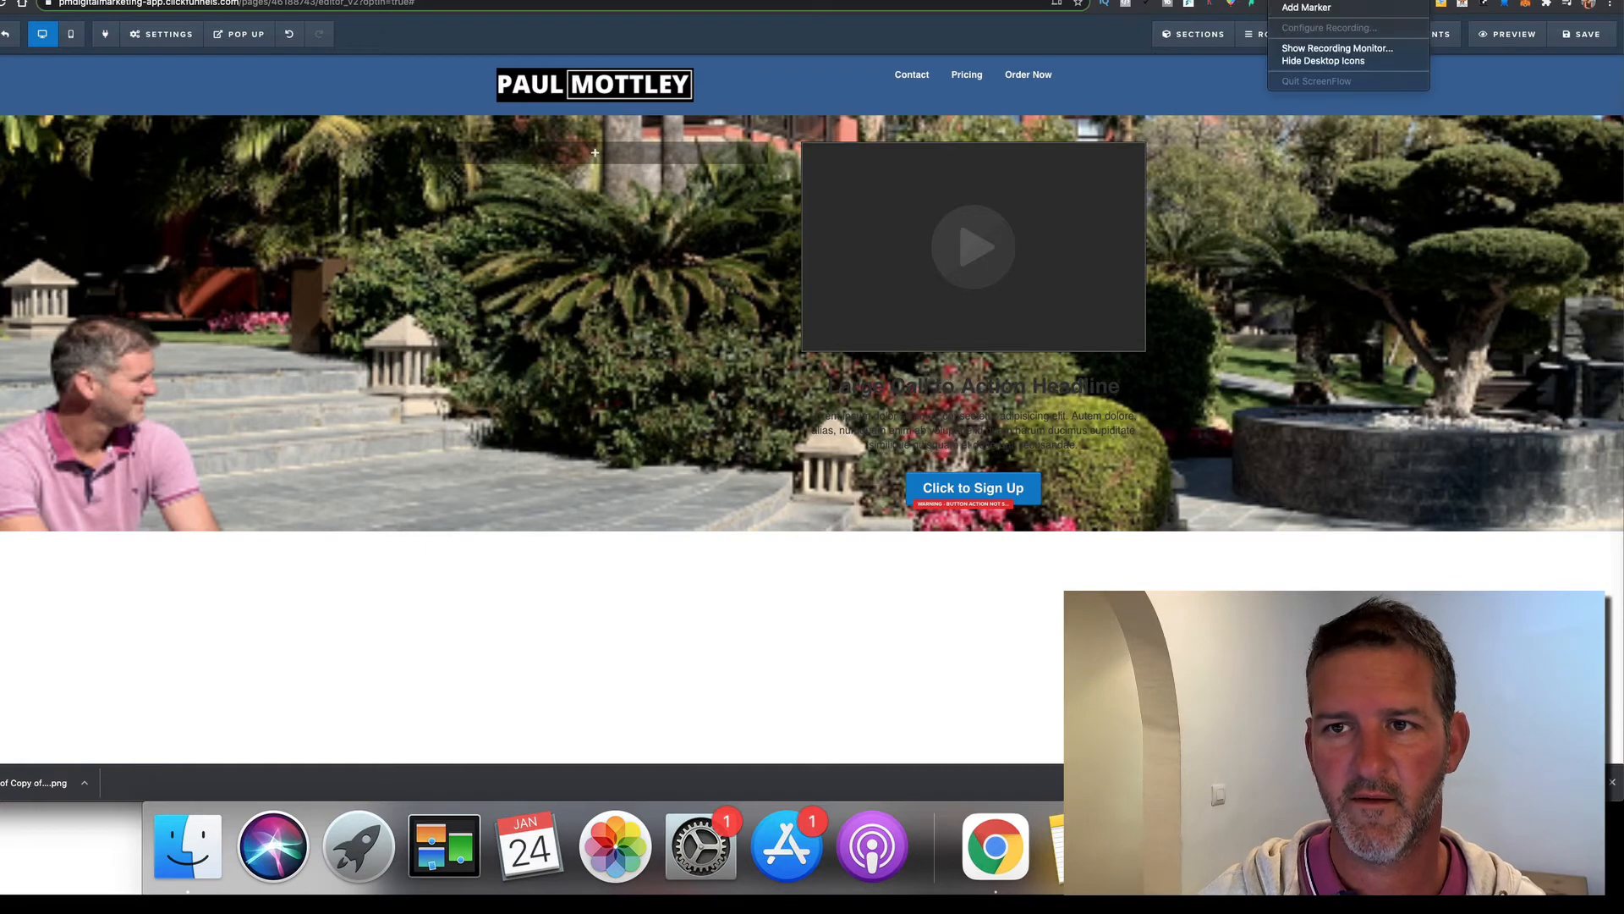
pyautogui.click(1305, 7)
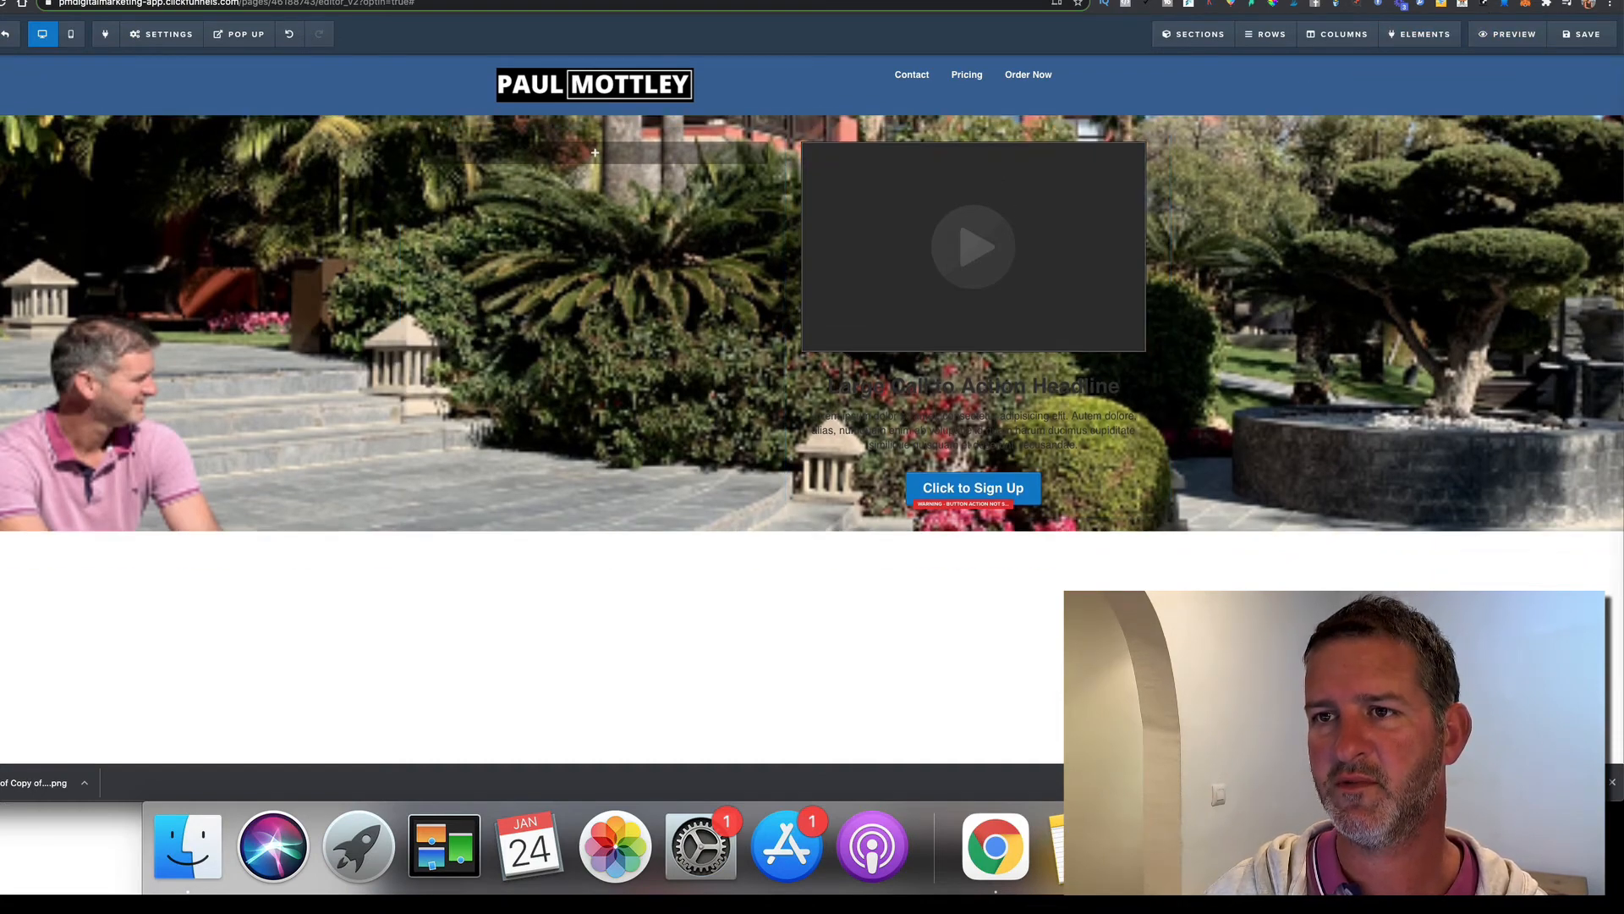
pyautogui.click(1438, 4)
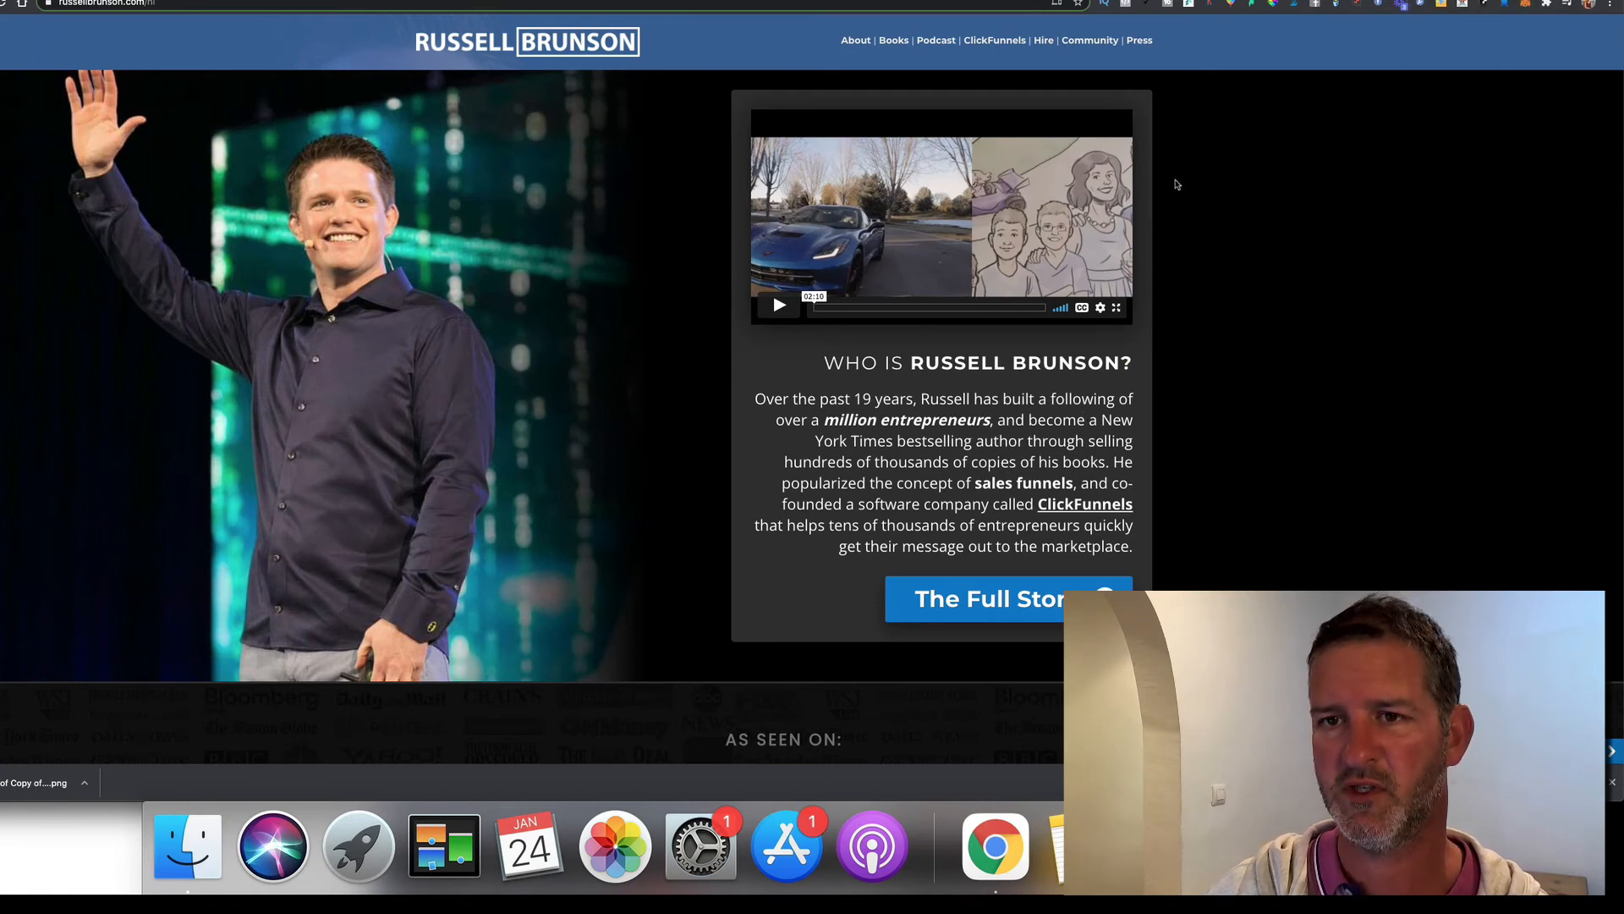
# Sample the reference panel's dark grey with the colour picker and copy its code 282828
pyautogui.click(1275, 8)
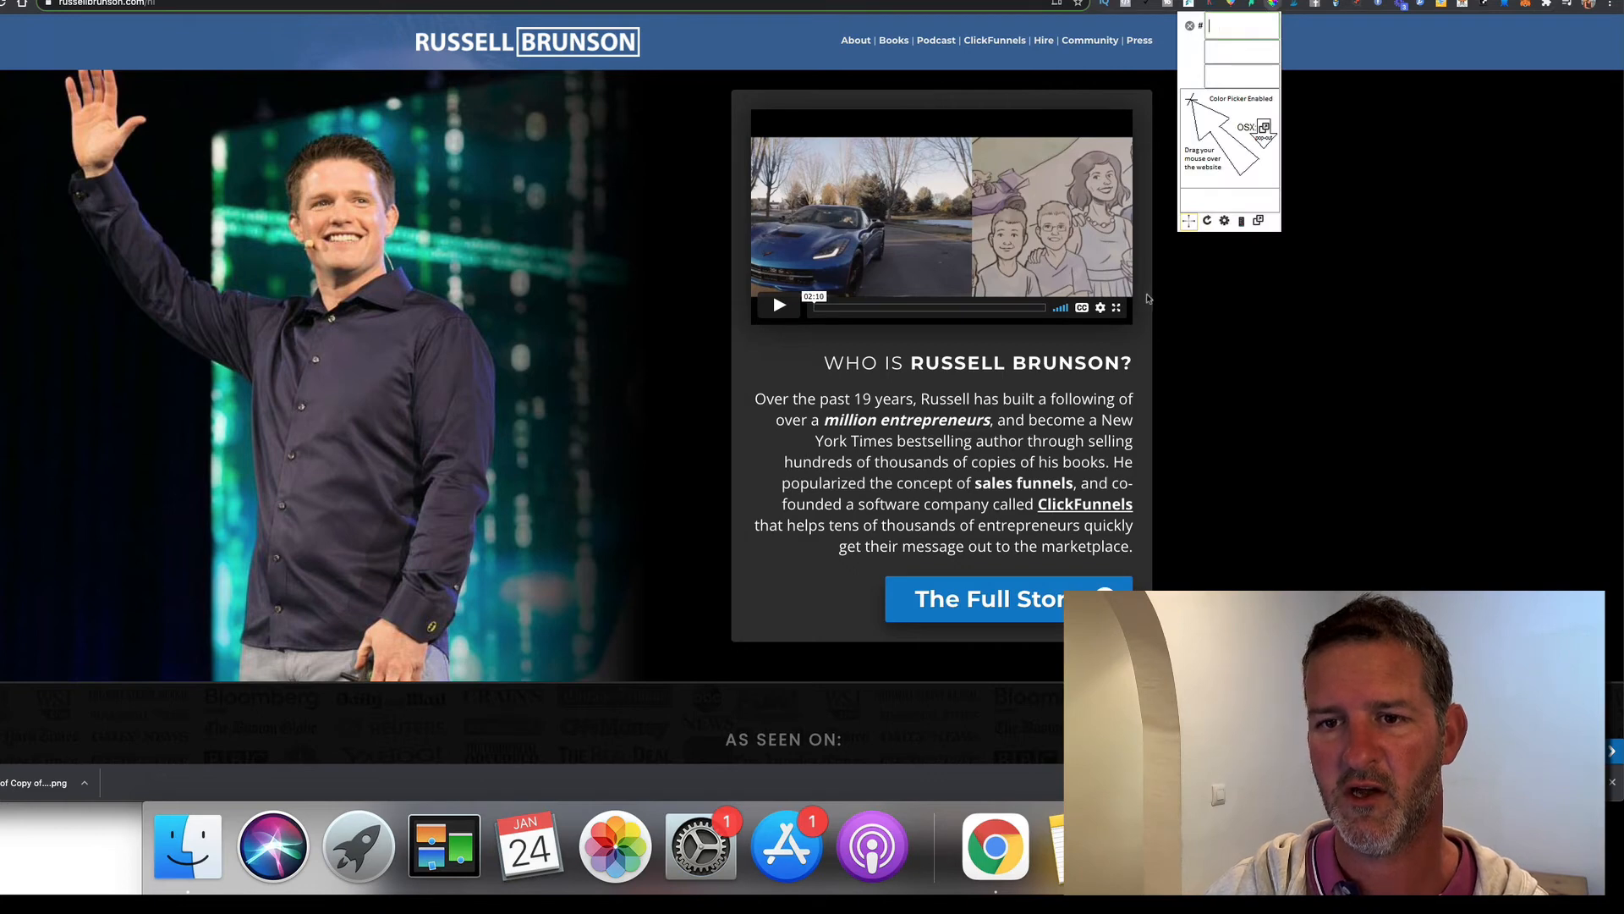
pyautogui.rightClick(1181, 313)
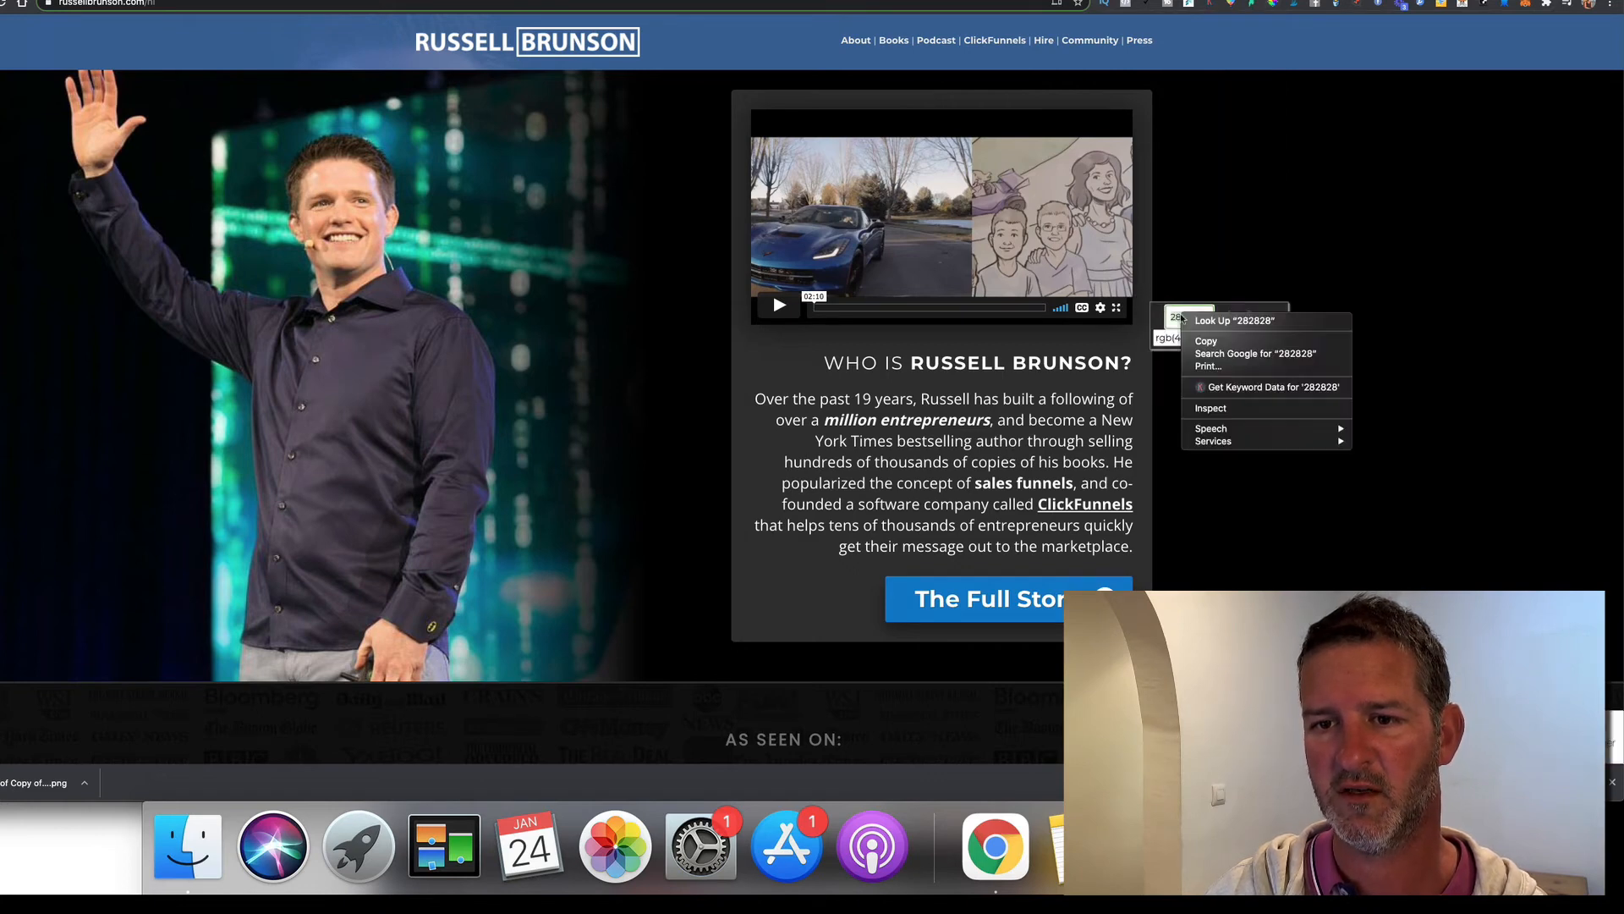
pyautogui.click(1215, 340)
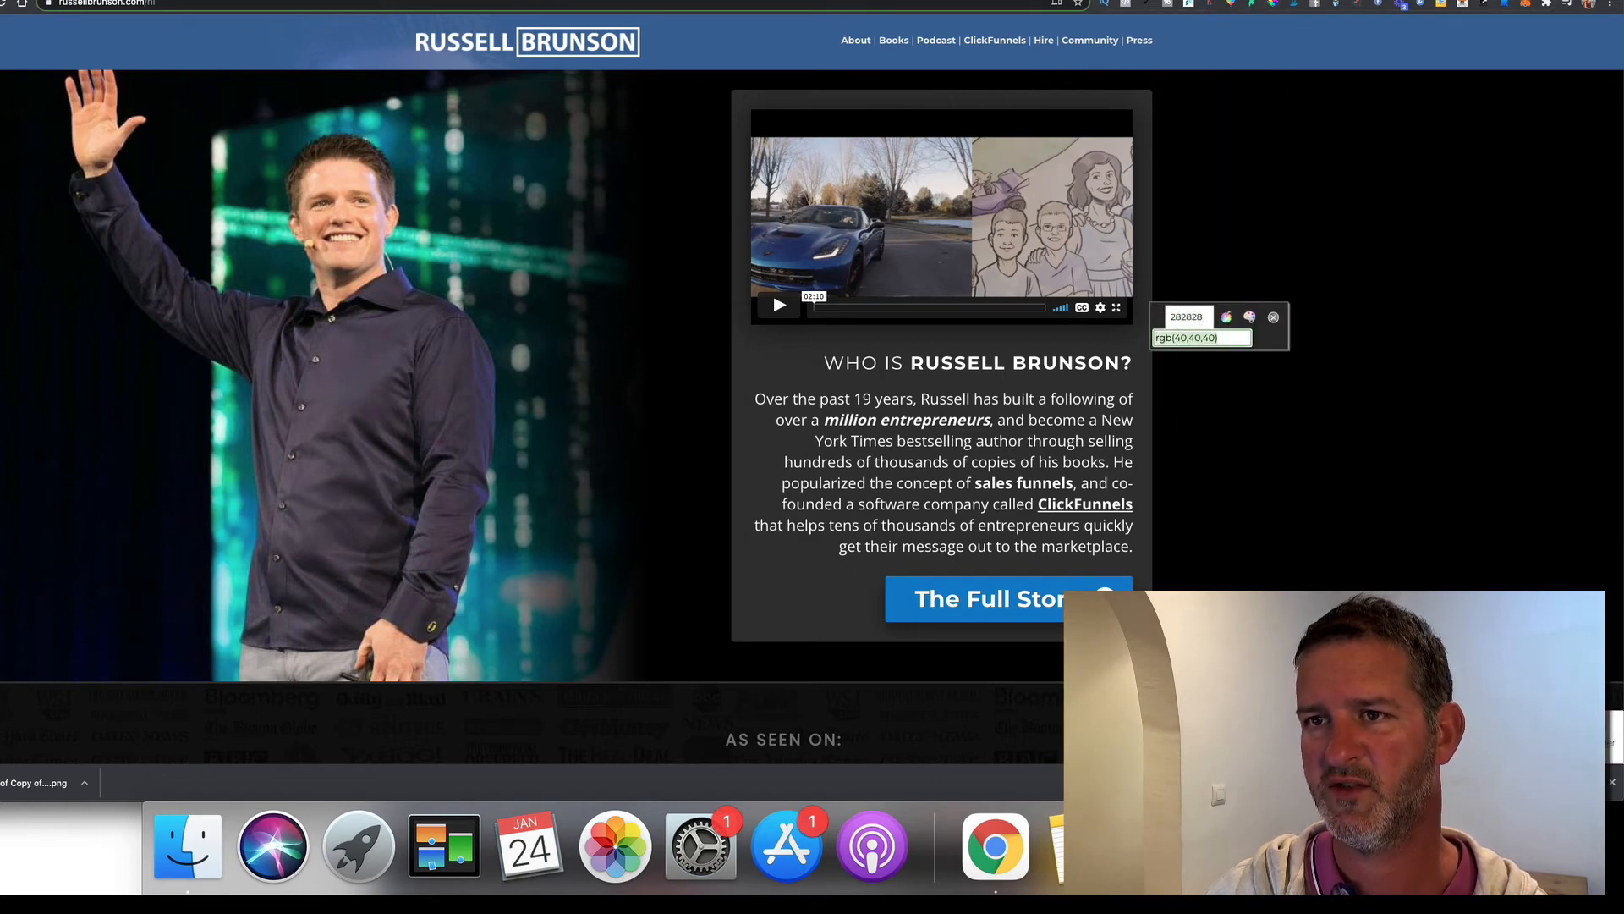
pyautogui.press('Escape')
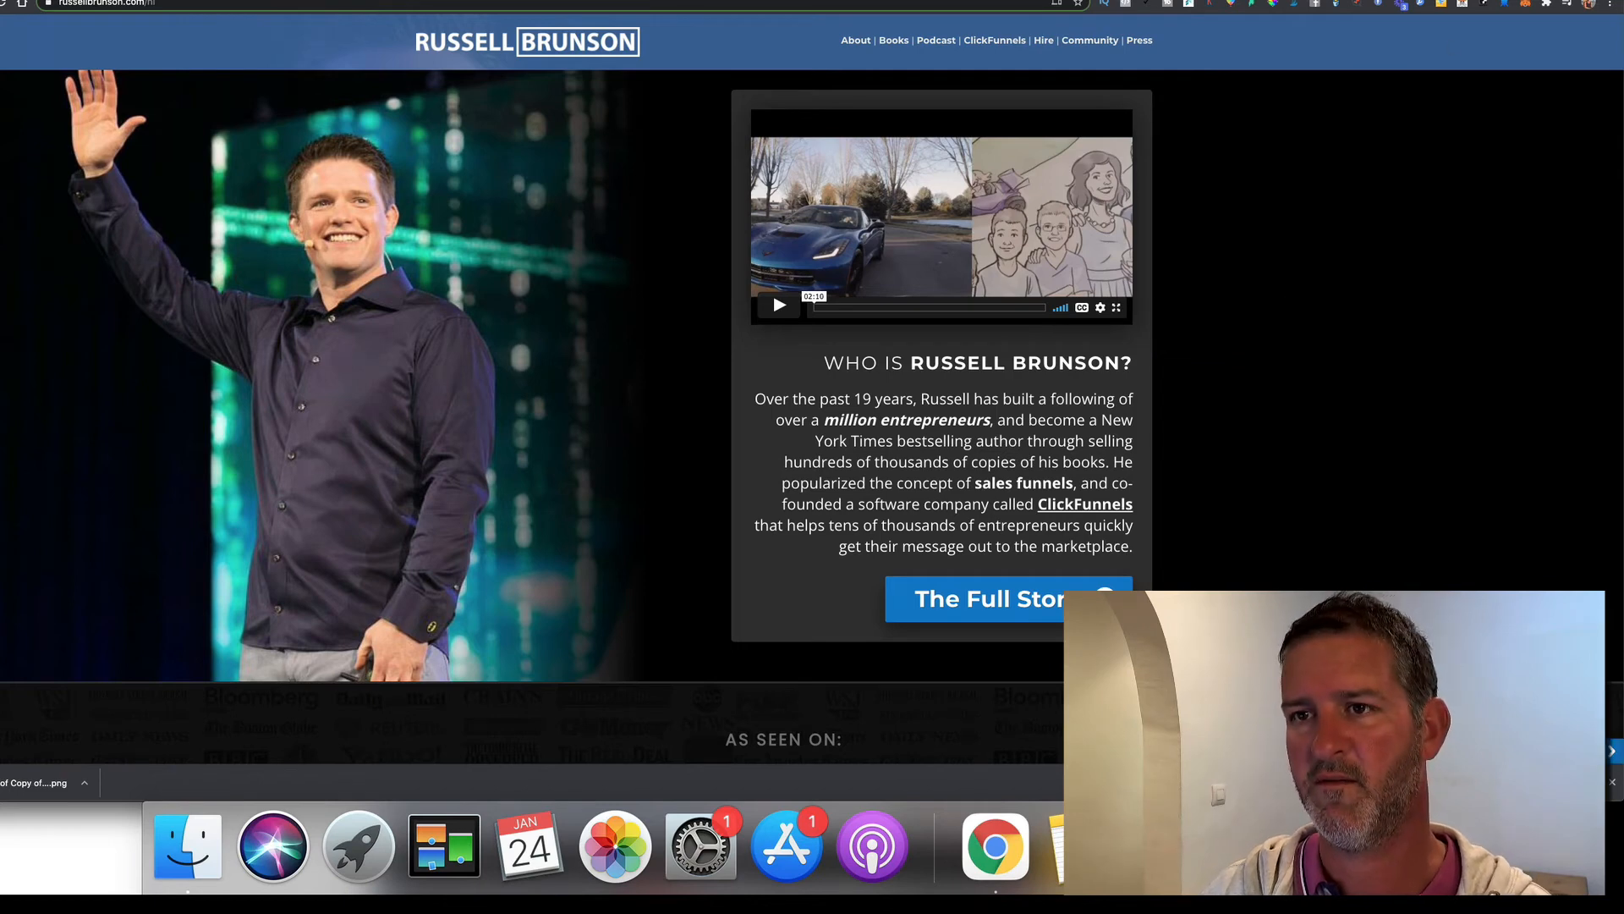
pyautogui.click(1184, 0)
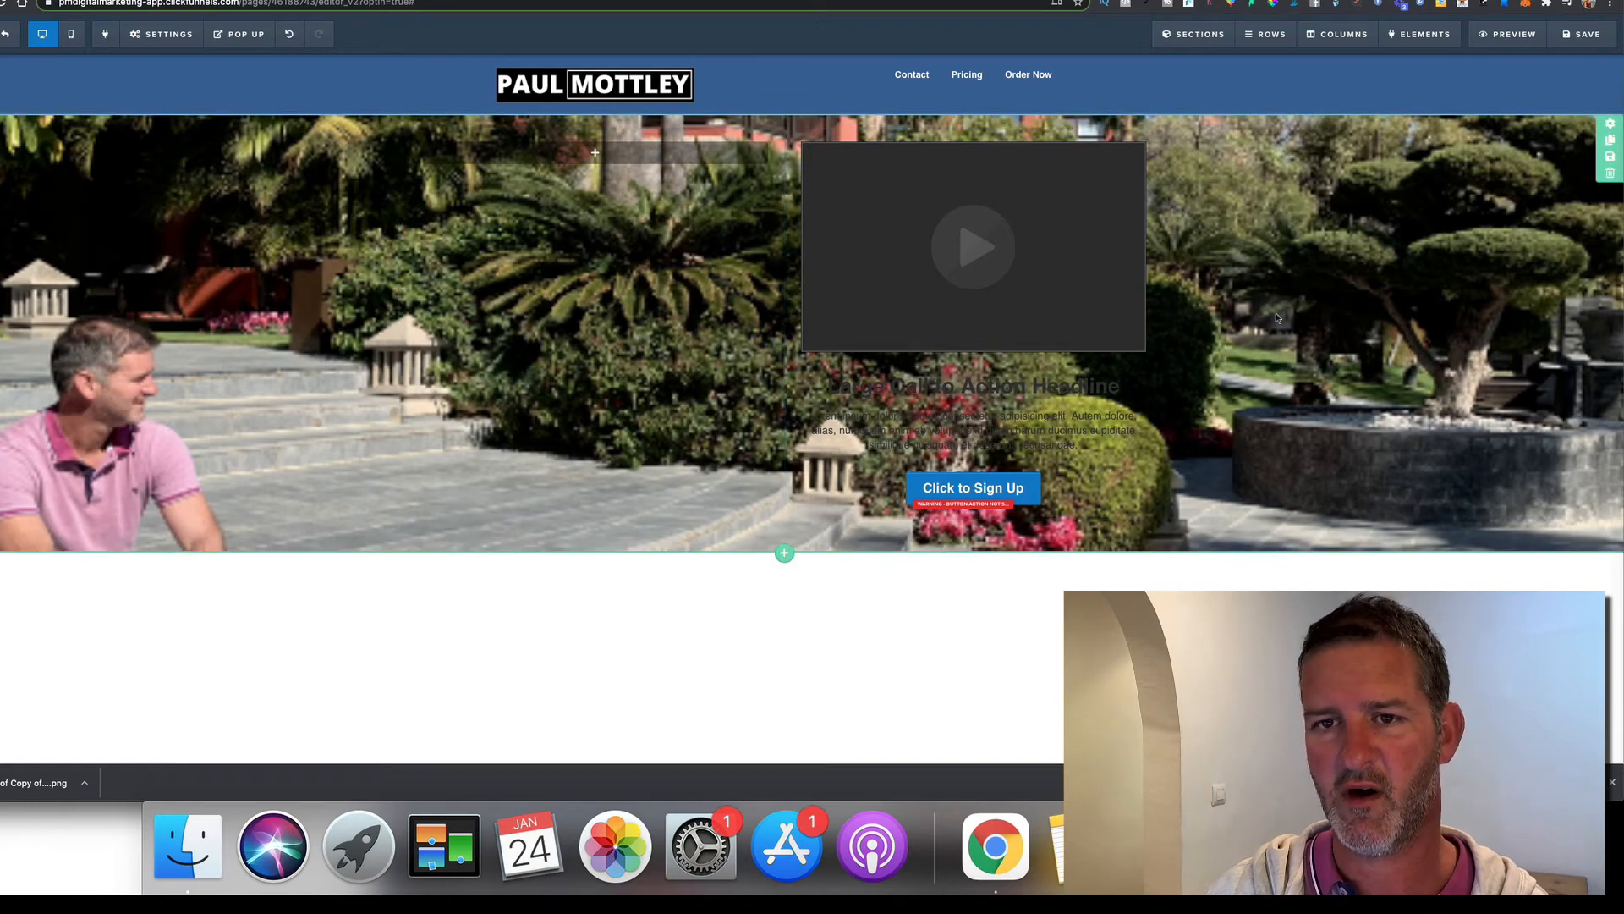
# Give the second column a #282828 background colour
pyautogui.click(1343, 34)
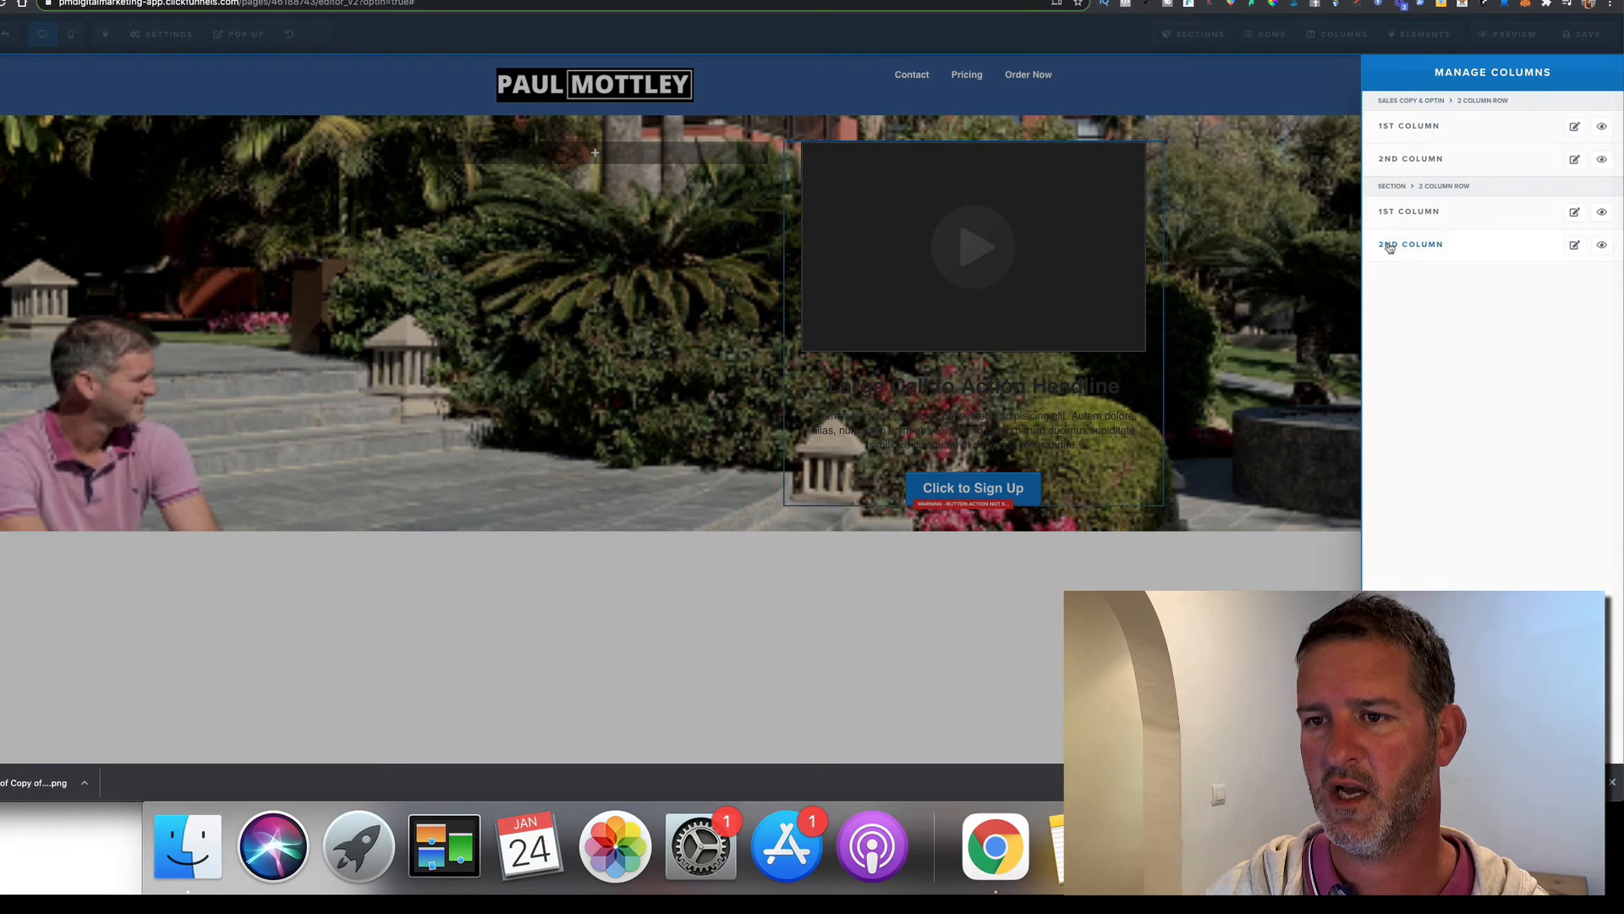
pyautogui.click(1575, 246)
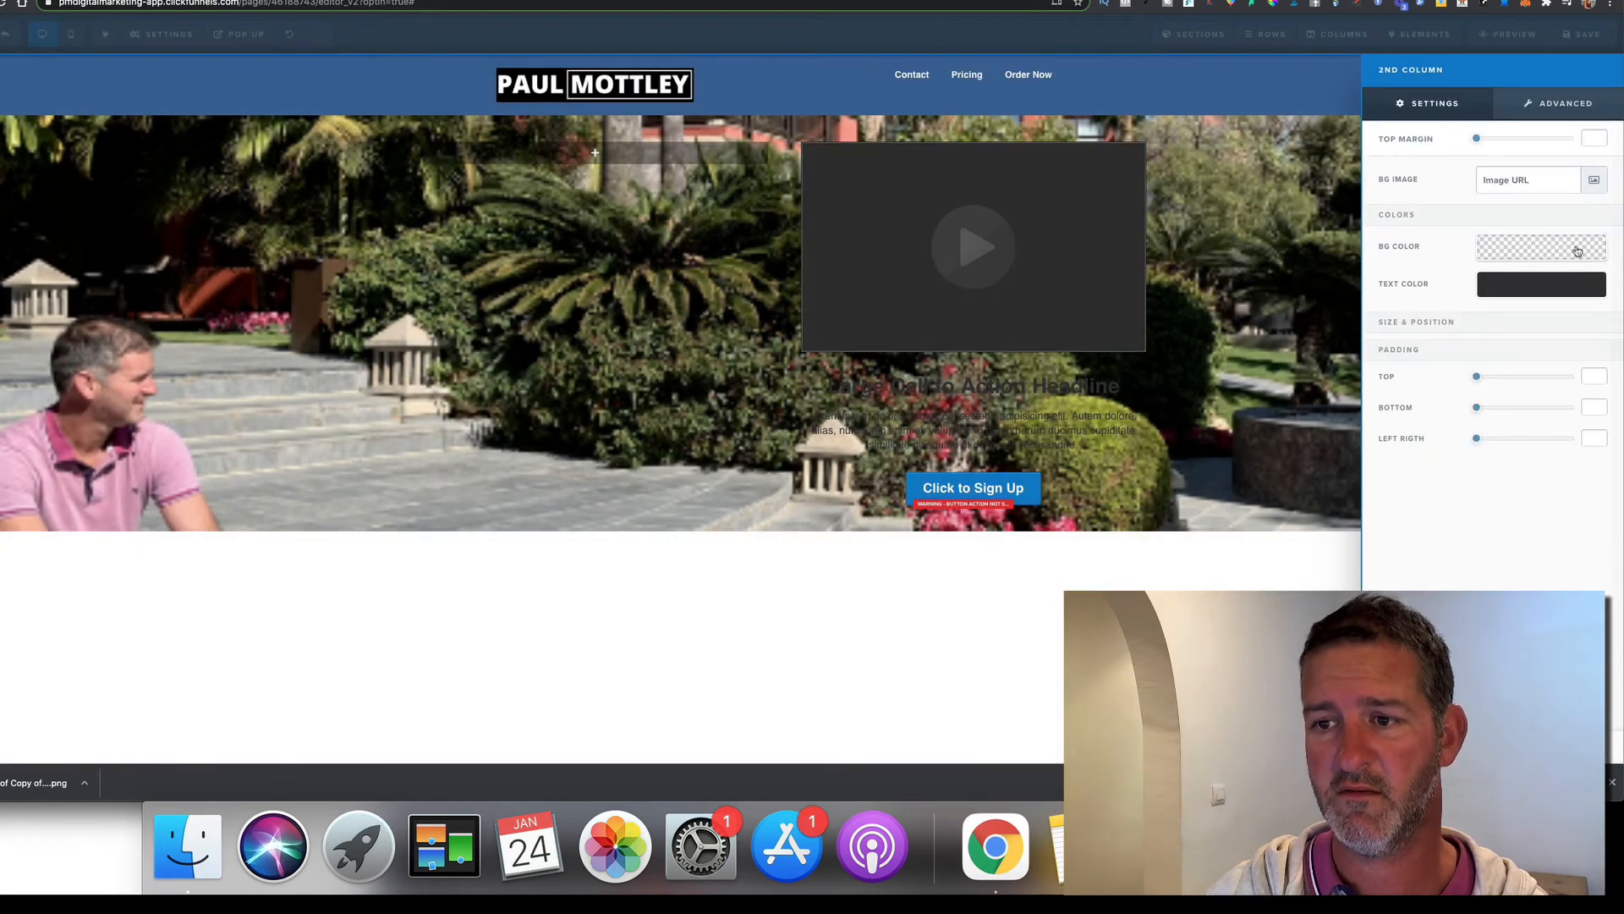
pyautogui.click(1523, 249)
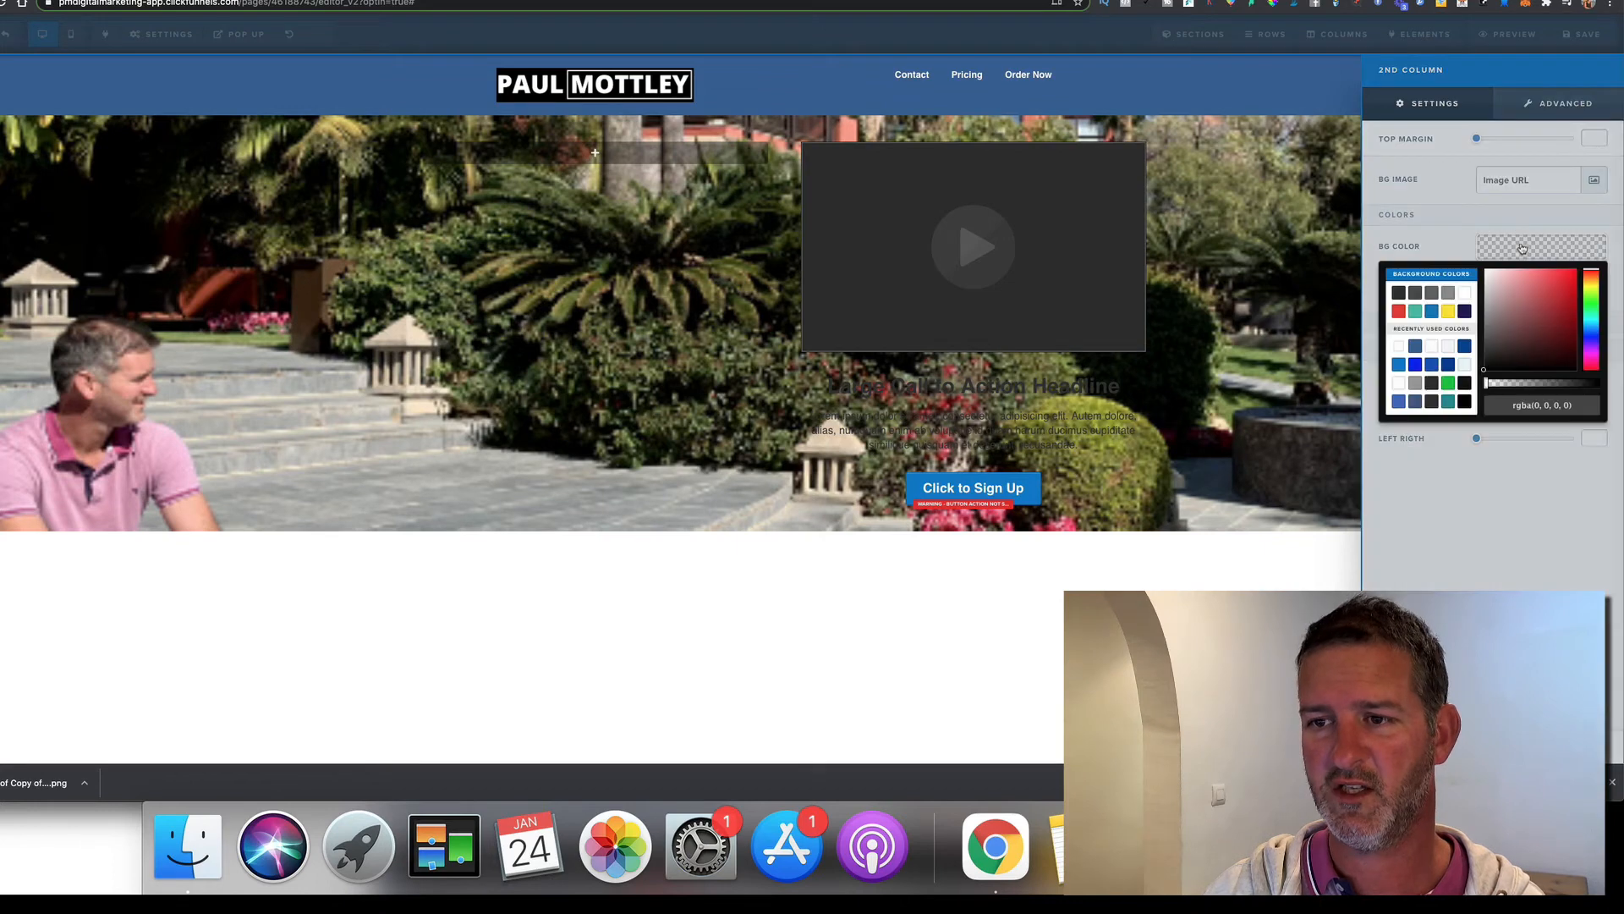
pyautogui.tripleClick(1538, 404)
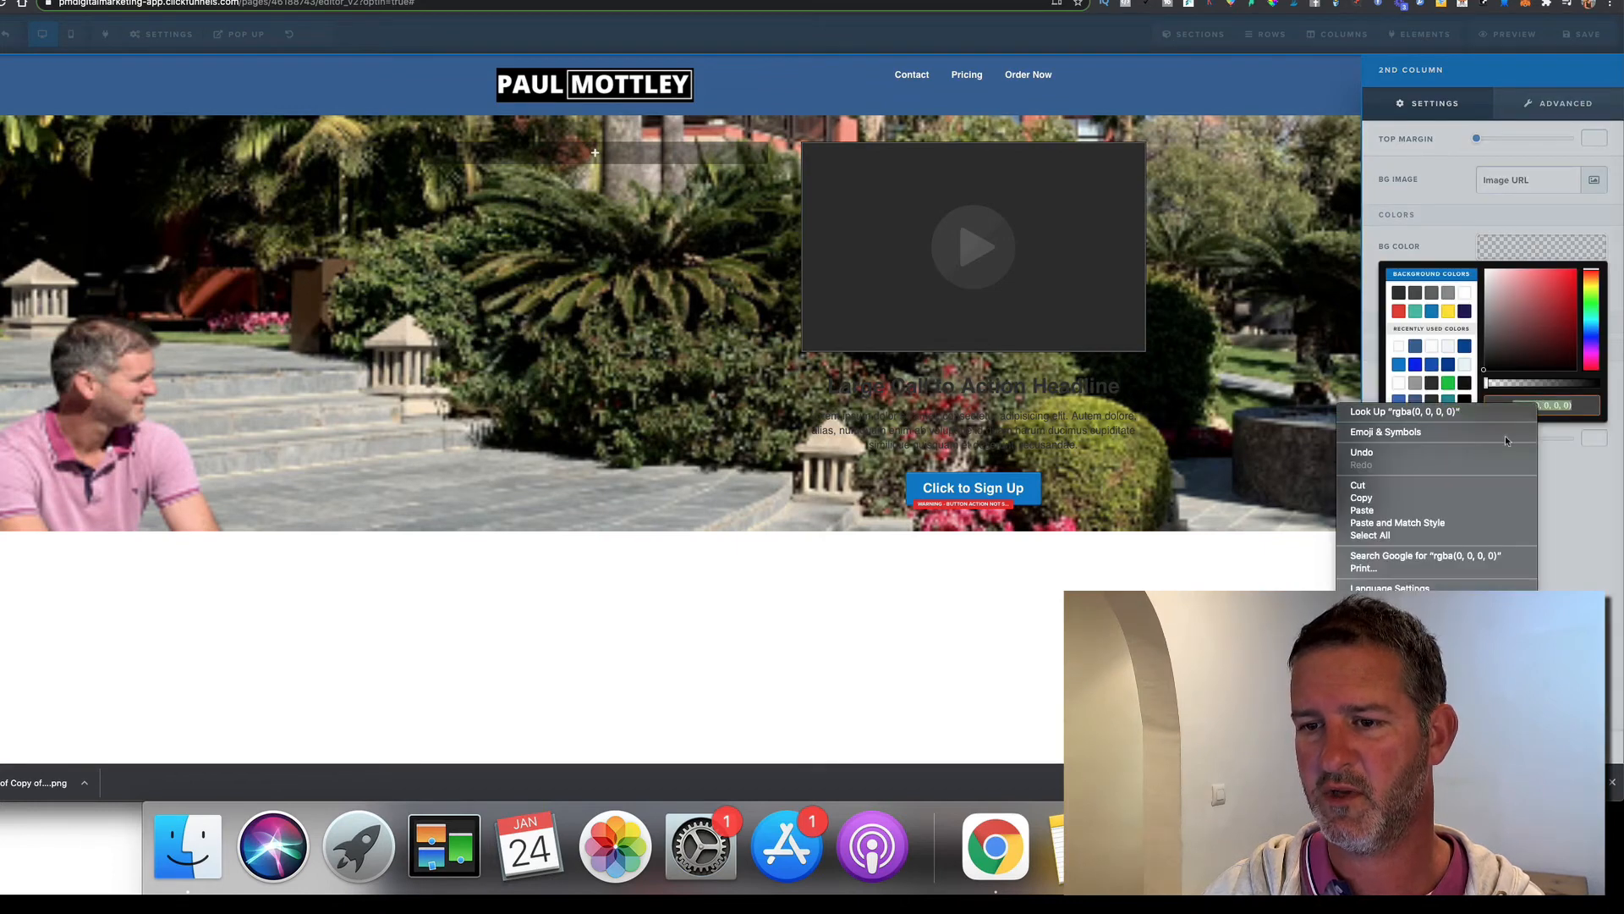
pyautogui.click(1477, 510)
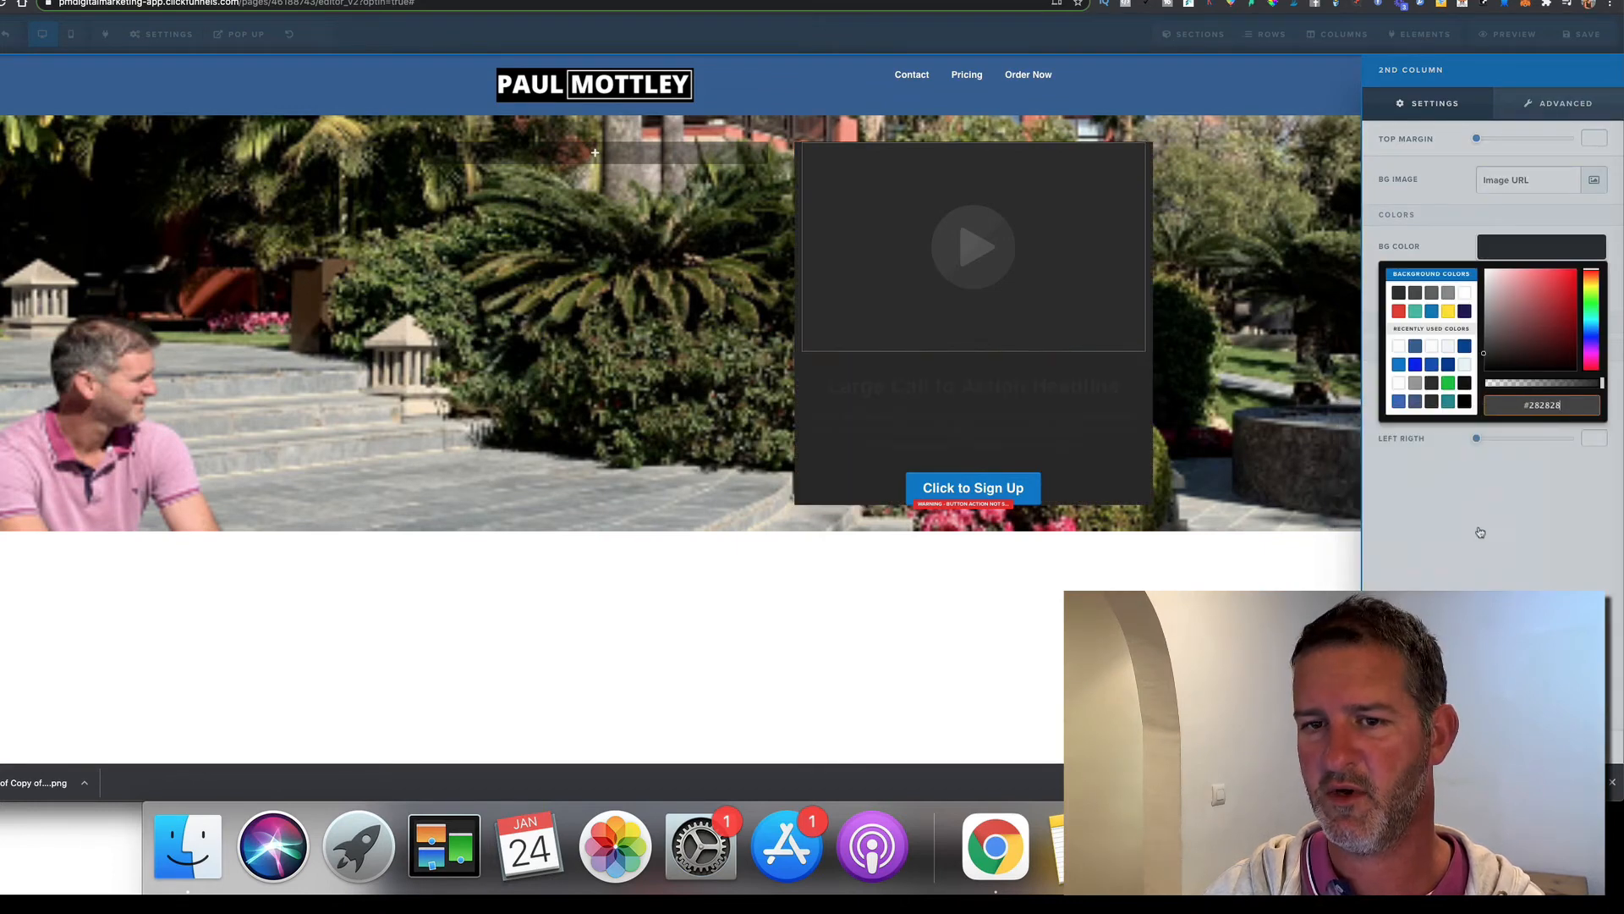
pyautogui.click(1476, 524)
pyautogui.click(1331, 468)
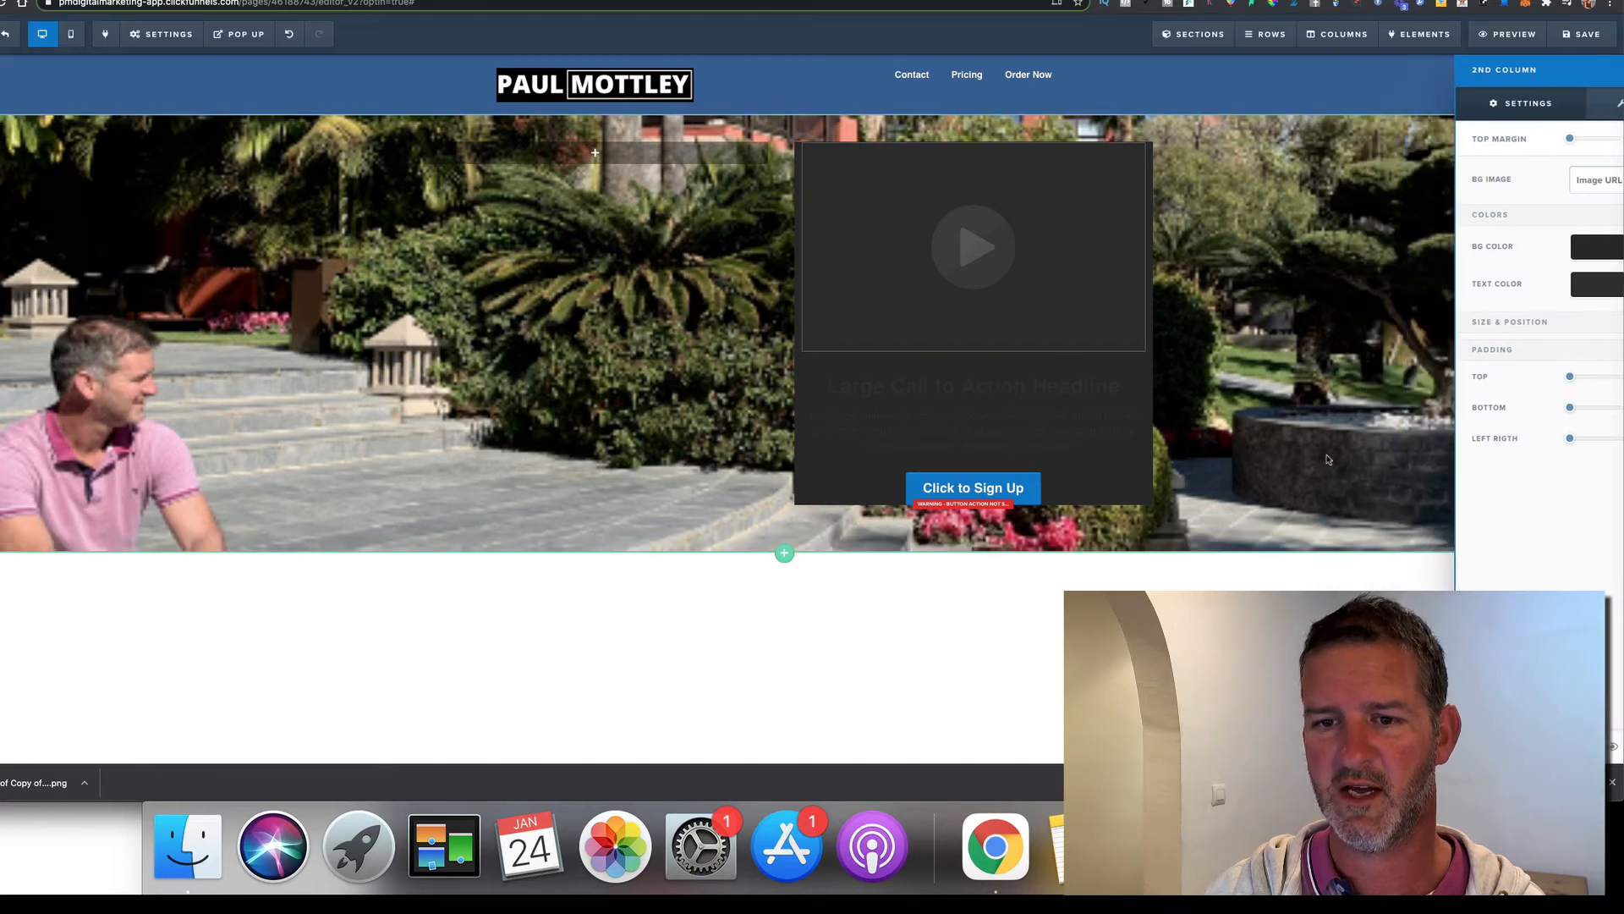
# Make the headline text white
pyautogui.click(1088, 394)
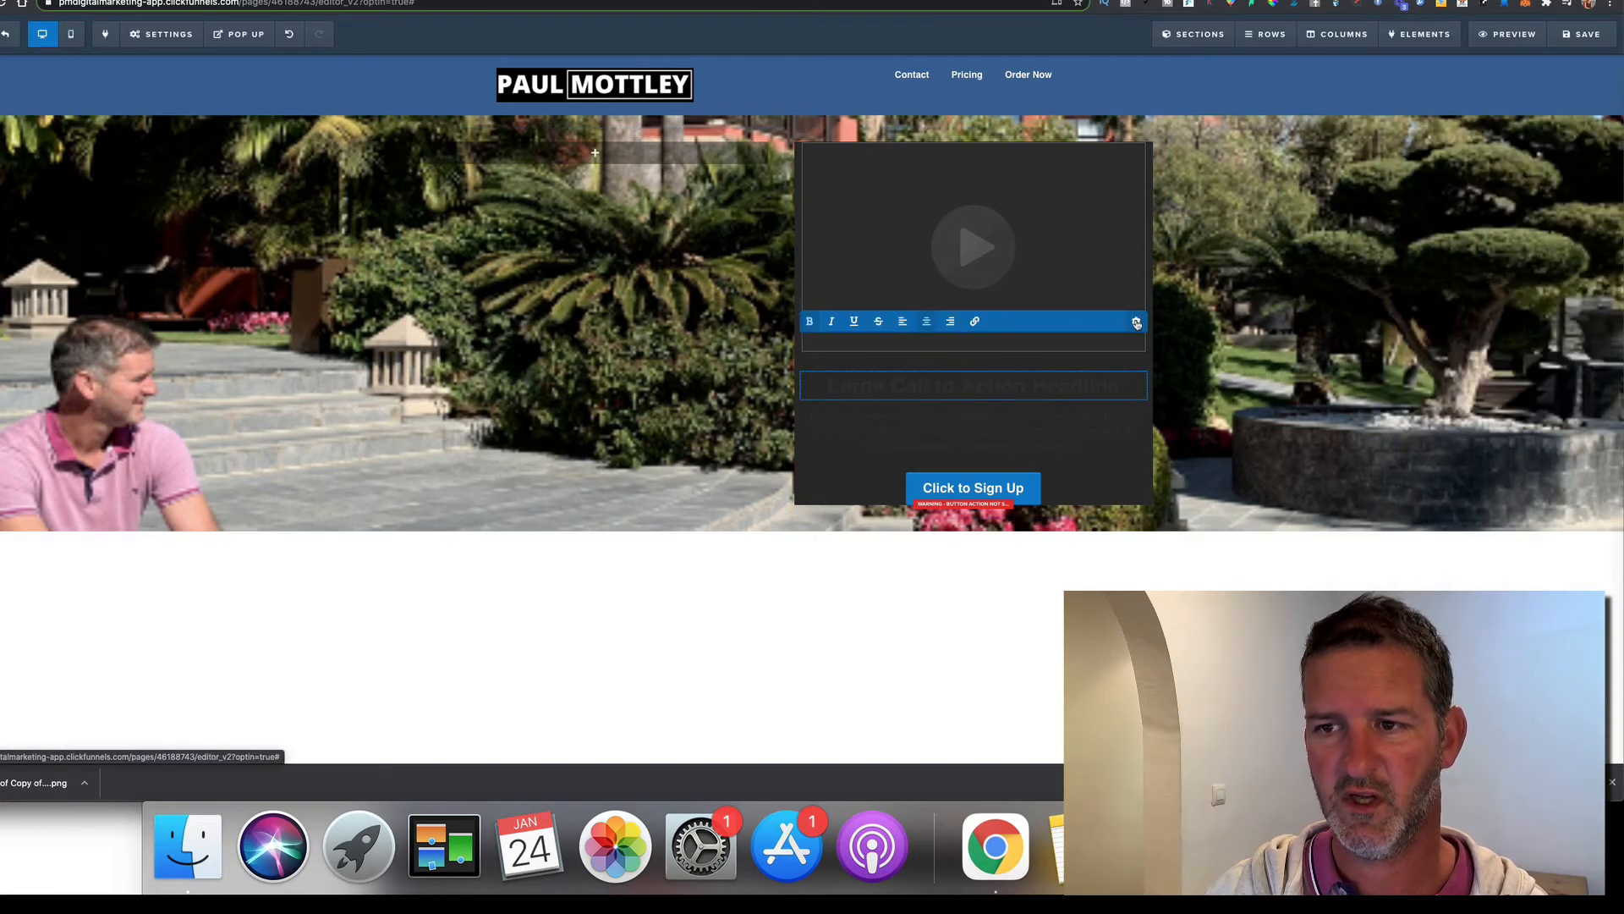
pyautogui.click(1136, 323)
pyautogui.click(1524, 280)
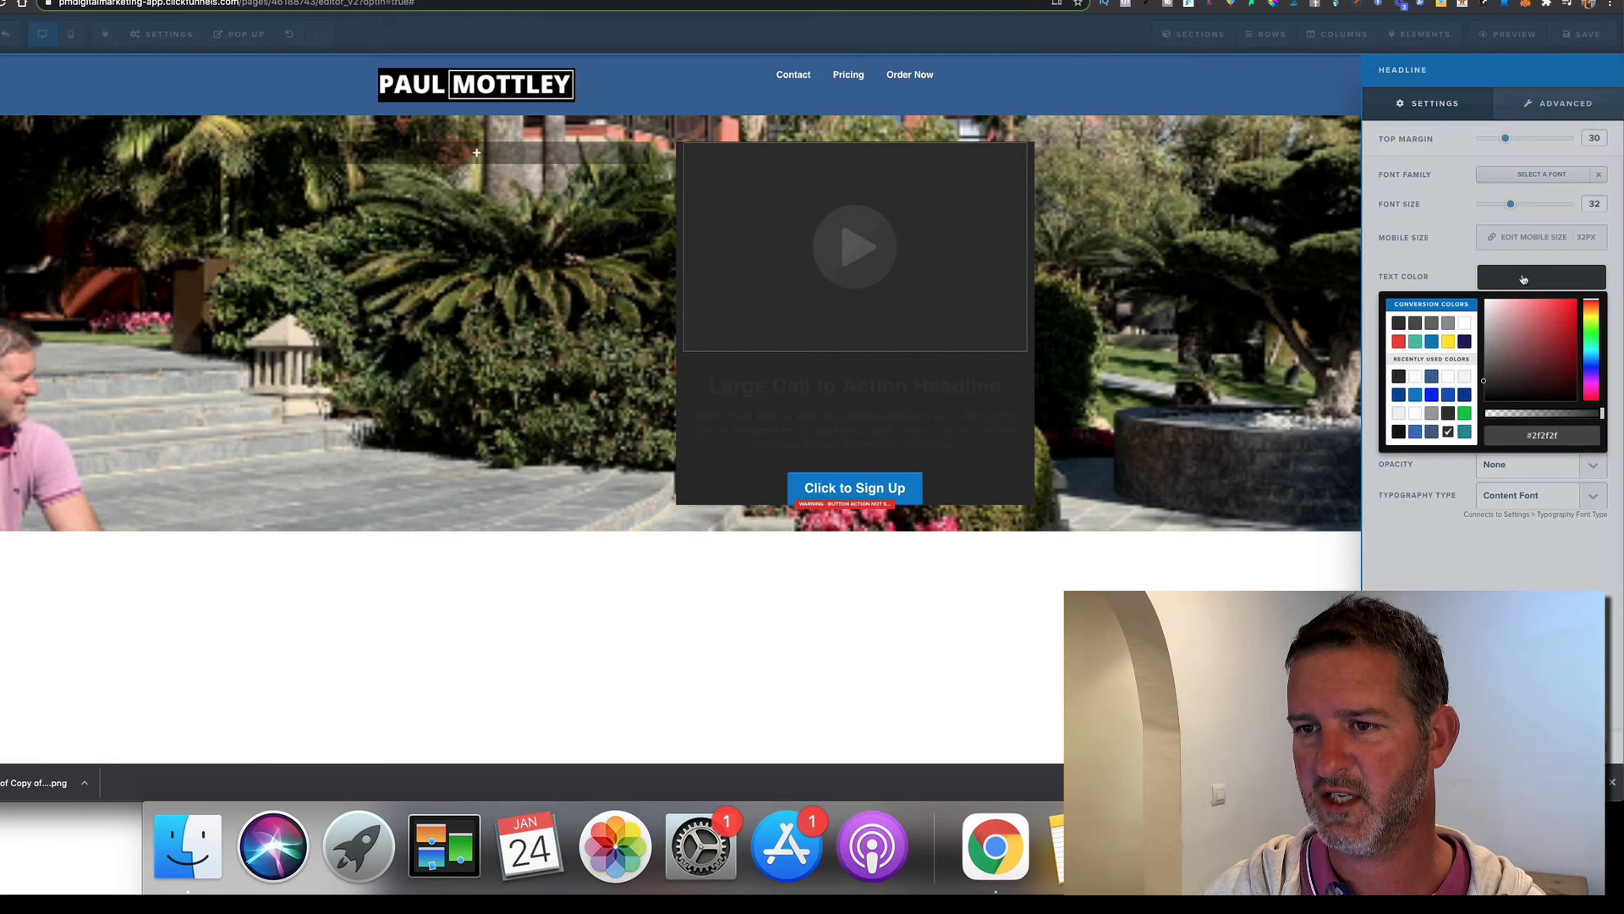
pyautogui.click(1464, 323)
pyautogui.click(1390, 603)
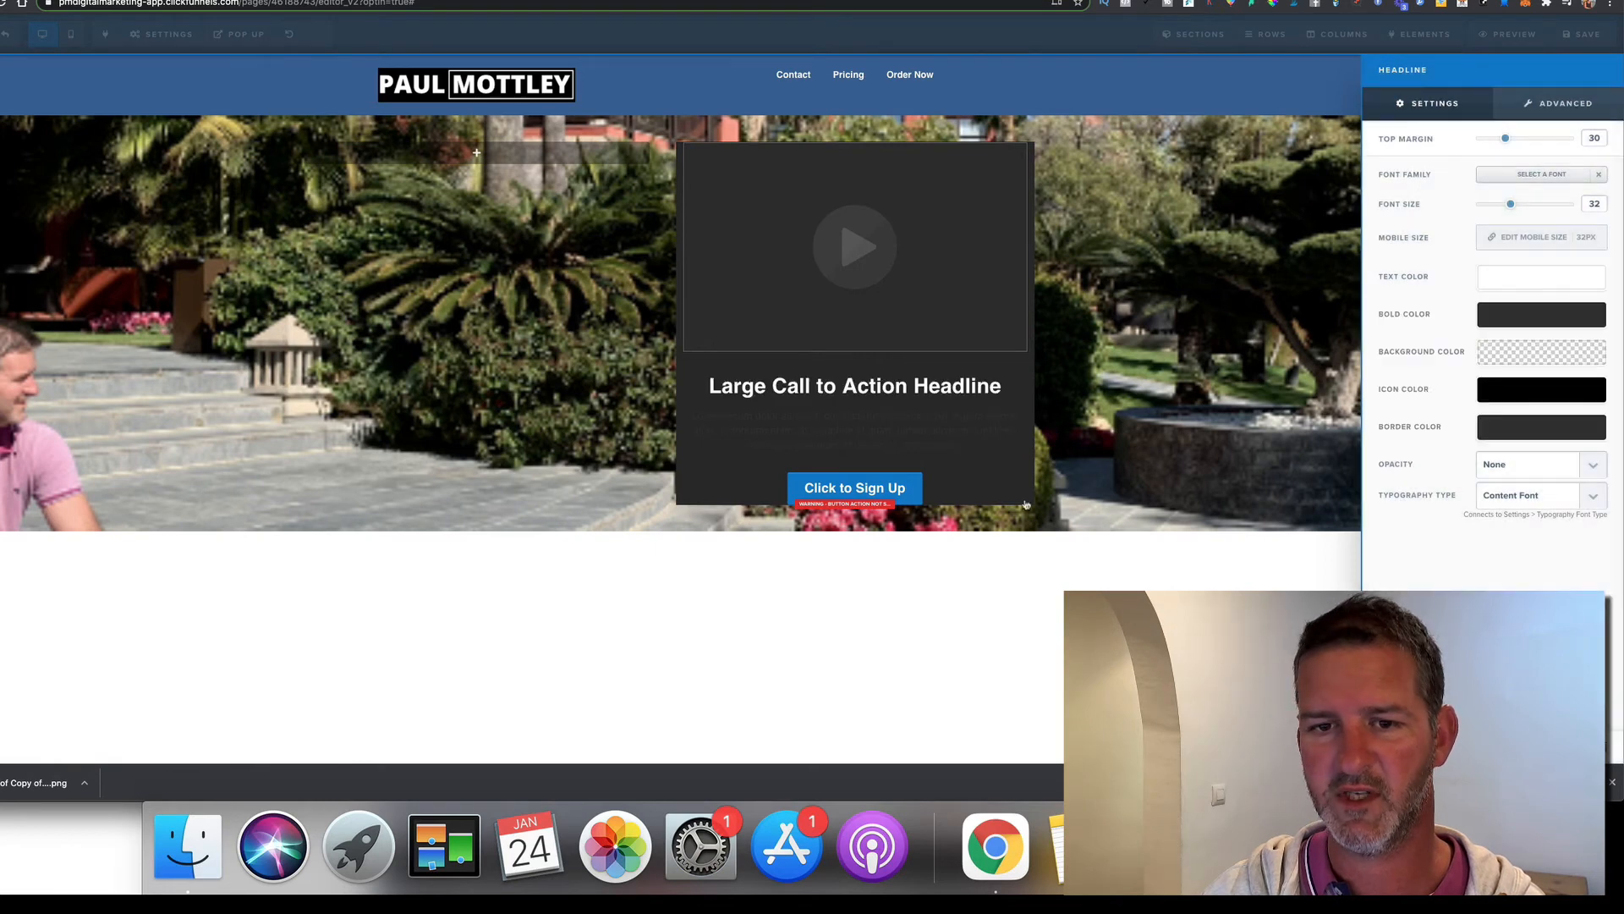
pyautogui.click(977, 442)
# Make the paragraph text white, then save and preview the page
pyautogui.click(991, 436)
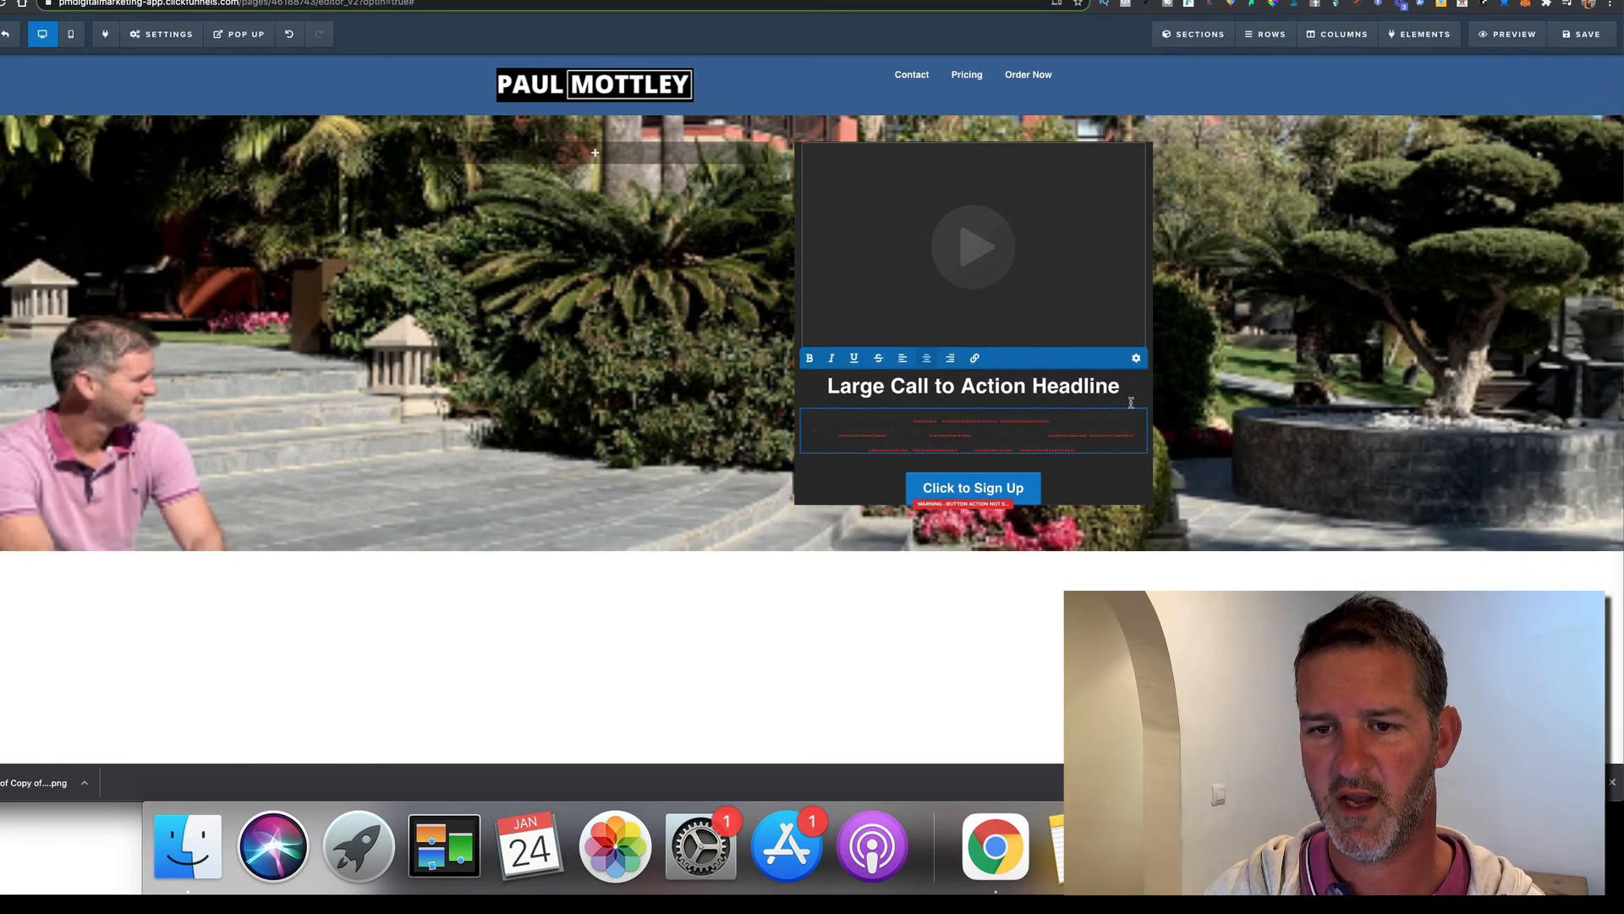
pyautogui.click(1136, 358)
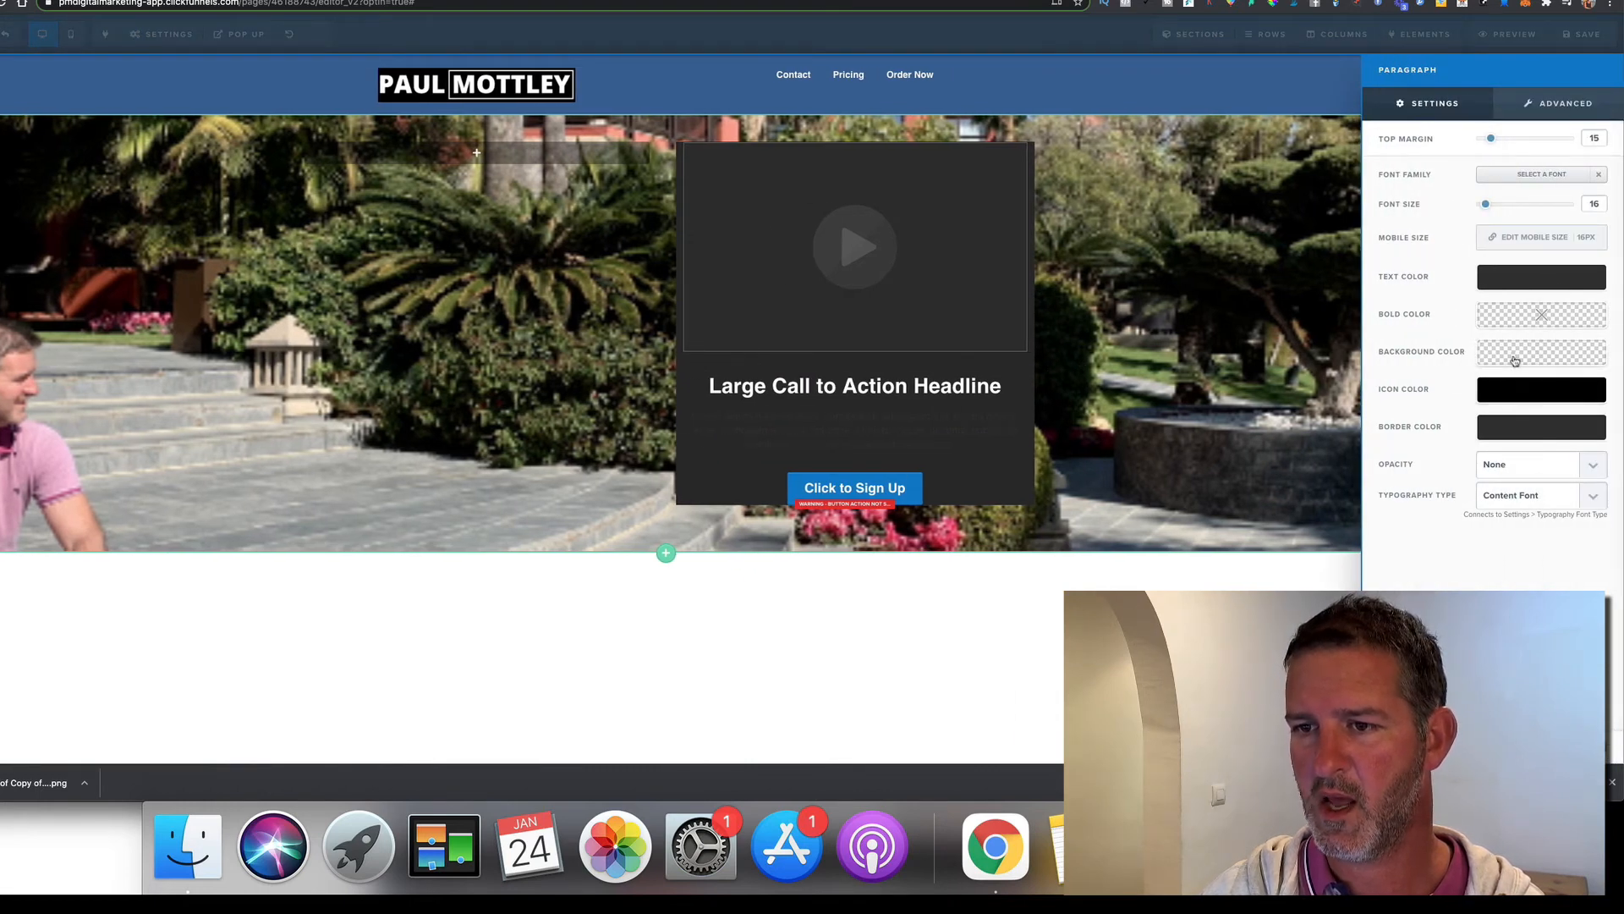
pyautogui.click(1510, 274)
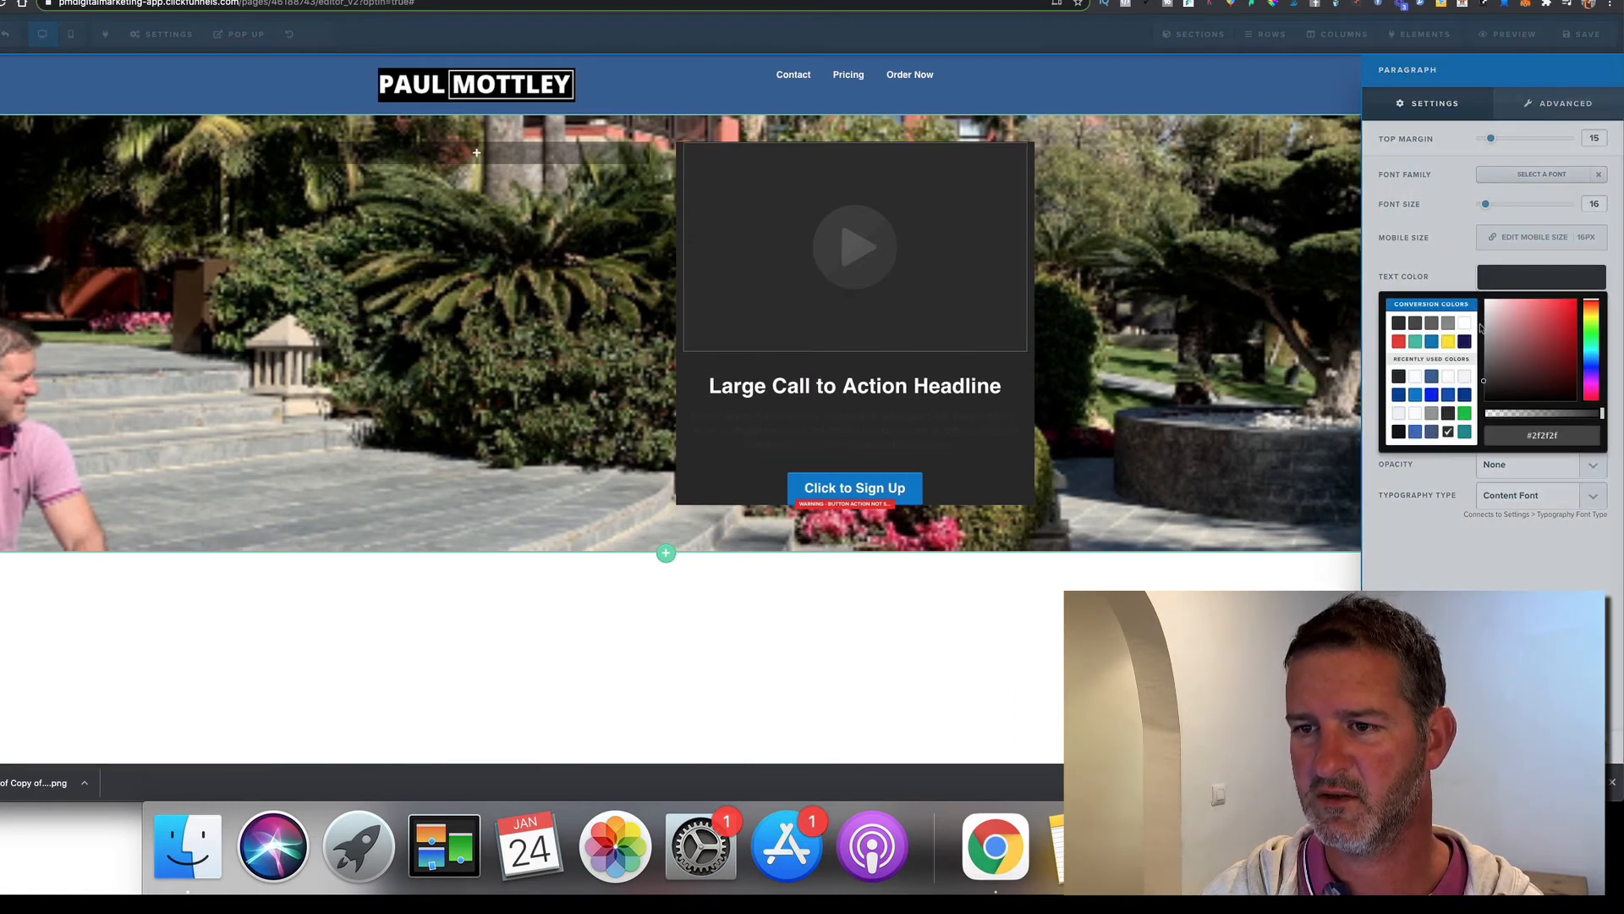
pyautogui.click(1465, 325)
pyautogui.click(1474, 526)
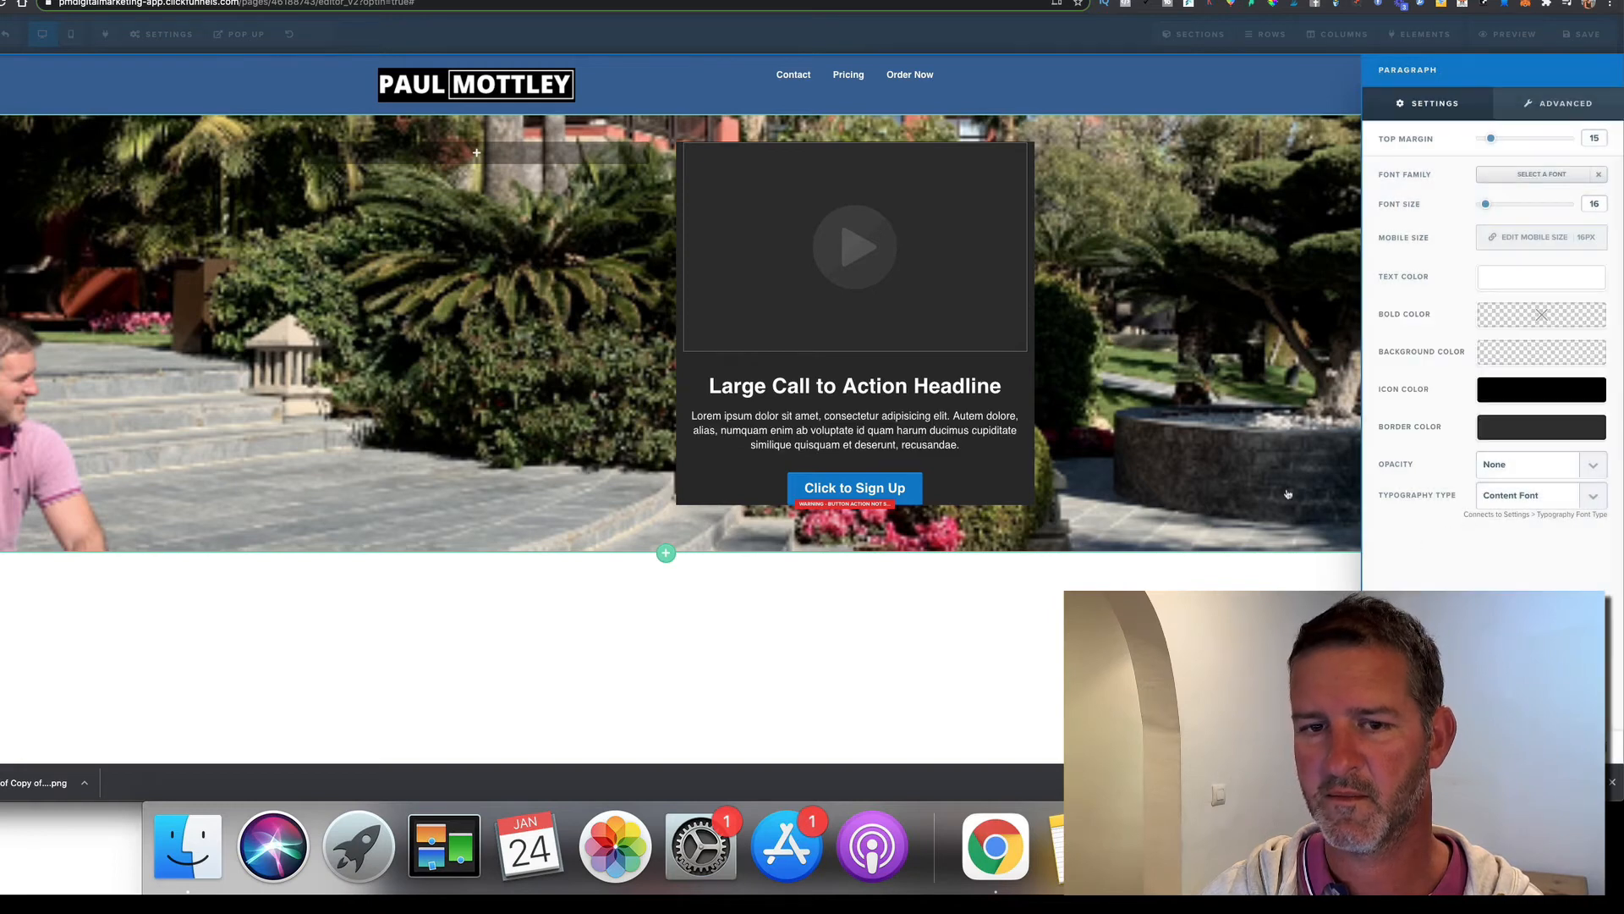
pyautogui.click(1291, 493)
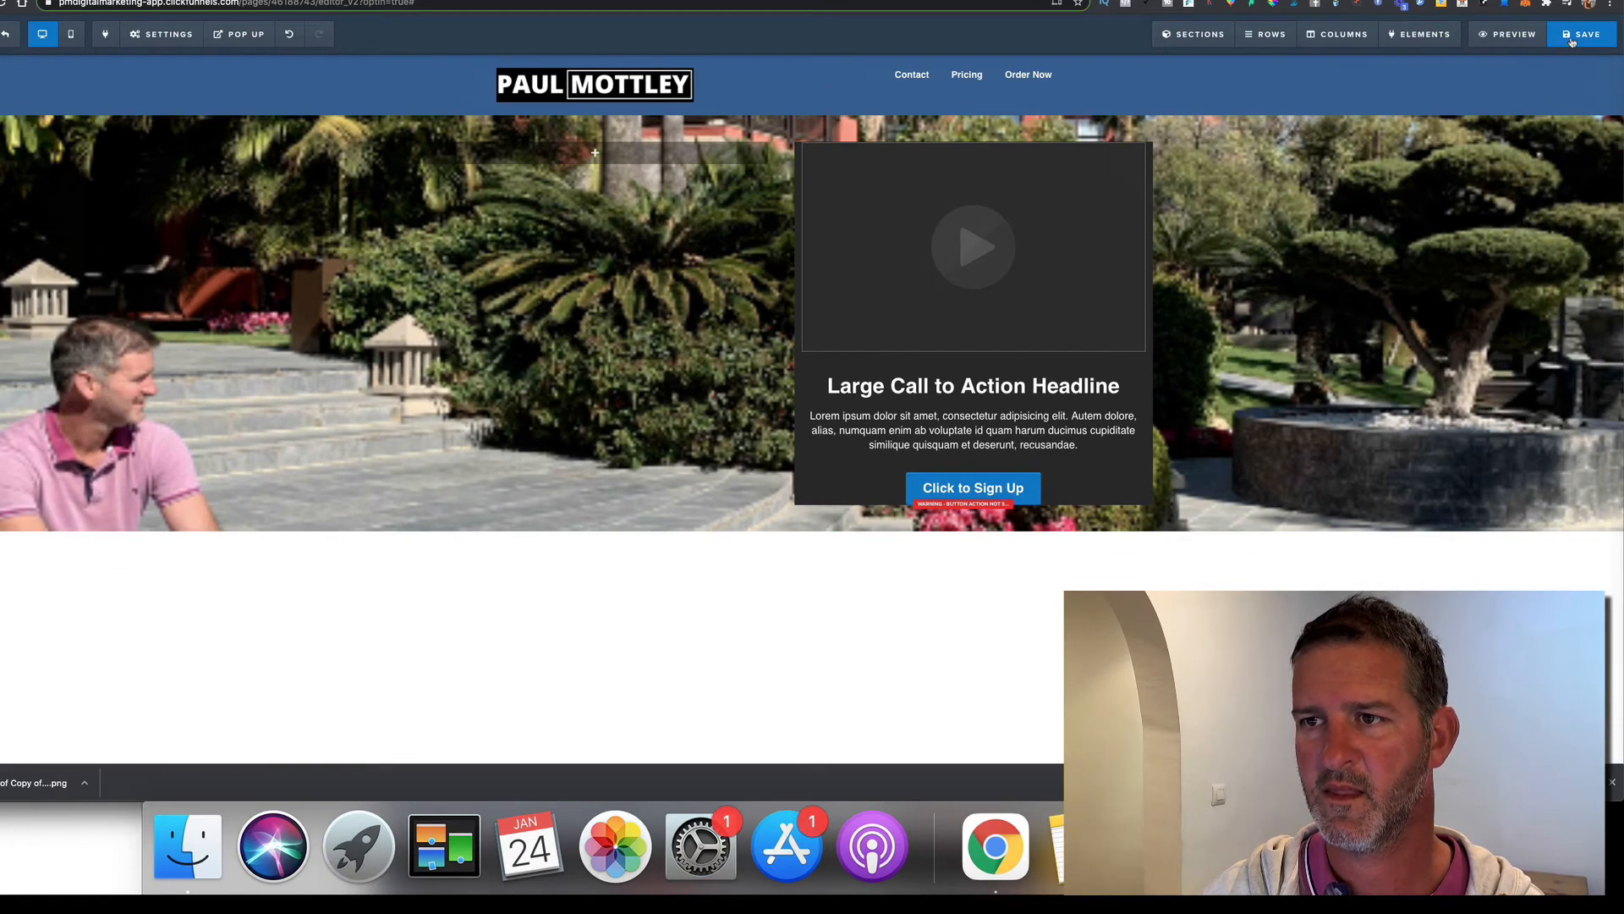
pyautogui.click(1571, 42)
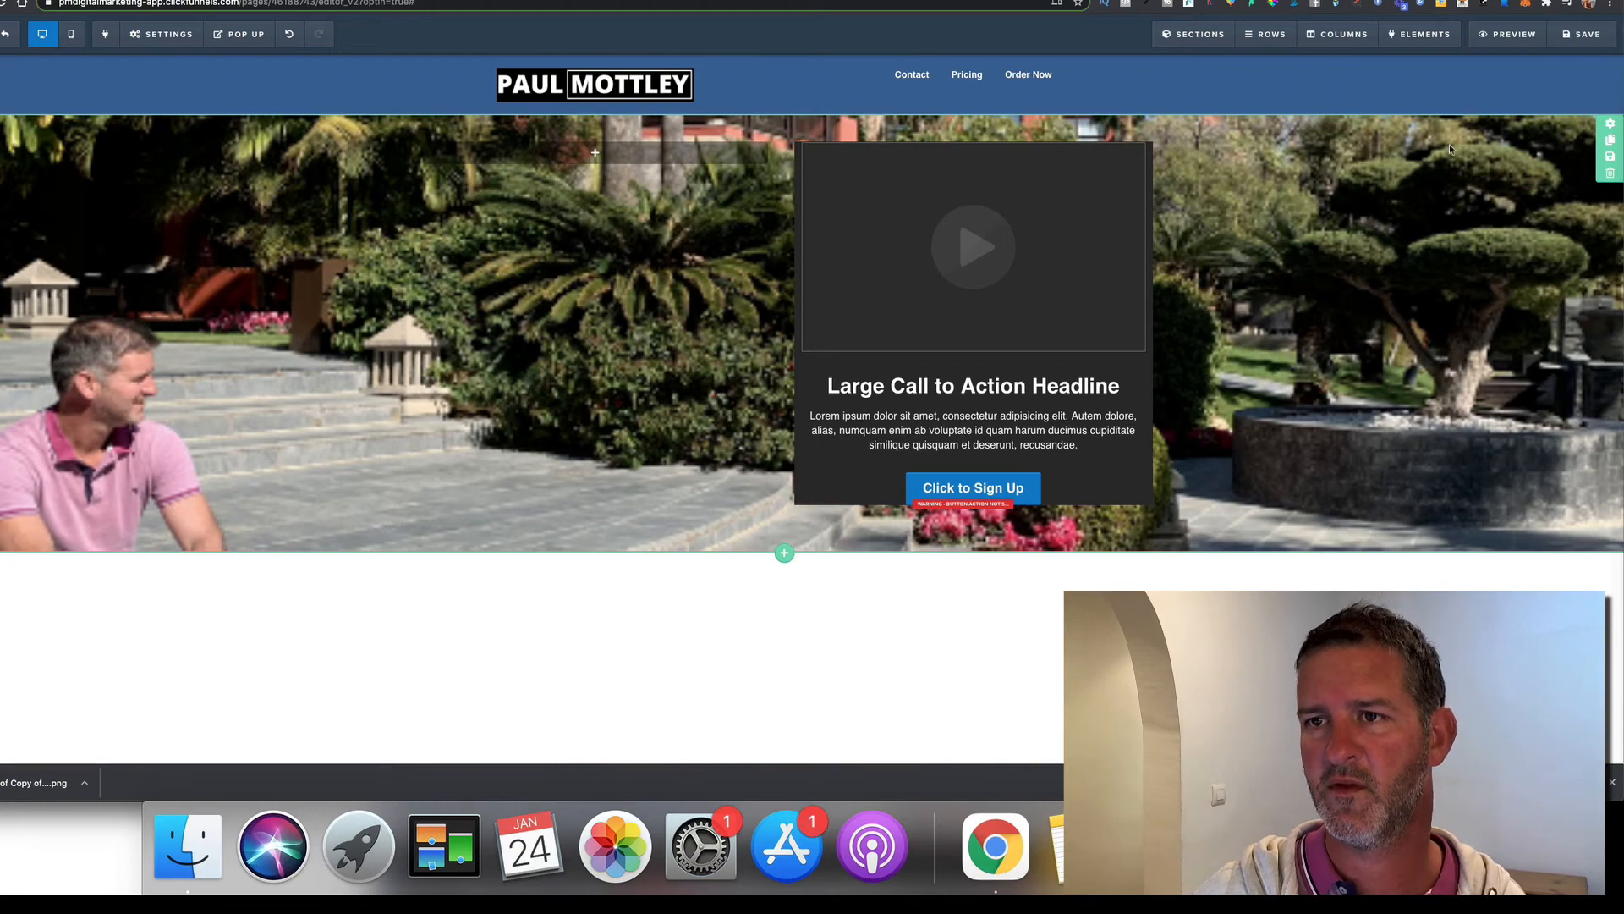
pyautogui.click(1508, 33)
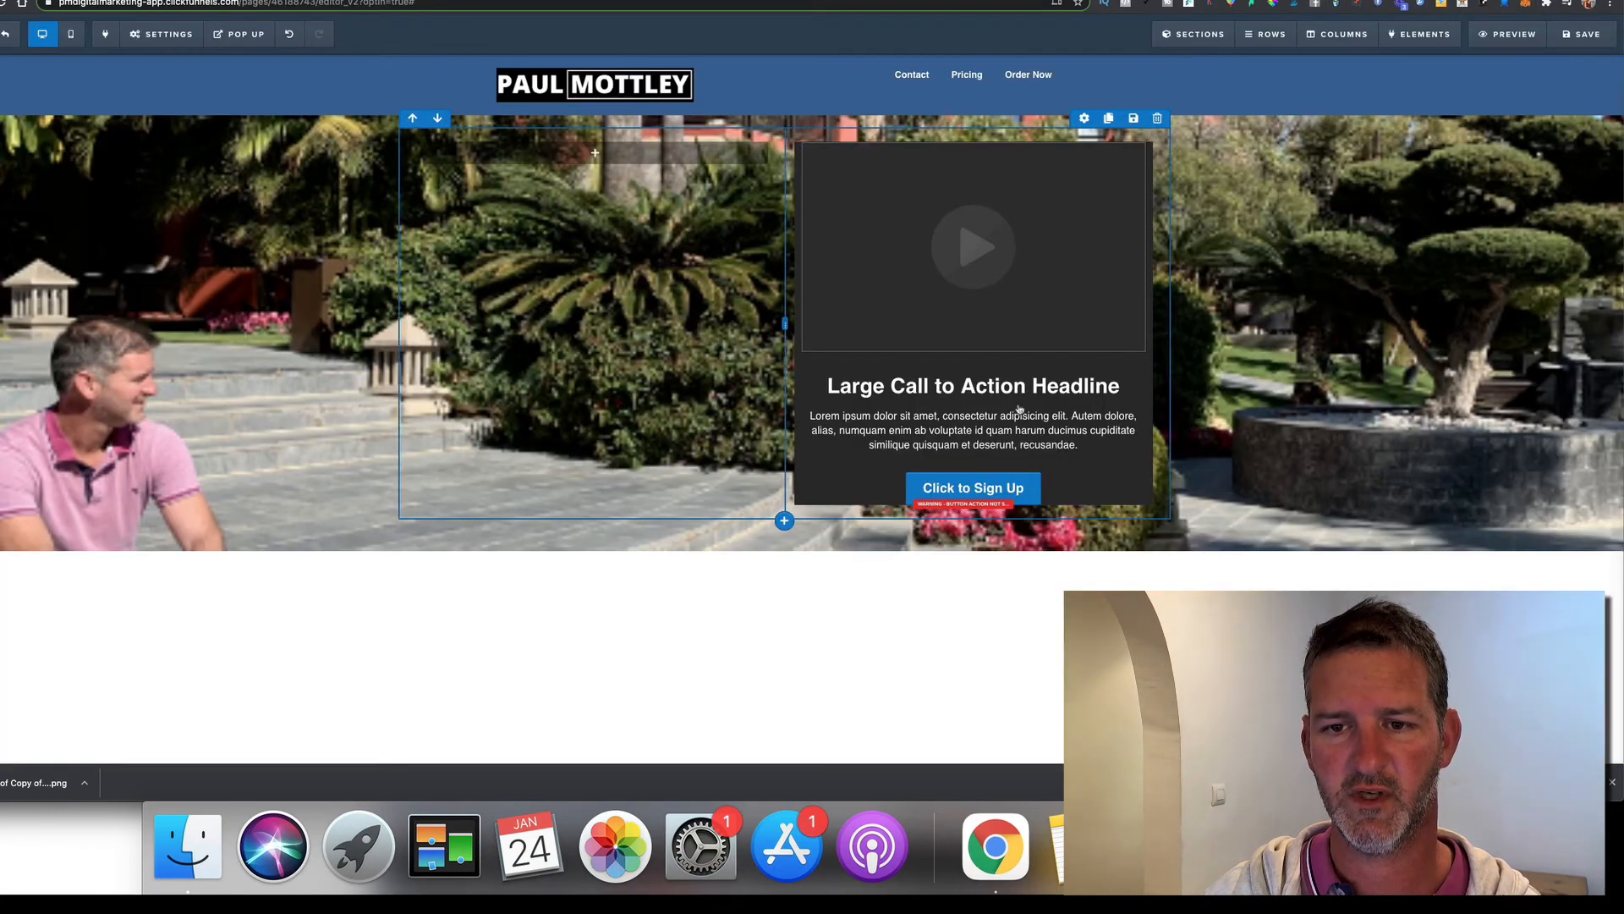
# Right-align the dark panel's headline and paragraph text
pyautogui.click(1031, 389)
pyautogui.click(950, 321)
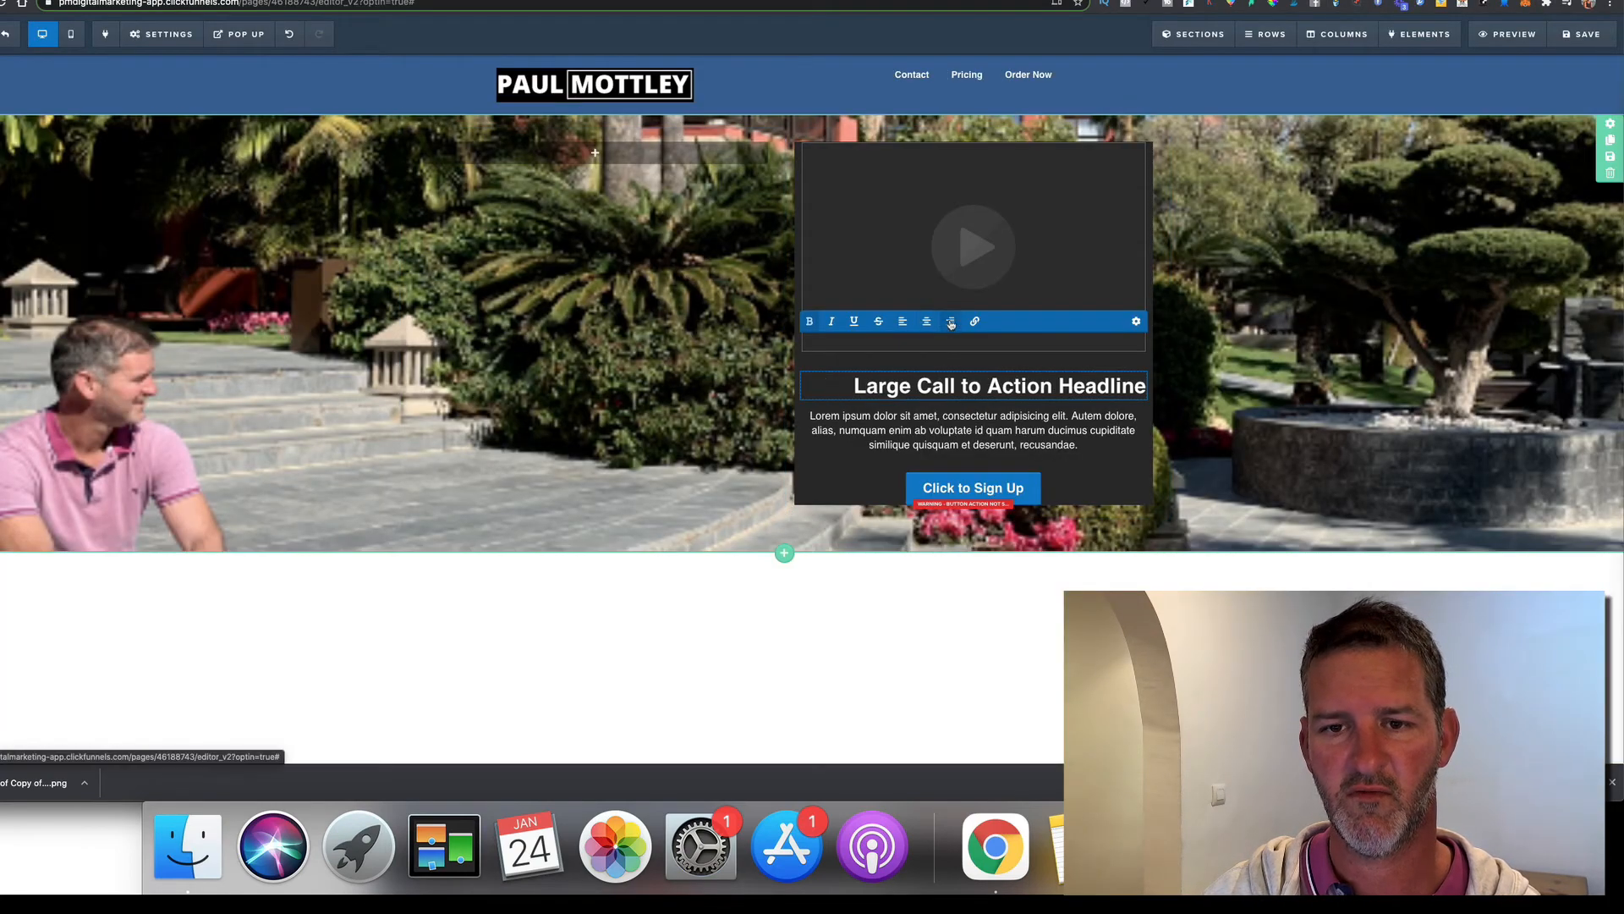
pyautogui.click(999, 439)
pyautogui.click(1086, 428)
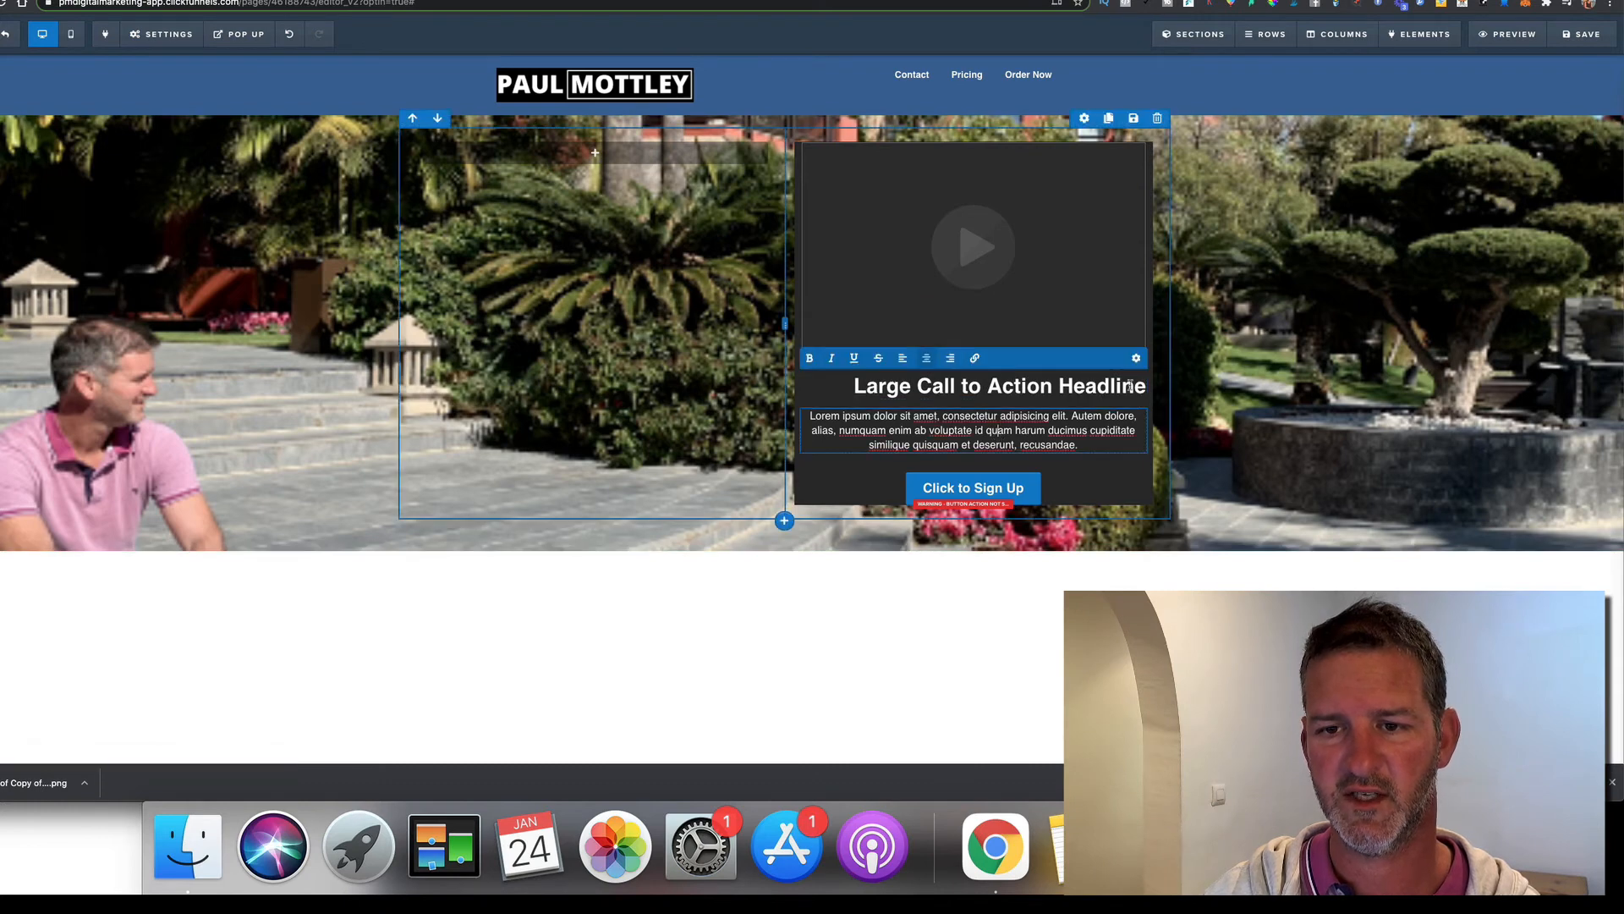
pyautogui.click(952, 364)
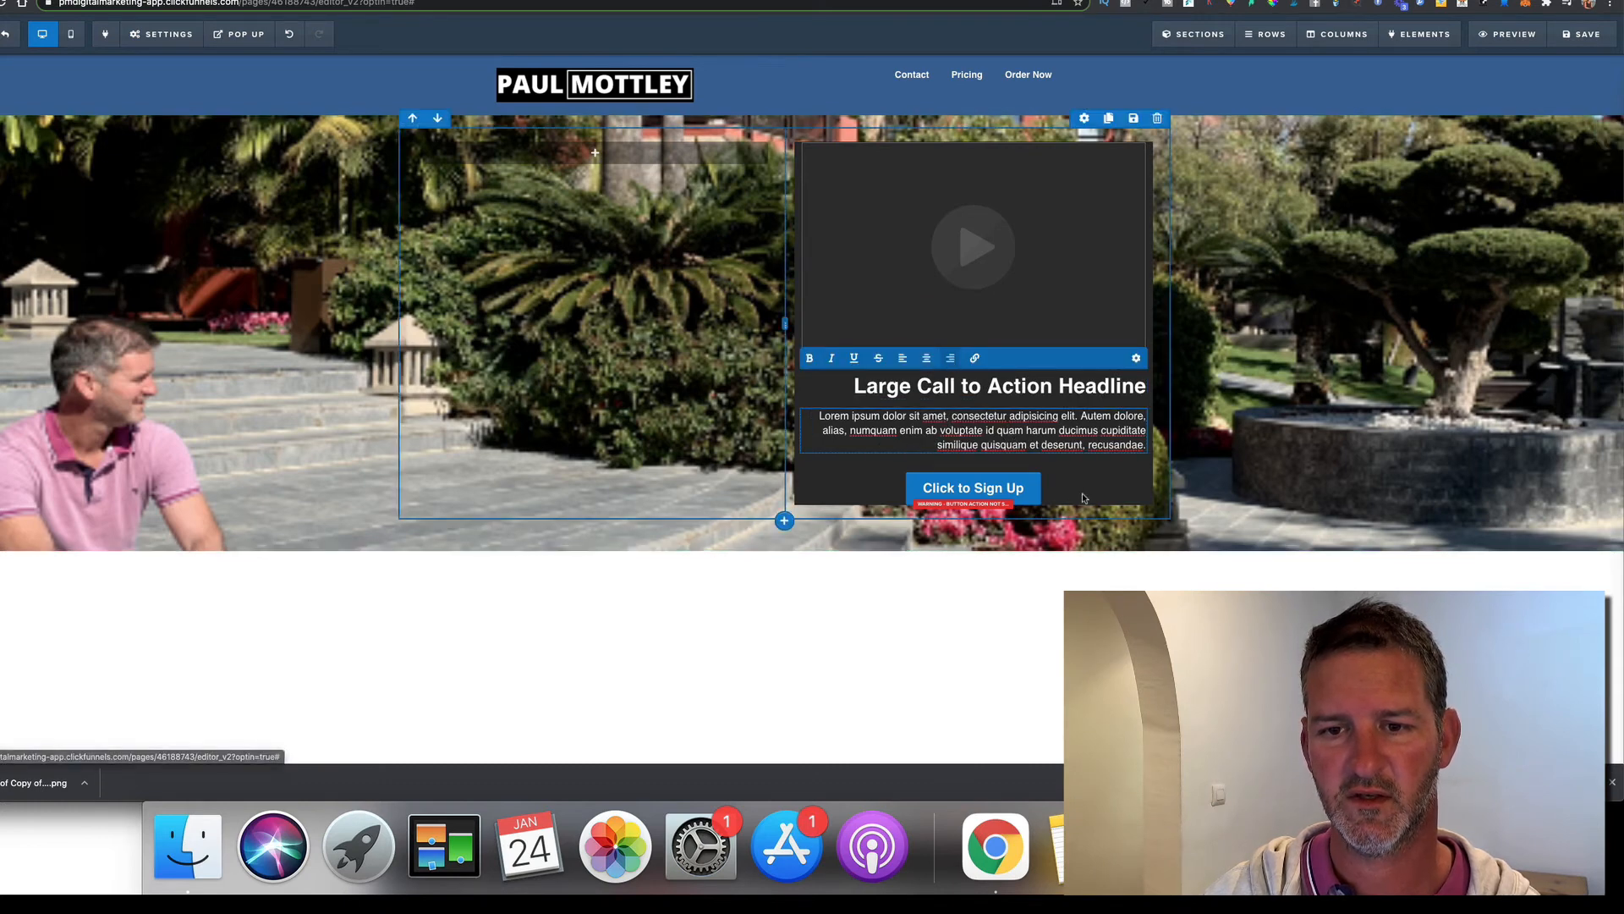
# Replace the headline with 'Who Is' followed by the site owner's name
pyautogui.tripleClick(986, 386)
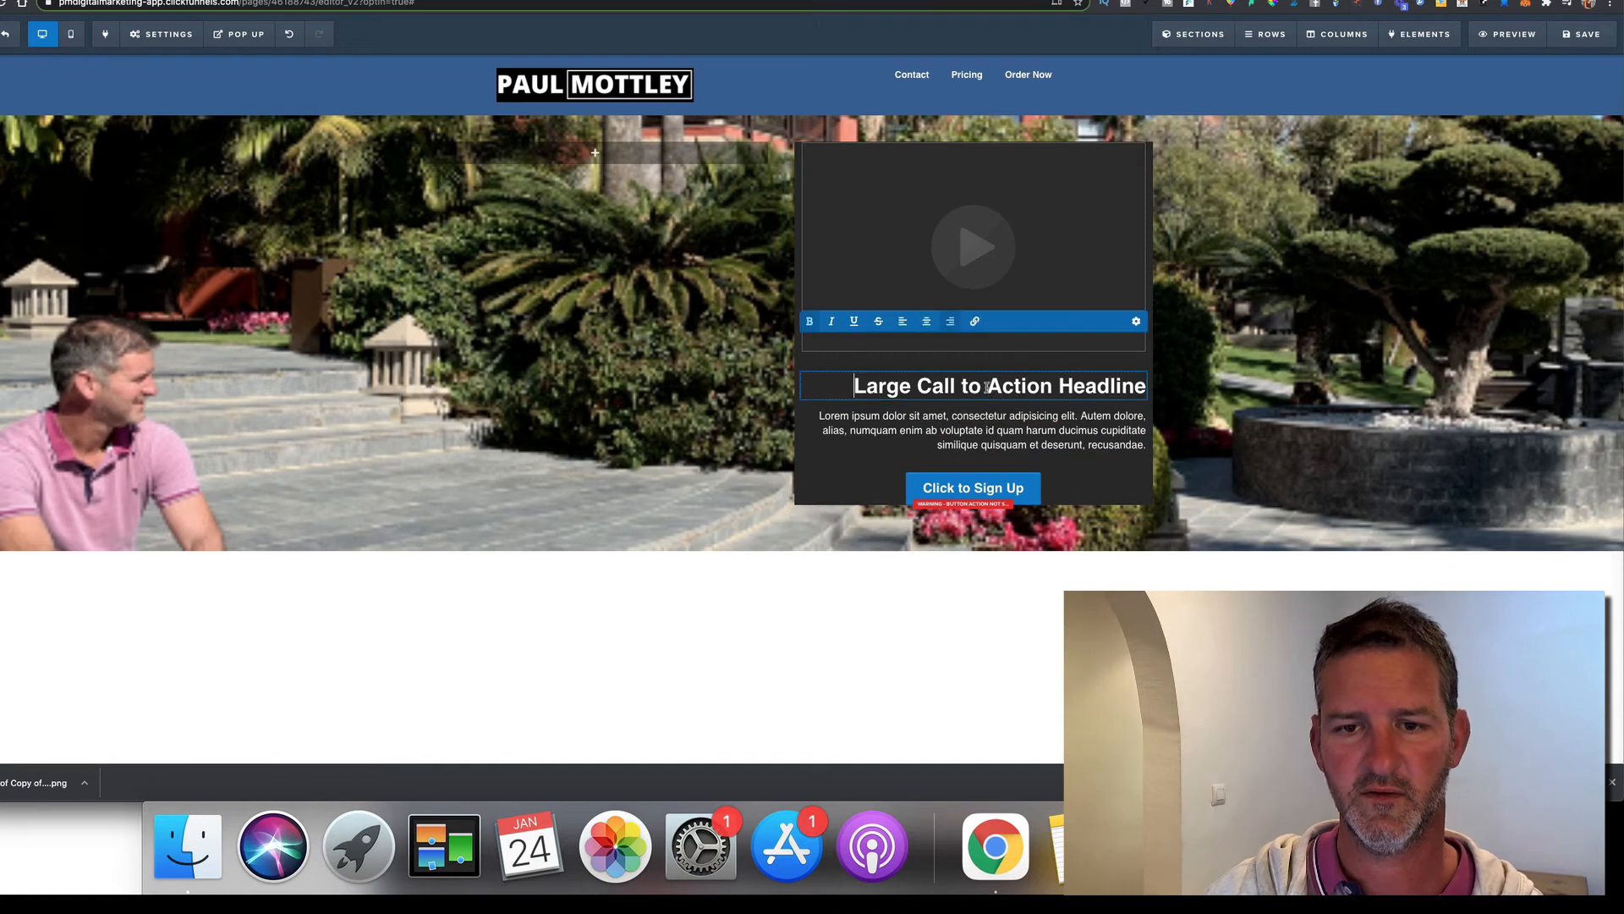
pyautogui.write('W')
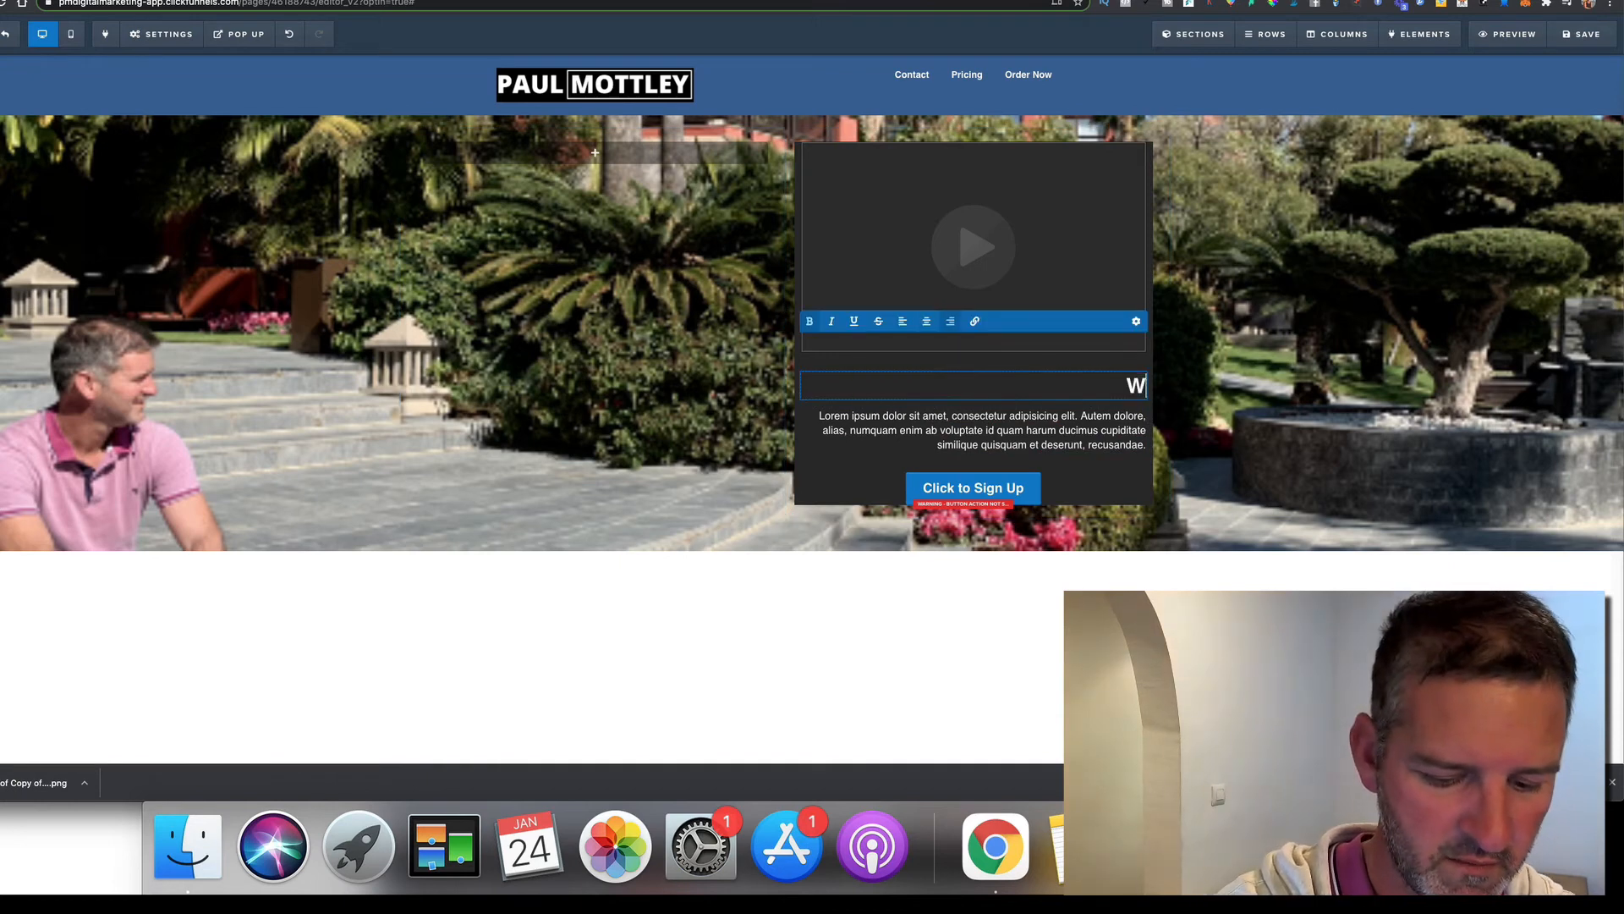
pyautogui.write('ho I')
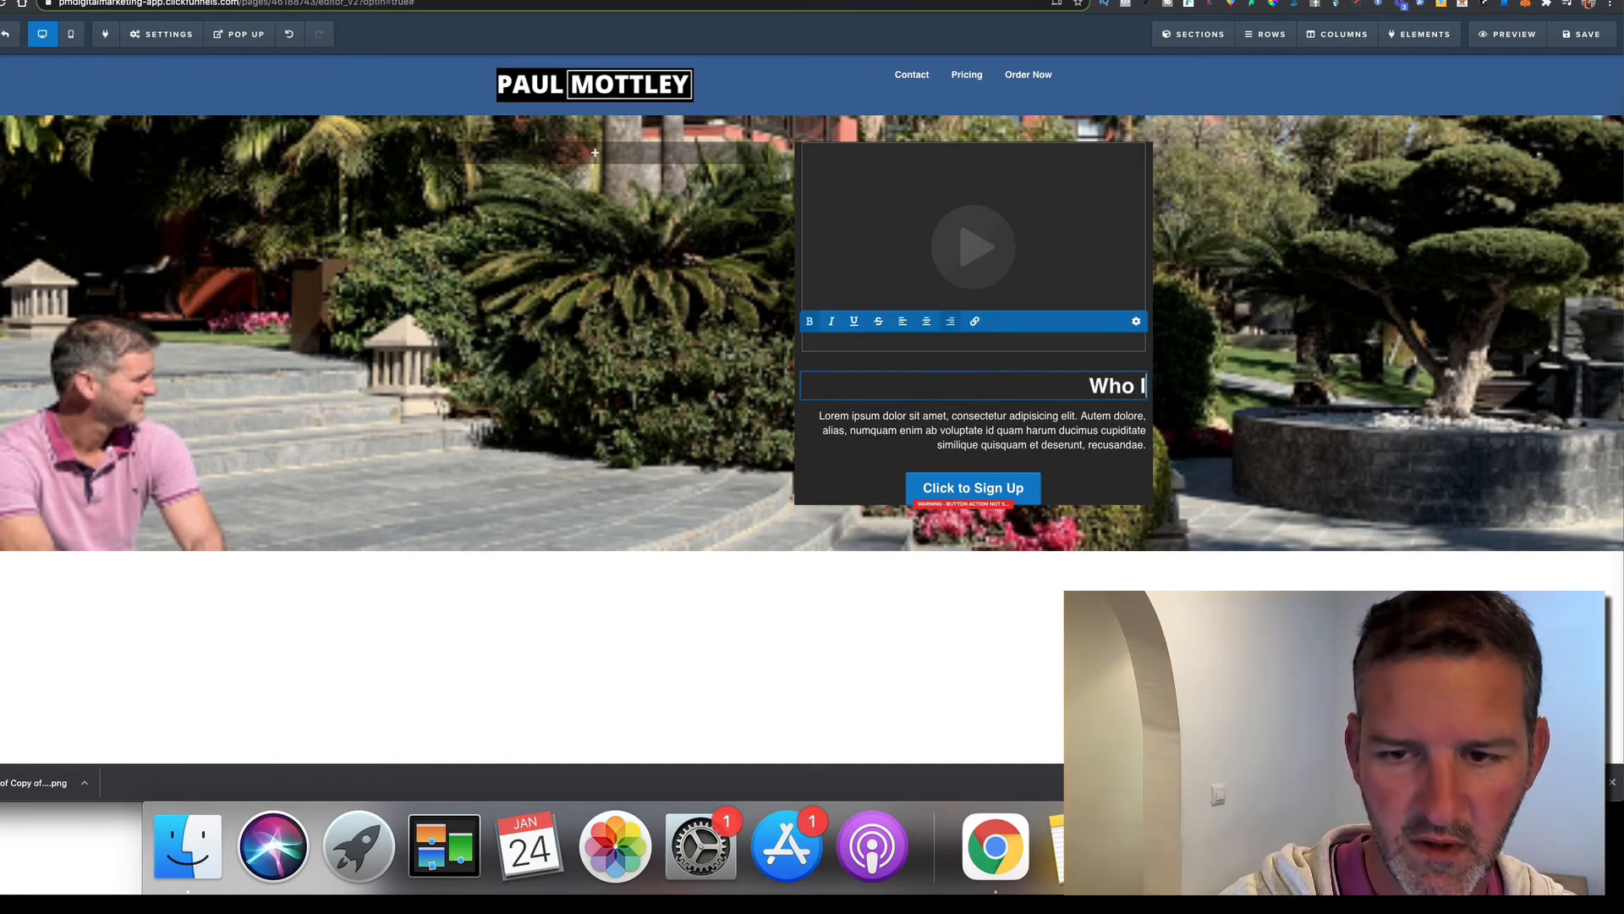
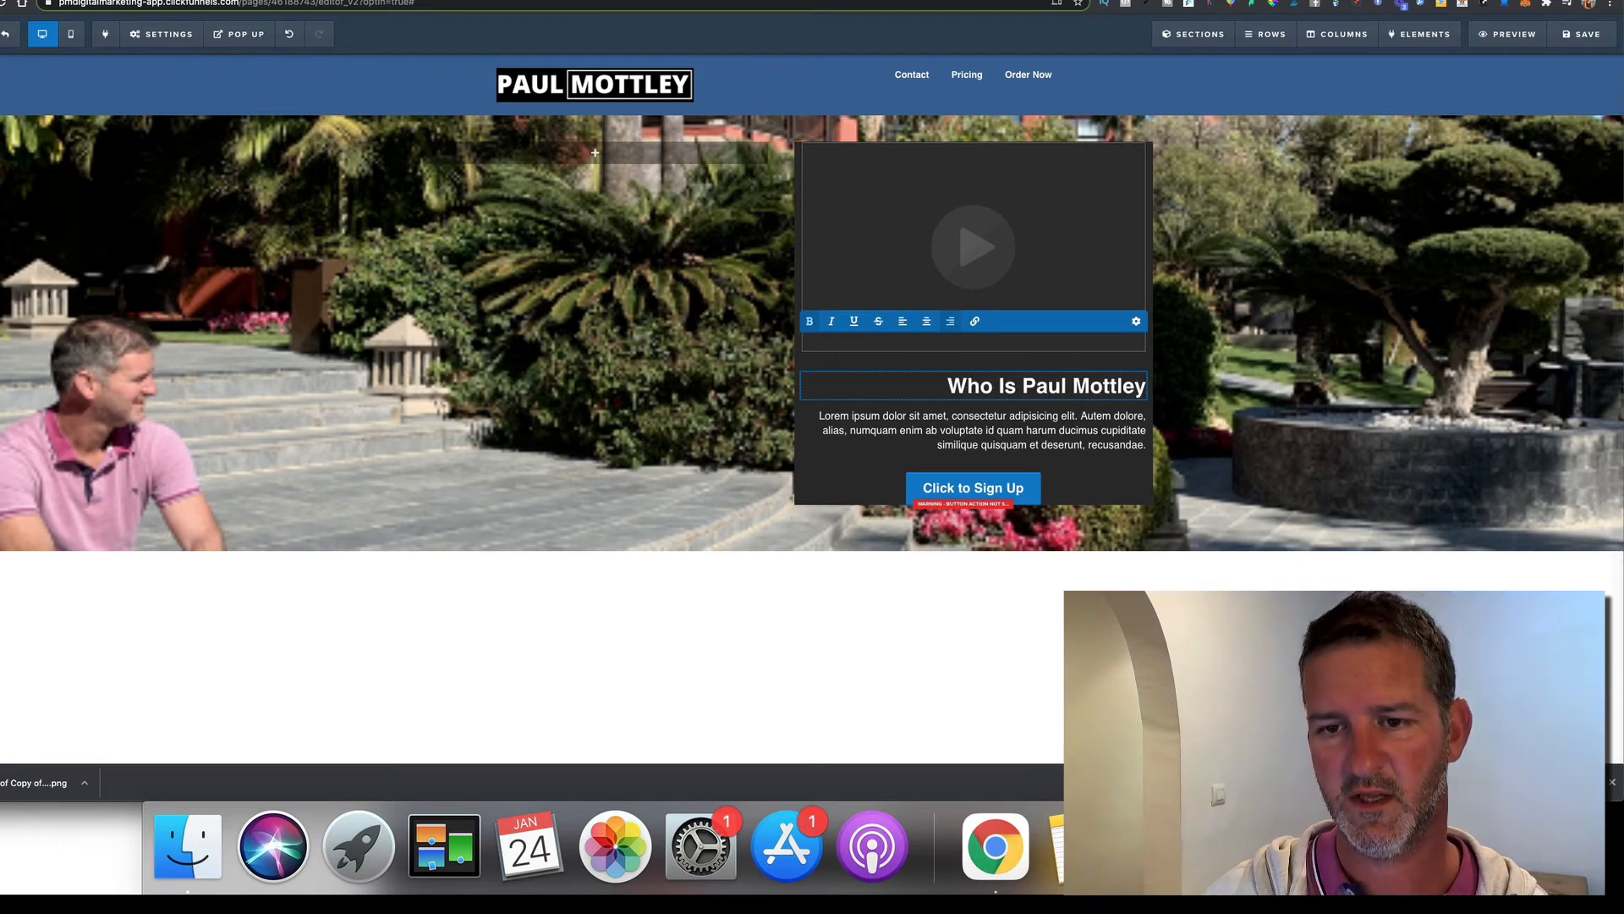
pyautogui.click(1236, 368)
pyautogui.click(1068, 426)
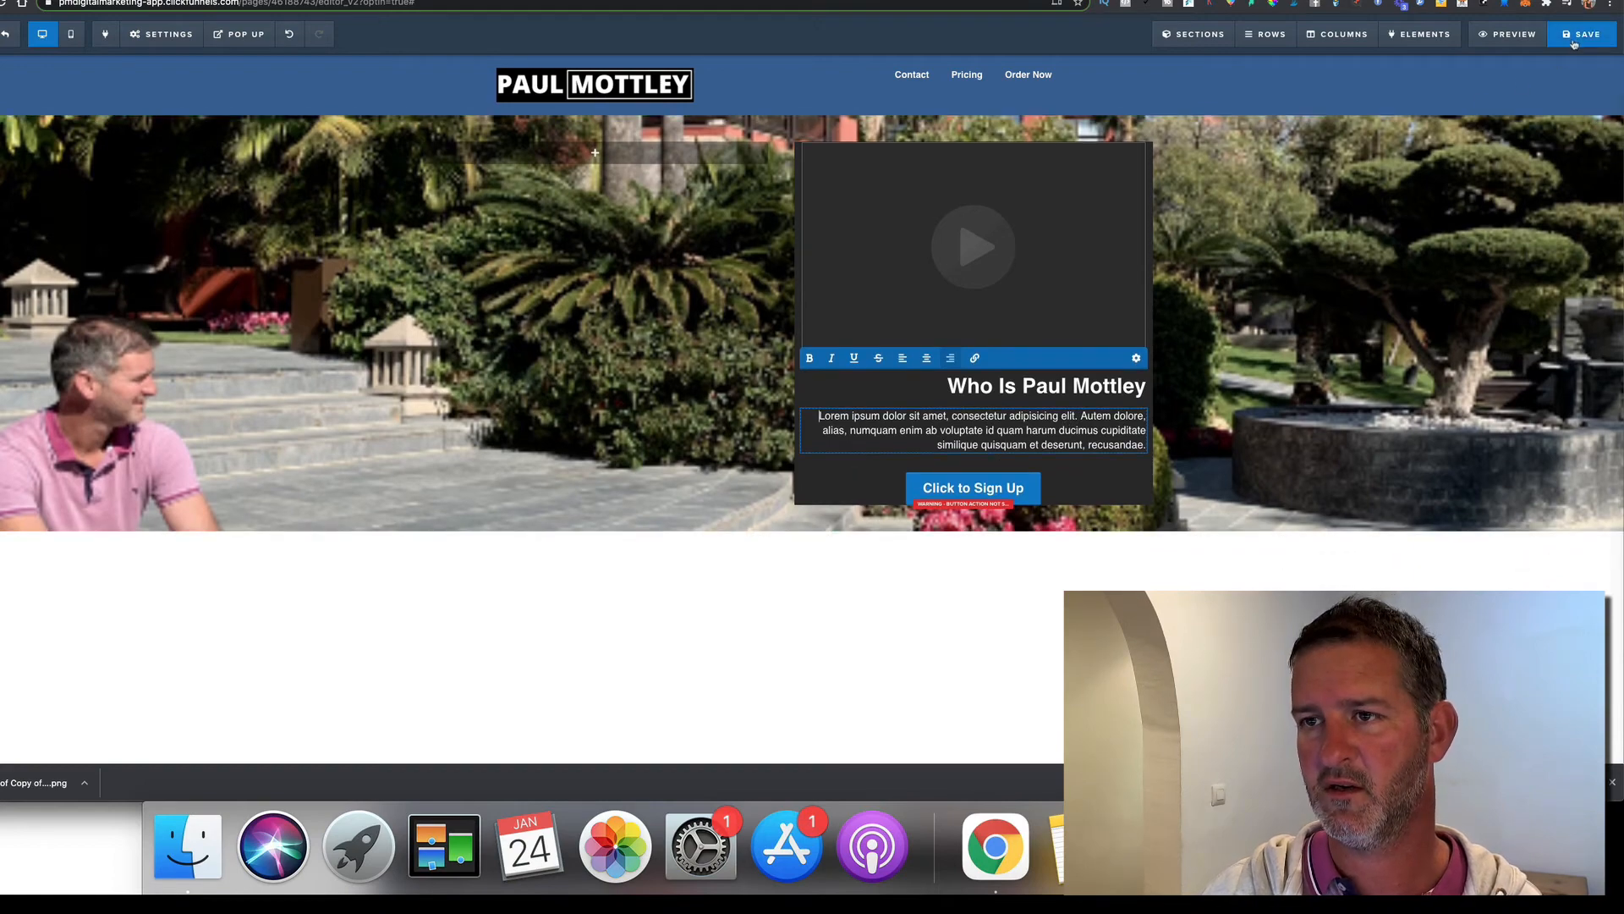
pyautogui.click(1503, 86)
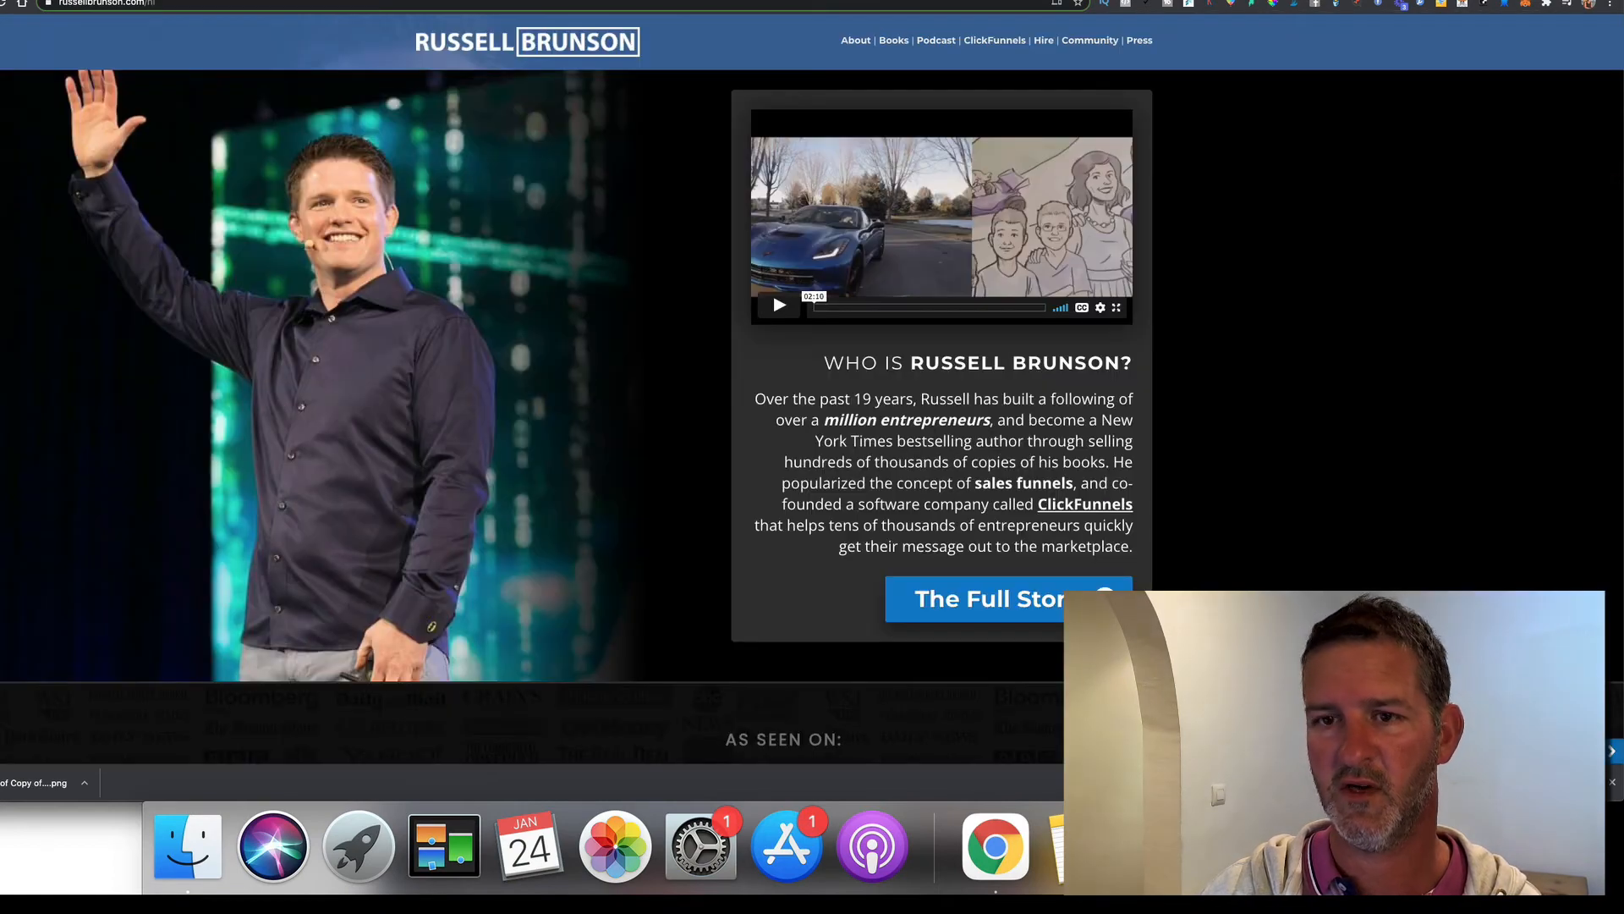
# Add a small top margin above the video in the dark column
pyautogui.click(1405, 3)
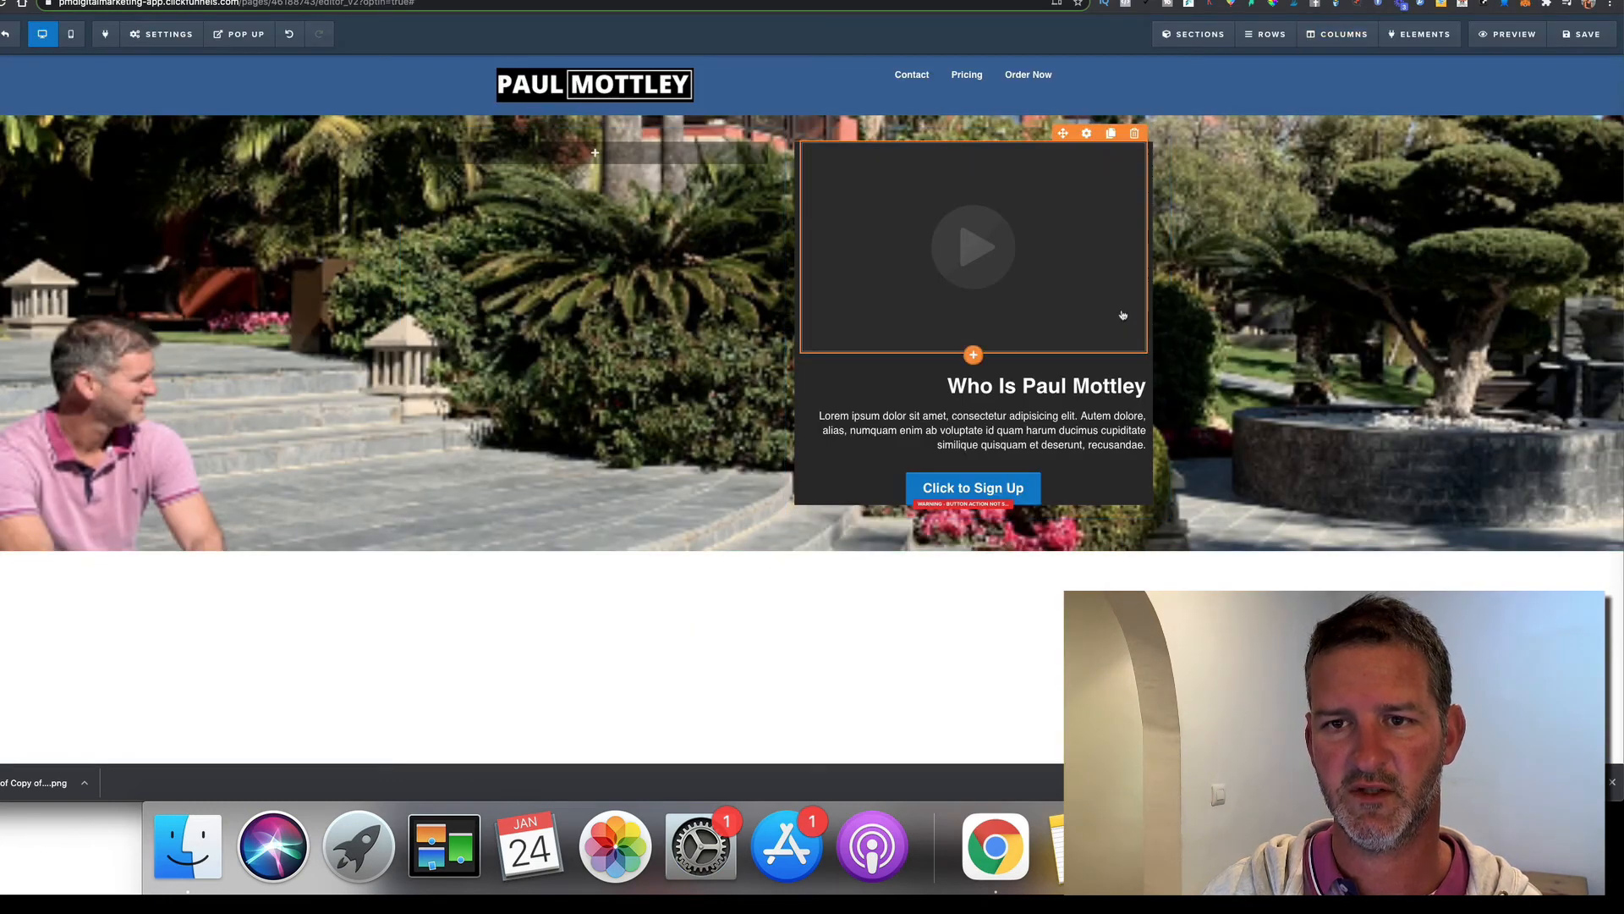
pyautogui.click(1105, 268)
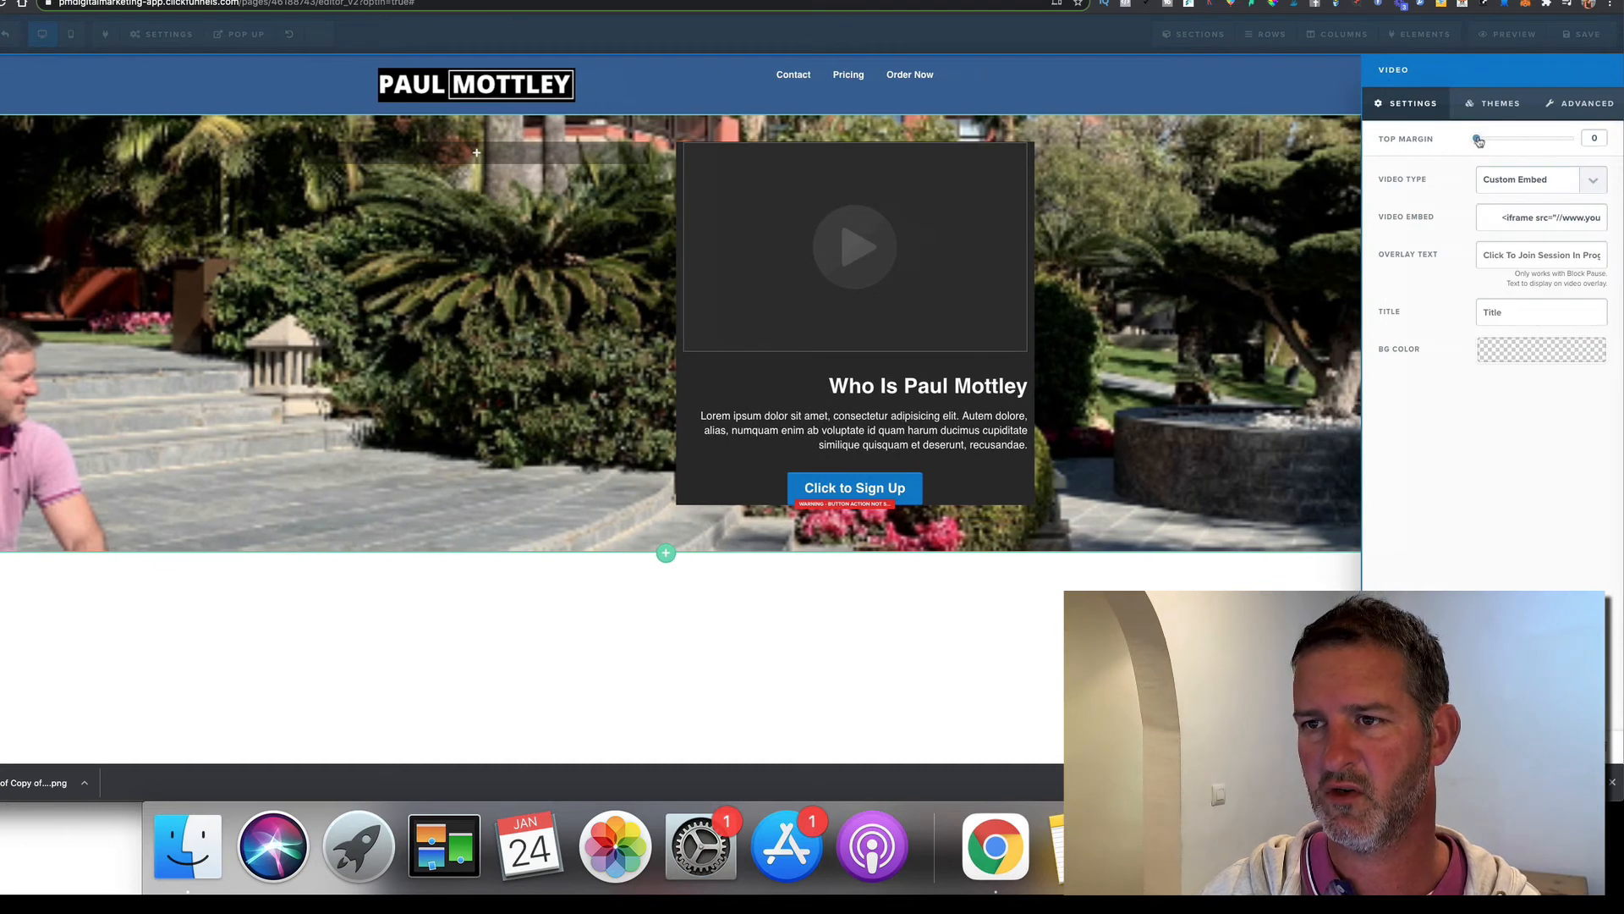
pyautogui.moveTo(1479, 140); pyautogui.dragTo(1478, 142)
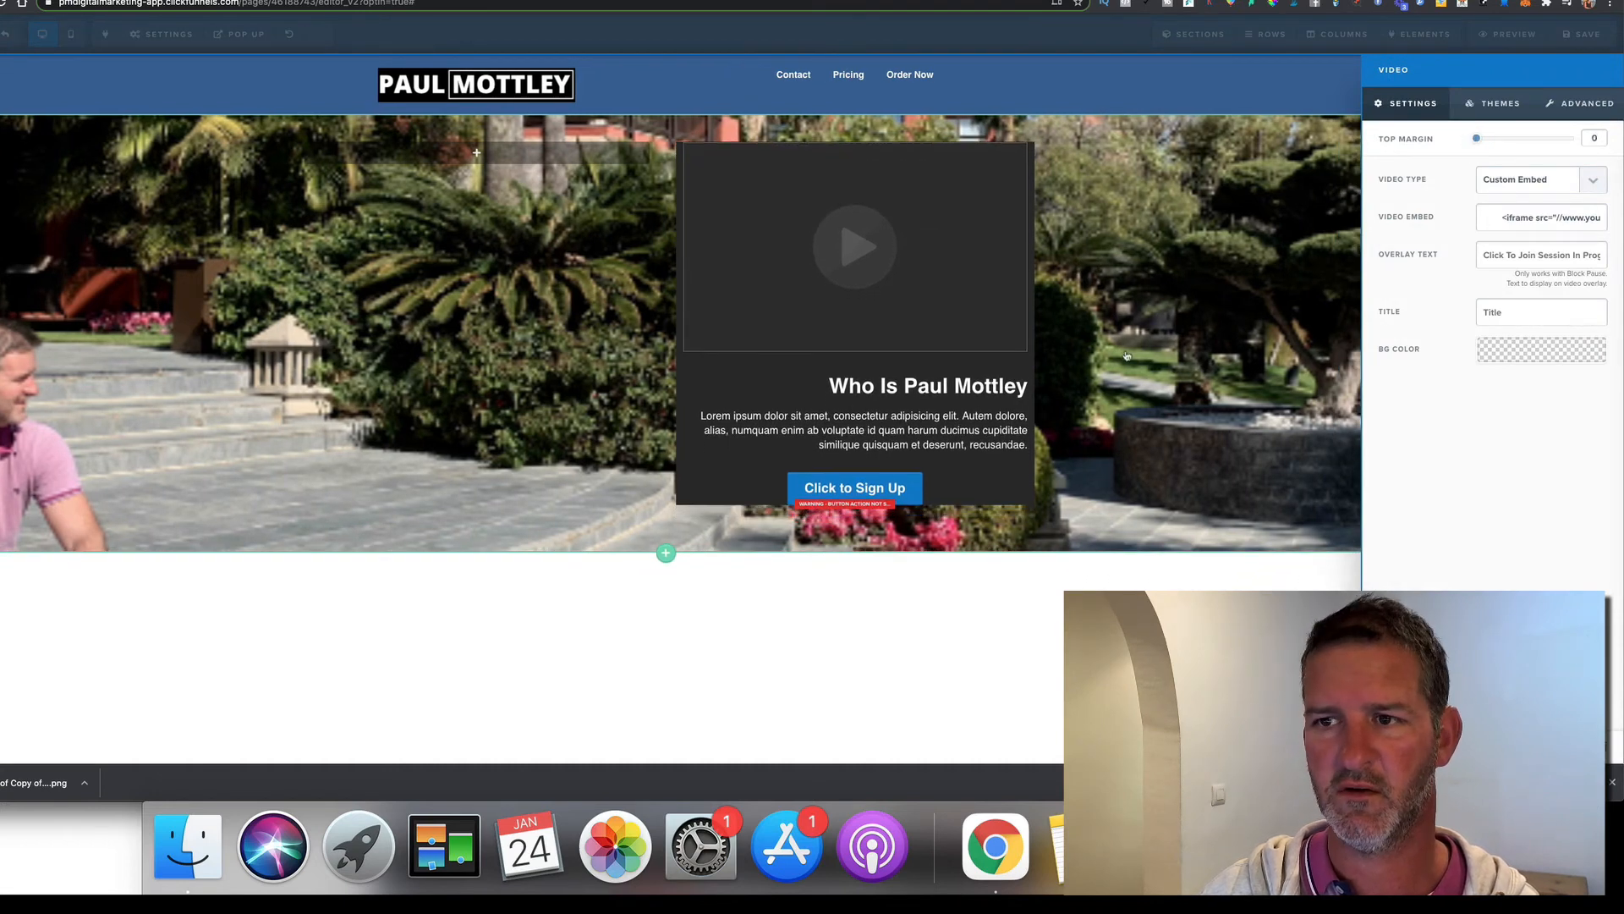
pyautogui.click(1127, 356)
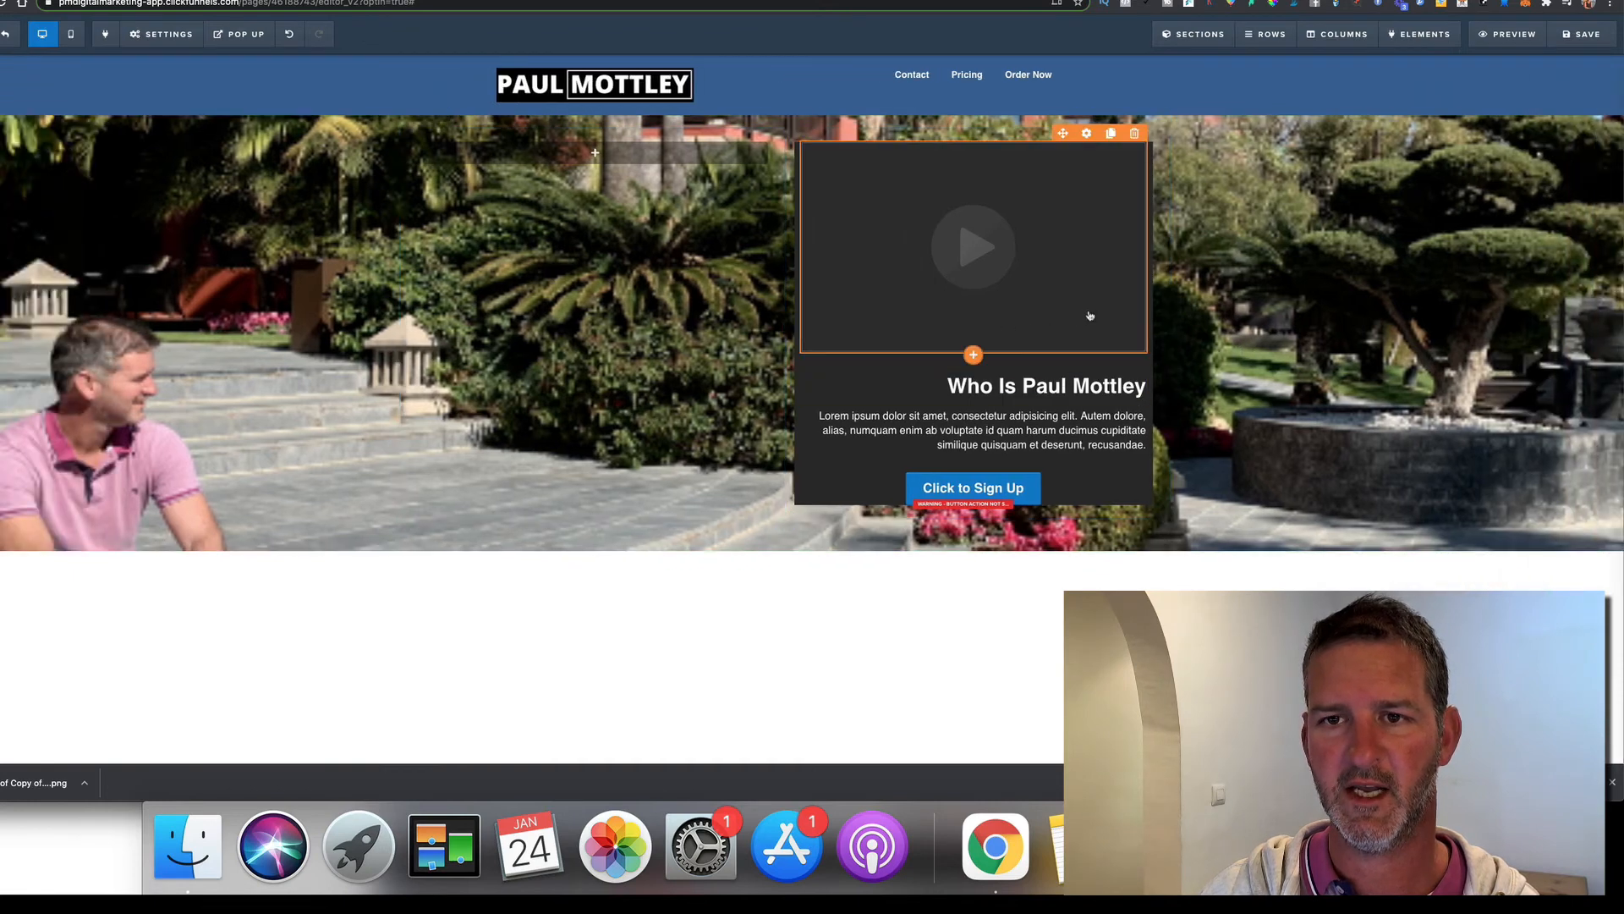
# Give the video the third theme, adding a border and shadow
pyautogui.click(1089, 316)
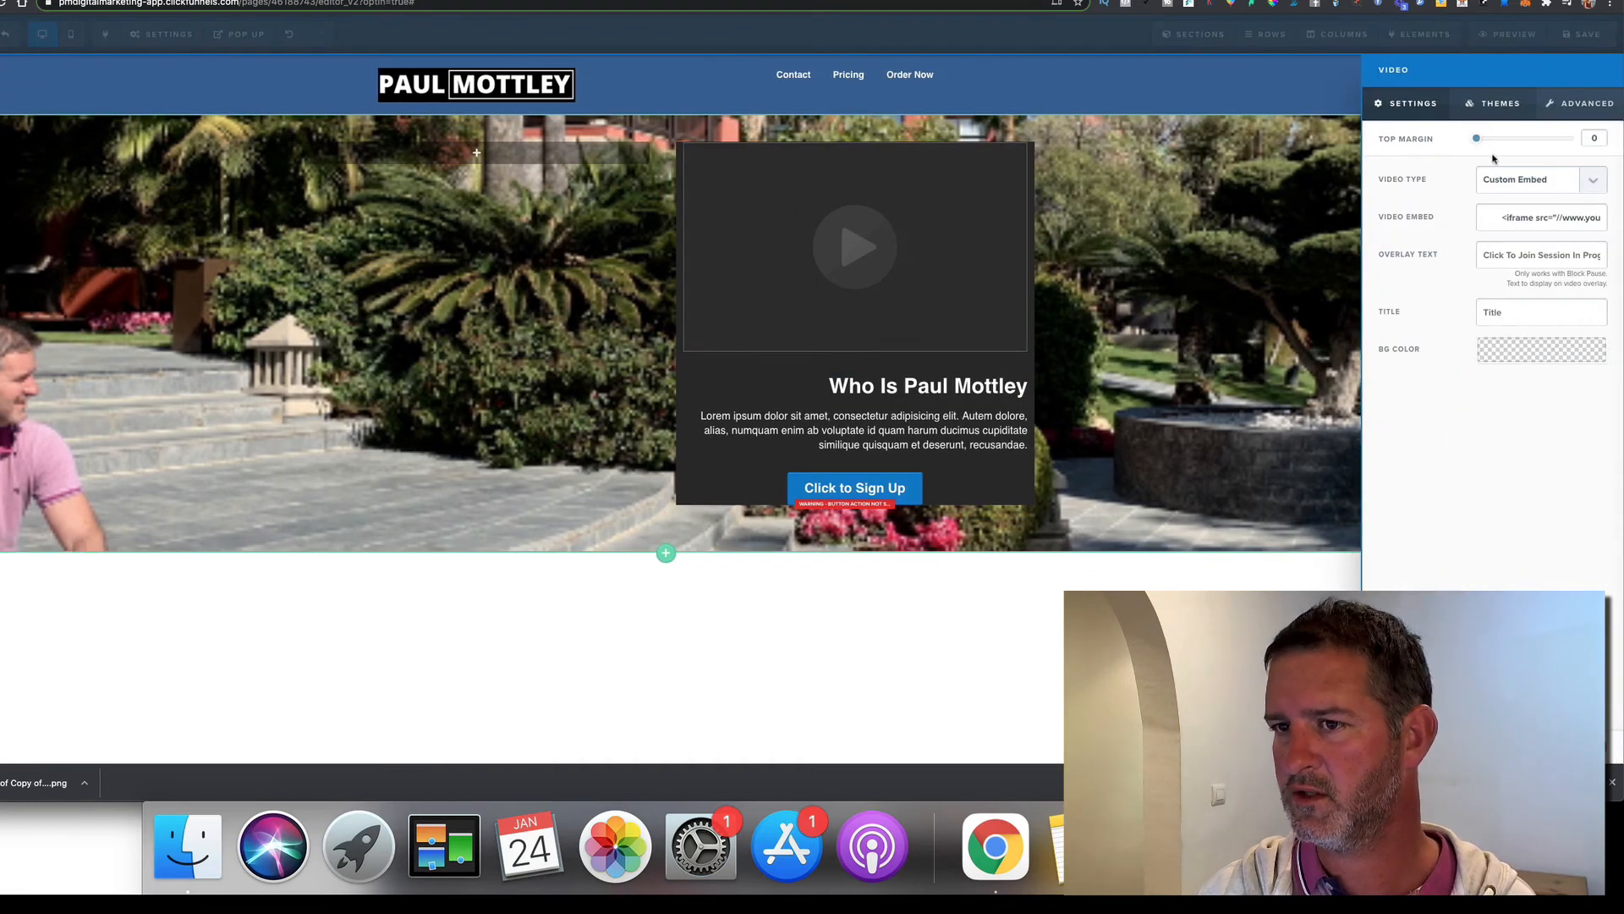
pyautogui.click(1584, 105)
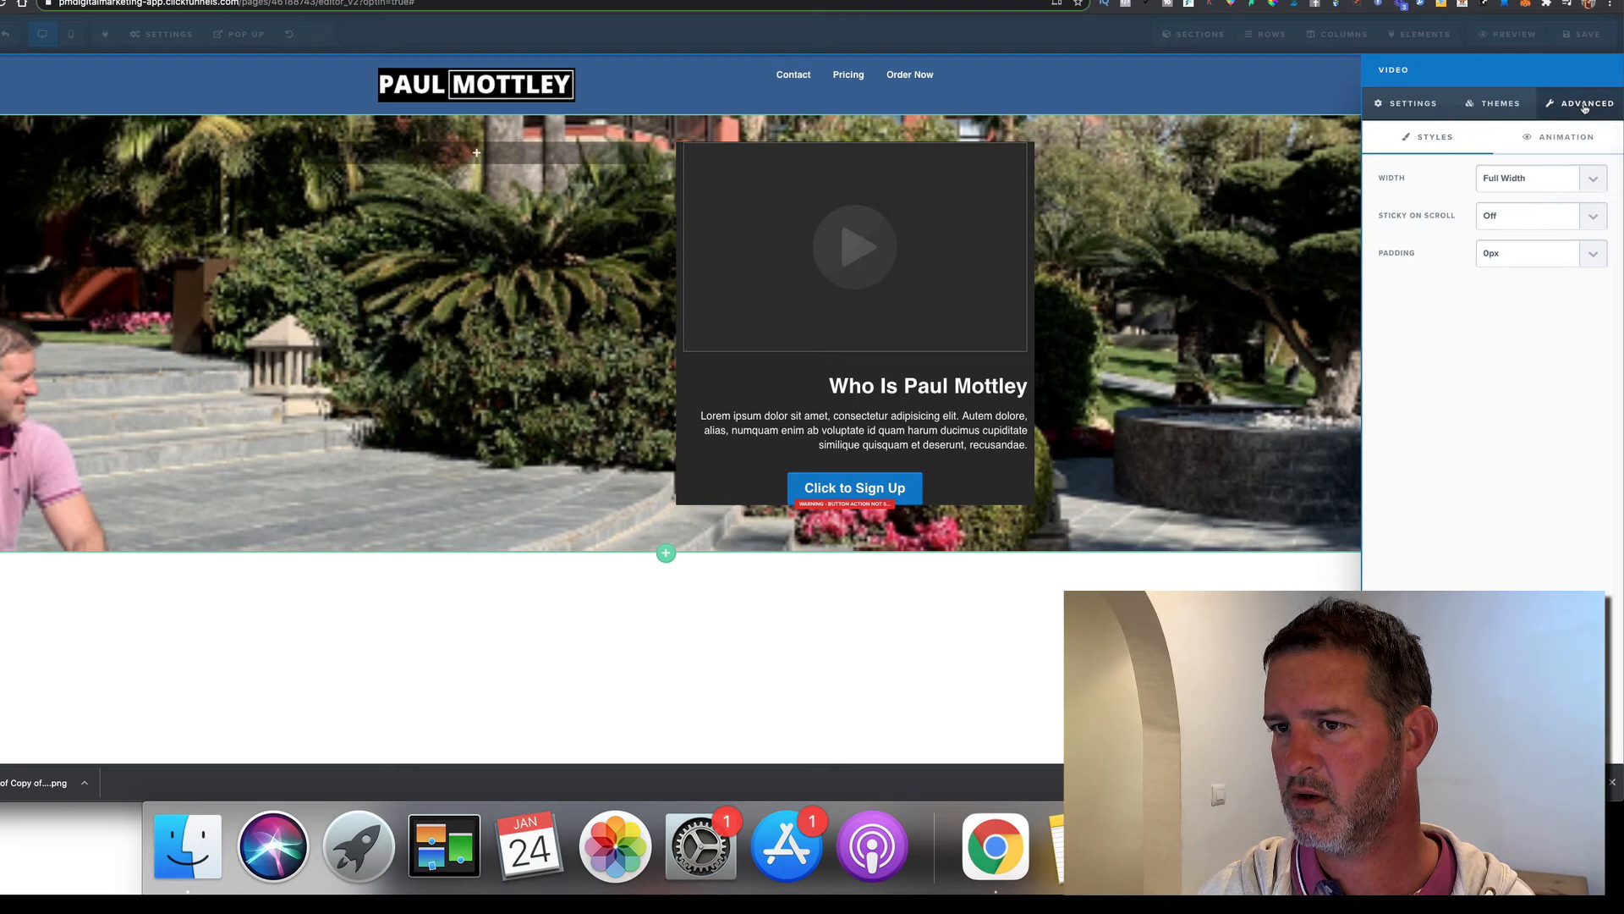
pyautogui.click(1490, 105)
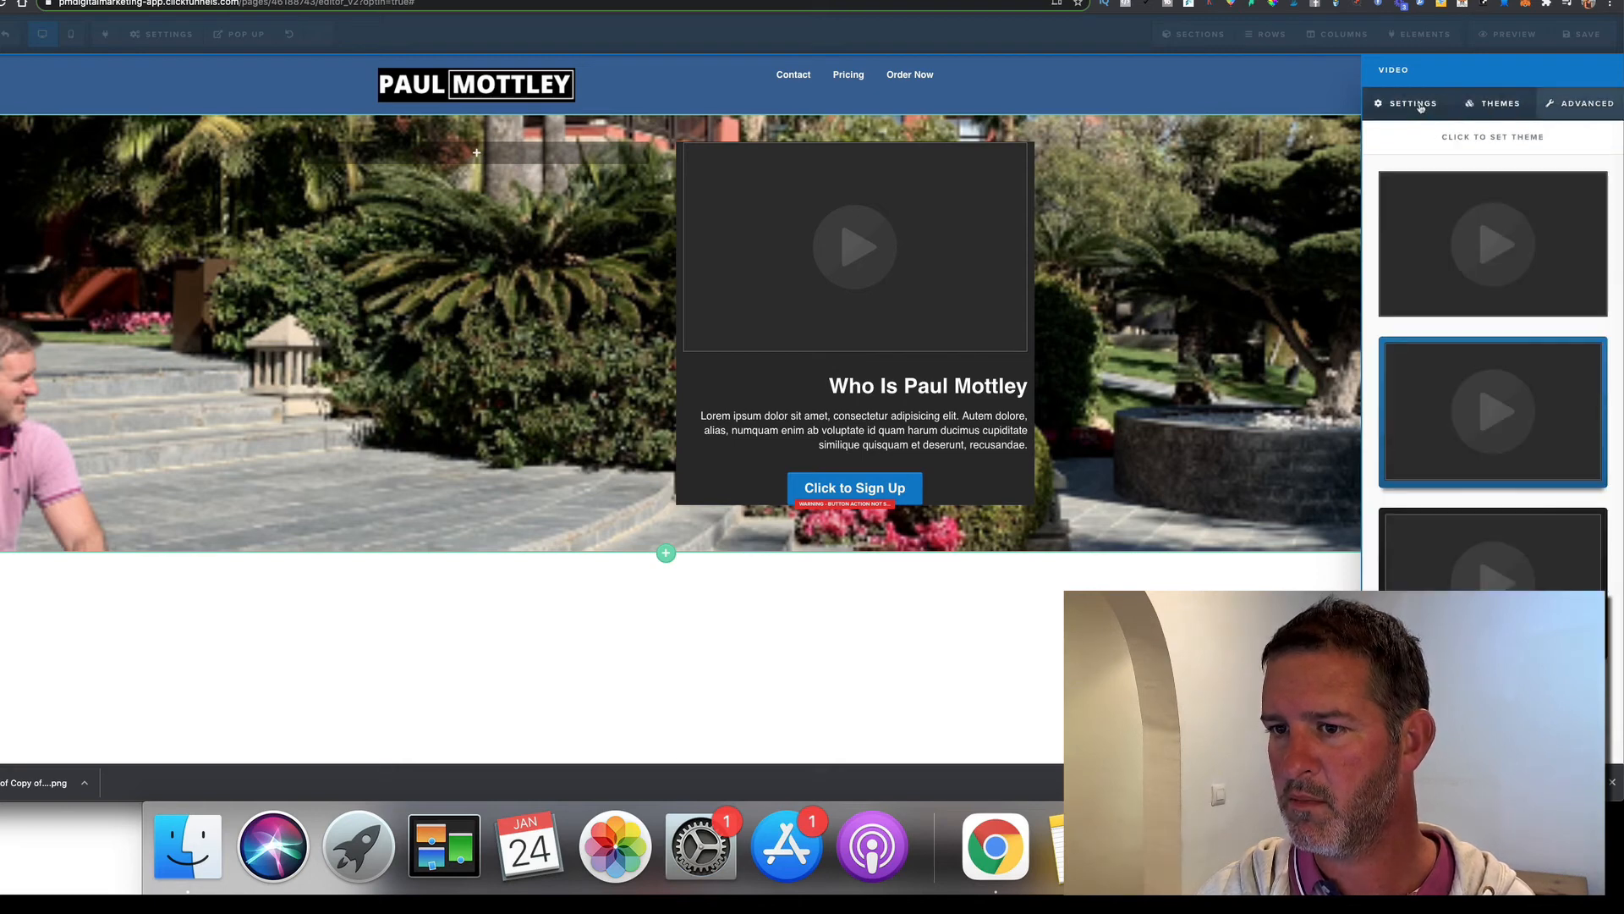
pyautogui.click(1526, 530)
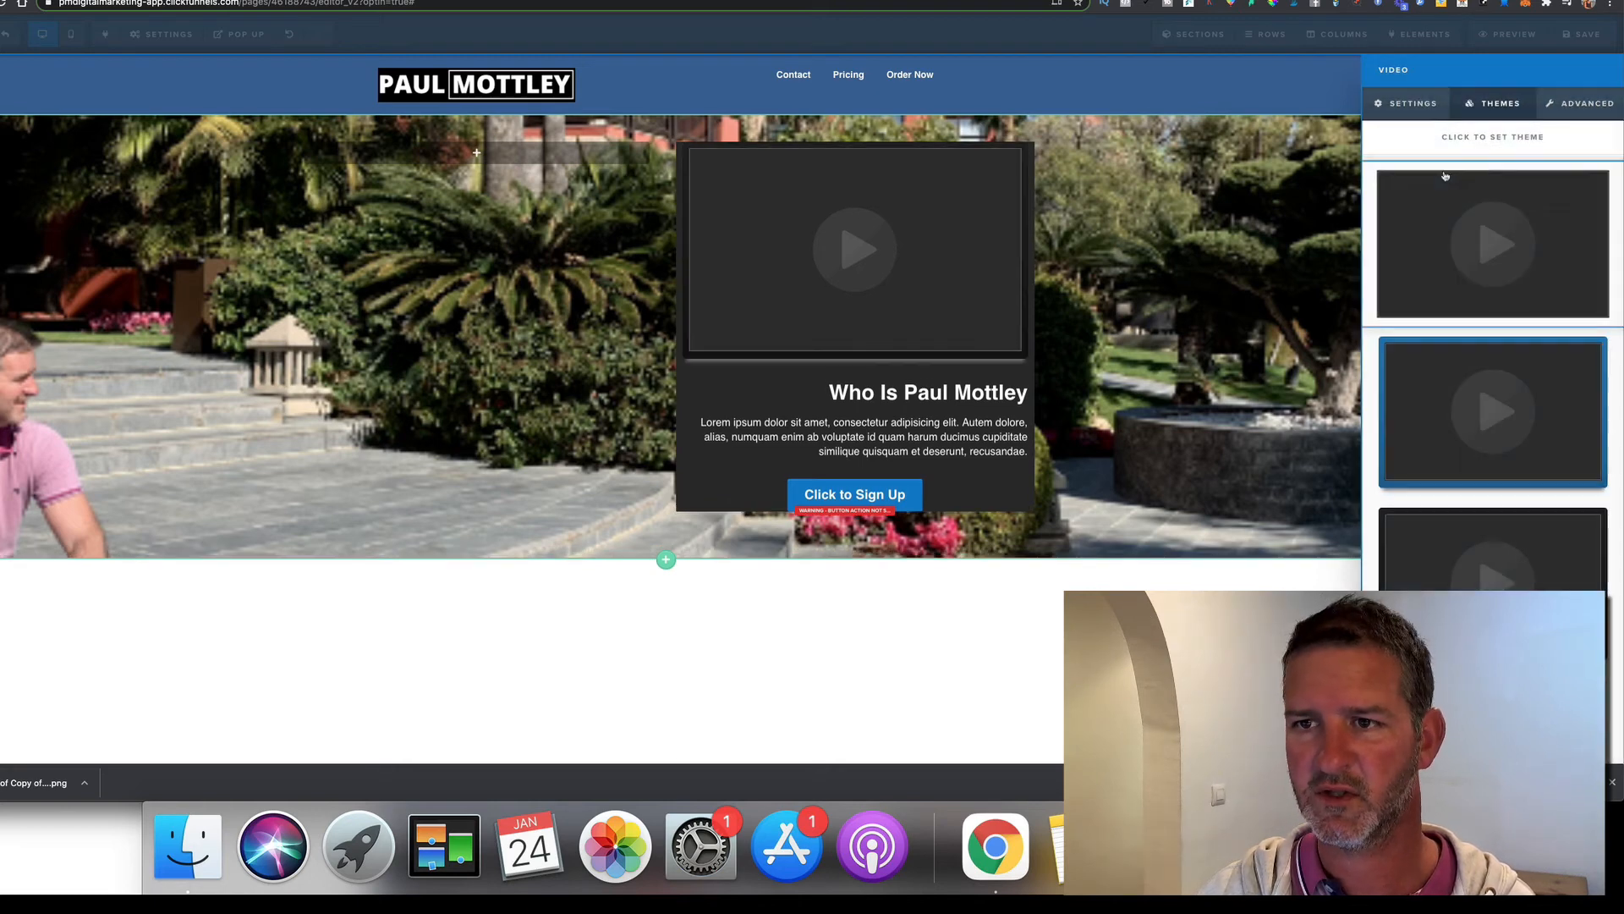
pyautogui.click(1419, 107)
pyautogui.click(1267, 367)
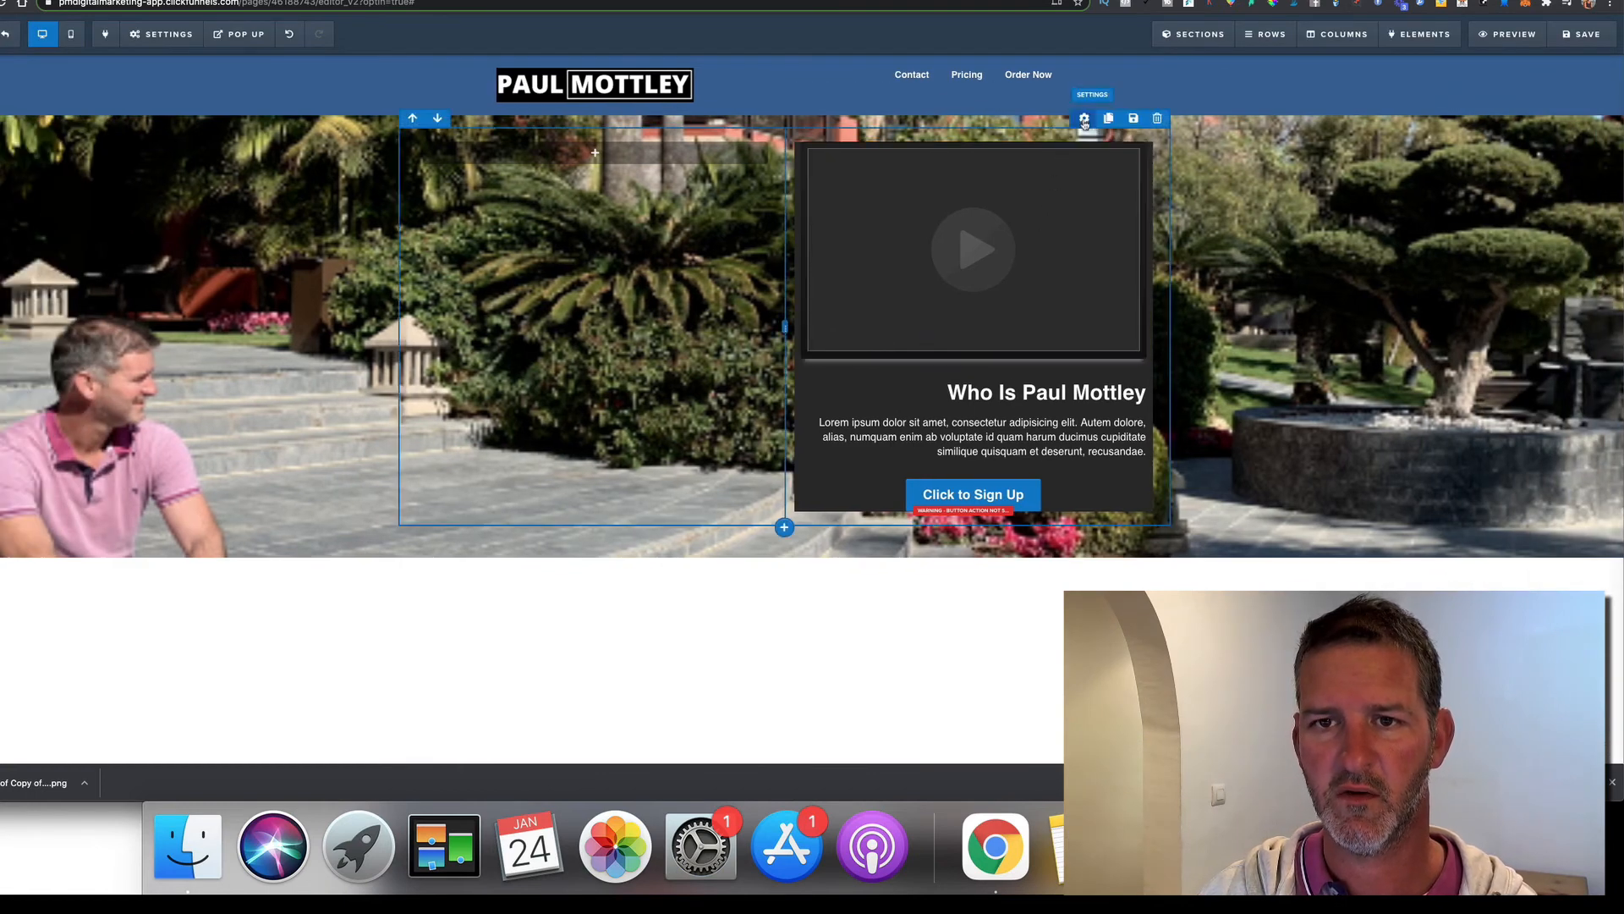
# Set the two-column hero row's Padding Top to 5 and Top Margin to 15
pyautogui.click(1084, 119)
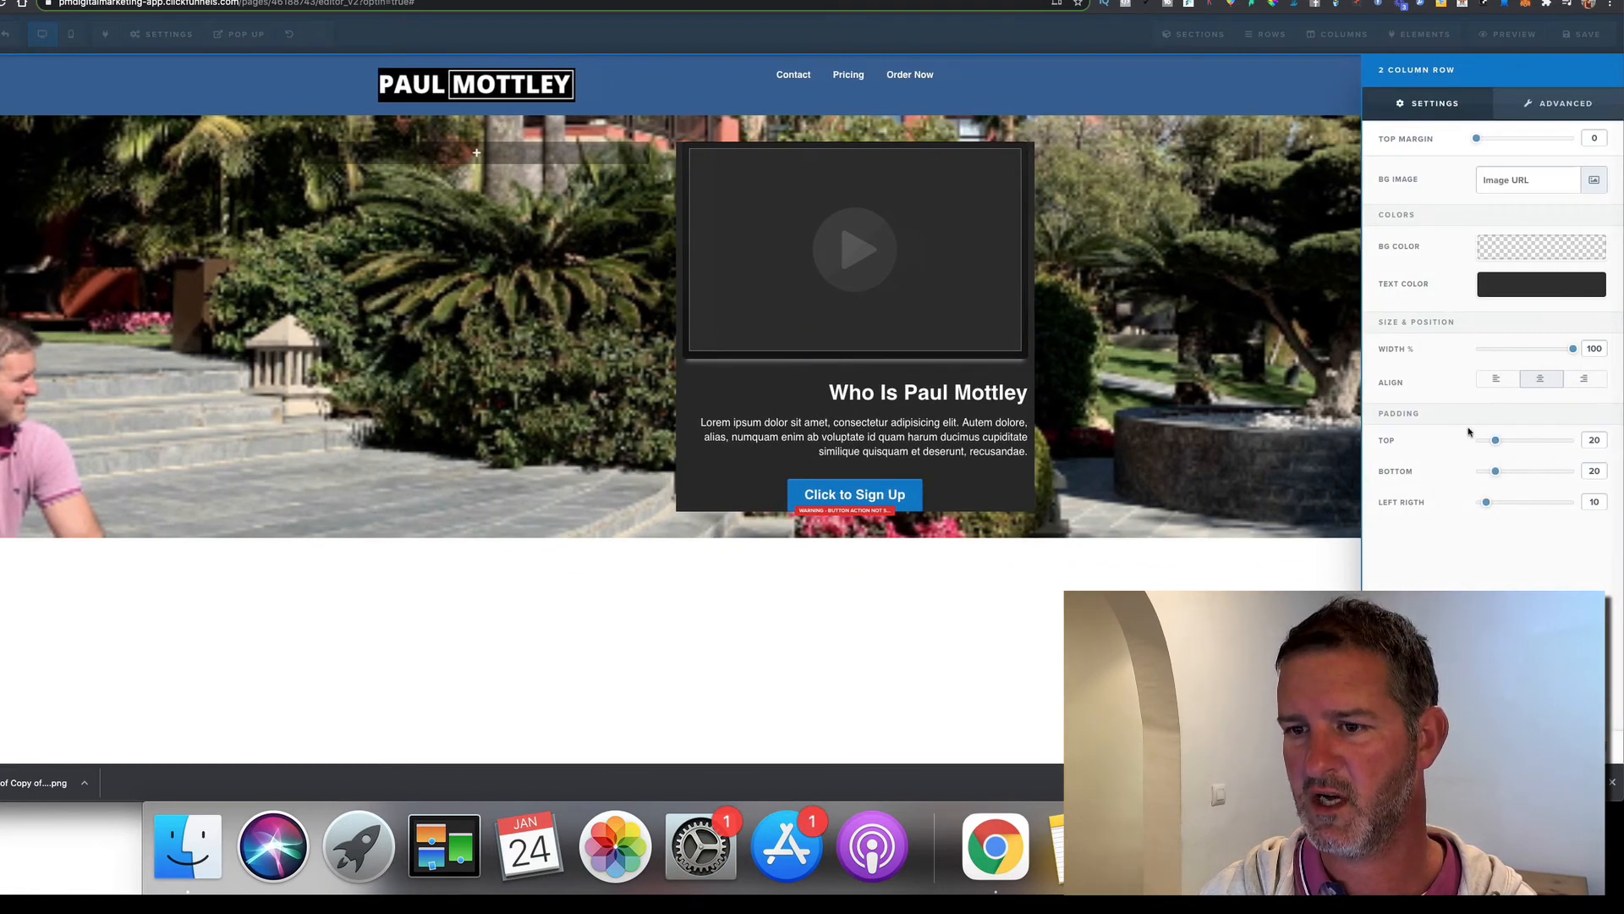
pyautogui.moveTo(1495, 442)
pyautogui.mouseDown()
pyautogui.moveTo(1510, 441)
pyautogui.moveTo(1480, 442)
pyautogui.mouseUp()
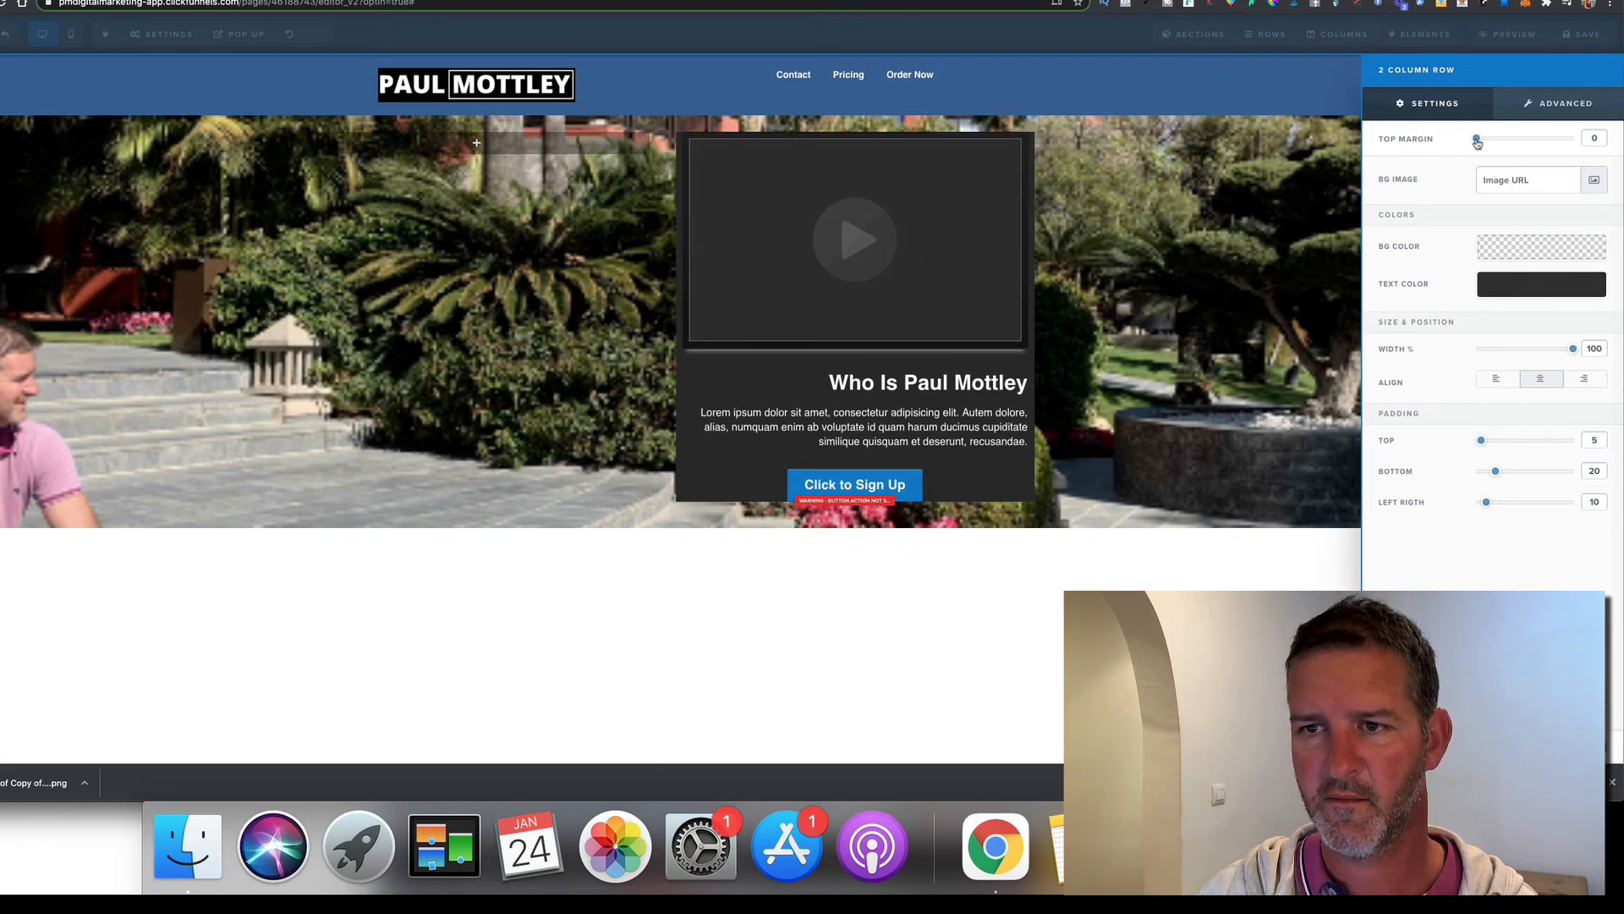
pyautogui.moveTo(1477, 139)
pyautogui.mouseDown()
pyautogui.moveTo(1500, 143)
pyautogui.moveTo(1450, 146)
pyautogui.mouseUp()
pyautogui.click(1313, 298)
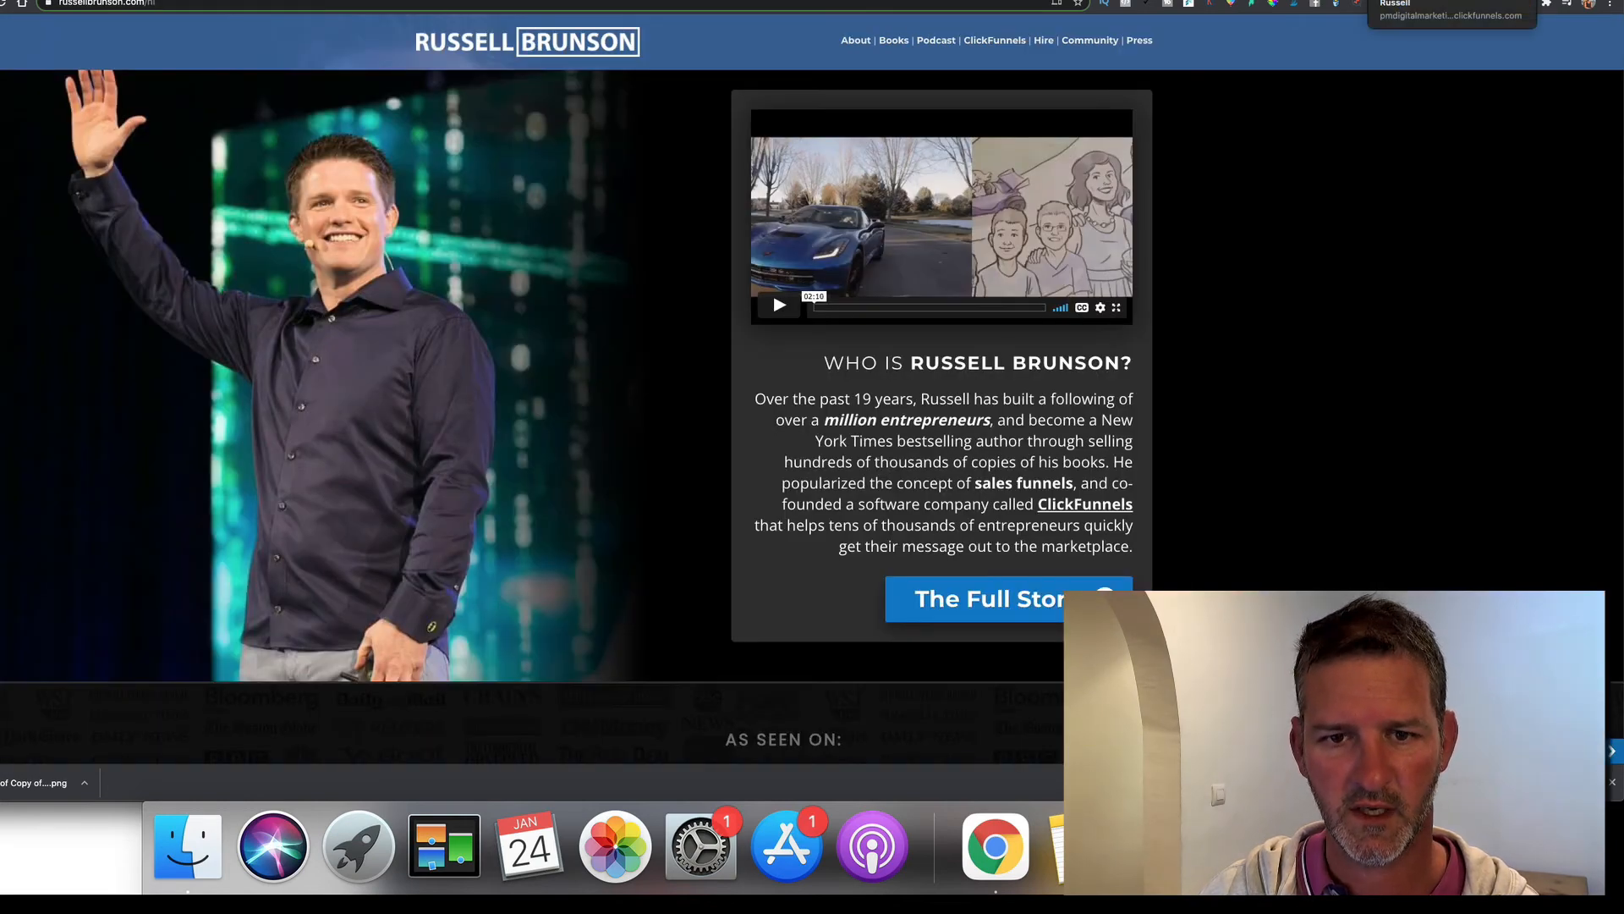
# Raise the second column's Padding Top to 35 and compare with the reference site
pyautogui.click(1421, 0)
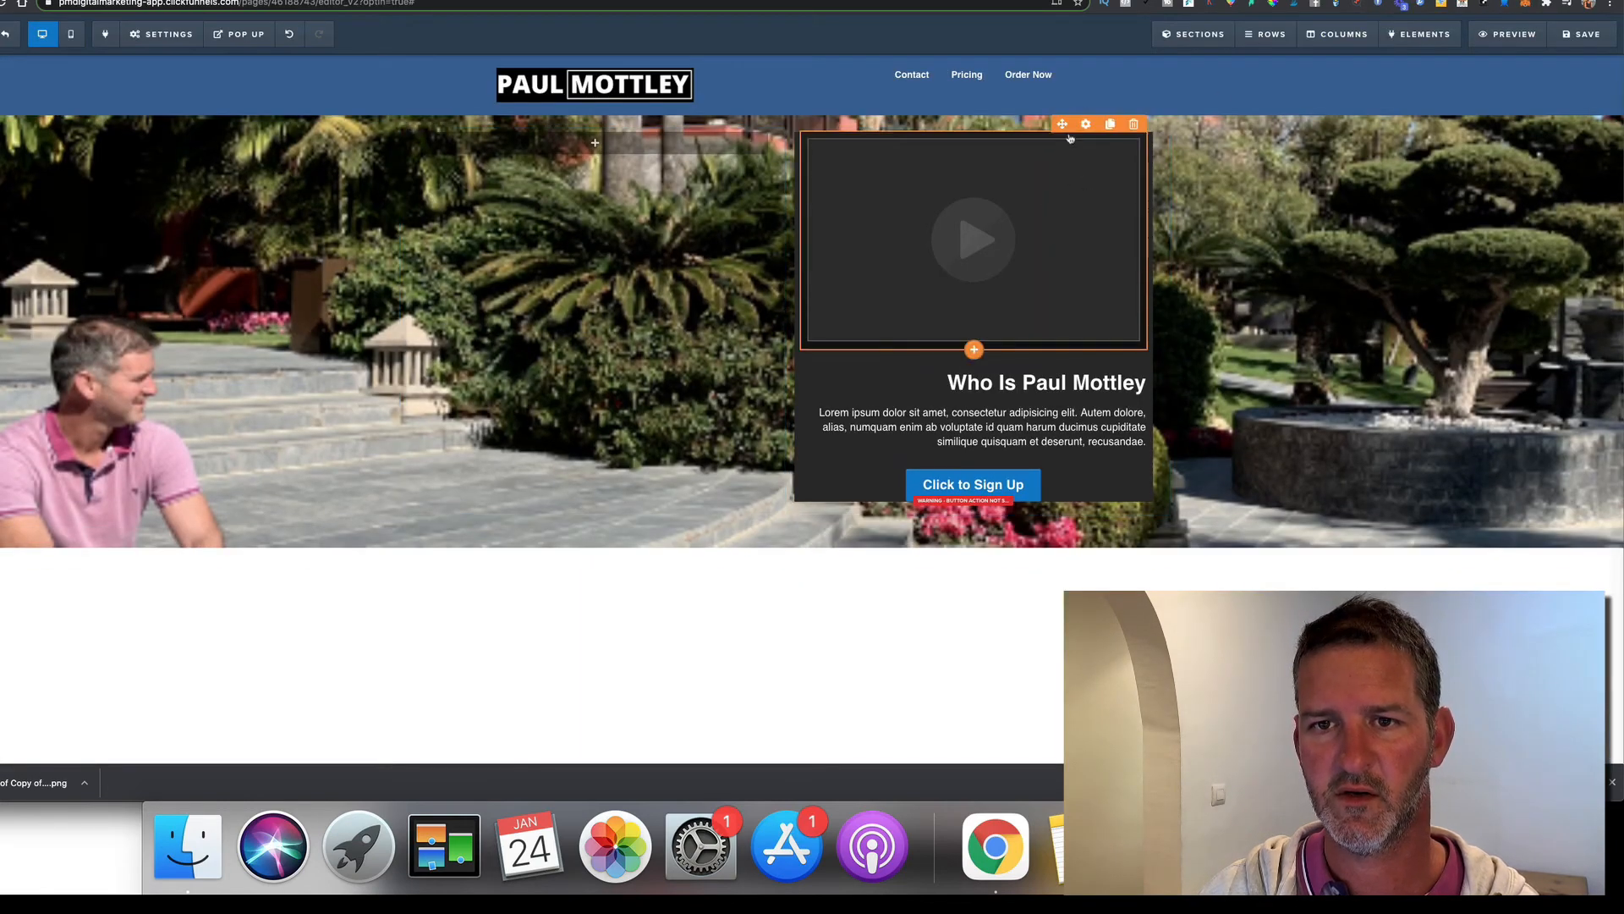
pyautogui.click(1087, 124)
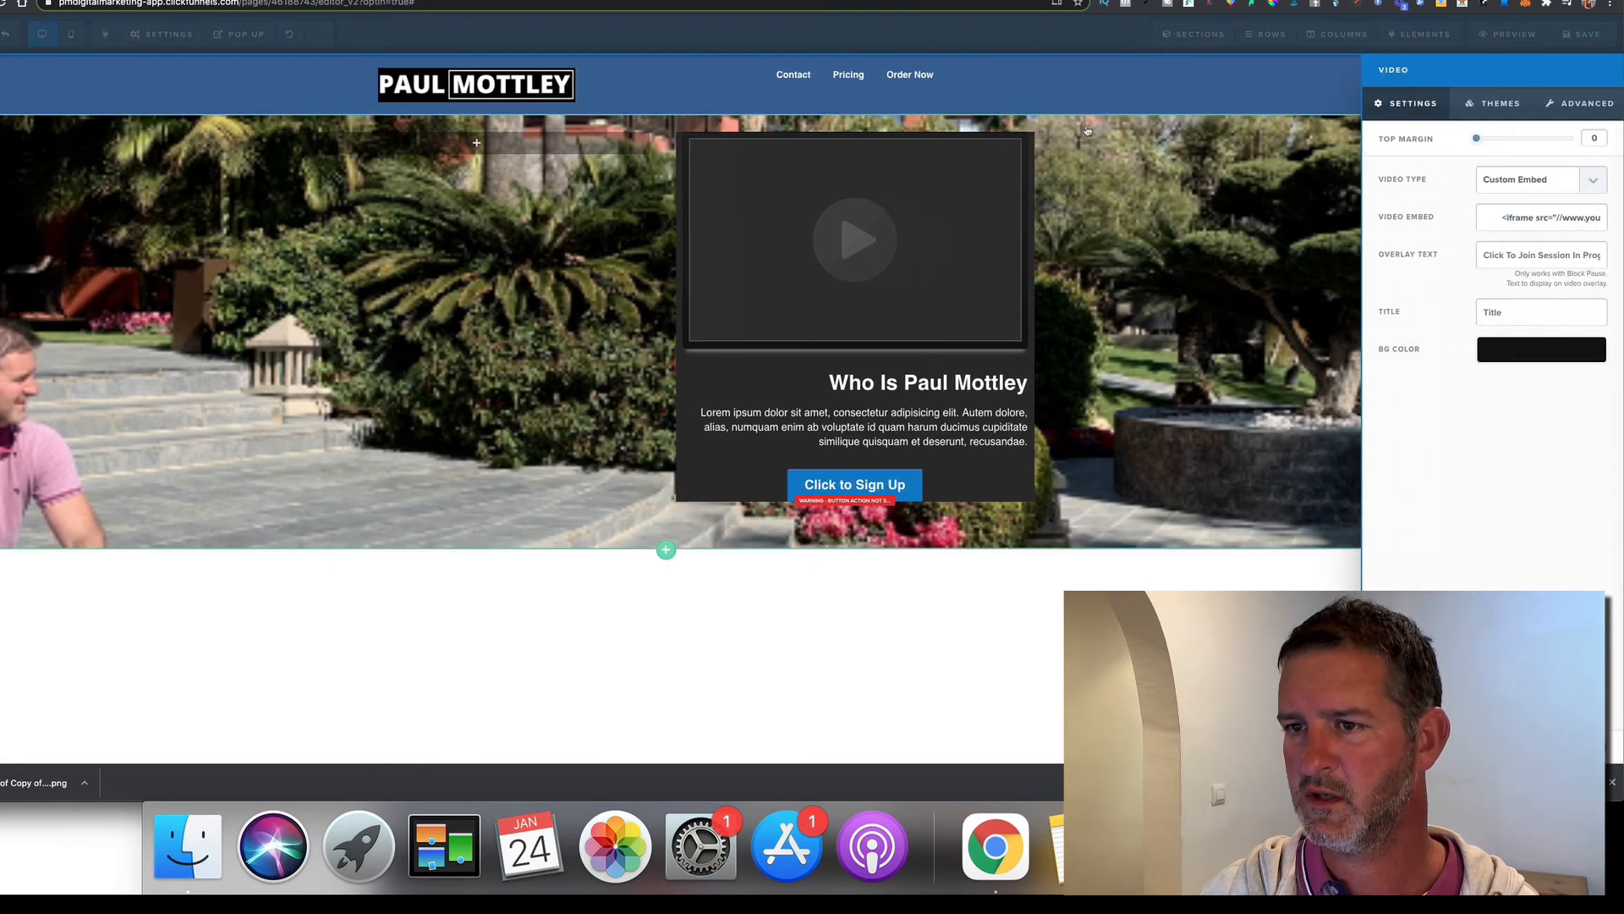
pyautogui.click(1355, 316)
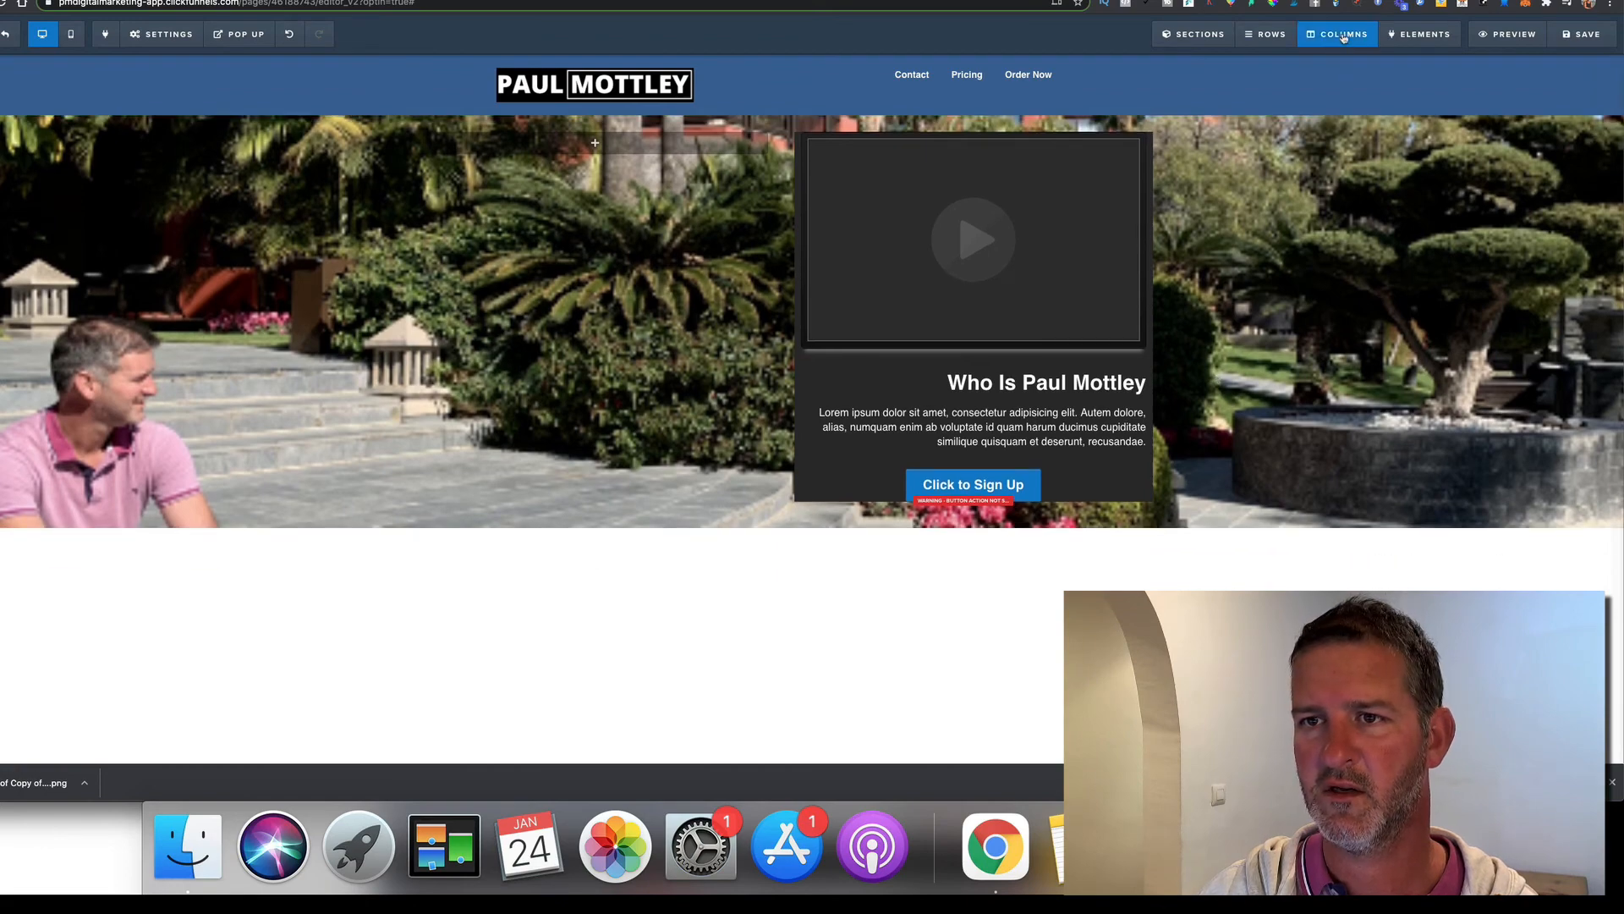
pyautogui.click(1344, 34)
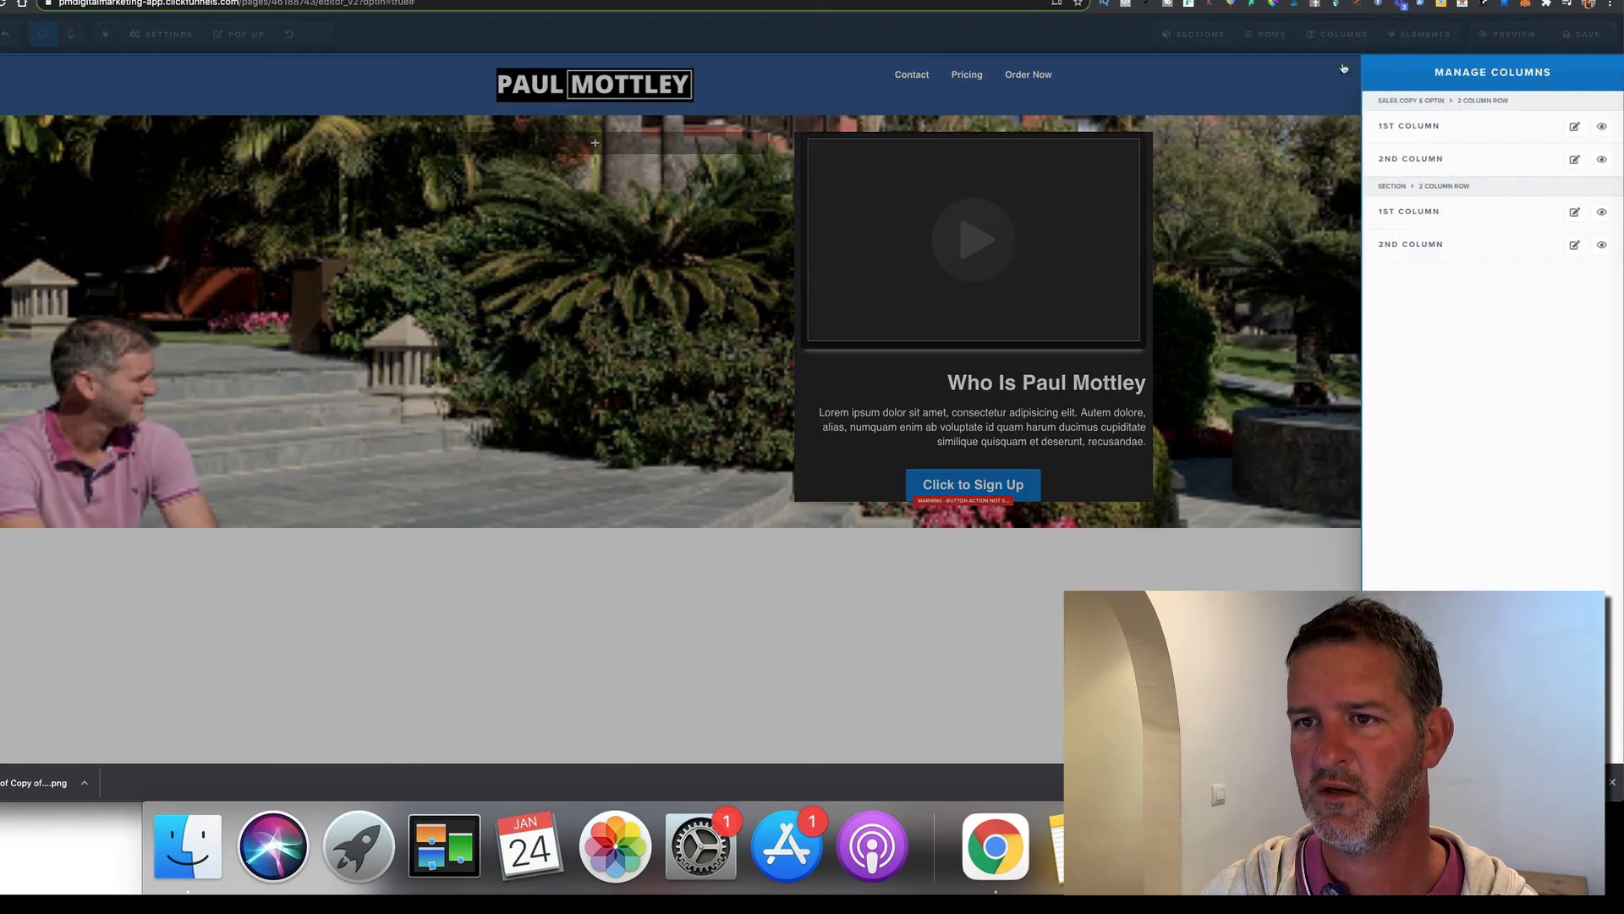
pyautogui.click(1574, 246)
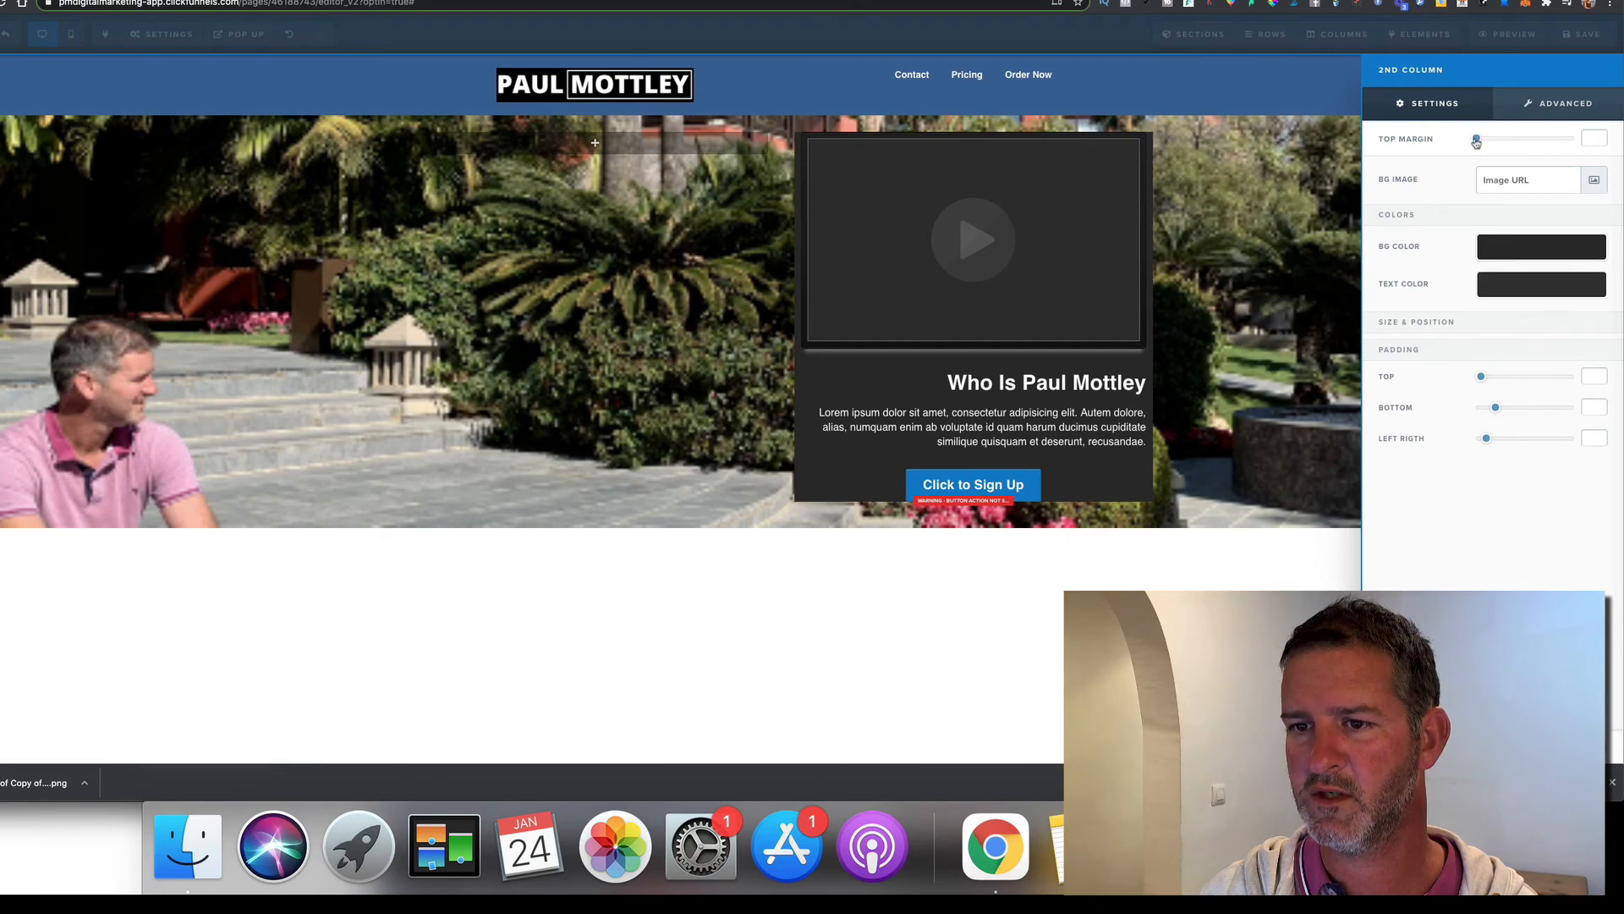
pyautogui.moveTo(1480, 376); pyautogui.dragTo(1513, 382)
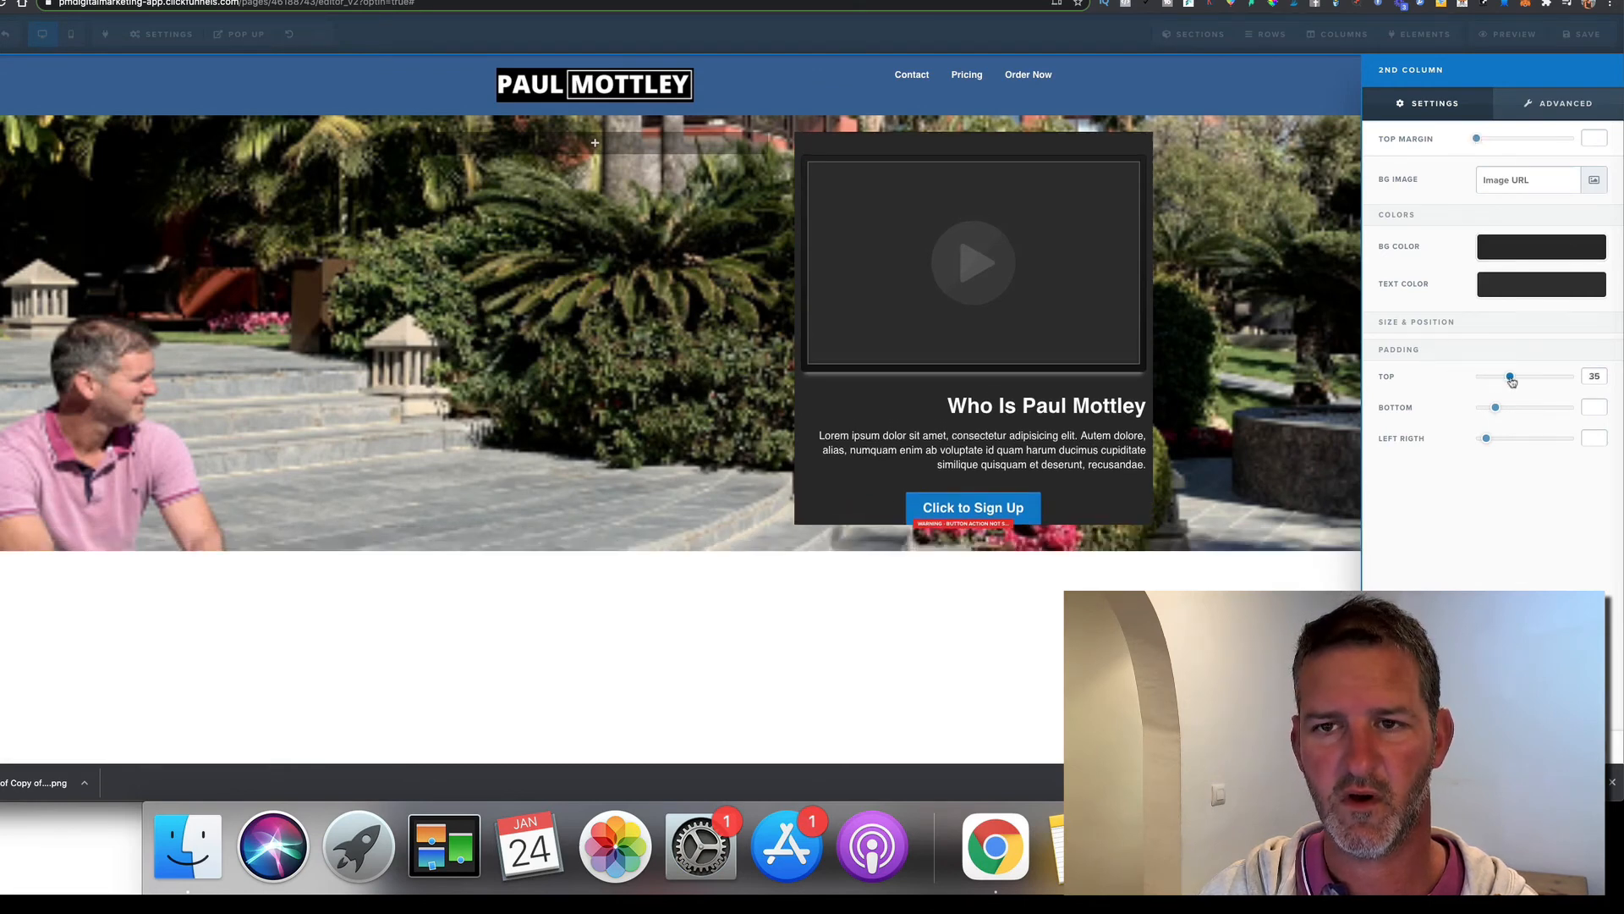
pyautogui.click(1264, 364)
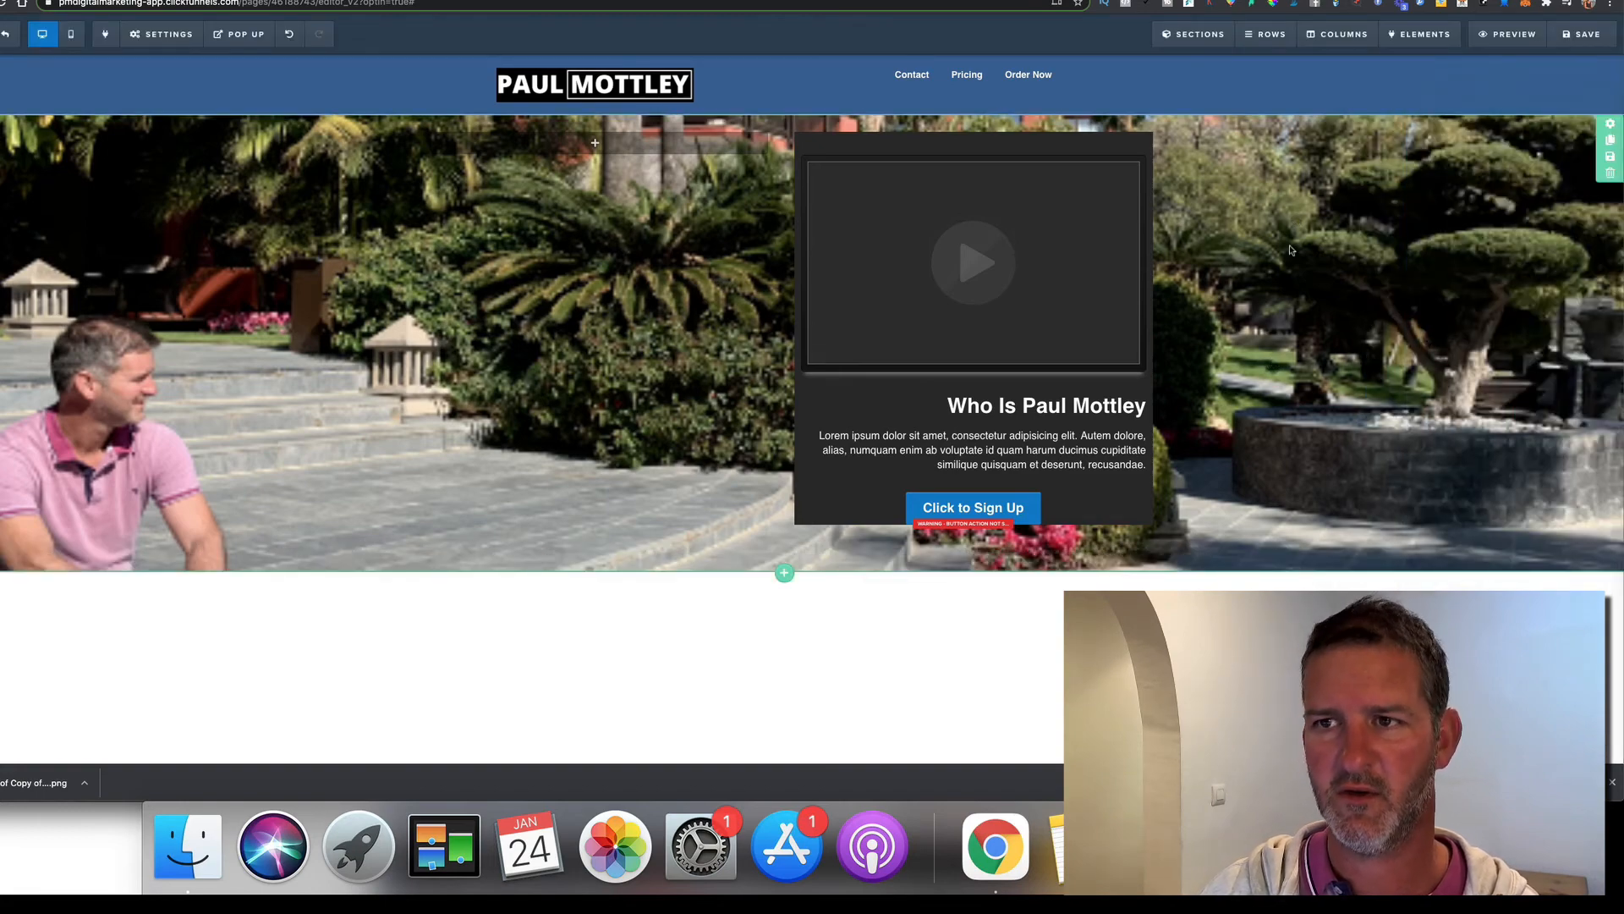
pyautogui.hotkey('ctrl', 'Tab')
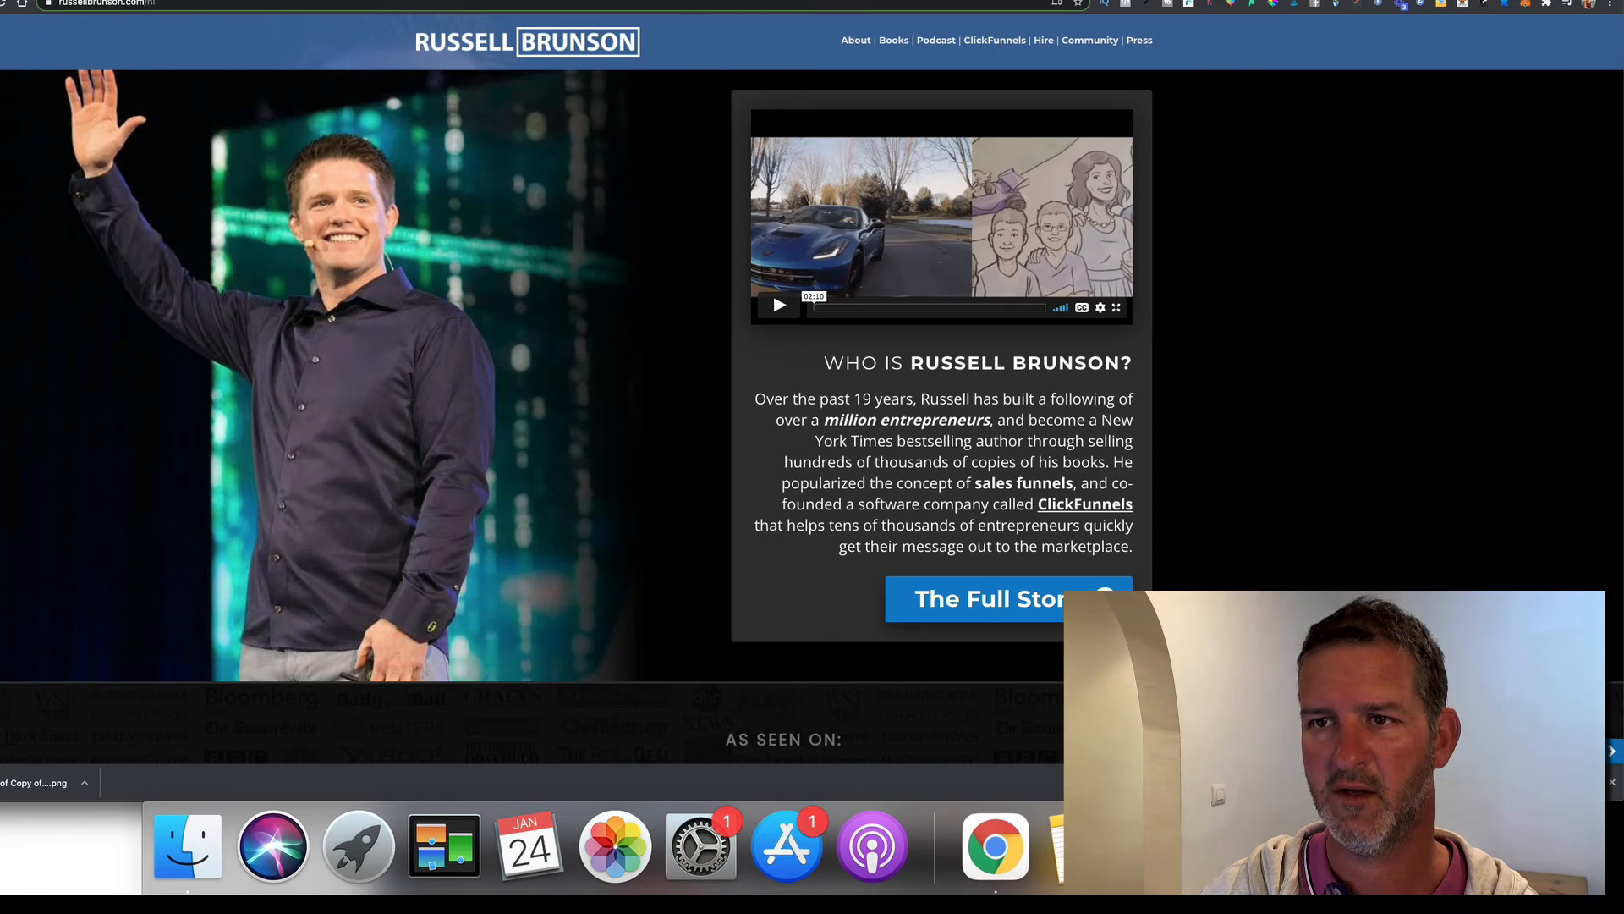
pyautogui.hotkey('ctrl', 'shift', 'Tab')
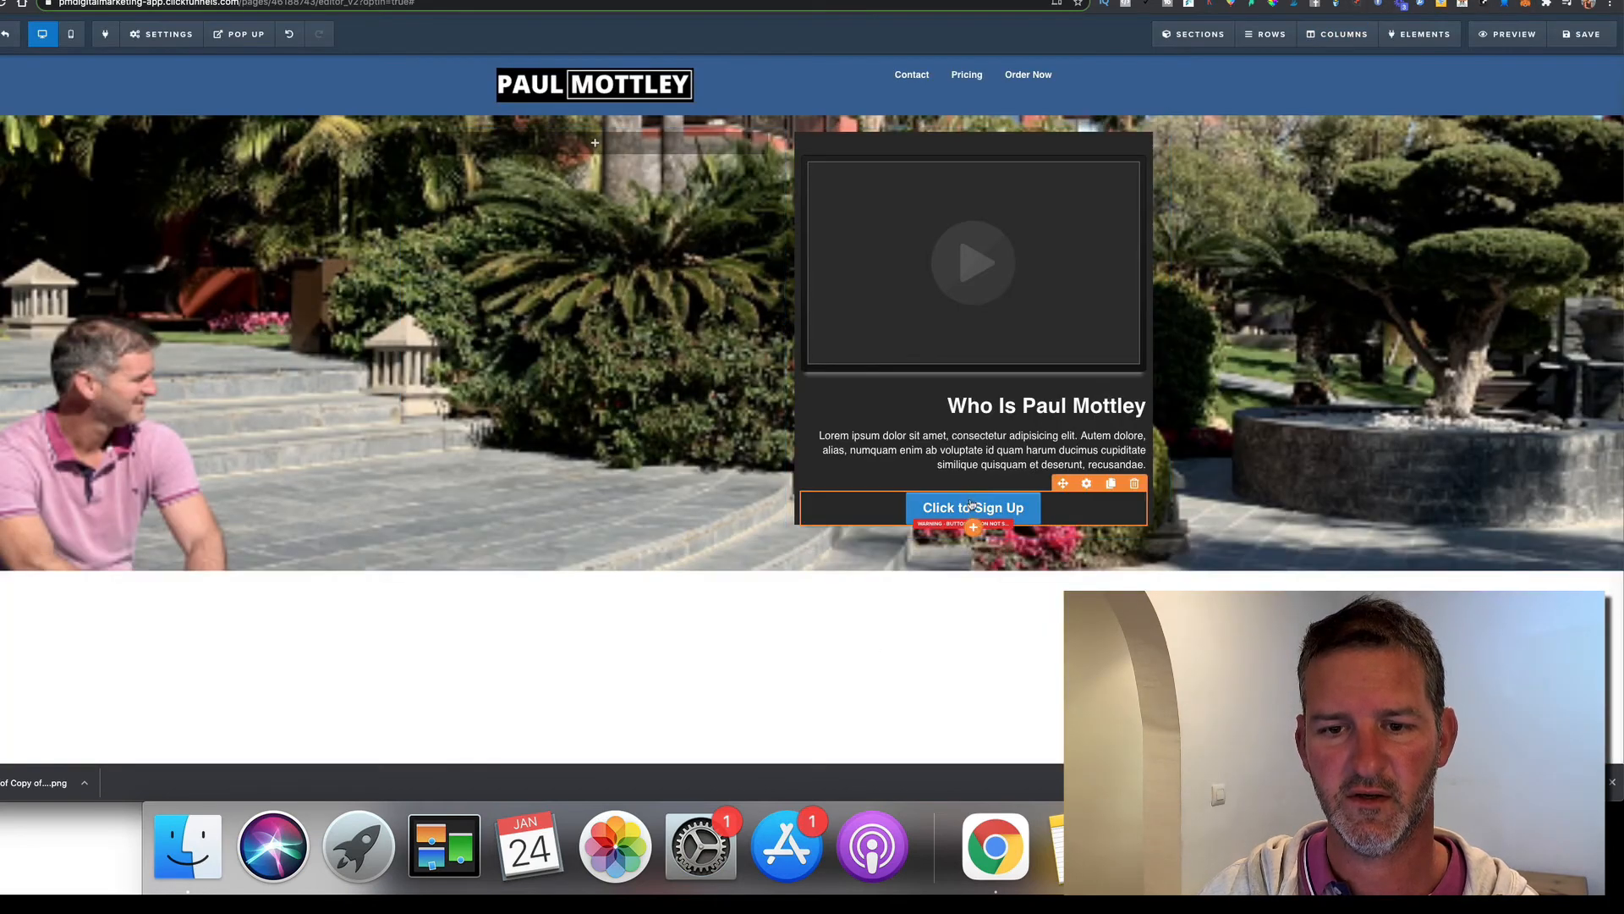
# Change the button text to 'THE FULL STORY', fixing the typo
pyautogui.click(971, 505)
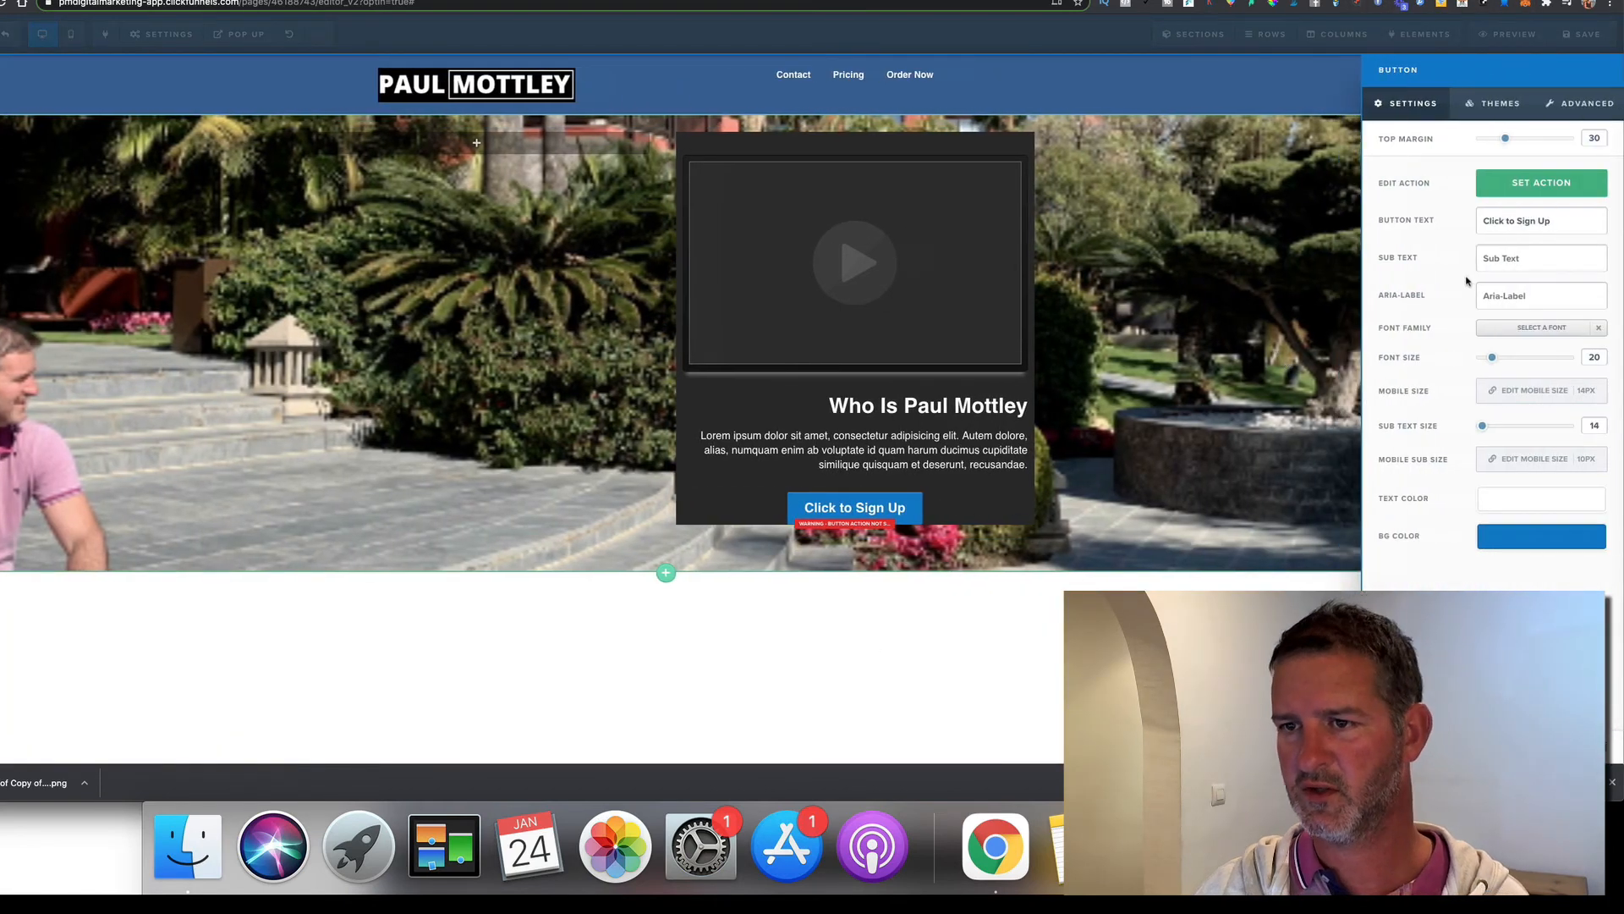
pyautogui.tripleClick(1572, 221)
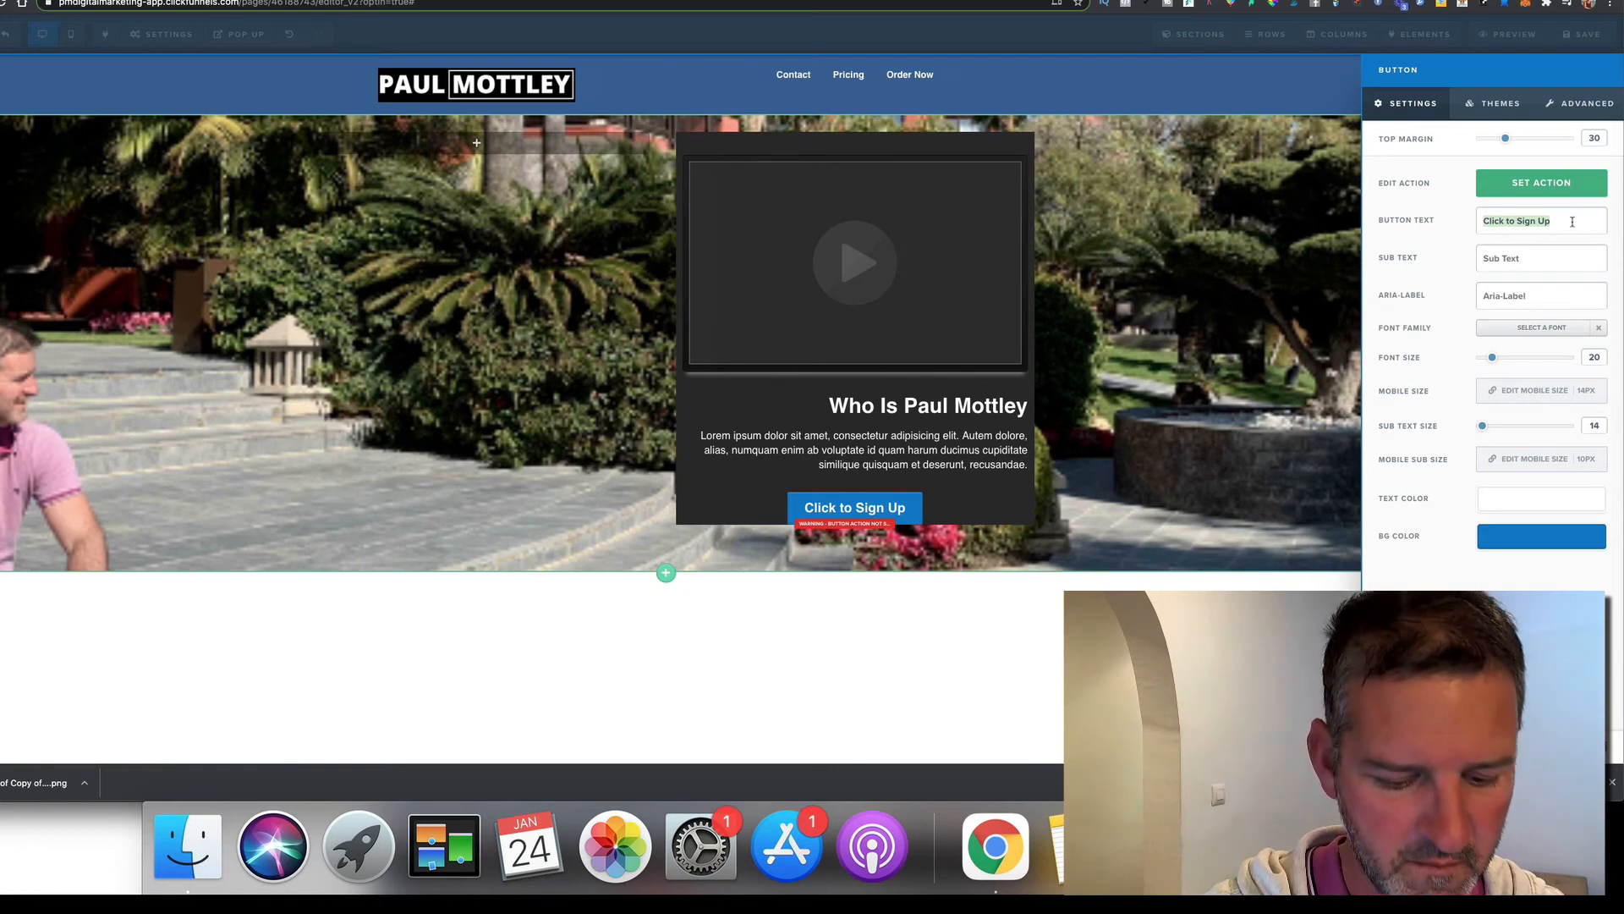
pyautogui.write('THE FULL SOTRY')
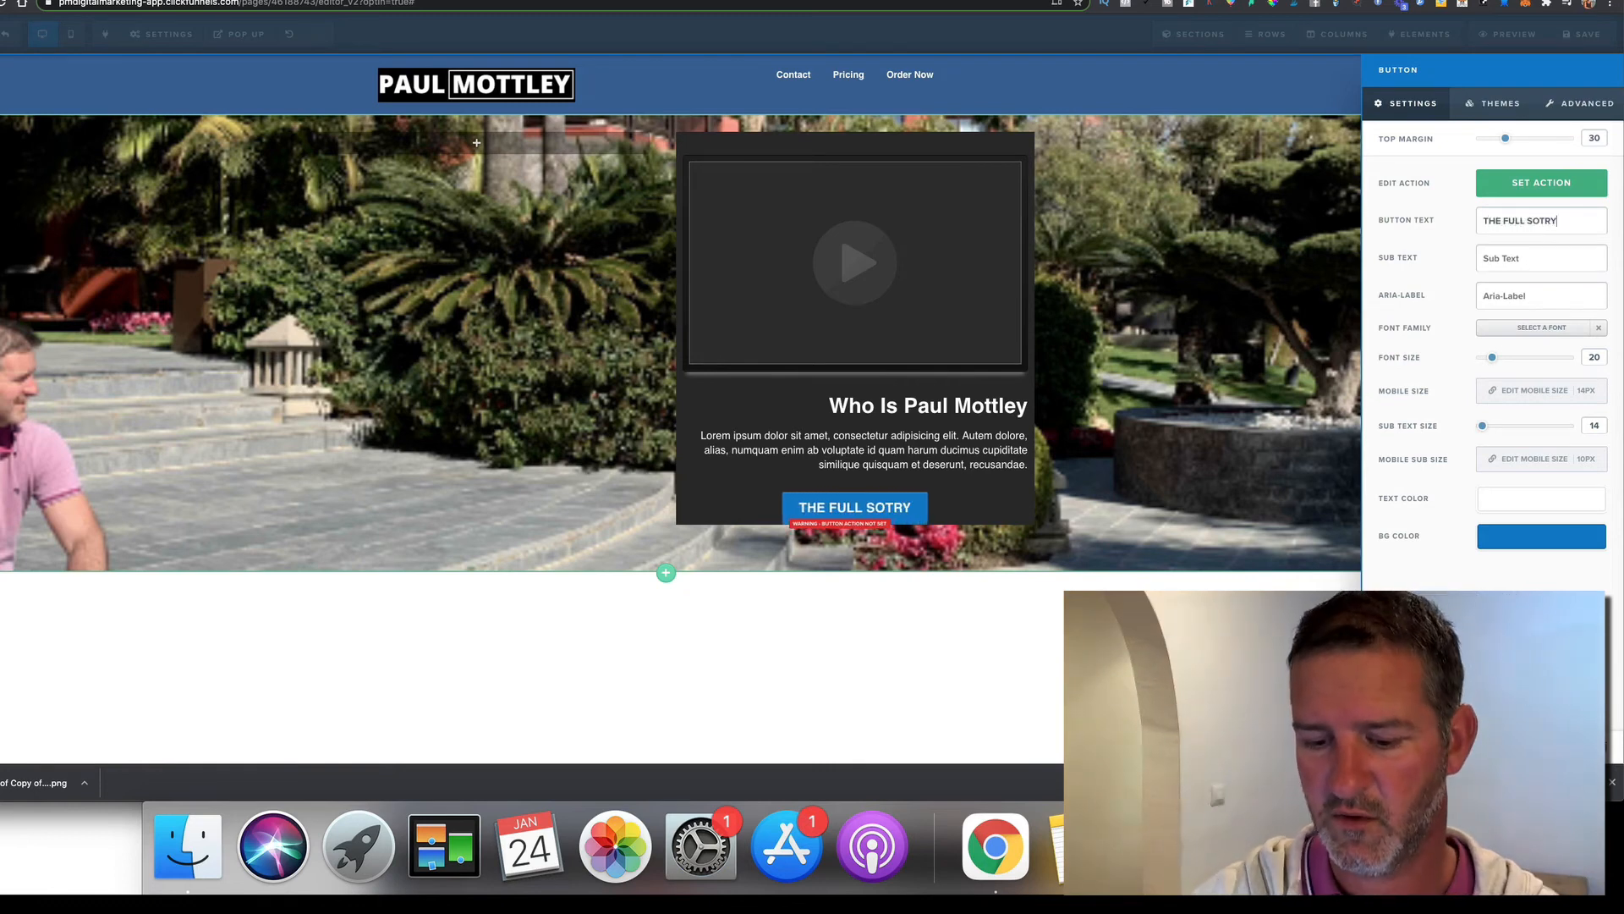
pyautogui.press('BackSpace')
pyautogui.press('BackSpace')
pyautogui.press('BackSpace')
pyautogui.press('BackSpace')
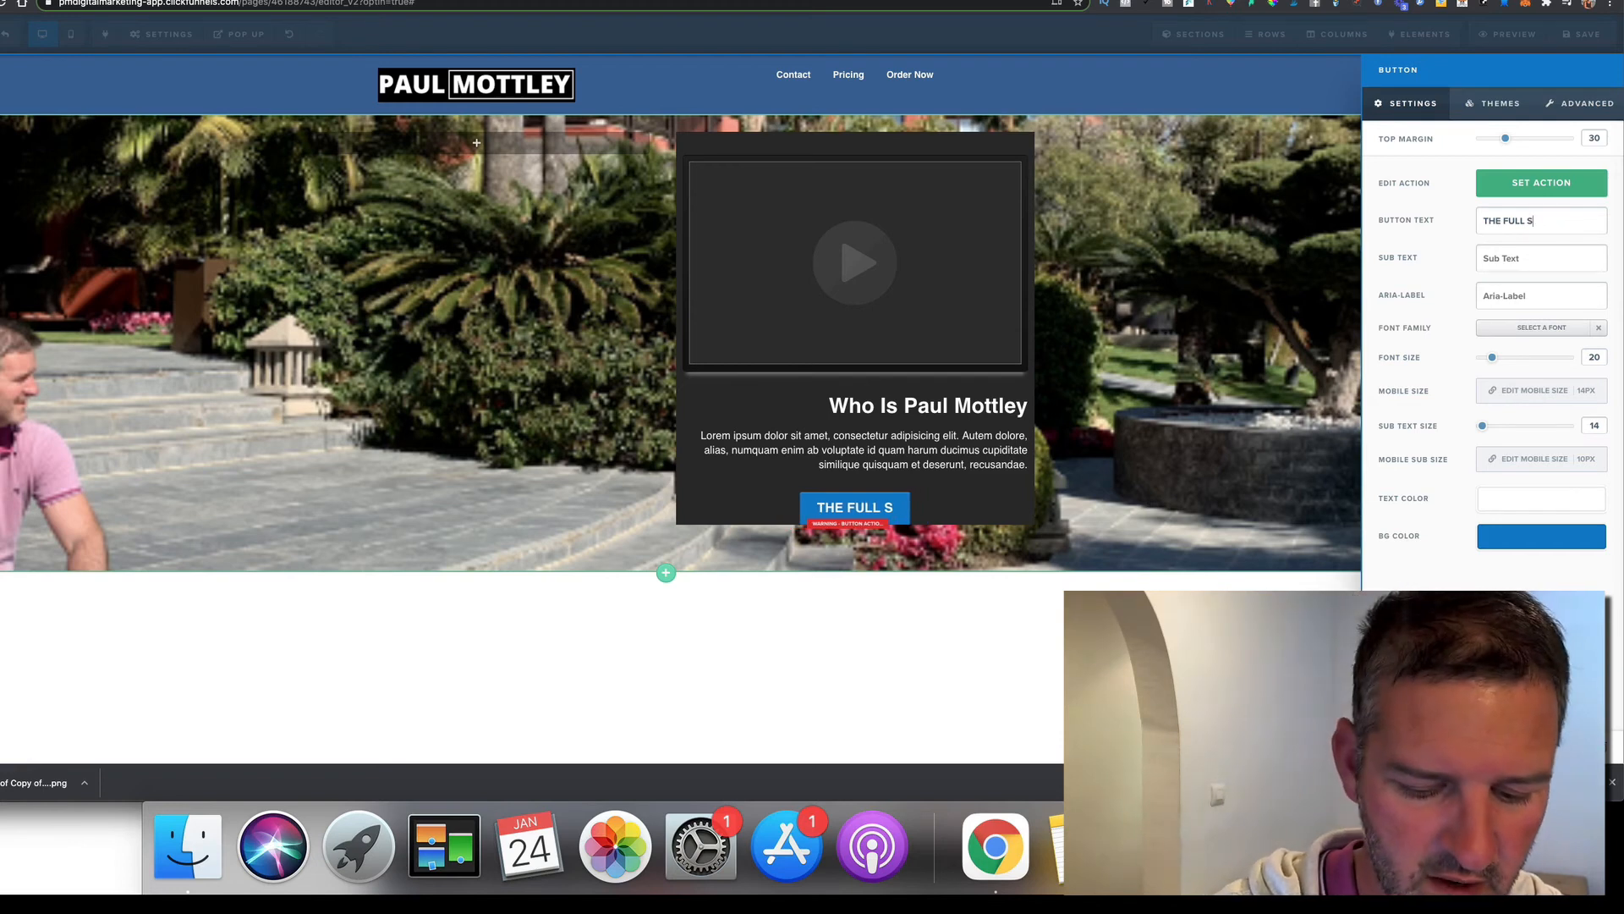
pyautogui.write('TORY')
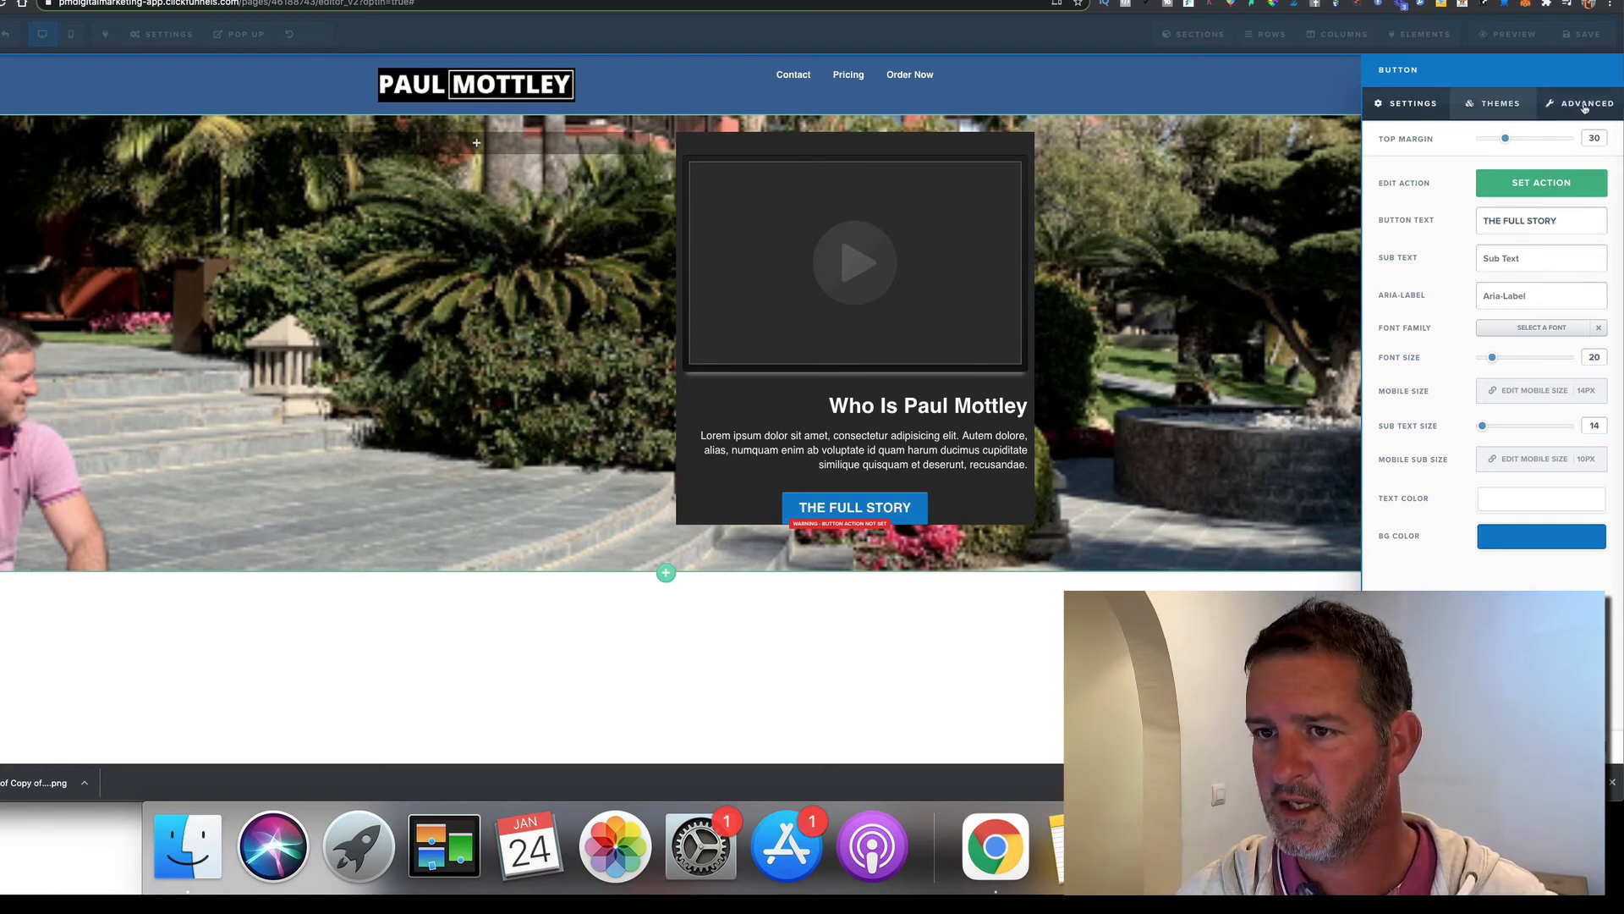
# Review the button's advanced style options against the reference site's button design
pyautogui.click(1585, 106)
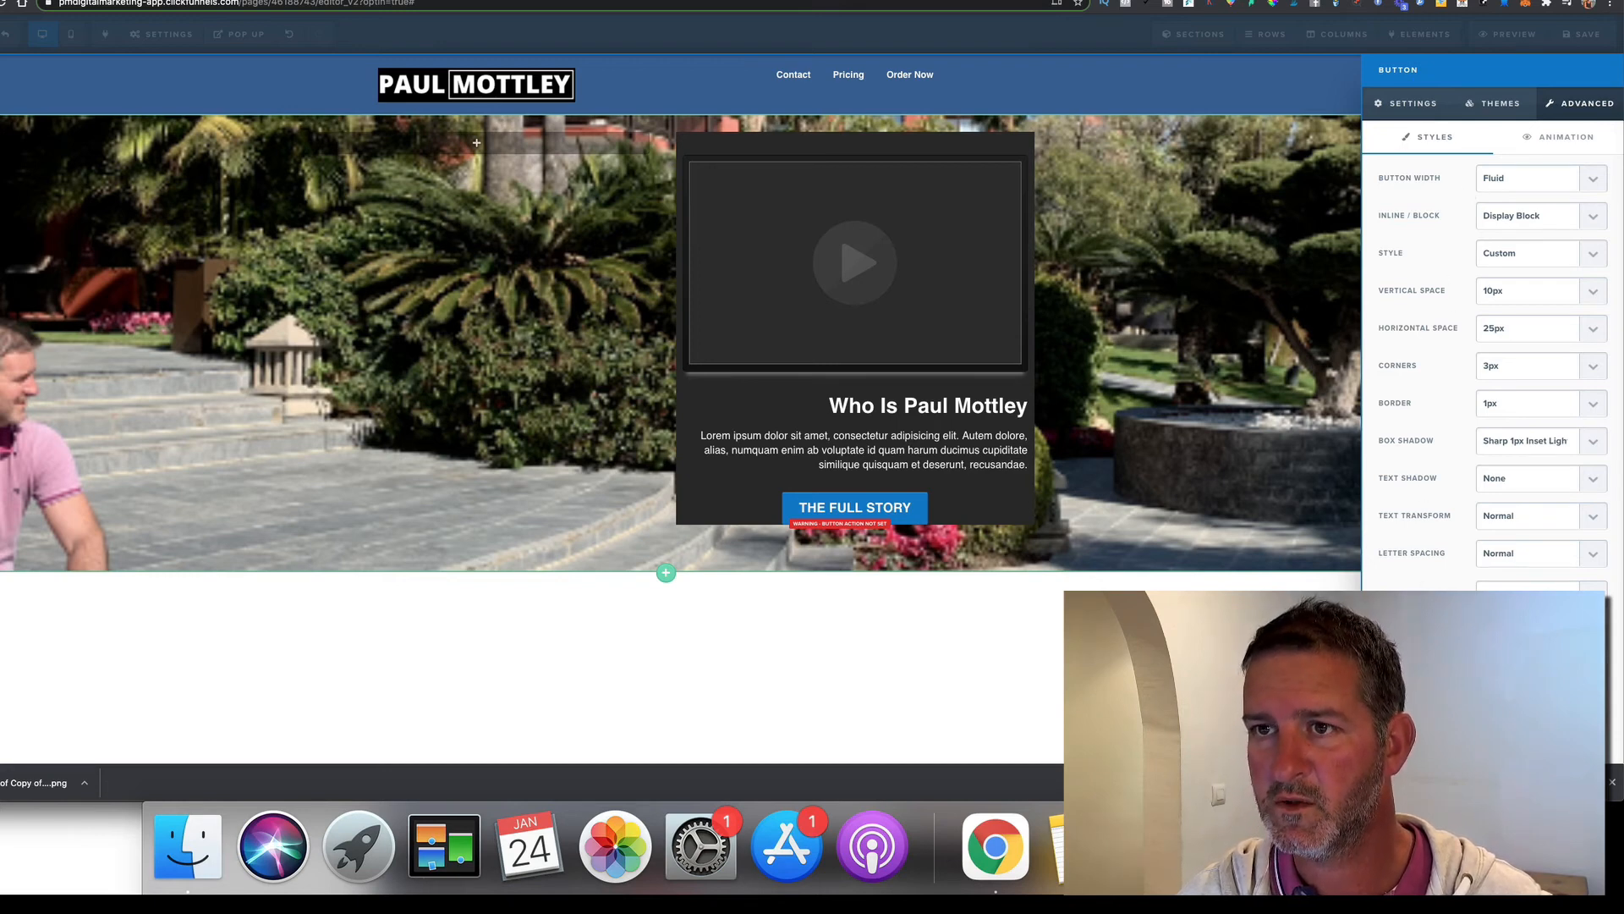
pyautogui.hotkey('ctrl', 'Tab')
pyautogui.hotkey('ctrl', 'shift', 'Tab')
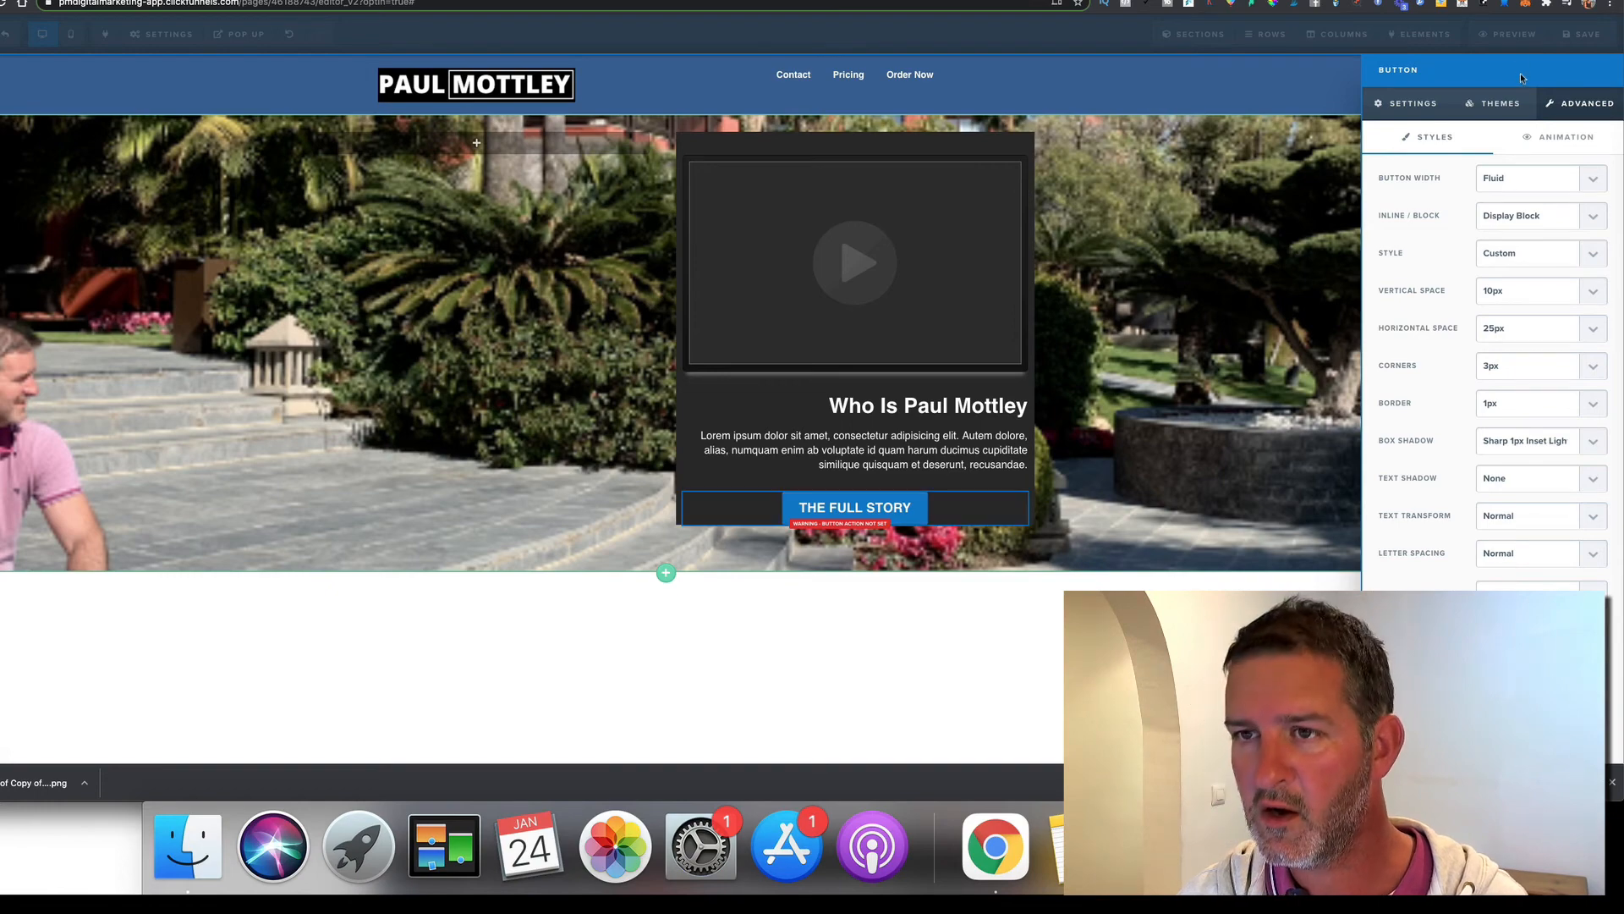
pyautogui.hotkey('ctrl', 'Tab')
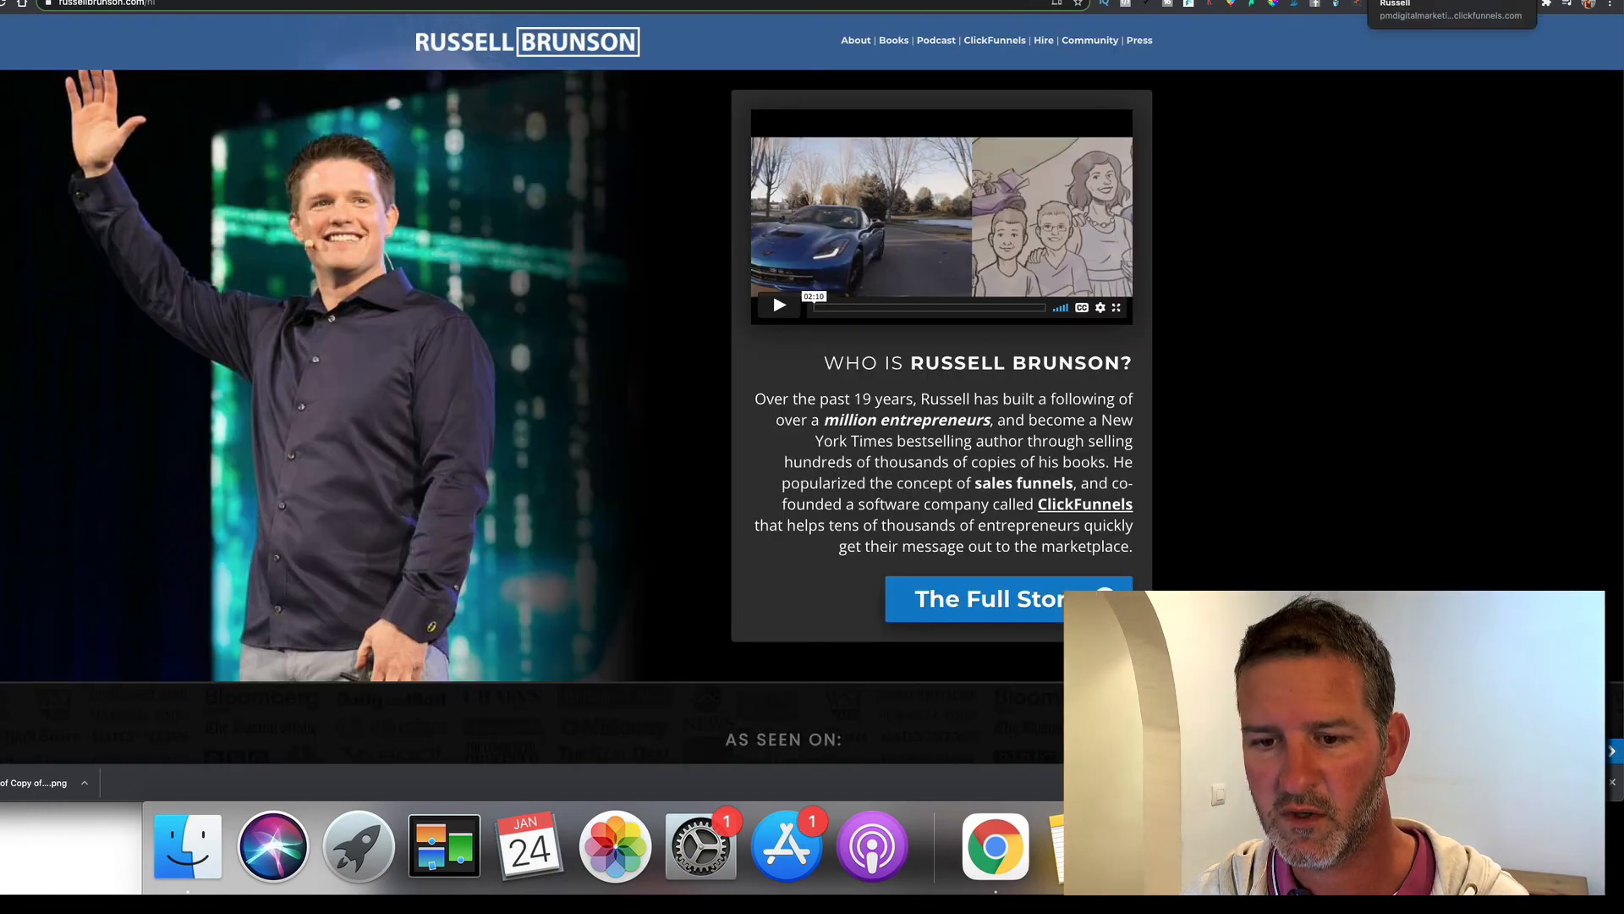
pyautogui.hotkey('ctrl', 'shift', 'Tab')
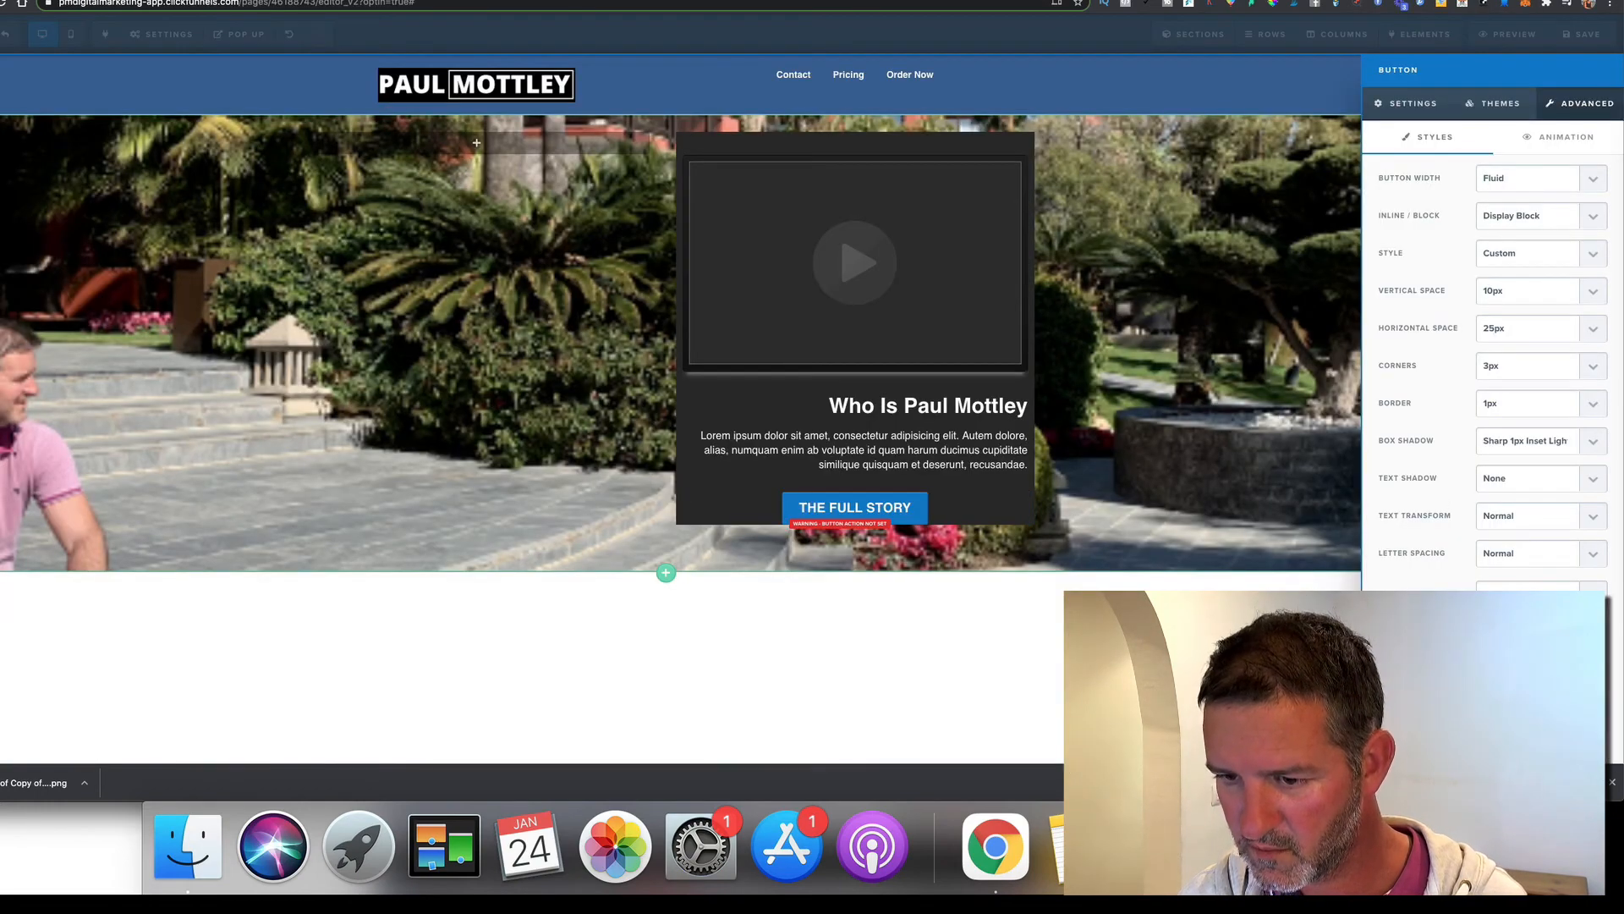
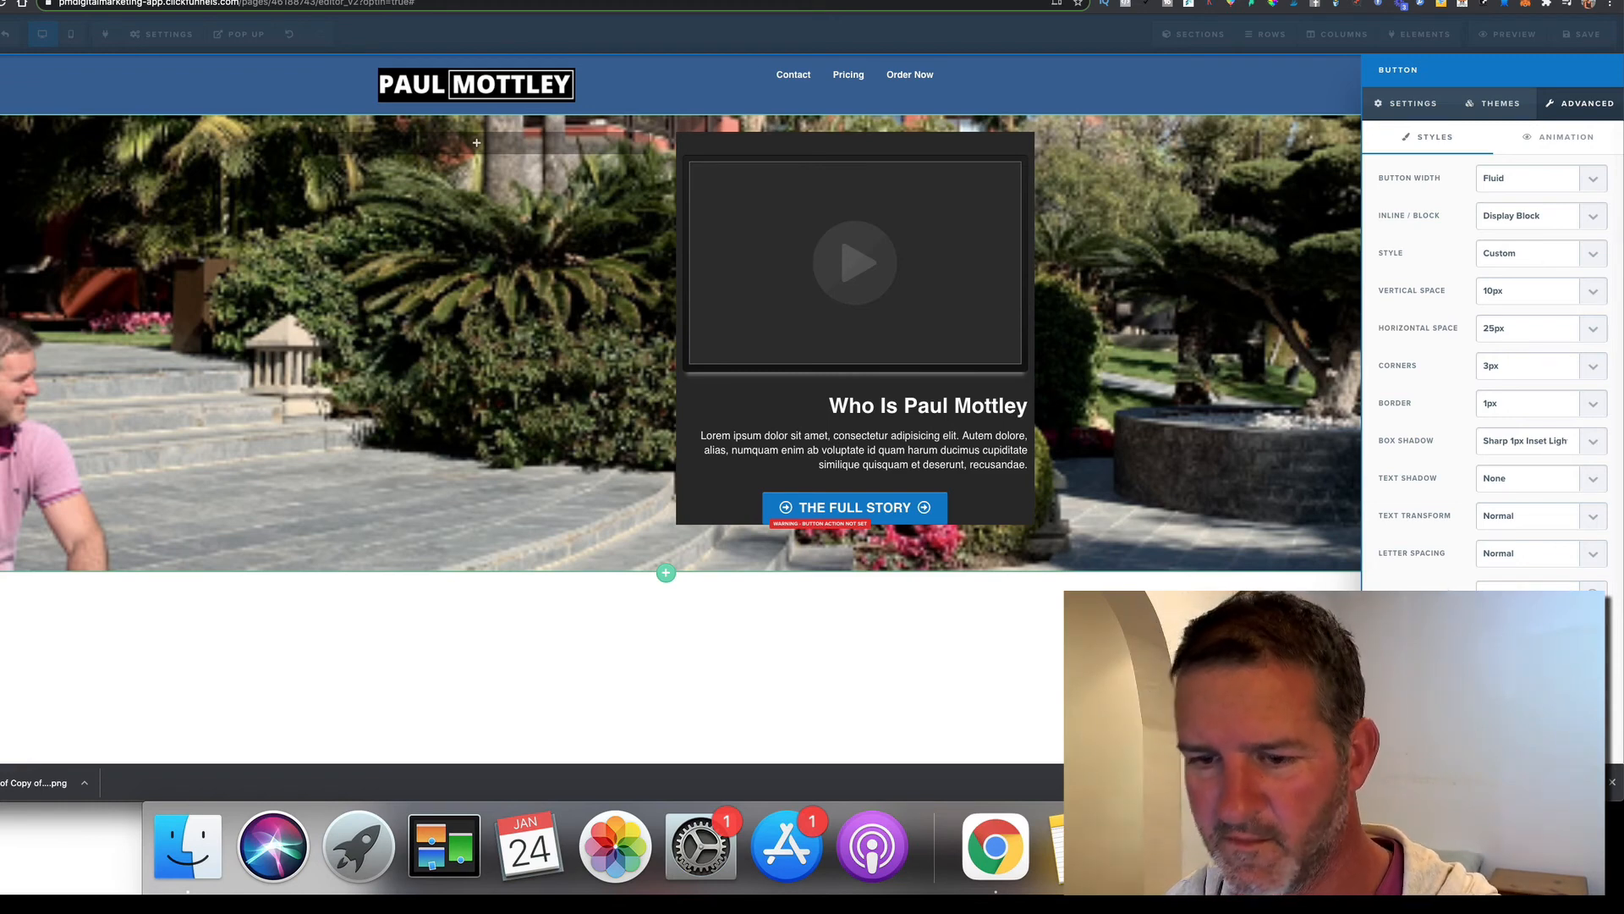
# Enlarge THE FULL STORY button's text by raising its font size from 20 to 28
pyautogui.click(1205, 522)
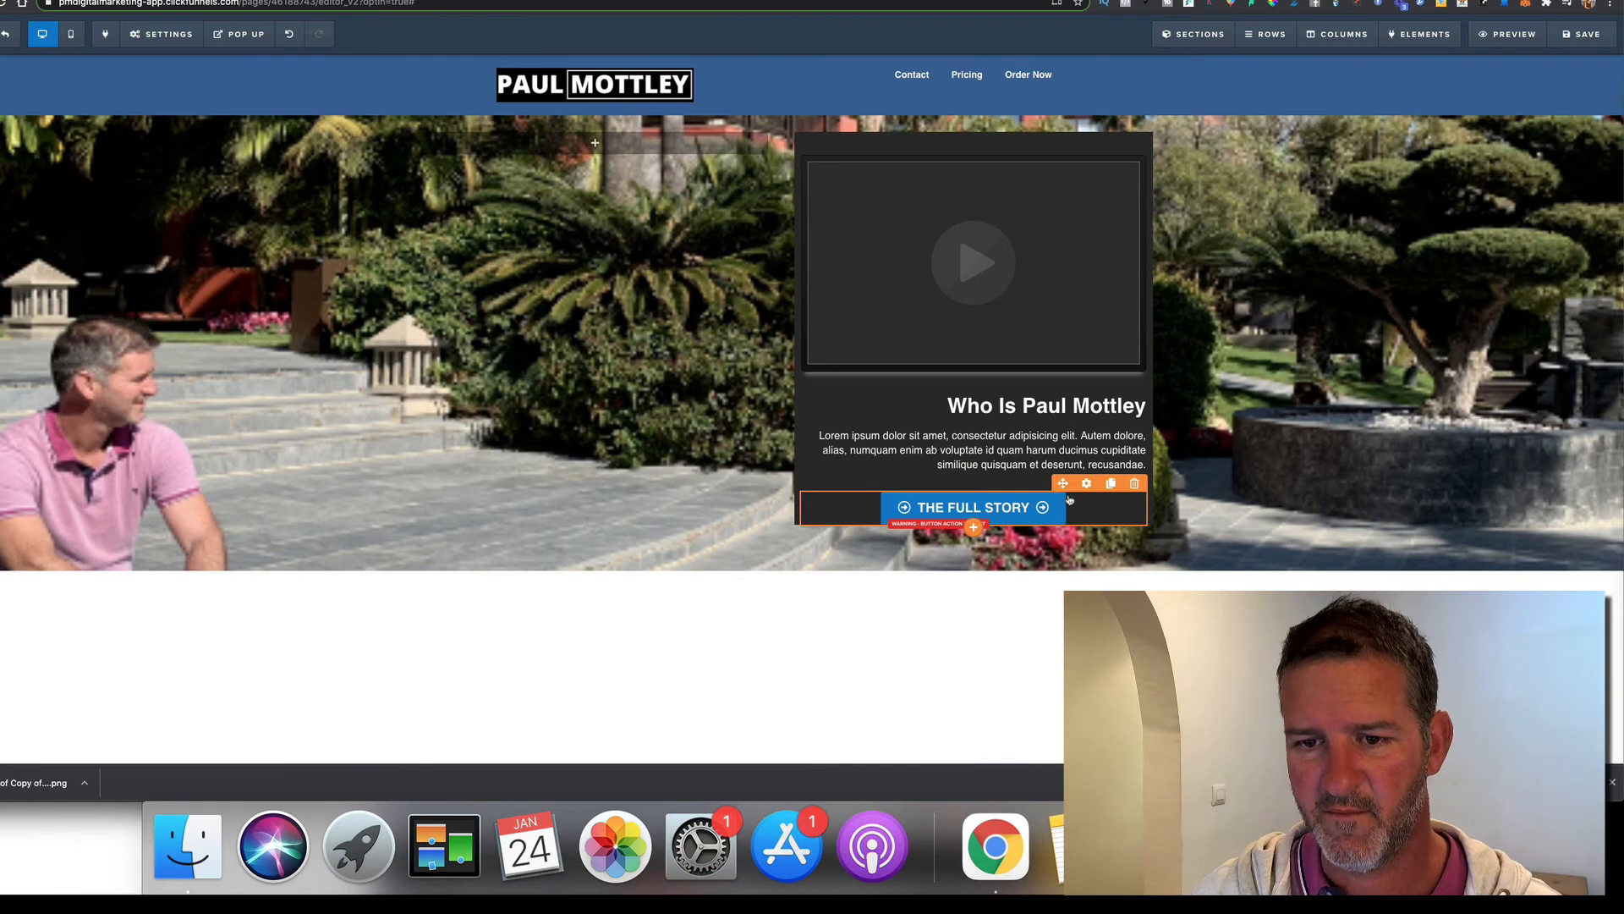
pyautogui.click(1070, 500)
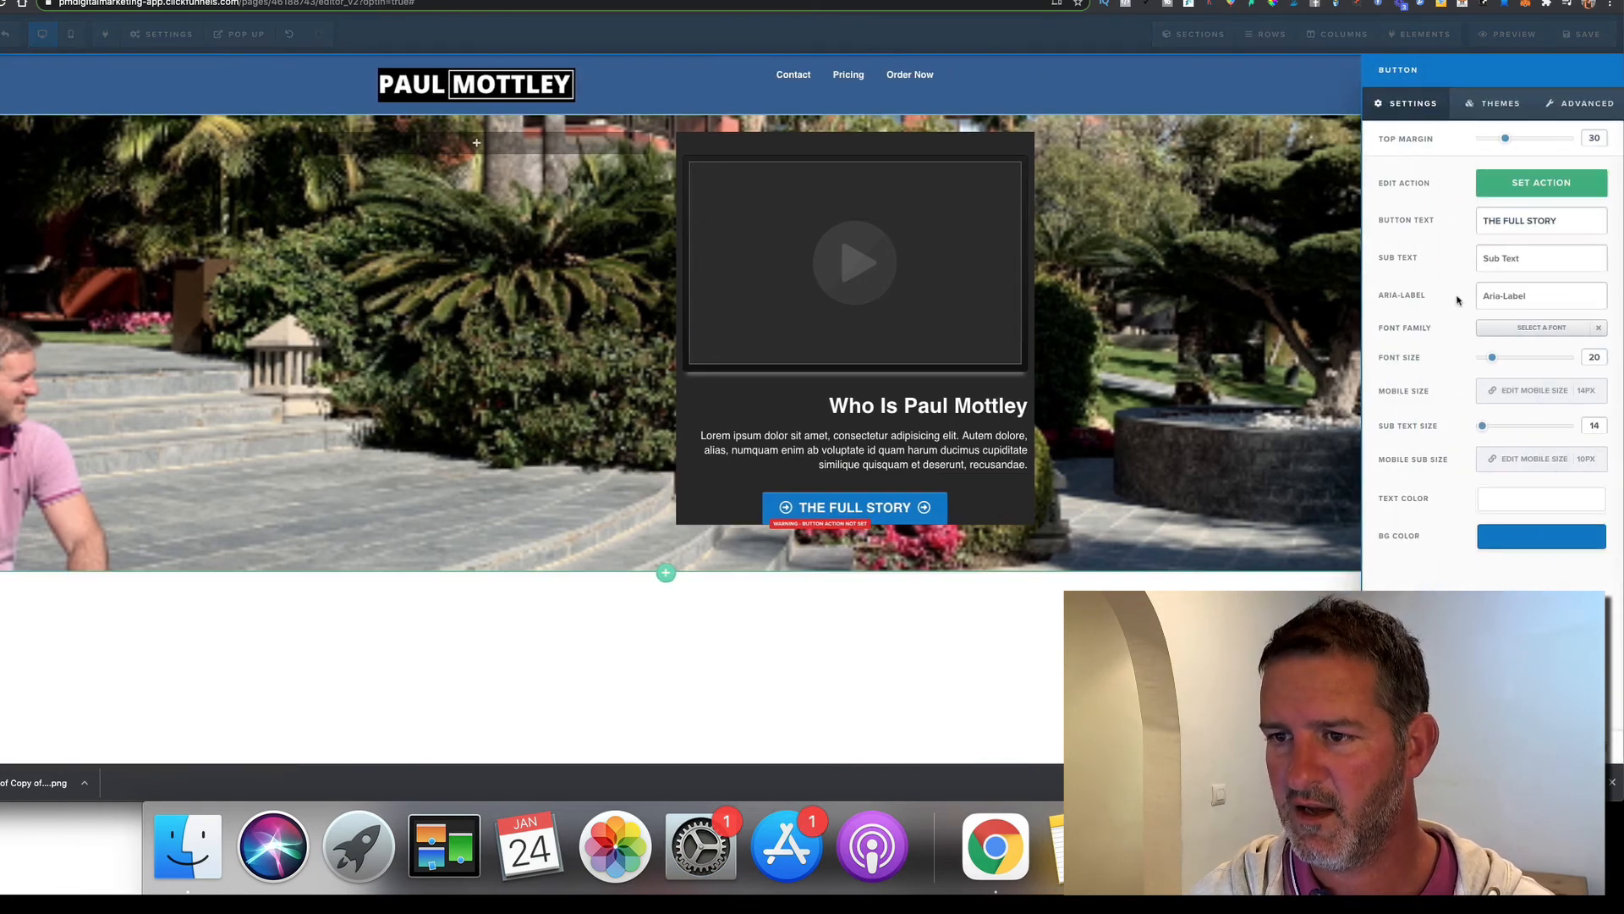
pyautogui.moveTo(1492, 357); pyautogui.dragTo(1505, 358)
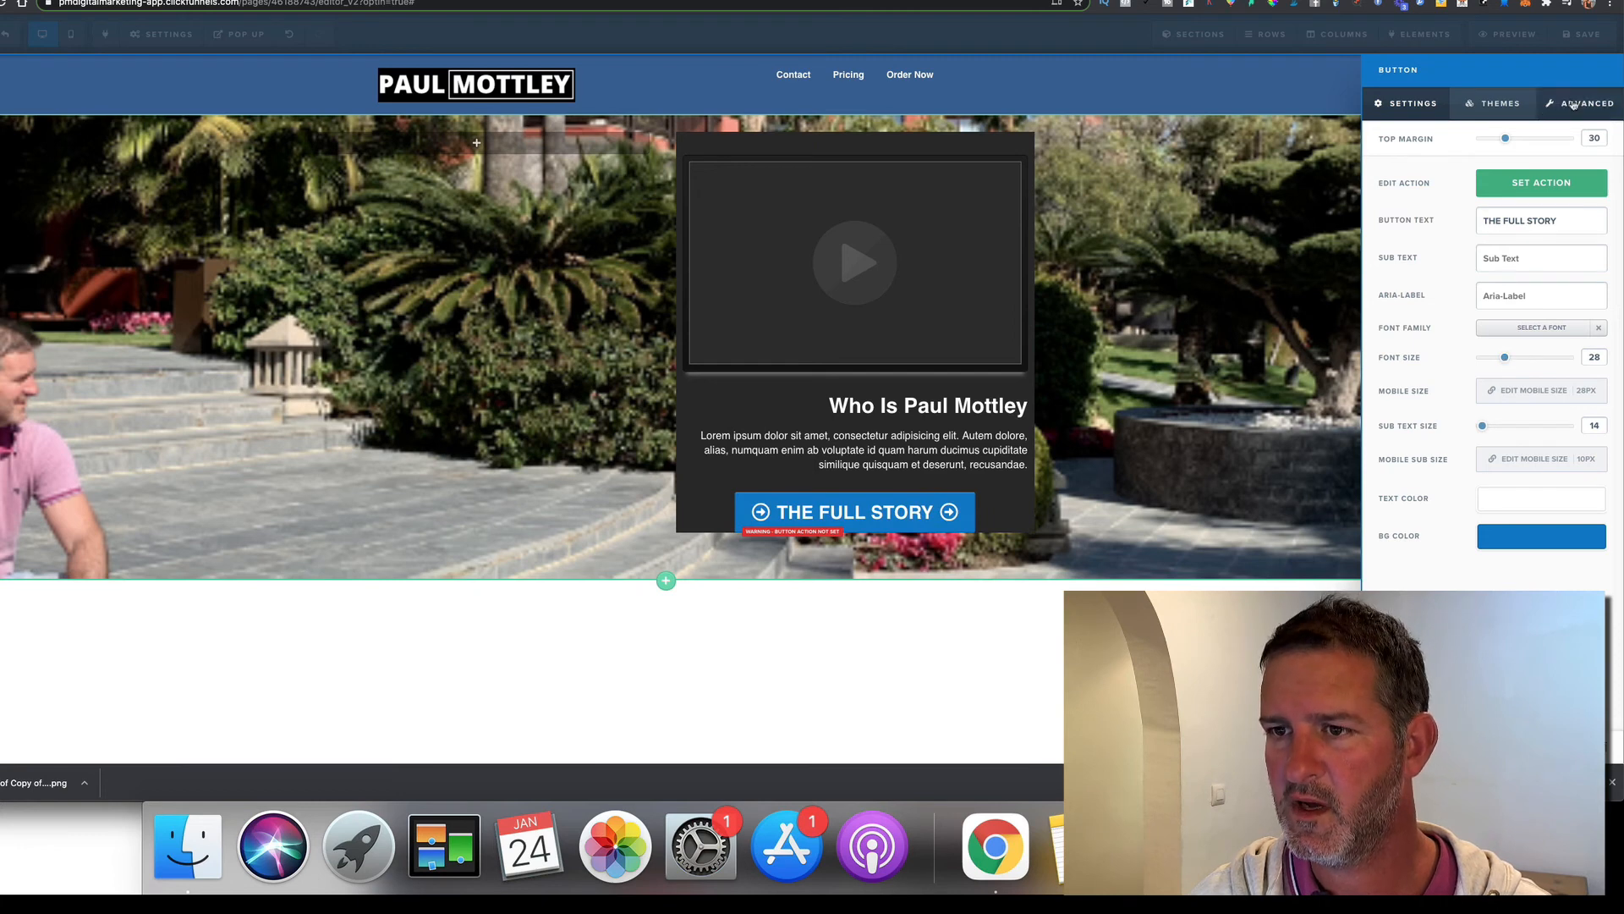
# Keep the button's display as Block after checking it against the reference site
pyautogui.click(1579, 104)
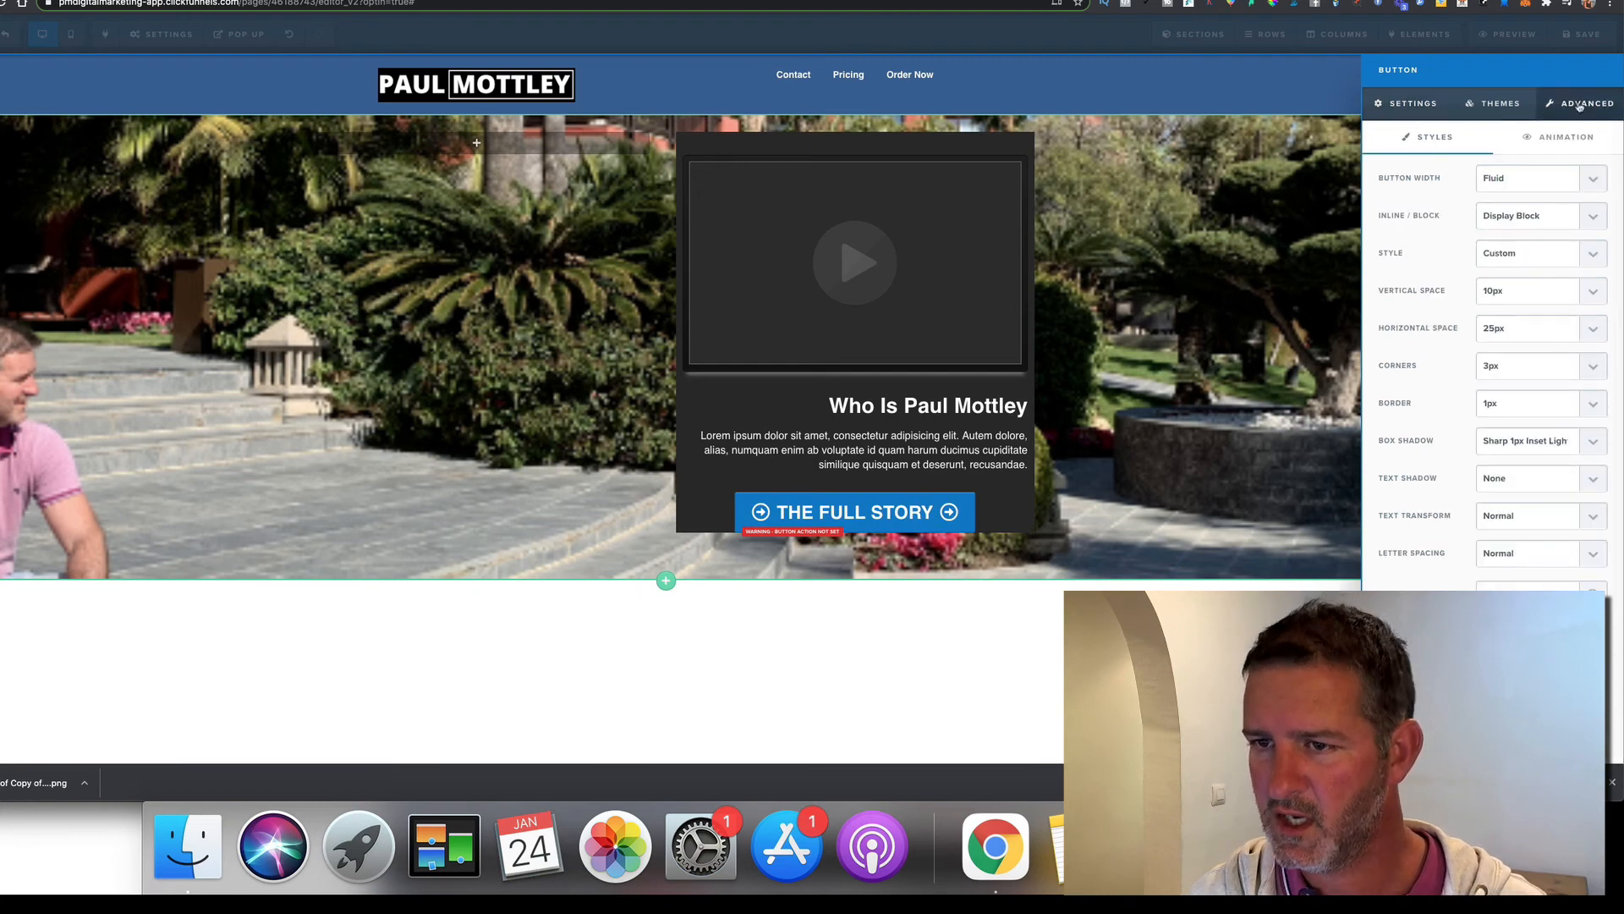
pyautogui.click(1506, 217)
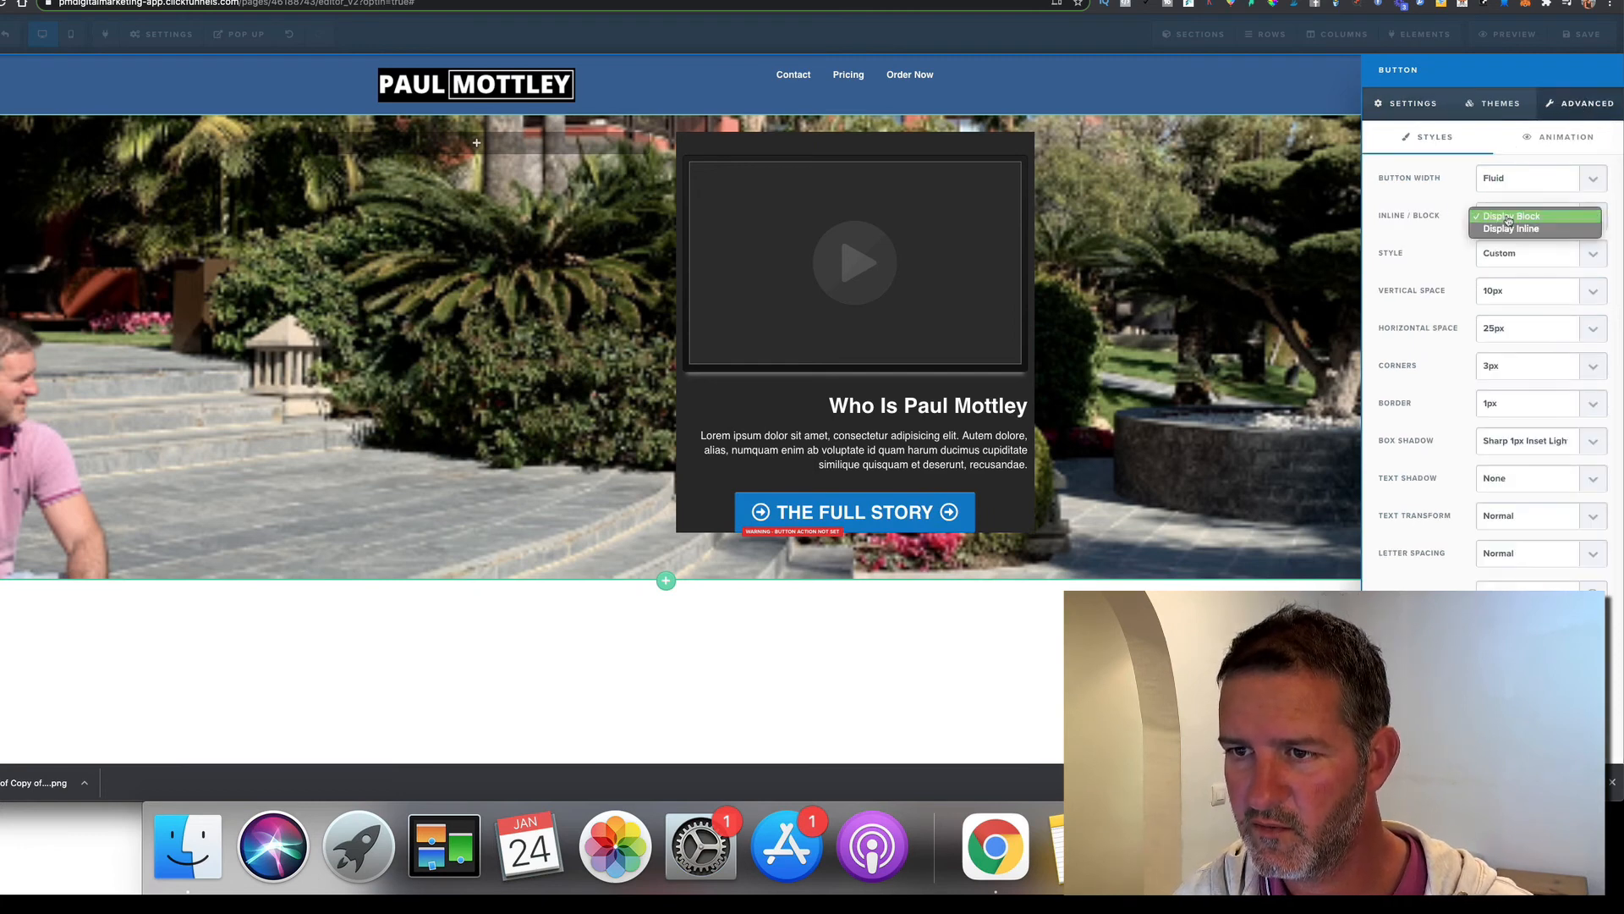
pyautogui.click(1436, 217)
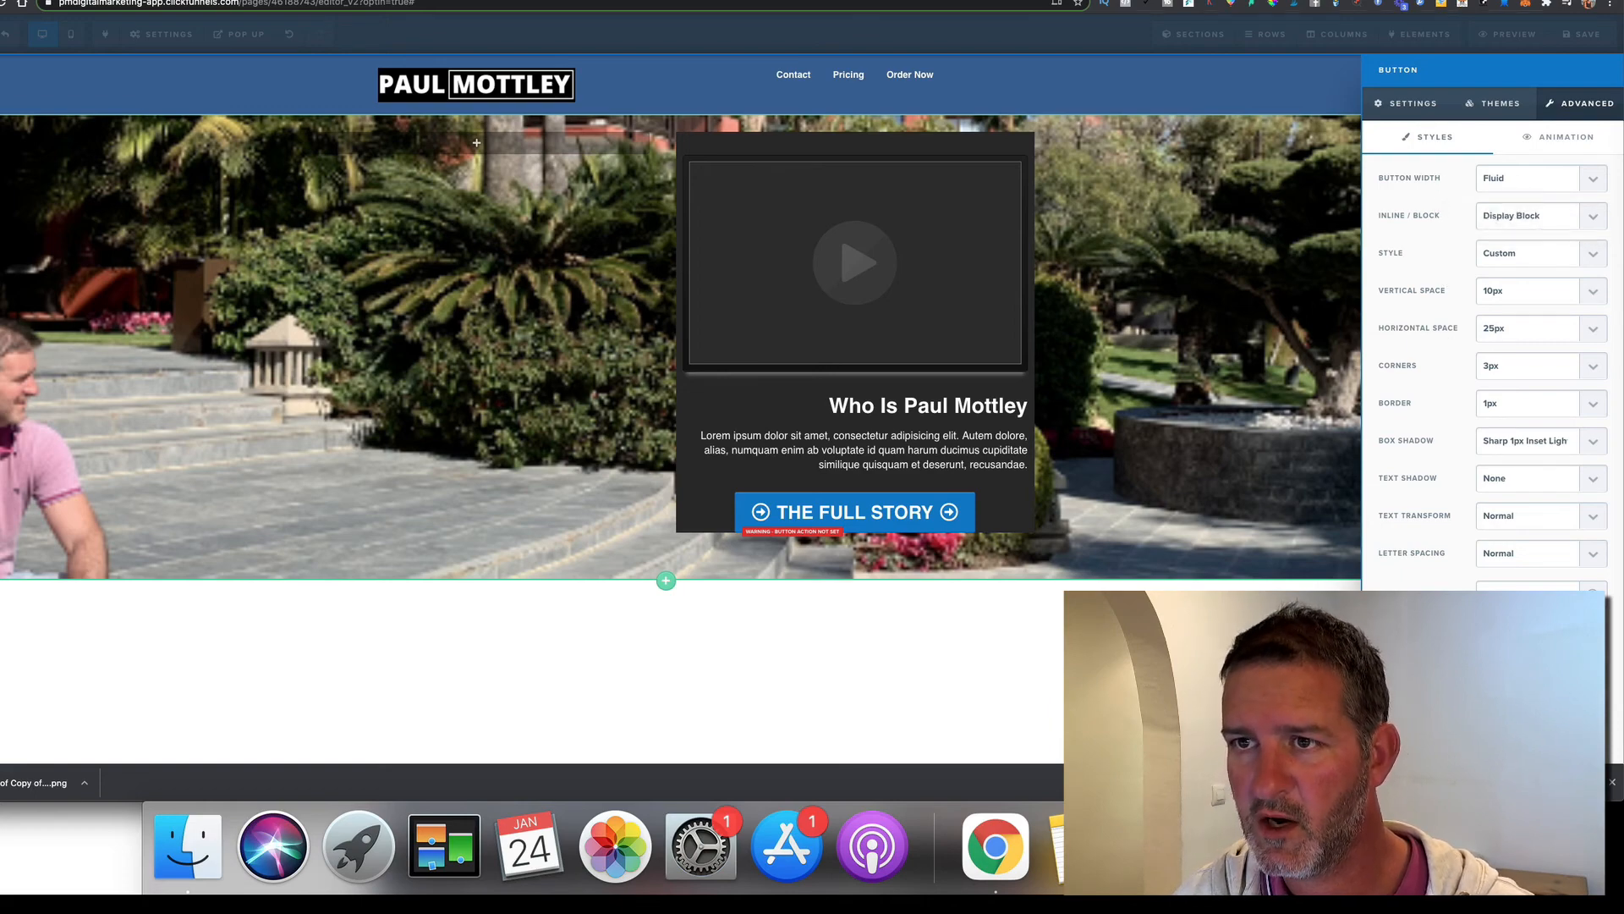
pyautogui.hotkey('ctrl', 'Tab')
pyautogui.hotkey('ctrl', 'shift', 'Tab')
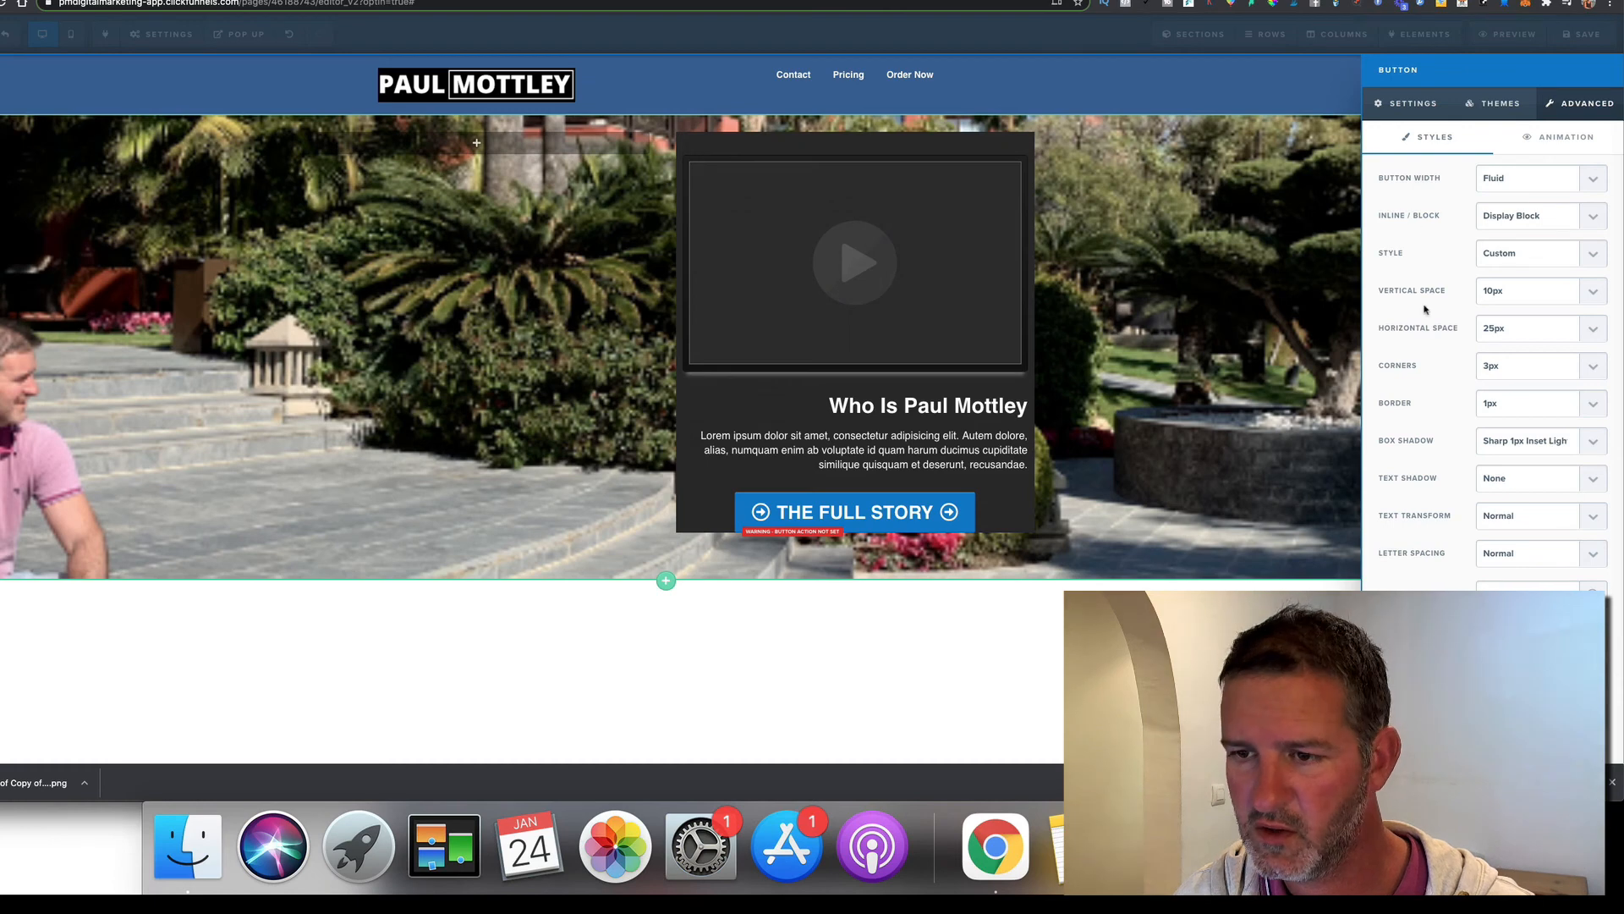
# Round the button's corners to 4px, keeping the existing inset light box shadow
pyautogui.click(1498, 369)
pyautogui.click(1496, 378)
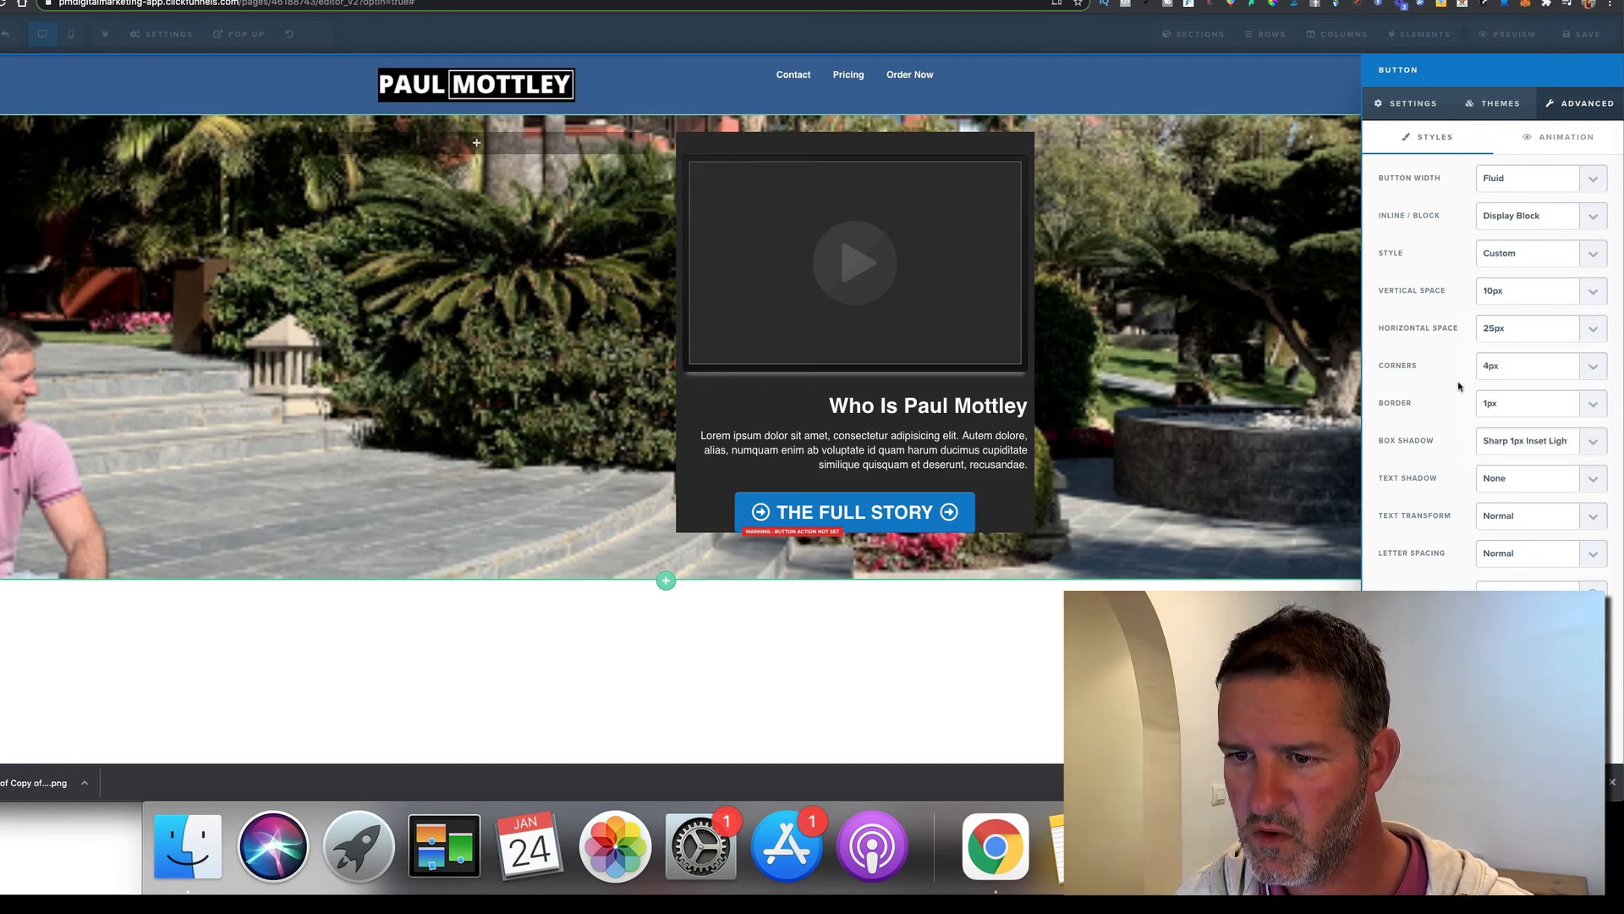
pyautogui.click(1502, 442)
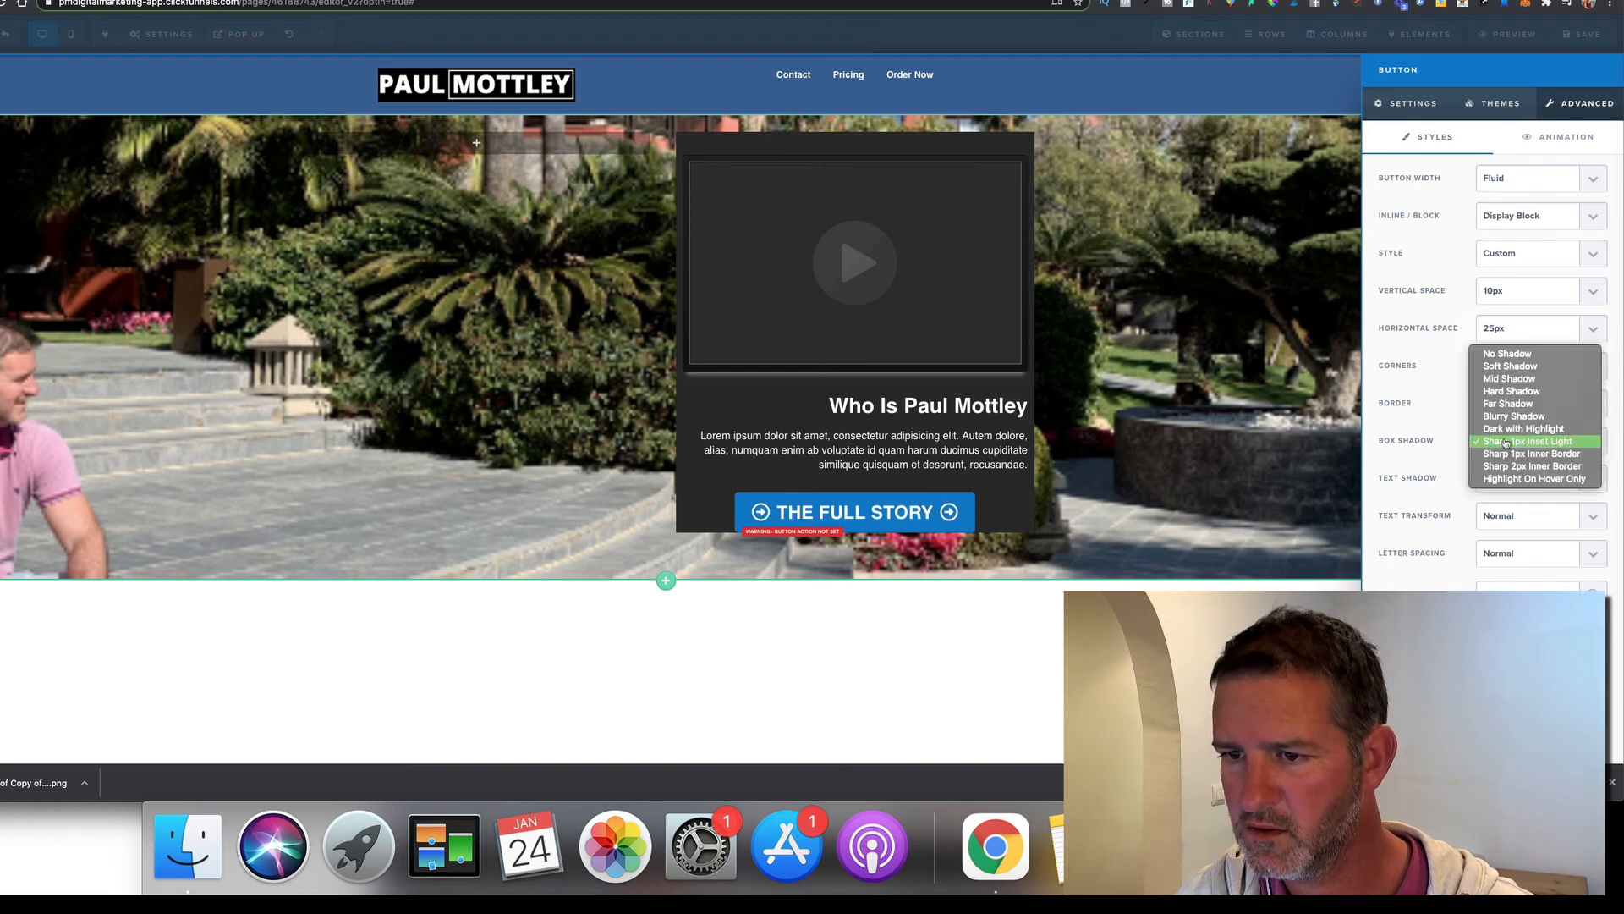
pyautogui.click(1433, 441)
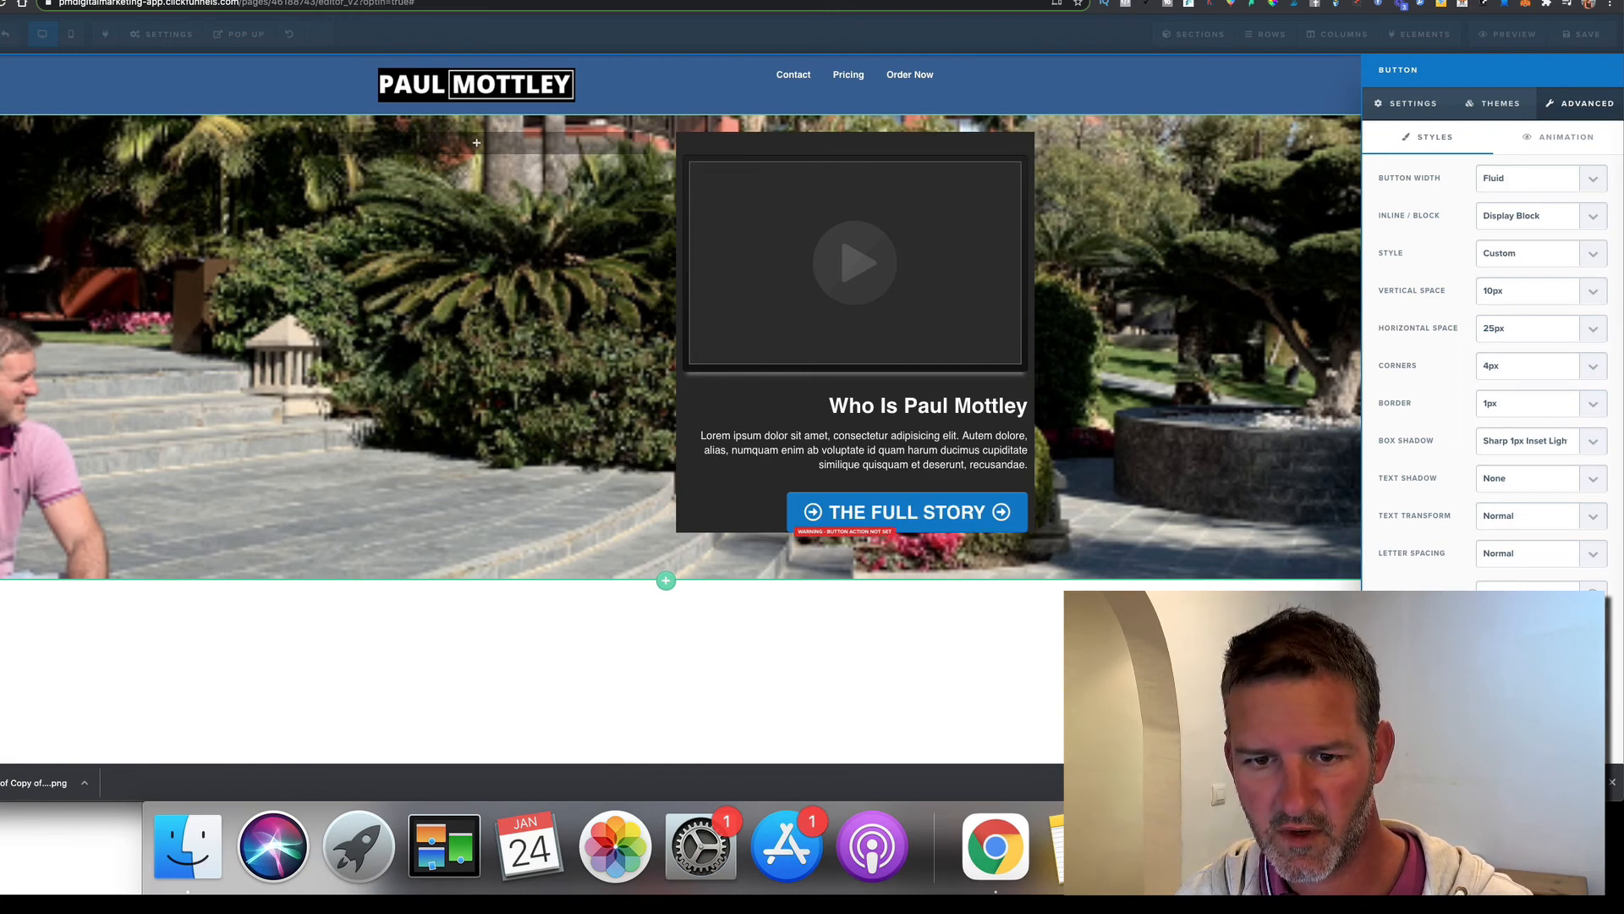
pyautogui.click(1288, 490)
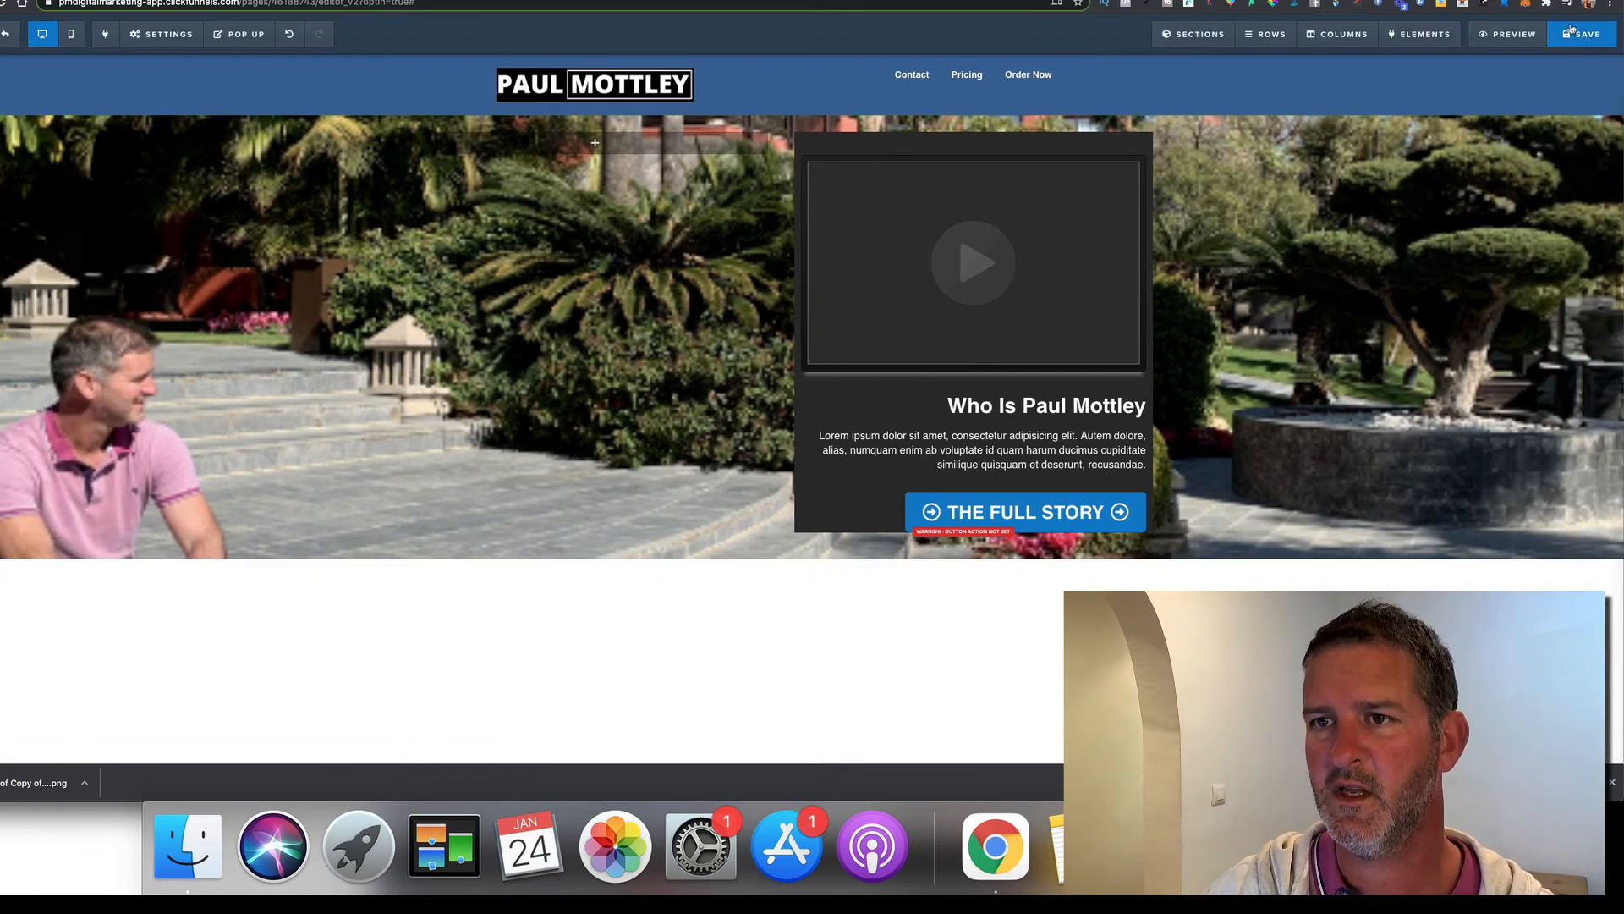
# Save the page, reload its preview and compare it with the reference site
pyautogui.click(1572, 30)
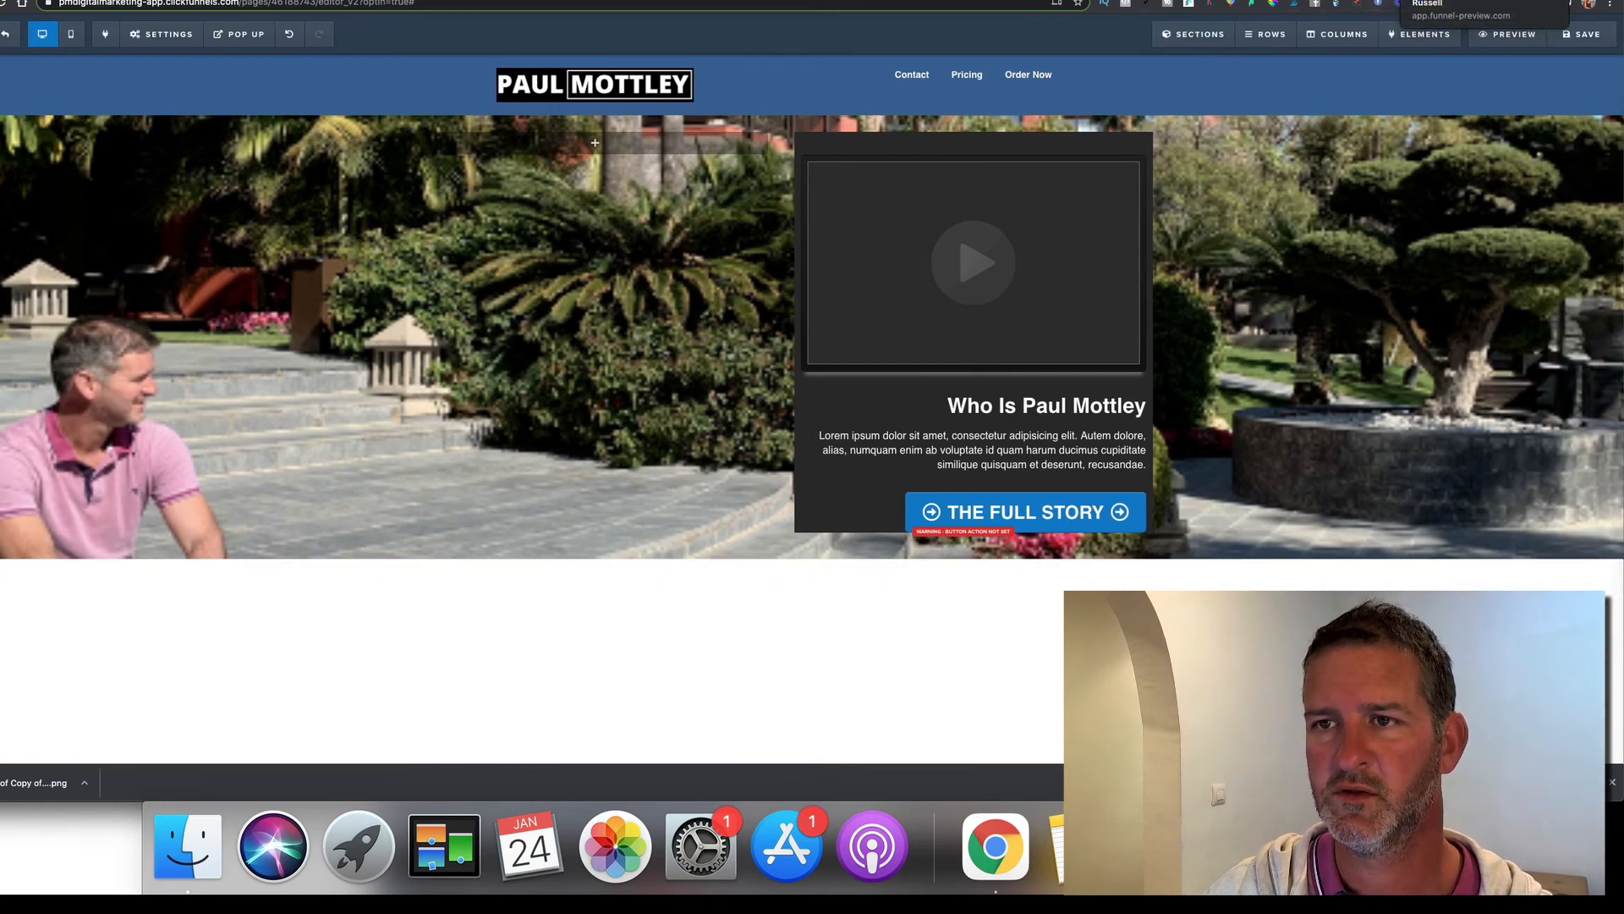
pyautogui.click(1438, 2)
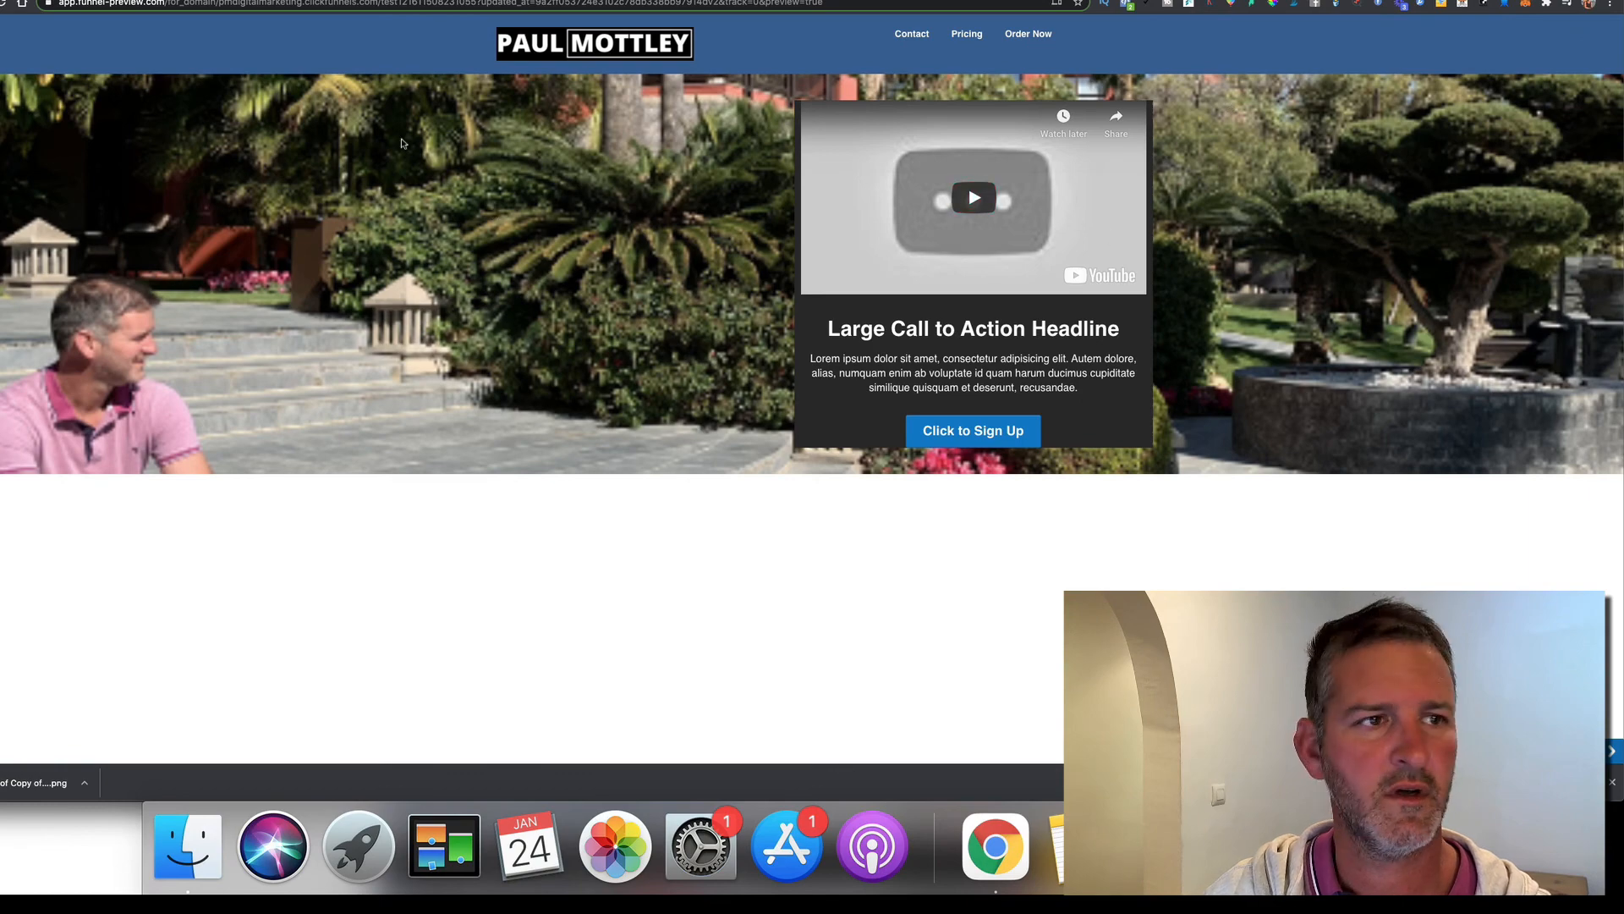
pyautogui.click(2, 3)
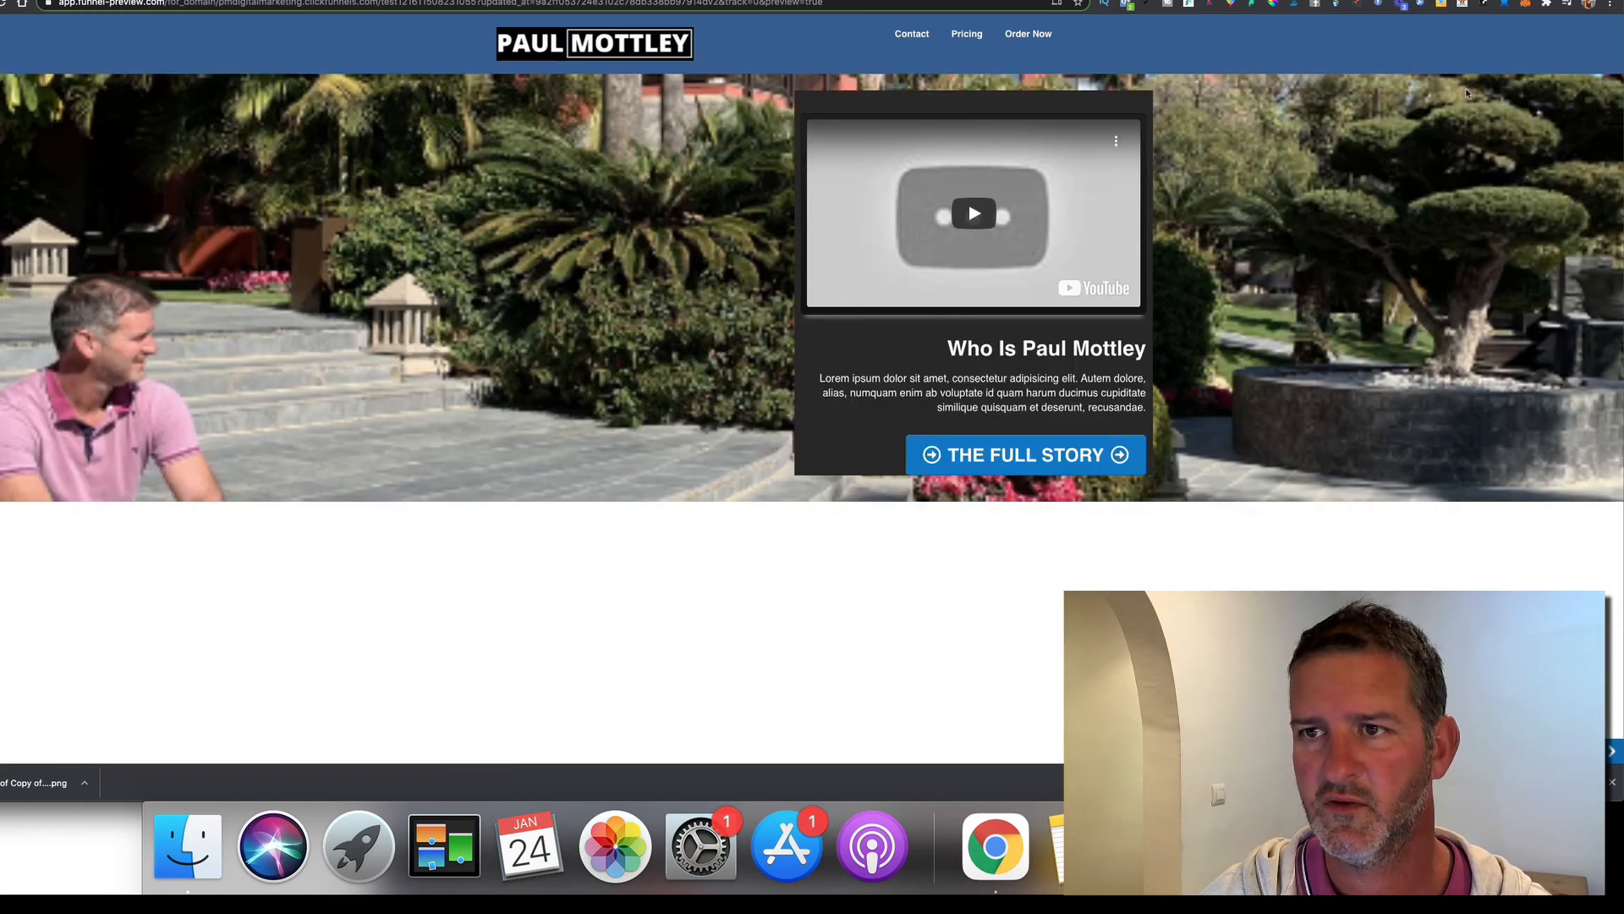
pyautogui.hotkey('ctrl', 'Tab')
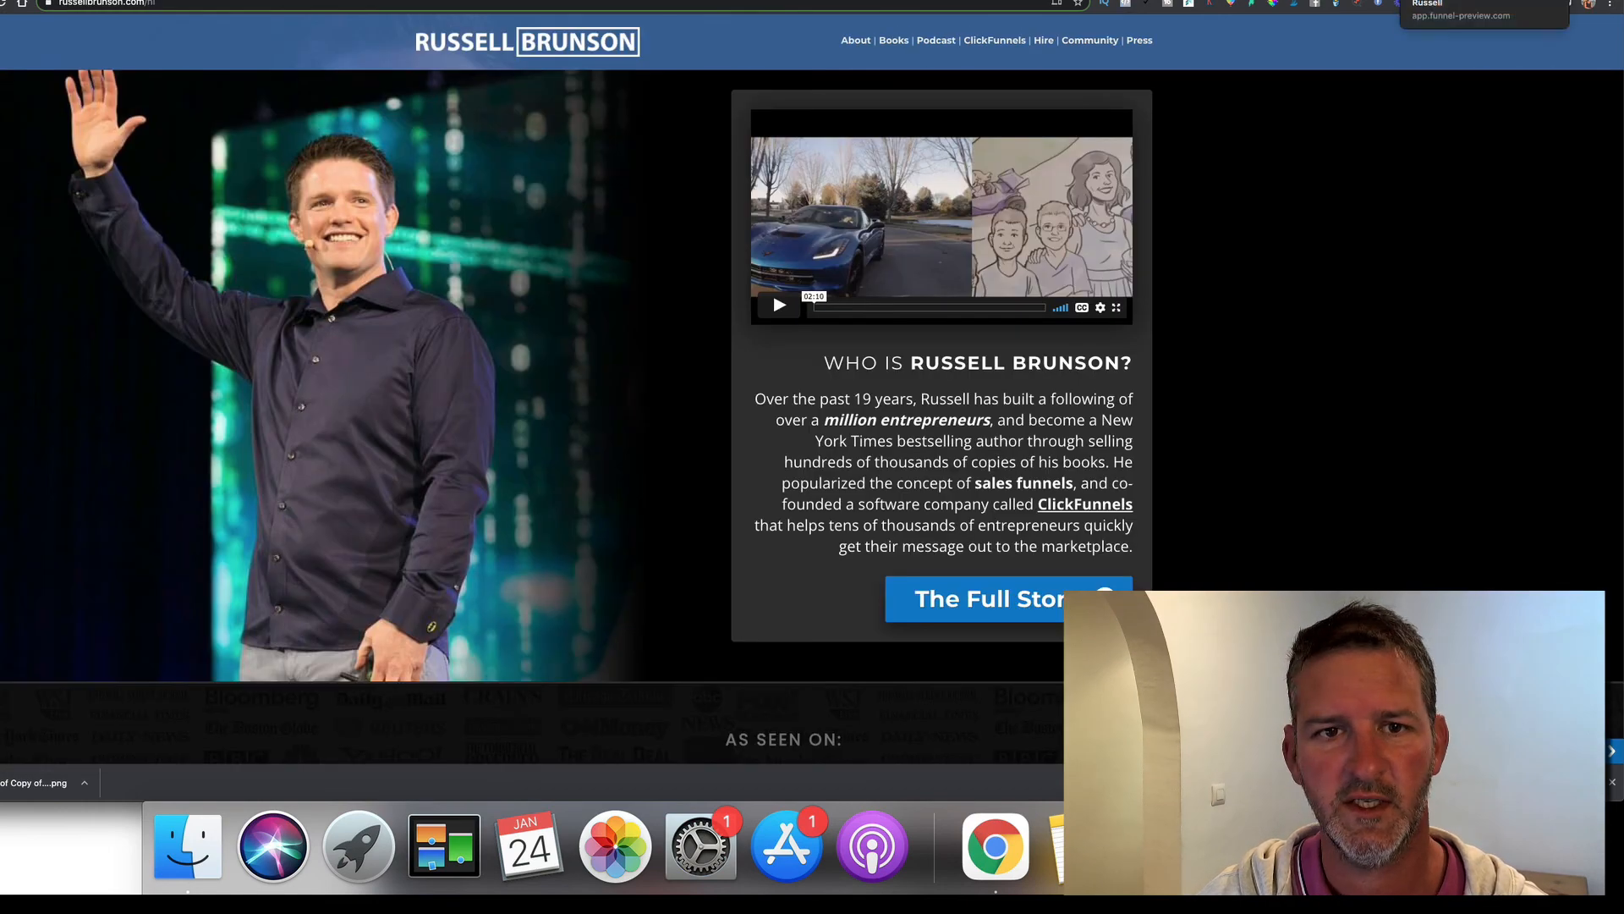
pyautogui.hotkey('ctrl', 'shift', 'Tab')
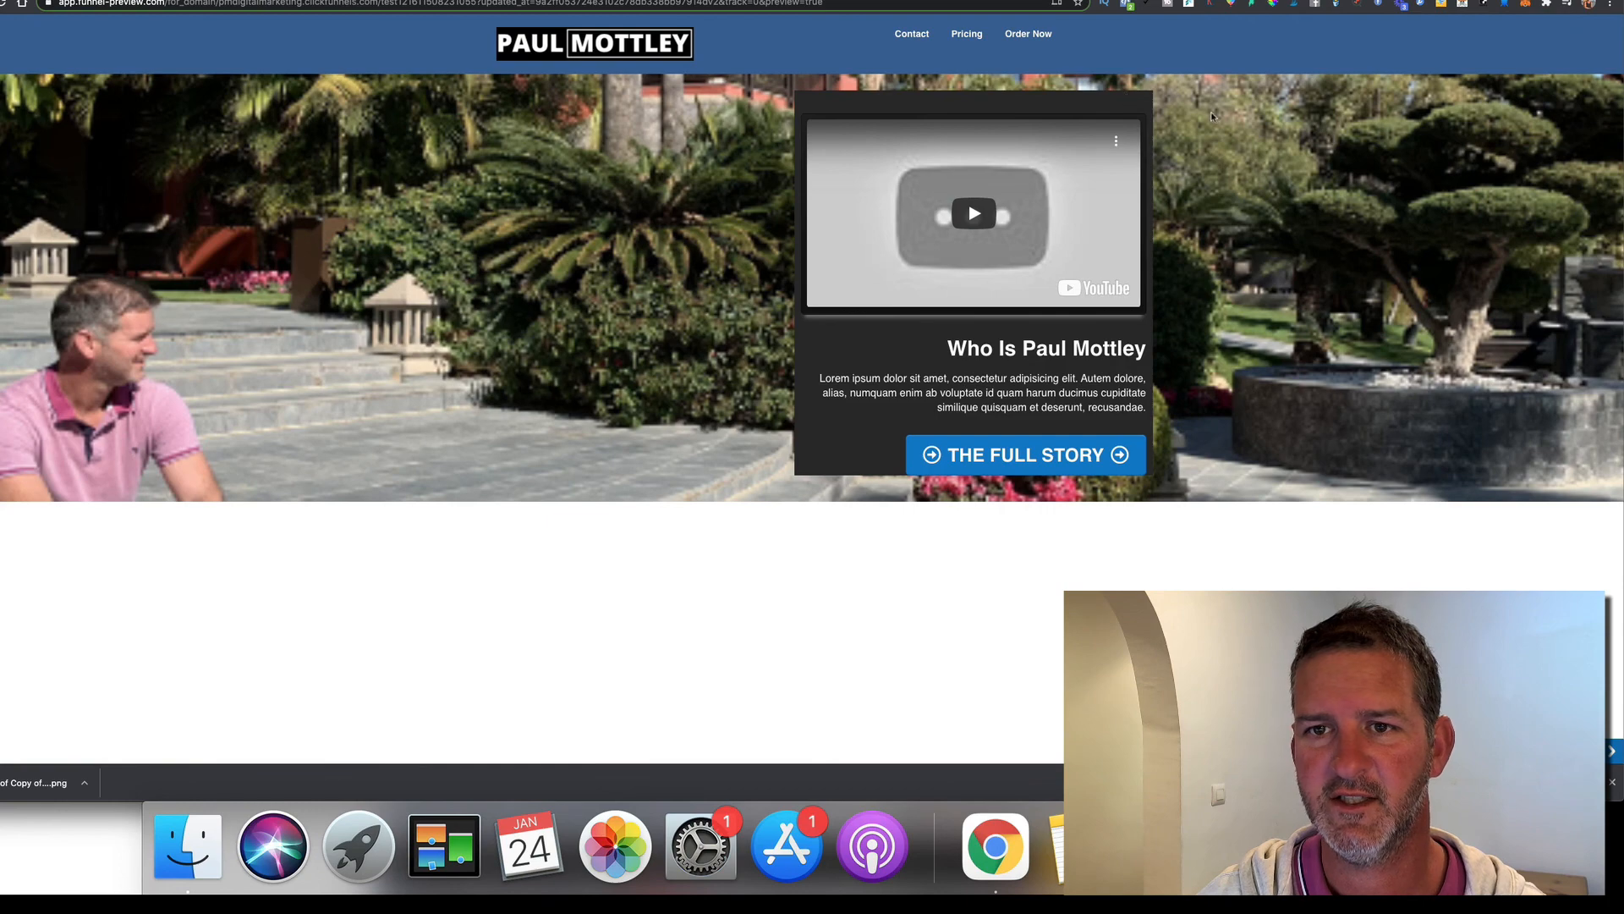
pyautogui.hotkey('ctrl', 'shift', 'Tab')
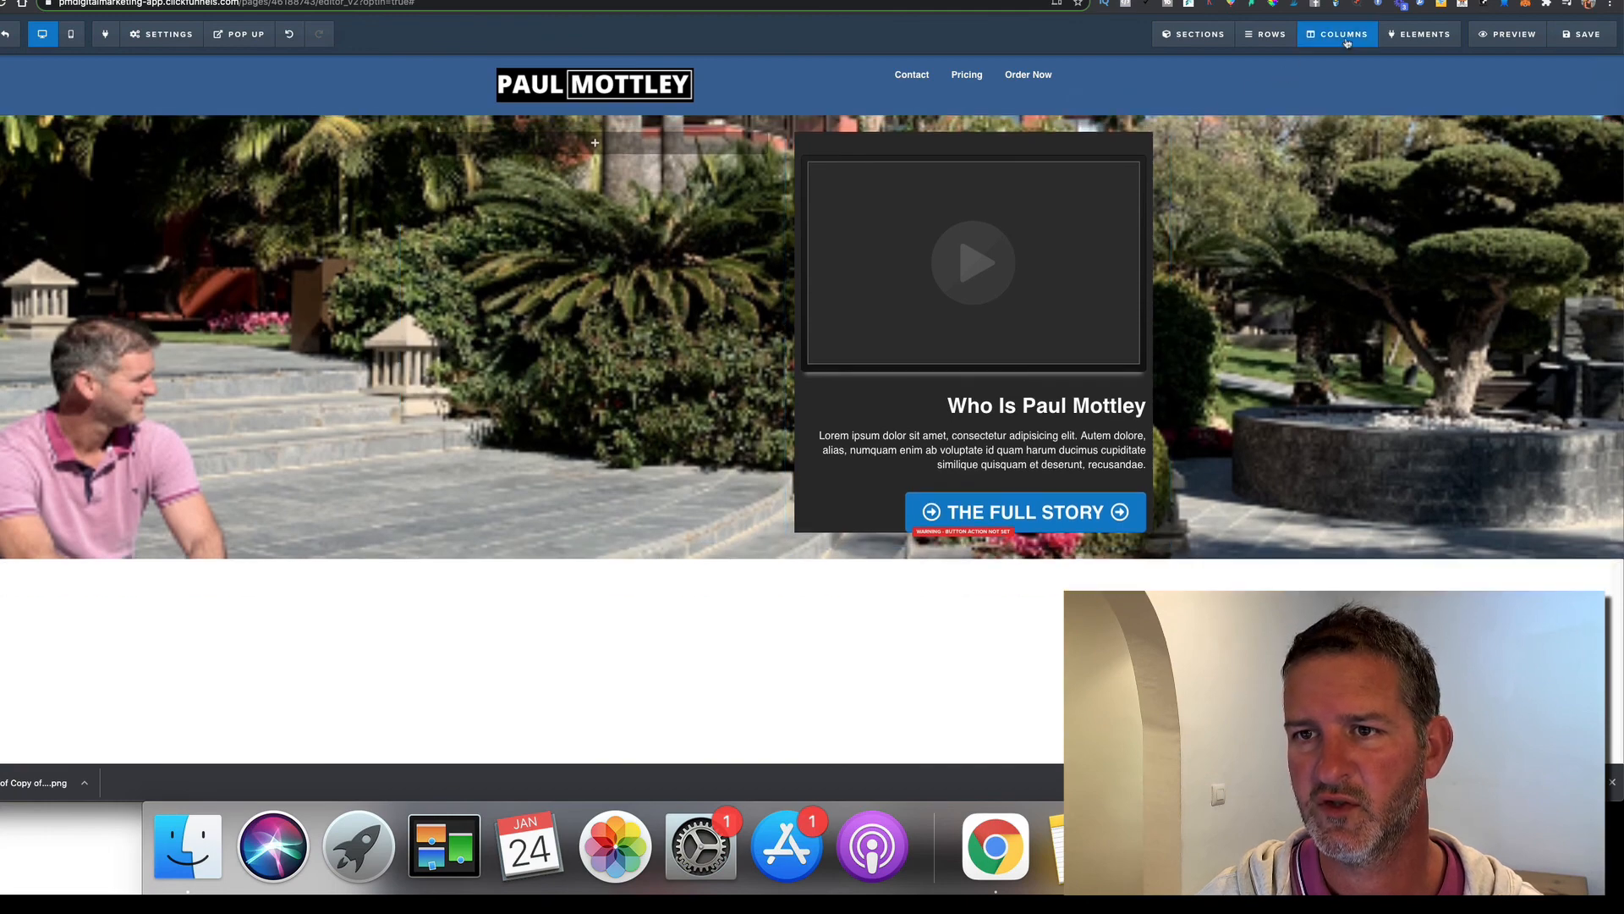
# Round the second column's corners to 15px
pyautogui.click(1345, 34)
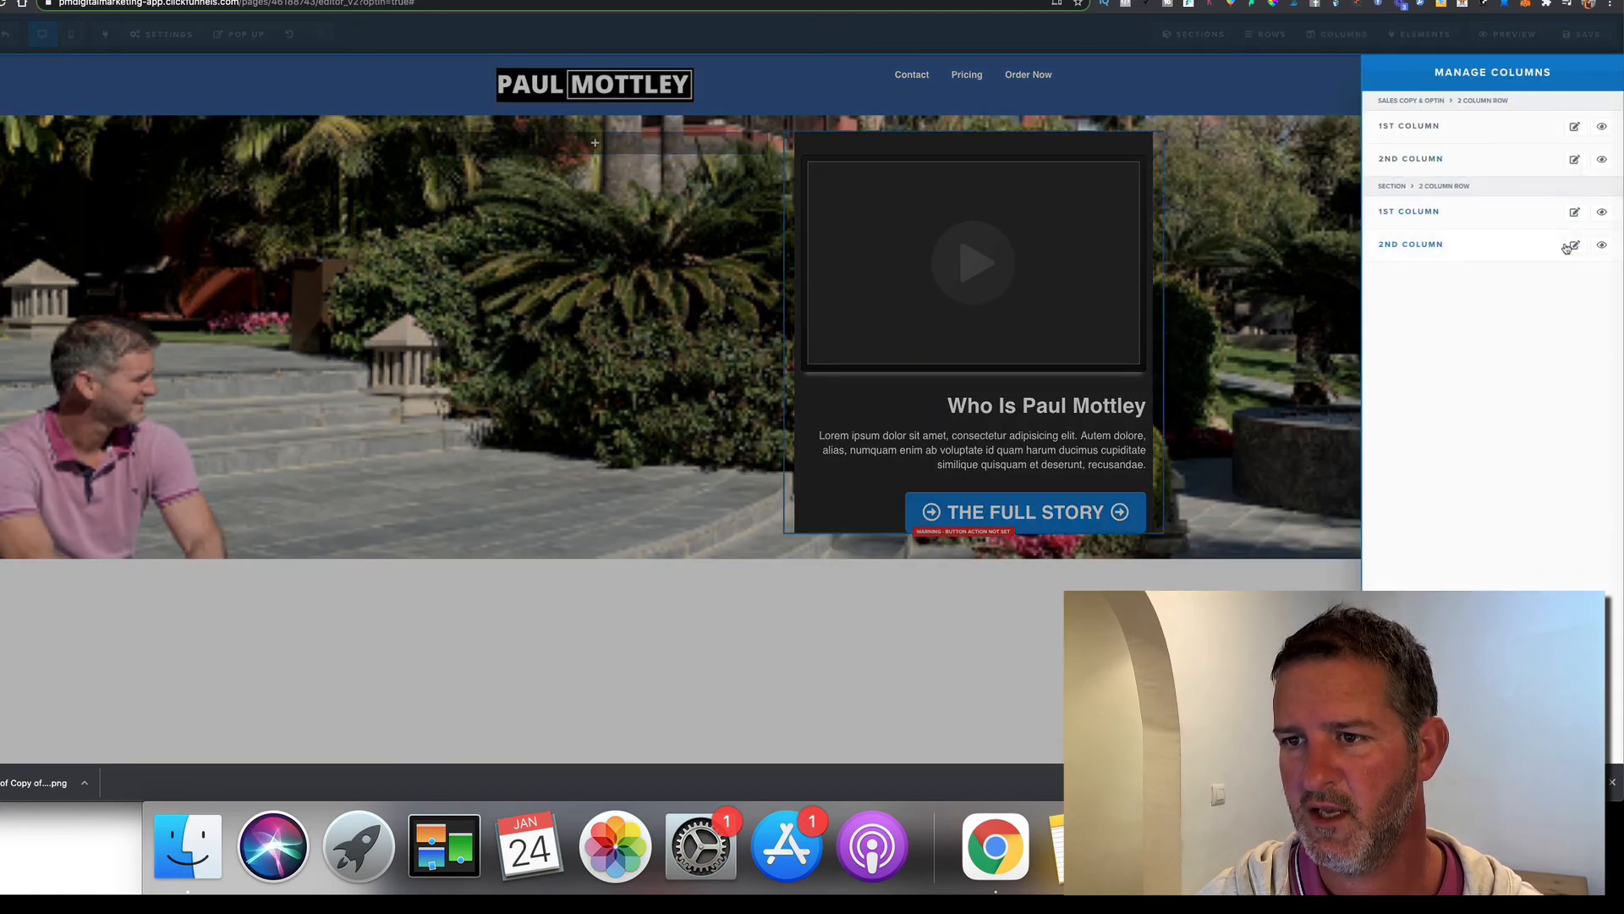
pyautogui.click(1575, 246)
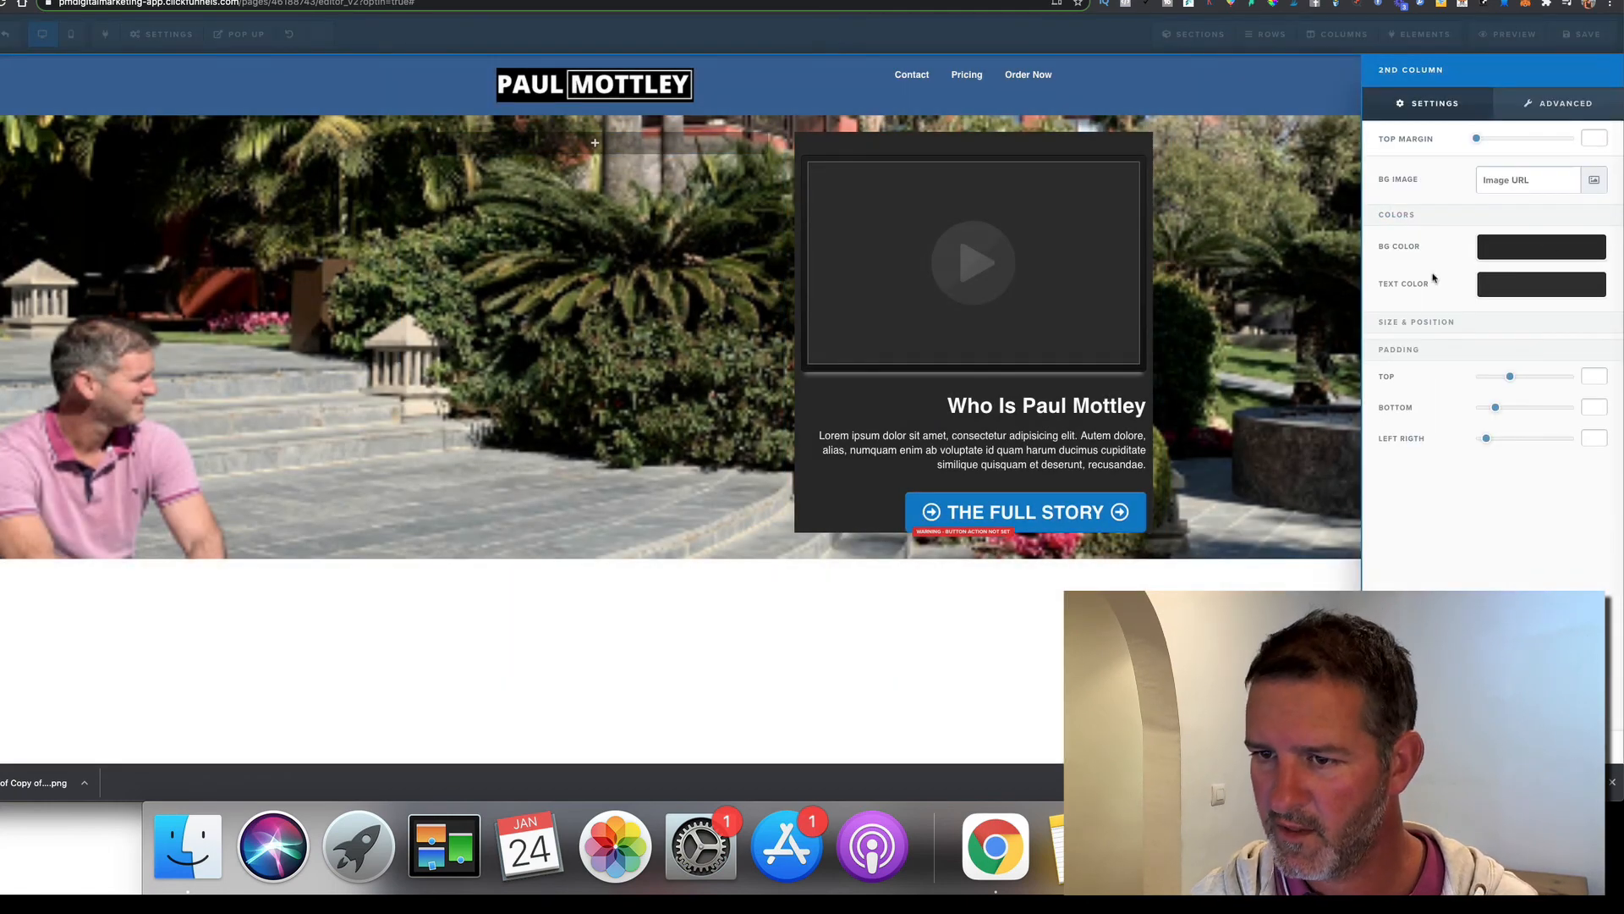
pyautogui.click(1559, 105)
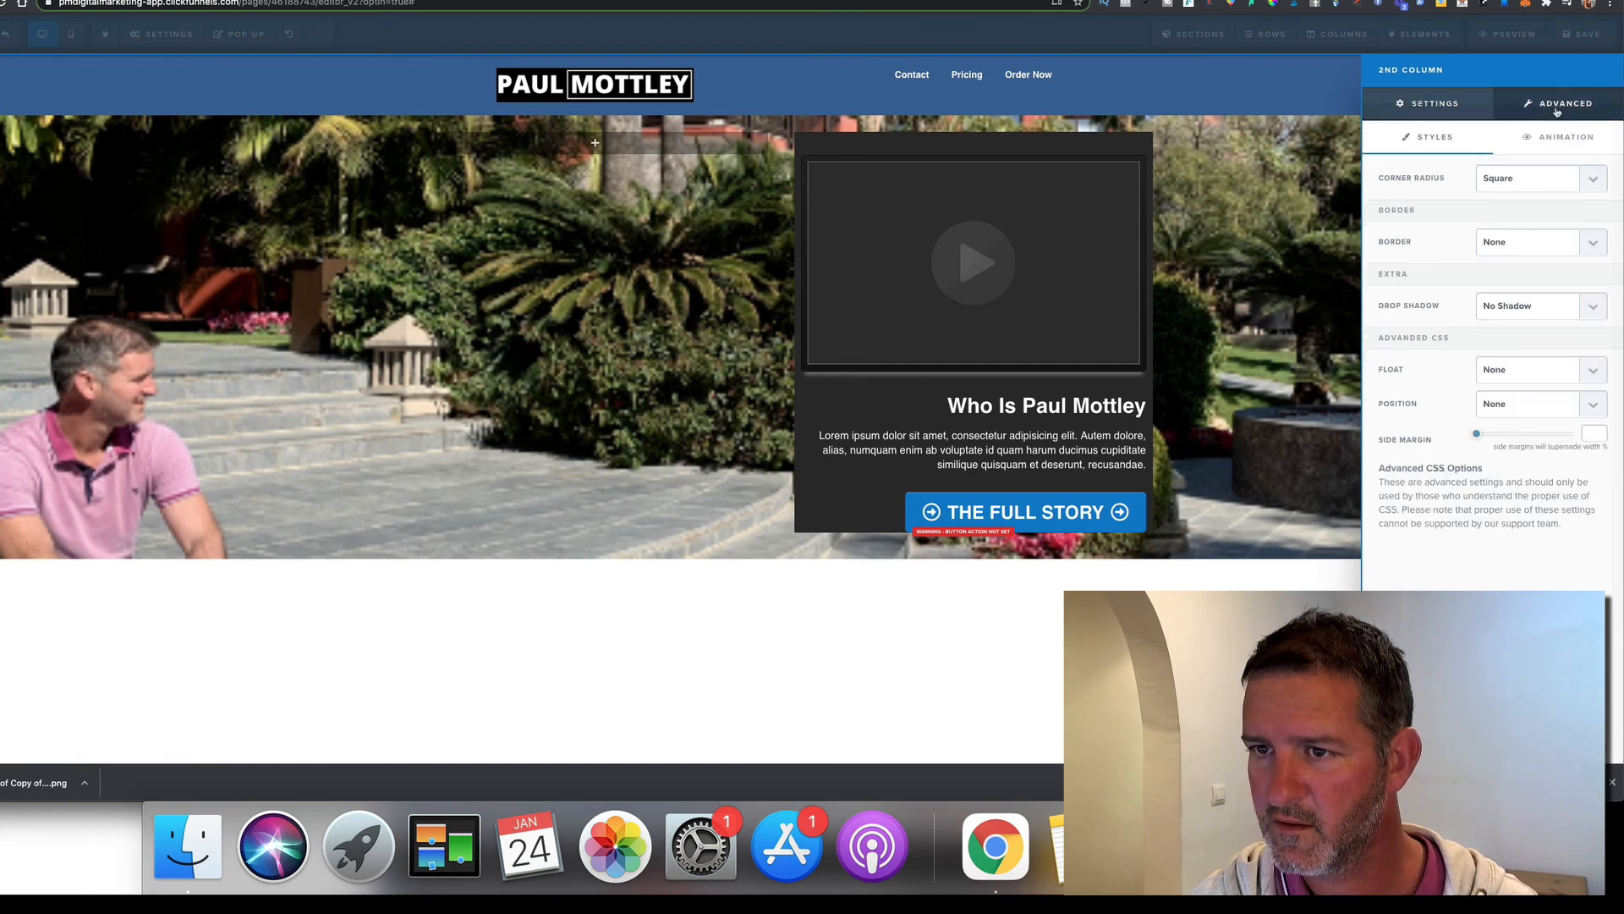
pyautogui.click(1516, 189)
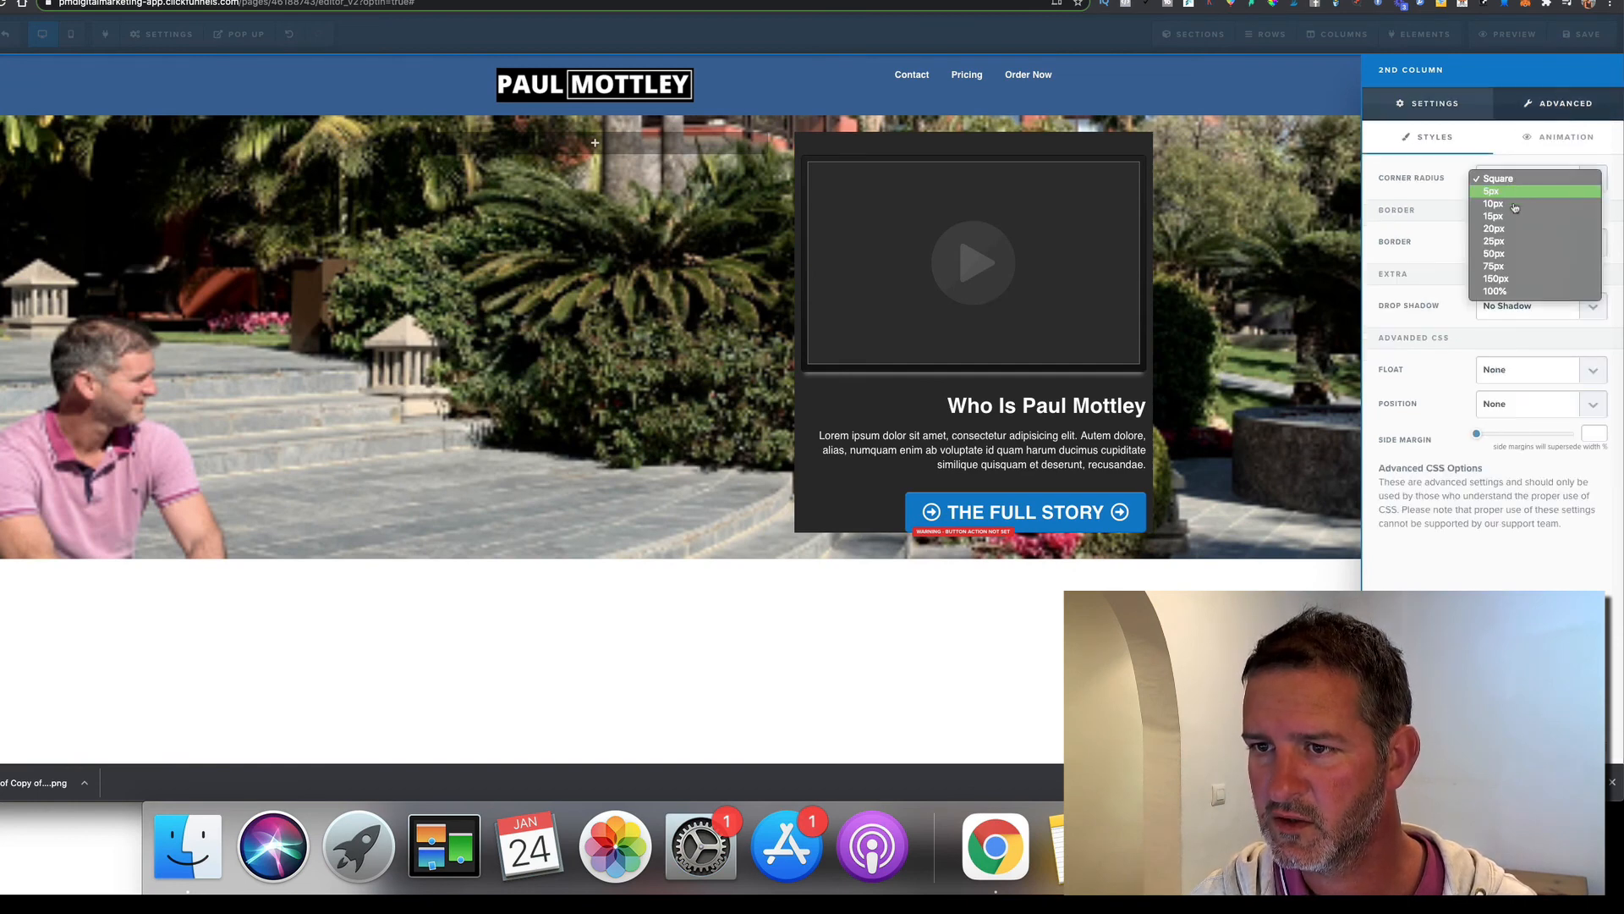
pyautogui.click(1512, 218)
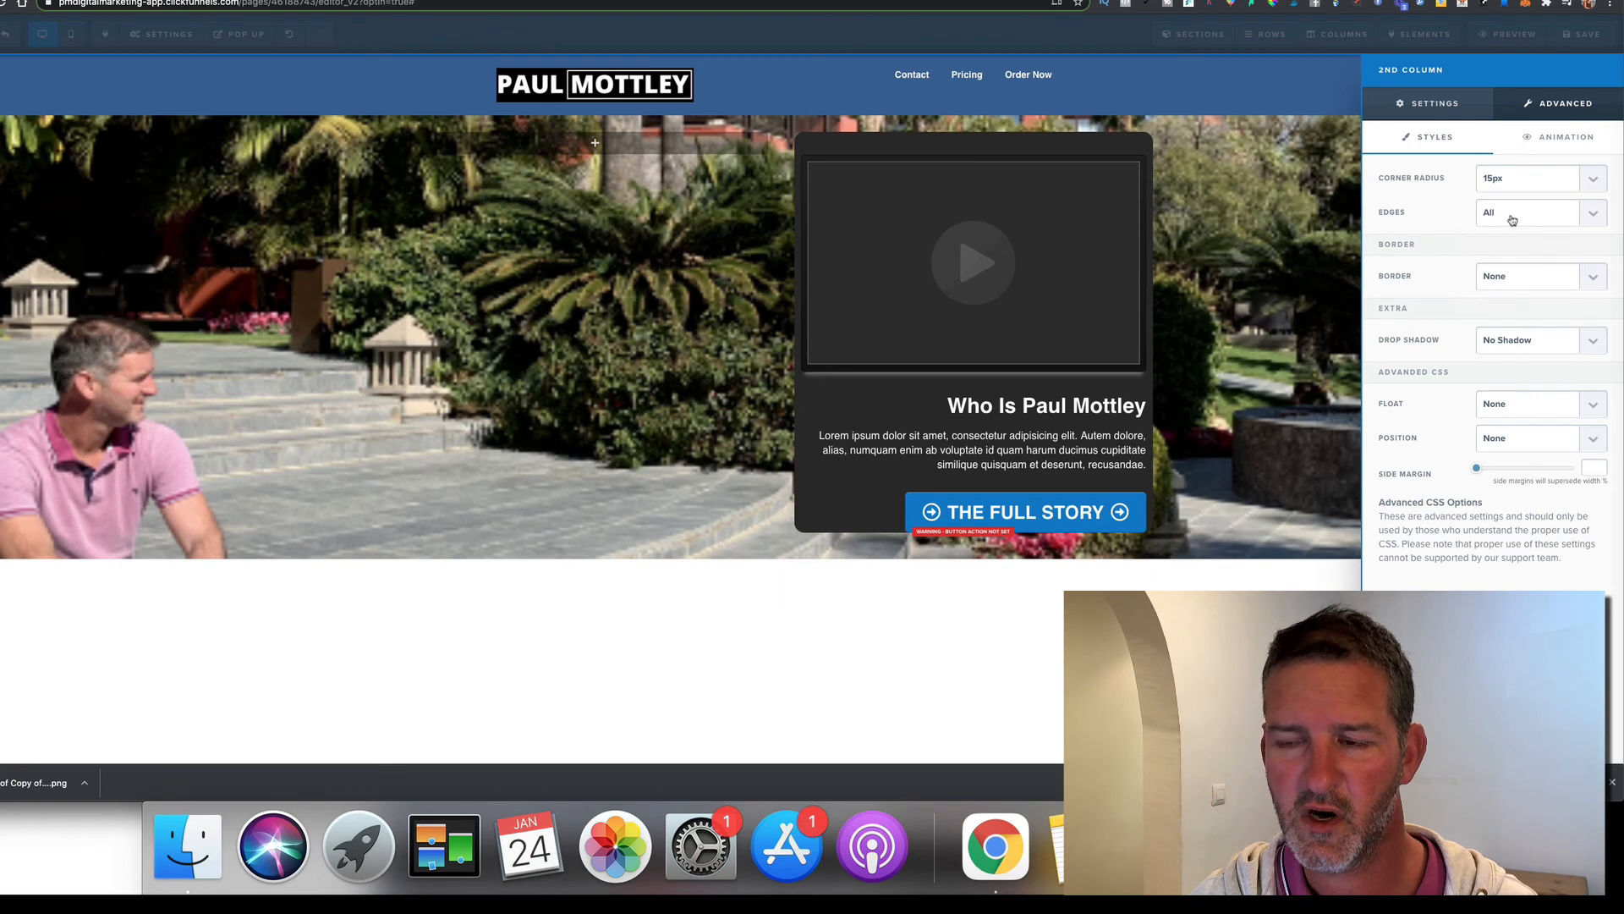
pyautogui.click(1316, 279)
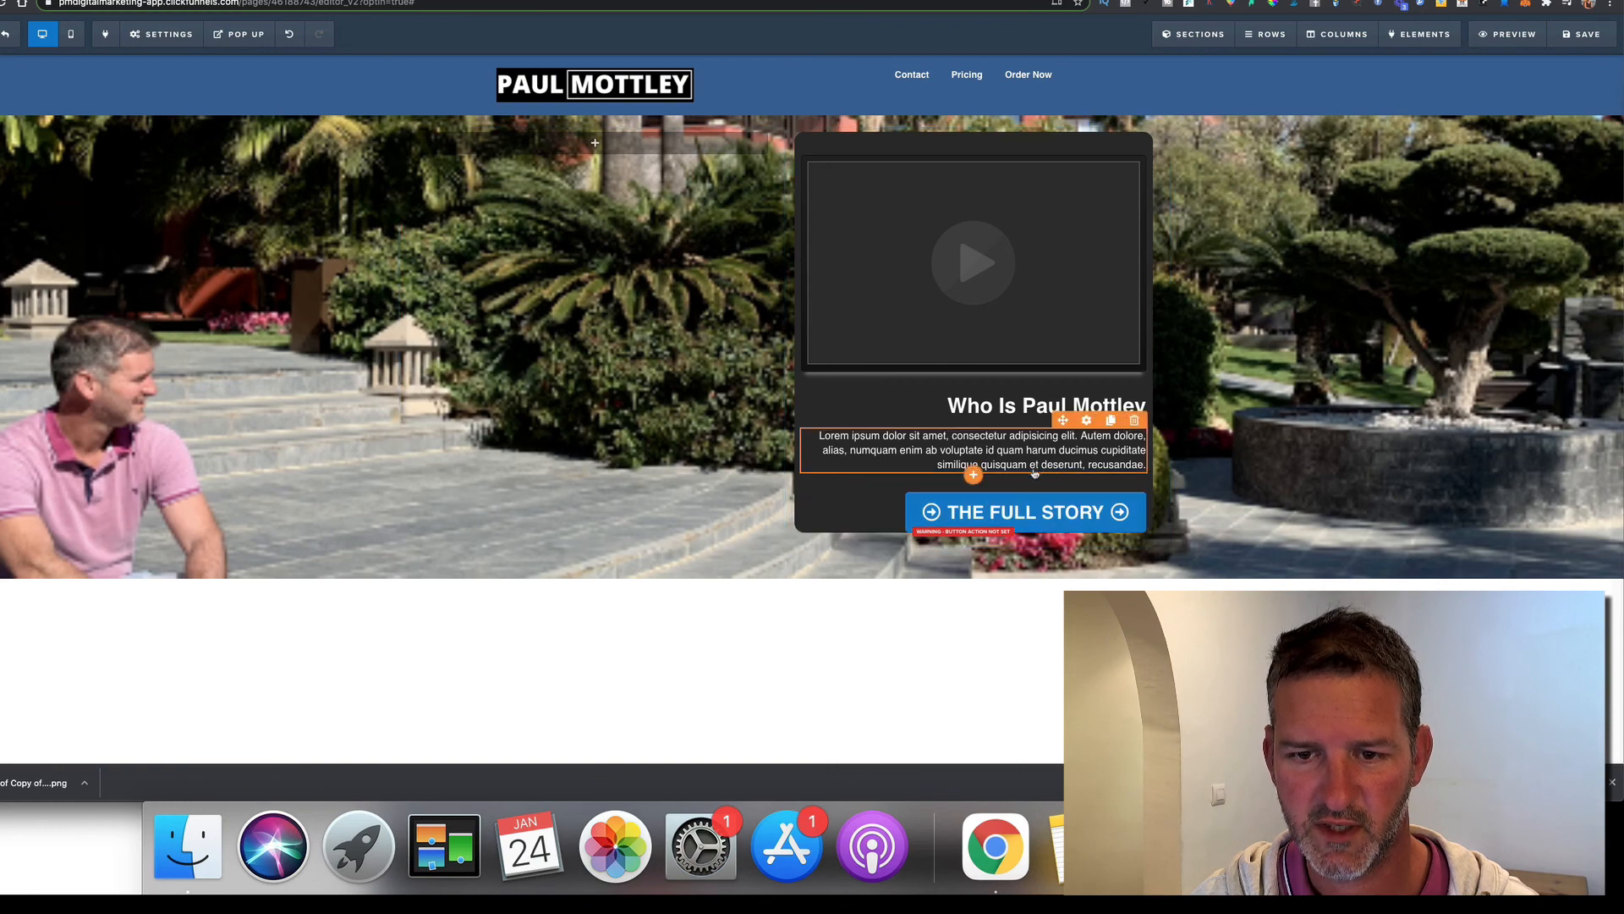
# Give the second column bottom padding 40 and left/right padding 30, then save
pyautogui.click(1345, 37)
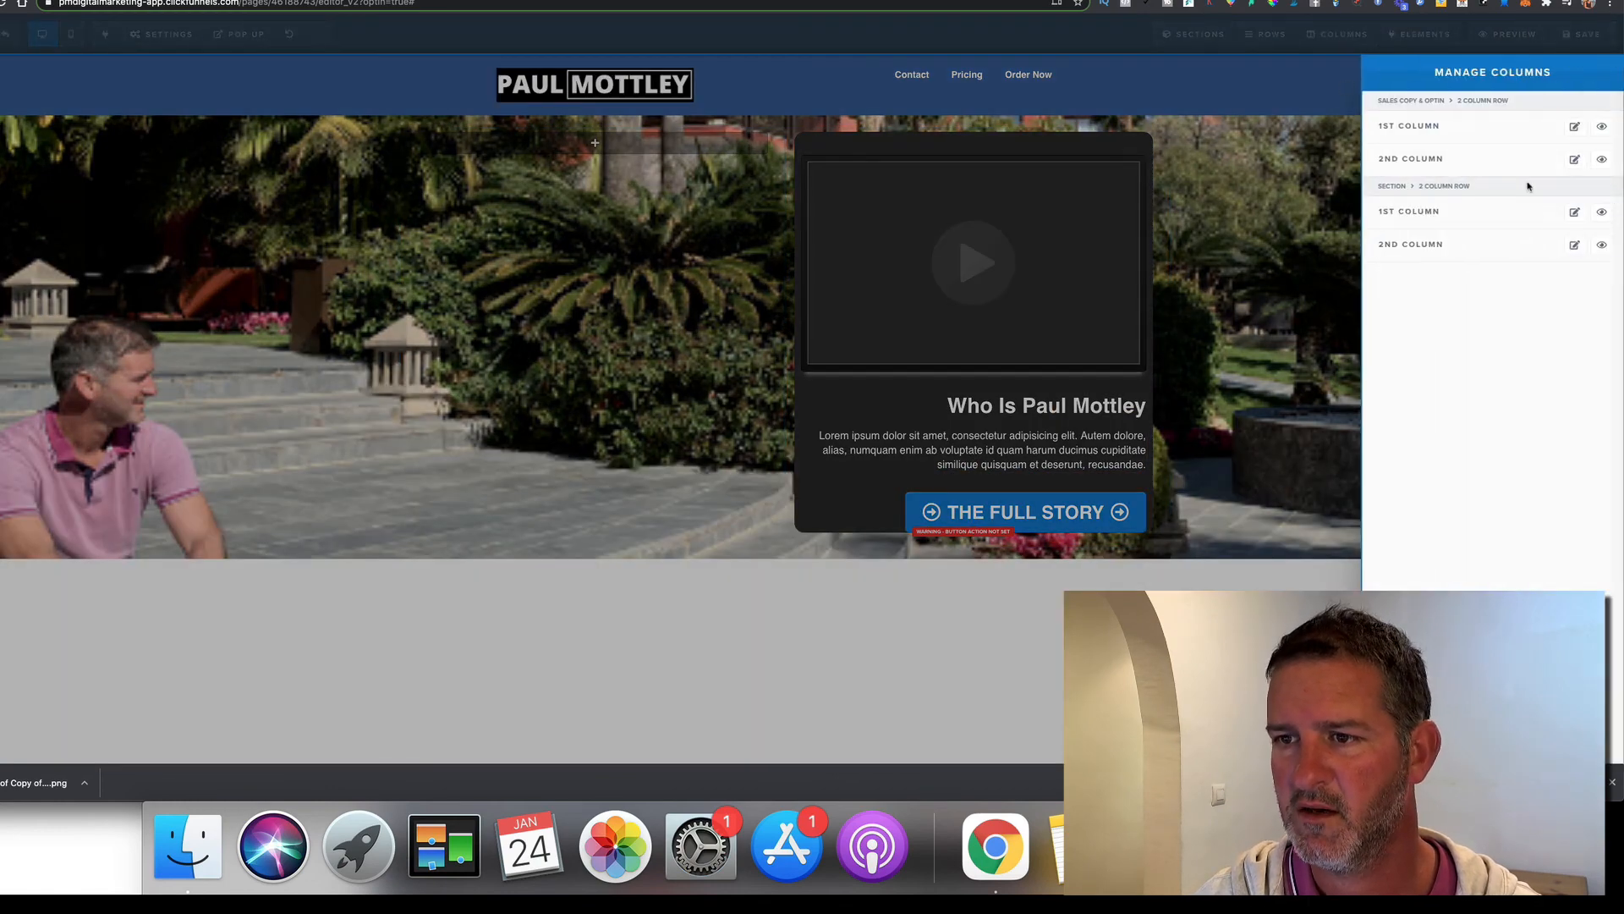
pyautogui.click(1573, 247)
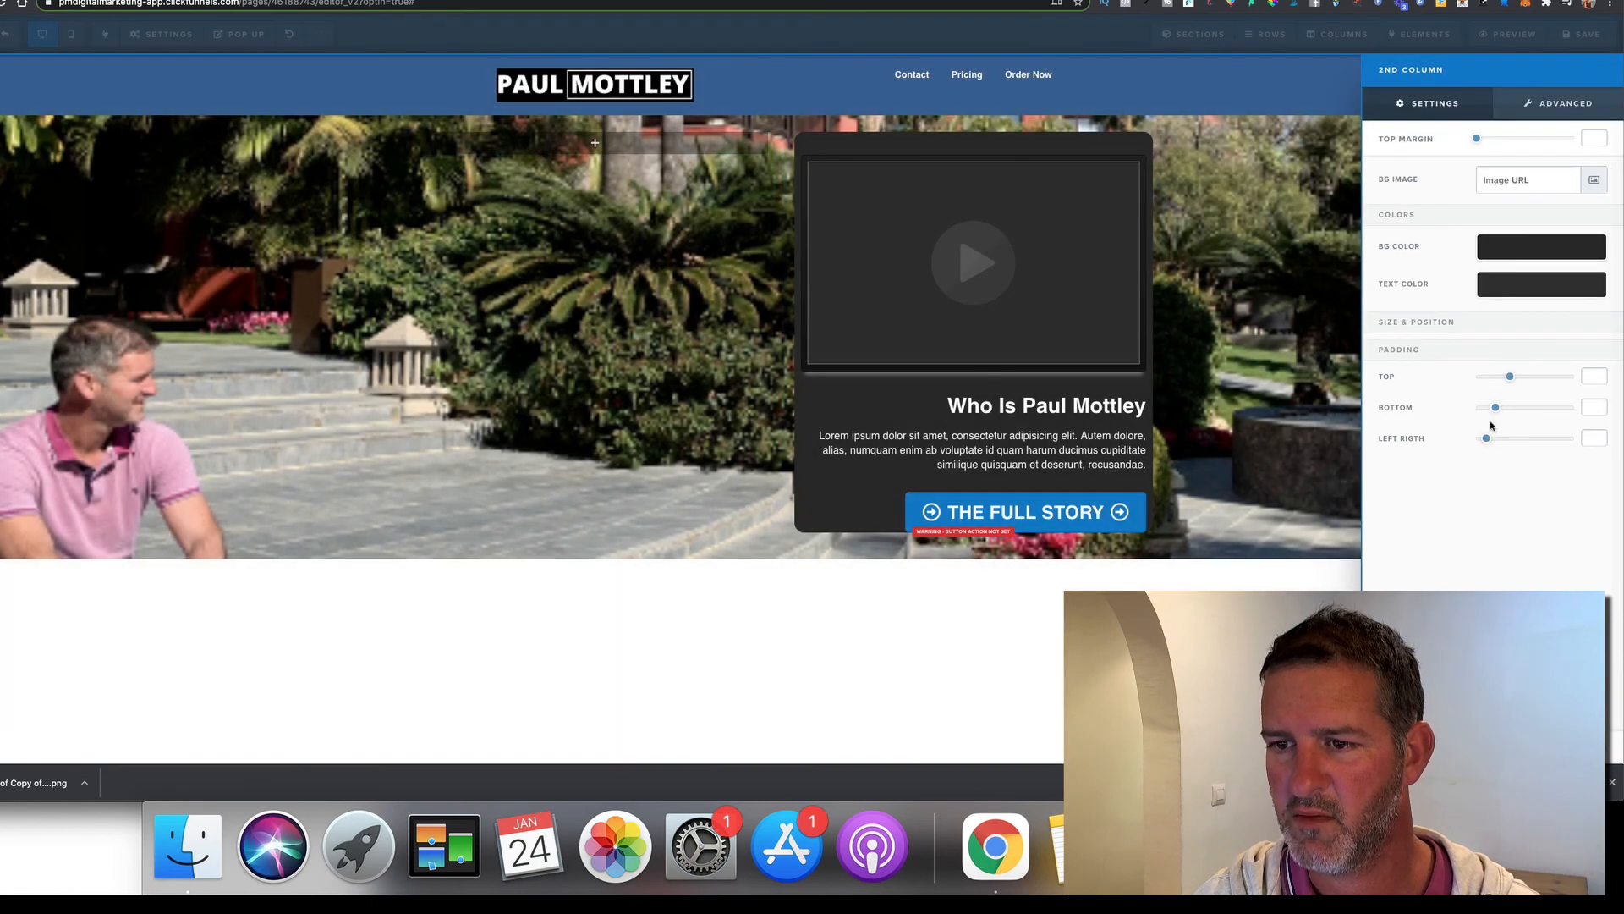
pyautogui.moveTo(1496, 410)
pyautogui.mouseDown()
pyautogui.moveTo(1517, 410)
pyautogui.moveTo(1489, 438)
pyautogui.moveTo(1507, 440)
pyautogui.mouseUp()
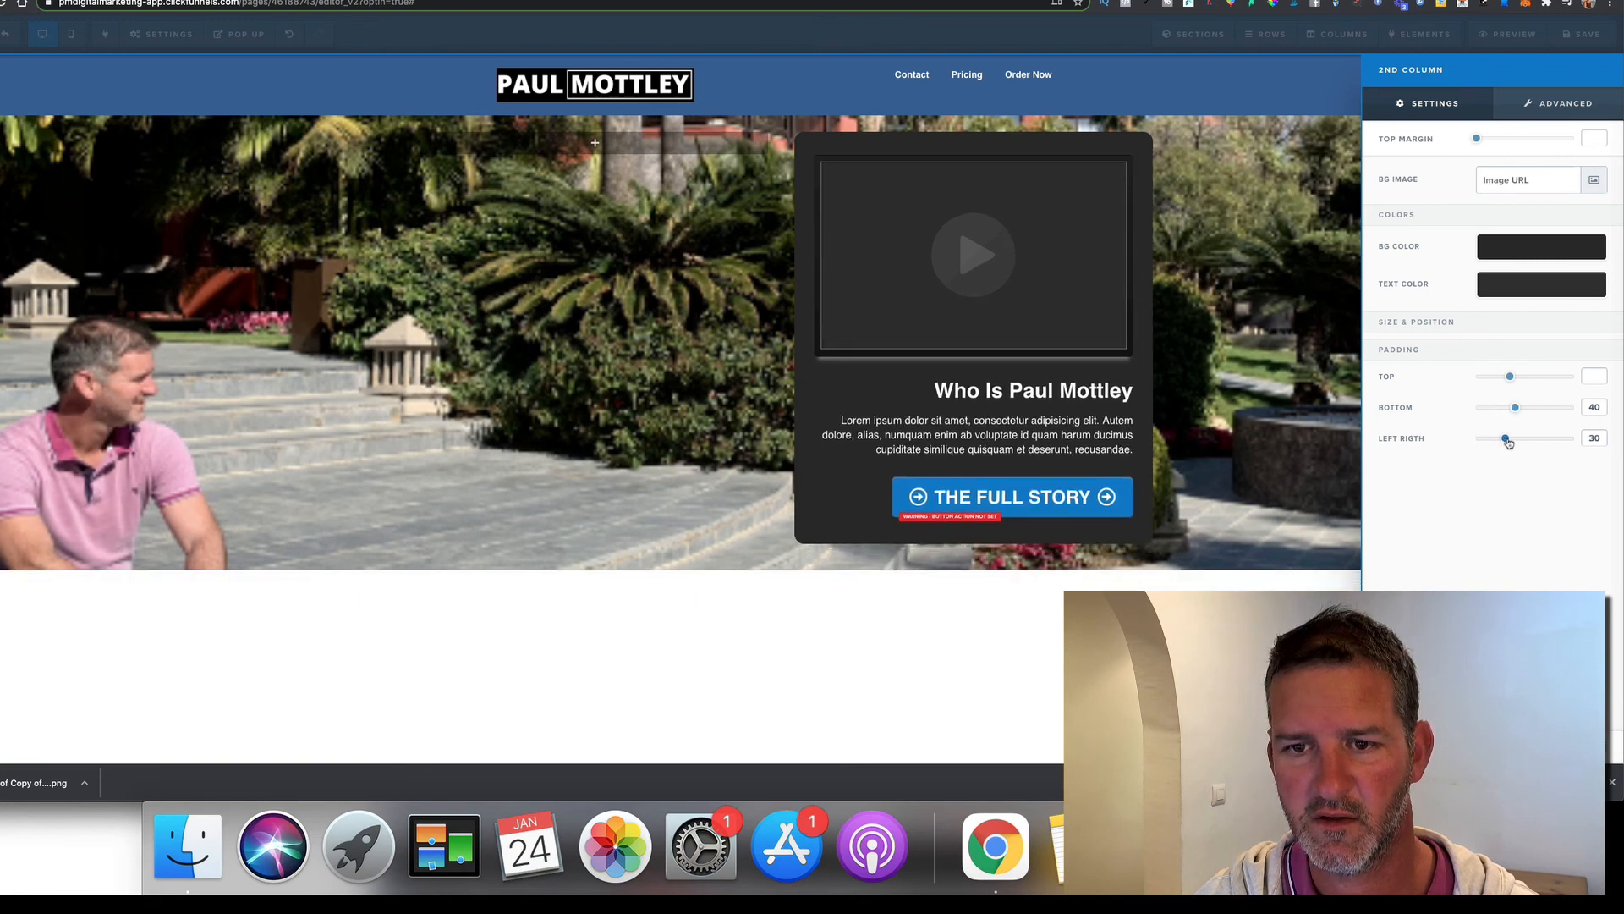
pyautogui.click(1302, 447)
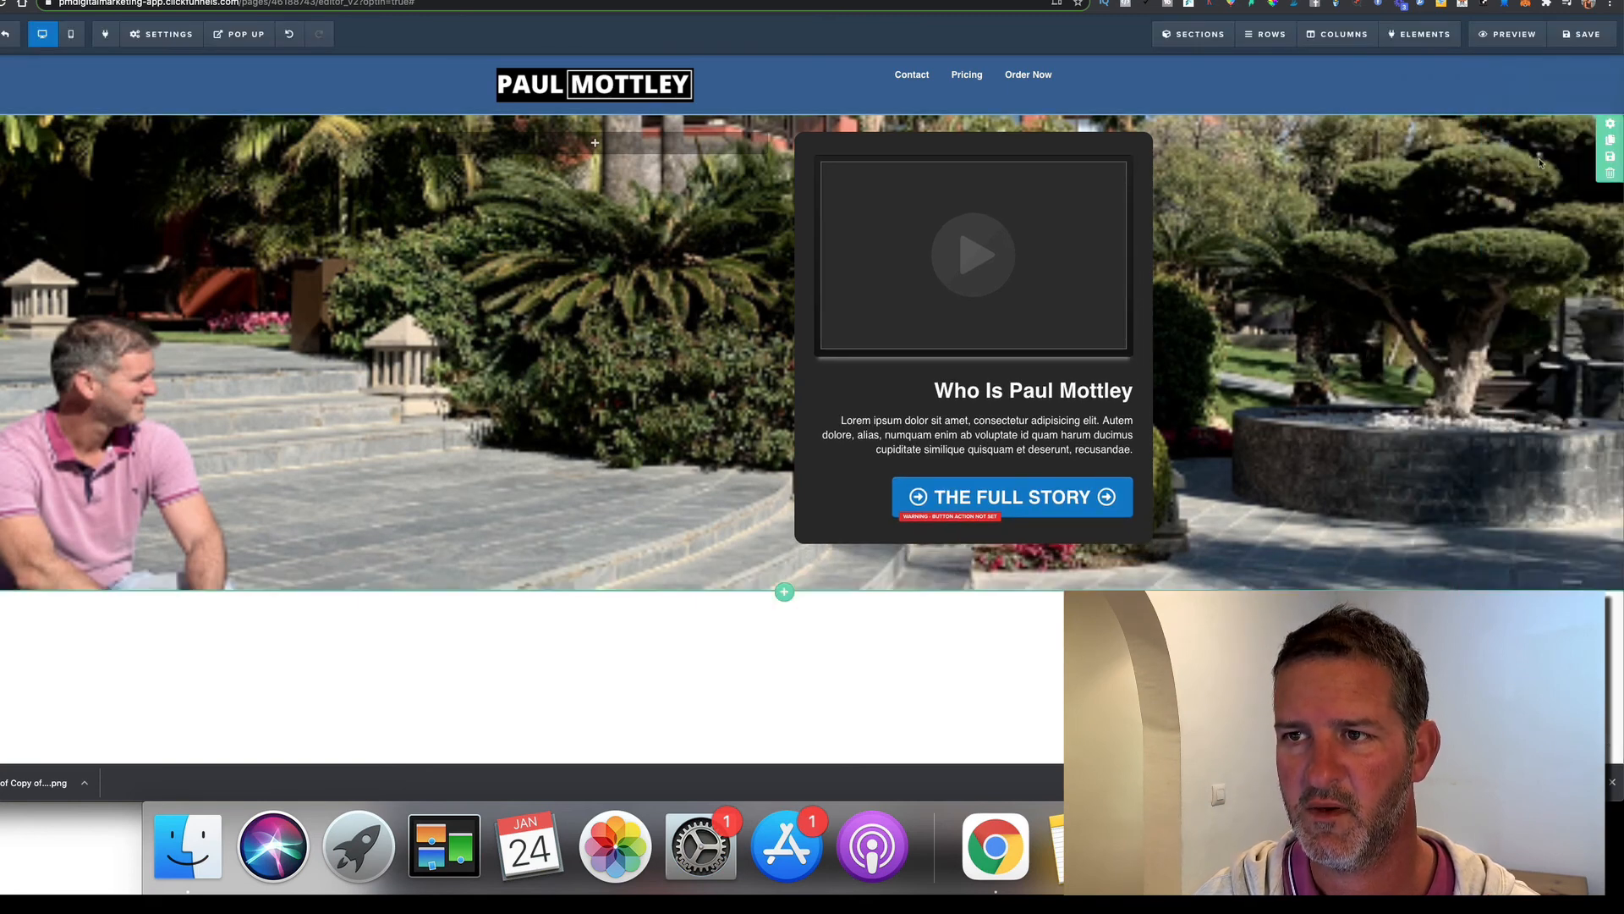
pyautogui.click(1577, 38)
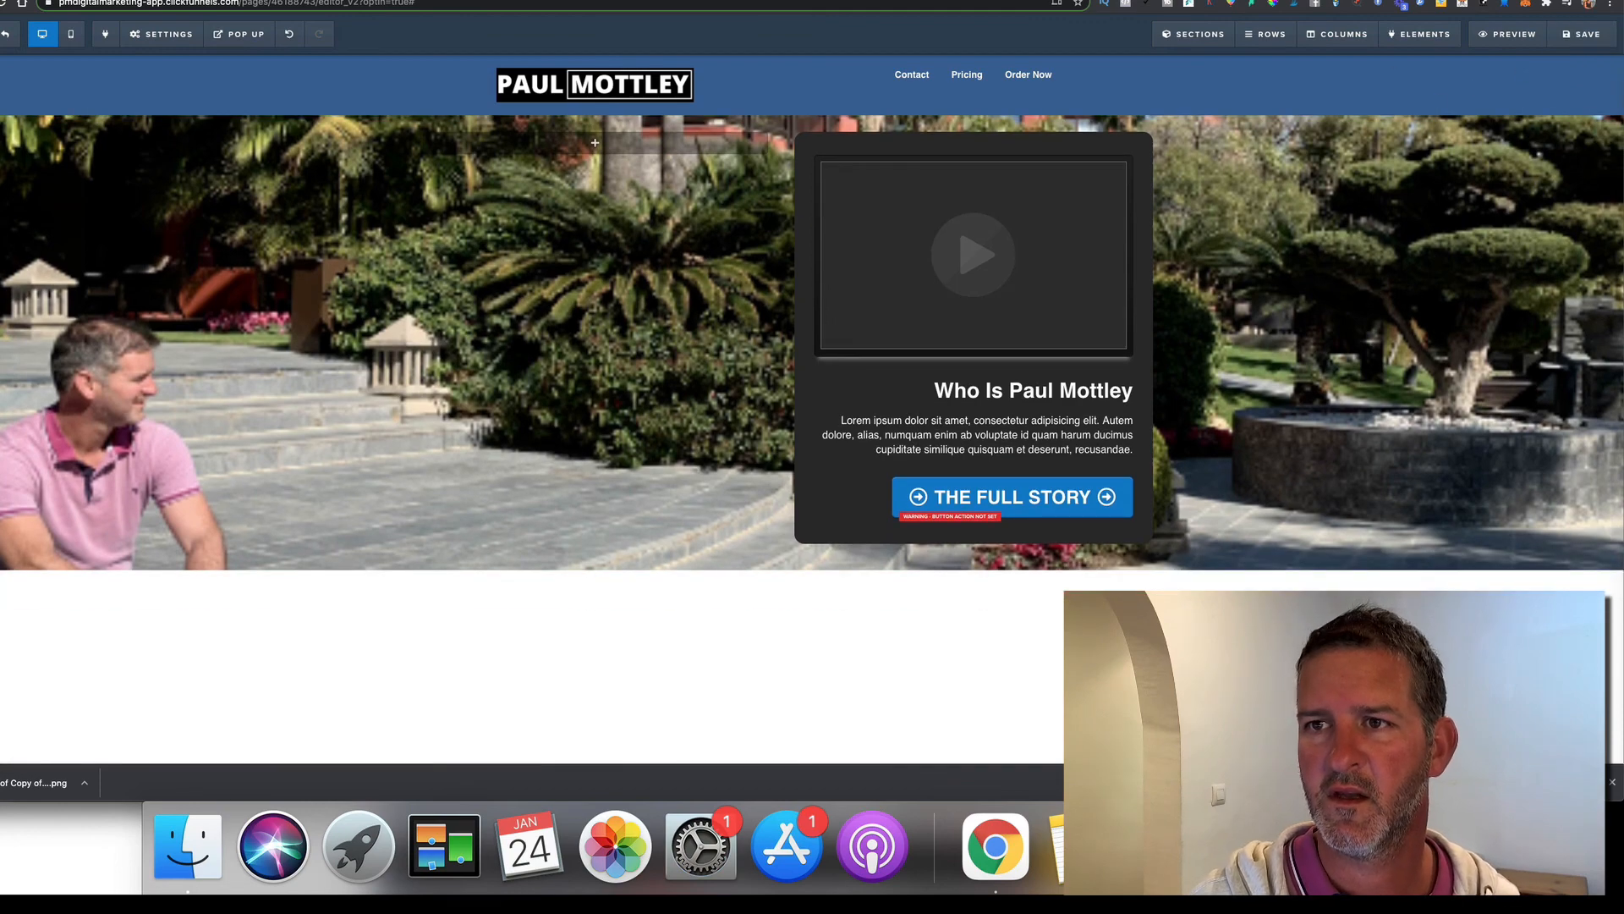
pyautogui.click(1388, 2)
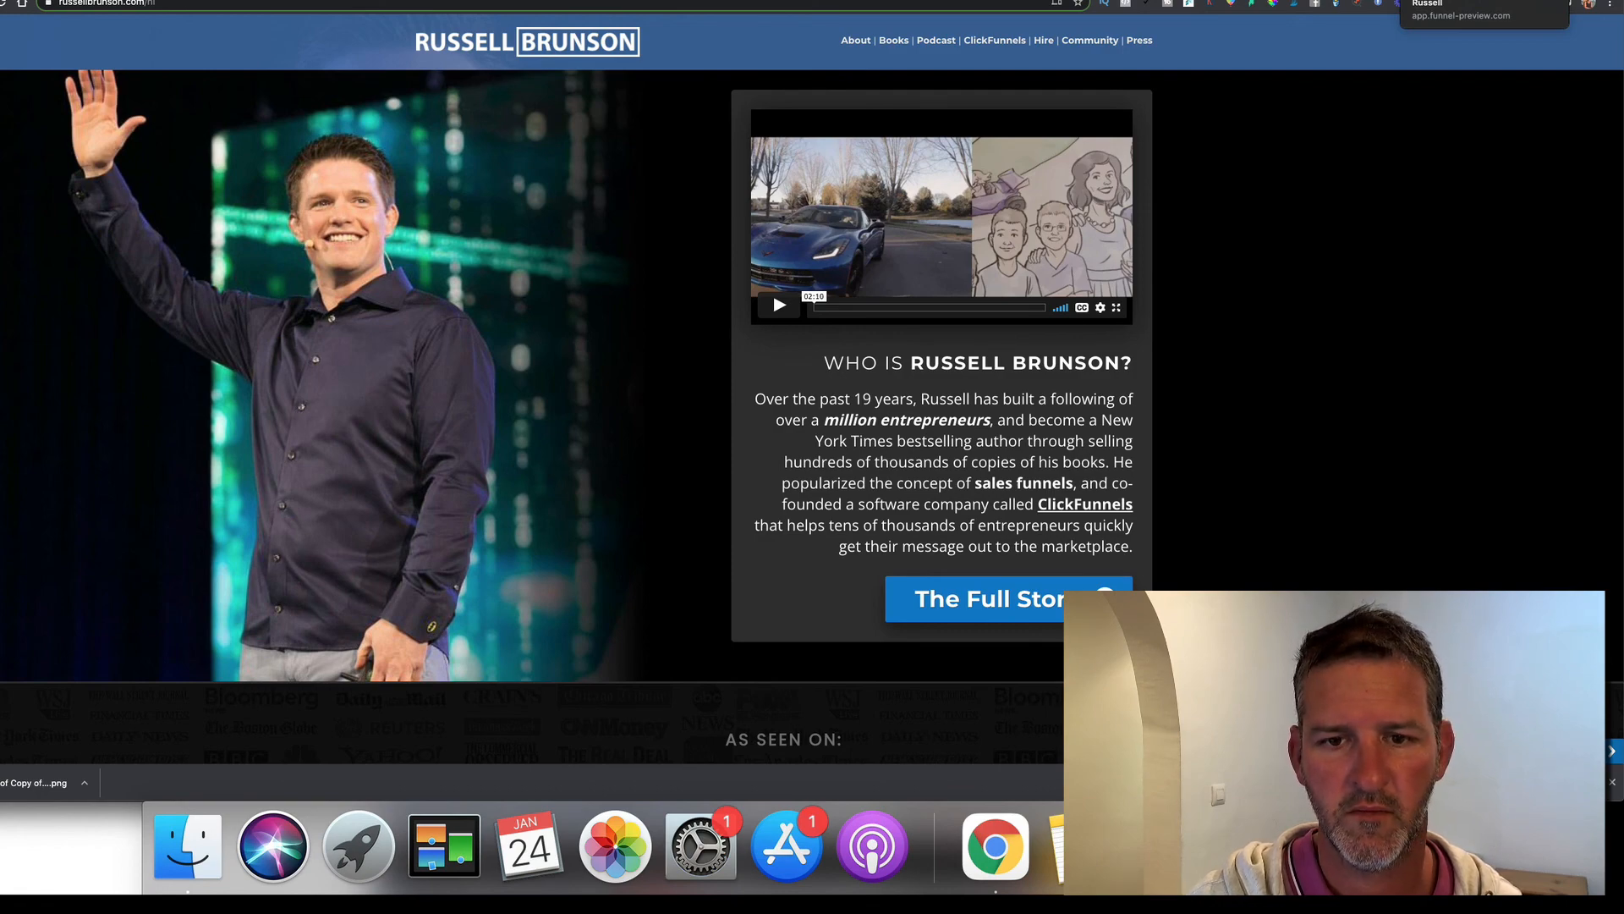
pyautogui.click(1438, 1)
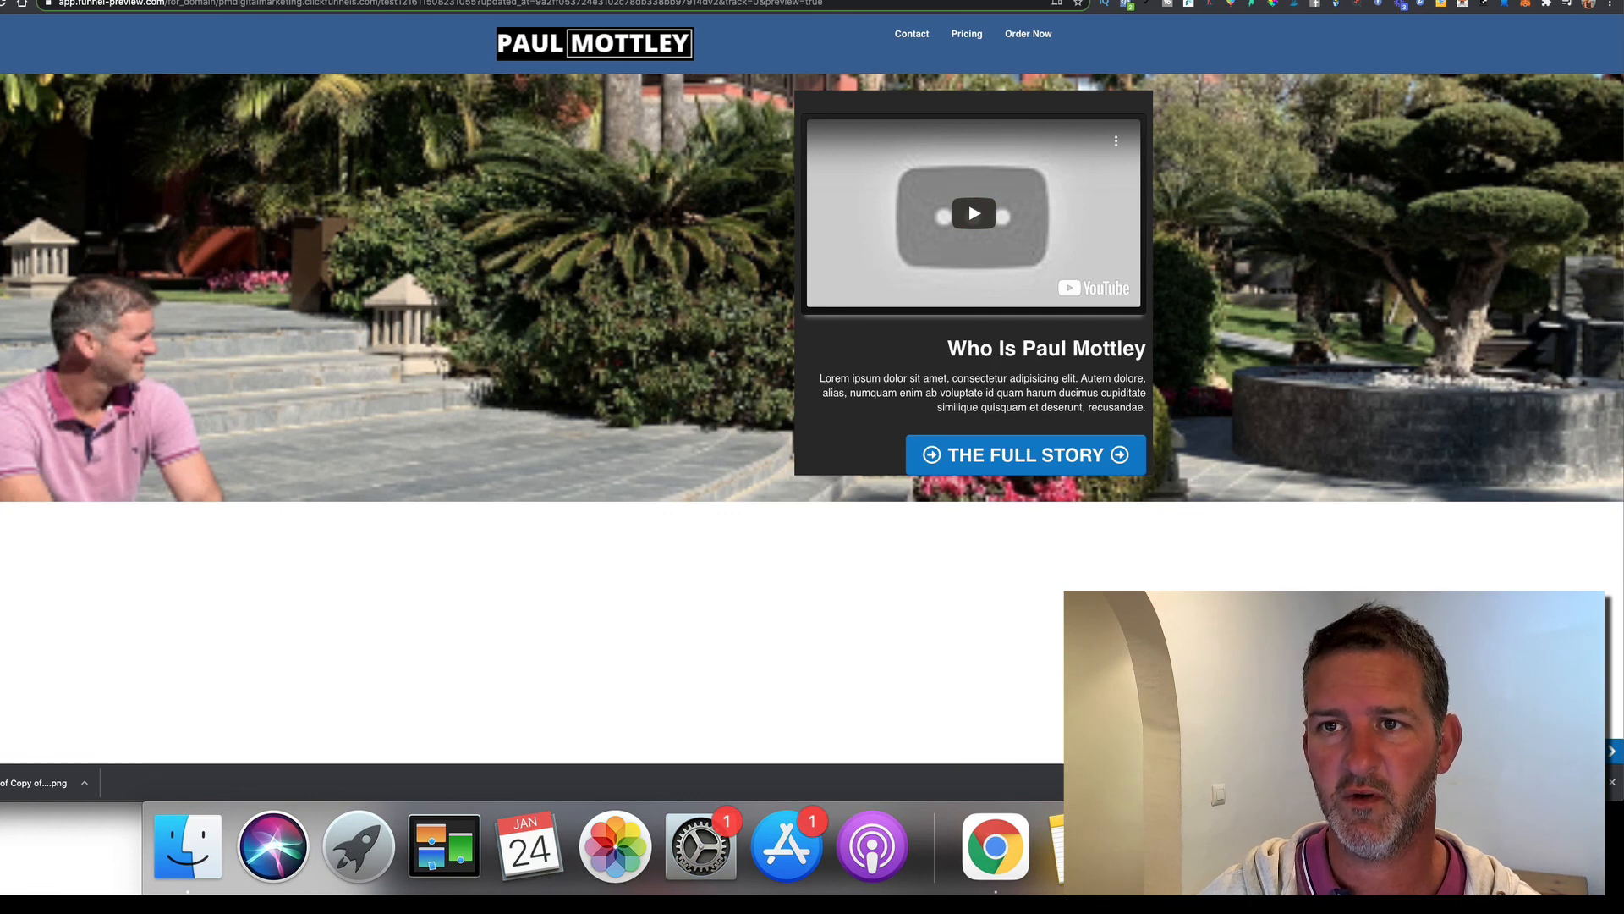
pyautogui.click(1279, 0)
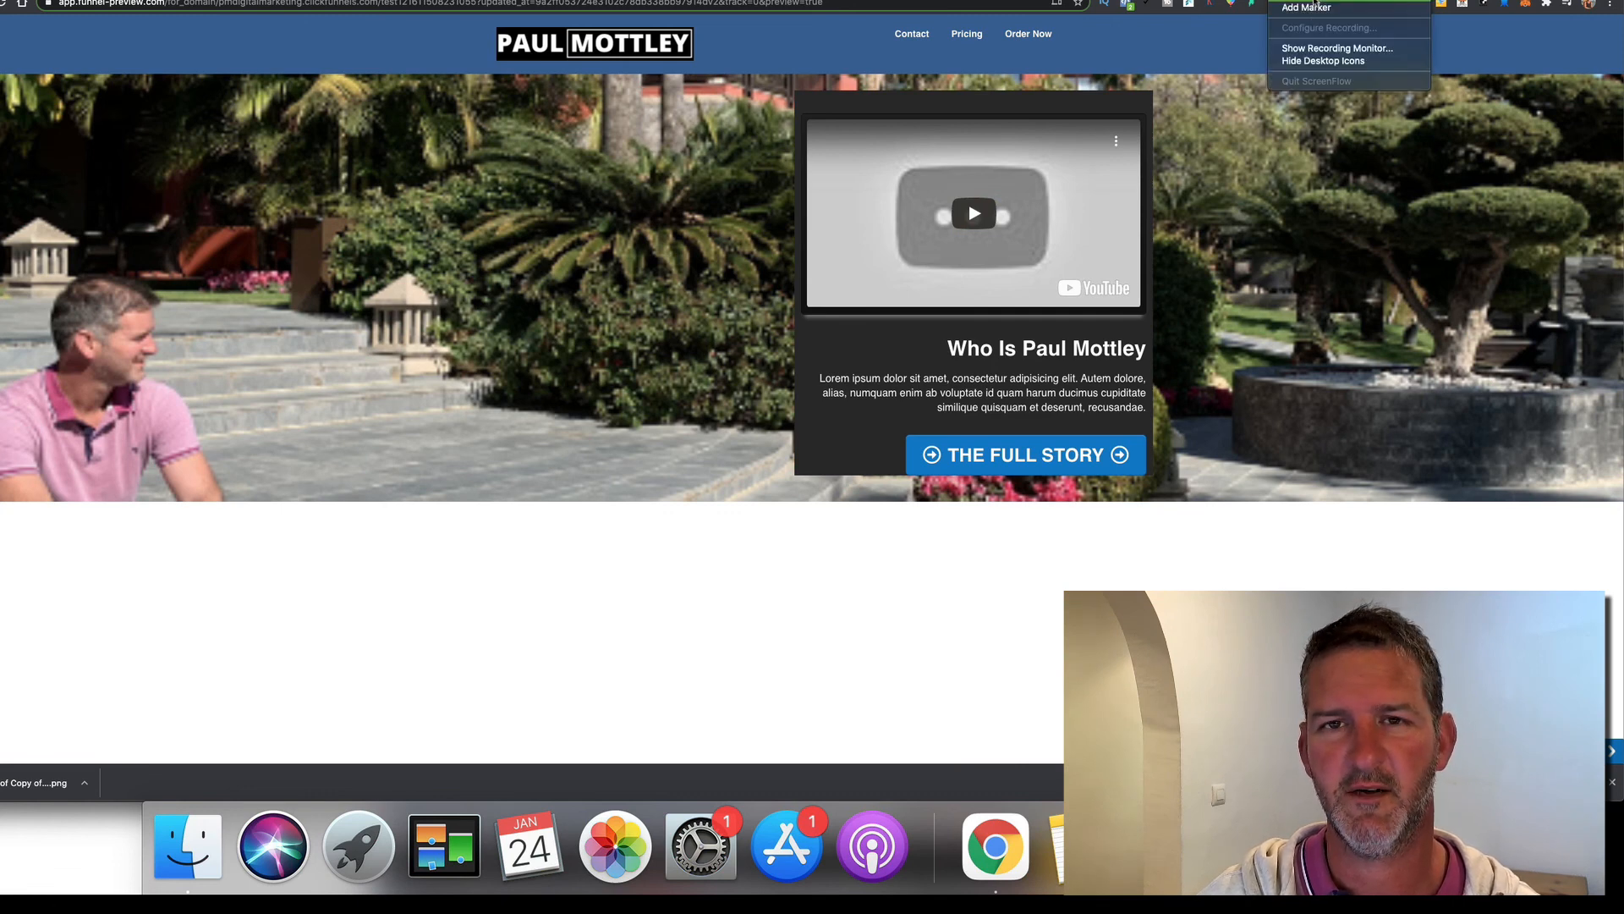
pyautogui.click(1316, 7)
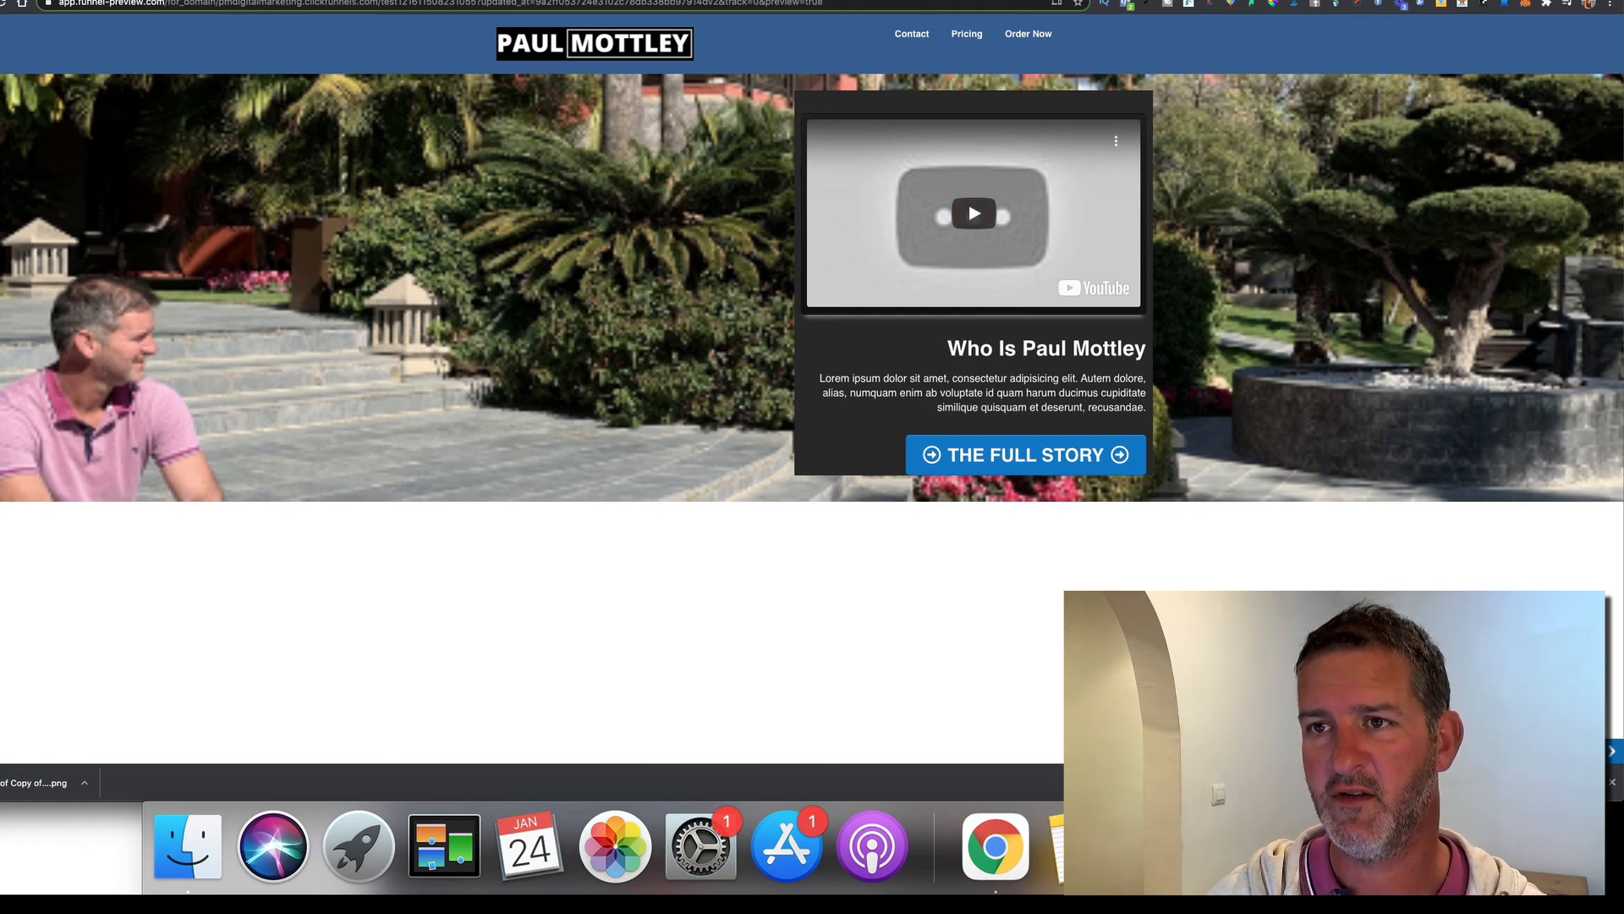
# Set the video element to YouTube and paste the youtu.be link as its URL
pyautogui.click(1371, 0)
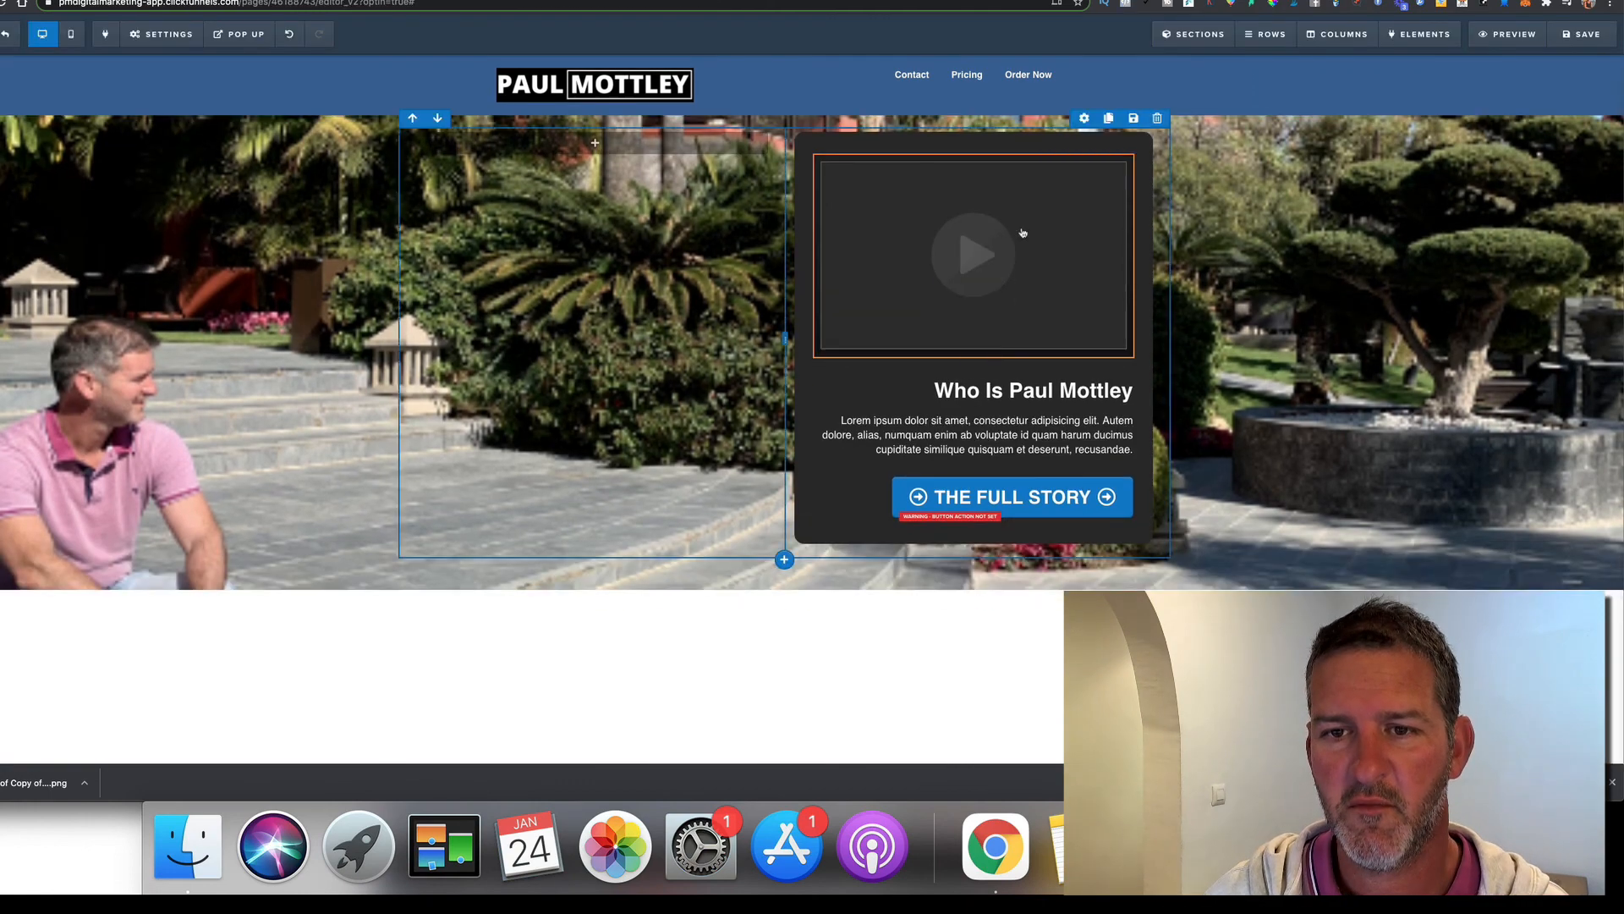
pyautogui.click(1033, 219)
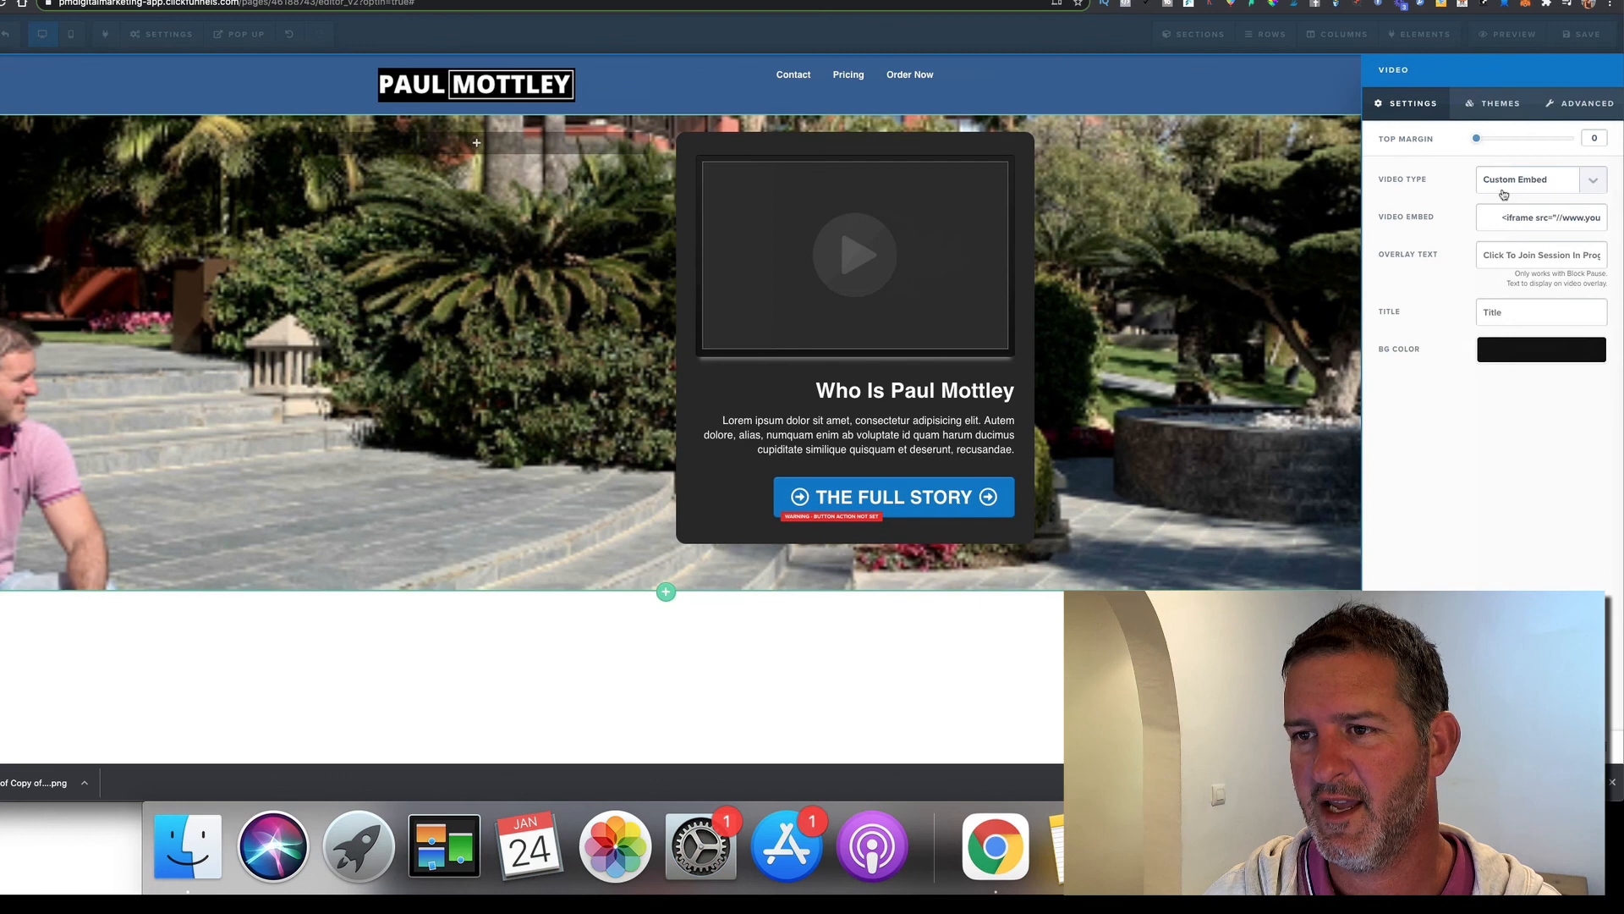
pyautogui.click(1560, 183)
pyautogui.click(1515, 194)
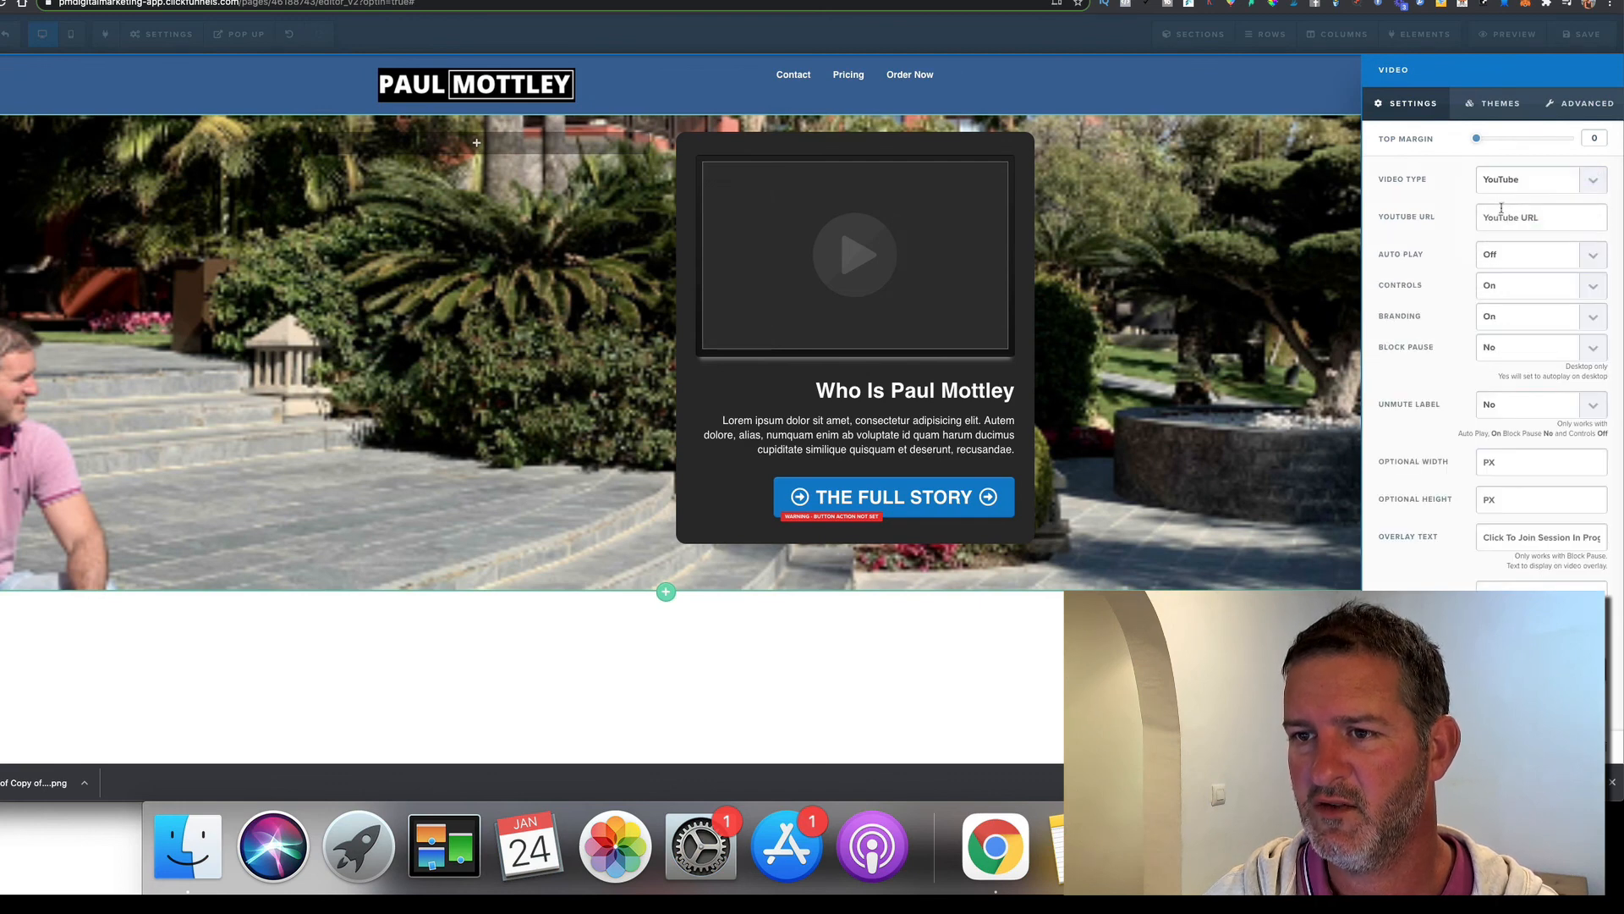
pyautogui.rightClick(1502, 217)
pyautogui.click(1421, 303)
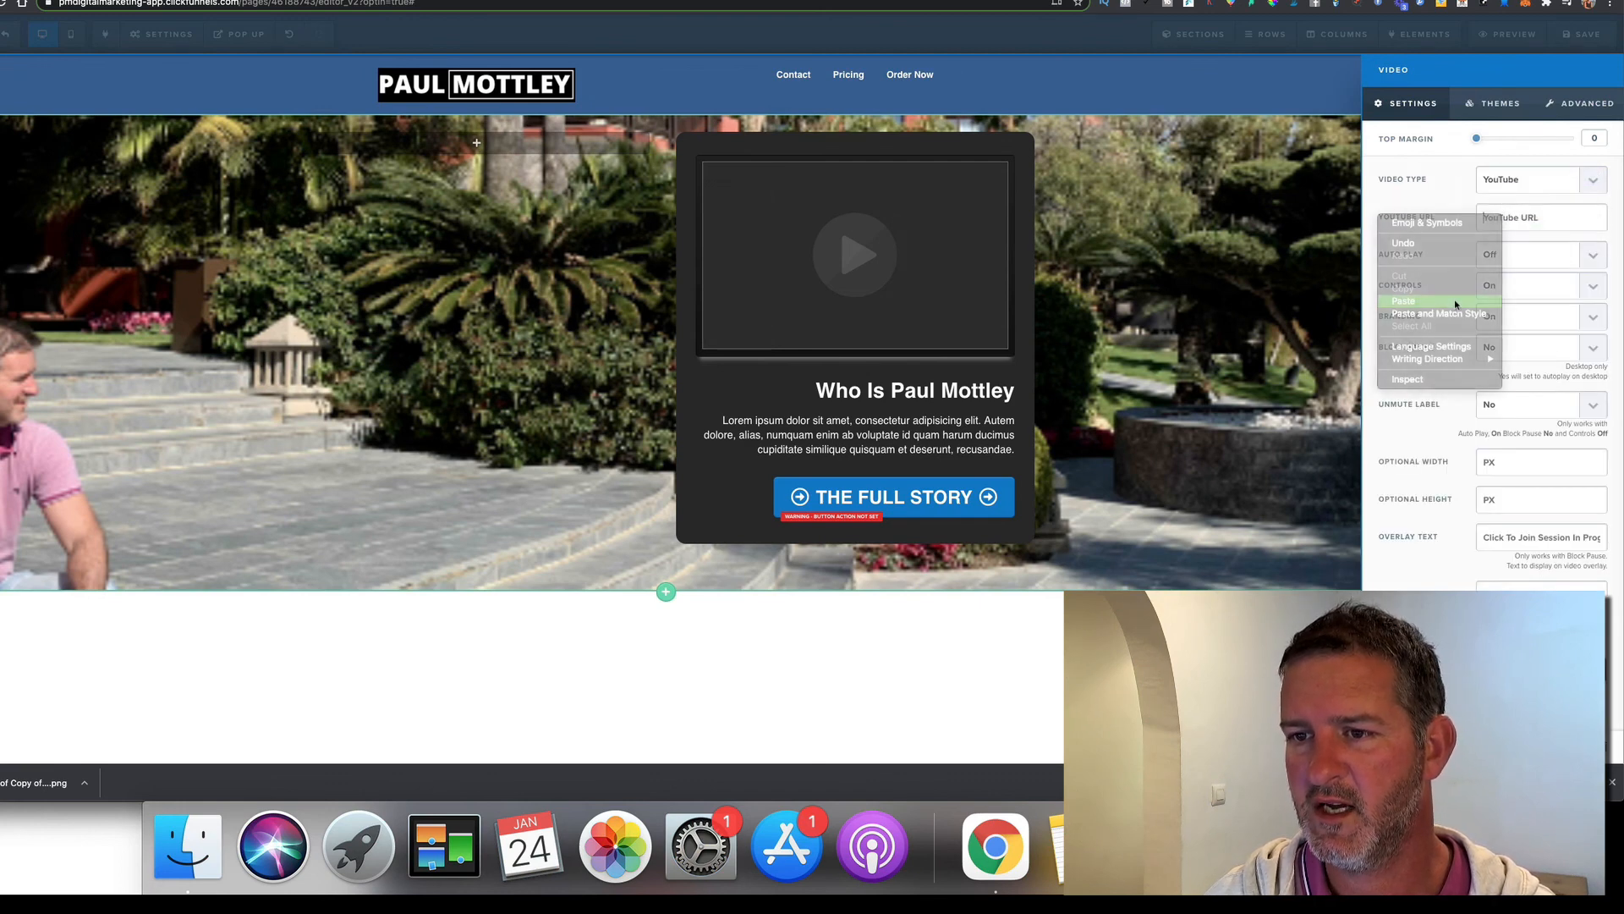
# Save the page with the new video and load its preview
pyautogui.click(1586, 38)
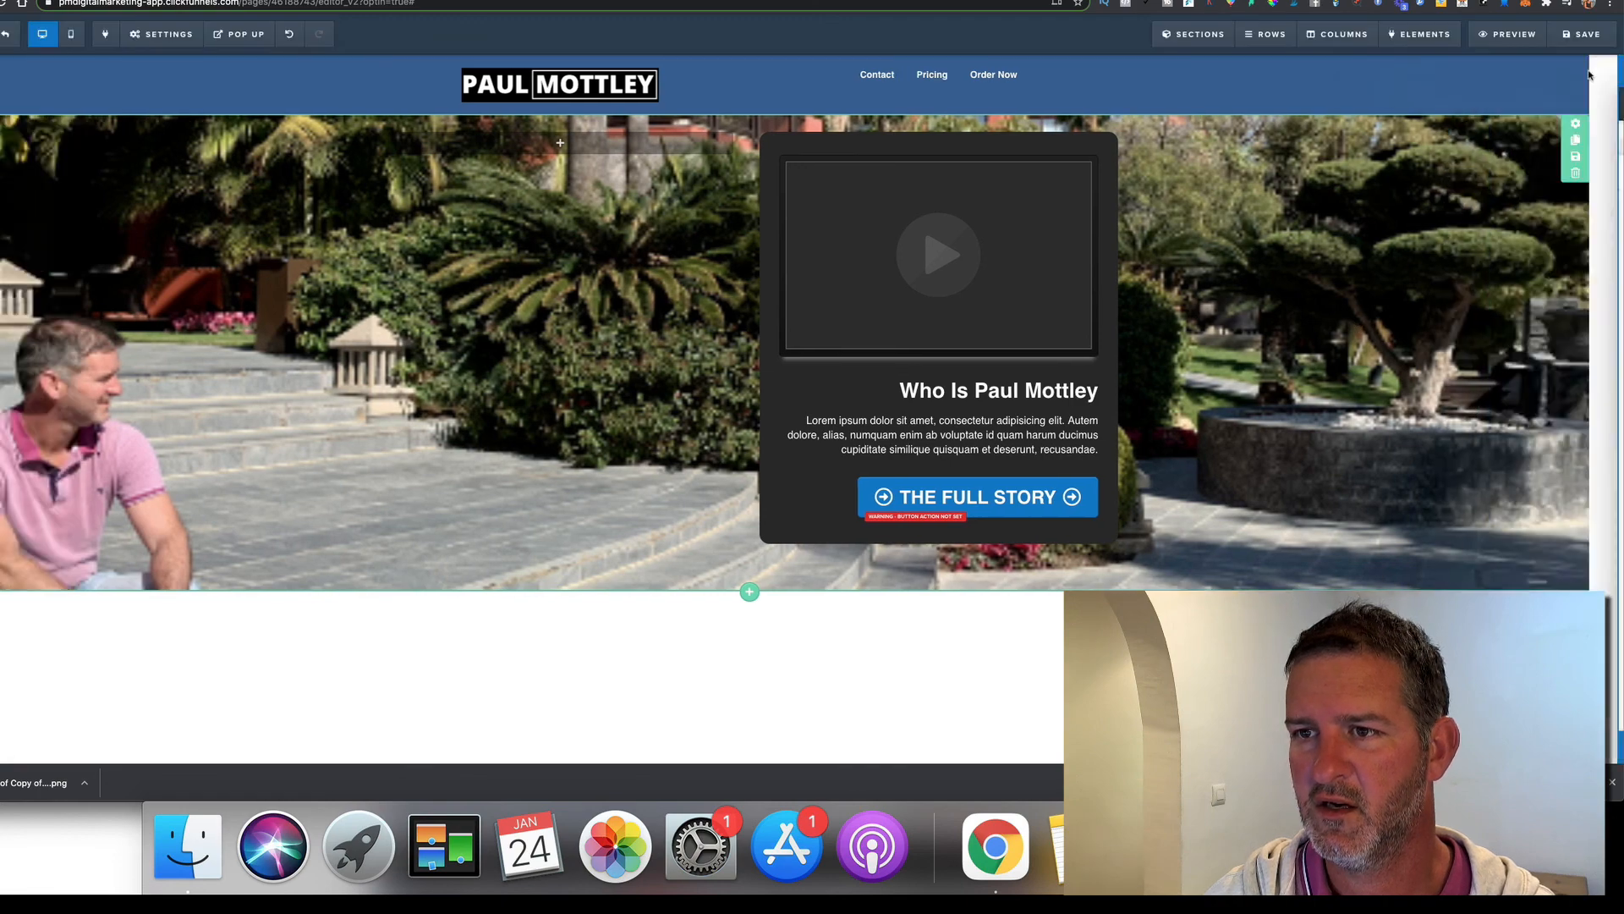
pyautogui.click(1588, 40)
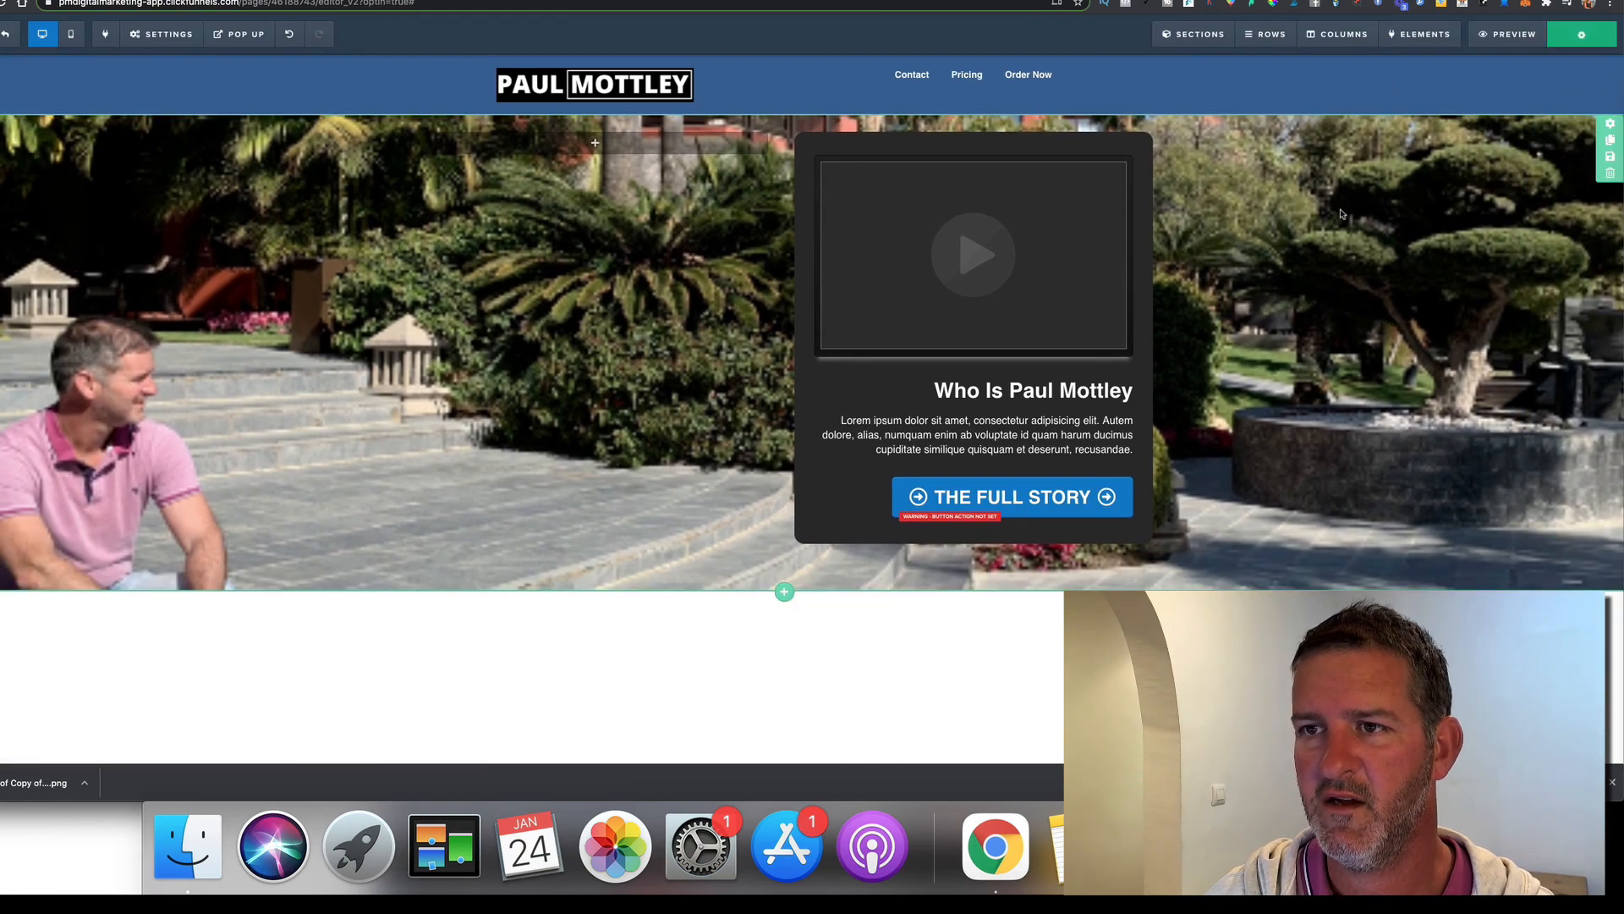
pyautogui.click(1508, 34)
pyautogui.click(1439, 63)
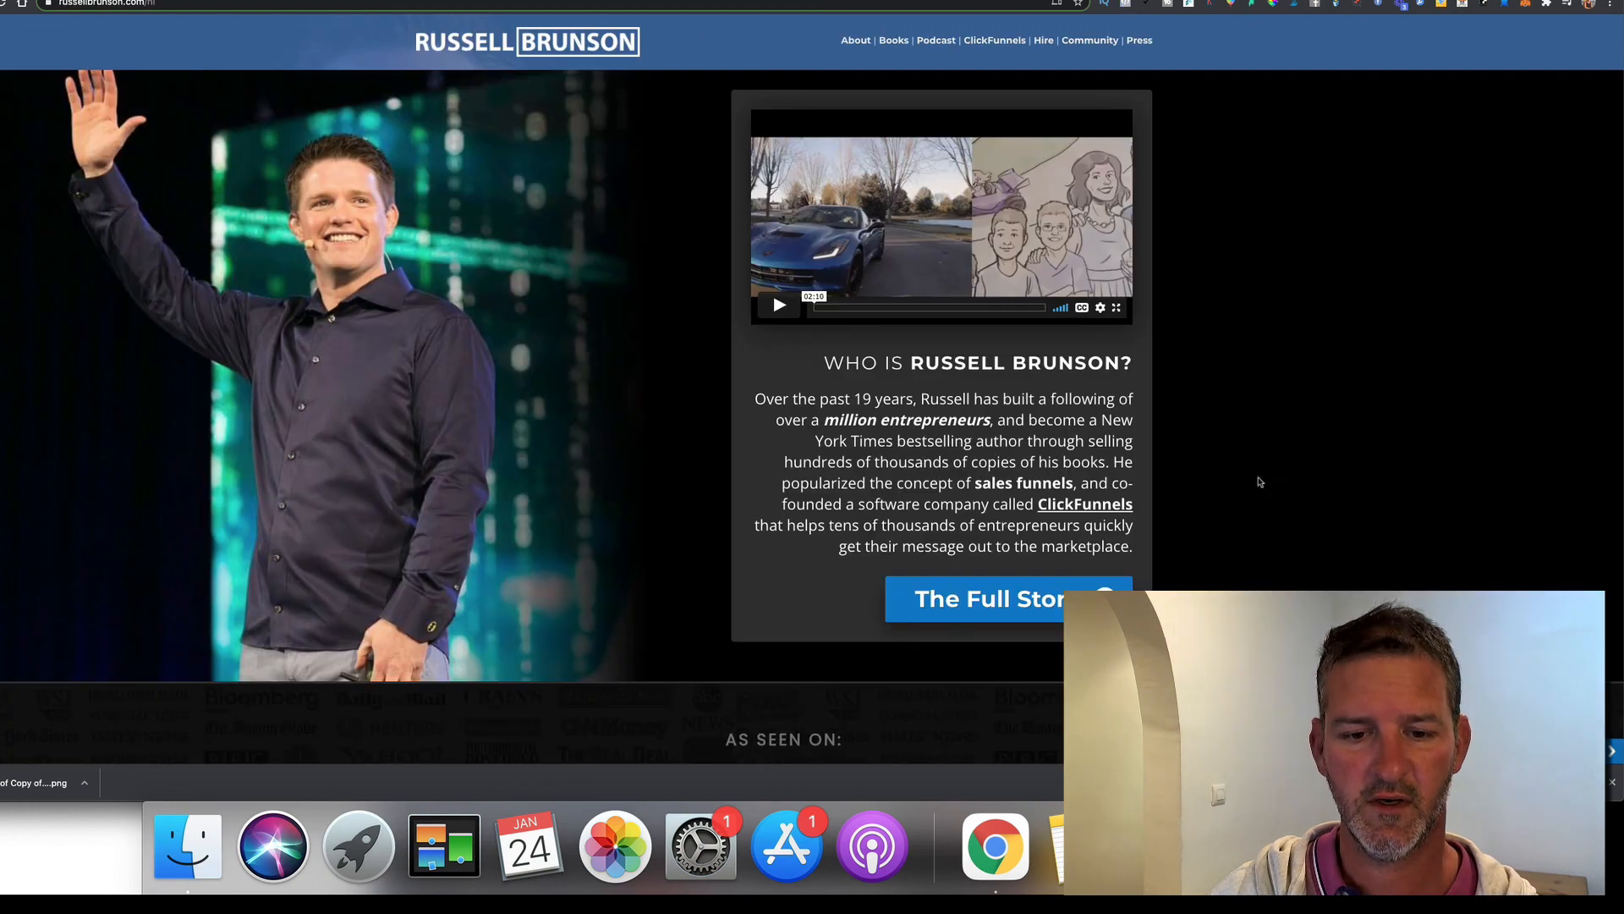
pyautogui.scroll(-5, 1261, 478)
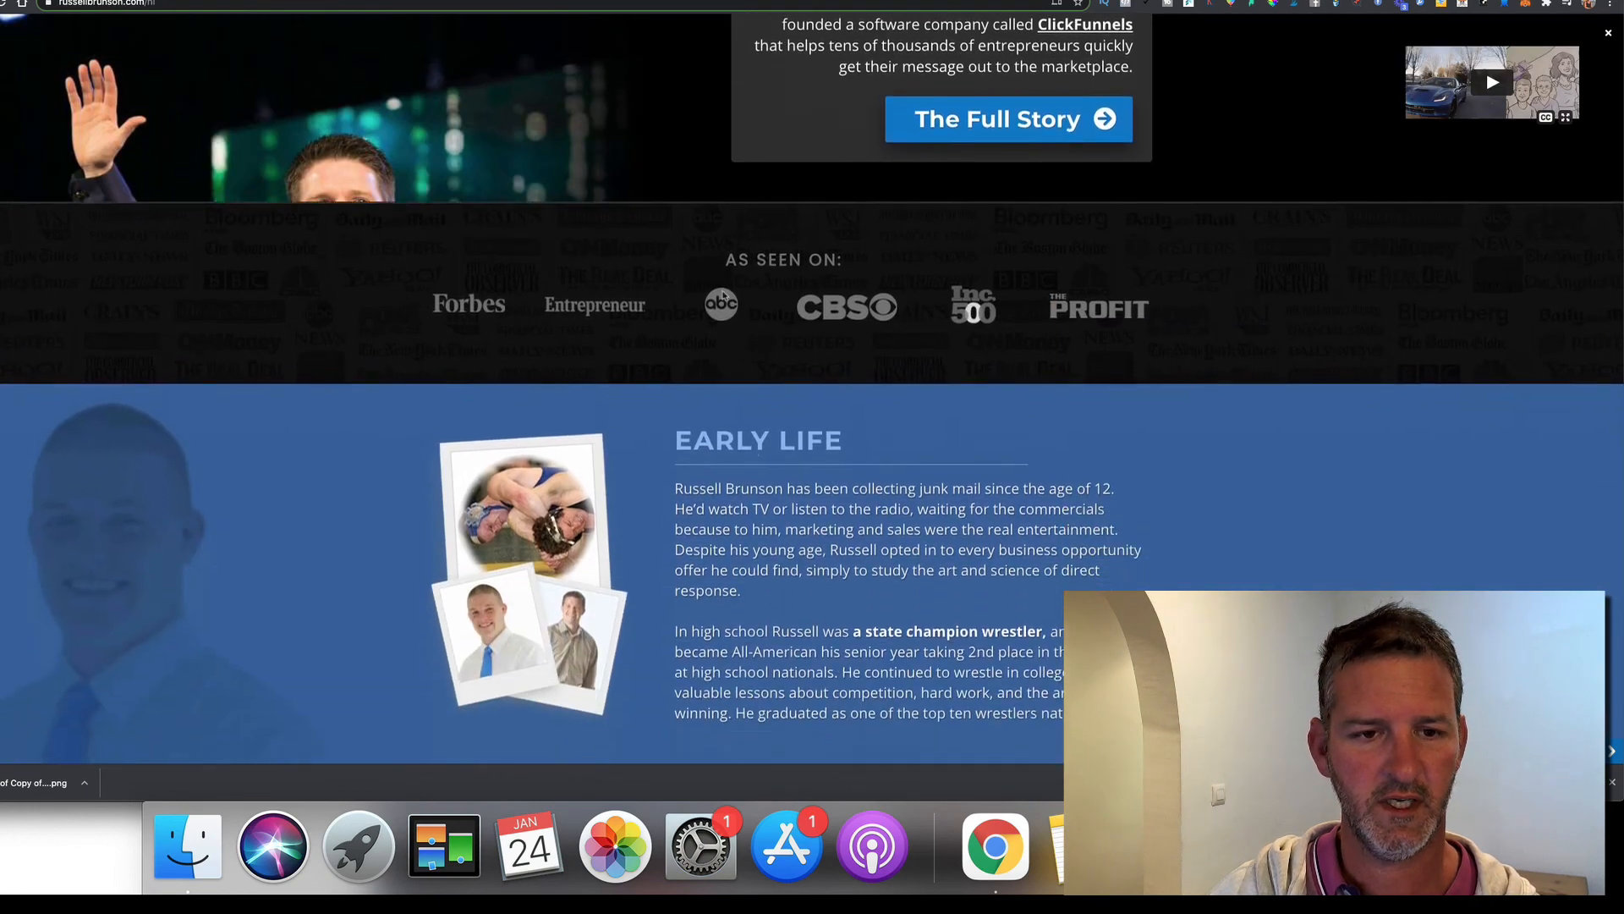
pyautogui.scroll(-2, 724, 295)
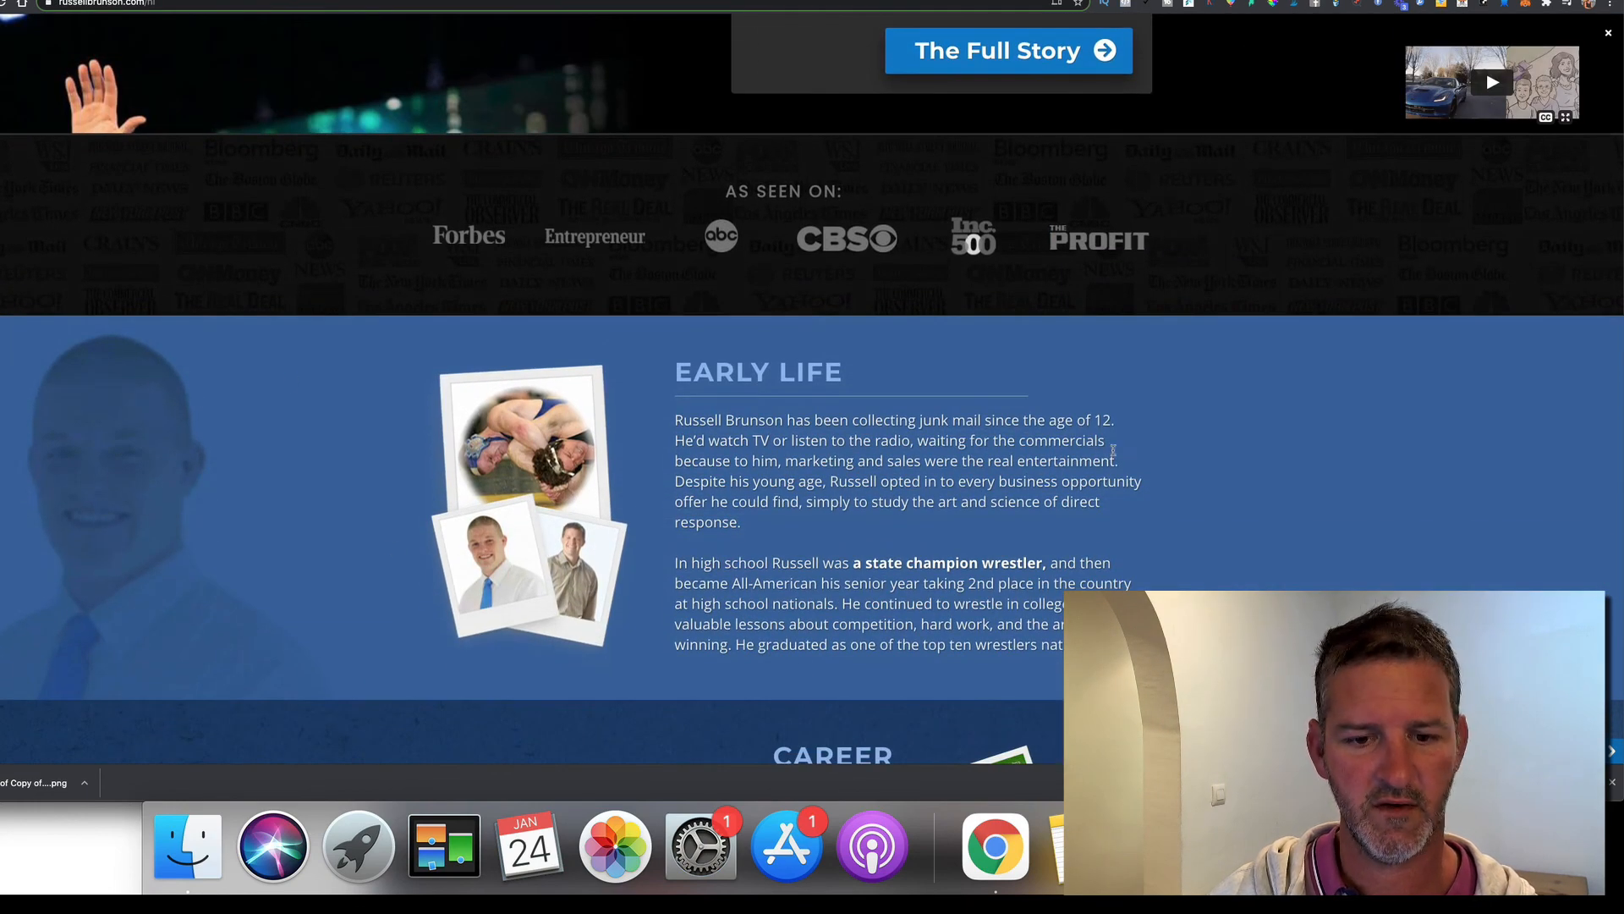
pyautogui.scroll(-12, 1113, 451)
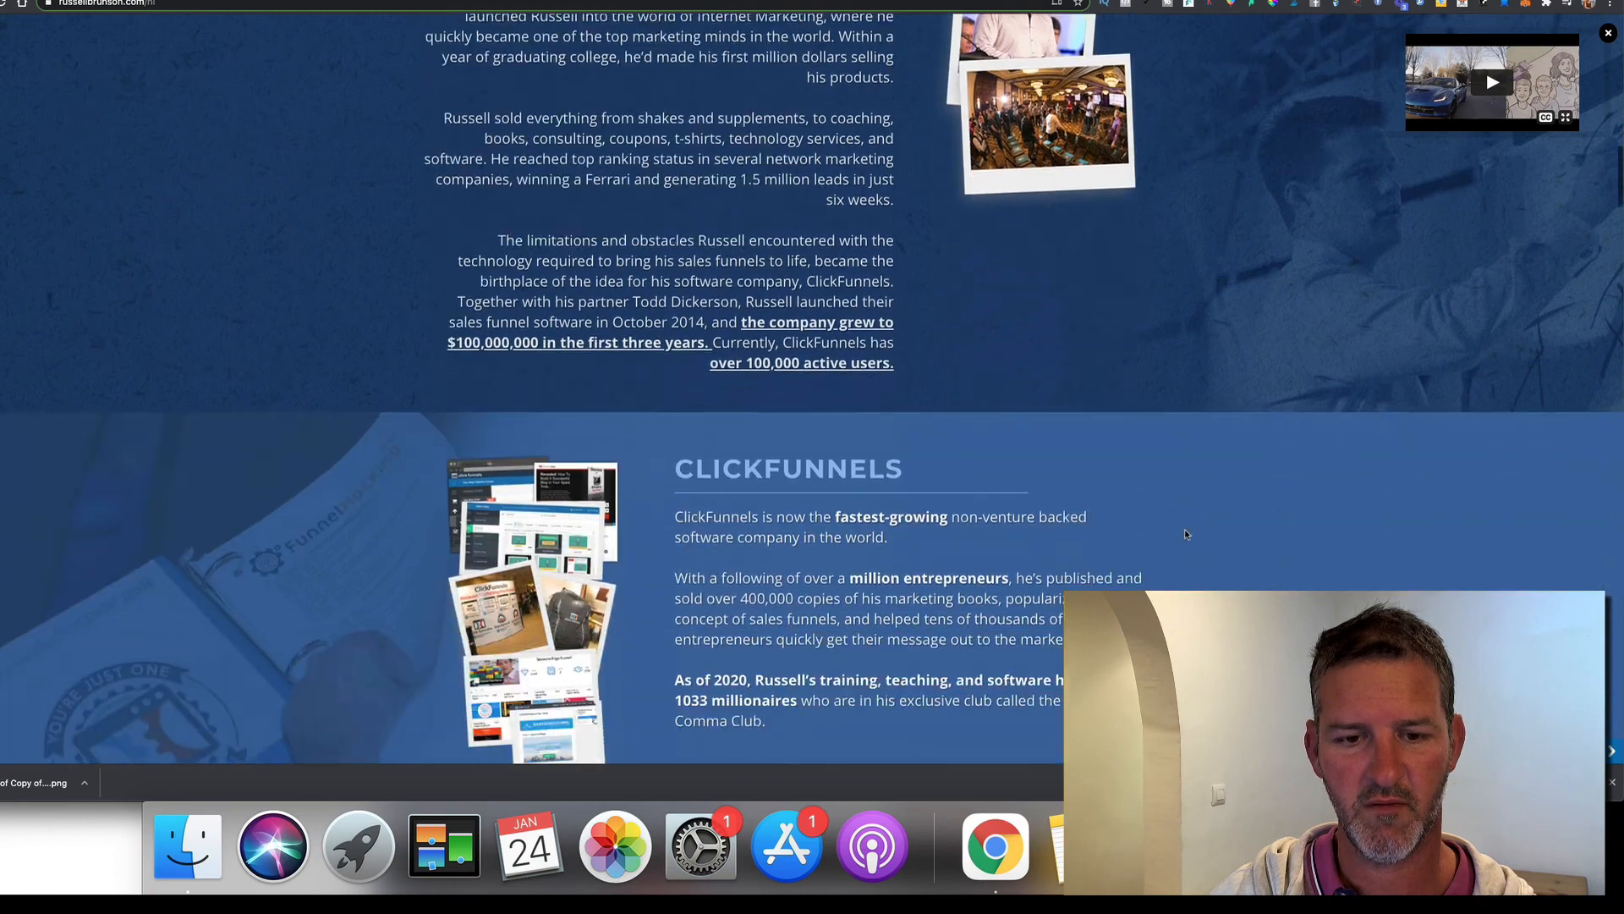
pyautogui.scroll(20, 1190, 527)
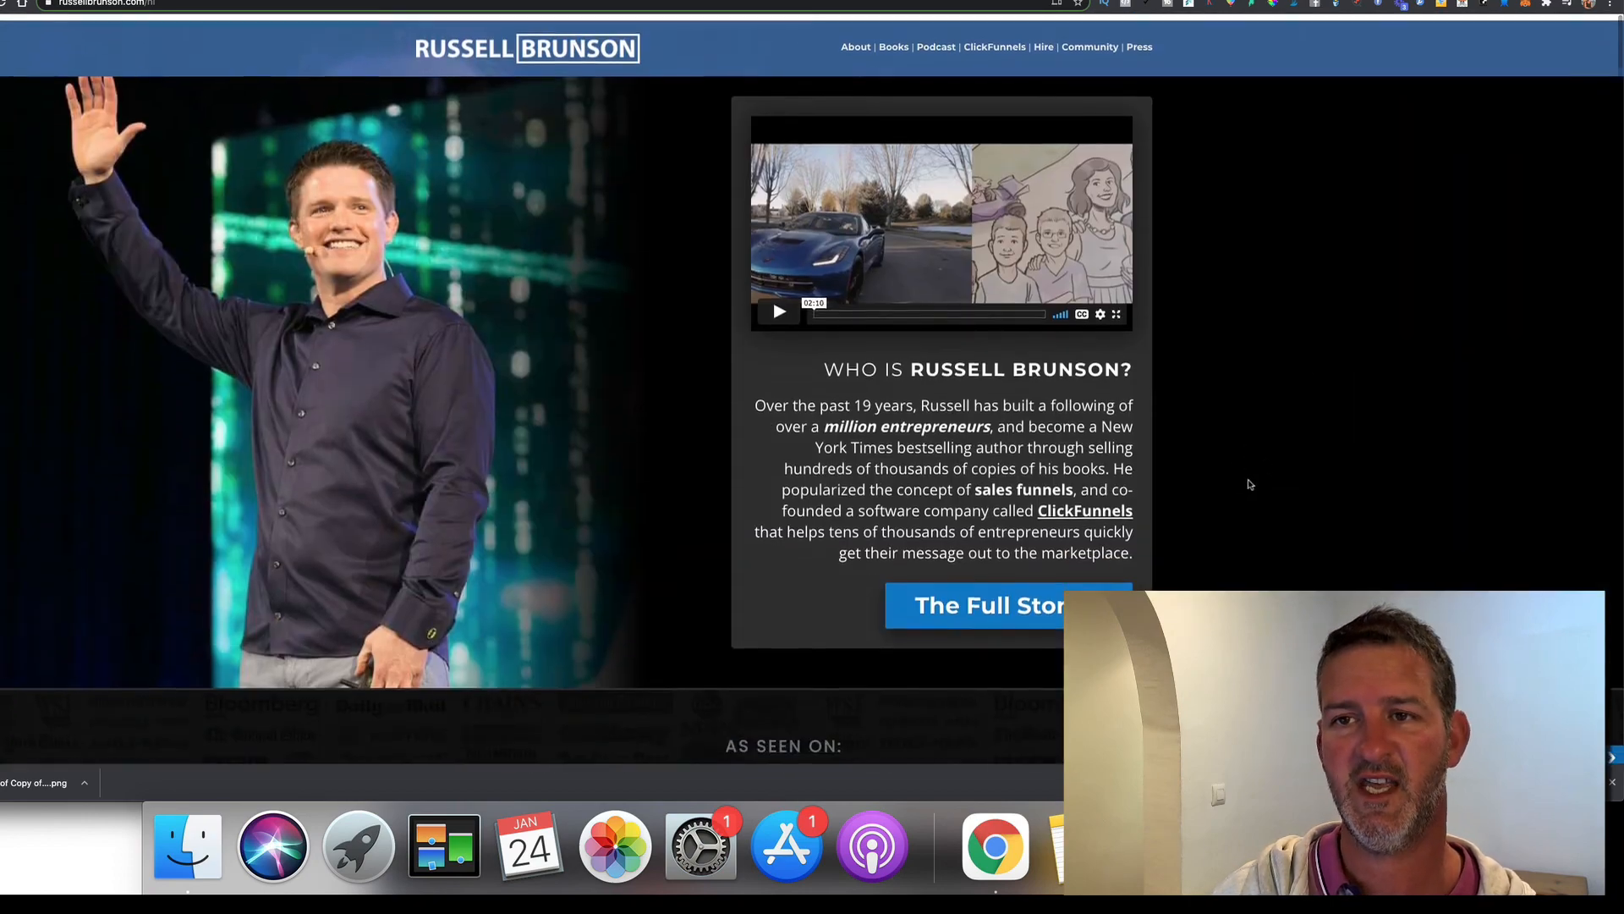
pyautogui.click(592, 0)
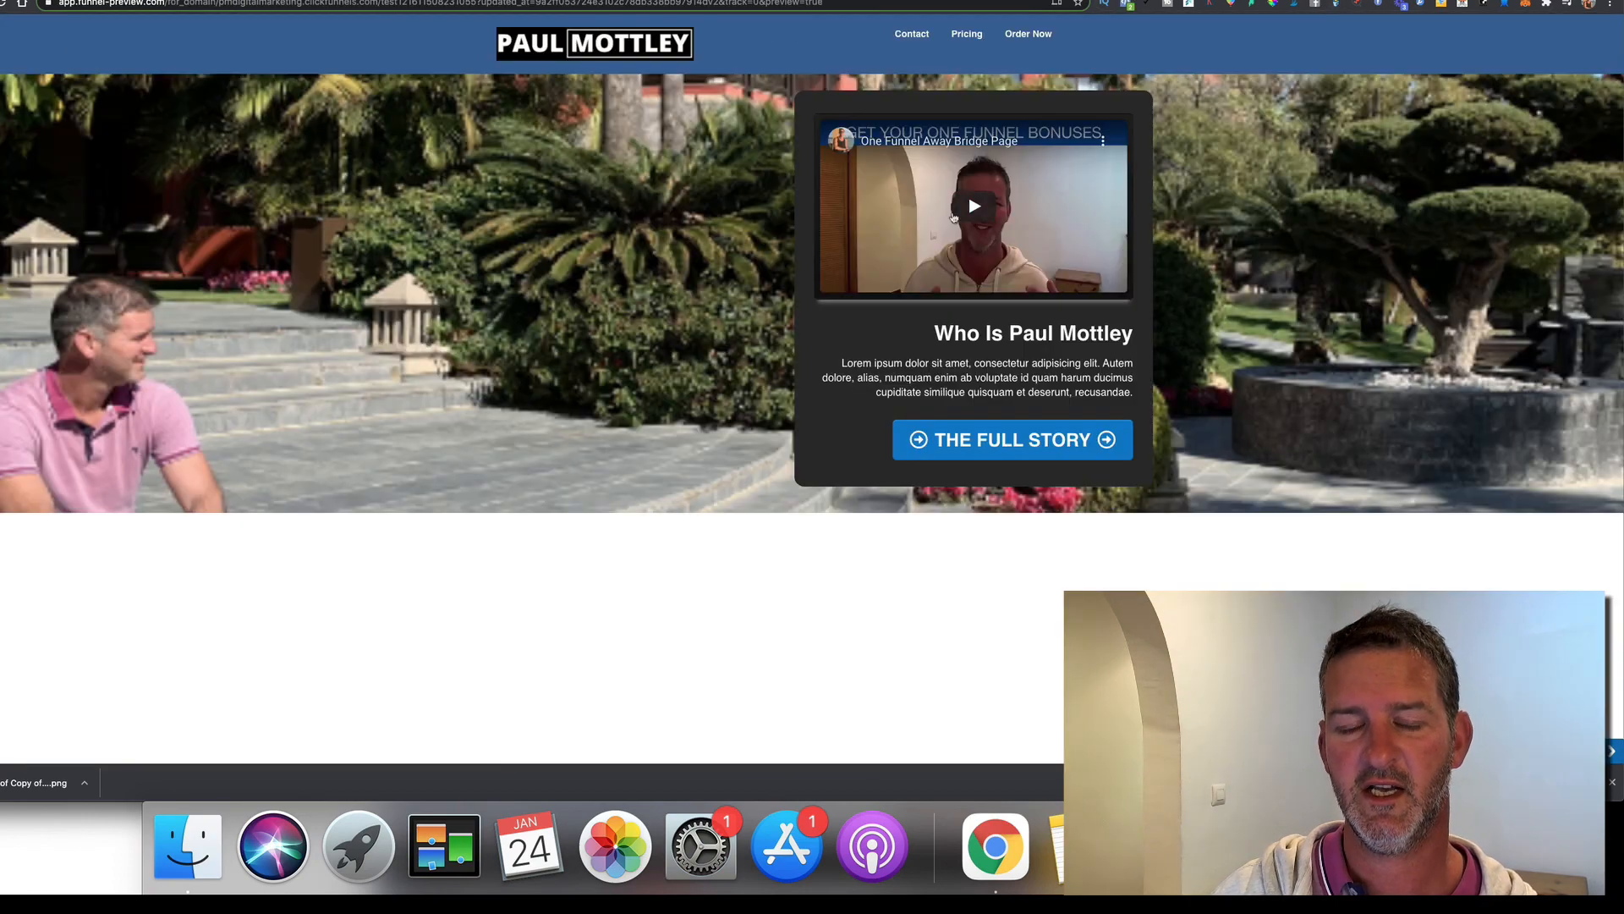